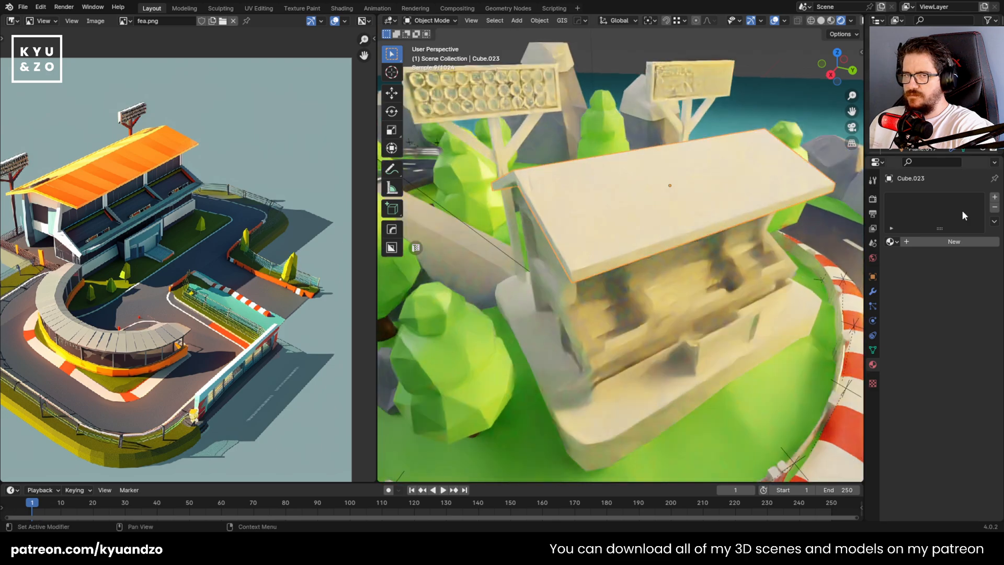
Create a new material for the grandstand roof with an orange base color of hue 0.028, saturation 1.000 and value 0.800
{"action": "left_click", "coordinate": [955, 242]}
{"action": "left_click", "coordinate": [954, 309]}
{"action": "left_click", "coordinate": [900, 229]}
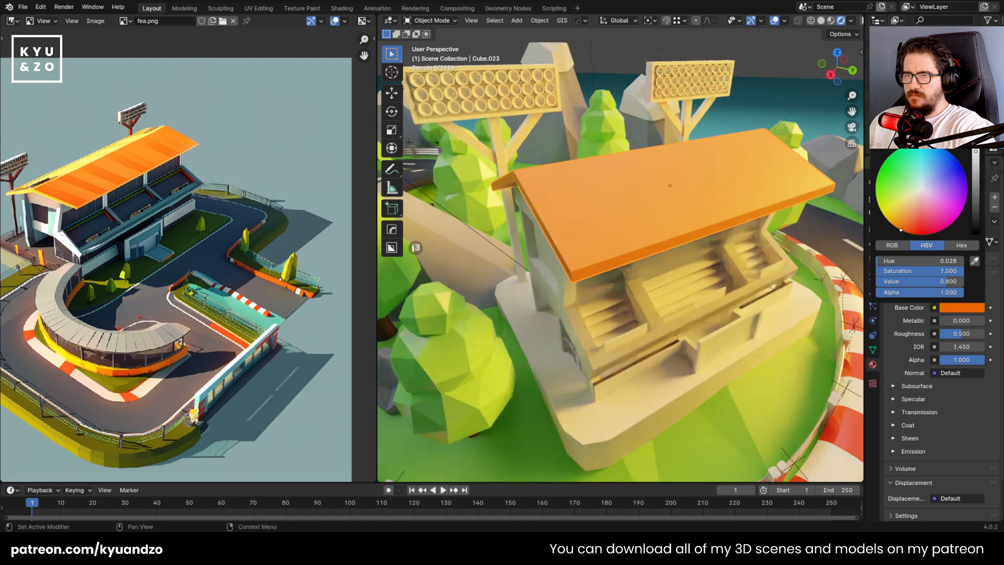
Divide the roof into strips with 8 evenly spaced loop cuts running across both slopes
{"action": "middle_click_drag", "start_coordinate": [736, 239], "coordinate": [618, 225]}
{"action": "key", "text": "Tab"}
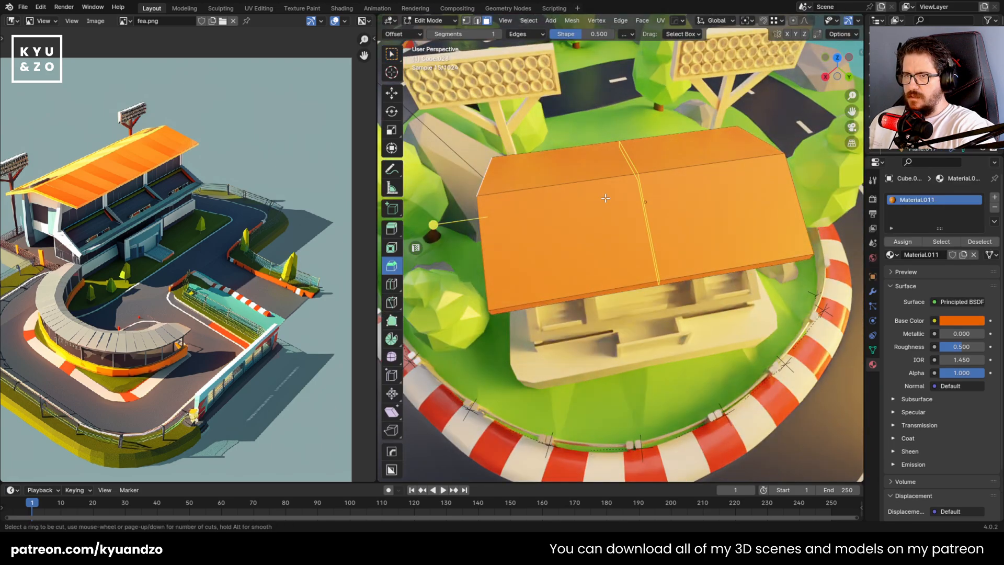
{"action": "key", "text": "ctrl+r"}
{"action": "scroll", "coordinate": [605, 180], "scroll_direction": "up", "scroll_amount": 7}
{"action": "left_click", "coordinate": [605, 181]}
{"action": "right_click", "coordinate": [605, 180]}
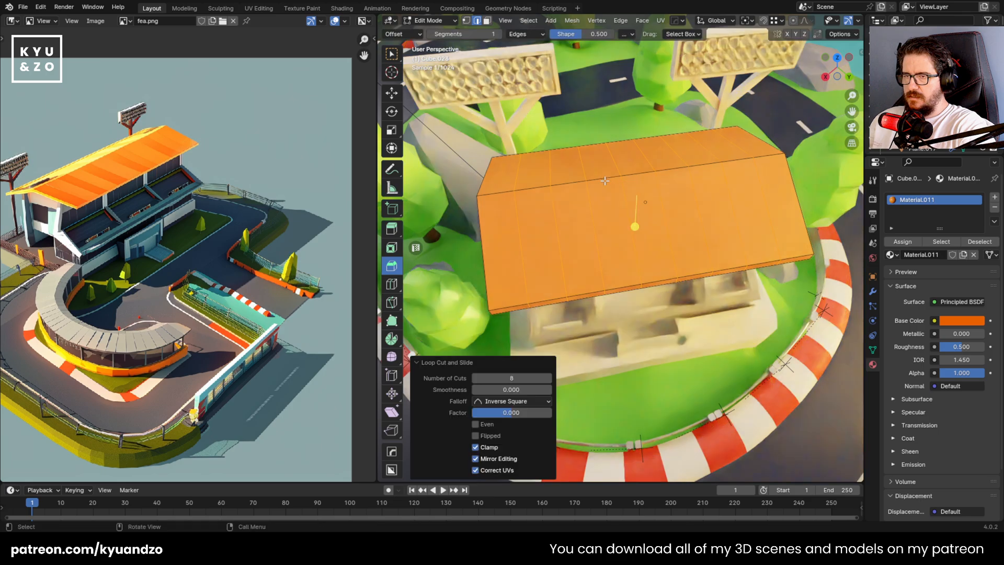
Give every other roof strip a lighter orange material, made as a separate copy of Material.011 in a second slot
{"action": "key", "text": "alt+a"}
{"action": "left_click", "coordinate": [544, 195]}
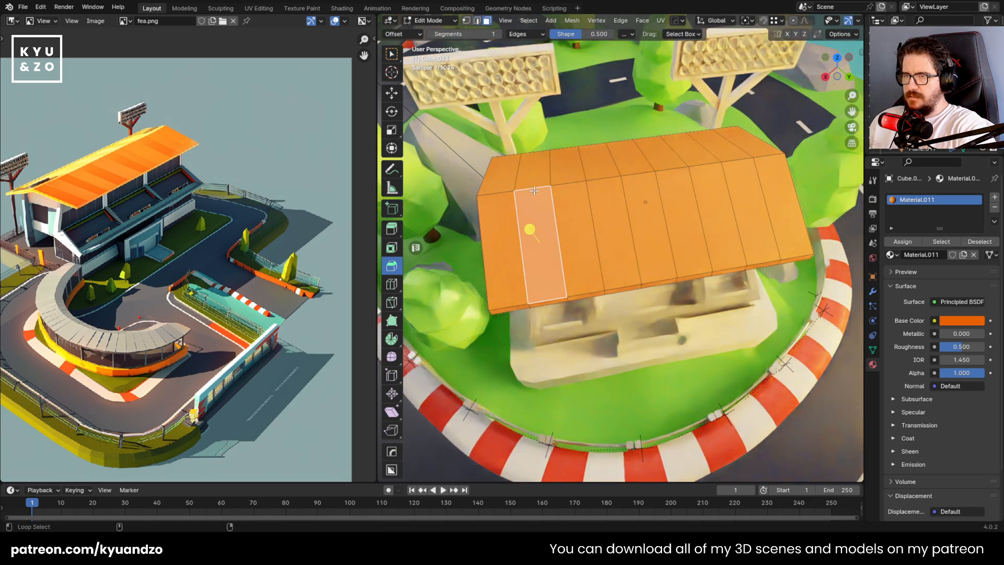
{"action": "left_click", "coordinate": [535, 186], "text": "alt"}
{"action": "left_click", "coordinate": [604, 176], "text": "alt+shift"}
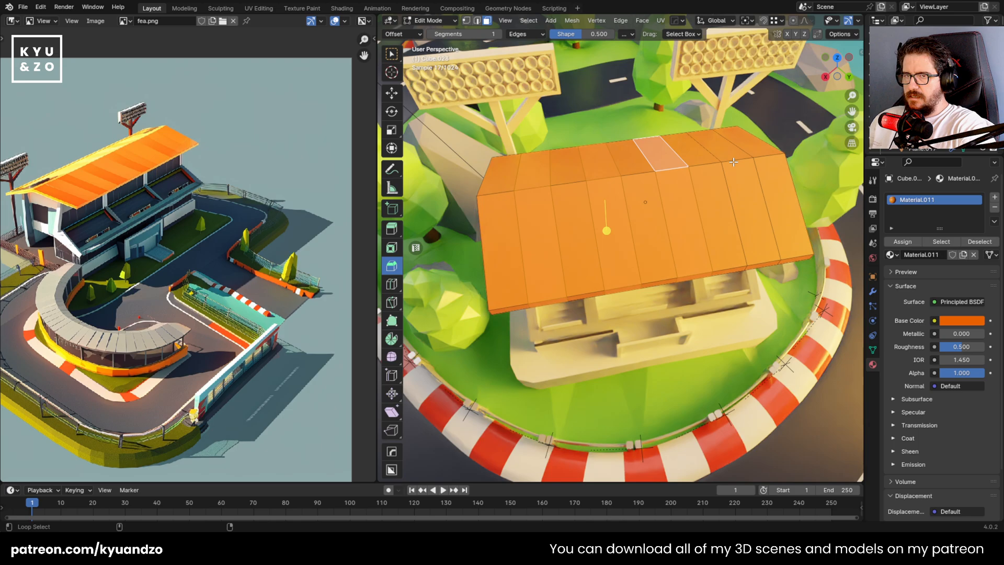
{"action": "left_click", "coordinate": [706, 152], "text": "alt"}
{"action": "left_click", "coordinate": [994, 197]}
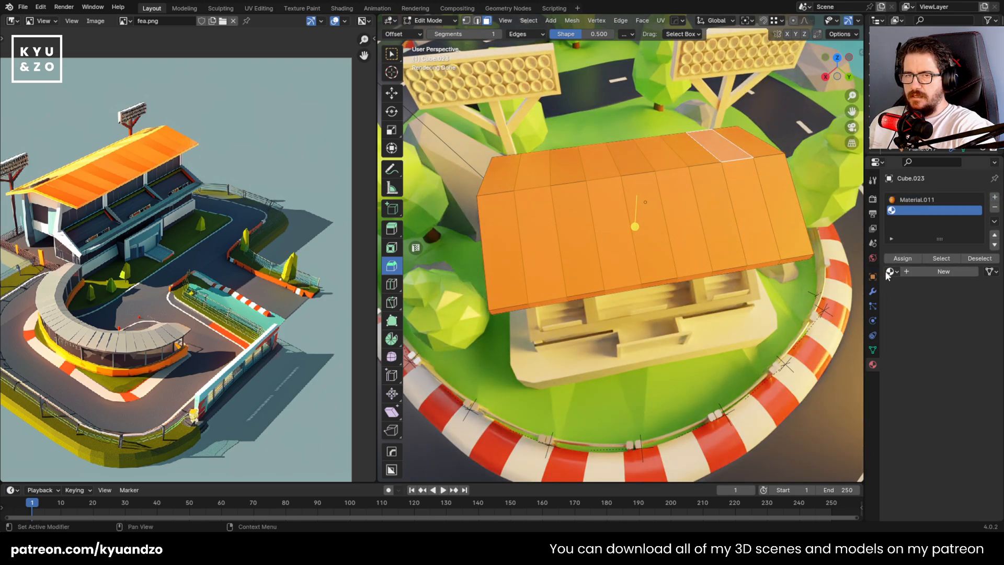
{"action": "left_click", "coordinate": [891, 271]}
{"action": "left_click", "coordinate": [800, 377]}
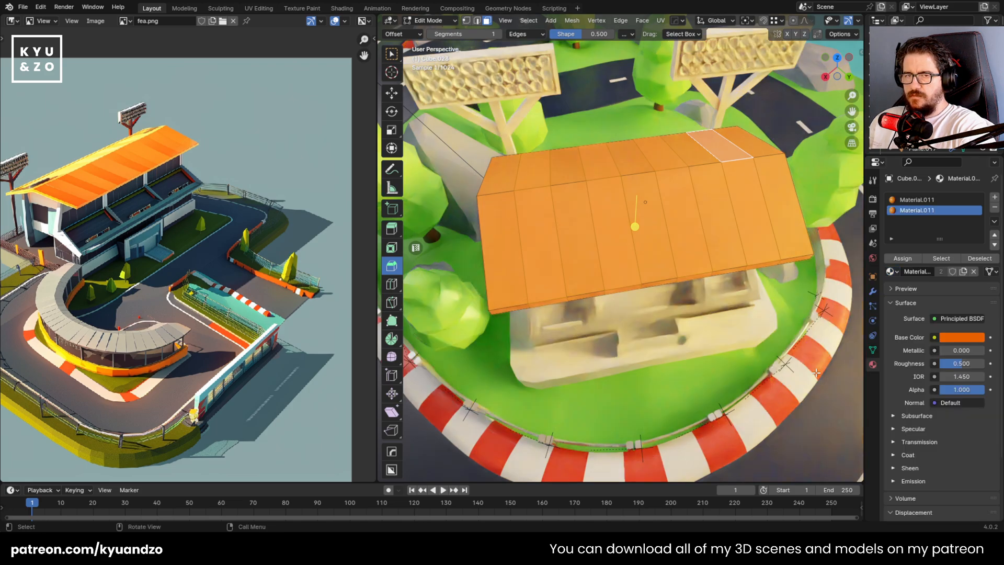
{"action": "left_click", "coordinate": [964, 271]}
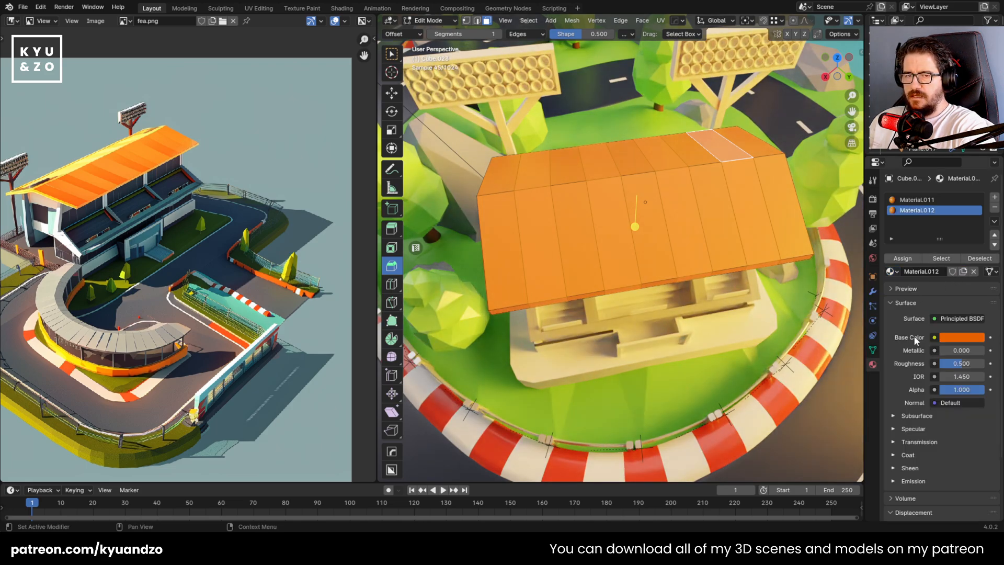
{"action": "left_click", "coordinate": [966, 343]}
{"action": "left_click", "coordinate": [916, 246]}
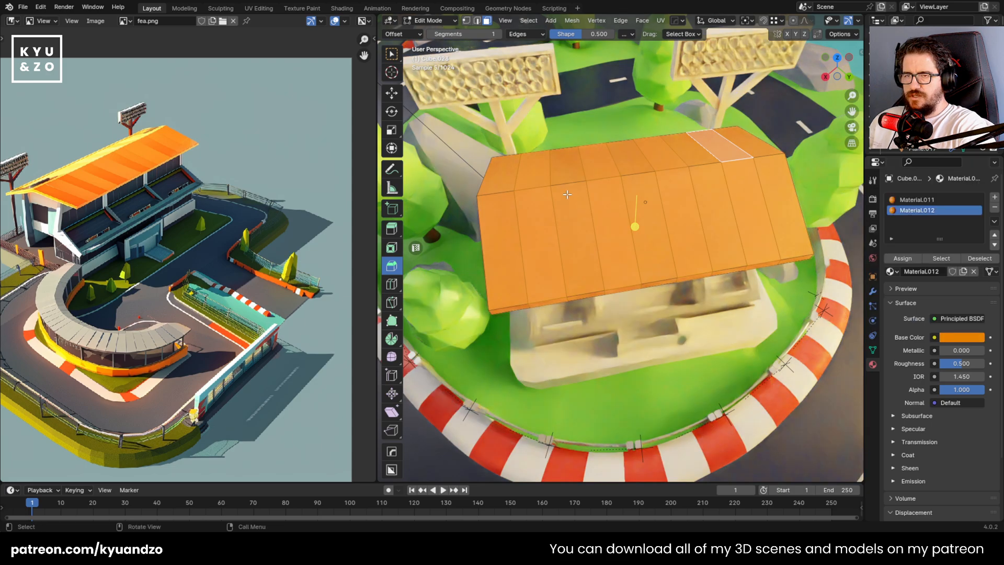
{"action": "left_click", "coordinate": [898, 253]}
{"action": "key", "text": "Tab"}
Save the race track file with the striped roof
{"action": "middle_click_drag", "start_coordinate": [592, 212], "coordinate": [556, 318]}
{"action": "scroll", "coordinate": [576, 247], "scroll_direction": "down", "scroll_amount": 3}
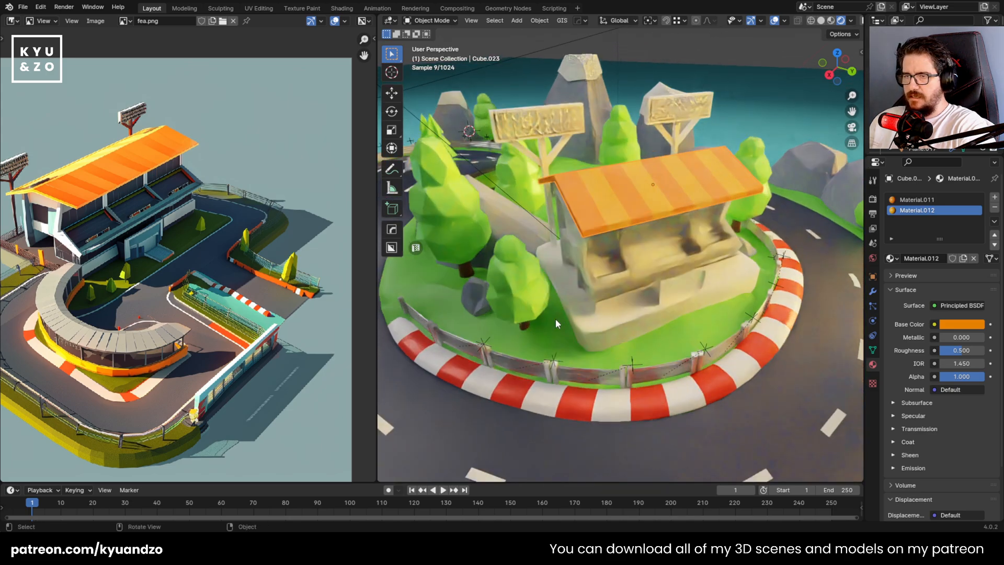
{"action": "scroll", "coordinate": [547, 262], "scroll_direction": "up", "scroll_amount": 5}
{"action": "scroll", "coordinate": [548, 262], "scroll_direction": "down", "scroll_amount": 8}
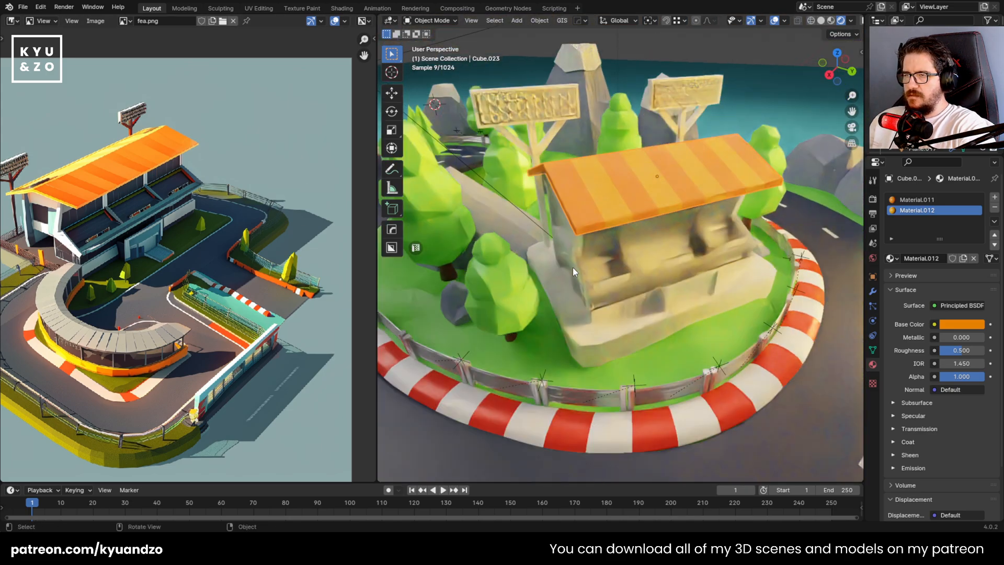
{"action": "key", "text": "ctrl+s"}
Create a new material for the grandstand body and set its base color to pure white
{"action": "middle_click_drag", "start_coordinate": [576, 243], "coordinate": [515, 290]}
{"action": "left_click", "coordinate": [579, 312]}
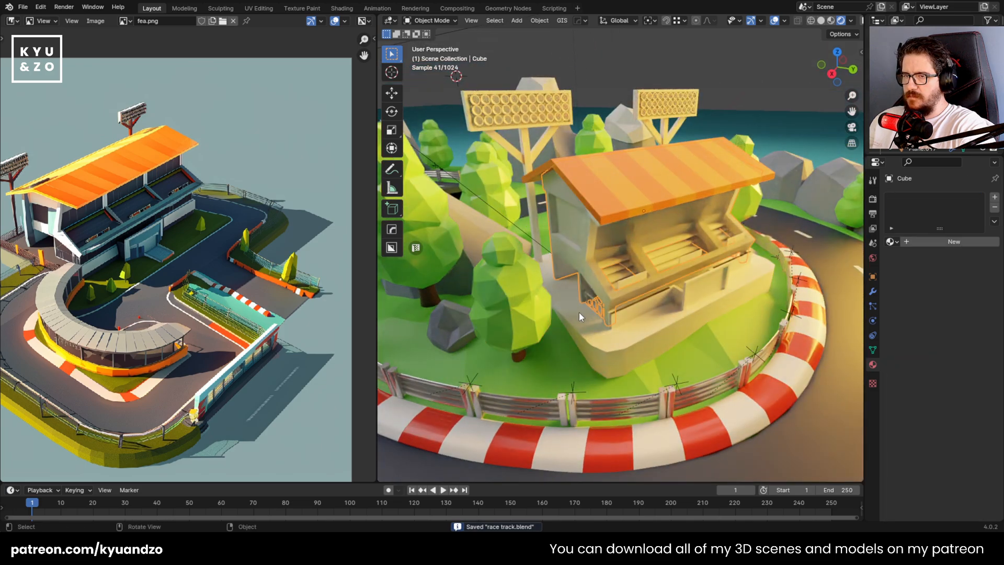
{"action": "scroll", "coordinate": [563, 259], "scroll_direction": "up", "scroll_amount": 6}
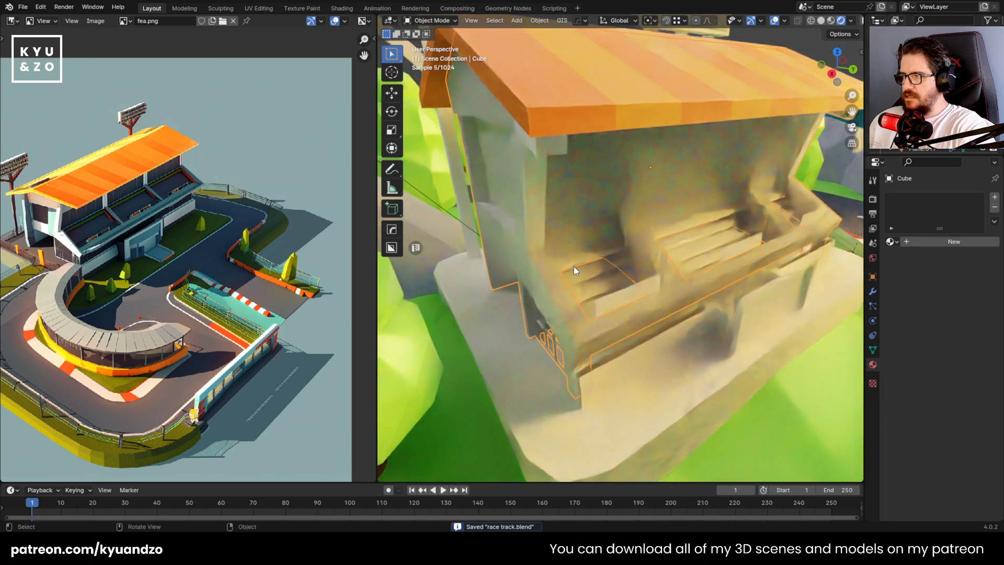
{"action": "left_click", "coordinate": [954, 242]}
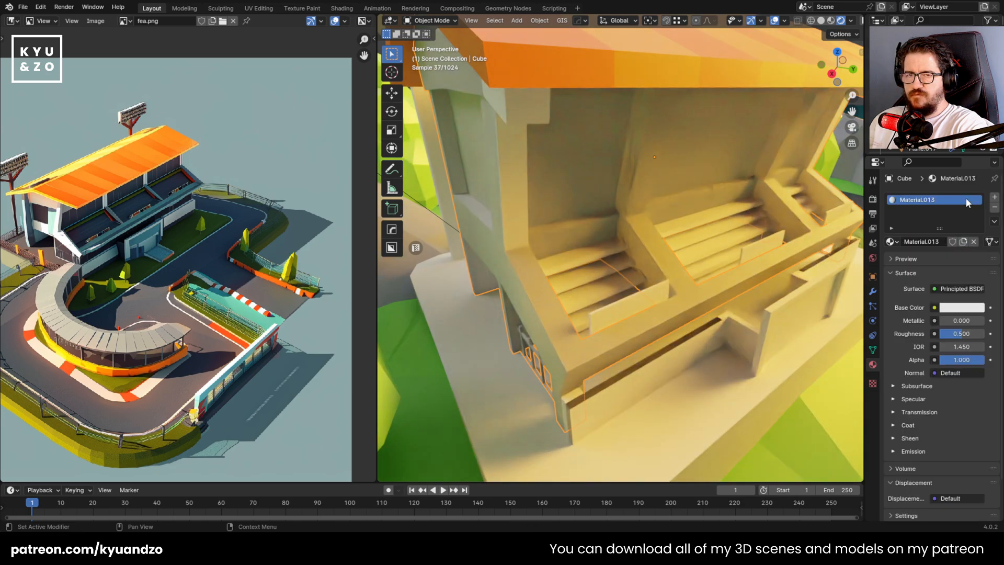
{"action": "left_click", "coordinate": [967, 312]}
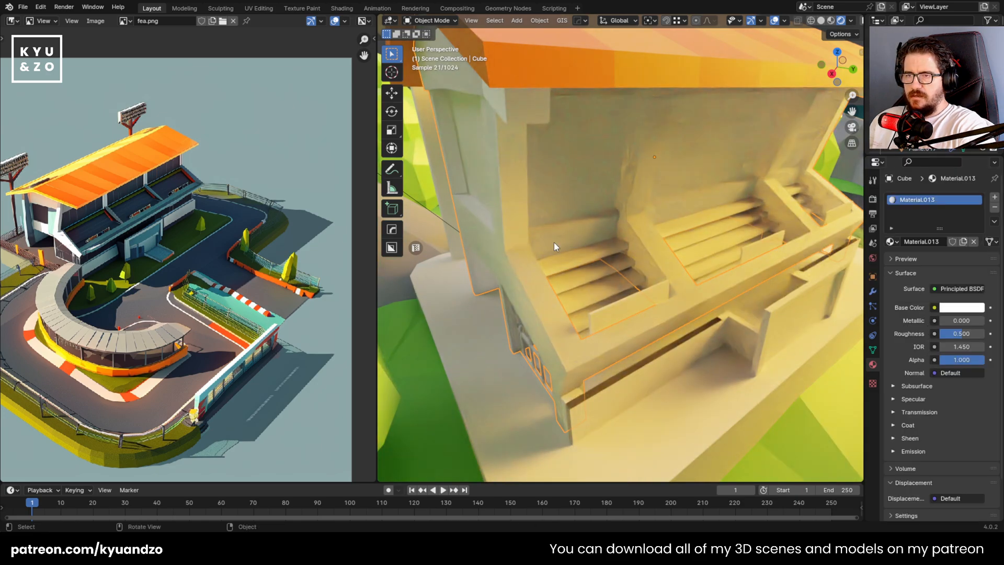
Switch the 3D viewport from rendered to Material Preview shading
{"action": "scroll", "coordinate": [572, 242], "scroll_direction": "up", "scroll_amount": 2}
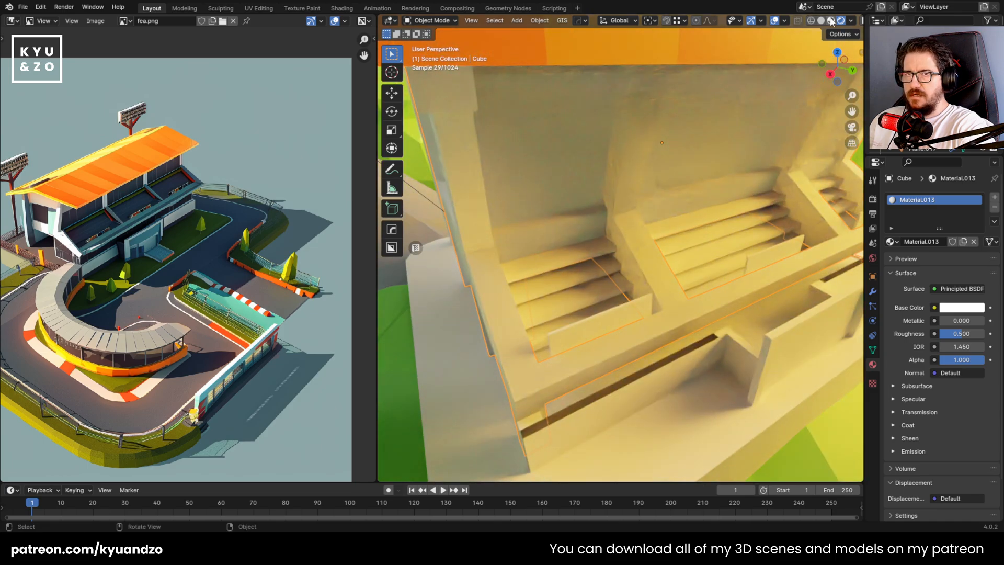
{"action": "left_click", "coordinate": [832, 21]}
{"action": "scroll", "coordinate": [510, 333], "scroll_direction": "down", "scroll_amount": 4}
{"action": "scroll", "coordinate": [510, 331], "scroll_direction": "up", "scroll_amount": 3}
Add a second material slot to the grandstand body with a new dark grey material
{"action": "left_click", "coordinate": [450, 259]}
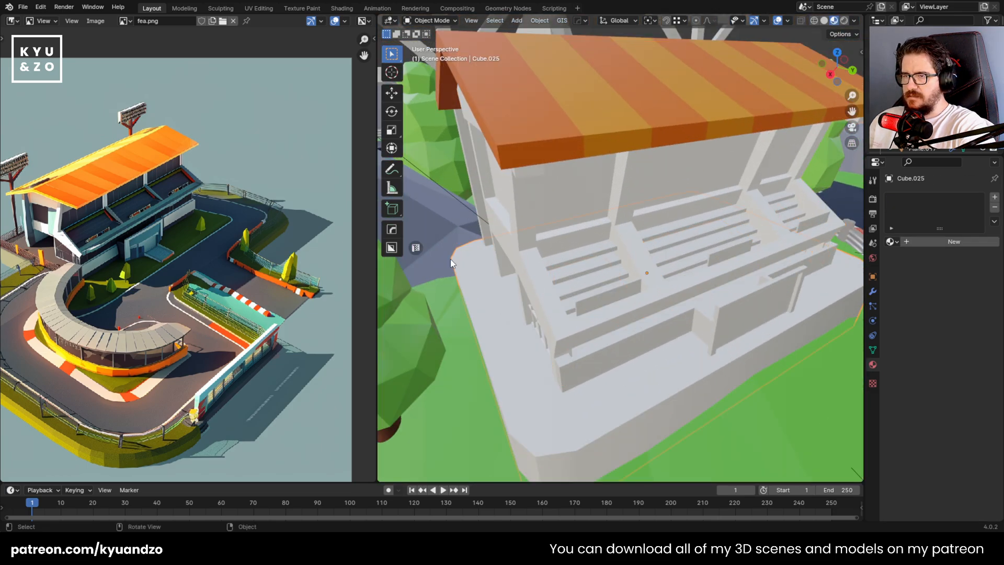
{"action": "left_click", "coordinate": [505, 261]}
{"action": "scroll", "coordinate": [507, 261], "scroll_direction": "up", "scroll_amount": 2}
{"action": "left_click", "coordinate": [994, 197]}
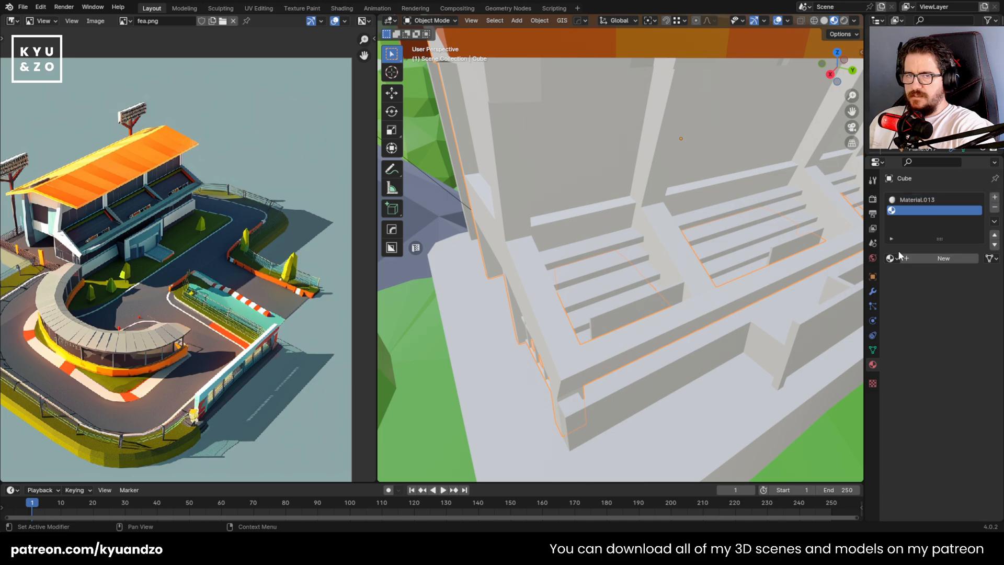
{"action": "left_click", "coordinate": [944, 258]}
{"action": "left_click", "coordinate": [949, 324]}
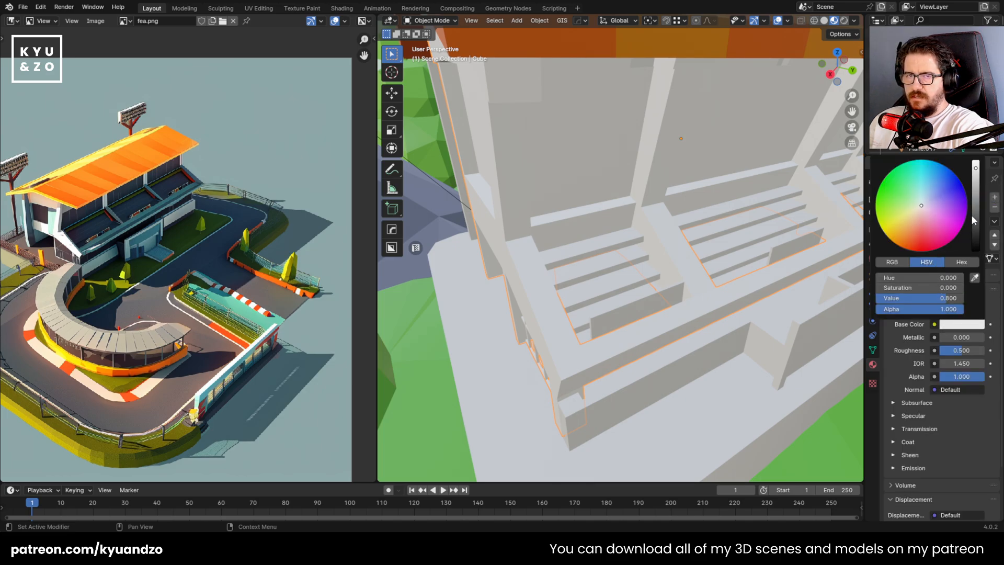
{"action": "left_click_drag", "start_coordinate": [972, 216], "coordinate": [973, 224]}
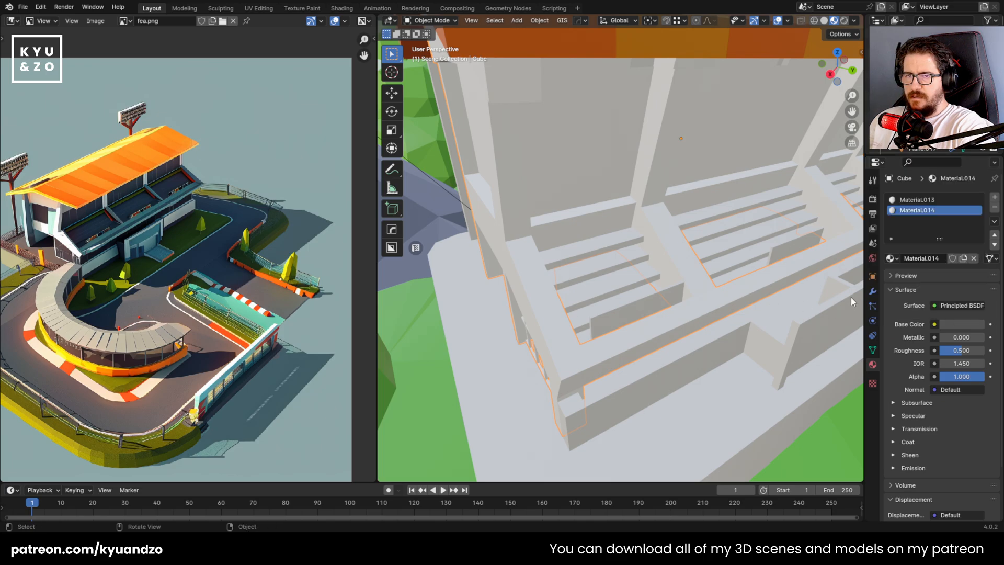
{"action": "key", "text": "Tab"}
{"action": "scroll", "coordinate": [593, 279], "scroll_direction": "up", "scroll_amount": 2}
{"action": "key", "text": "Tab"}
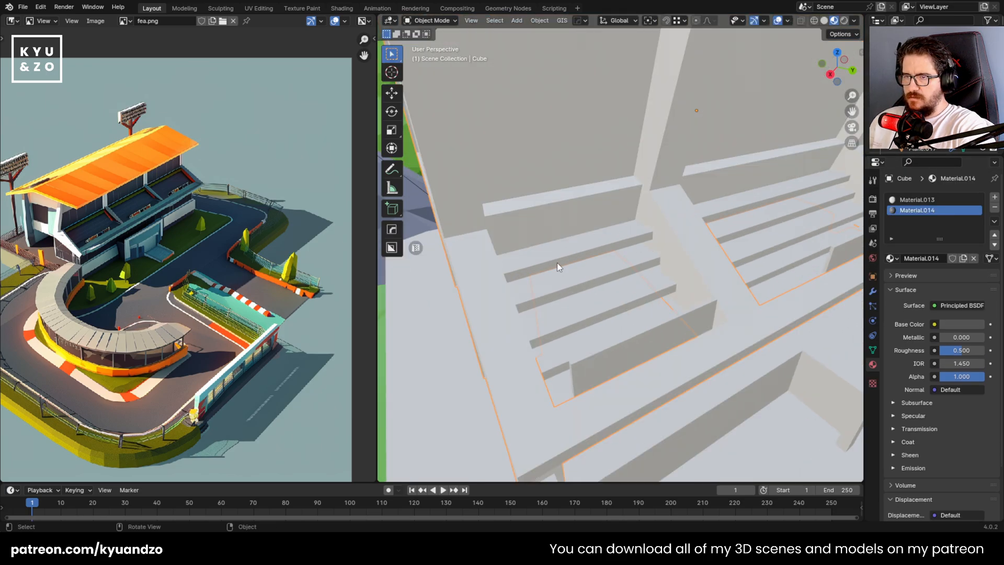
{"action": "left_click", "coordinate": [558, 263]}
{"action": "scroll", "coordinate": [575, 276], "scroll_direction": "down", "scroll_amount": 5}
{"action": "left_click", "coordinate": [562, 266], "text": "shift"}
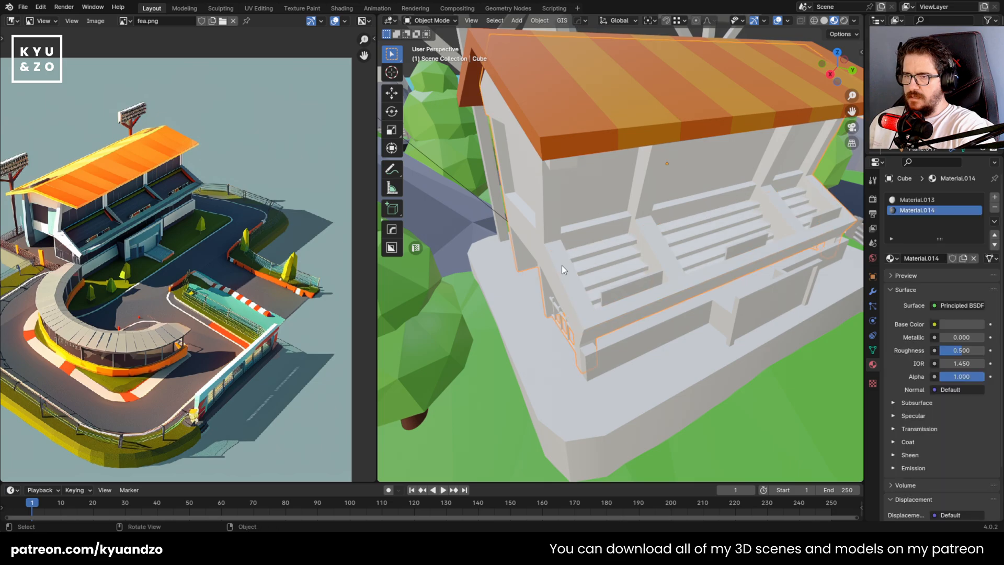
{"action": "left_click", "coordinate": [551, 256]}
{"action": "left_click", "coordinate": [552, 256]}
Select all bench step faces in the grandstand's seating sections, starting from the uppermost row and growing the selection downward
{"action": "key", "text": "Tab"}
{"action": "scroll", "coordinate": [590, 252], "scroll_direction": "up", "scroll_amount": 2}
{"action": "left_click", "coordinate": [590, 252]}
{"action": "key", "text": "ctrl+KP_Add"}
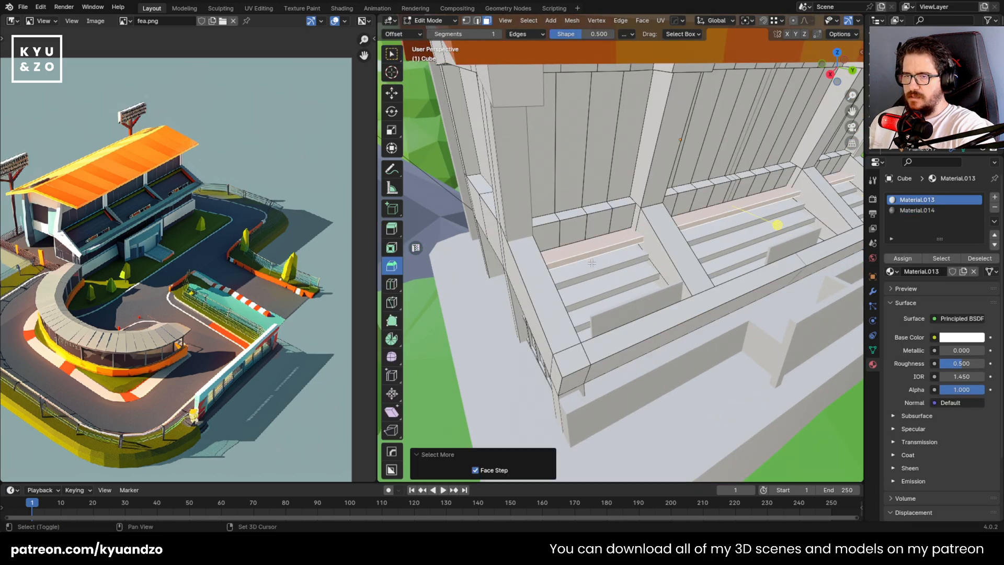
{"action": "key", "text": "ctrl+KP_Add"}
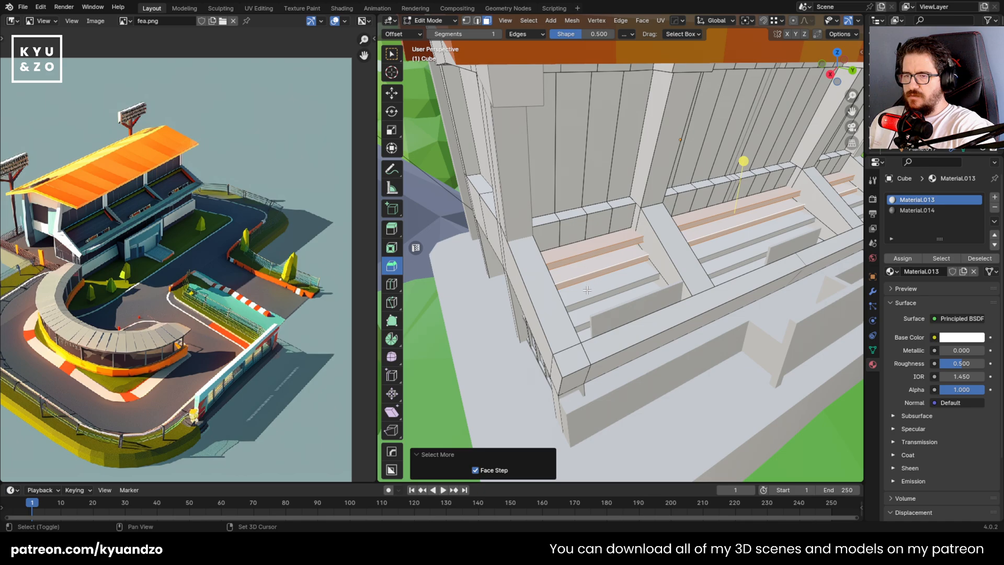
{"action": "key", "text": "ctrl+KP_Add"}
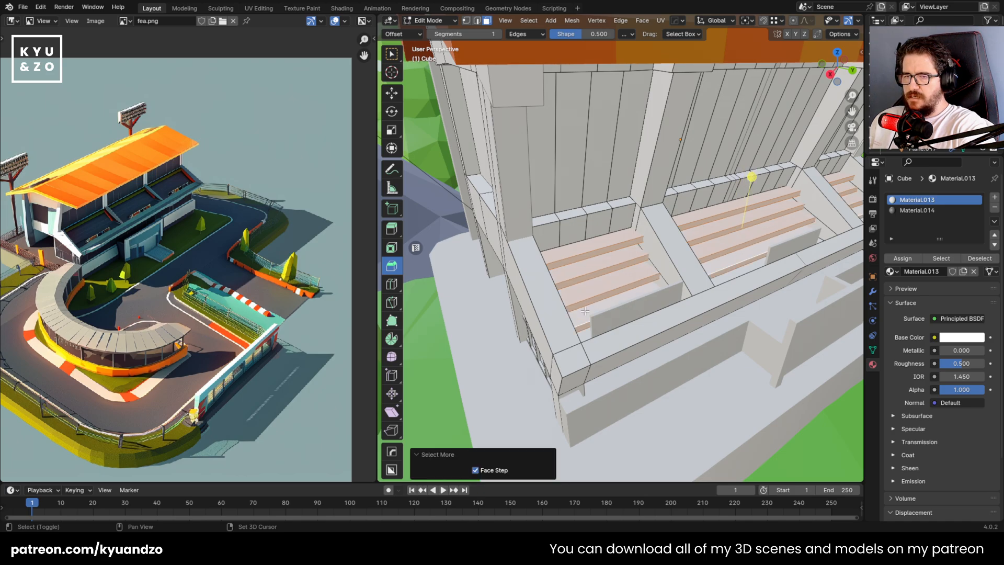
{"action": "middle_click_drag", "start_coordinate": [705, 201], "coordinate": [576, 310]}
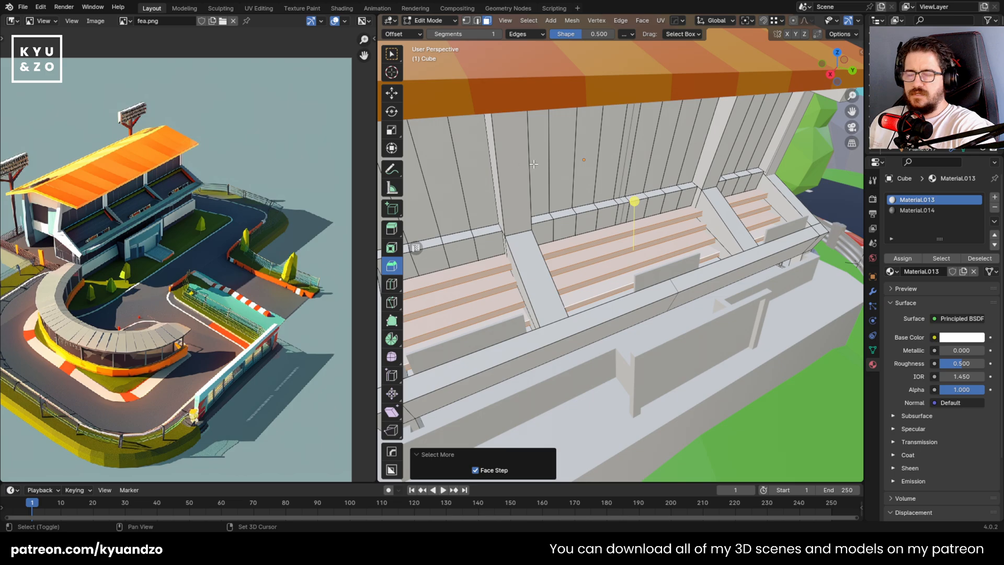
{"action": "middle_click_drag", "start_coordinate": [534, 163], "coordinate": [545, 287], "text": "shift"}
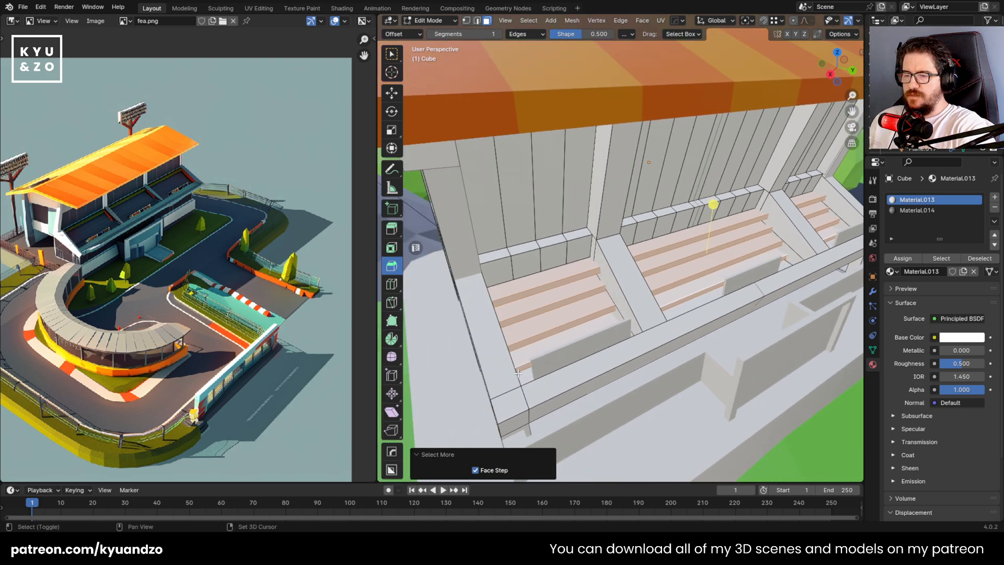
{"action": "left_click", "coordinate": [551, 20]}
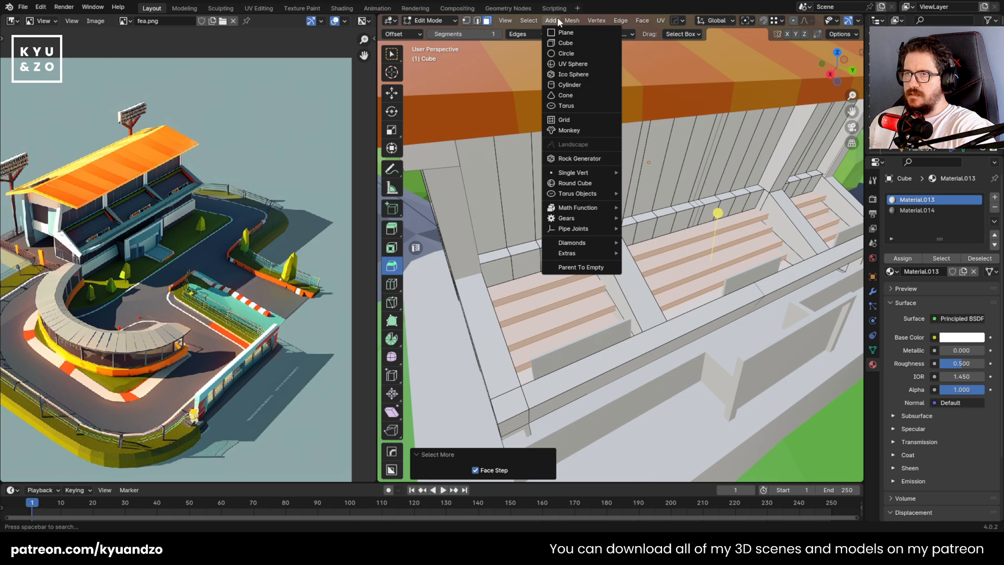
{"action": "mouse_move", "coordinate": [559, 184]}
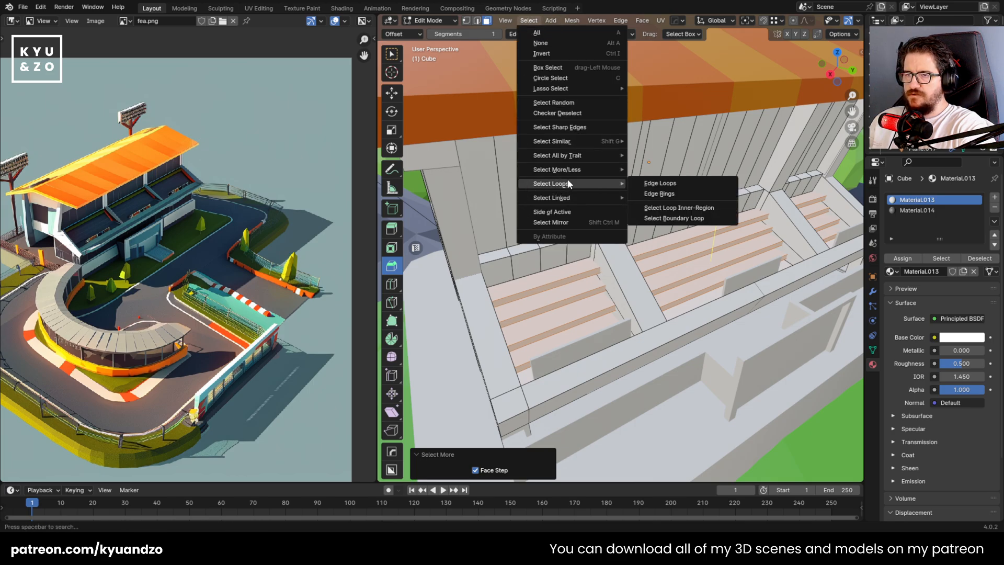
{"action": "mouse_move", "coordinate": [583, 173]}
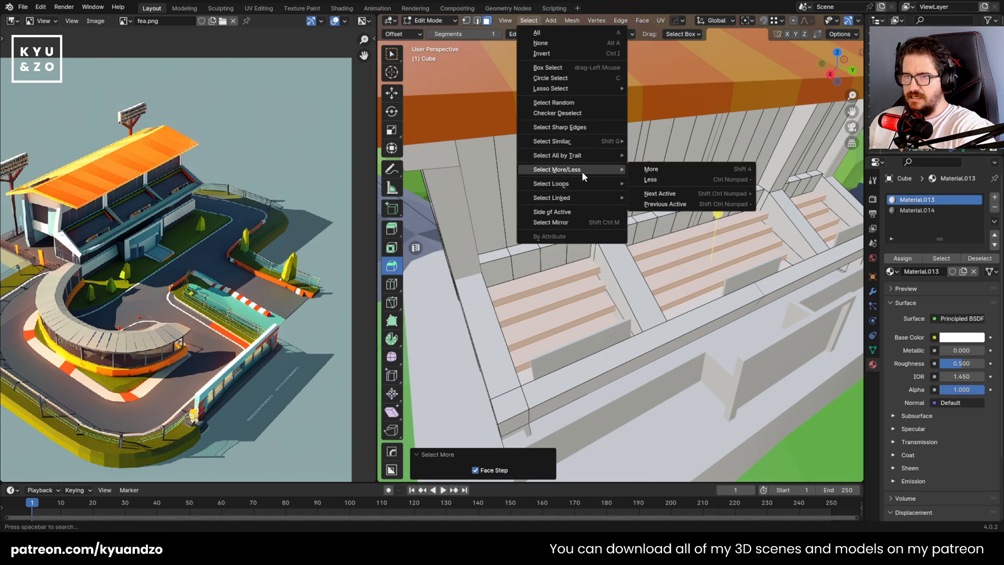
{"action": "left_click", "coordinate": [743, 168]}
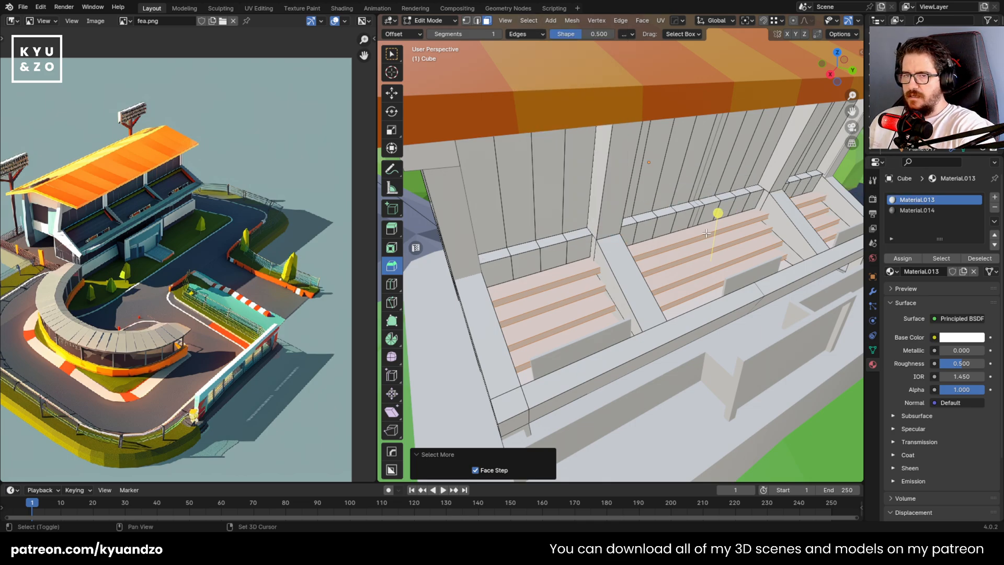
Assign the dark grey Material.014 to the selected bench faces and leave mesh editing
{"action": "middle_click_drag", "start_coordinate": [706, 233], "coordinate": [668, 246], "text": "shift"}
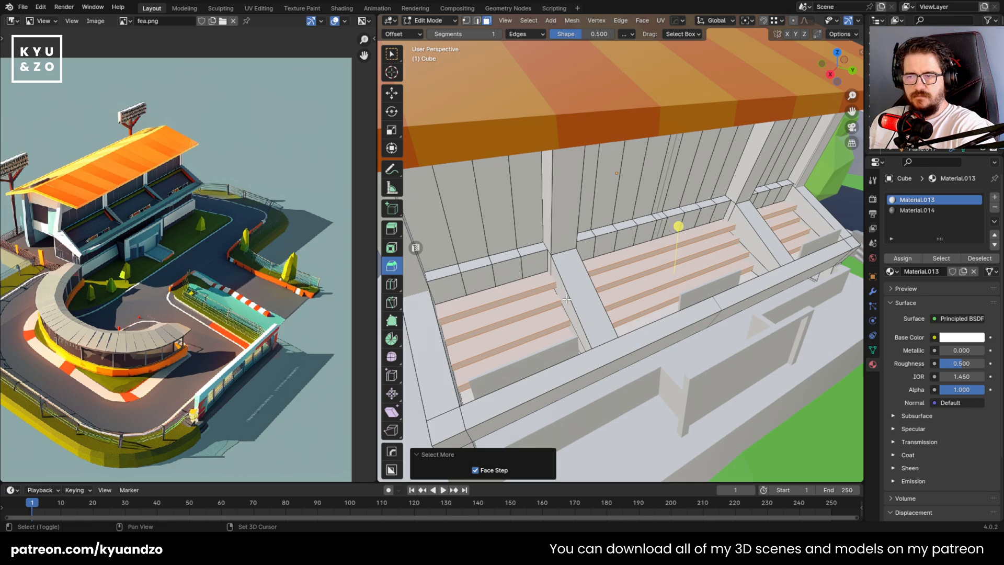
{"action": "middle_click_drag", "start_coordinate": [502, 288], "coordinate": [628, 243]}
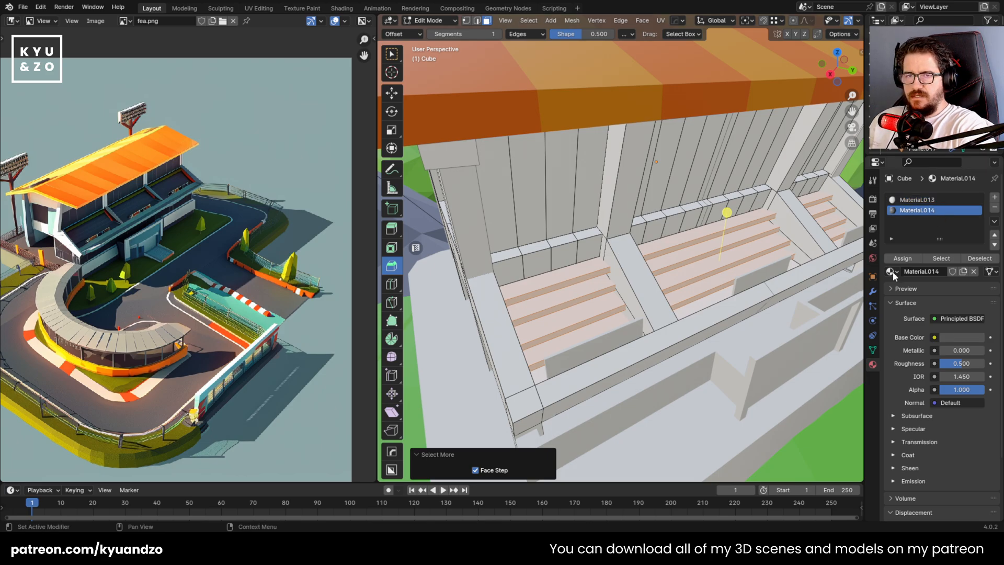
{"action": "left_click", "coordinate": [901, 260]}
{"action": "key", "text": "Tab"}
{"action": "scroll", "coordinate": [602, 278], "scroll_direction": "down", "scroll_amount": 6}
{"action": "scroll", "coordinate": [602, 278], "scroll_direction": "up", "scroll_amount": 5}
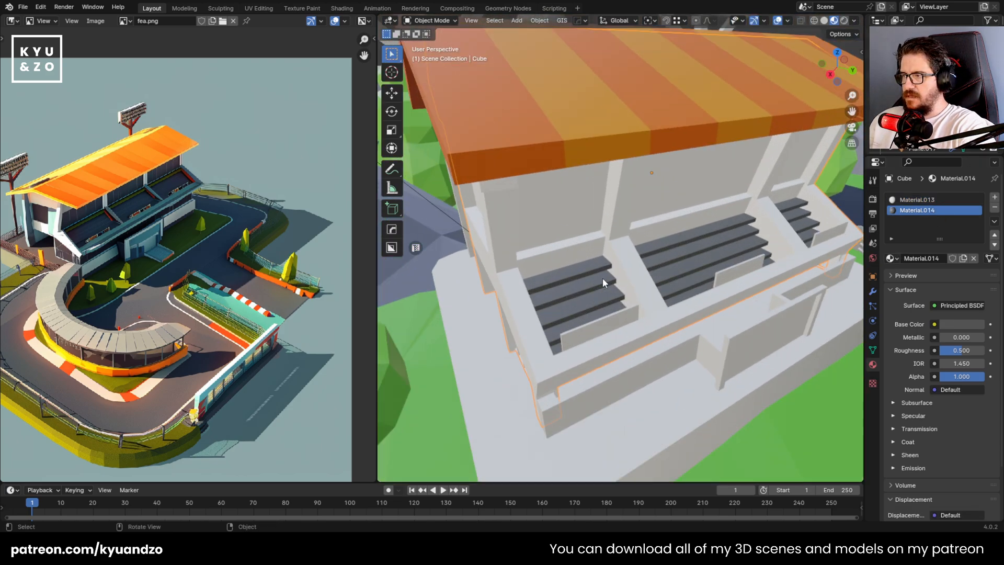
{"action": "scroll", "coordinate": [602, 277], "scroll_direction": "up", "scroll_amount": 2}
{"action": "scroll", "coordinate": [608, 295], "scroll_direction": "down", "scroll_amount": 3}
{"action": "scroll", "coordinate": [596, 250], "scroll_direction": "up", "scroll_amount": 2}
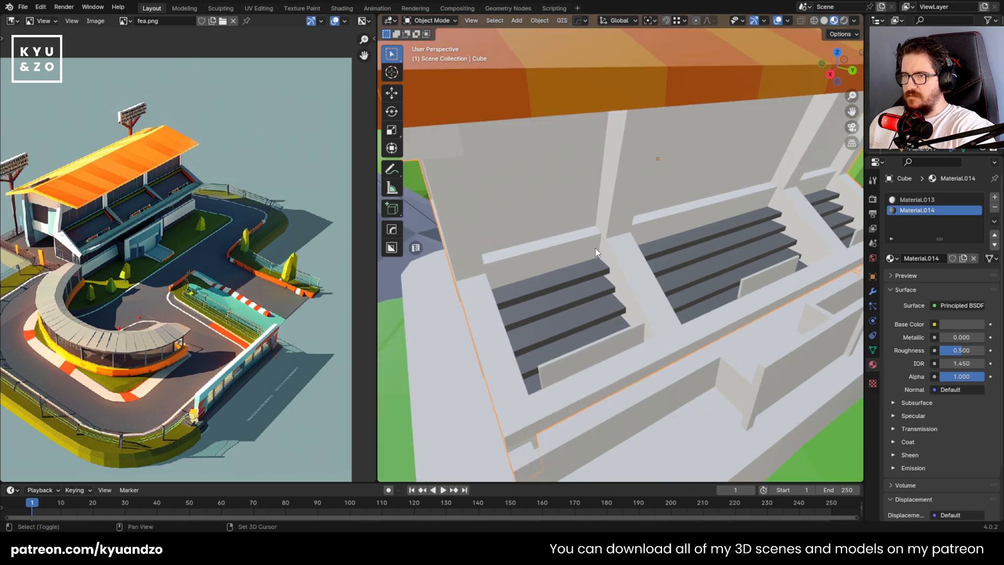
Select the back wall panel faces between the posts in all of the grandstand's seating sections
{"action": "middle_click_drag", "start_coordinate": [595, 248], "coordinate": [585, 273], "text": "shift"}
{"action": "key", "text": "Tab"}
{"action": "left_click", "coordinate": [508, 225]}
{"action": "left_click", "coordinate": [462, 231]}
{"action": "left_click", "coordinate": [514, 224], "text": "shift"}
{"action": "left_click", "coordinate": [546, 217], "text": "shift"}
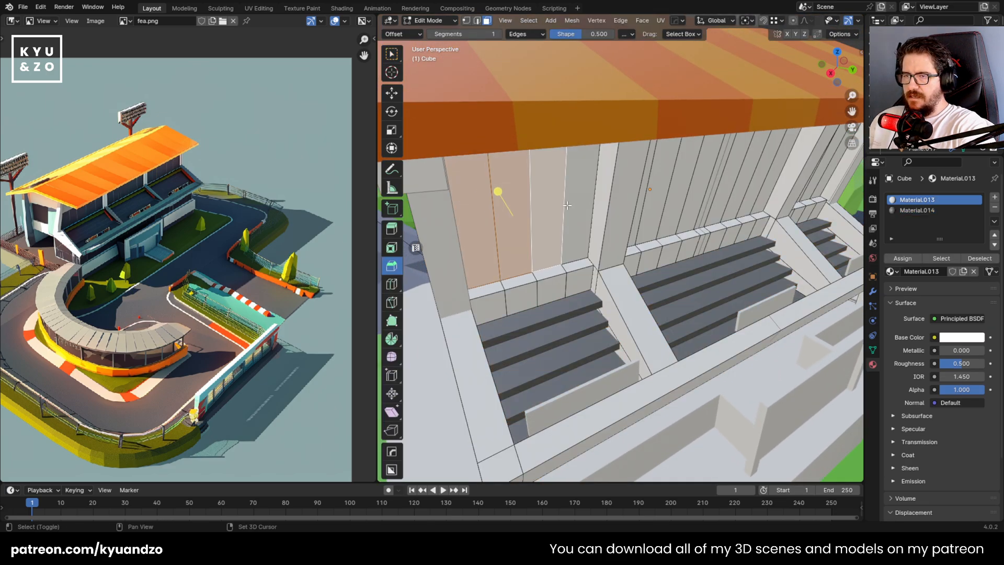
{"action": "left_click", "coordinate": [579, 213], "text": "shift"}
{"action": "left_click", "coordinate": [672, 210], "text": "shift"}
{"action": "middle_click_drag", "start_coordinate": [737, 174], "coordinate": [486, 195]}
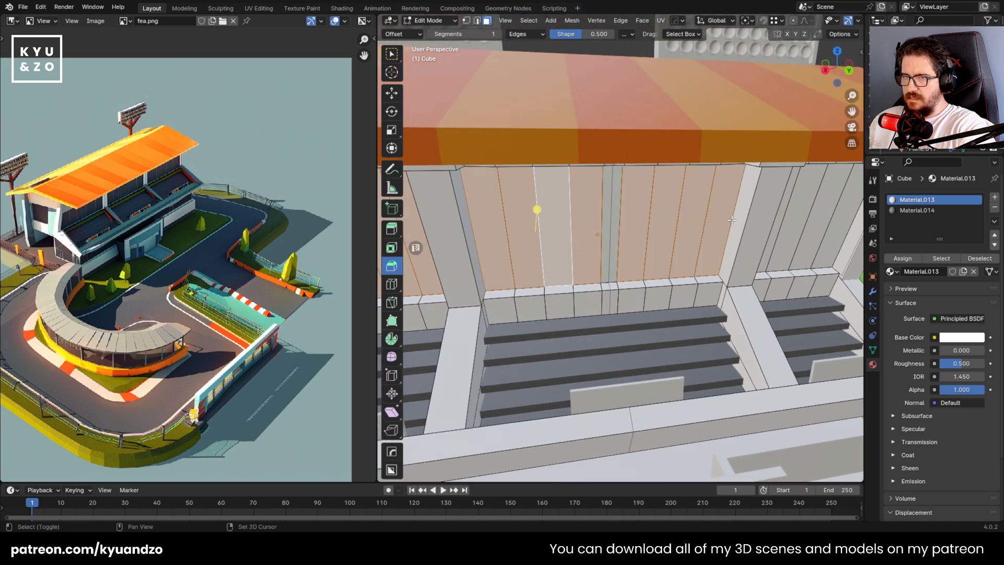
{"action": "middle_click_drag", "start_coordinate": [732, 220], "coordinate": [552, 190], "text": "shift"}
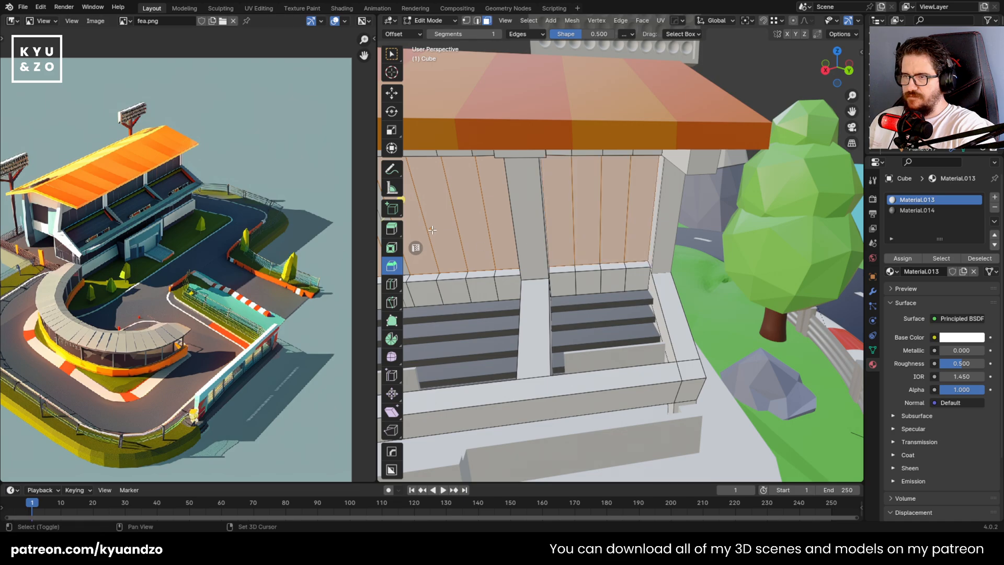
{"action": "middle_click_drag", "start_coordinate": [432, 230], "coordinate": [800, 215], "text": "shift"}
{"action": "middle_click_drag", "start_coordinate": [553, 222], "coordinate": [505, 230]}
{"action": "scroll", "coordinate": [523, 236], "scroll_direction": "down", "scroll_amount": 6}
{"action": "scroll", "coordinate": [549, 256], "scroll_direction": "up", "scroll_amount": 8}
{"action": "middle_click_drag", "start_coordinate": [555, 261], "coordinate": [617, 274]}
Add a third material slot to the grandstand body with a new near-black material
{"action": "left_click", "coordinate": [995, 197]}
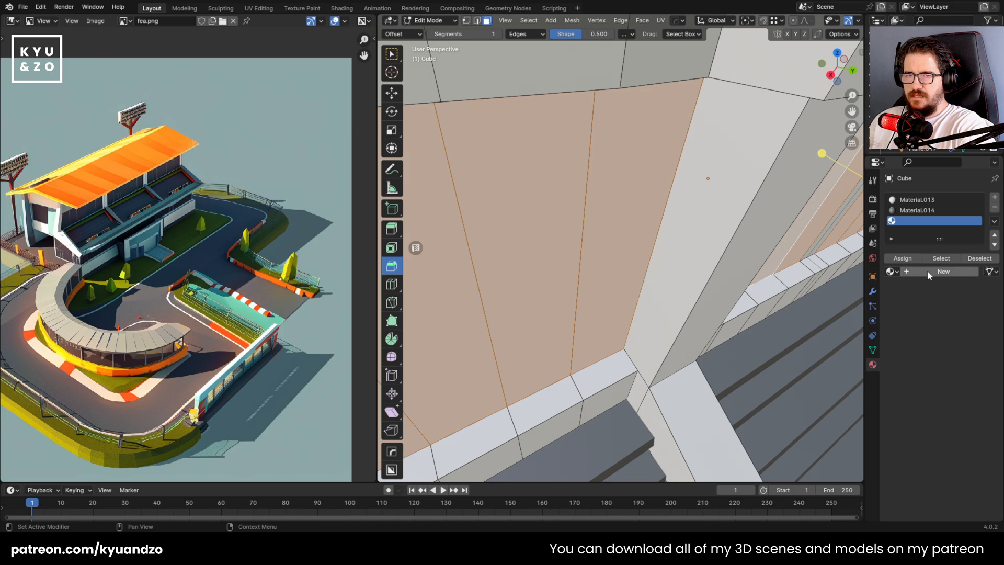
{"action": "left_click", "coordinate": [927, 271]}
{"action": "left_click", "coordinate": [942, 338]}
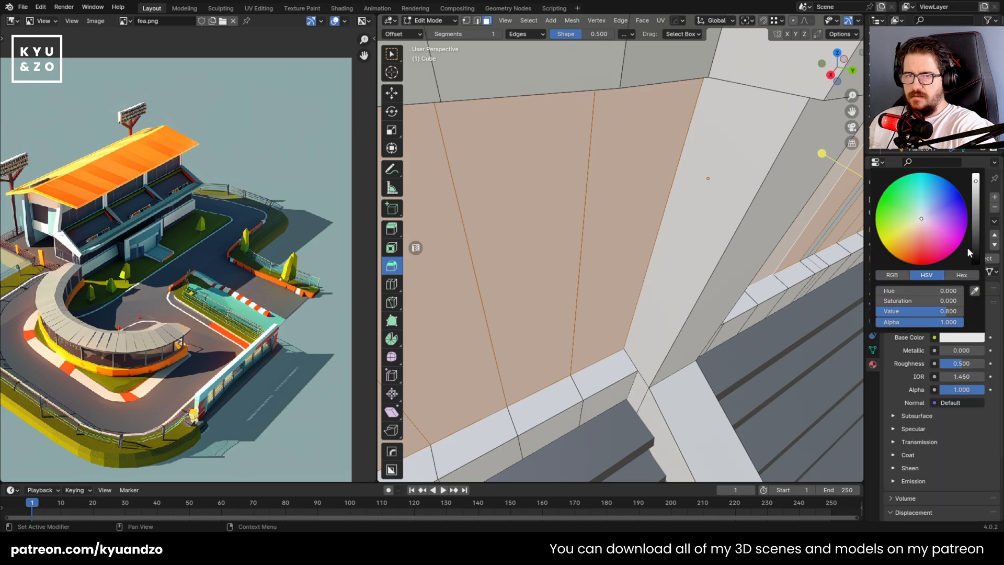
{"action": "left_click_drag", "start_coordinate": [974, 246], "coordinate": [975, 257]}
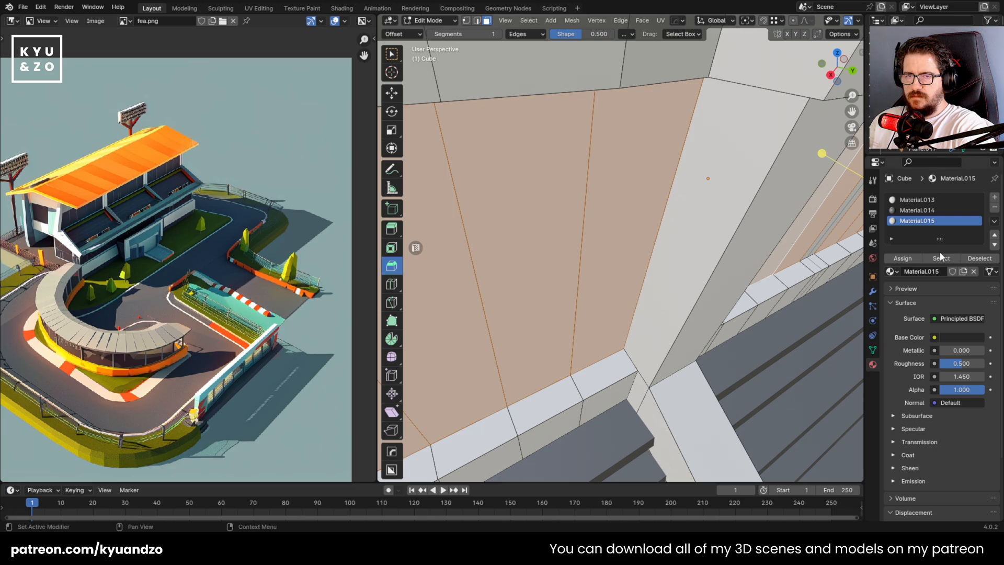
Assign Material.015 to the selected back wall panels and leave mesh editing
{"action": "scroll", "coordinate": [605, 236], "scroll_direction": "up", "scroll_amount": 5}
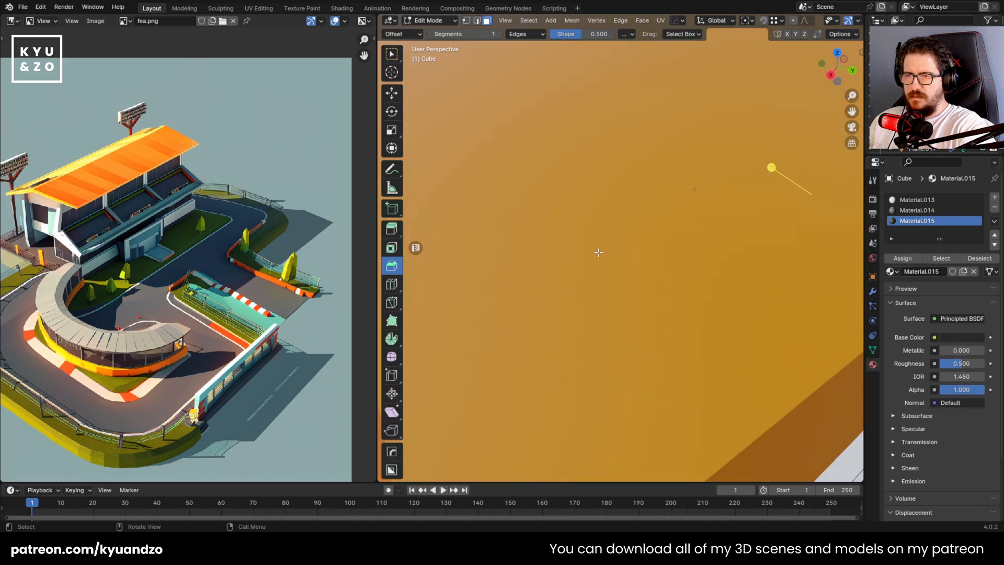
{"action": "scroll", "coordinate": [599, 252], "scroll_direction": "down", "scroll_amount": 2}
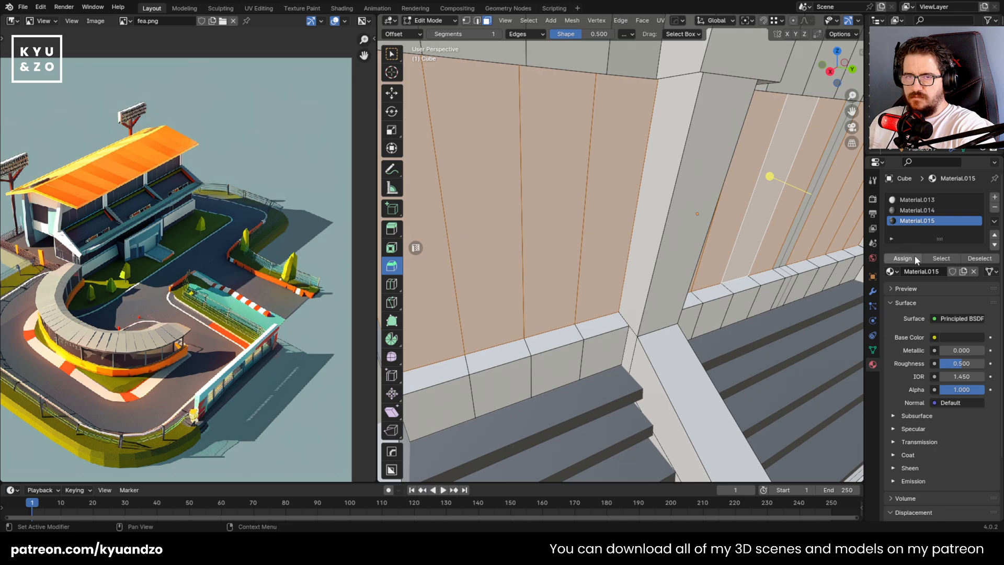
{"action": "key", "text": "Tab"}
{"action": "scroll", "coordinate": [608, 259], "scroll_direction": "down", "scroll_amount": 6}
{"action": "scroll", "coordinate": [607, 259], "scroll_direction": "up", "scroll_amount": 2}
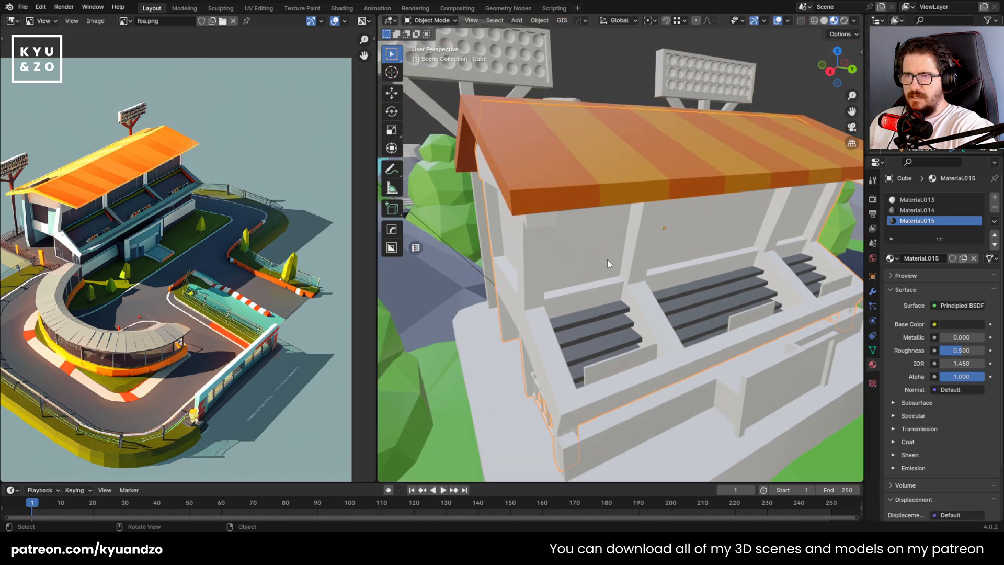
Reselect the back wall panels in the end seating section and assign Material.015 to them again
{"action": "key", "text": "Tab"}
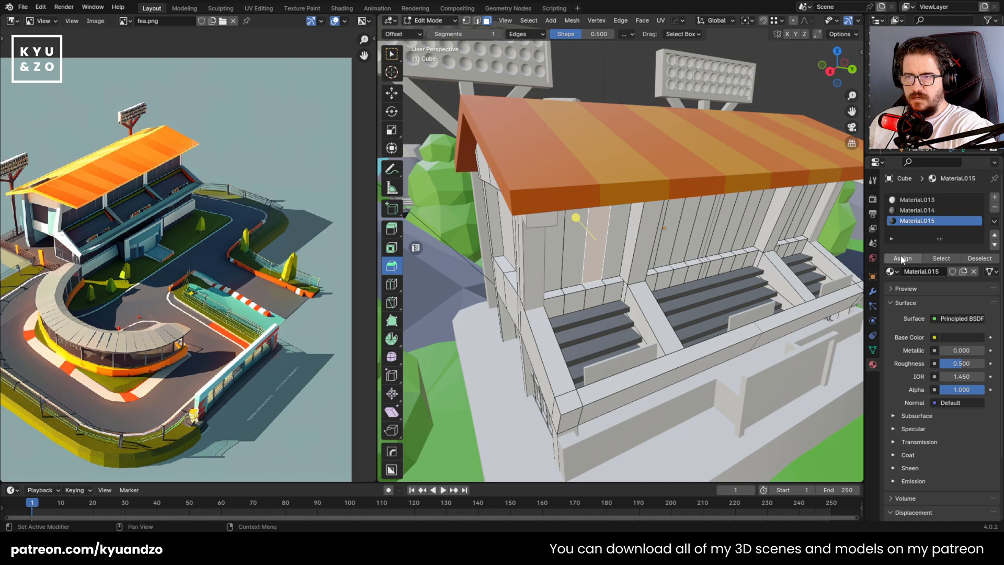
{"action": "left_click", "coordinate": [959, 339]}
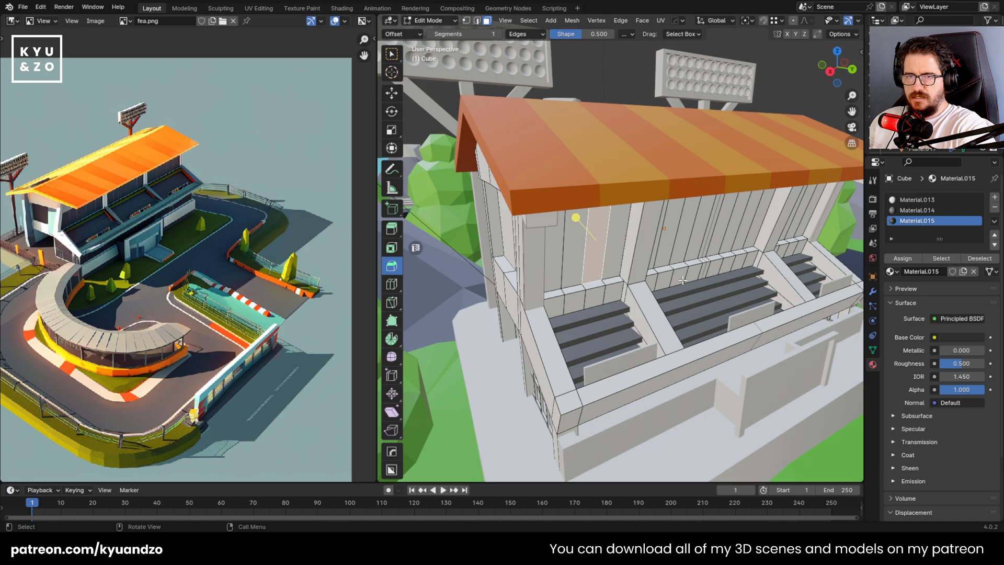
{"action": "left_click", "coordinate": [648, 256]}
{"action": "key", "text": "Tab"}
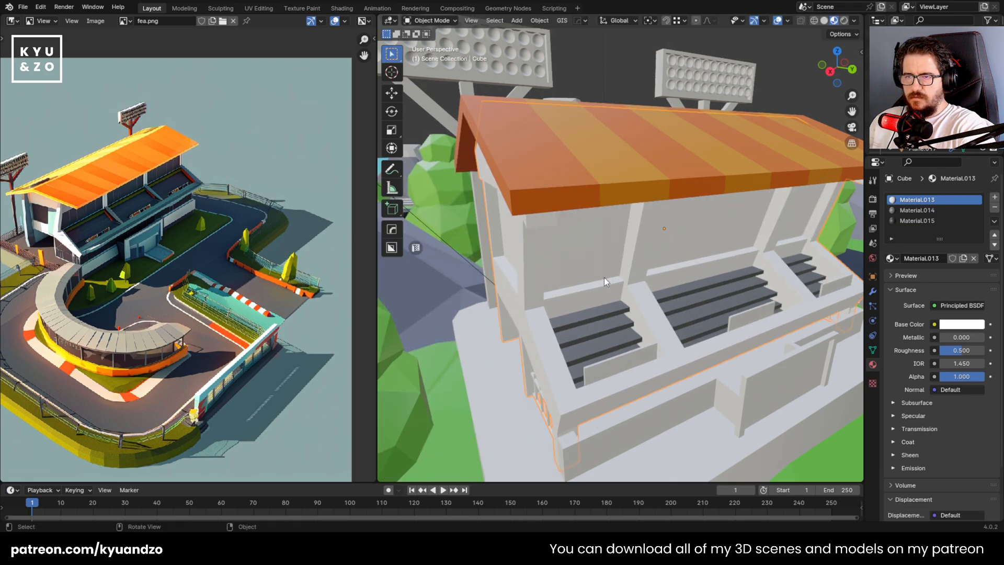
{"action": "key", "text": "Tab"}
{"action": "scroll", "coordinate": [605, 278], "scroll_direction": "up", "scroll_amount": 2}
{"action": "left_click", "coordinate": [540, 251]}
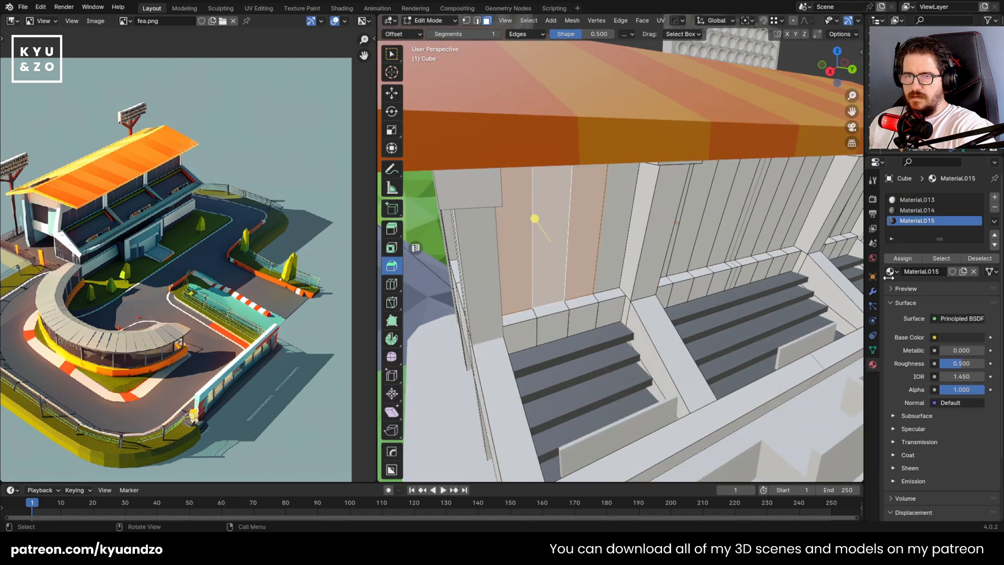
{"action": "left_click", "coordinate": [905, 222]}
{"action": "key", "text": "Tab"}
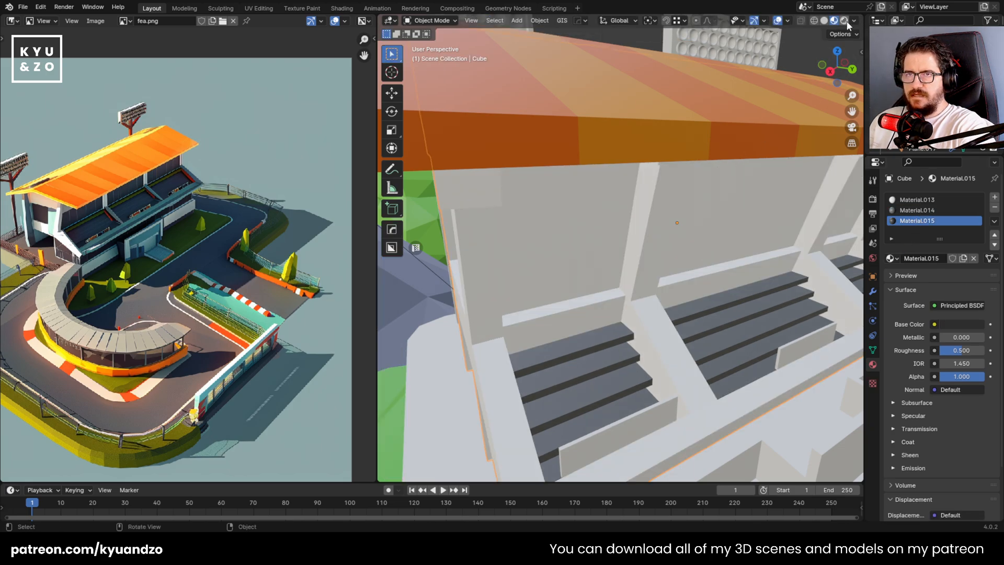
In Rendered shading, set Material.015's roughness to 0.098 and assign it to the end section's wall panels, including the one beside the post
{"action": "left_click", "coordinate": [844, 20]}
{"action": "key", "text": "Tab"}
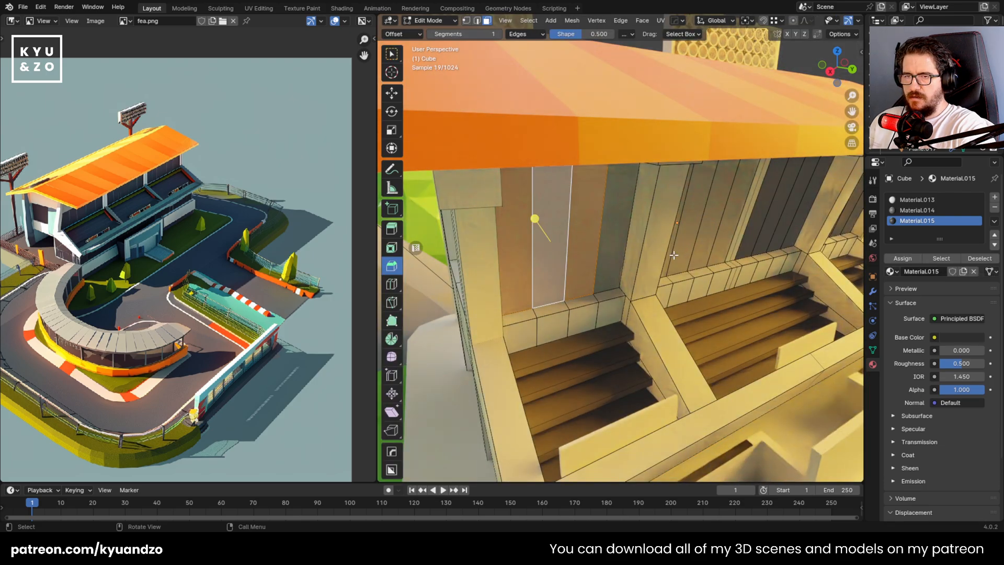
{"action": "left_click", "coordinate": [617, 221], "text": "shift"}
{"action": "mouse_move", "coordinate": [968, 364]}
{"action": "left_mouse_down"}
{"action": "mouse_move", "coordinate": [946, 364]}
{"action": "mouse_move", "coordinate": [957, 365]}
{"action": "left_mouse_up"}
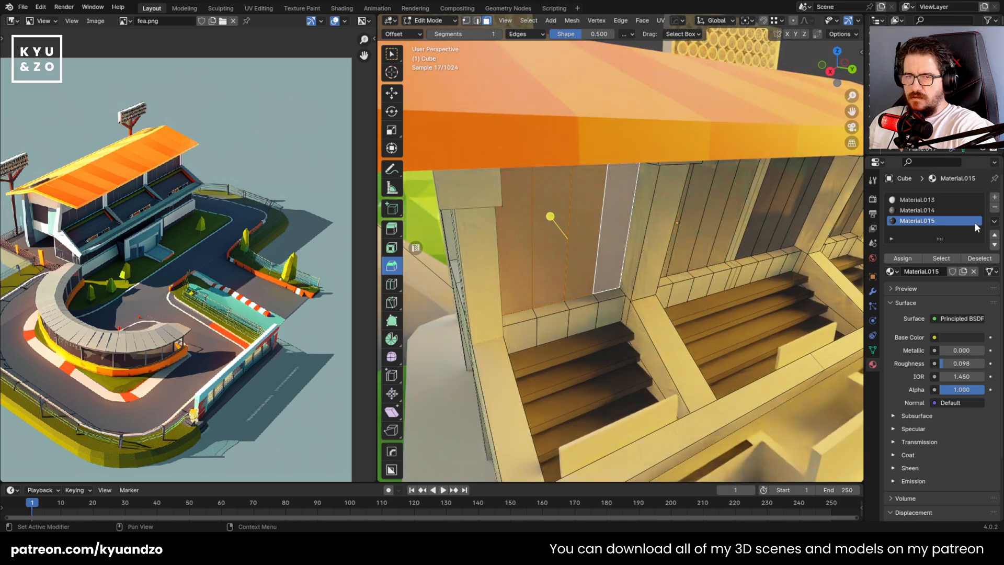
{"action": "left_click", "coordinate": [902, 258]}
{"action": "key", "text": "Tab"}
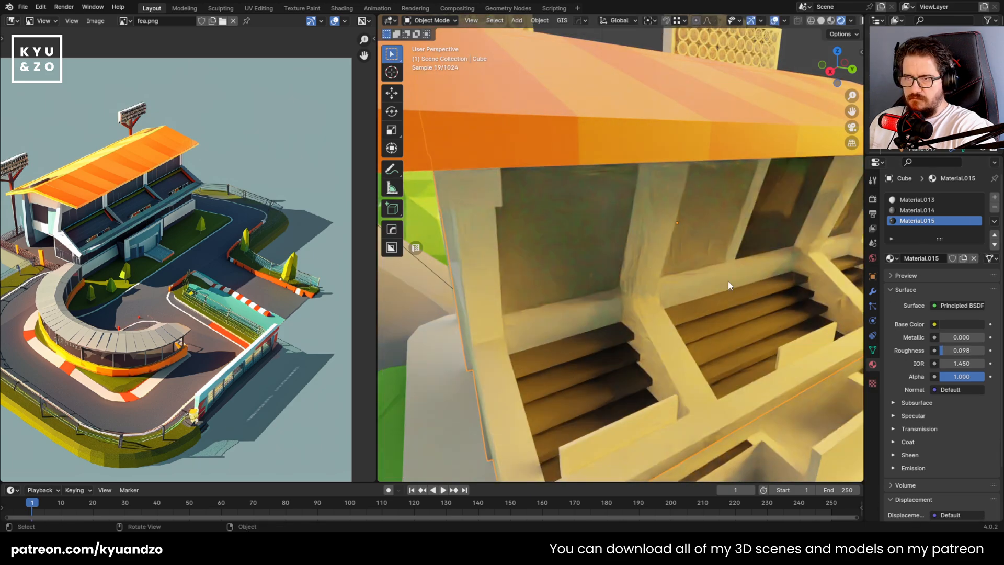
Darken the base color of Material.015 to black
{"action": "left_click", "coordinate": [946, 323]}
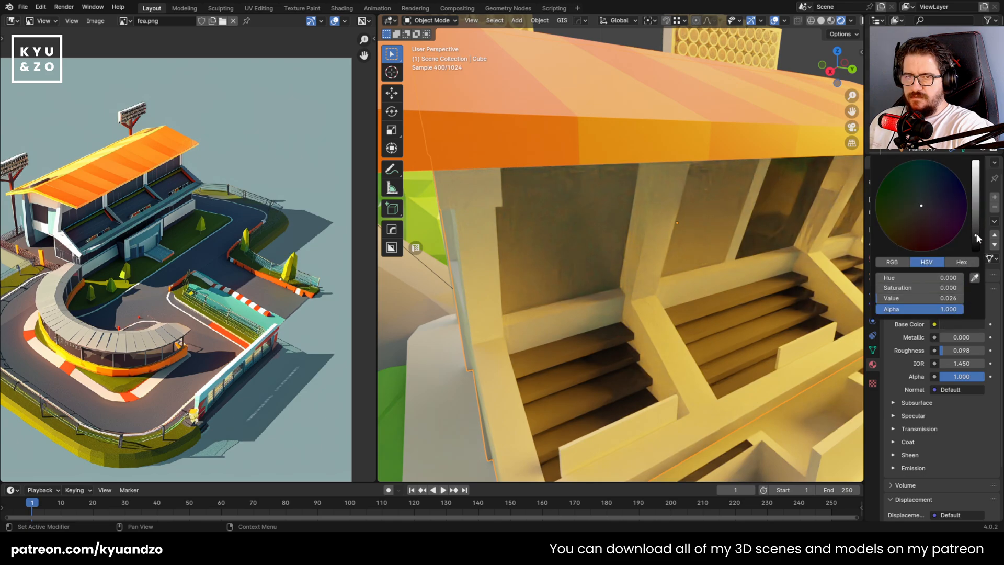
{"action": "left_click_drag", "start_coordinate": [977, 239], "coordinate": [976, 250]}
{"action": "middle_click_drag", "start_coordinate": [654, 238], "coordinate": [592, 269]}
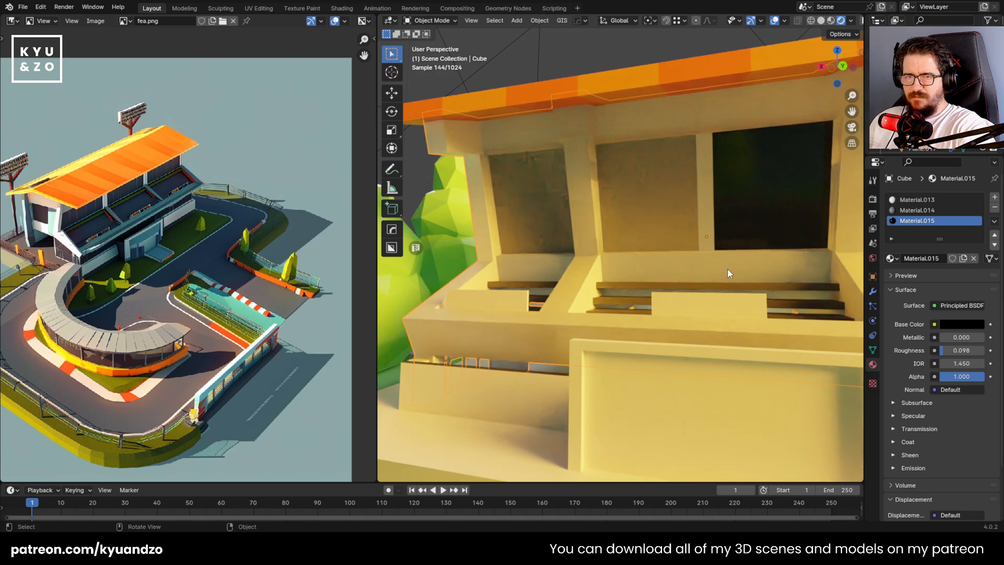
Delete the selected duplicate panel faces overlapping the end section's back wall
{"action": "key", "text": "Tab"}
{"action": "key", "text": "x"}
{"action": "left_click", "coordinate": [527, 208]}
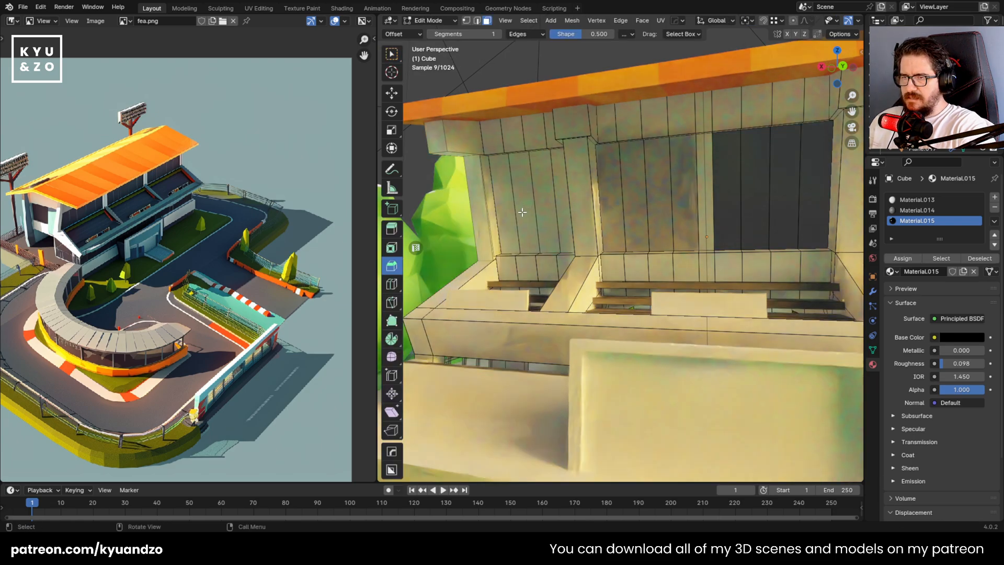
{"action": "middle_click_drag", "start_coordinate": [527, 210], "coordinate": [629, 245]}
{"action": "scroll", "coordinate": [633, 261], "scroll_direction": "up", "scroll_amount": 4}
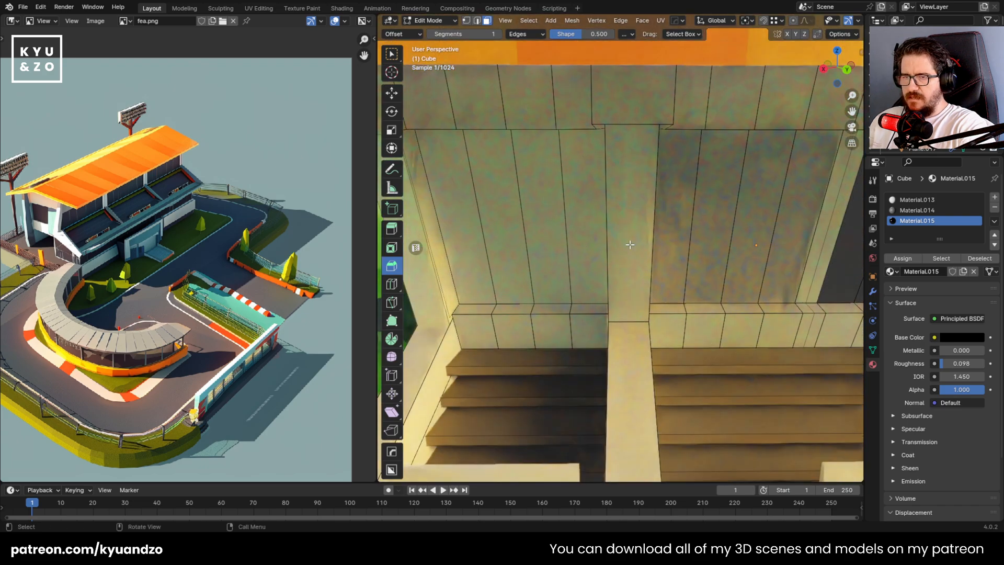
Select the four remaining back wall panels in the end section and assign the black Material.015 to them
{"action": "left_click", "coordinate": [714, 224]}
{"action": "left_click", "coordinate": [759, 227], "text": "shift"}
{"action": "key", "text": "alt+a"}
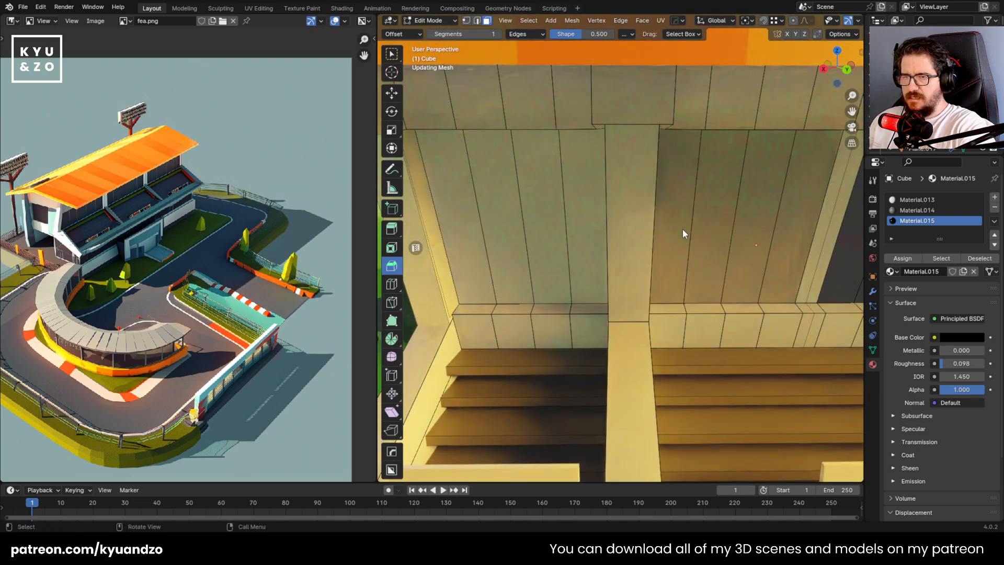
{"action": "left_click", "coordinate": [463, 204]}
{"action": "left_click", "coordinate": [506, 202], "text": "shift"}
{"action": "left_click", "coordinate": [551, 200], "text": "shift"}
{"action": "left_click", "coordinate": [595, 201], "text": "shift"}
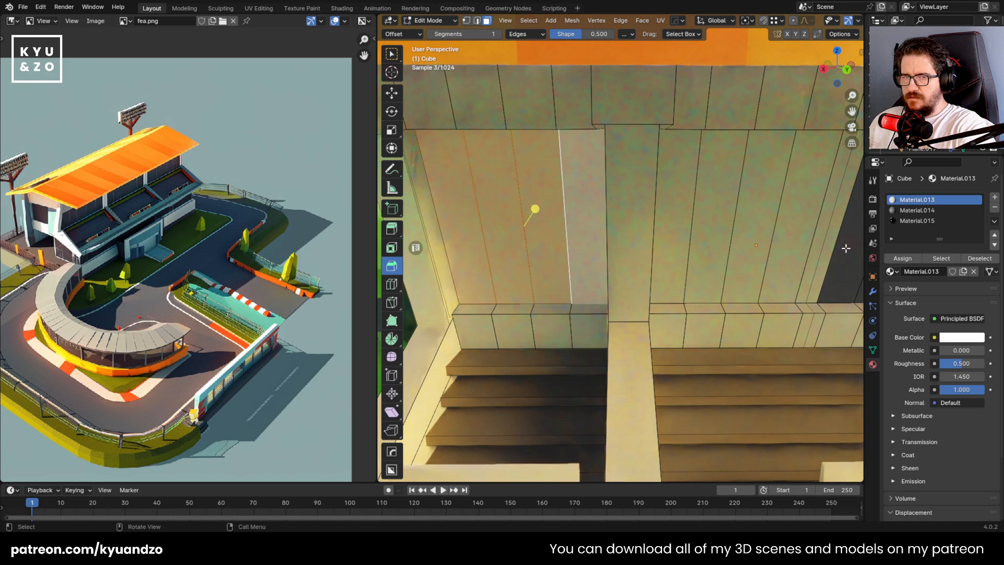
{"action": "left_click", "coordinate": [903, 258]}
{"action": "key", "text": "Tab"}
{"action": "scroll", "coordinate": [632, 289], "scroll_direction": "down", "scroll_amount": 5}
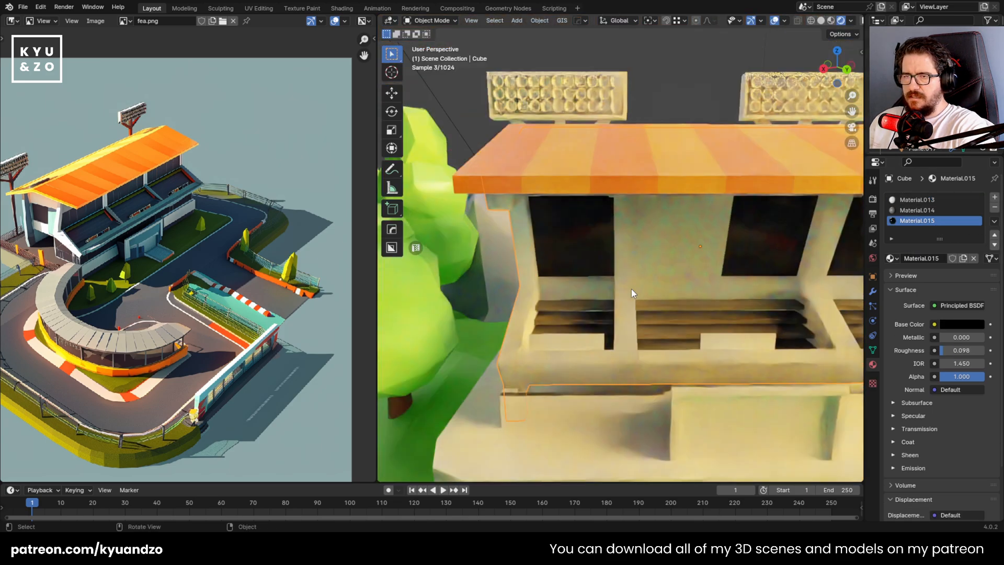
Select the light back wall panels beside the post in the middle seating section and delete these overlapping faces
{"action": "scroll", "coordinate": [557, 220], "scroll_direction": "up", "scroll_amount": 5}
{"action": "key", "text": "Tab"}
{"action": "left_click", "coordinate": [605, 220]}
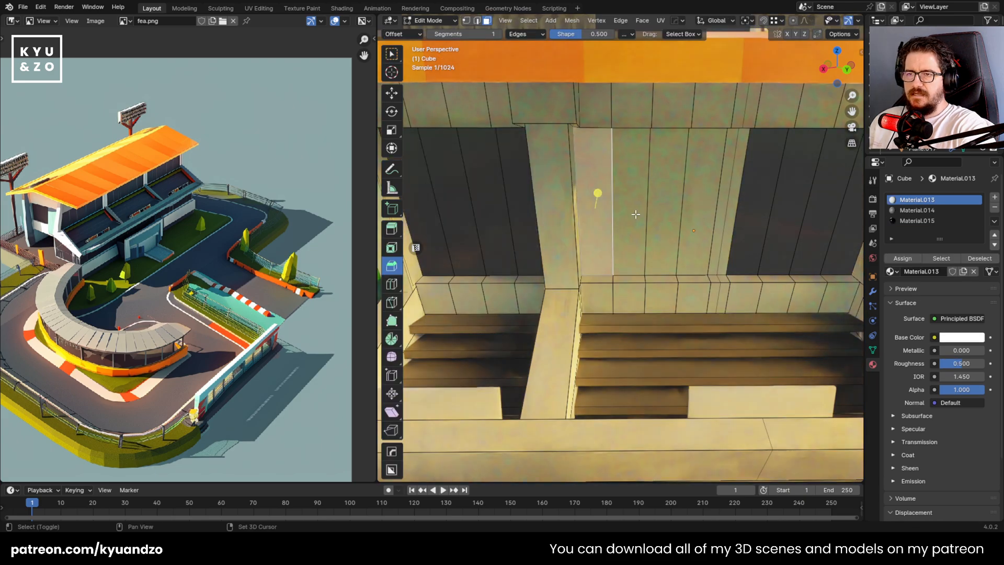
{"action": "left_click", "coordinate": [635, 213], "text": "shift"}
{"action": "left_click", "coordinate": [700, 208], "text": "shift"}
{"action": "left_click", "coordinate": [669, 211], "text": "shift"}
{"action": "key", "text": "x"}
{"action": "left_click", "coordinate": [668, 210]}
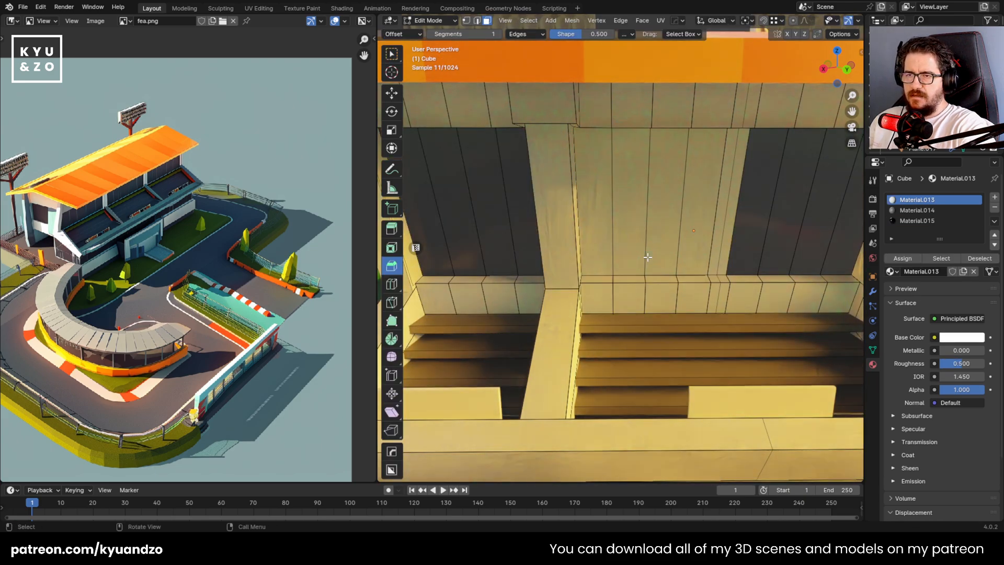
Delete another layer of overlapping light panel faces from the middle section's back wall
{"action": "middle_click_drag", "start_coordinate": [649, 218], "coordinate": [609, 215]}
{"action": "left_click", "coordinate": [638, 191]}
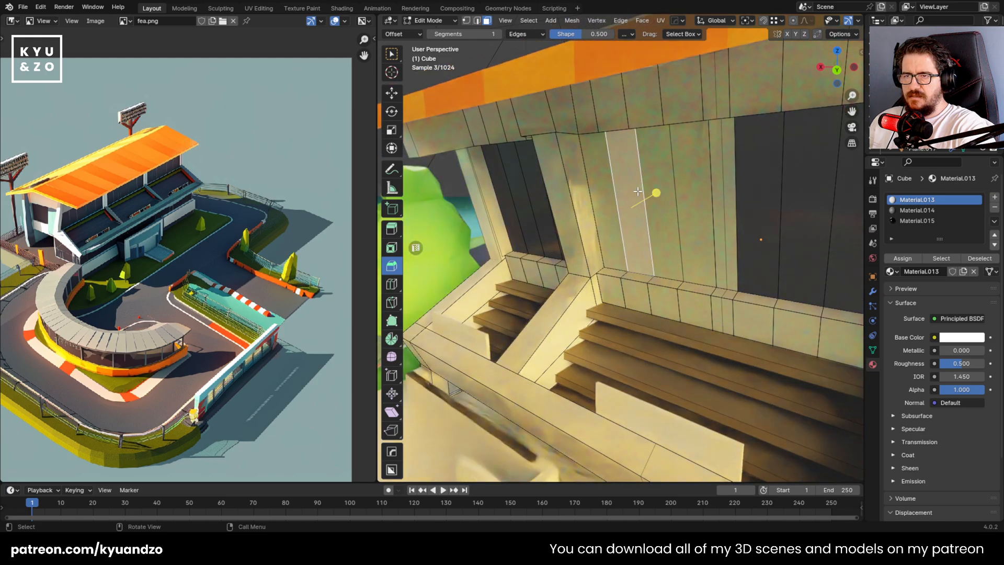
{"action": "left_click", "coordinate": [660, 178], "text": "shift"}
{"action": "left_click", "coordinate": [691, 180], "text": "shift"}
{"action": "left_click", "coordinate": [605, 215], "text": "shift"}
{"action": "key", "text": "x"}
{"action": "left_click", "coordinate": [602, 213]}
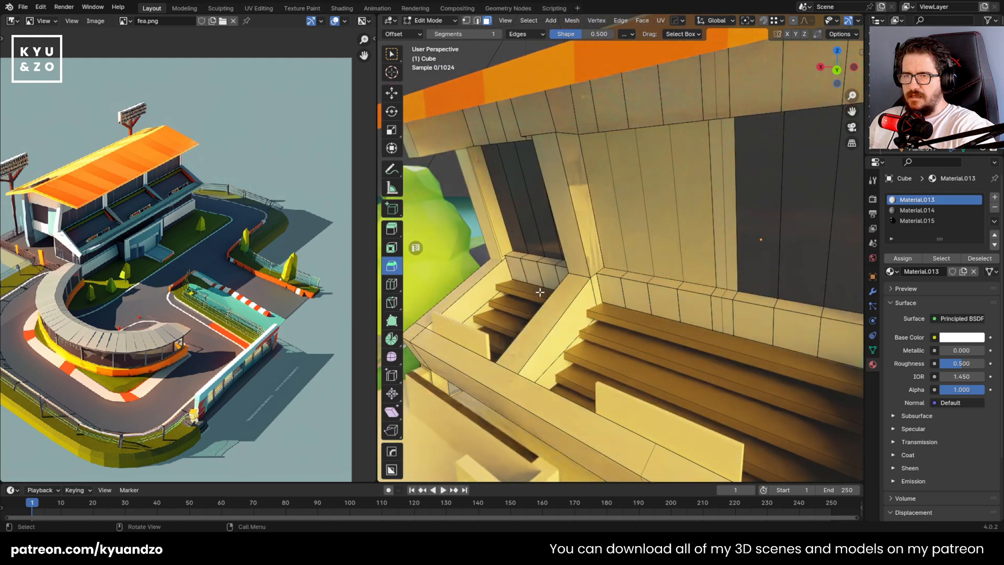
Select all remaining light back wall panels between the post and the divider in the middle section
{"action": "middle_click_drag", "start_coordinate": [637, 206], "coordinate": [700, 199]}
{"action": "left_click", "coordinate": [699, 200]}
{"action": "left_click", "coordinate": [661, 212], "text": "shift"}
{"action": "left_click", "coordinate": [628, 221], "text": "shift"}
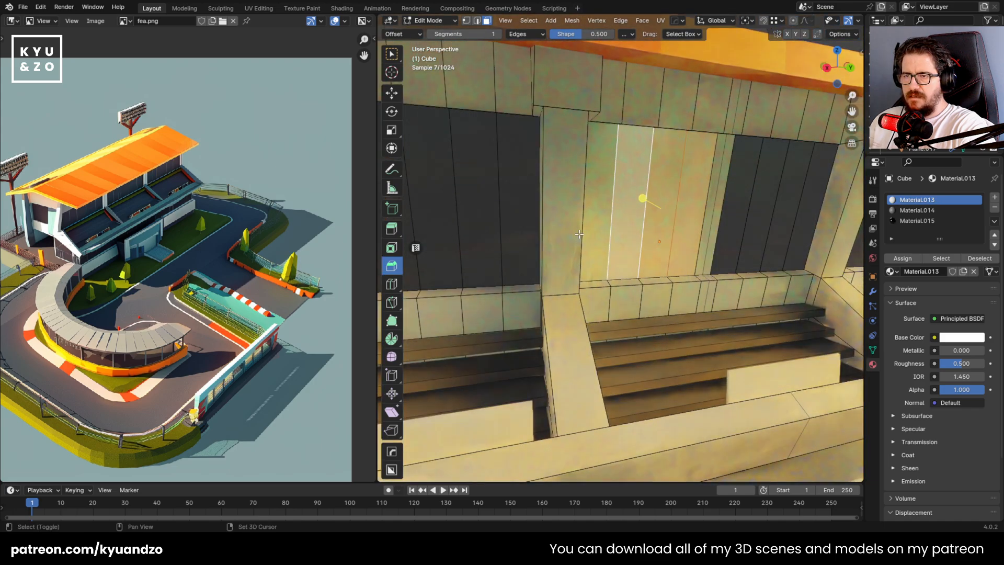
{"action": "left_click", "coordinate": [578, 234], "text": "shift"}
{"action": "left_click", "coordinate": [595, 243]}
{"action": "left_click", "coordinate": [626, 264], "text": "shift"}
{"action": "left_click", "coordinate": [692, 215], "text": "shift"}
Try deleting the selected middle-section wall panels, then undo the deletion
{"action": "key", "text": "x"}
{"action": "left_click", "coordinate": [690, 216]}
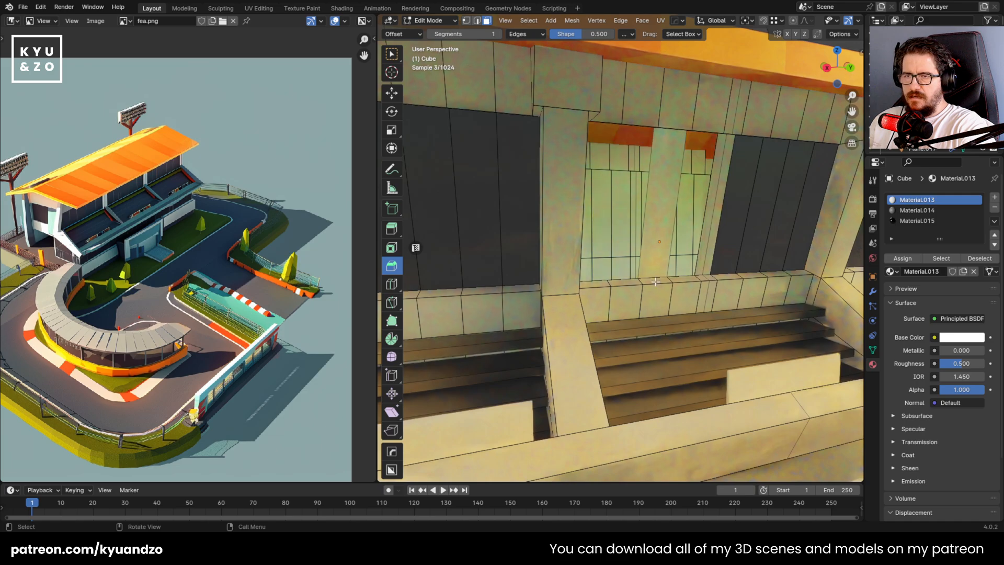
{"action": "middle_click_drag", "start_coordinate": [673, 232], "coordinate": [630, 239]}
{"action": "key", "text": "ctrl+z"}
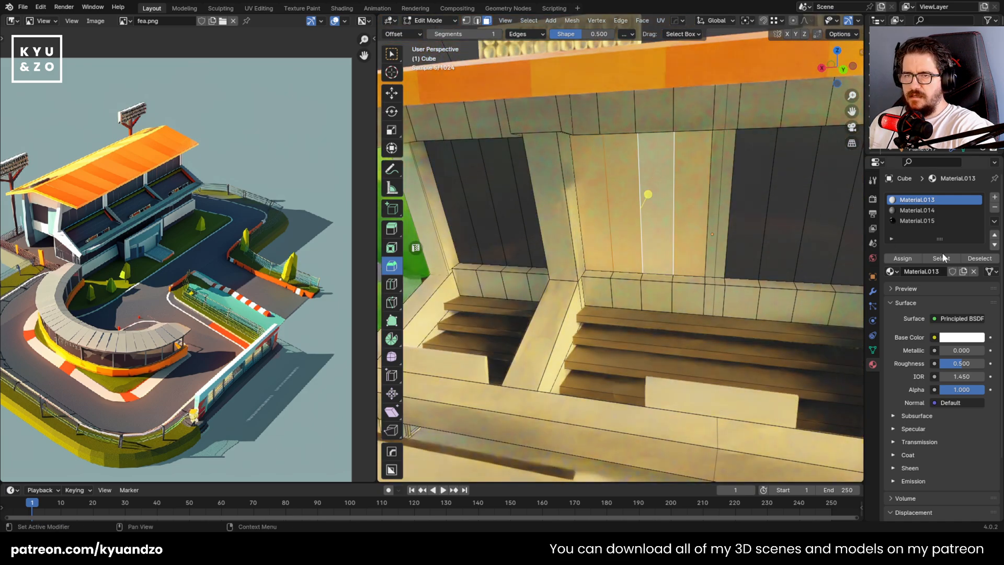
Assign the black Material.015 to the selected middle-section wall panels and leave mesh editing
{"action": "left_click", "coordinate": [934, 220]}
{"action": "left_click", "coordinate": [903, 258]}
{"action": "key", "text": "Tab"}
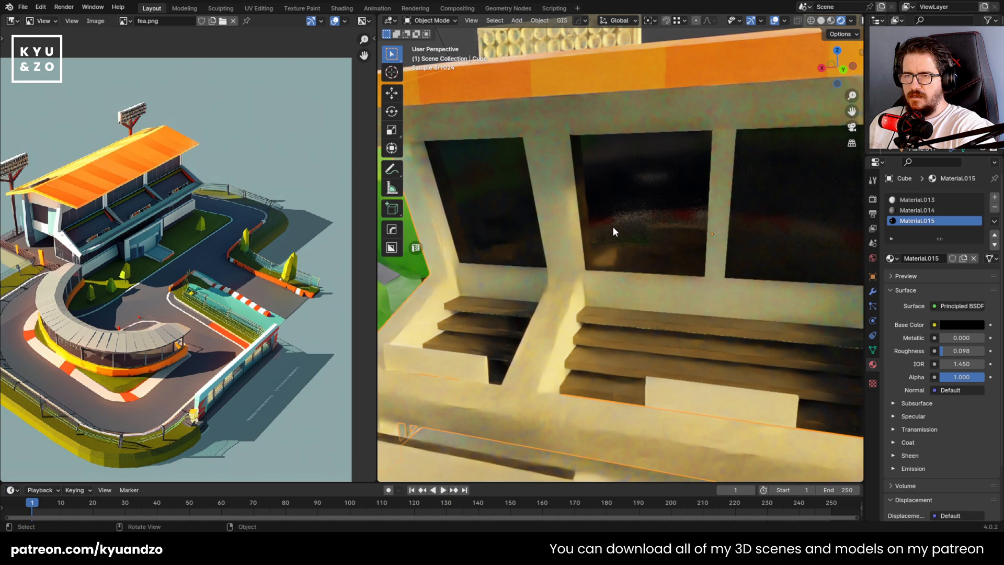
Delete the black panel faces covering the end section's back wall
{"action": "key", "text": "Tab"}
{"action": "middle_click_drag", "start_coordinate": [476, 198], "coordinate": [542, 240]}
{"action": "key", "text": "x"}
{"action": "left_click", "coordinate": [542, 239]}
Select the light wall panels exposed in the end section and assign Material.015 to them
{"action": "left_click", "coordinate": [541, 235]}
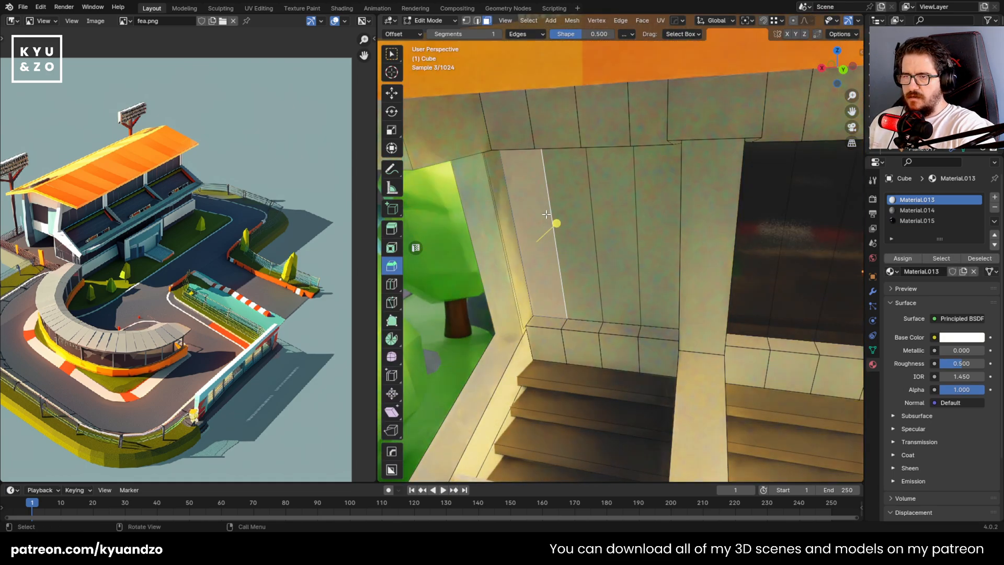
{"action": "left_click_drag", "start_coordinate": [551, 192], "coordinate": [662, 230], "text": "shift"}
{"action": "key", "text": "alt+a"}
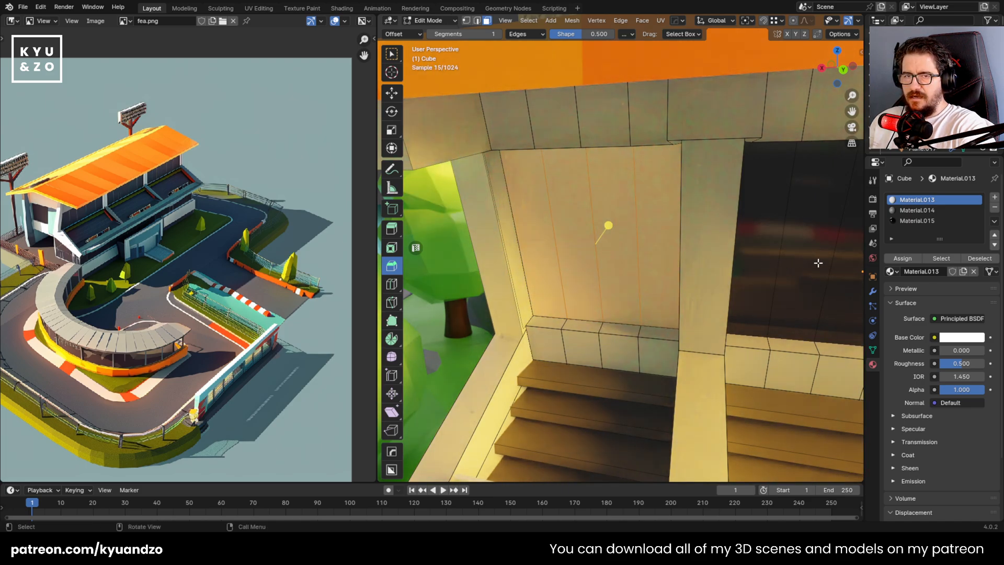
{"action": "left_click", "coordinate": [941, 224]}
{"action": "left_click", "coordinate": [901, 260]}
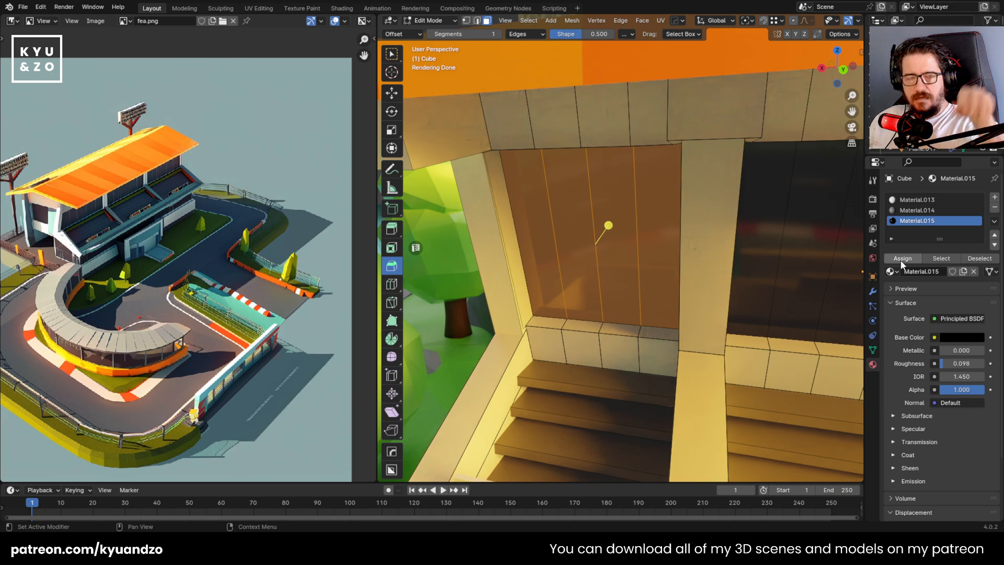
Select the black panel faces covering the next two back-wall openings and delete them
{"action": "key", "text": "Tab"}
{"action": "scroll", "coordinate": [655, 243], "scroll_direction": "down", "scroll_amount": 5}
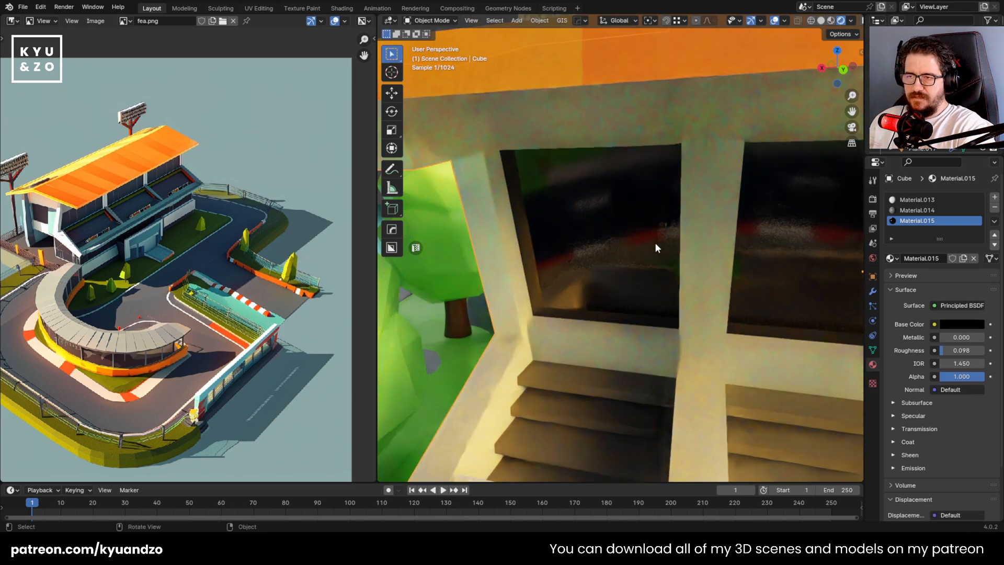
{"action": "scroll", "coordinate": [649, 222], "scroll_direction": "down", "scroll_amount": 3}
{"action": "middle_click_drag", "start_coordinate": [710, 254], "coordinate": [622, 204], "text": "shift"}
{"action": "scroll", "coordinate": [674, 228], "scroll_direction": "up", "scroll_amount": 5}
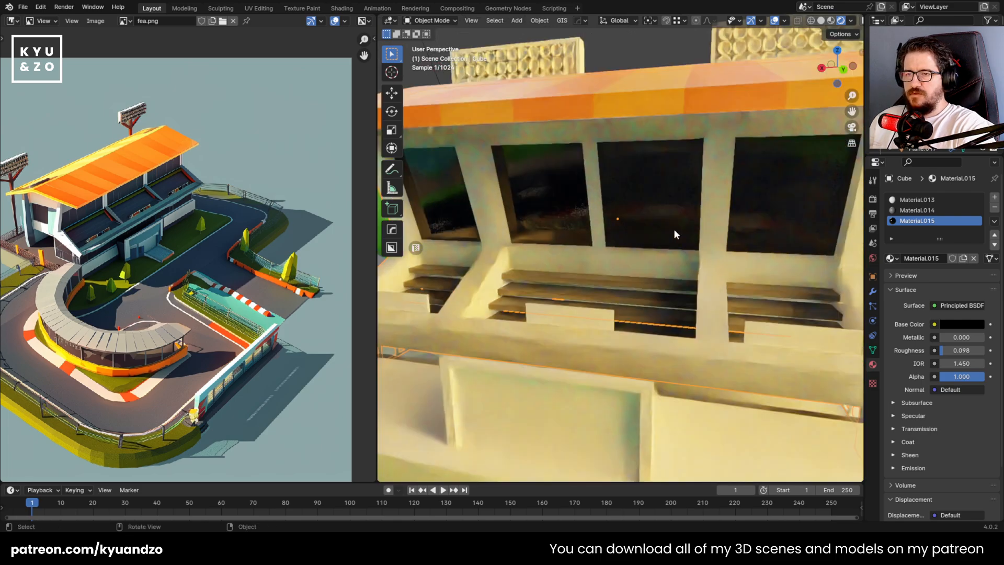
{"action": "scroll", "coordinate": [654, 204], "scroll_direction": "up", "scroll_amount": 3}
{"action": "key", "text": "Tab"}
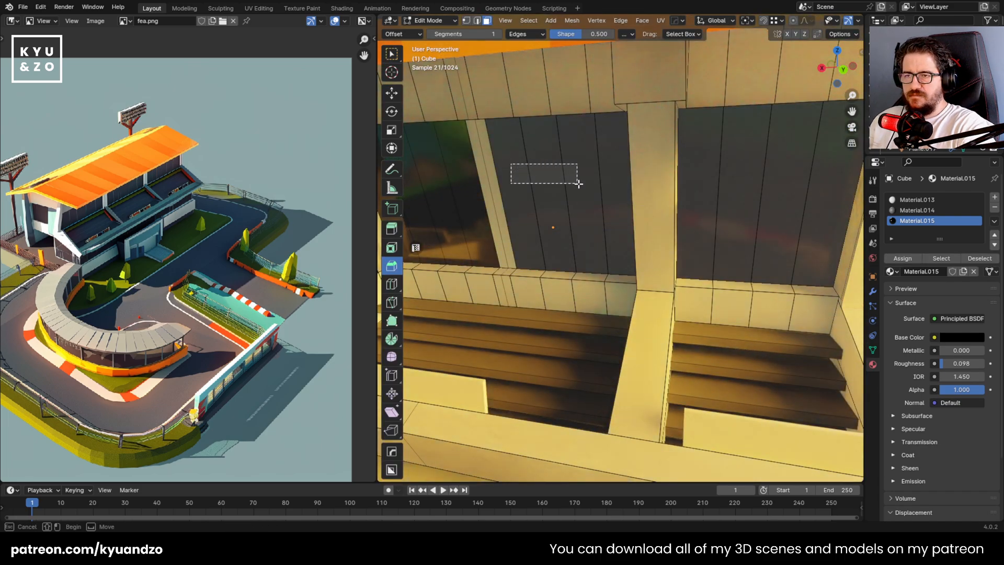
{"action": "left_click_drag", "start_coordinate": [578, 183], "coordinate": [578, 183]}
{"action": "scroll", "coordinate": [626, 197], "scroll_direction": "down", "scroll_amount": 2}
{"action": "left_click_drag", "start_coordinate": [650, 179], "coordinate": [753, 220], "text": "shift"}
{"action": "key", "text": "x"}
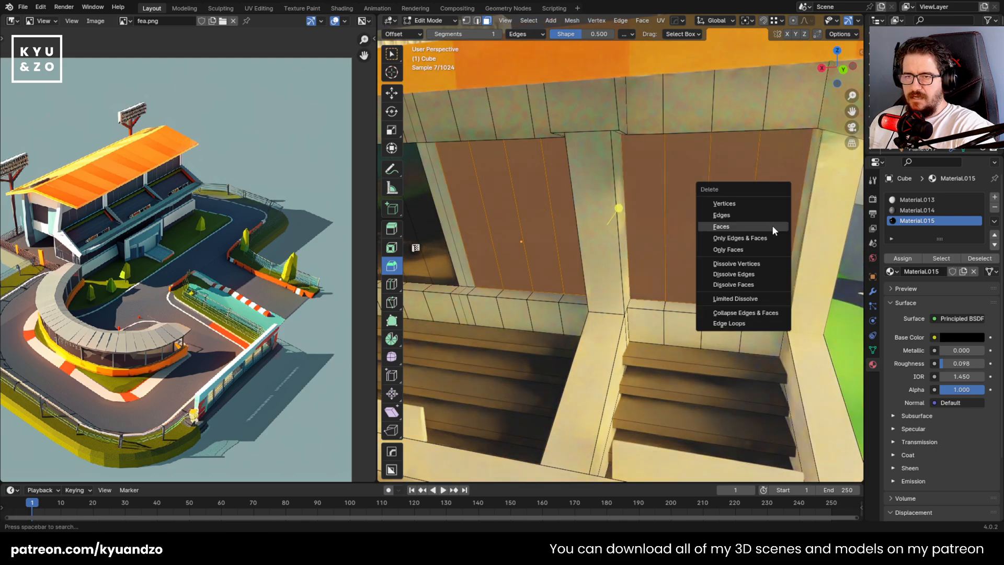
{"action": "left_click", "coordinate": [772, 226]}
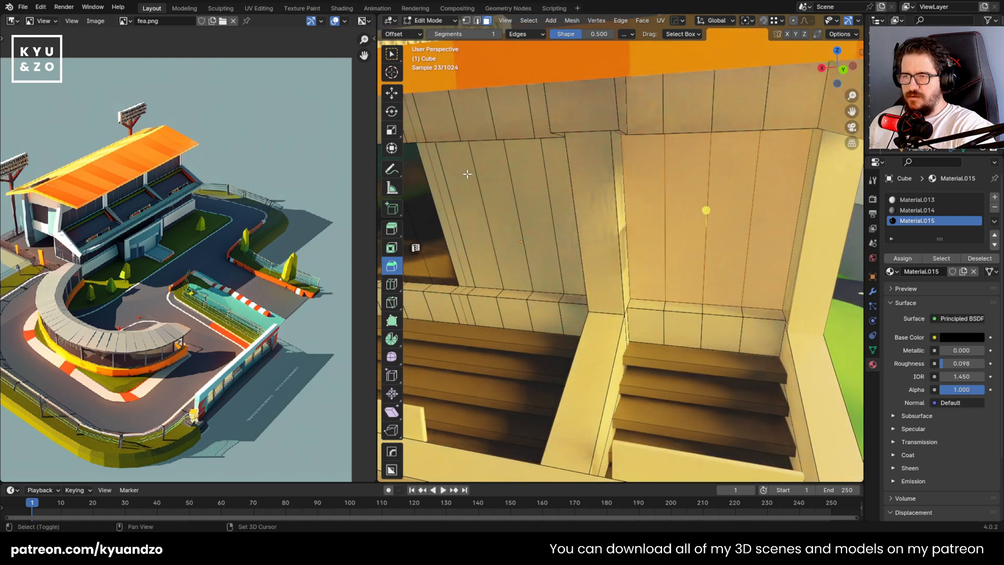
Assign Material.015 to the light wall panels exposed in those two openings, then delete these faces
{"action": "left_click_drag", "start_coordinate": [557, 211], "coordinate": [565, 243]}
{"action": "key", "text": "Tab"}
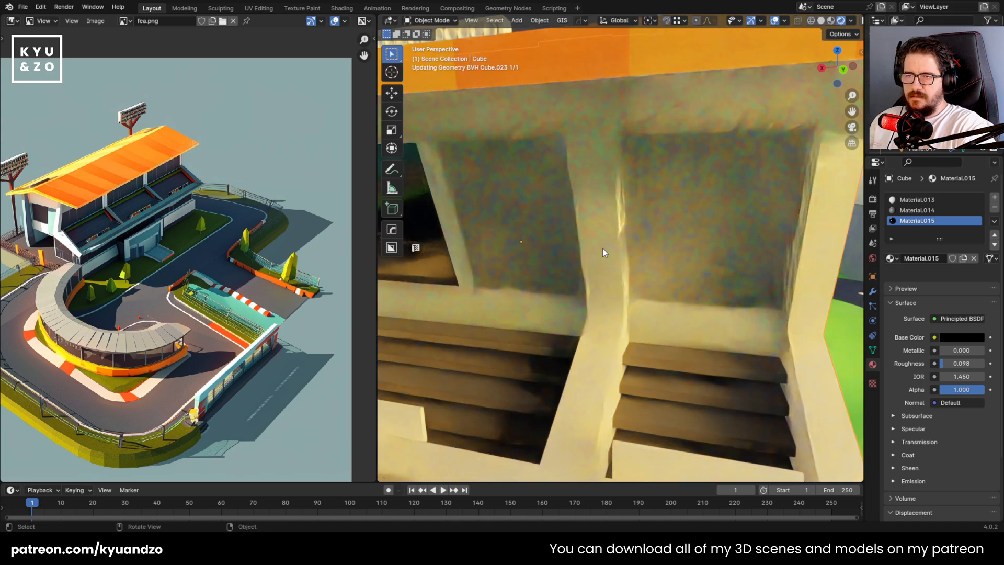
{"action": "key", "text": "Tab"}
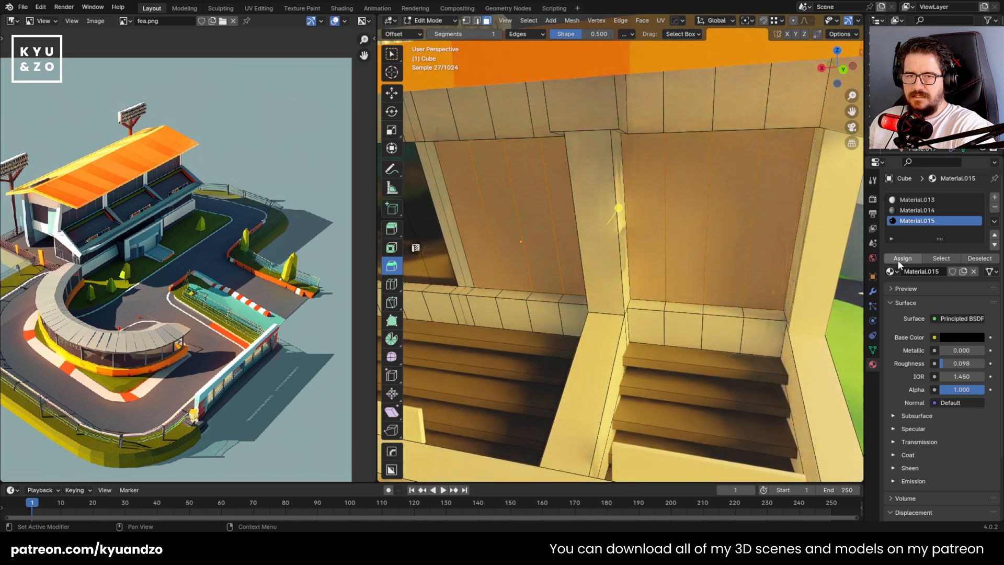
{"action": "left_click", "coordinate": [897, 260]}
{"action": "key", "text": "x"}
{"action": "left_click", "coordinate": [669, 233]}
Select the remaining light wall panels in both openings, assign Material.015 to them, and save the file
{"action": "left_click_drag", "start_coordinate": [651, 199], "coordinate": [769, 219]}
{"action": "left_click_drag", "start_coordinate": [544, 209], "coordinate": [544, 208]}
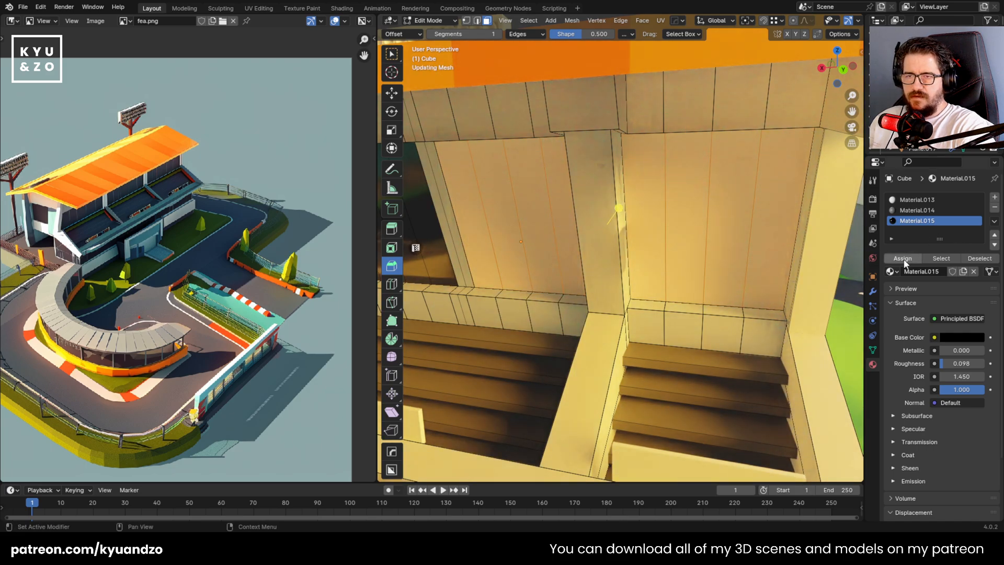
{"action": "left_click", "coordinate": [902, 259]}
{"action": "key", "text": "Tab"}
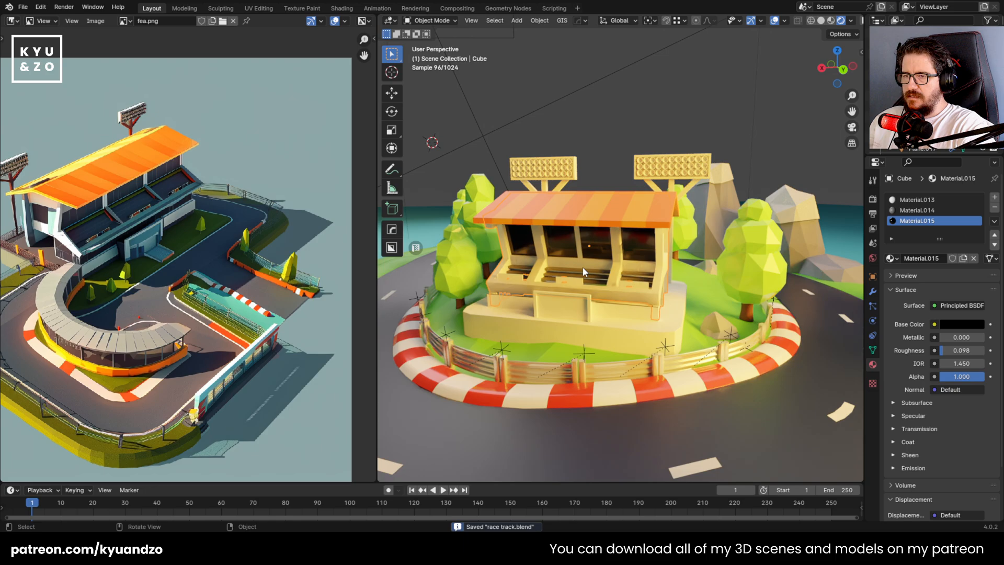
{"action": "scroll", "coordinate": [582, 267], "scroll_direction": "up", "scroll_amount": 6}
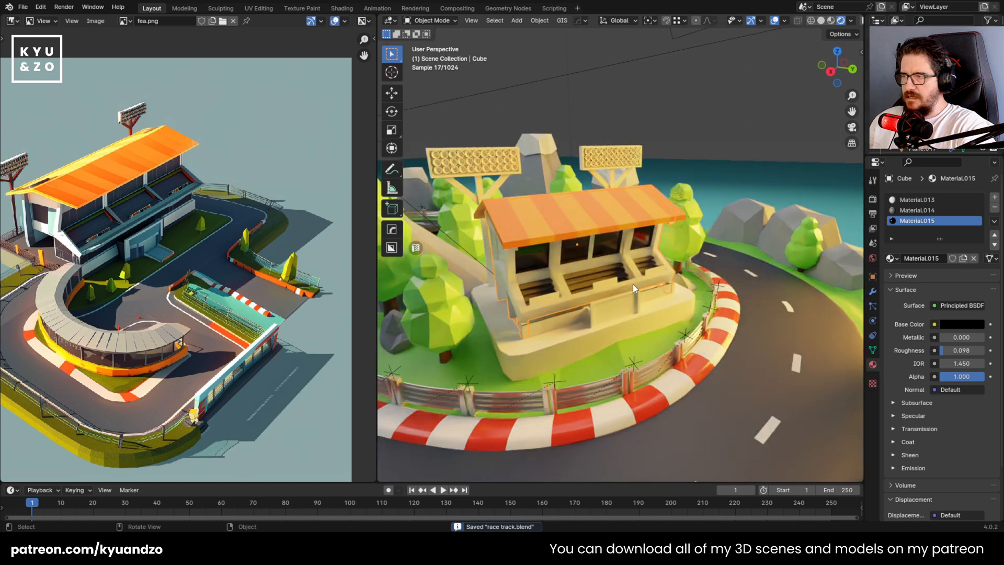
Select the top and front faces of the grandstand's front ledge, including its near corner
{"action": "scroll", "coordinate": [655, 277], "scroll_direction": "up", "scroll_amount": 4}
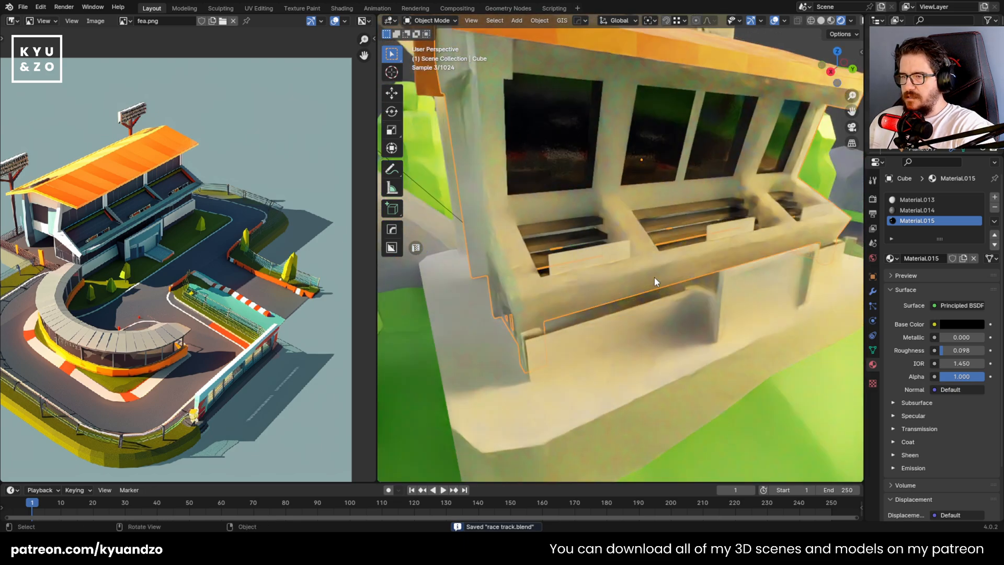
{"action": "scroll", "coordinate": [645, 306], "scroll_direction": "up", "scroll_amount": 2}
{"action": "key", "text": "Tab"}
{"action": "left_click", "coordinate": [615, 311]}
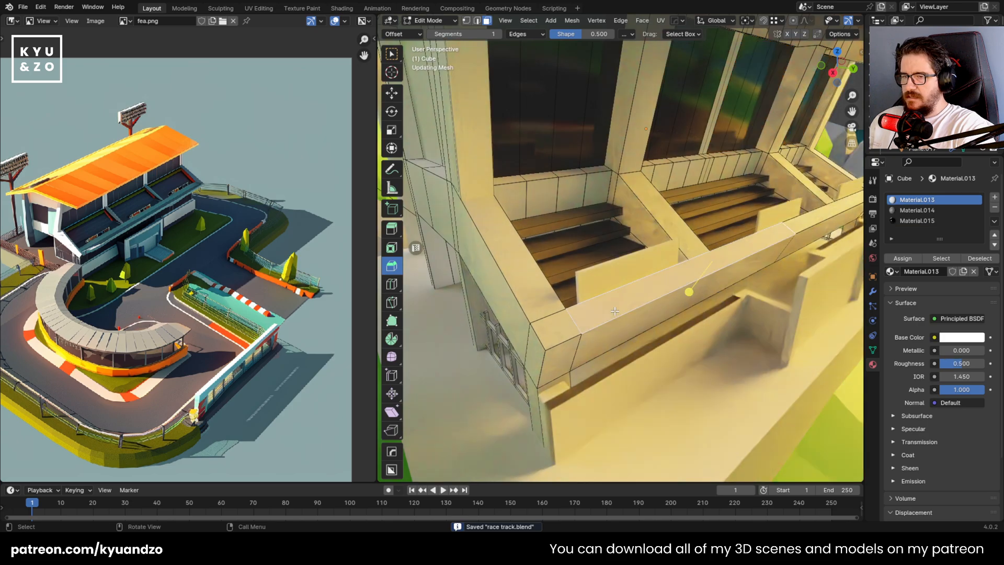
{"action": "left_click", "coordinate": [613, 334], "text": "shift"}
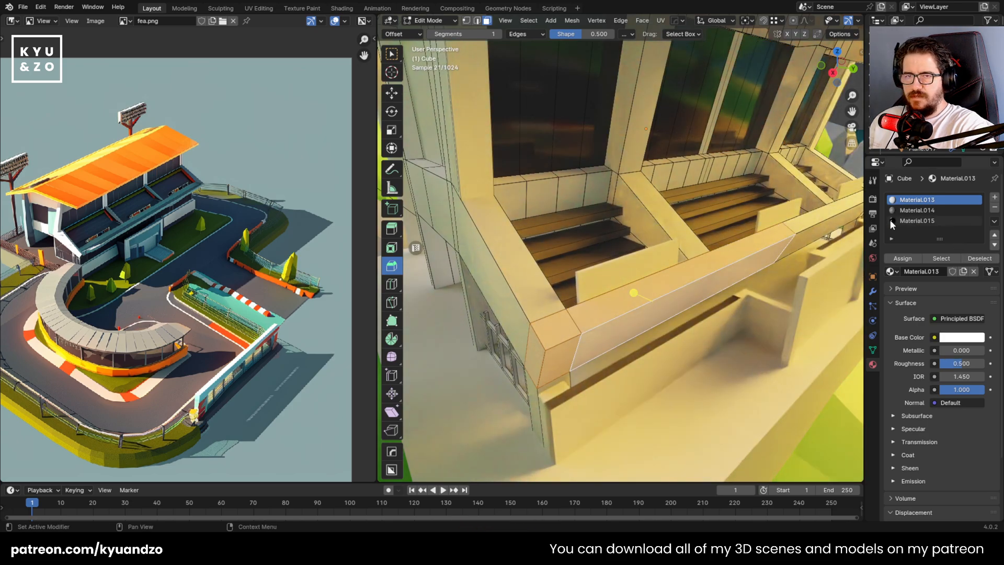
{"action": "key", "text": "Tab"}
{"action": "key", "text": "g"}
{"action": "right_click", "coordinate": [577, 303]}
{"action": "key", "text": "Tab"}
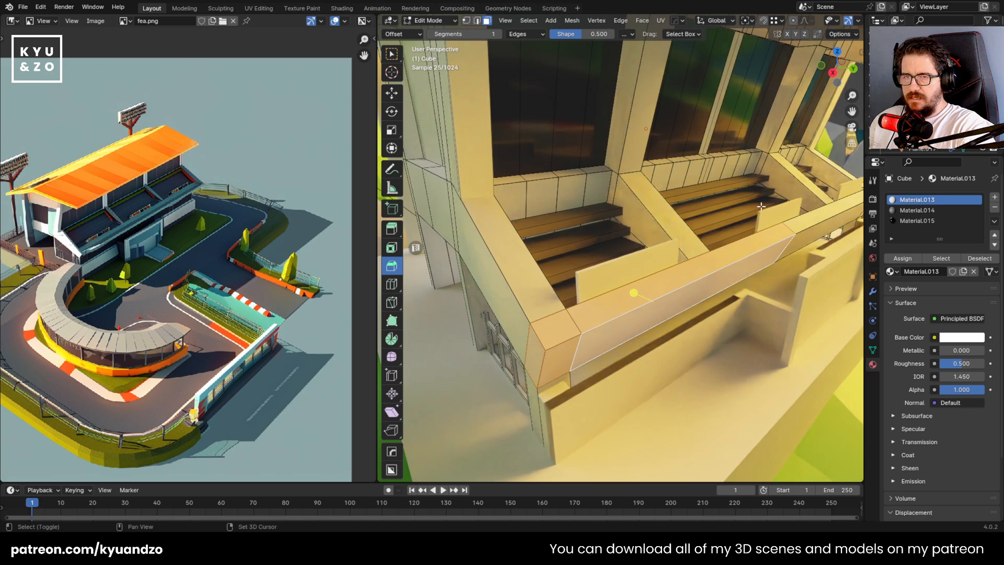
Add a new material with a light blue base color and assign it to the selected front ledge faces
{"action": "middle_click_drag", "start_coordinate": [761, 206], "coordinate": [724, 224], "text": "shift"}
{"action": "left_click", "coordinate": [672, 269], "text": "shift"}
{"action": "left_click", "coordinate": [673, 250], "text": "shift"}
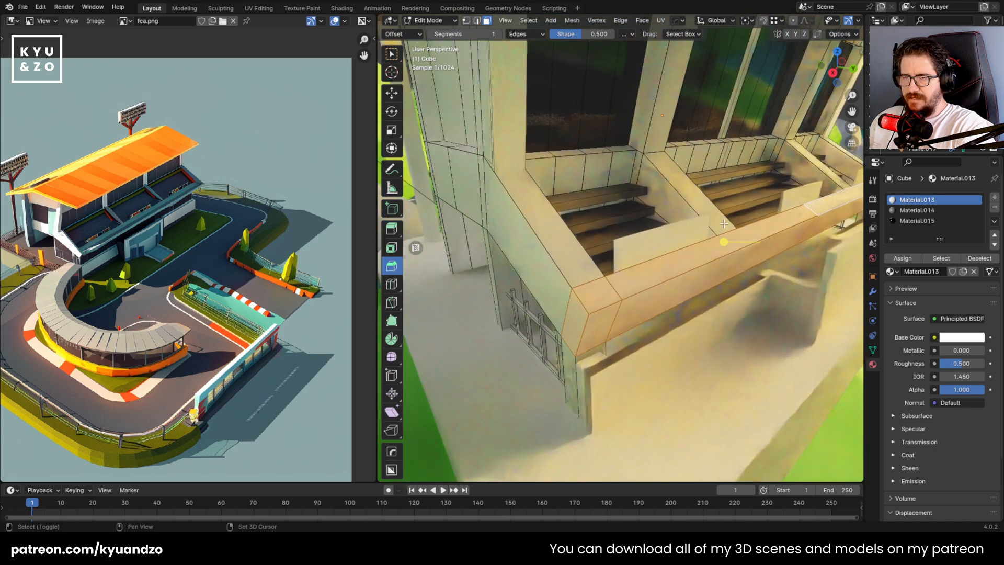
{"action": "left_click", "coordinate": [995, 198]}
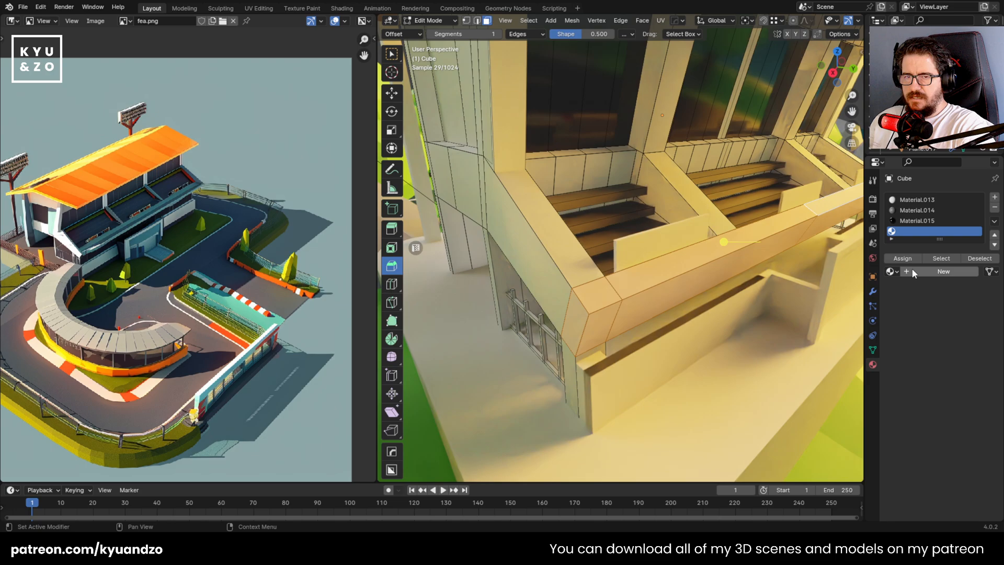
{"action": "left_click", "coordinate": [911, 271]}
{"action": "left_click", "coordinate": [963, 337]}
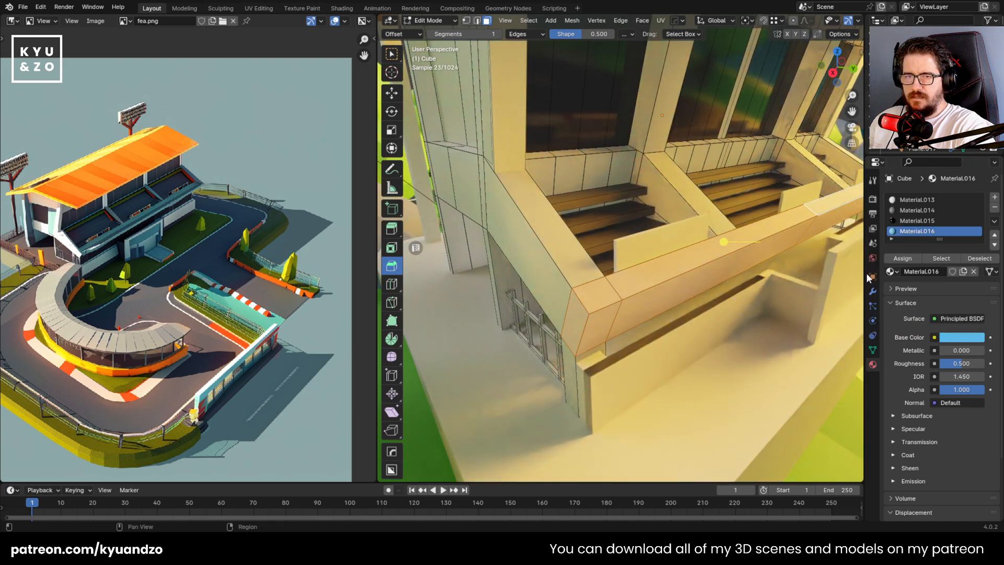
{"action": "left_click", "coordinate": [897, 258]}
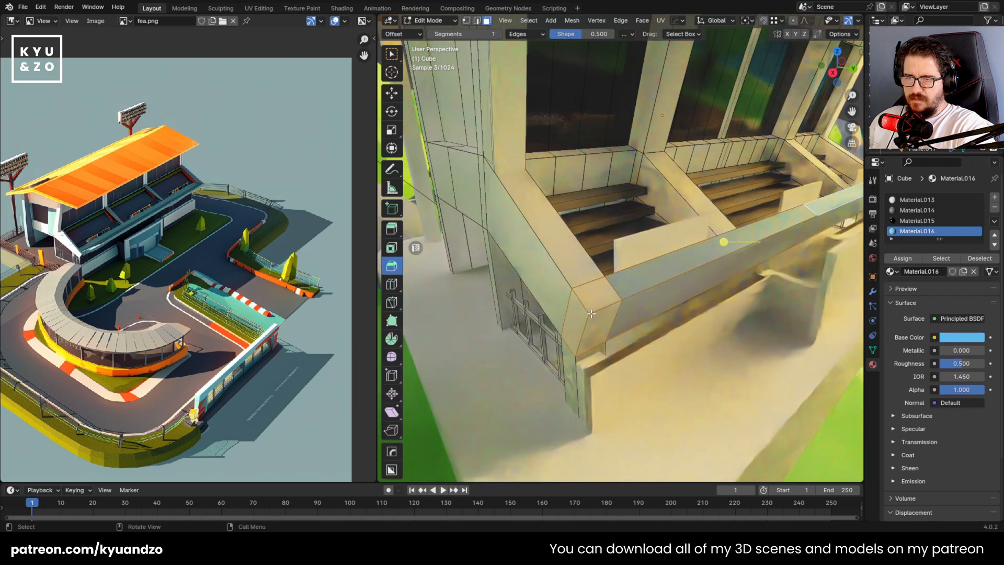
Delete the overlapping faces at the ledge's near corner and assign Material.016 to the corner faces underneath
{"action": "left_click", "coordinate": [590, 319]}
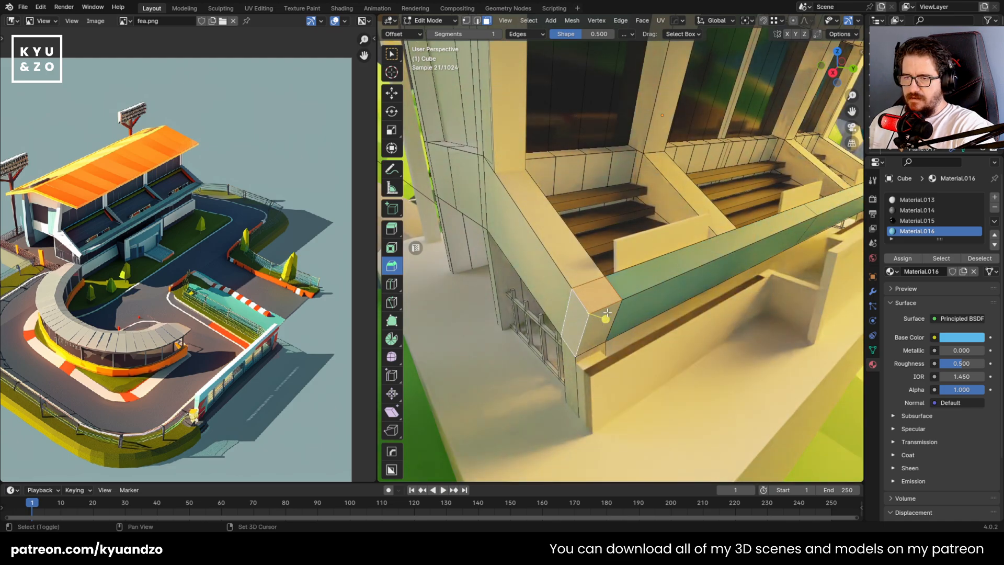
{"action": "key", "text": "x"}
{"action": "middle_click_drag", "start_coordinate": [571, 331], "coordinate": [582, 294], "text": "shift"}
{"action": "scroll", "coordinate": [583, 294], "scroll_direction": "up", "scroll_amount": 5}
{"action": "left_click", "coordinate": [593, 277]}
{"action": "left_click", "coordinate": [596, 340], "text": "shift"}
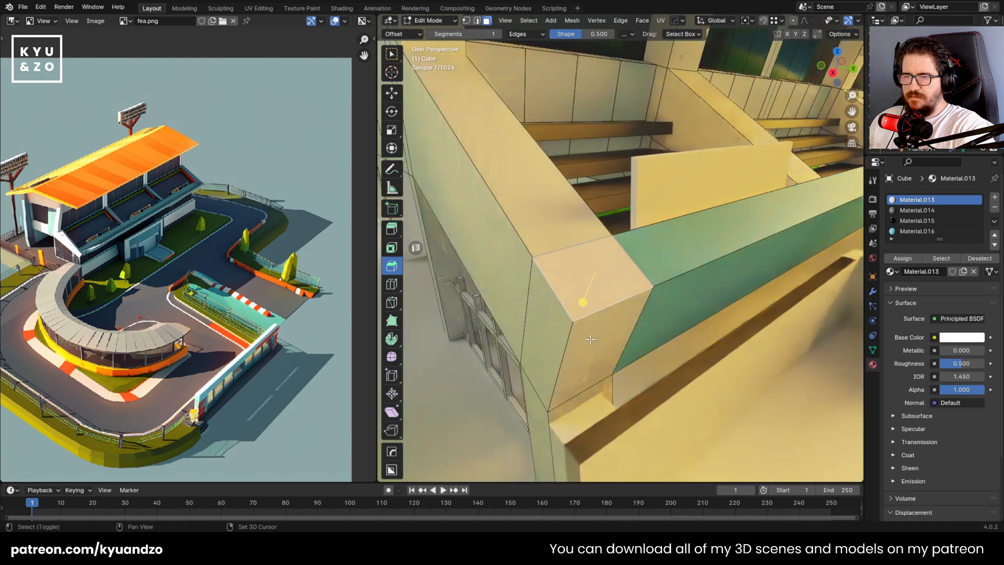
{"action": "left_click", "coordinate": [548, 335], "text": "shift"}
{"action": "left_click", "coordinate": [903, 258]}
{"action": "key", "text": "Tab"}
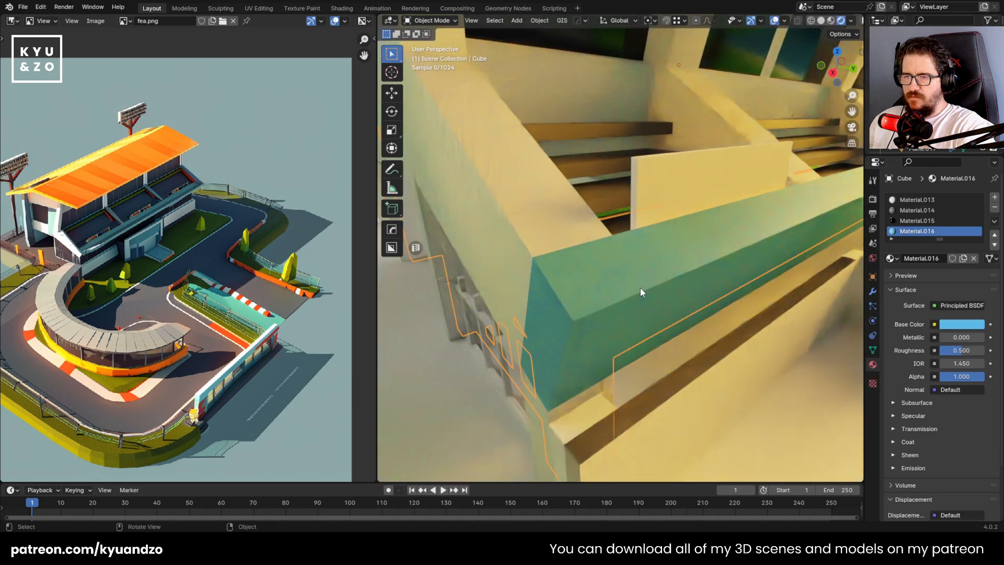
Select the light corner faces at the opposite end of the front ledge and delete them
{"action": "scroll", "coordinate": [640, 287], "scroll_direction": "down", "scroll_amount": 8}
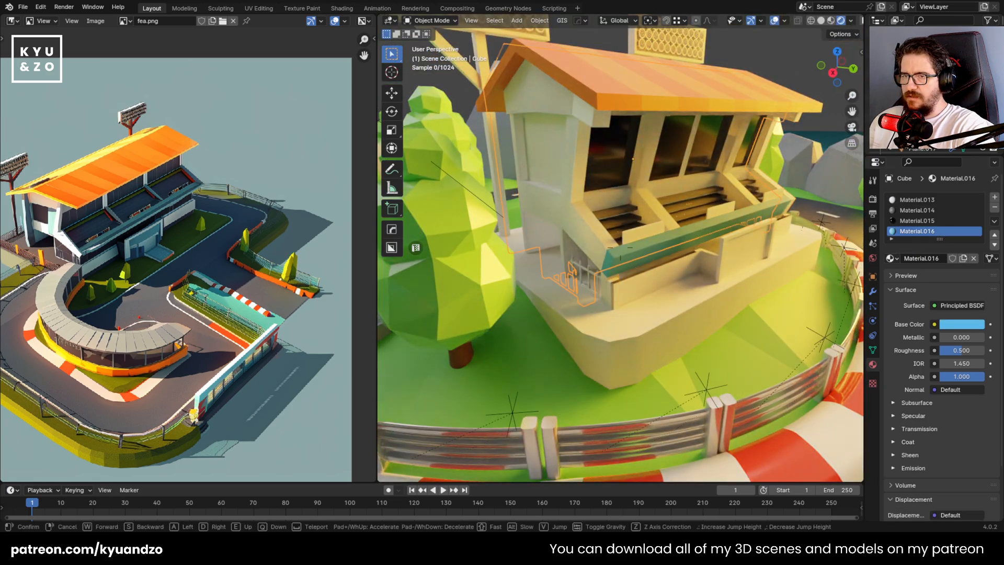
{"action": "key", "text": "d"}
{"action": "key", "text": "s"}
{"action": "key", "text": "w"}
{"action": "key", "text": "e"}
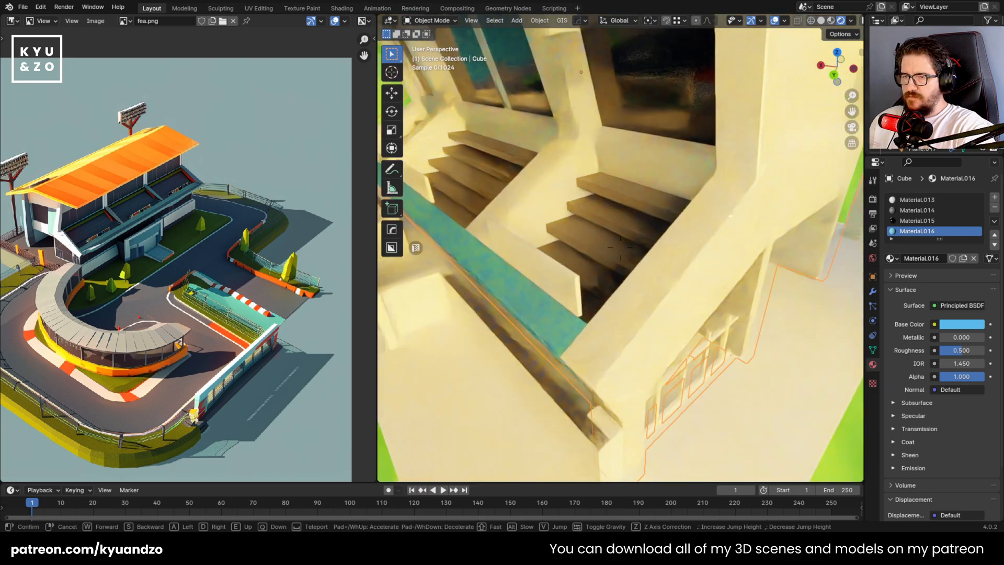
{"action": "left_click", "coordinate": [620, 247]}
{"action": "key", "text": "Tab"}
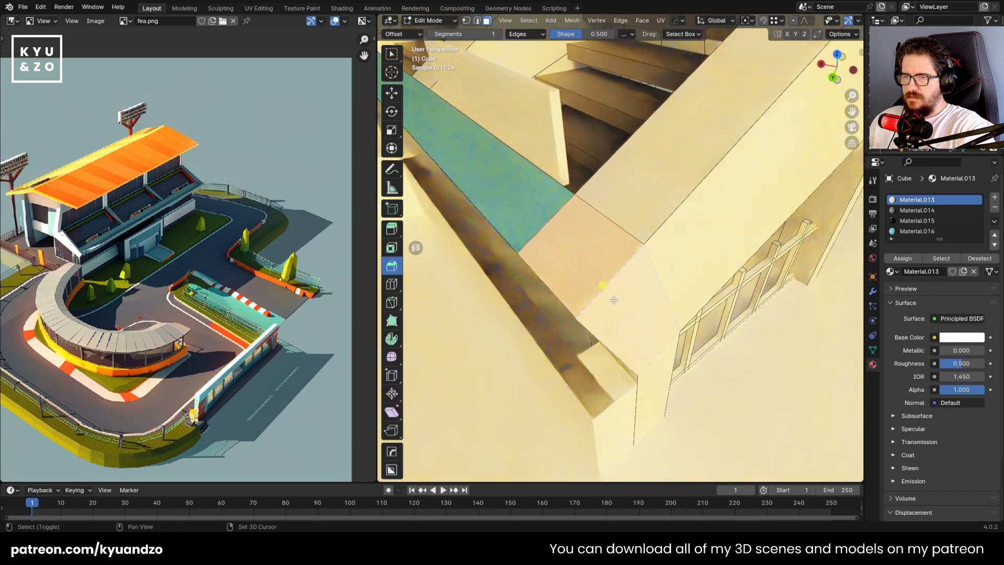
{"action": "key", "text": "x"}
{"action": "left_click", "coordinate": [617, 279]}
Assign Material.016 to the light faces exposed at that ledge corner and save the file
{"action": "key", "text": "shift+grave"}
{"action": "key", "text": "a"}
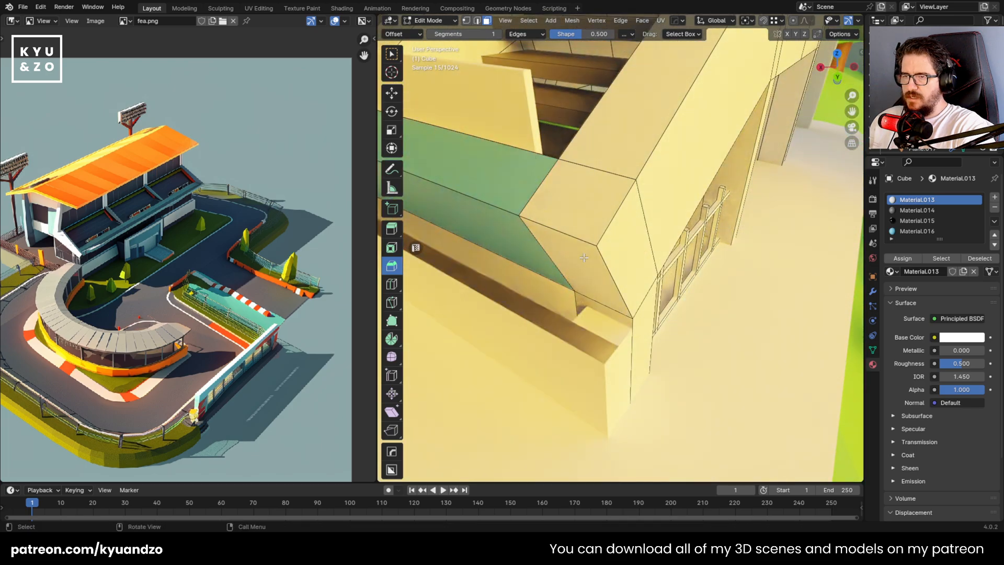
{"action": "left_click", "coordinate": [910, 231]}
{"action": "left_click", "coordinate": [902, 259]}
{"action": "key", "text": "Tab"}
{"action": "key", "text": "ctrl+s"}
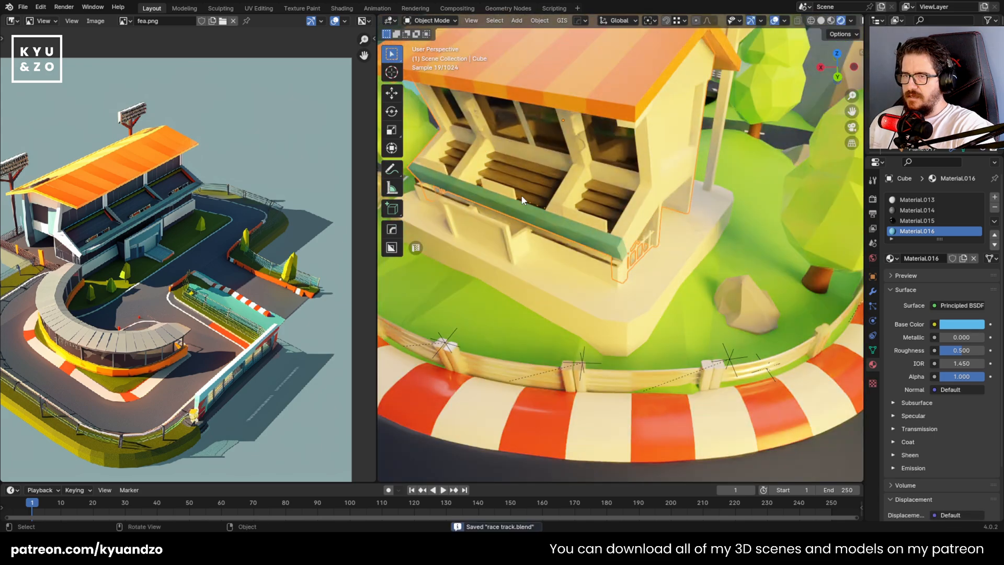
Link the fence rail's metallic Material.009 to the grandstand's base platform
{"action": "scroll", "coordinate": [523, 200], "scroll_direction": "down", "scroll_amount": 3}
{"action": "middle_click_drag", "start_coordinate": [535, 216], "coordinate": [626, 211]}
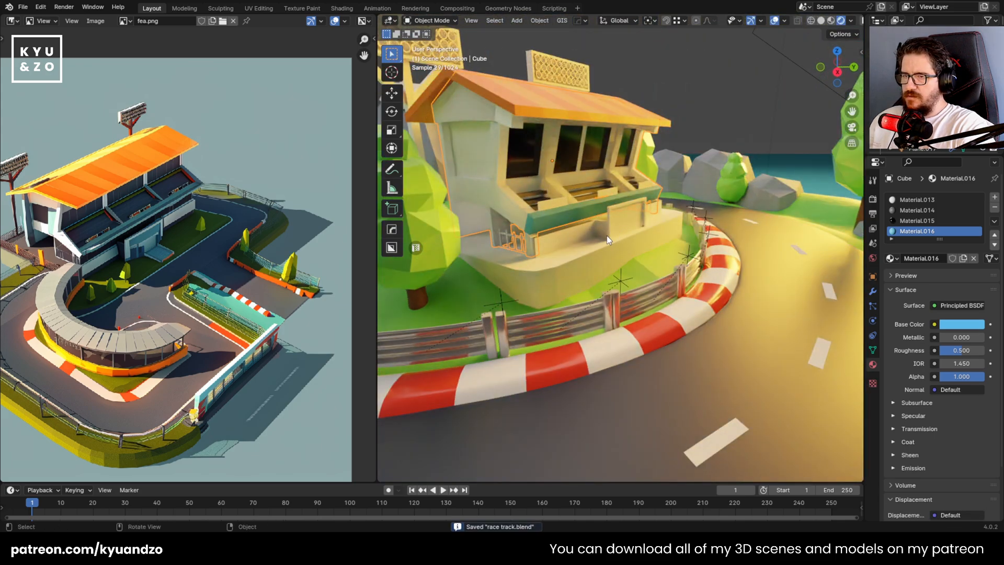
{"action": "left_click", "coordinate": [572, 233]}
{"action": "middle_click_drag", "start_coordinate": [572, 233], "coordinate": [579, 276]}
{"action": "scroll", "coordinate": [726, 299], "scroll_direction": "up", "scroll_amount": 3}
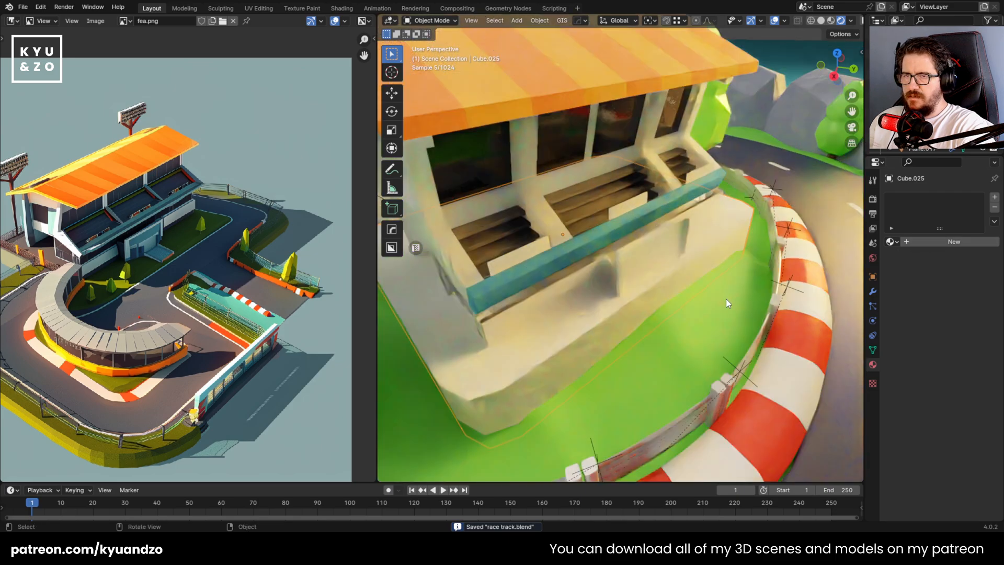
{"action": "middle_click_drag", "start_coordinate": [726, 299], "coordinate": [670, 365]}
{"action": "left_click", "coordinate": [670, 365], "text": "shift"}
{"action": "key", "text": "ctrl+l"}
{"action": "left_click", "coordinate": [703, 341]}
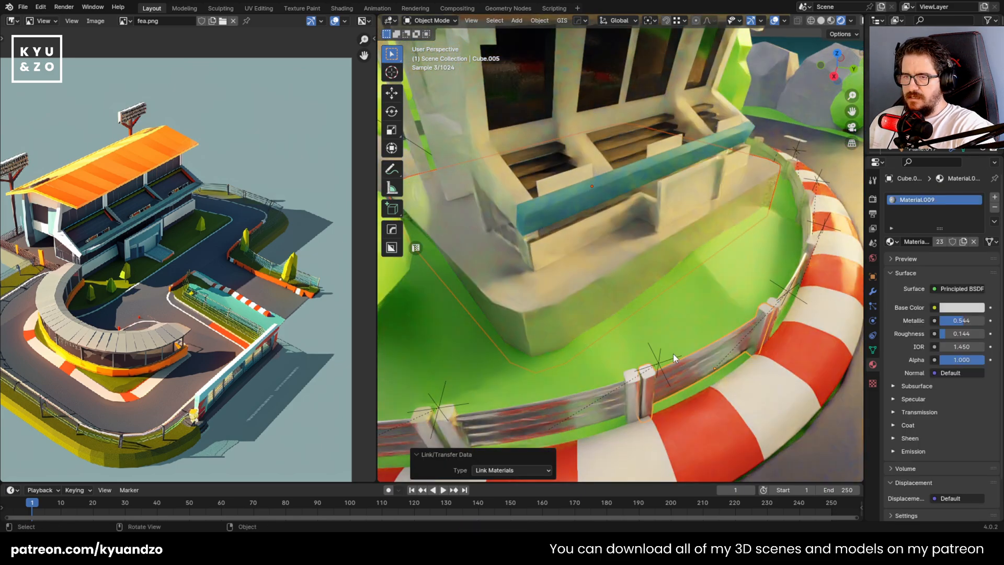
Check the base platform's new material against the whole scene and save the file
{"action": "left_click", "coordinate": [582, 274]}
{"action": "scroll", "coordinate": [583, 274], "scroll_direction": "down", "scroll_amount": 7}
{"action": "scroll", "coordinate": [725, 265], "scroll_direction": "up", "scroll_amount": 1}
{"action": "left_click", "coordinate": [725, 265]}
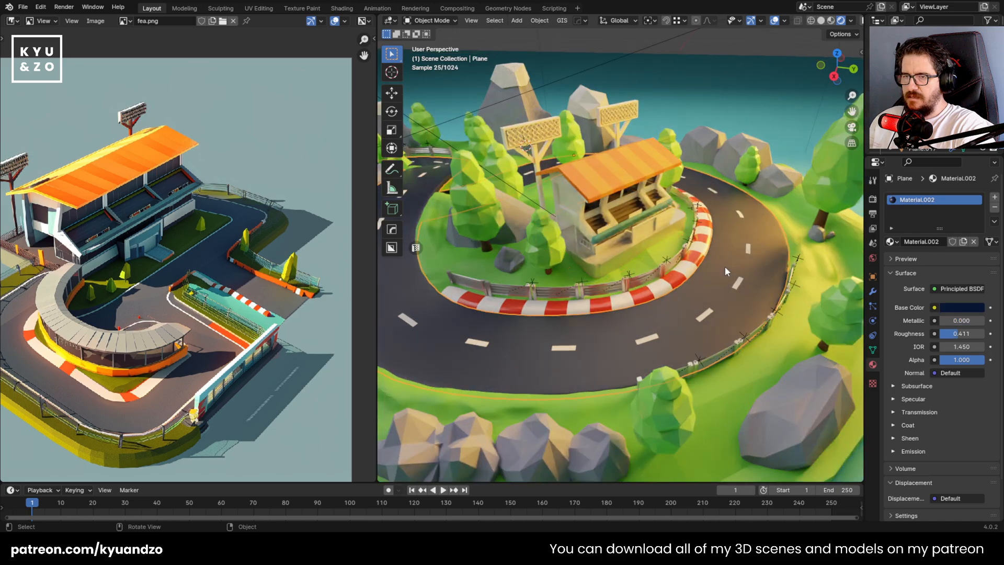
{"action": "key", "text": "ctrl+s"}
Examine the metallic base platform and the grandstand's side up close
{"action": "left_click", "coordinate": [581, 291]}
{"action": "scroll", "coordinate": [583, 285], "scroll_direction": "up", "scroll_amount": 3}
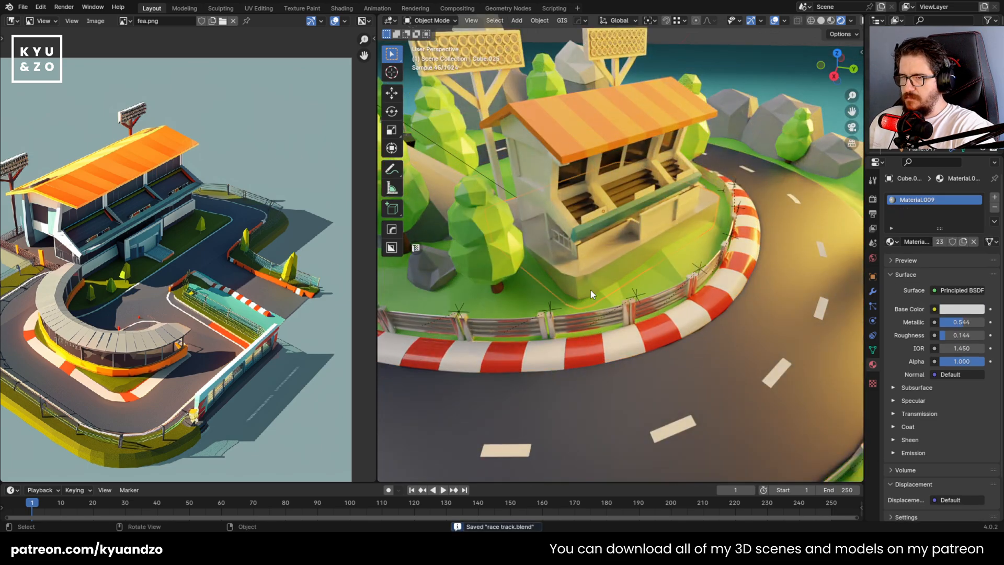
{"action": "scroll", "coordinate": [628, 292], "scroll_direction": "up", "scroll_amount": 2}
{"action": "left_click", "coordinate": [645, 314]}
{"action": "left_click", "coordinate": [605, 277]}
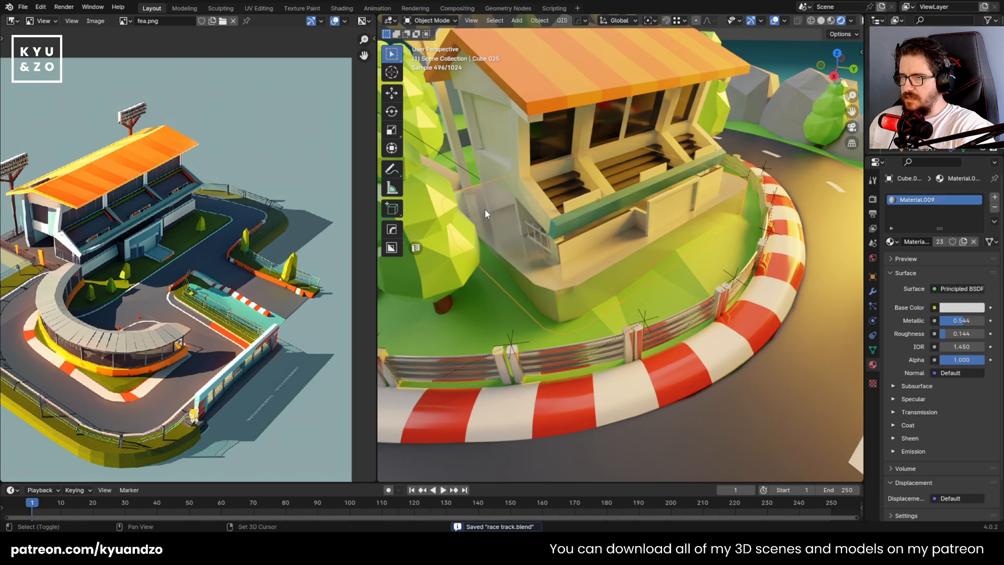
{"action": "middle_click_drag", "start_coordinate": [485, 209], "coordinate": [609, 203], "text": "shift"}
{"action": "scroll", "coordinate": [699, 240], "scroll_direction": "up", "scroll_amount": 2}
{"action": "left_click", "coordinate": [680, 221], "text": "shift"}
{"action": "scroll", "coordinate": [590, 252], "scroll_direction": "up", "scroll_amount": 2}
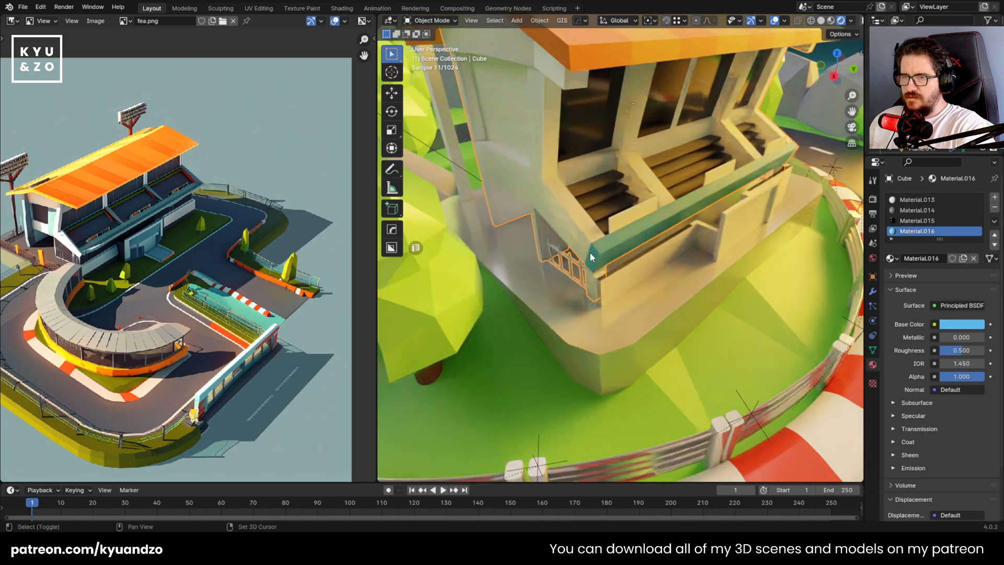
Add Material.009 to the grandstand body, assign it to the bars of the small side railing, and save the file
{"action": "key", "text": "ctrl+l"}
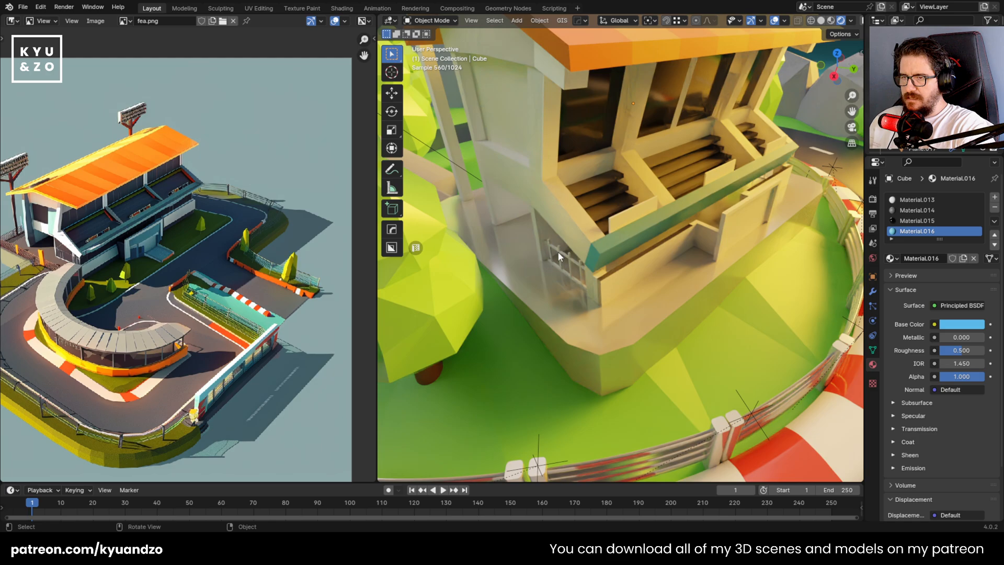
{"action": "left_click", "coordinate": [577, 268]}
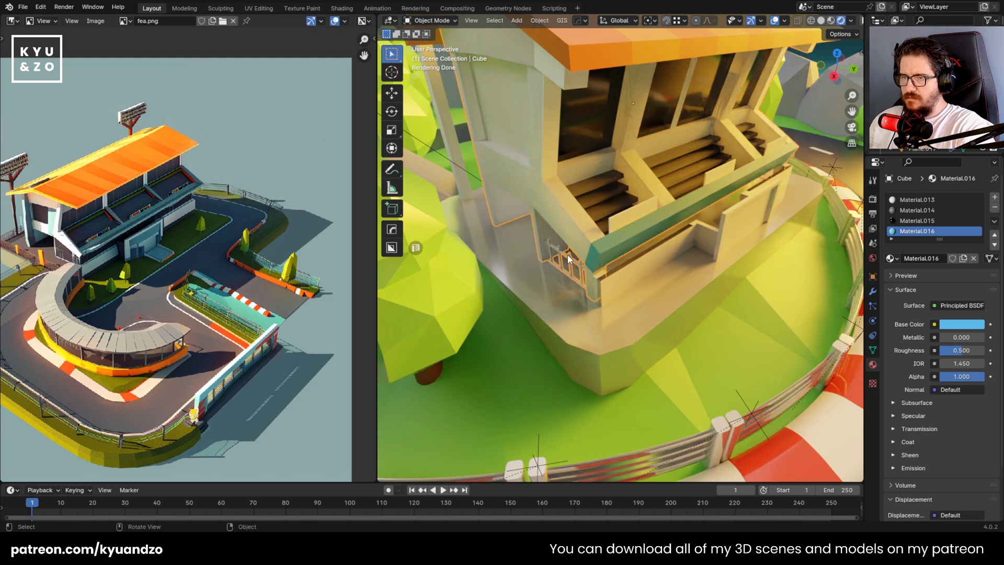
{"action": "left_click", "coordinate": [567, 254]}
{"action": "scroll", "coordinate": [630, 210], "scroll_direction": "up", "scroll_amount": 5}
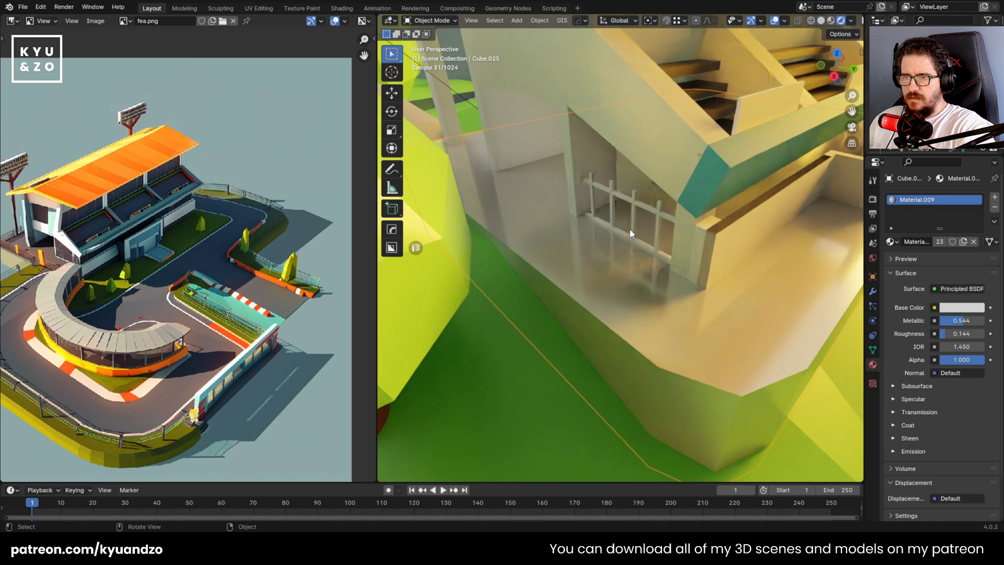
{"action": "left_click", "coordinate": [635, 220]}
{"action": "key", "text": "Tab"}
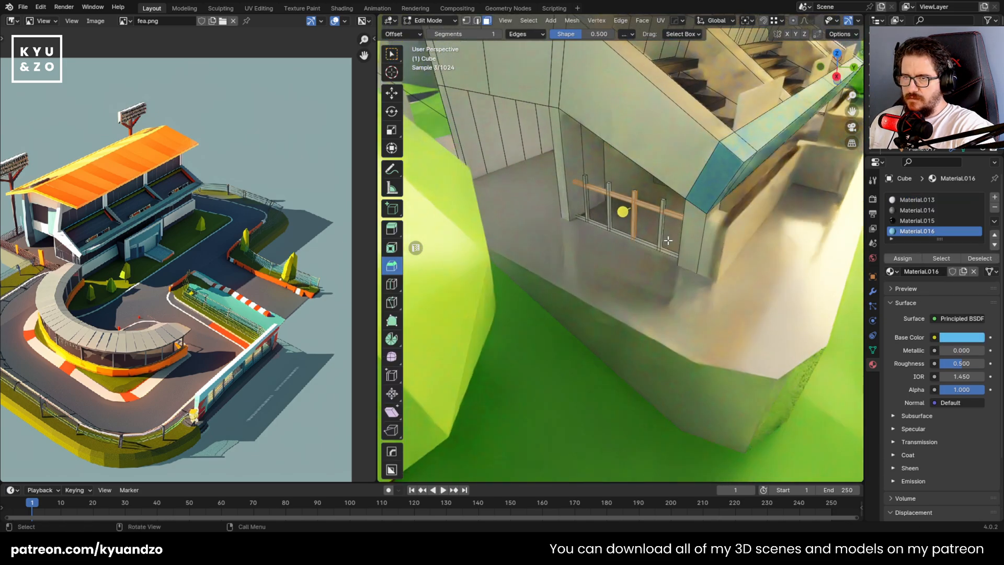
{"action": "middle_click_drag", "start_coordinate": [669, 241], "coordinate": [593, 187]}
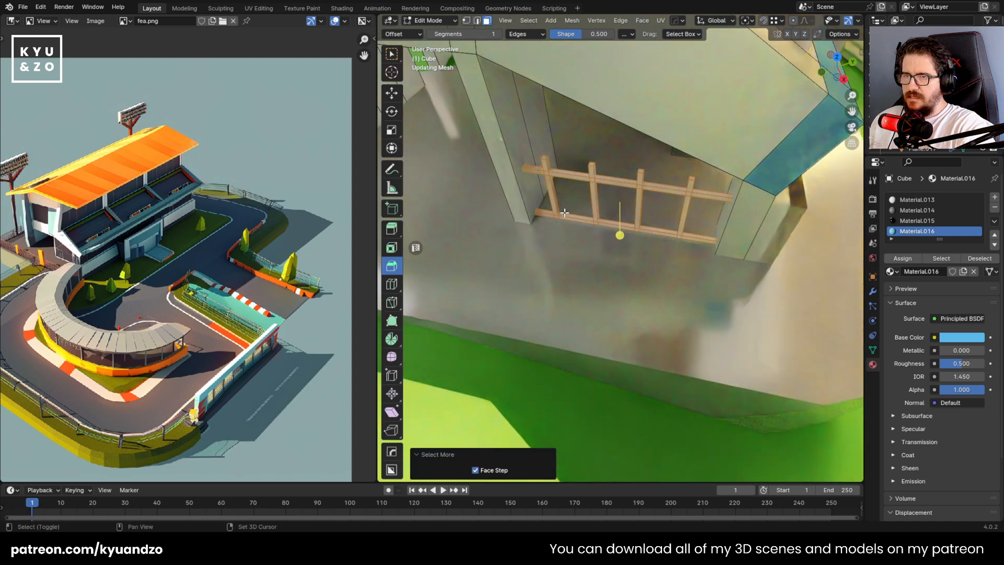
{"action": "left_click", "coordinate": [995, 197]}
{"action": "left_click", "coordinate": [890, 275]}
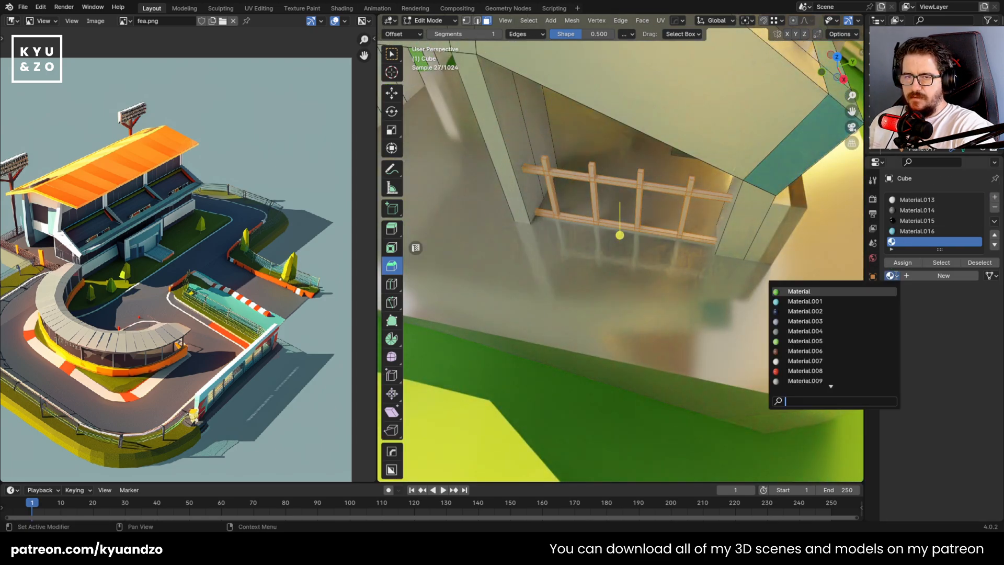
{"action": "left_click", "coordinate": [806, 379]}
{"action": "left_click", "coordinate": [902, 263]}
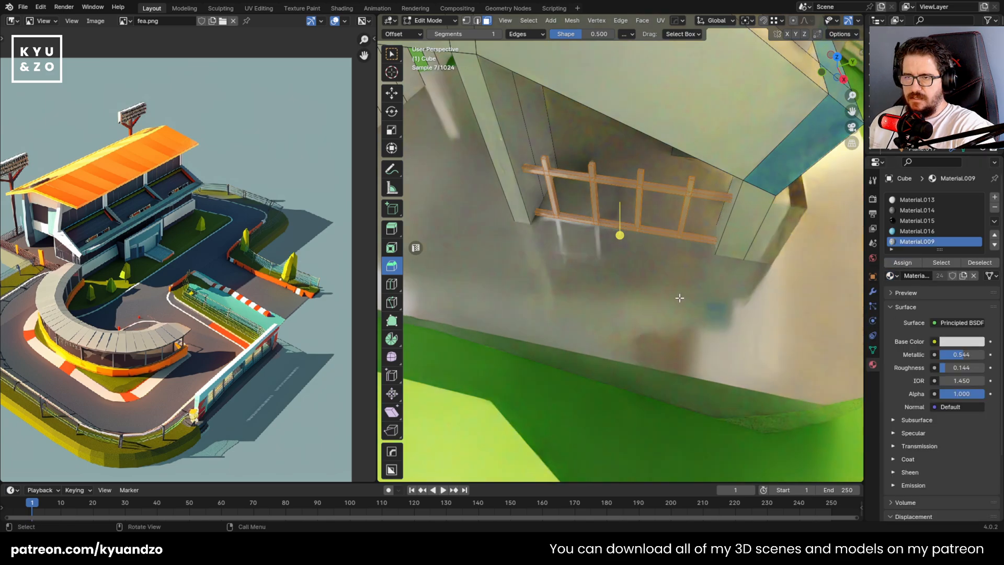
{"action": "key", "text": "Tab"}
{"action": "key", "text": "shift+grave"}
{"action": "key", "text": "ctrl+s"}
Assign the glossy black Material.015 to the recessed window panel on the grandstand's end wall
{"action": "key", "text": "s"}
{"action": "key", "text": "e"}
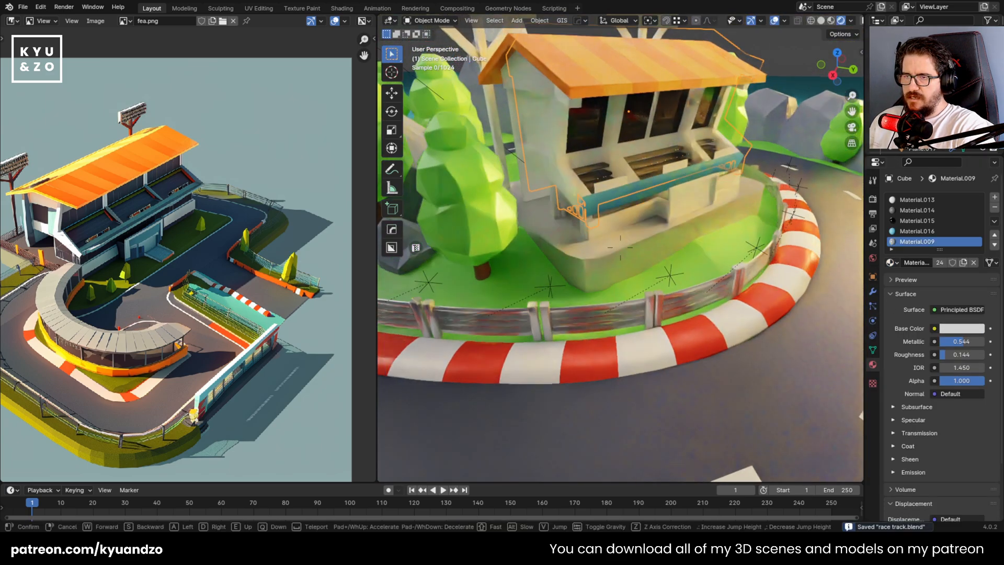
{"action": "key", "text": "a"}
{"action": "key", "text": "w"}
{"action": "left_click", "coordinate": [620, 249]}
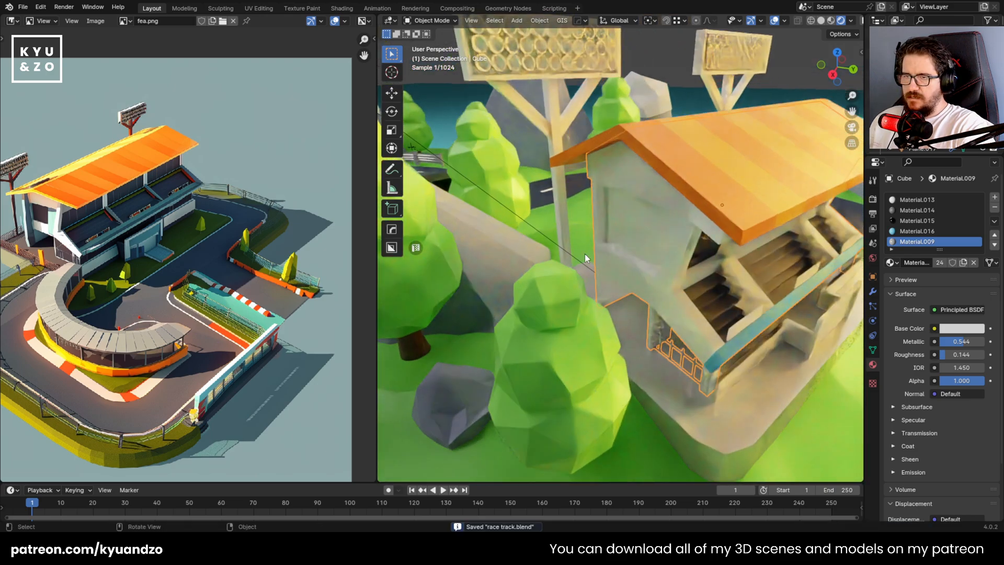
{"action": "key", "text": "Tab"}
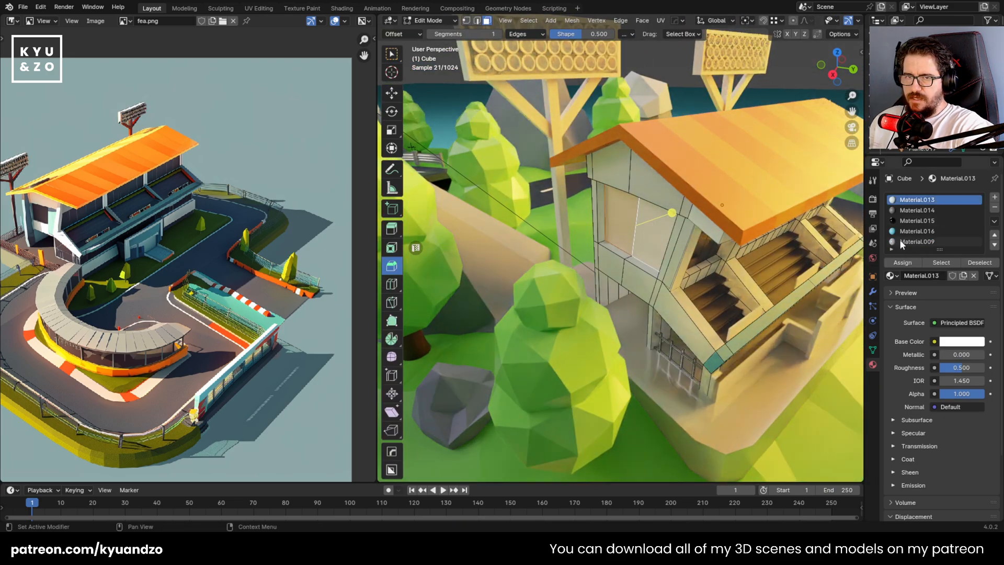
{"action": "key", "text": "Tab"}
{"action": "scroll", "coordinate": [632, 264], "scroll_direction": "down", "scroll_amount": 5}
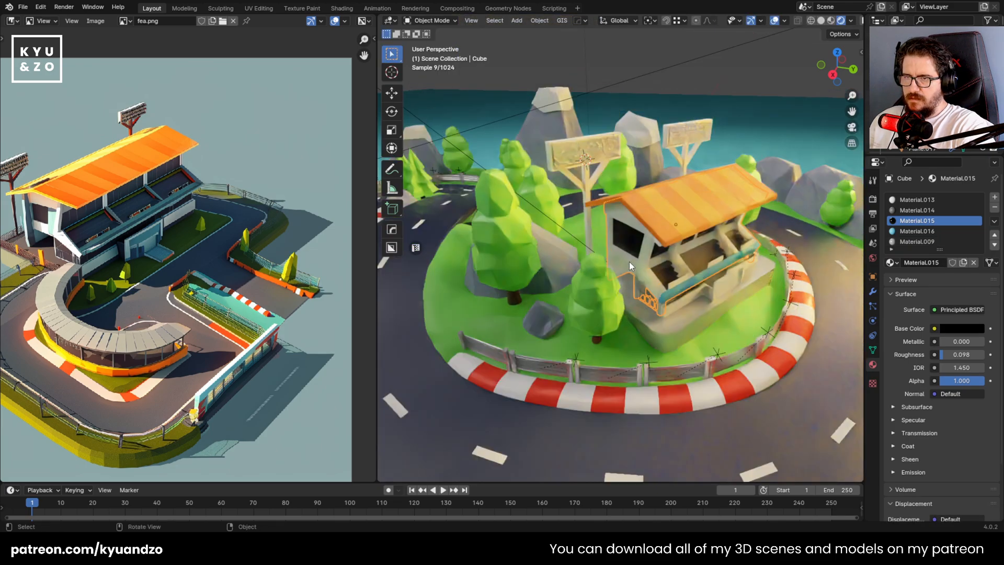
Link the grandstand body's materials to the uncolored entrance frame below the blue ledge
{"action": "mouse_move", "coordinate": [615, 199]}
{"action": "middle_mouse_down", "text": "shift"}
{"action": "mouse_move", "coordinate": [588, 214]}
{"action": "mouse_move", "coordinate": [609, 199]}
{"action": "middle_mouse_up", "text": "shift"}
{"action": "left_click", "coordinate": [569, 192]}
{"action": "scroll", "coordinate": [609, 199], "scroll_direction": "up", "scroll_amount": 8}
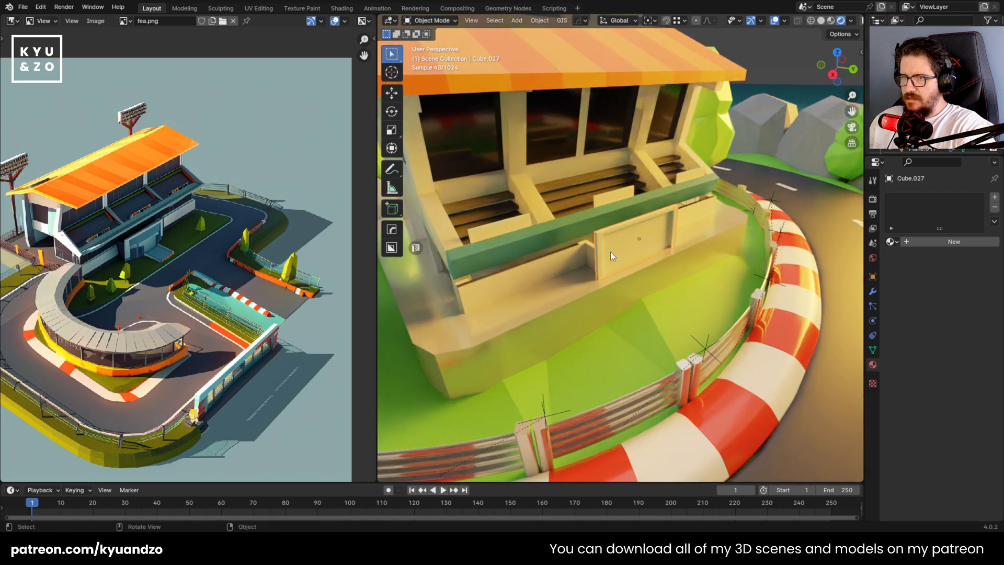
{"action": "scroll", "coordinate": [602, 250], "scroll_direction": "up", "scroll_amount": 4}
{"action": "left_click", "coordinate": [588, 203]}
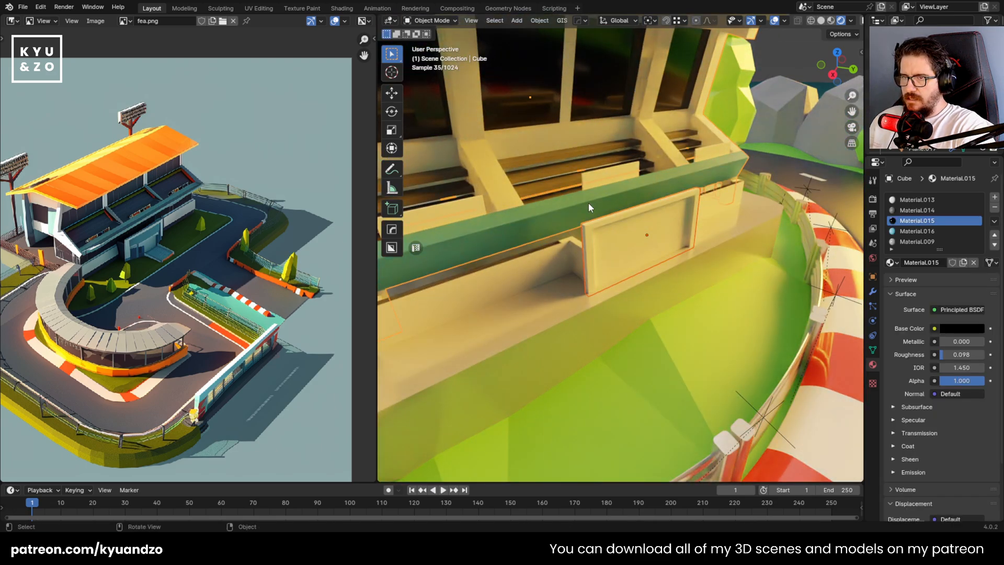
{"action": "key", "text": "ctrl+l"}
{"action": "left_click", "coordinate": [589, 202]}
{"action": "left_click", "coordinate": [658, 244]}
{"action": "left_click", "coordinate": [659, 244]}
{"action": "left_click", "coordinate": [659, 244]}
Assign Material.016 to the entrance frame and Material.015 to its inset panel, and save the file
{"action": "key", "text": "Tab"}
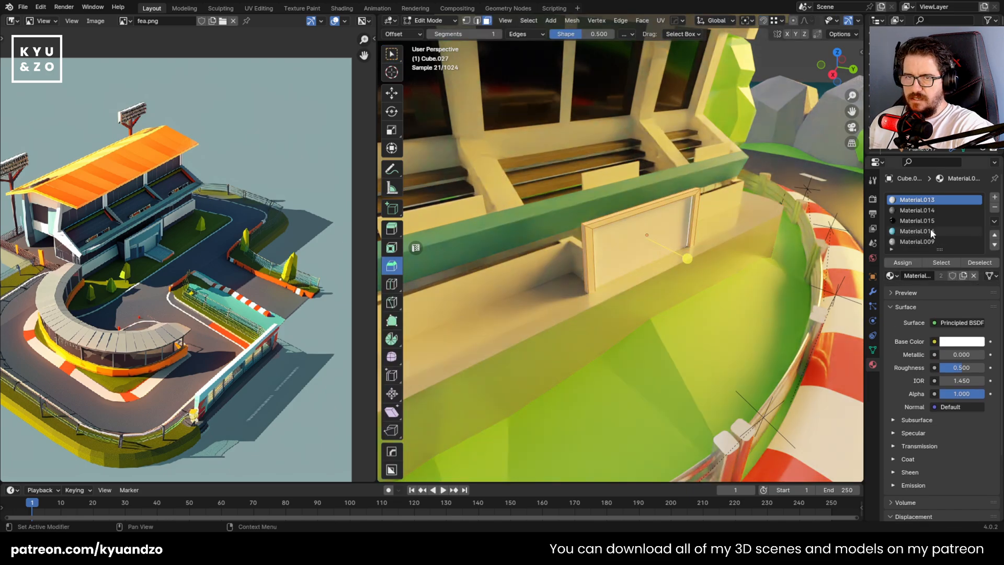
{"action": "left_click", "coordinate": [903, 263]}
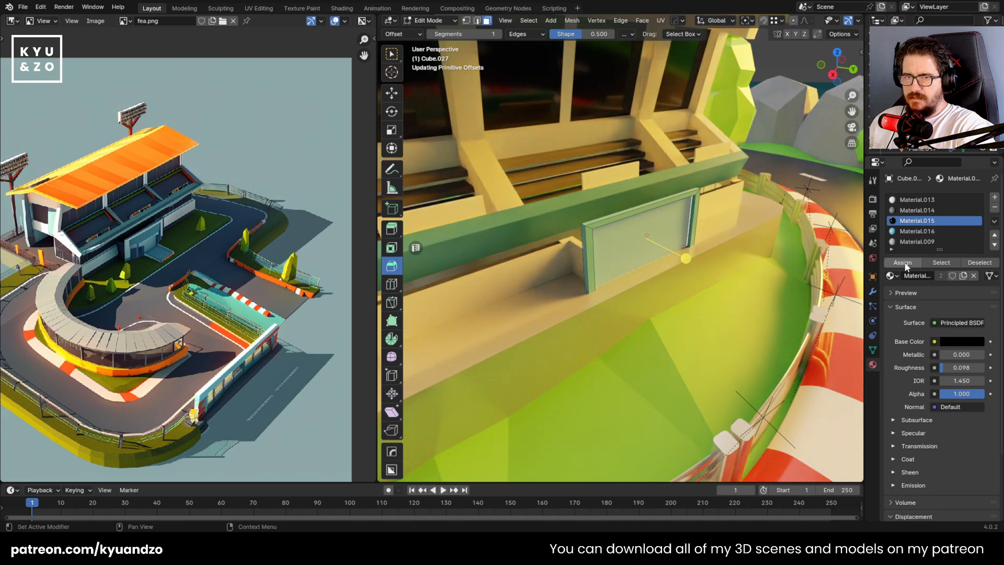
{"action": "left_click", "coordinate": [906, 265]}
{"action": "key", "text": "Tab"}
{"action": "scroll", "coordinate": [641, 266], "scroll_direction": "down", "scroll_amount": 5}
{"action": "key", "text": "ctrl+s"}
Link the grandstand body's materials to the low front walls on either side of the entrance
{"action": "scroll", "coordinate": [651, 251], "scroll_direction": "up", "scroll_amount": 6}
{"action": "middle_click_drag", "start_coordinate": [655, 242], "coordinate": [569, 244], "text": "shift"}
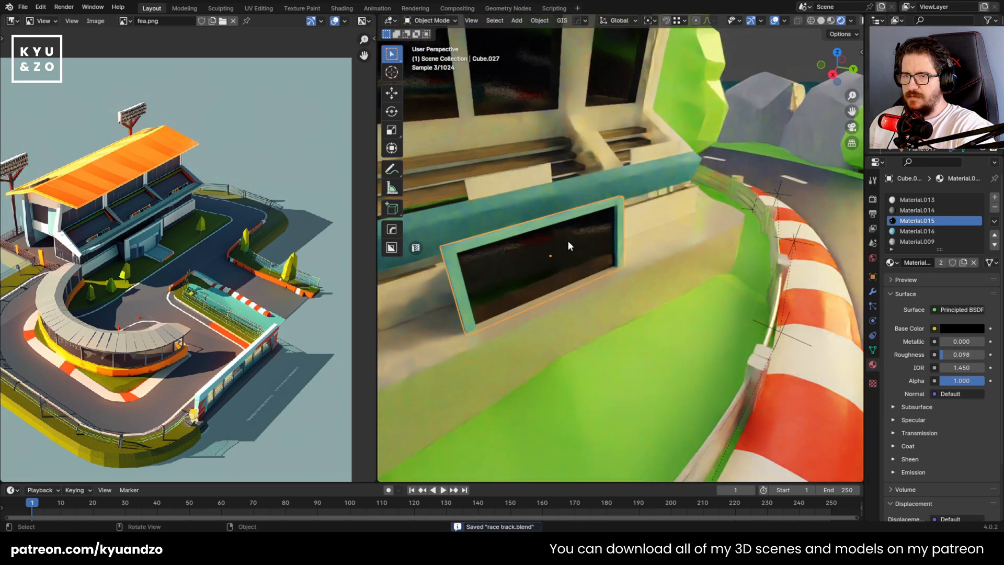
{"action": "scroll", "coordinate": [623, 247], "scroll_direction": "up", "scroll_amount": 2}
{"action": "middle_click_drag", "start_coordinate": [647, 235], "coordinate": [612, 242], "text": "shift"}
{"action": "scroll", "coordinate": [613, 243], "scroll_direction": "up", "scroll_amount": 3}
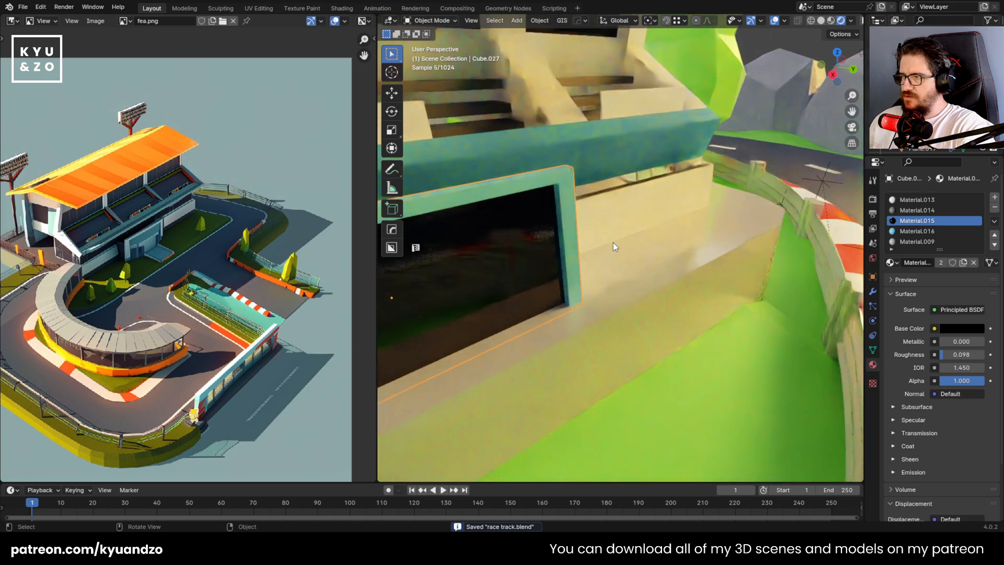
{"action": "left_click", "coordinate": [588, 271]}
{"action": "scroll", "coordinate": [624, 214], "scroll_direction": "down", "scroll_amount": 5}
{"action": "scroll", "coordinate": [628, 233], "scroll_direction": "up", "scroll_amount": 6}
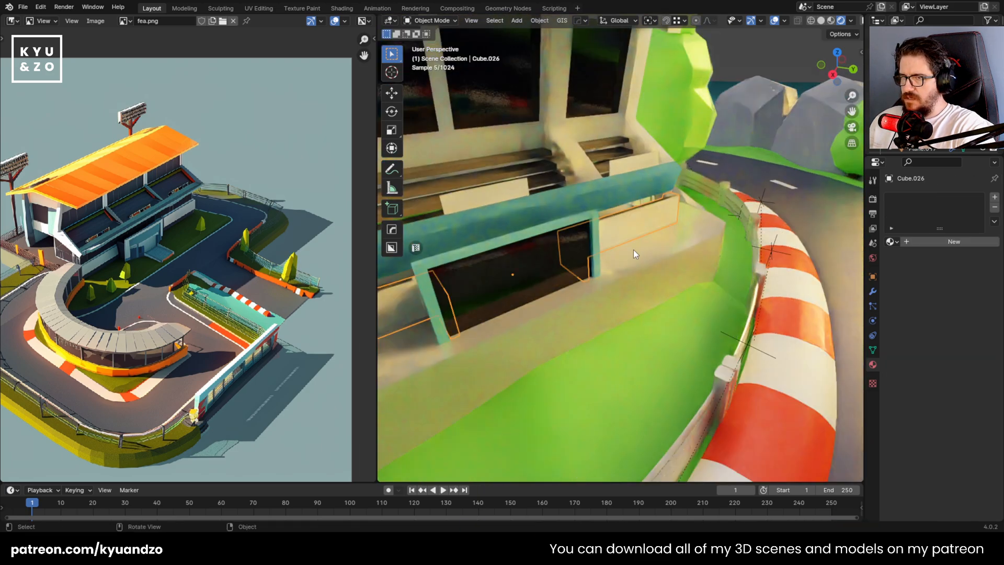
{"action": "left_click", "coordinate": [635, 124], "text": "shift"}
{"action": "key", "text": "ctrl+l"}
{"action": "left_click", "coordinate": [636, 127]}
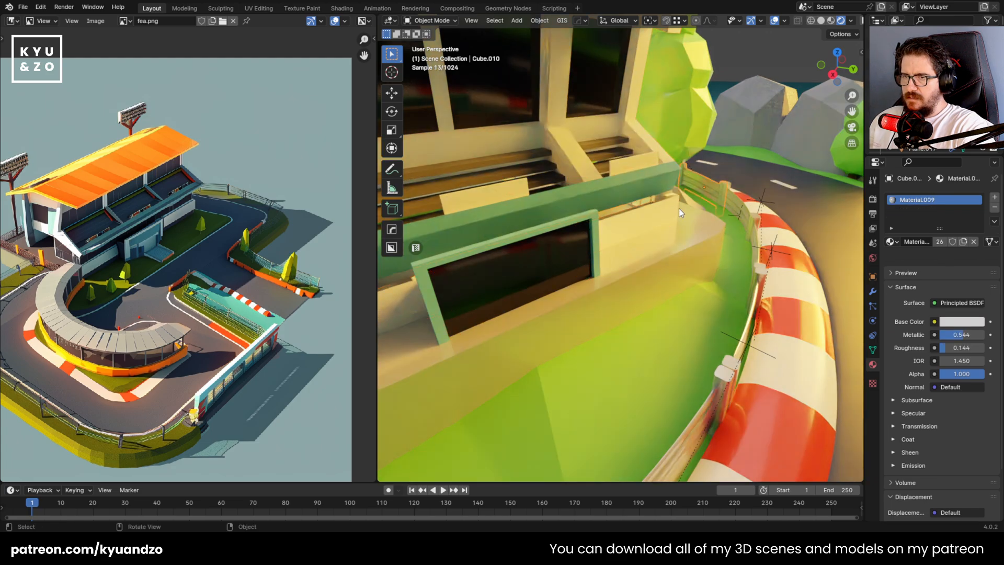
Assign the blue Material.016 to the low front walls beside the entrance and save the file
{"action": "left_click", "coordinate": [650, 225]}
{"action": "middle_click_drag", "start_coordinate": [615, 216], "coordinate": [667, 217], "text": "shift"}
{"action": "scroll", "coordinate": [668, 216], "scroll_direction": "down", "scroll_amount": 8}
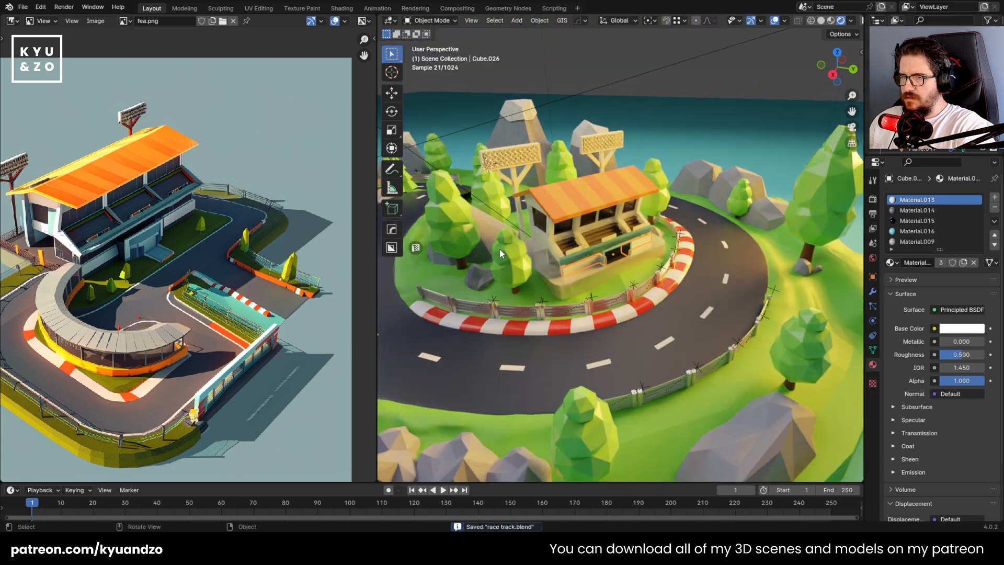
{"action": "scroll", "coordinate": [500, 249], "scroll_direction": "up", "scroll_amount": 5}
{"action": "middle_click_drag", "start_coordinate": [500, 249], "coordinate": [511, 262], "text": "shift"}
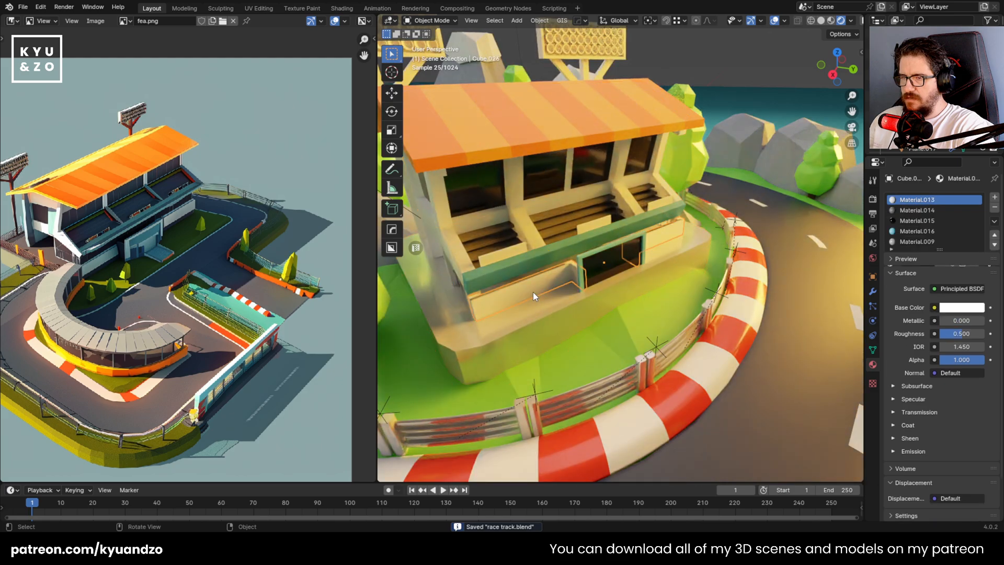
{"action": "key", "text": "Tab"}
{"action": "left_click", "coordinate": [907, 265]}
{"action": "key", "text": "Tab"}
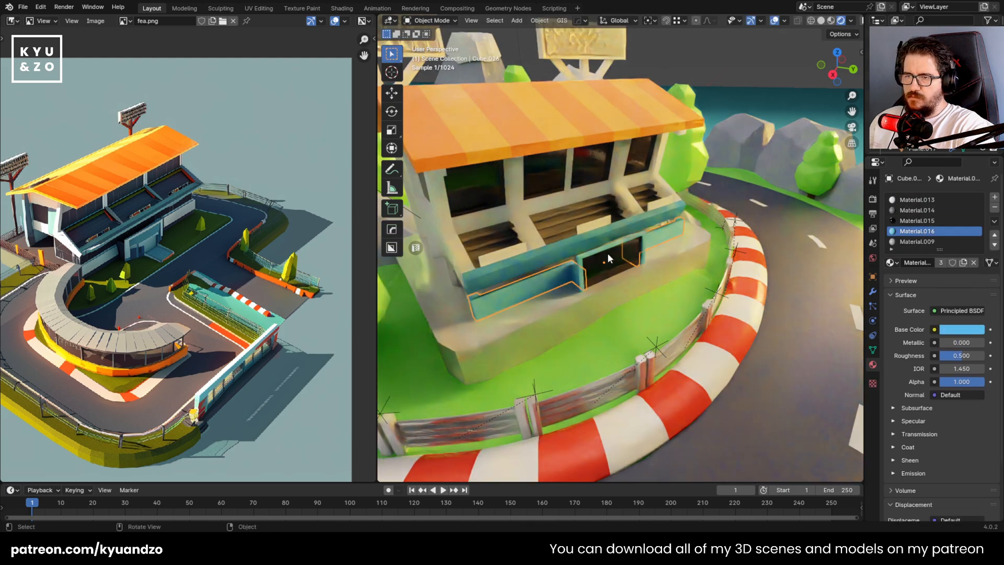
{"action": "key", "text": "ctrl+s"}
Link the roof's orange material to the small panels in front of the benches and save the file
{"action": "left_click", "coordinate": [733, 199]}
{"action": "scroll", "coordinate": [733, 200], "scroll_direction": "down", "scroll_amount": 6}
{"action": "scroll", "coordinate": [661, 237], "scroll_direction": "up", "scroll_amount": 4}
{"action": "scroll", "coordinate": [661, 236], "scroll_direction": "up", "scroll_amount": 5}
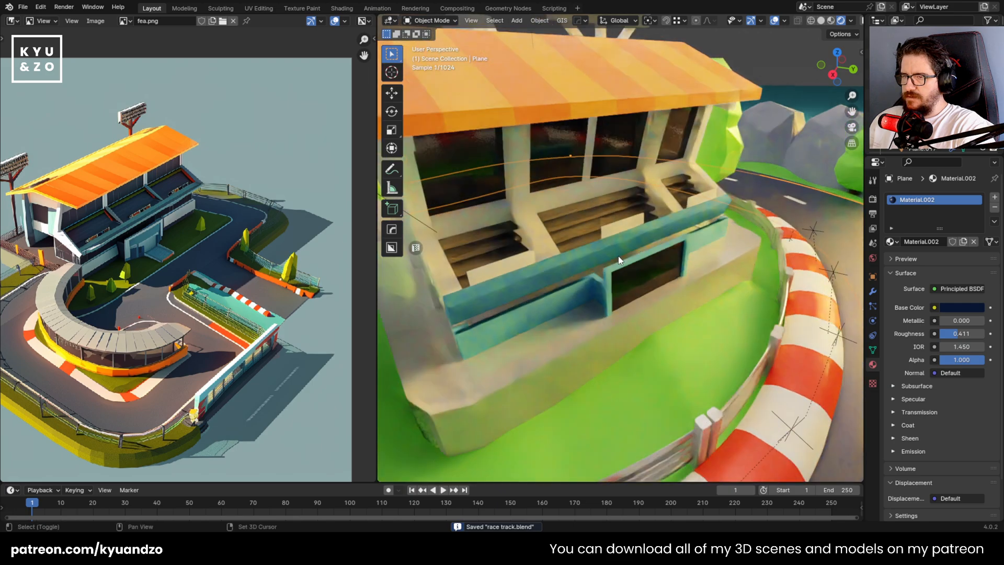
{"action": "left_click", "coordinate": [657, 248]}
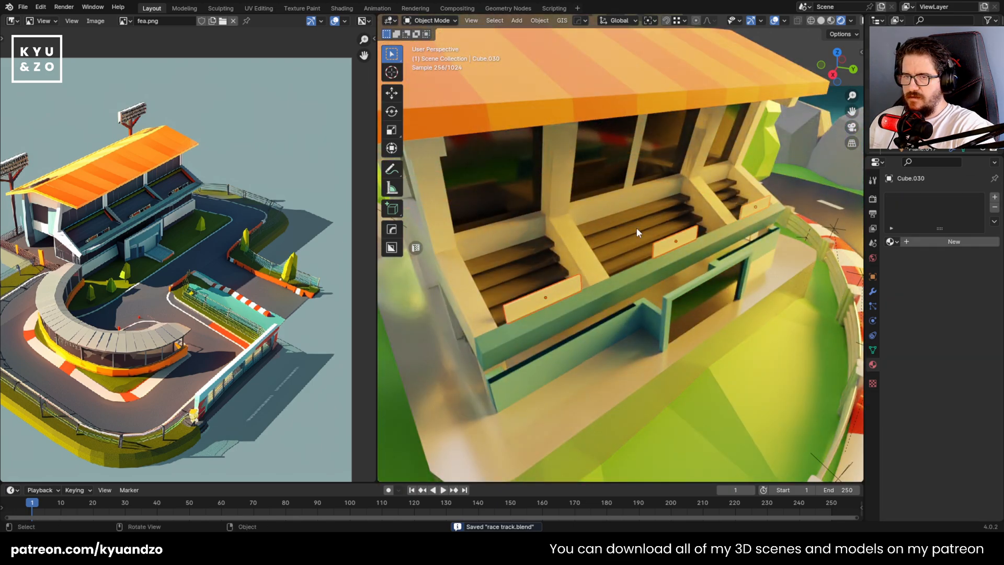
{"action": "left_click", "coordinate": [599, 74], "text": "shift"}
{"action": "key", "text": "ctrl+l"}
{"action": "left_click", "coordinate": [596, 78]}
{"action": "left_click", "coordinate": [577, 281]}
{"action": "scroll", "coordinate": [576, 281], "scroll_direction": "down", "scroll_amount": 6}
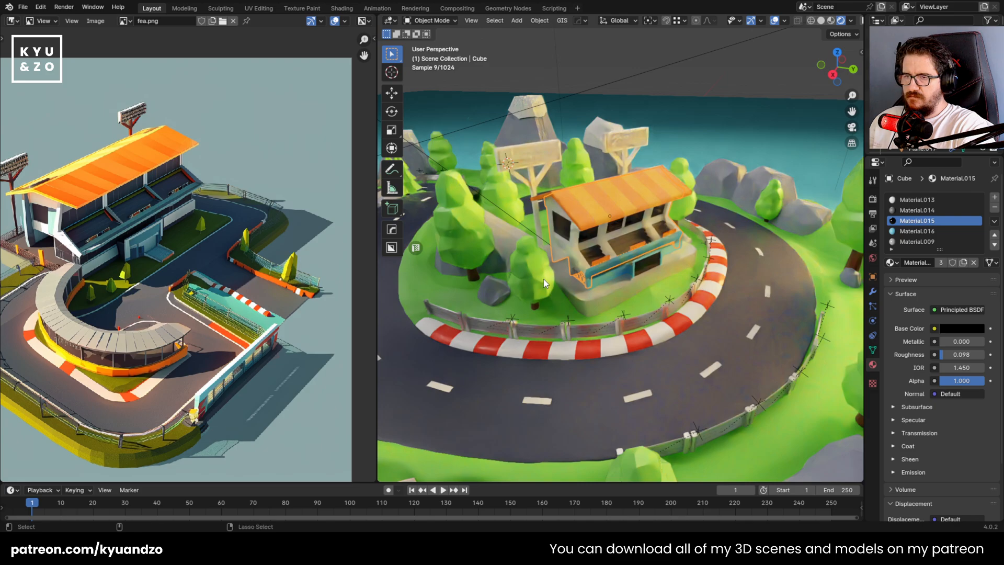
{"action": "key", "text": "ctrl+s"}
Assign the dark Material.014 to the light faces of the sloped dividers between the bench sections
{"action": "left_click", "coordinate": [629, 268]}
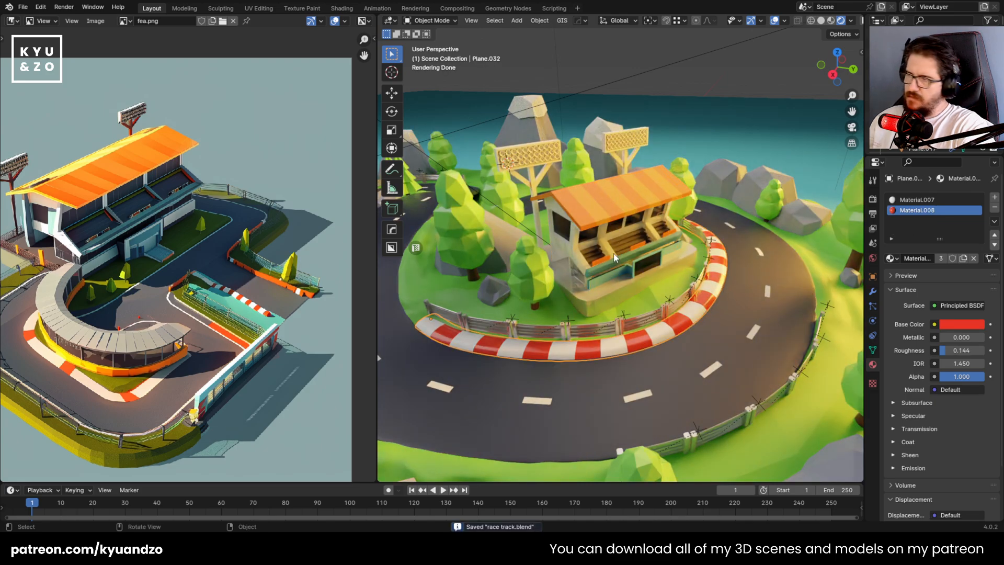
{"action": "scroll", "coordinate": [613, 254], "scroll_direction": "up", "scroll_amount": 8}
{"action": "left_click", "coordinate": [563, 263]}
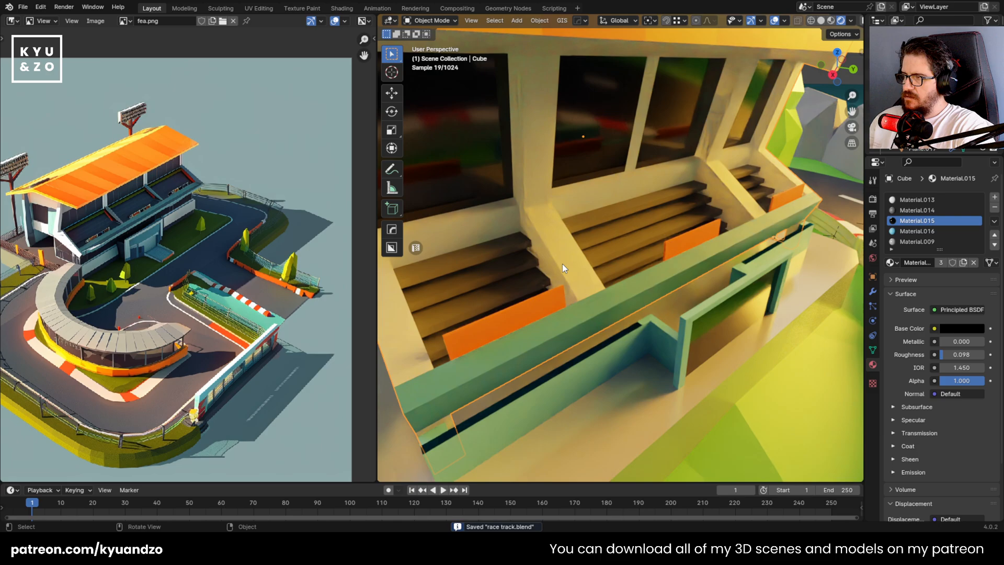
{"action": "scroll", "coordinate": [563, 264], "scroll_direction": "up", "scroll_amount": 2}
{"action": "key", "text": "Tab"}
{"action": "left_click", "coordinate": [563, 264]}
{"action": "left_click", "coordinate": [752, 181], "text": "shift"}
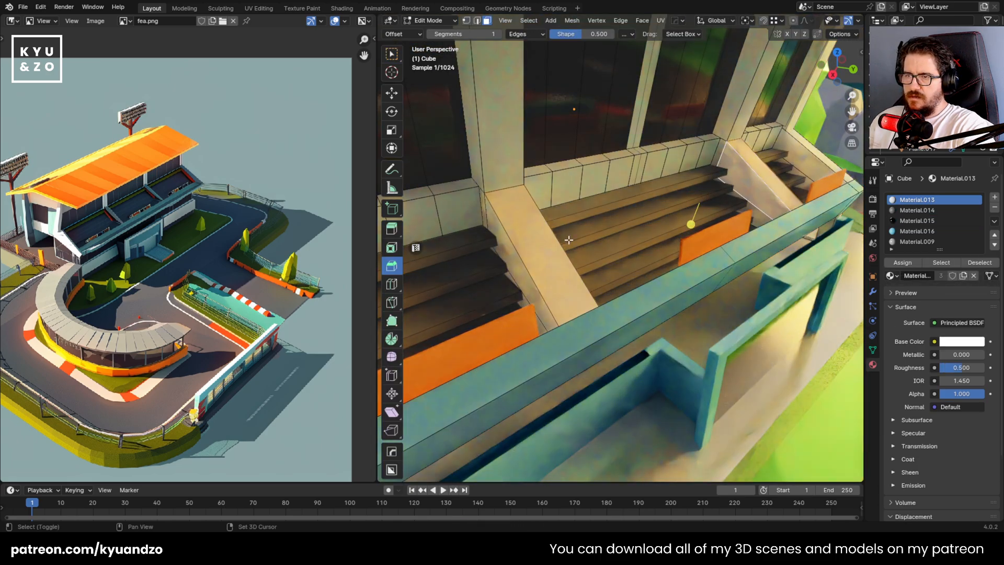
{"action": "middle_click_drag", "start_coordinate": [504, 241], "coordinate": [598, 226]}
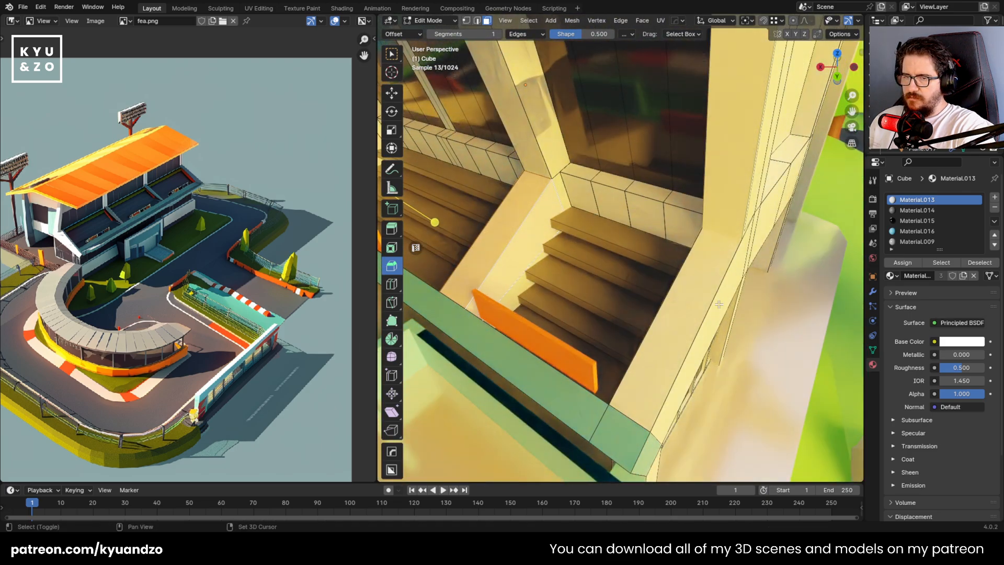
{"action": "middle_click_drag", "start_coordinate": [719, 305], "coordinate": [716, 306]}
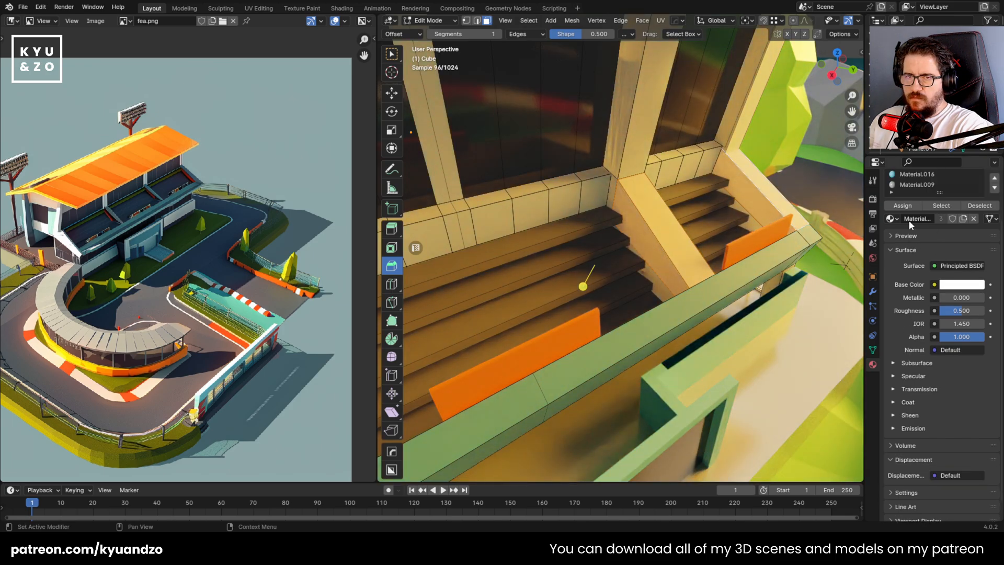
{"action": "key", "text": "Tab"}
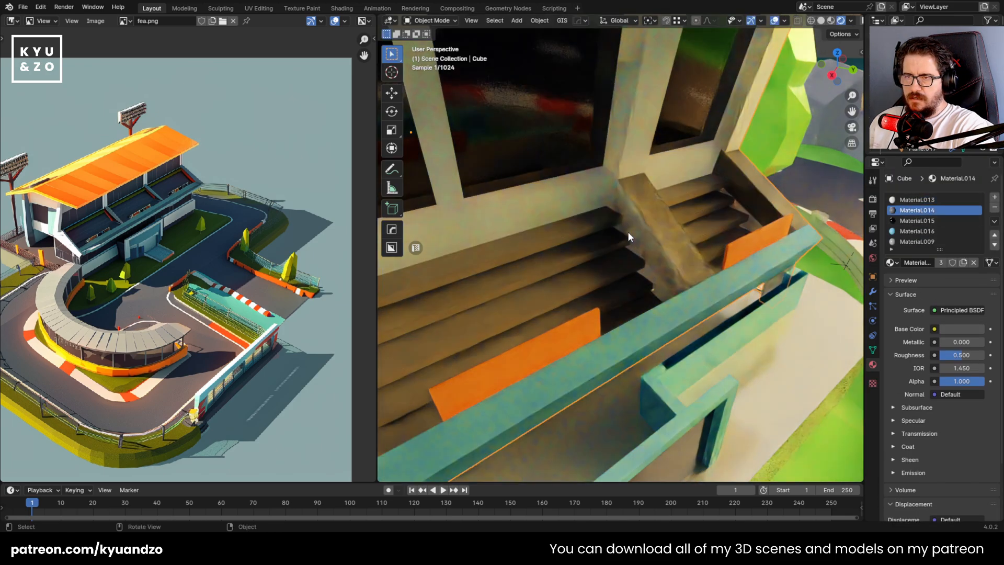
Assign the dark Material.014 to the left bench divider's side face that faces the middle bench section
{"action": "key", "text": "shift+grave"}
{"action": "key", "text": "s"}
{"action": "key", "text": "d"}
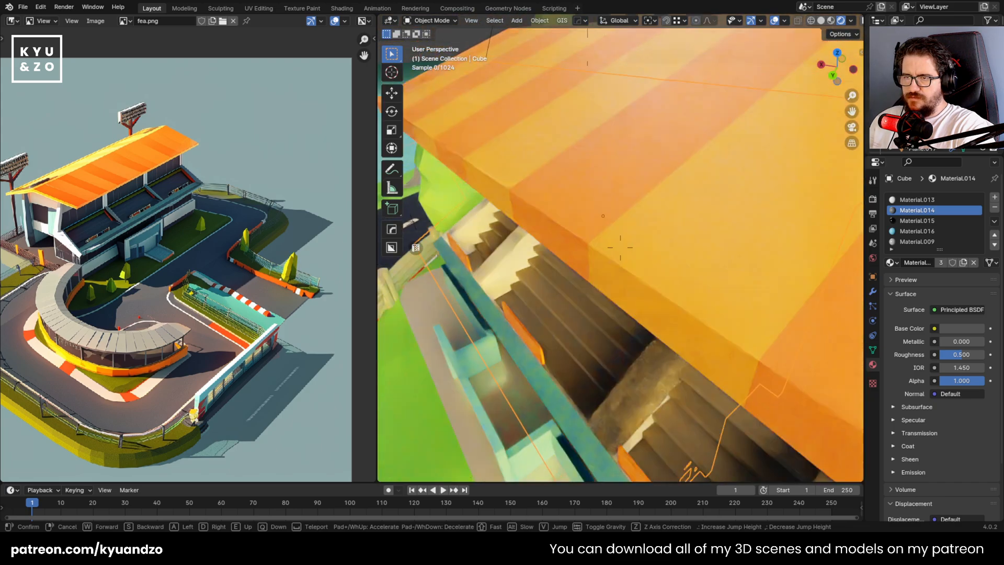
{"action": "key", "text": "a"}
{"action": "key", "text": "w"}
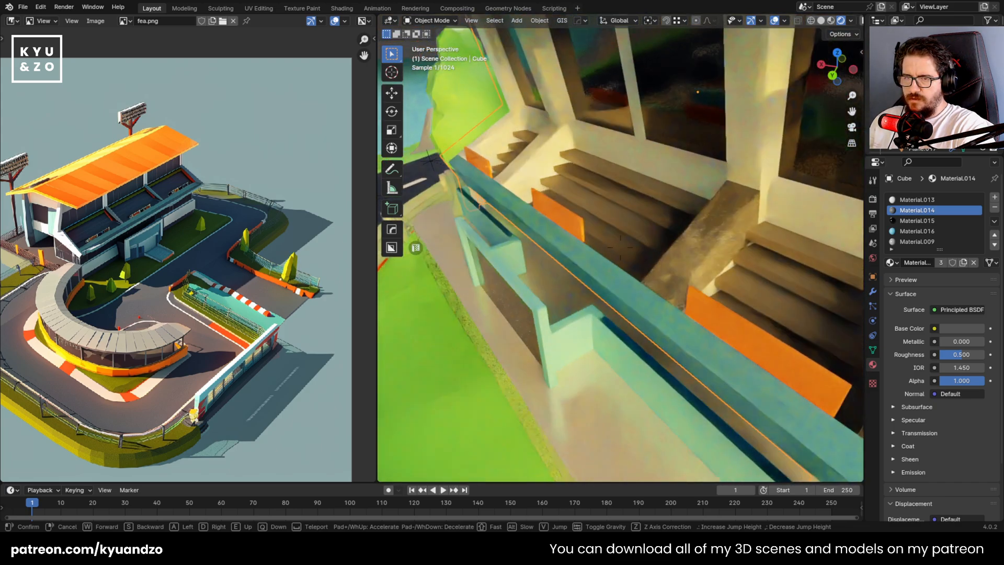
{"action": "left_click", "coordinate": [642, 258]}
{"action": "key", "text": "Tab"}
{"action": "left_click", "coordinate": [512, 186]}
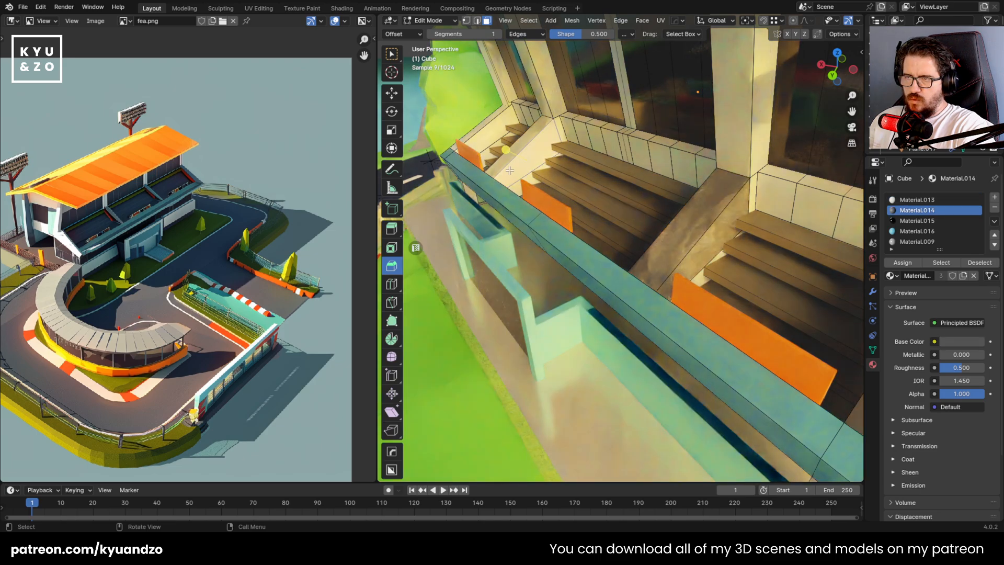
{"action": "key", "text": "x"}
{"action": "left_click", "coordinate": [504, 166]}
{"action": "key", "text": "shift+grave"}
{"action": "key", "text": "a"}
{"action": "key", "text": "w"}
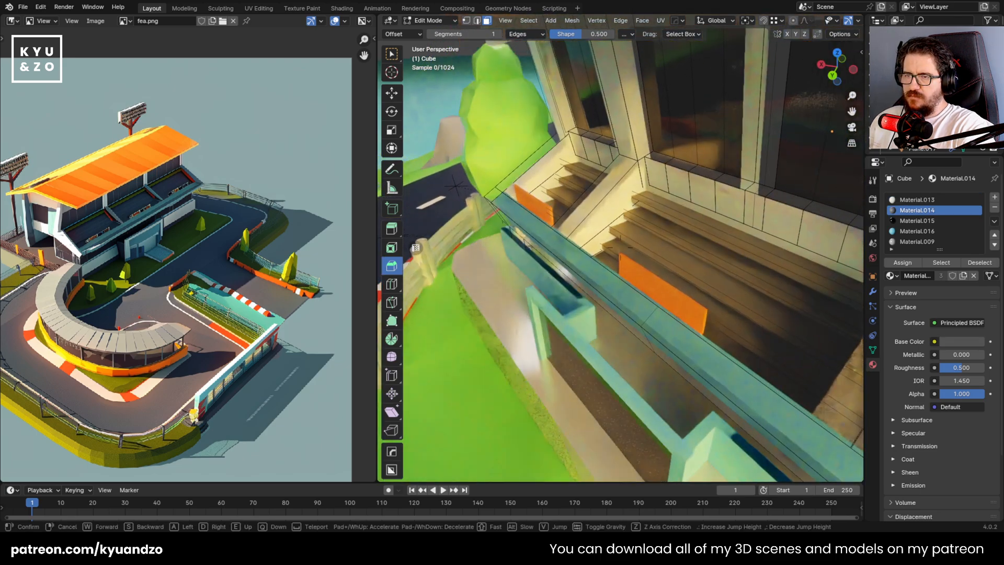
{"action": "left_click", "coordinate": [504, 166]}
{"action": "left_click", "coordinate": [596, 179], "text": "shift"}
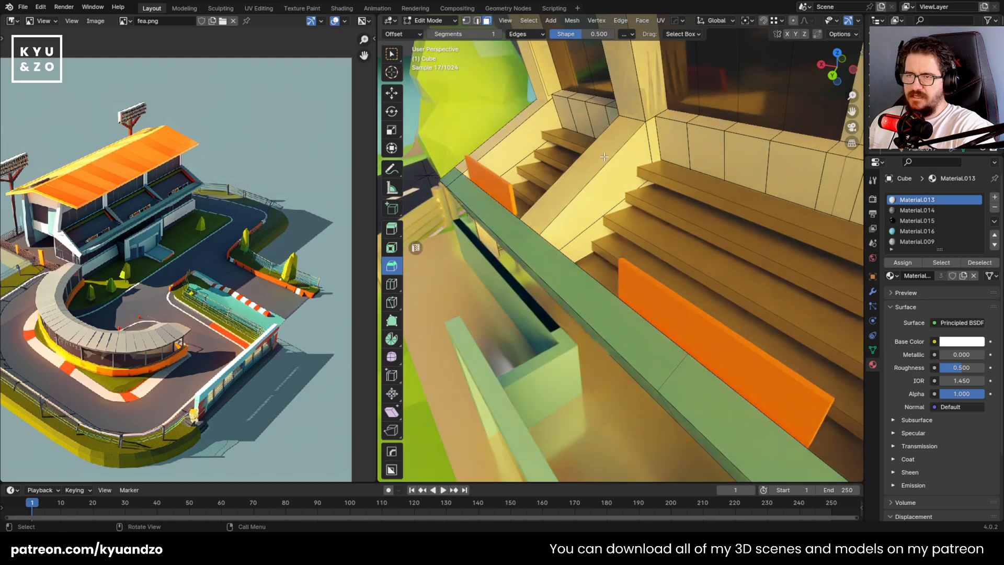
{"action": "left_click", "coordinate": [602, 170], "text": "shift"}
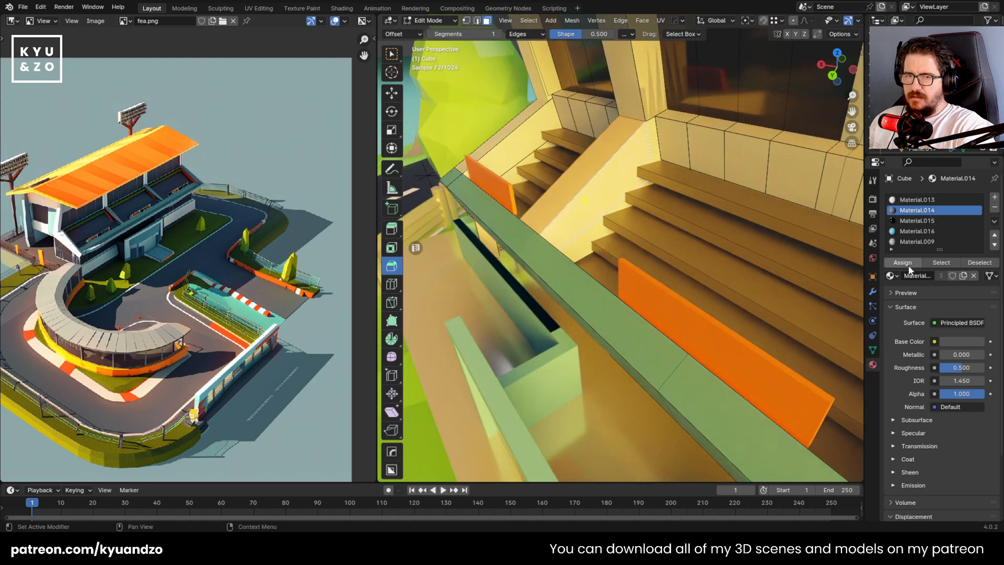
Assign the dark Material.014 to the left divider's opposite side face, towards the outer bench section
{"action": "key", "text": "Tab"}
{"action": "key", "text": "shift+grave"}
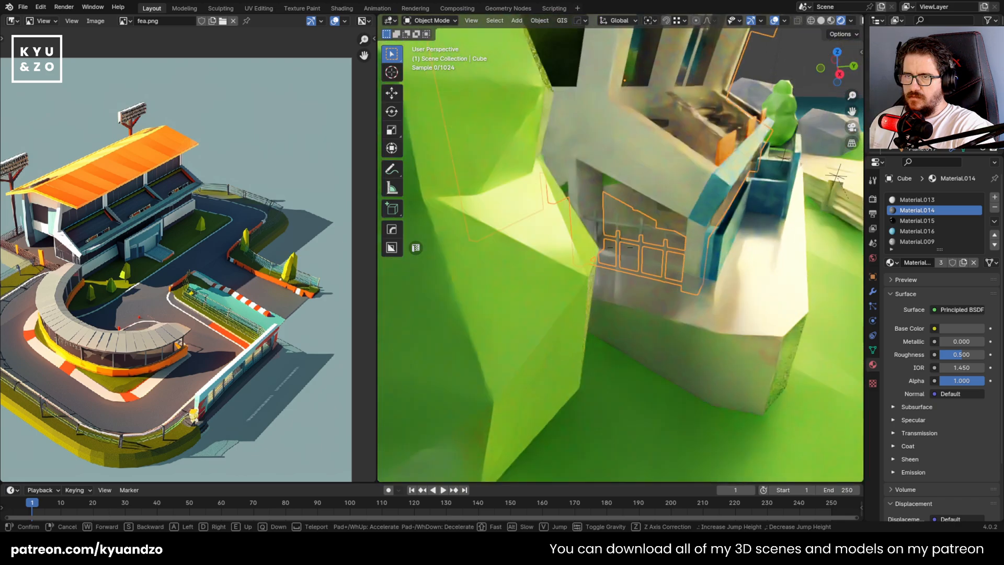
{"action": "key", "text": "w"}
{"action": "key", "text": "e"}
{"action": "left_click", "coordinate": [591, 205]}
{"action": "key", "text": "Tab"}
{"action": "left_click", "coordinate": [697, 227]}
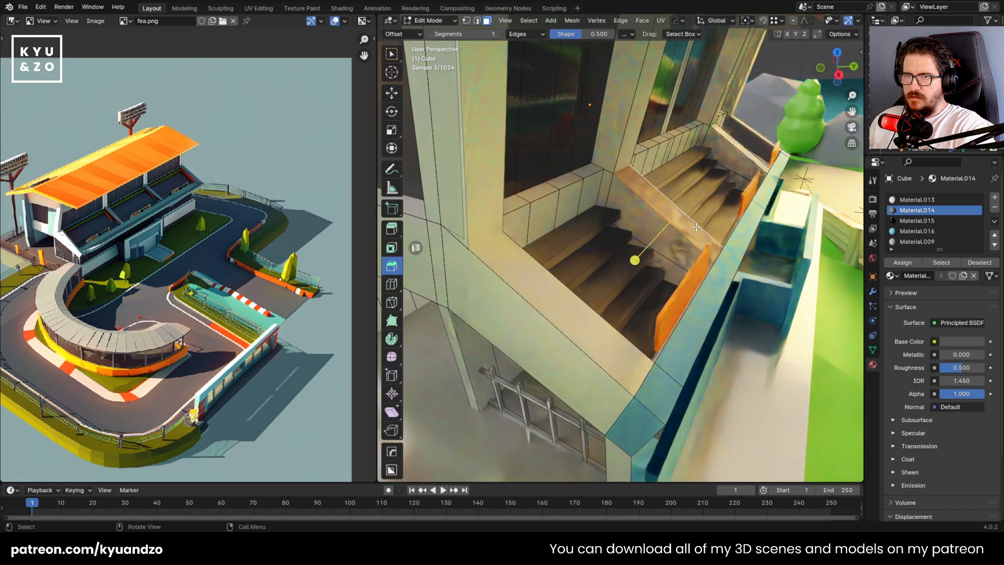
{"action": "left_click", "coordinate": [652, 223]}
{"action": "key", "text": "Tab"}
{"action": "key", "text": "shift+grave"}
{"action": "key", "text": "d"}
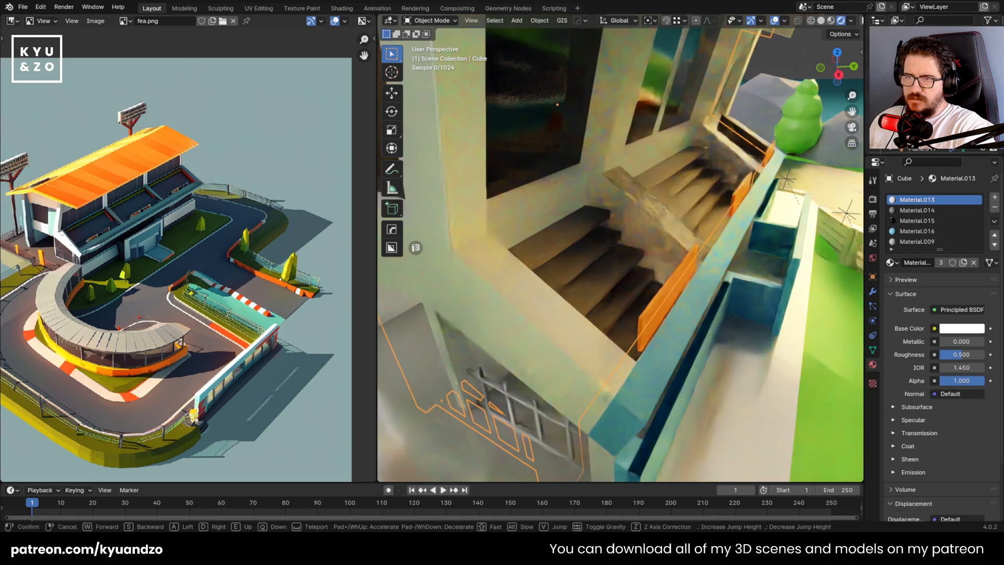
{"action": "left_click", "coordinate": [611, 265]}
{"action": "key", "text": "Tab"}
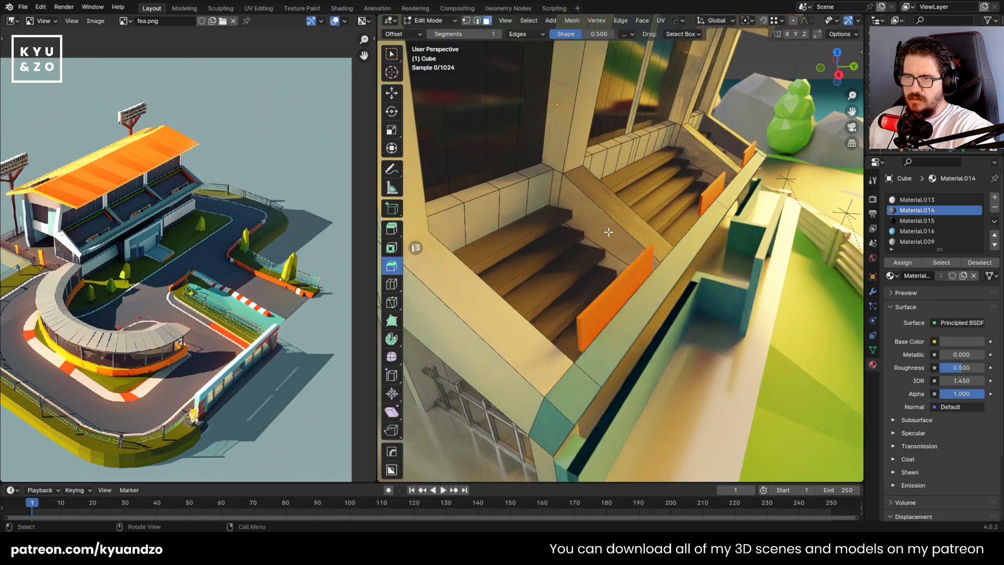
{"action": "left_click", "coordinate": [593, 219]}
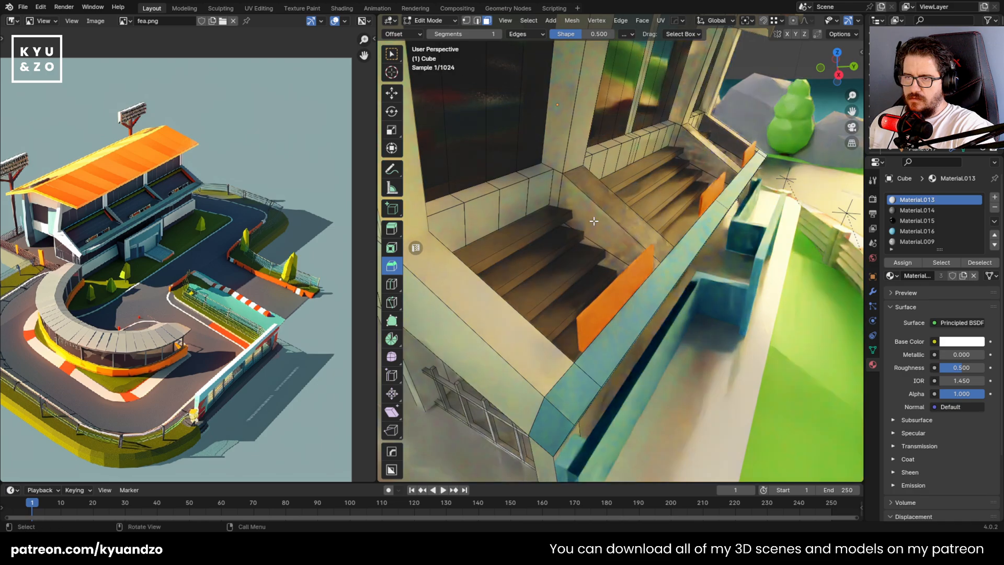
{"action": "left_click", "coordinate": [593, 219]}
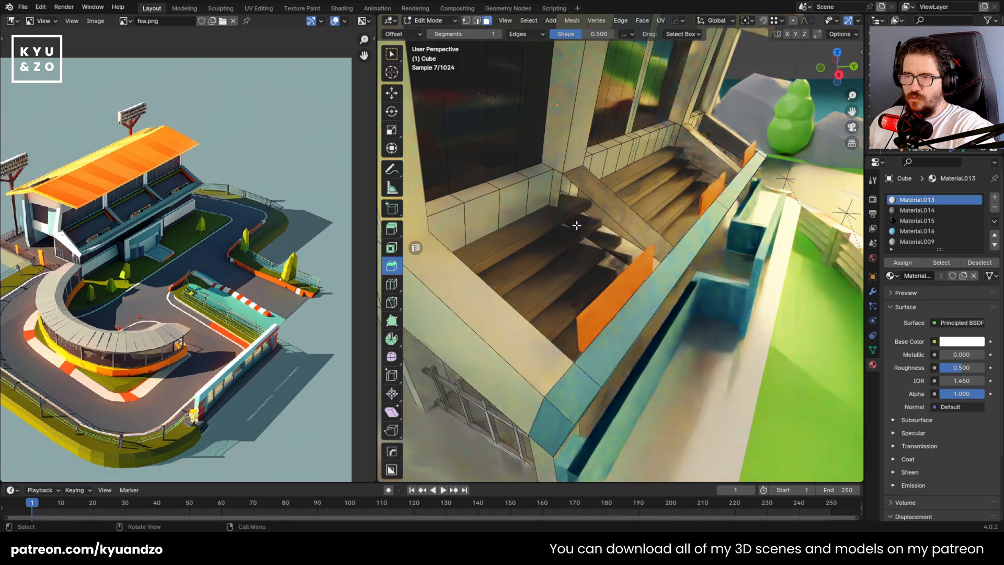
{"action": "left_click", "coordinate": [905, 265]}
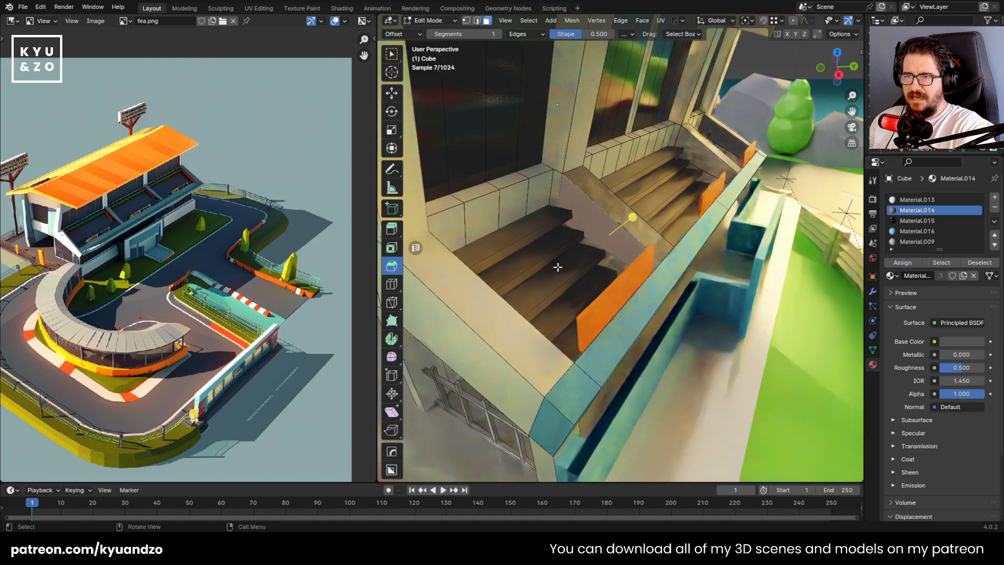
{"action": "key", "text": "Tab"}
{"action": "key", "text": "Tab"}
{"action": "left_click", "coordinate": [489, 352]}
{"action": "left_click", "coordinate": [492, 319], "text": "shift"}
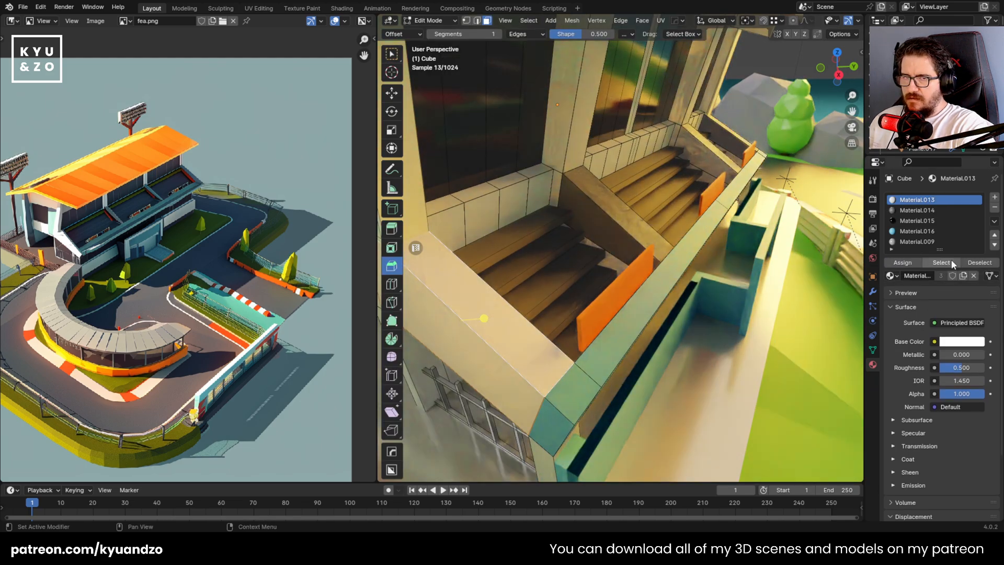
{"action": "left_click", "coordinate": [665, 278]}
Delete the overlapping duplicate face on the second bench divider's side facing the middle benches
{"action": "key", "text": "shift+grave"}
{"action": "key", "text": "w"}
{"action": "key", "text": "w"}
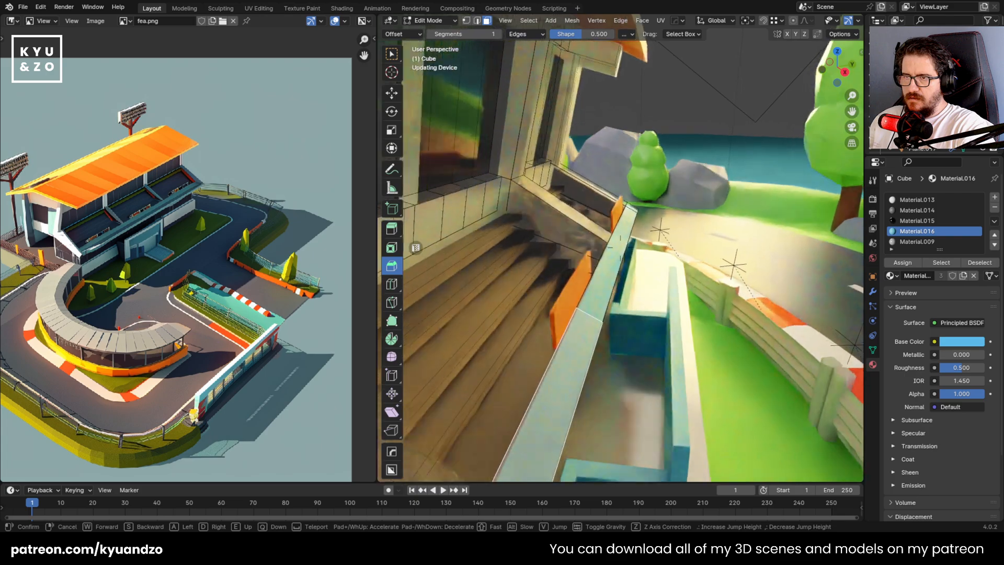
{"action": "left_click", "coordinate": [670, 261]}
{"action": "left_click", "coordinate": [669, 267]}
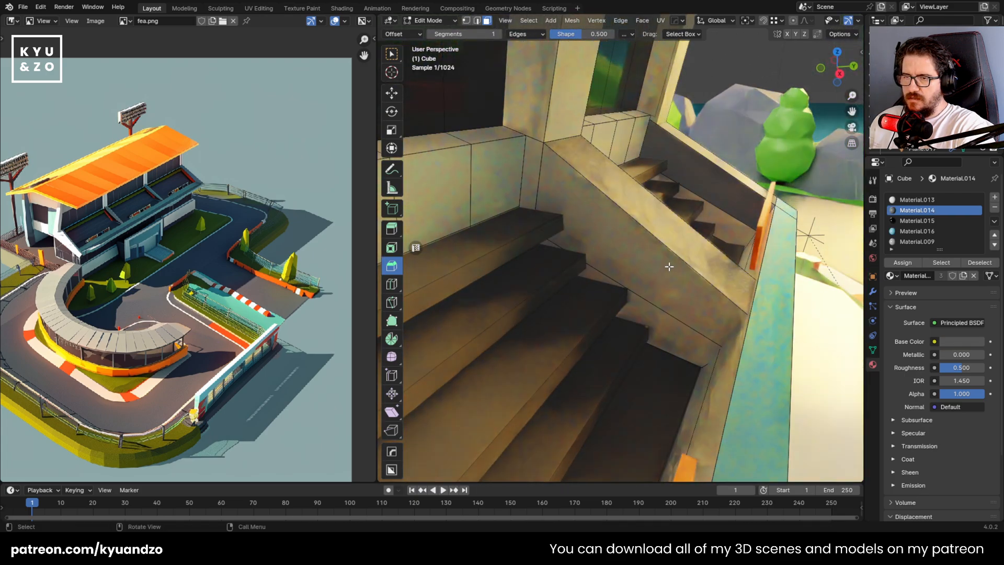
{"action": "left_click", "coordinate": [669, 267]}
{"action": "left_click", "coordinate": [669, 267]}
{"action": "key", "text": "x"}
{"action": "left_click", "coordinate": [670, 267]}
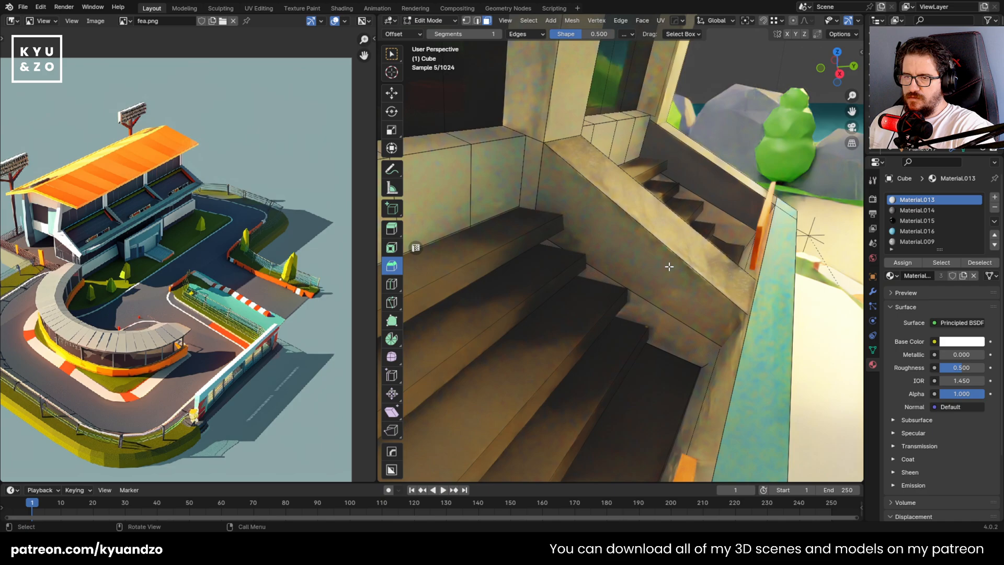
Assign the dark Material.014 to the remaining side face of the second bench divider
{"action": "left_click", "coordinate": [669, 267]}
{"action": "key", "text": "x"}
{"action": "left_click", "coordinate": [670, 267]}
{"action": "key", "text": "ctrl+z"}
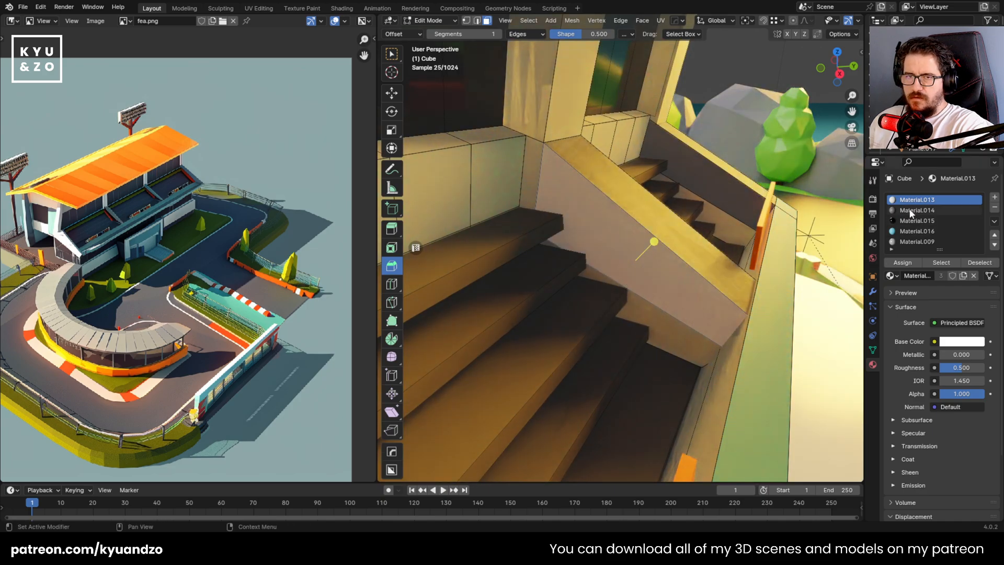
{"action": "left_click", "coordinate": [898, 266]}
Merge the vertices at the base of the grandstand's right end pillar, above the sloped end wall, at the last selected one
{"action": "key", "text": "Tab"}
{"action": "key", "text": "shift+grave"}
{"action": "key", "text": "d"}
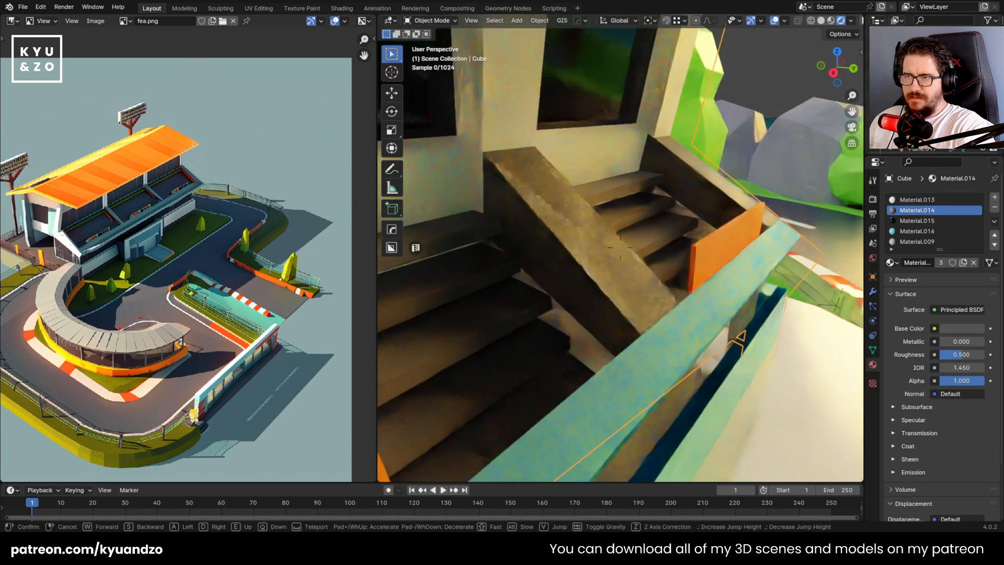
{"action": "key", "text": "s"}
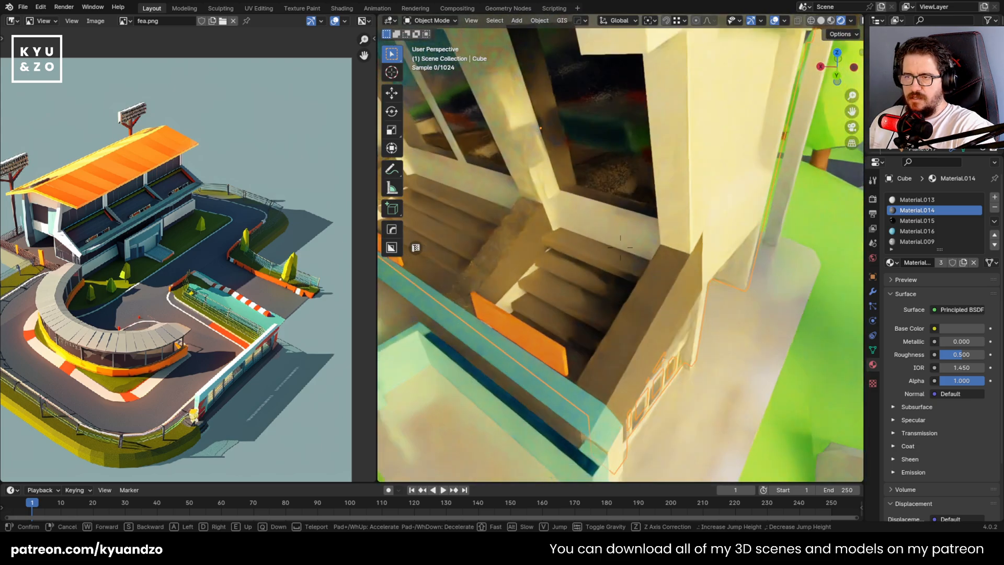
{"action": "key", "text": "d"}
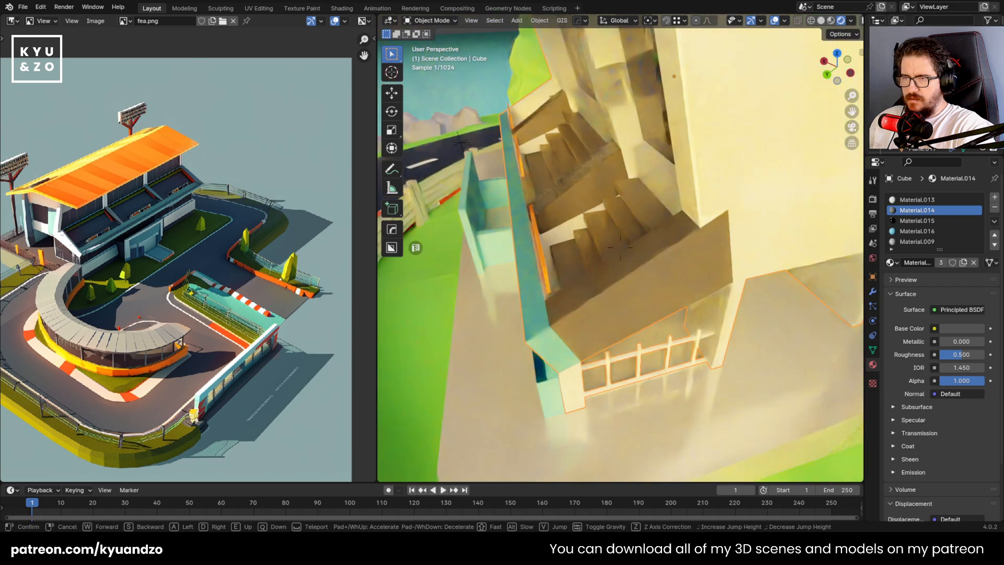
{"action": "left_click", "coordinate": [661, 257]}
{"action": "key", "text": "Tab"}
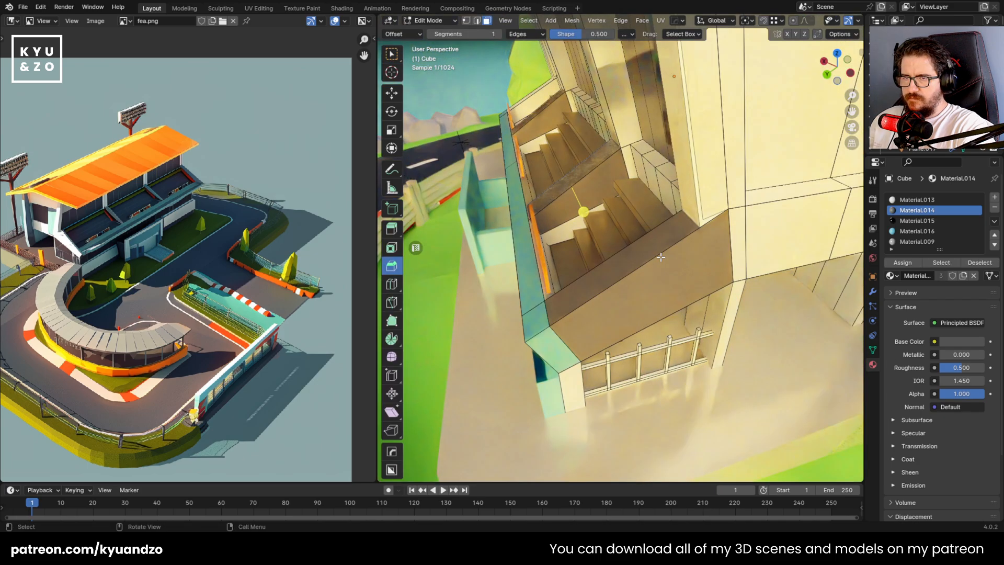
{"action": "scroll", "coordinate": [704, 226], "scroll_direction": "up", "scroll_amount": 1}
{"action": "key", "text": "1"}
{"action": "left_click", "coordinate": [704, 226]}
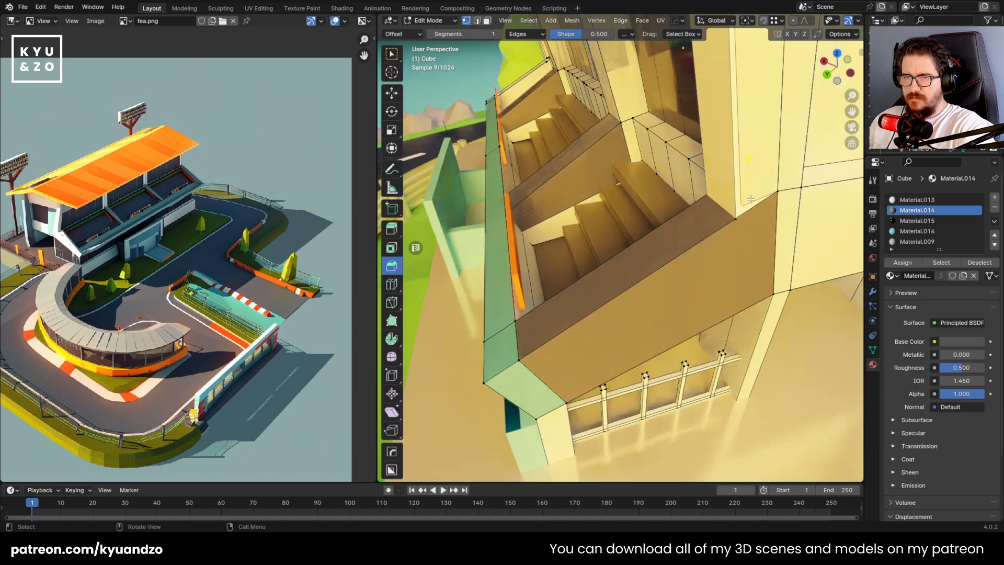
{"action": "scroll", "coordinate": [719, 219], "scroll_direction": "down", "scroll_amount": 1}
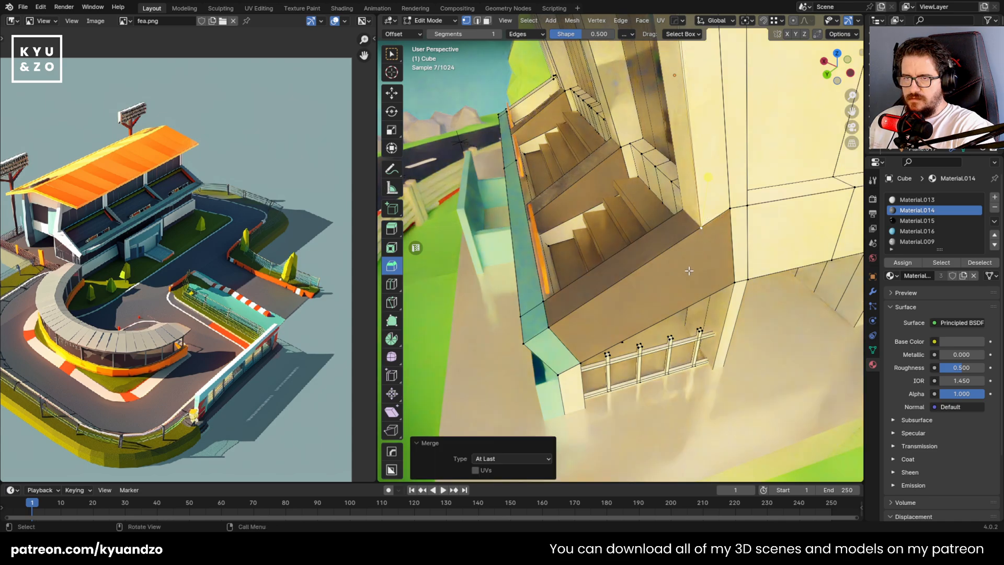
Merge the vertices at the top of the same pillar under the roof at the last selected one, and save the file
{"action": "scroll", "coordinate": [689, 271], "scroll_direction": "down", "scroll_amount": 4}
{"action": "key", "text": "shift+grave"}
{"action": "key", "text": "w"}
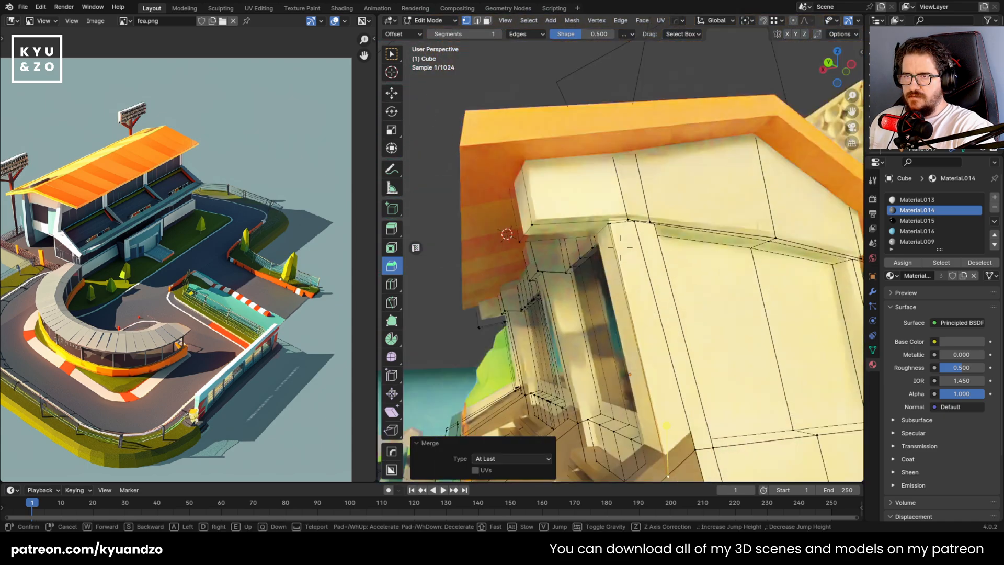
{"action": "left_click", "coordinate": [614, 187]}
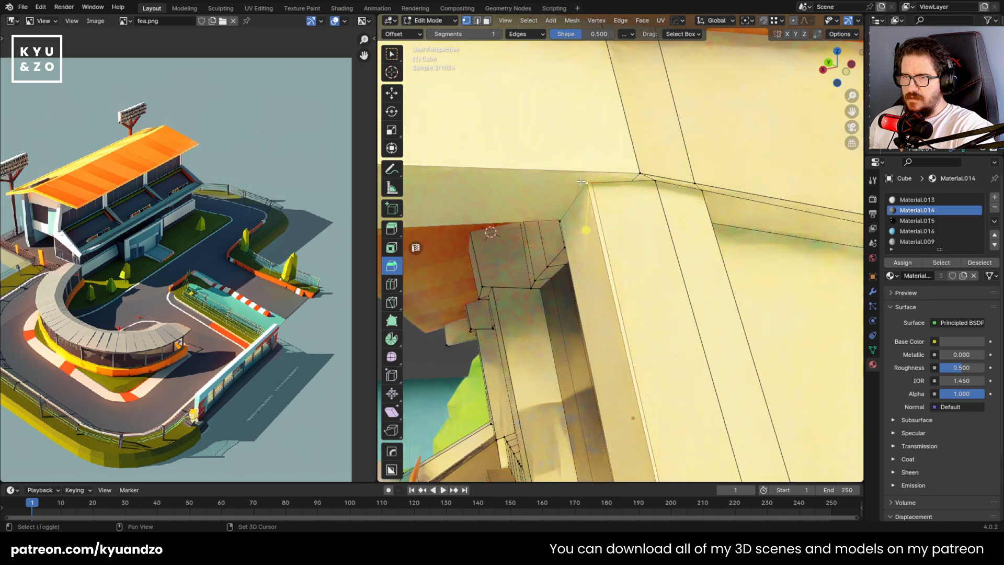
{"action": "key", "text": "shift+grave"}
{"action": "key", "text": "s"}
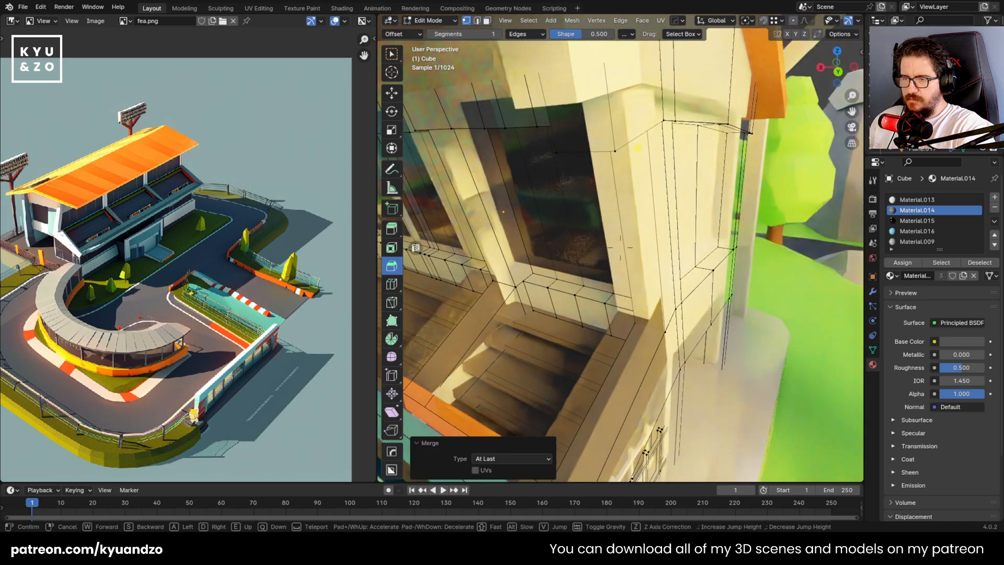
{"action": "left_click", "coordinate": [440, 394]}
{"action": "scroll", "coordinate": [658, 434], "scroll_direction": "down", "scroll_amount": 4}
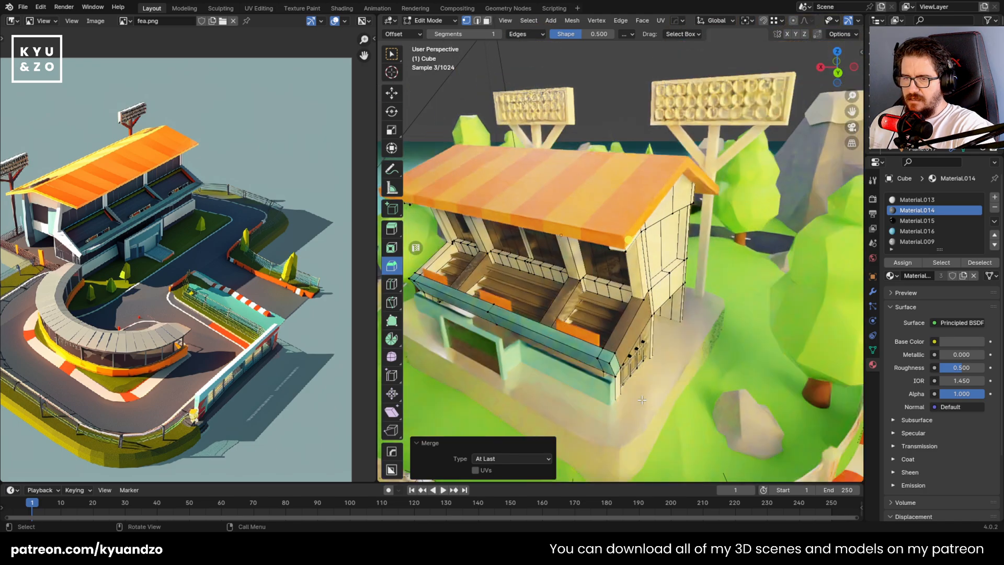
{"action": "key", "text": "Tab"}
{"action": "left_click", "coordinate": [745, 320]}
{"action": "key", "text": "ctrl+s"}
Give the floodlight tower a new material with a dark reddish-brown base color, hue 0.018 and saturation 0.974
{"action": "key", "text": "shift+grave"}
{"action": "key", "text": "a"}
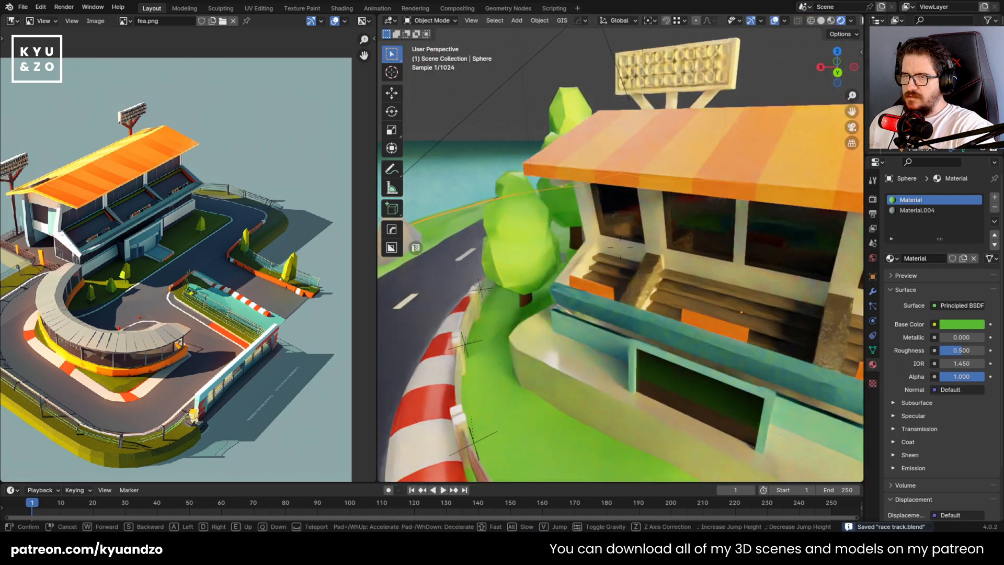
{"action": "key", "text": "s"}
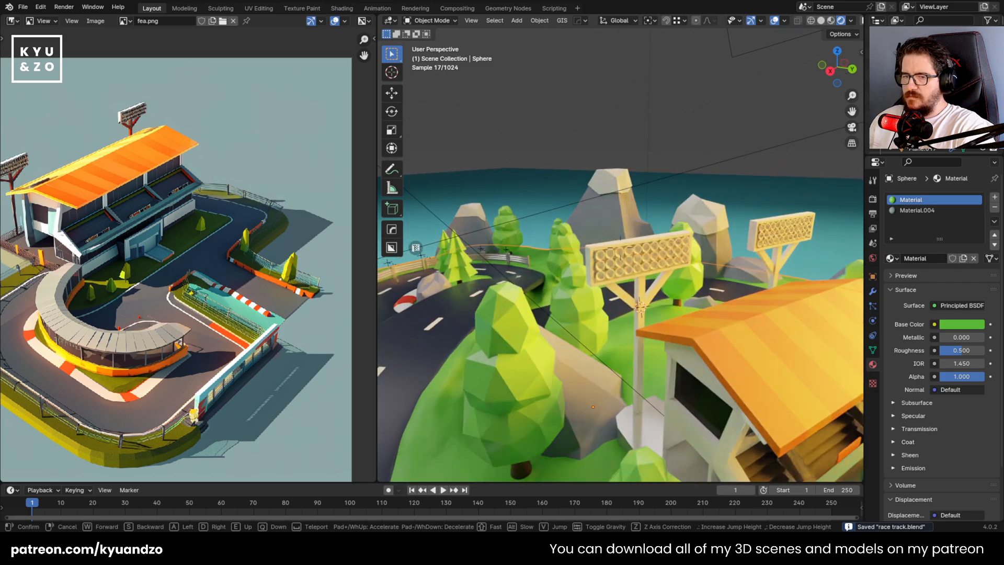
{"action": "key", "text": "w"}
{"action": "left_click", "coordinate": [629, 331]}
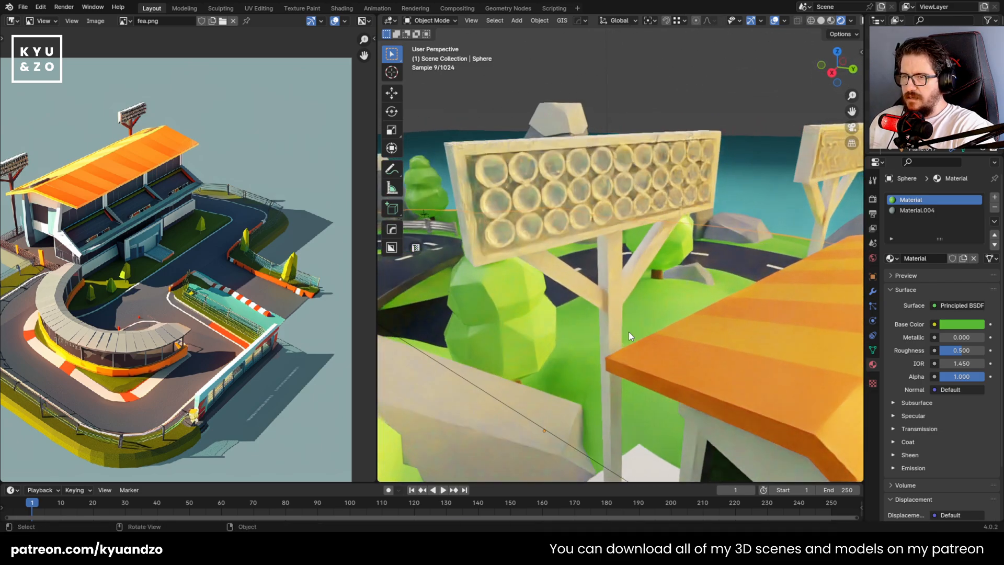
{"action": "left_click", "coordinate": [613, 320]}
{"action": "left_click", "coordinate": [949, 242]}
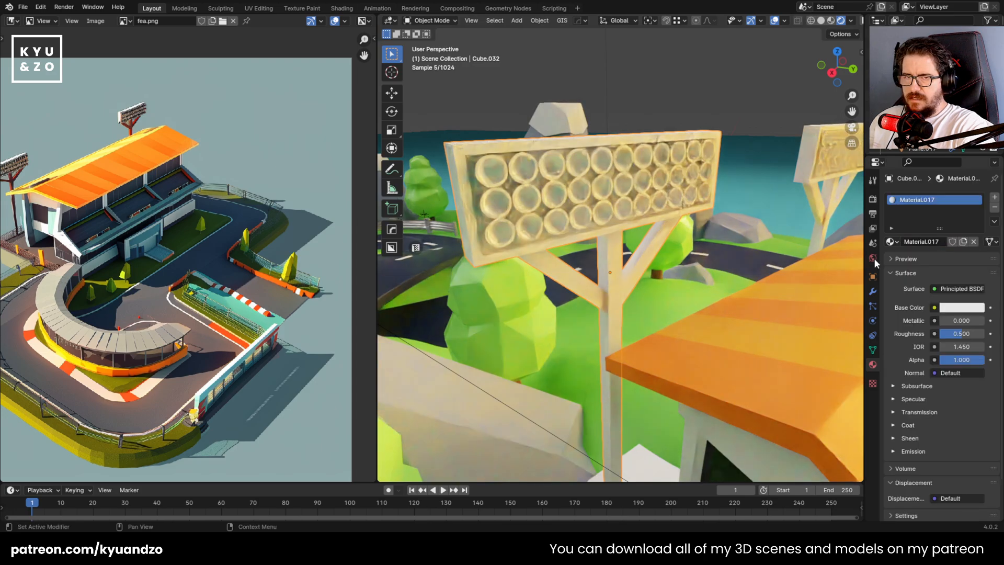
{"action": "left_click_drag", "start_coordinate": [912, 220], "coordinate": [911, 226]}
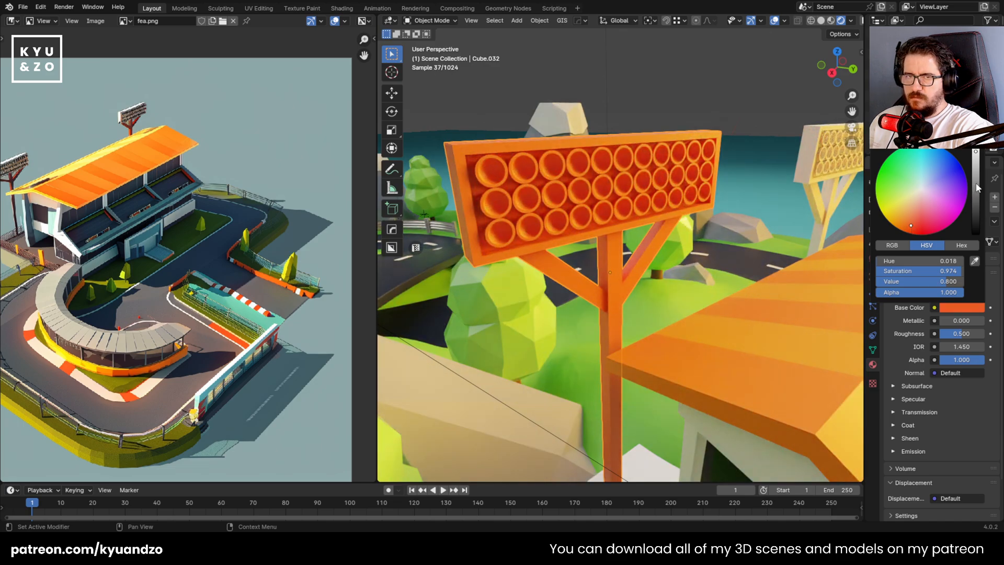
{"action": "left_click_drag", "start_coordinate": [977, 185], "coordinate": [977, 204]}
Add a second material to the floodlight tower and assign it to the faces of the lamp housing frame
{"action": "middle_click_drag", "start_coordinate": [535, 211], "coordinate": [570, 264], "text": "shift"}
{"action": "scroll", "coordinate": [549, 231], "scroll_direction": "up", "scroll_amount": 2}
{"action": "left_click", "coordinate": [994, 199]}
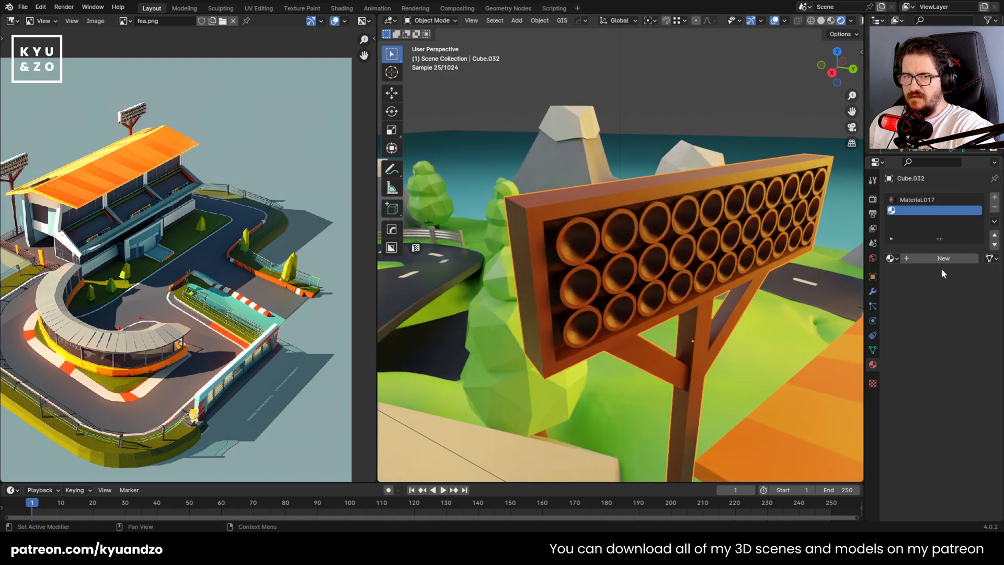
{"action": "left_click", "coordinate": [943, 256]}
{"action": "key", "text": "Tab"}
{"action": "left_click", "coordinate": [553, 201]}
{"action": "key", "text": "ctrl+KP_Add"}
{"action": "key", "text": "ctrl+KP_Add"}
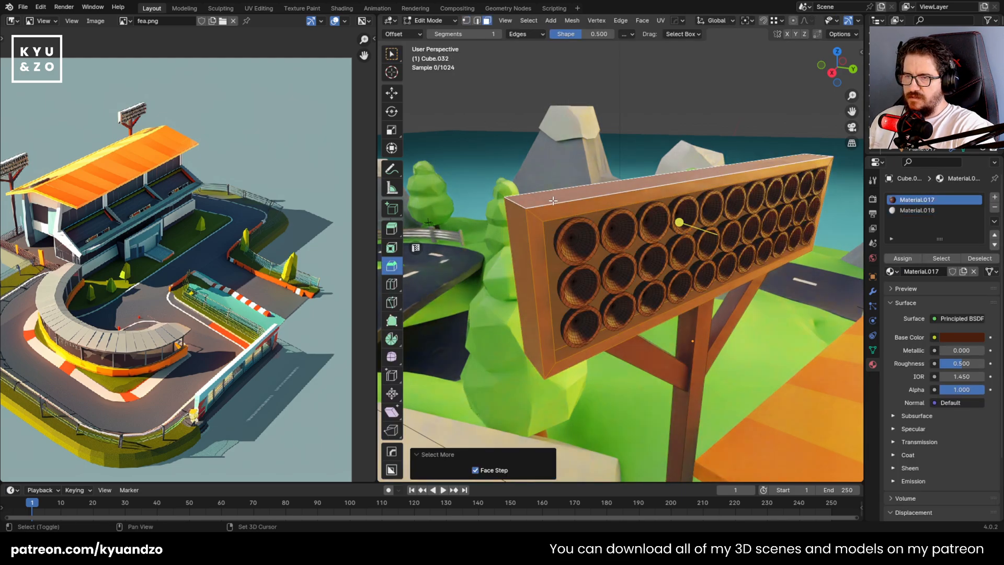
{"action": "left_click", "coordinate": [910, 262]}
Make the housing frame material gray with color value 0.283, metallic 0.724 and roughness 0.121, and save the file
{"action": "left_click_drag", "start_coordinate": [962, 363], "coordinate": [941, 363]}
{"action": "left_click", "coordinate": [960, 337]}
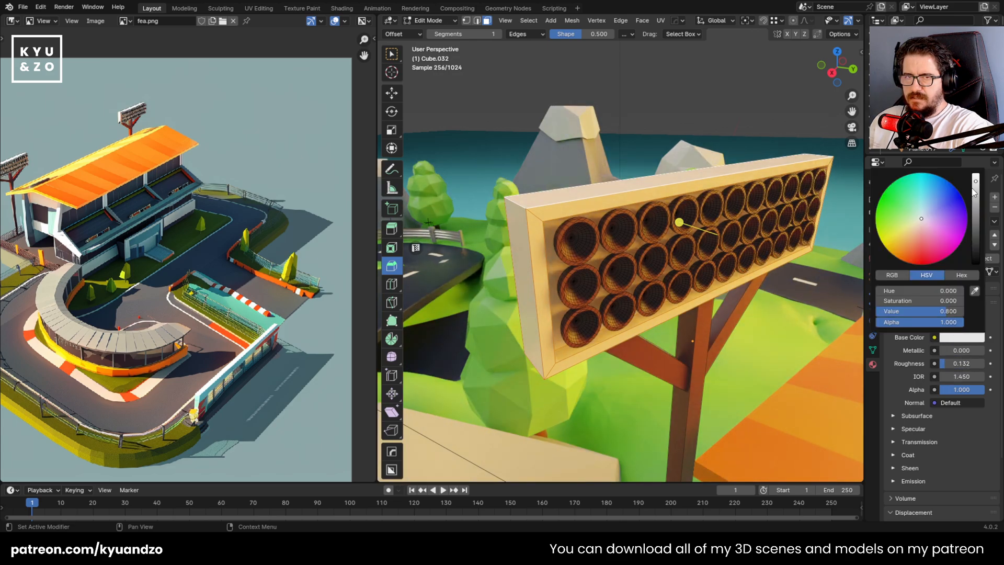
{"action": "left_click_drag", "start_coordinate": [974, 191], "coordinate": [975, 207]}
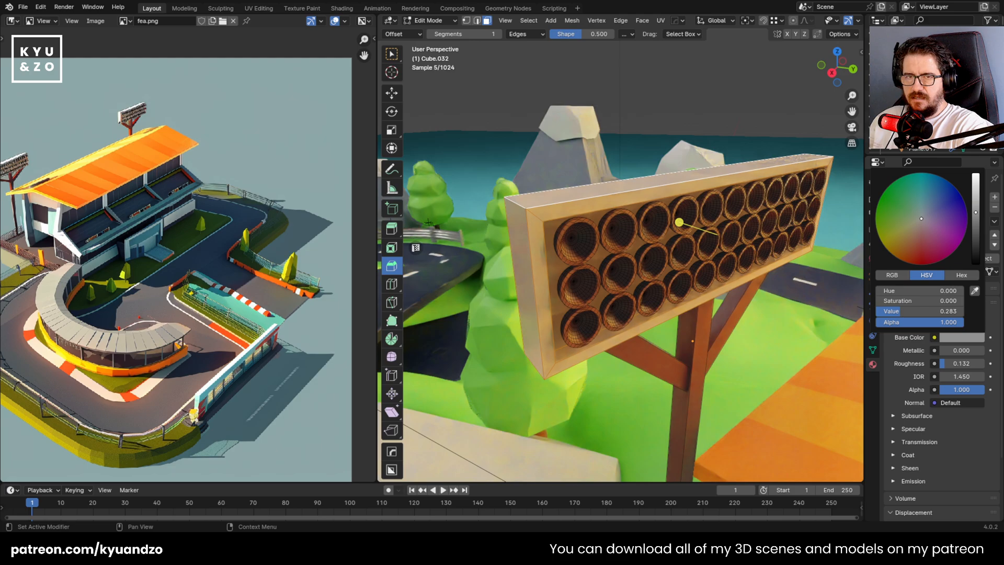
{"action": "key", "text": "Tab"}
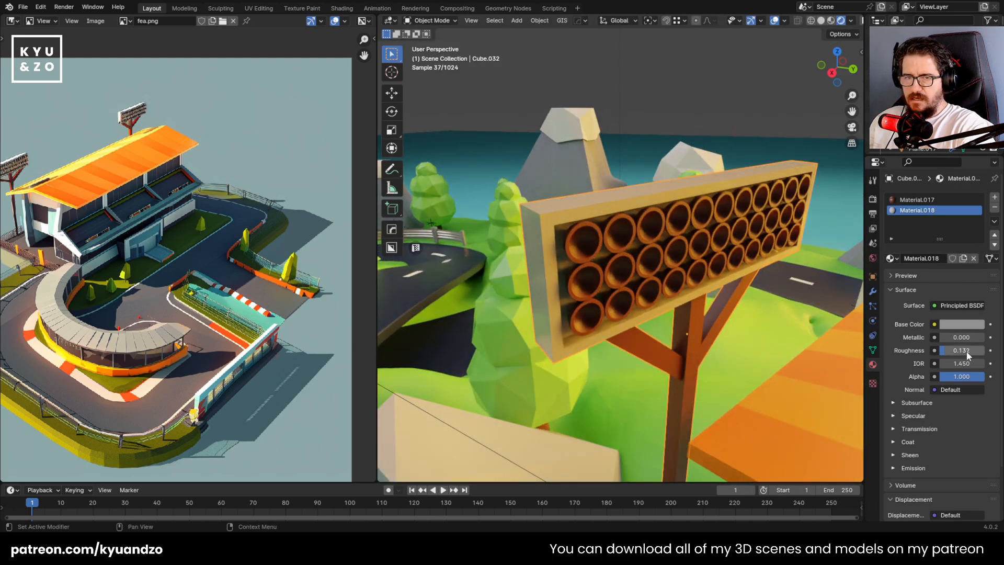
{"action": "mouse_move", "coordinate": [967, 351]}
{"action": "left_mouse_down"}
{"action": "mouse_move", "coordinate": [968, 337]}
{"action": "mouse_move", "coordinate": [980, 338]}
{"action": "left_mouse_up"}
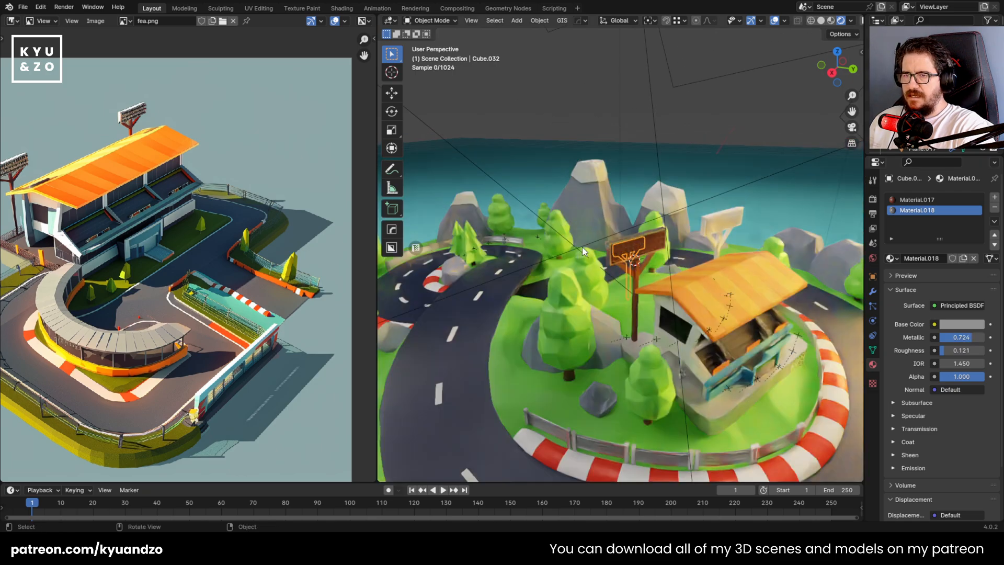
{"action": "scroll", "coordinate": [583, 247], "scroll_direction": "down", "scroll_amount": 2}
{"action": "key", "text": "ctrl+s"}
Add a UV sphere at the first lamp in the upper row of the floodlight housing
{"action": "scroll", "coordinate": [619, 247], "scroll_direction": "up", "scroll_amount": 9}
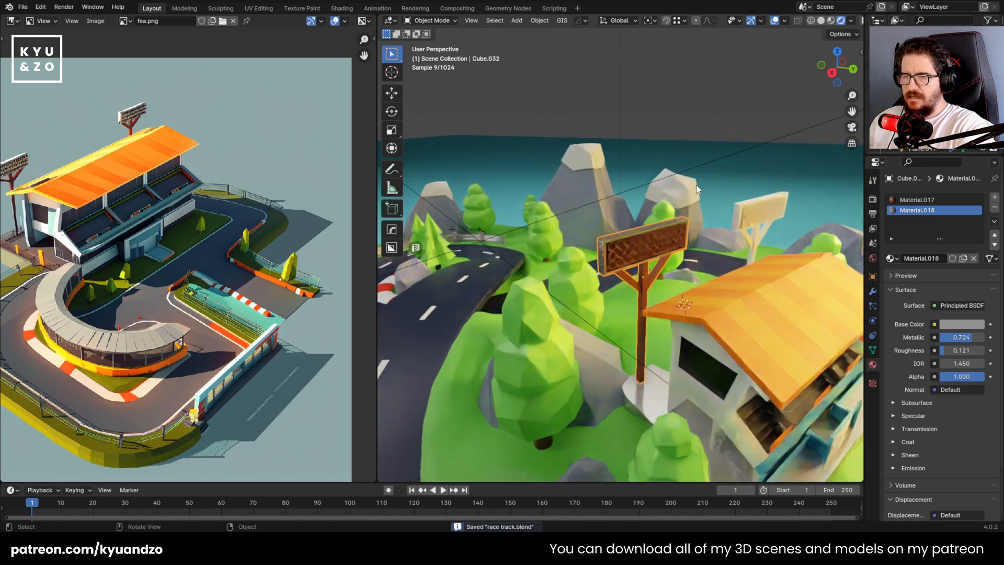
{"action": "middle_click_drag", "start_coordinate": [717, 187], "coordinate": [623, 290], "text": "shift"}
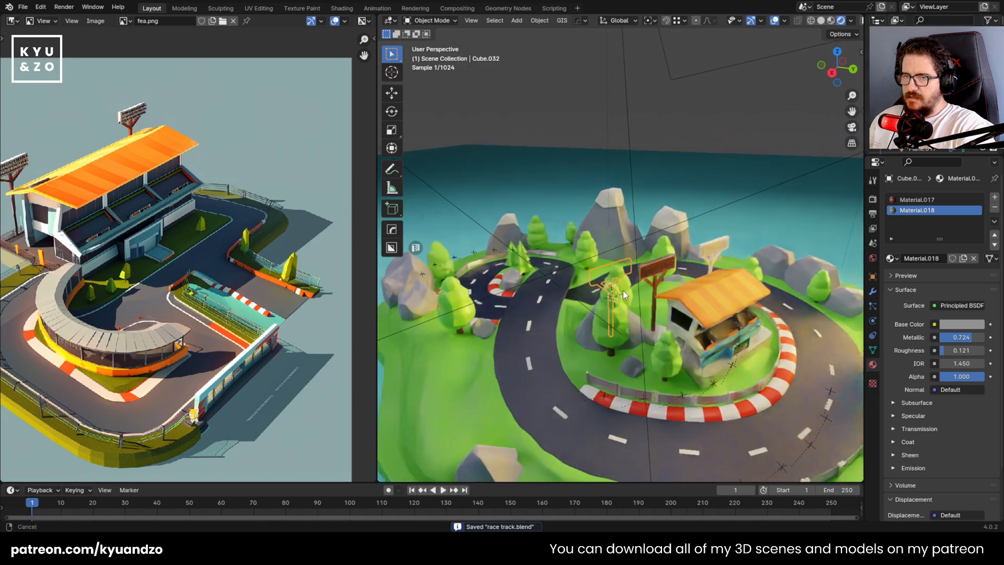
{"action": "scroll", "coordinate": [602, 295], "scroll_direction": "up", "scroll_amount": 6}
{"action": "scroll", "coordinate": [587, 303], "scroll_direction": "up", "scroll_amount": 2}
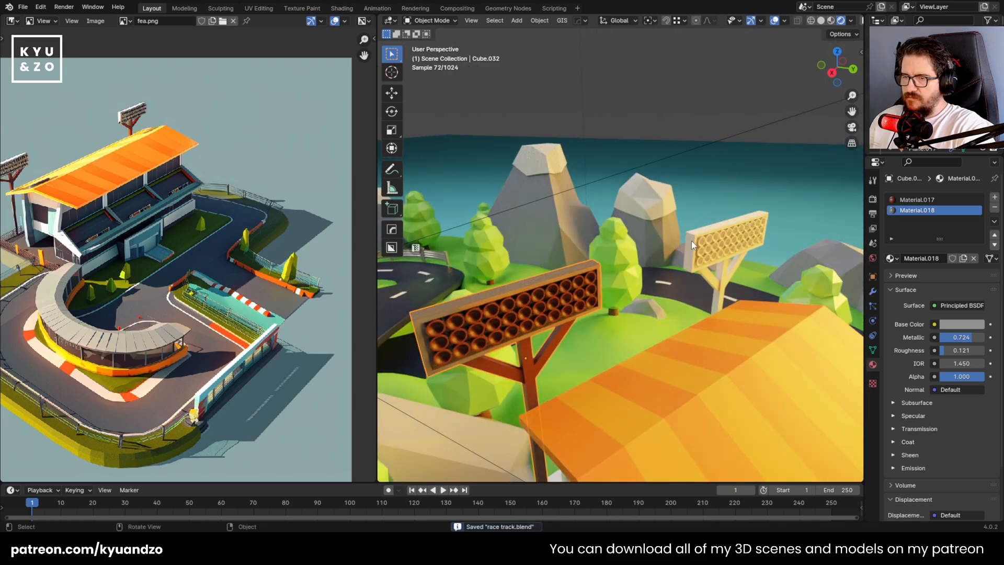
{"action": "middle_click_drag", "start_coordinate": [522, 333], "coordinate": [572, 242]}
{"action": "scroll", "coordinate": [605, 243], "scroll_direction": "up", "scroll_amount": 5}
{"action": "scroll", "coordinate": [605, 243], "scroll_direction": "up", "scroll_amount": 3}
{"action": "key", "text": "shift+a"}
{"action": "mouse_move", "coordinate": [573, 244]}
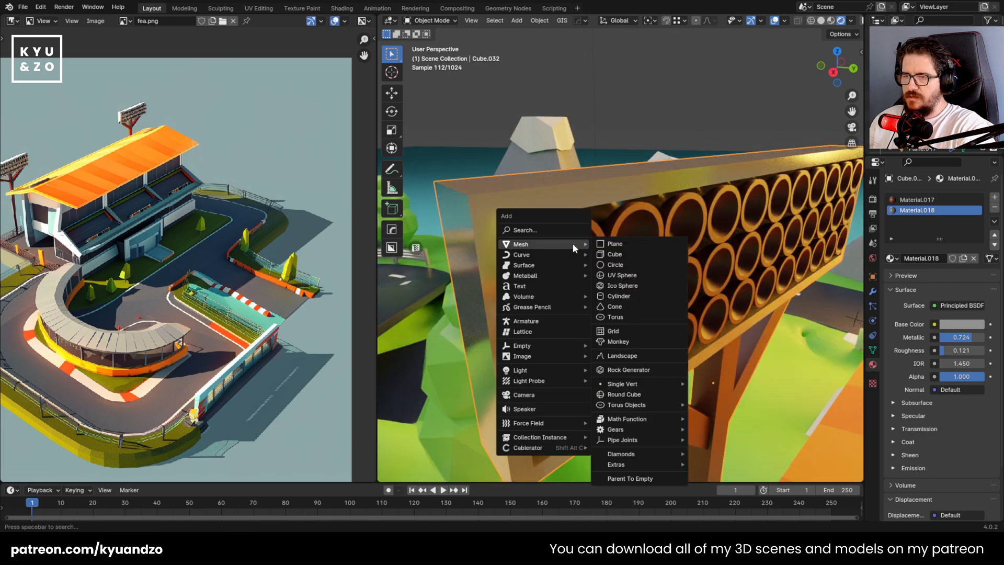
{"action": "left_click", "coordinate": [647, 276]}
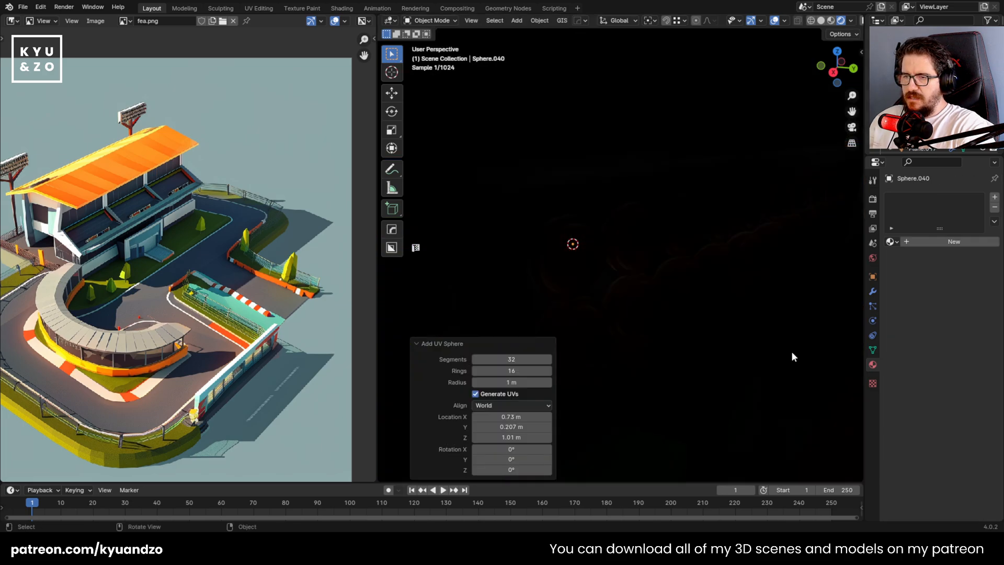
Scale the sphere uniformly by about 0.189 and again by about 0.377 so it fits inside the lamp opening
{"action": "key", "text": "s"}
{"action": "left_click", "coordinate": [578, 286]}
{"action": "key", "text": "s"}
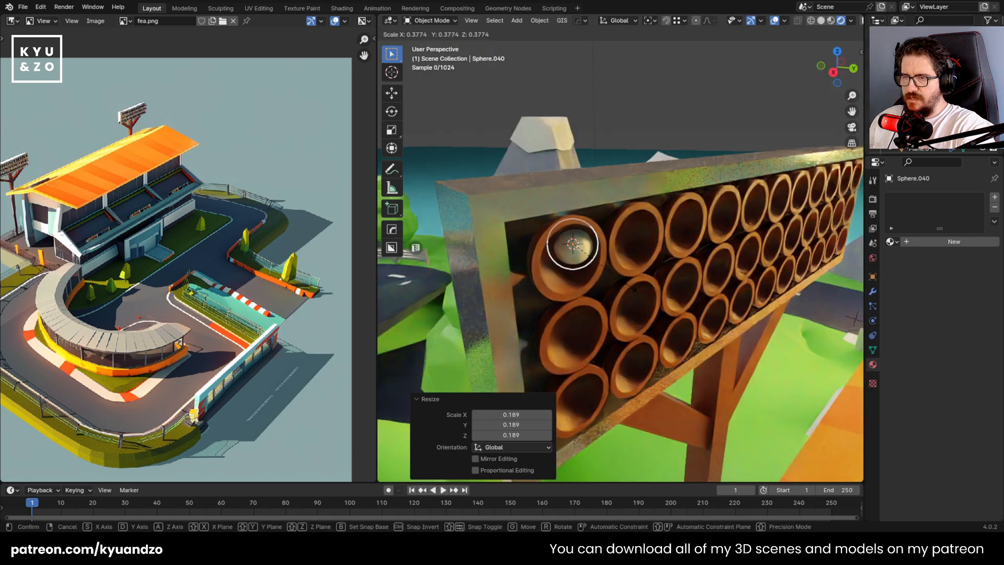
{"action": "left_click", "coordinate": [634, 289]}
Isolate the floodlight tower and the small sphere by hiding all other objects in the scene
{"action": "middle_click_drag", "start_coordinate": [712, 271], "coordinate": [664, 229]}
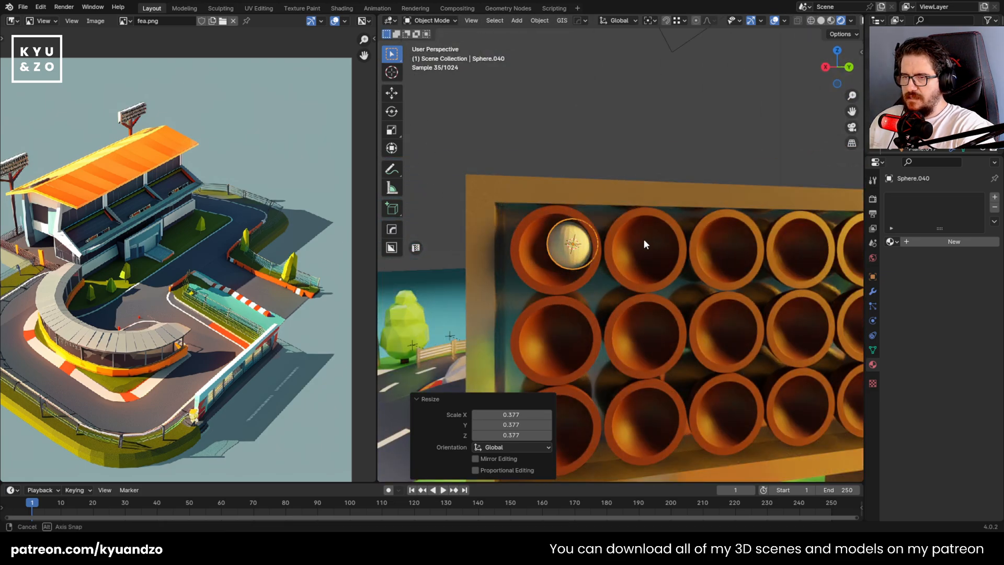
{"action": "scroll", "coordinate": [640, 259], "scroll_direction": "down", "scroll_amount": 5}
{"action": "left_click", "coordinate": [680, 250]}
{"action": "key", "text": "shift+h"}
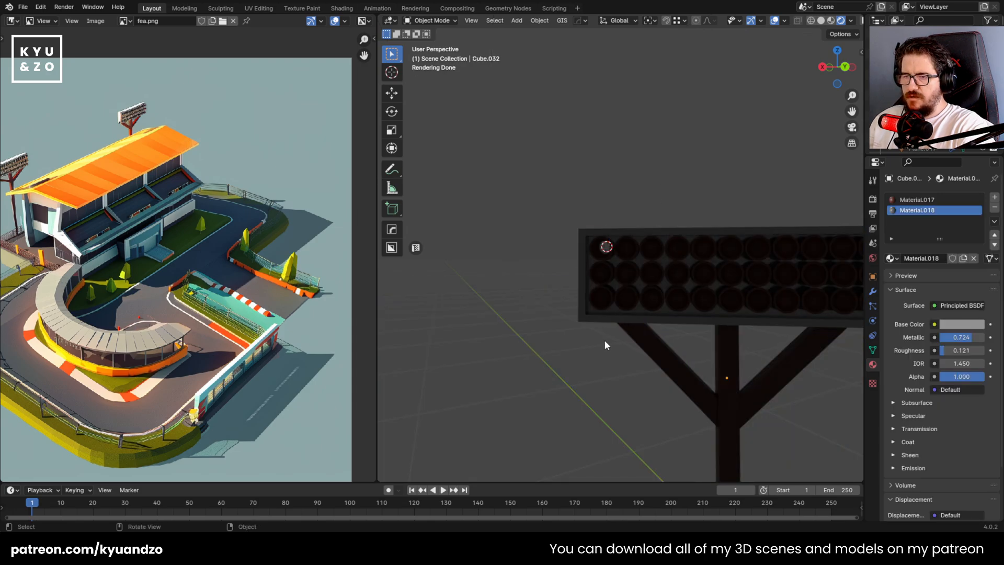
{"action": "left_click", "coordinate": [591, 253]}
{"action": "scroll", "coordinate": [648, 247], "scroll_direction": "up", "scroll_amount": 4}
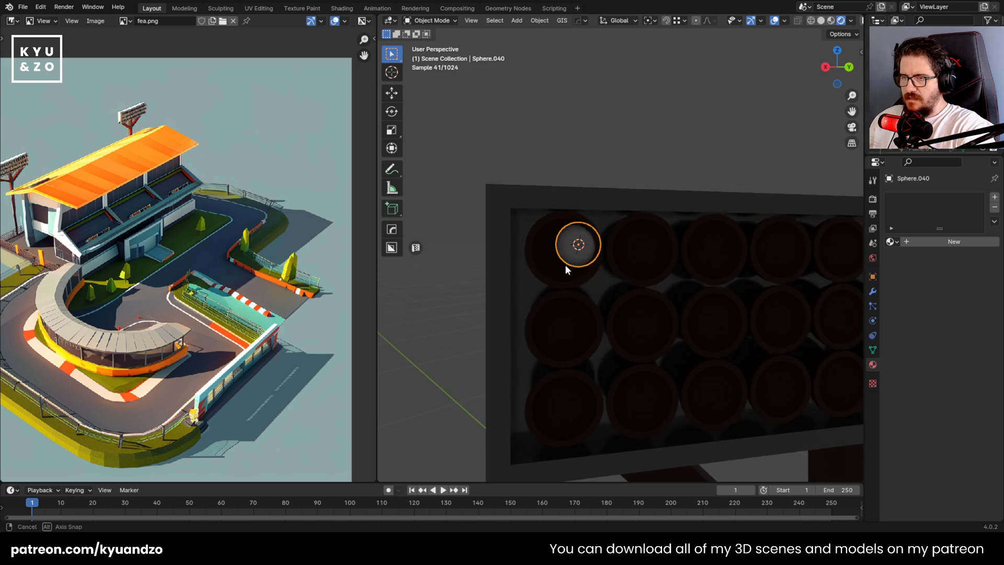
Clear the rotation of the floodlight tower so it aligns with the world axes
{"action": "scroll", "coordinate": [574, 245], "scroll_direction": "up", "scroll_amount": 4}
{"action": "left_click", "coordinate": [503, 245]}
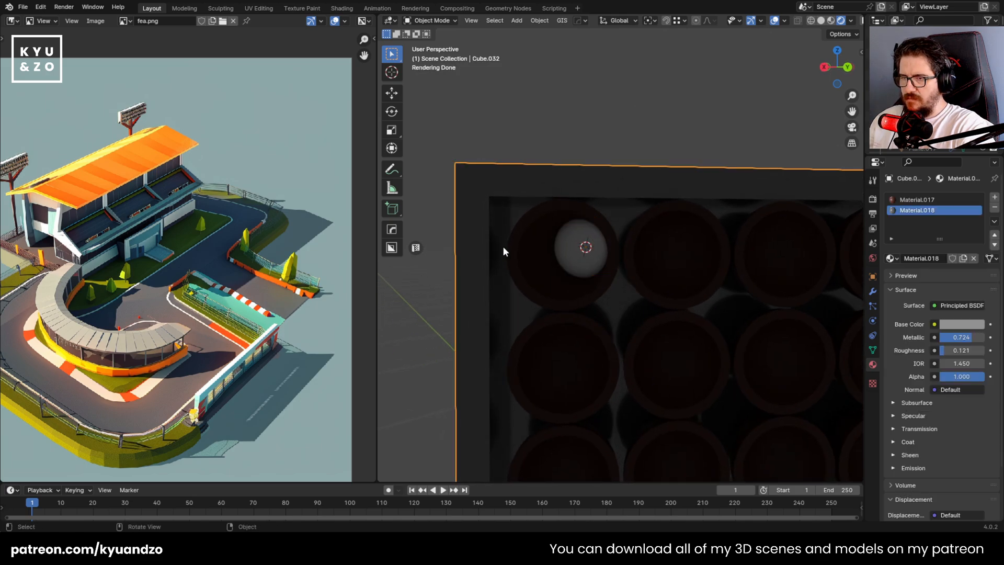
{"action": "scroll", "coordinate": [626, 280], "scroll_direction": "down", "scroll_amount": 5}
{"action": "scroll", "coordinate": [655, 207], "scroll_direction": "down", "scroll_amount": 3}
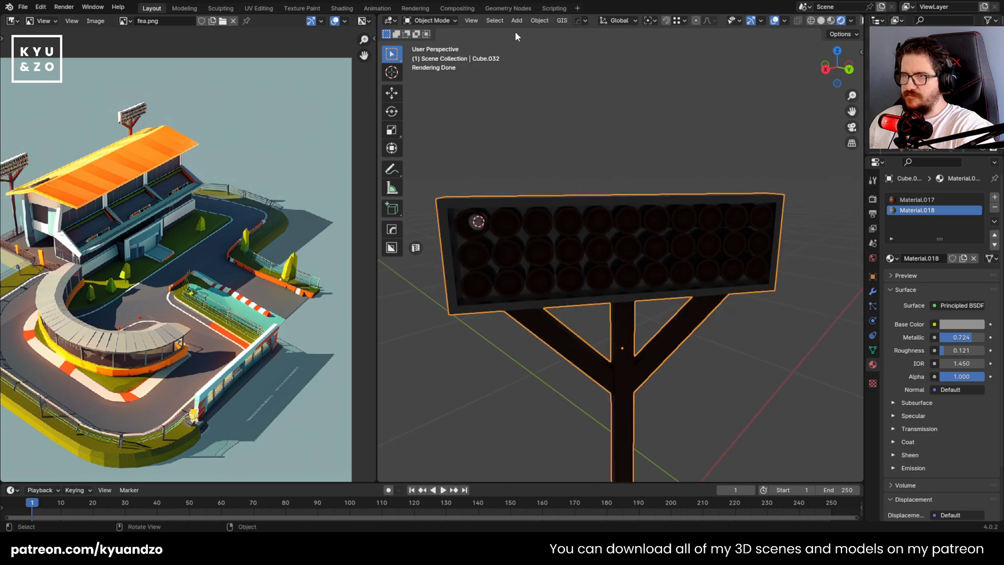
{"action": "left_click", "coordinate": [516, 21]}
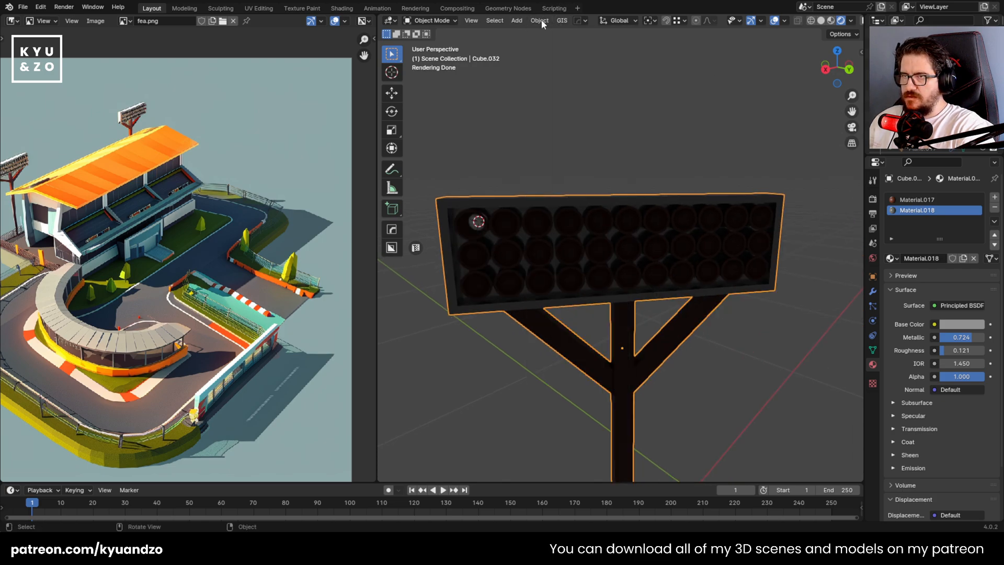
{"action": "left_click", "coordinate": [541, 21]}
{"action": "mouse_move", "coordinate": [586, 74]}
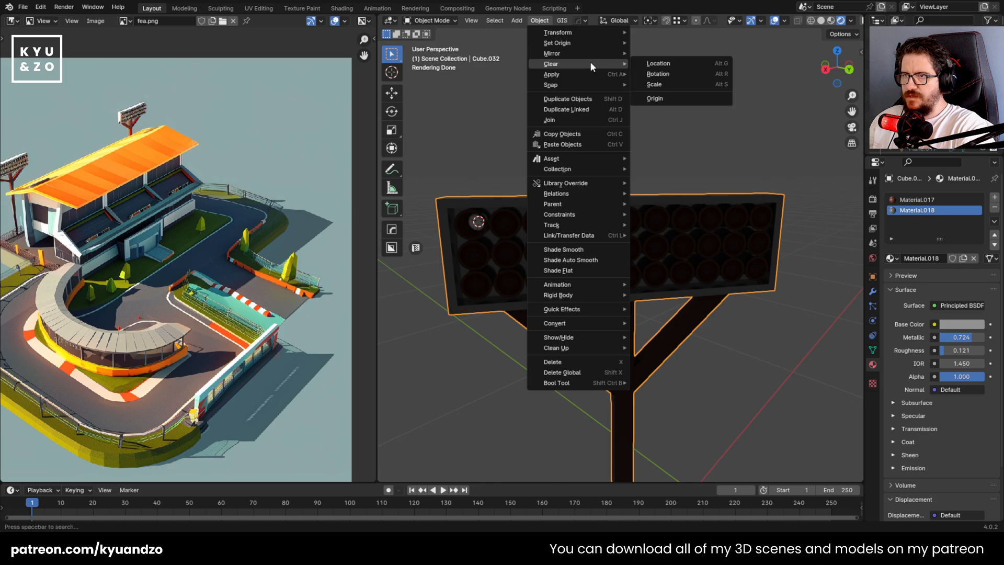
{"action": "left_click", "coordinate": [676, 72]}
In the back orthographic view, move the sphere over the center of the first lamp in the upper row
{"action": "middle_click_drag", "start_coordinate": [467, 226], "coordinate": [485, 261]}
{"action": "right_click", "coordinate": [389, 413], "text": "shift"}
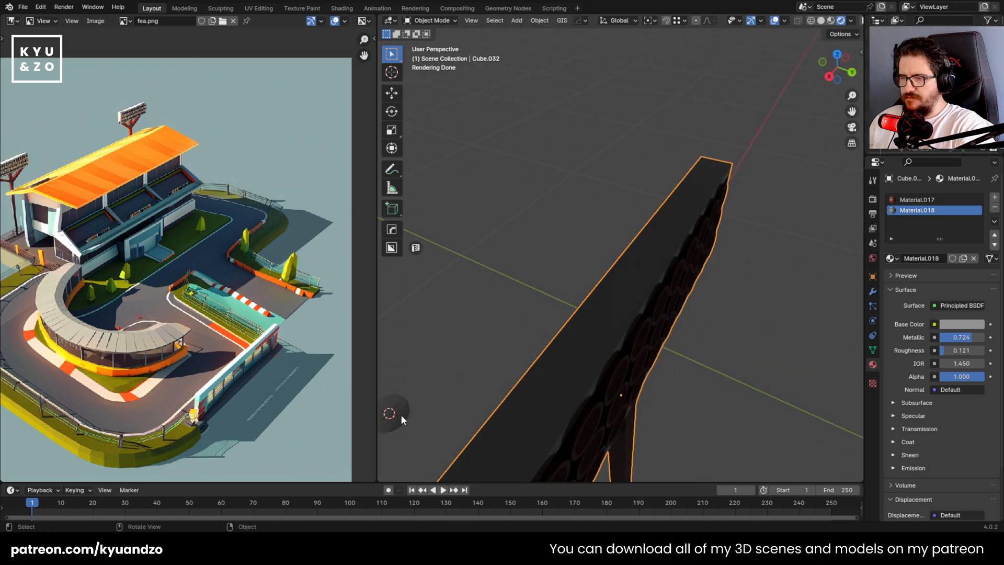
{"action": "key", "text": "shift+a"}
{"action": "left_click", "coordinate": [487, 363]}
{"action": "middle_click_drag", "start_coordinate": [488, 362], "coordinate": [497, 264]}
{"action": "scroll", "coordinate": [456, 337], "scroll_direction": "down", "scroll_amount": 5}
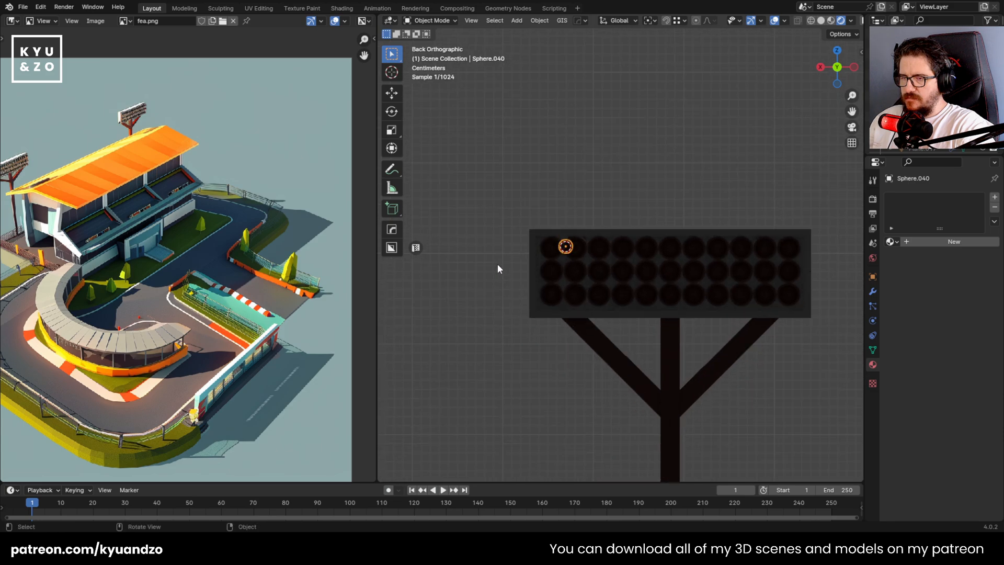
{"action": "scroll", "coordinate": [502, 259], "scroll_direction": "up", "scroll_amount": 5}
{"action": "middle_click_drag", "start_coordinate": [489, 224], "coordinate": [557, 222], "text": "shift"}
{"action": "scroll", "coordinate": [557, 222], "scroll_direction": "up", "scroll_amount": 1}
{"action": "key", "text": "g"}
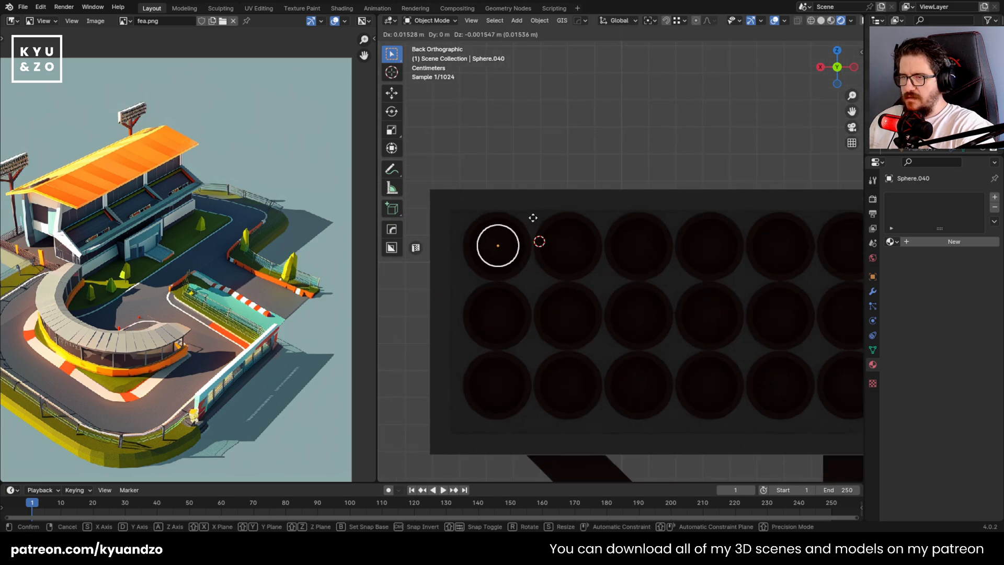
{"action": "left_click", "coordinate": [532, 218]}
Move the sphere about 0.08 m along Y into the lamp socket
{"action": "middle_click_drag", "start_coordinate": [532, 238], "coordinate": [629, 271]}
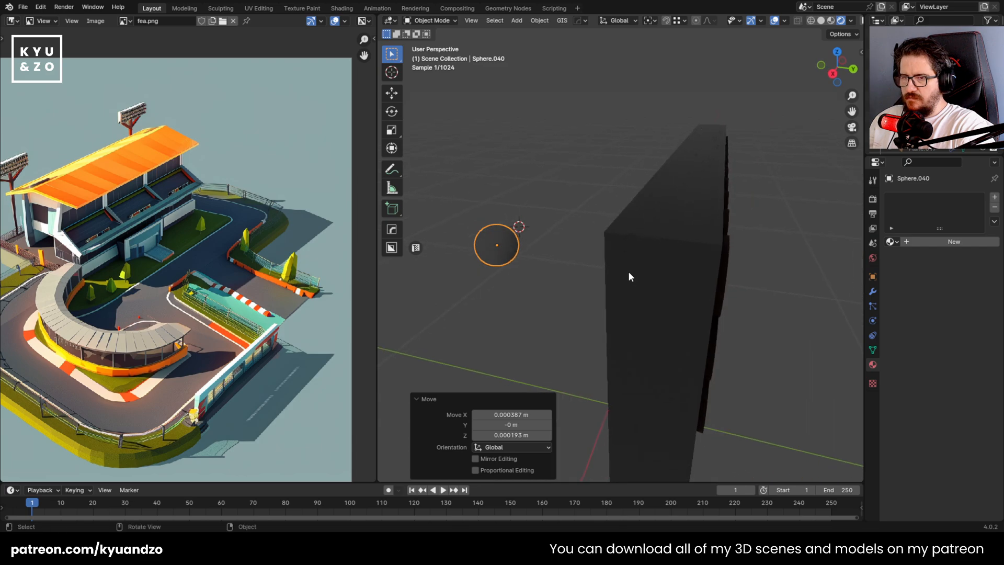
{"action": "key", "text": "g"}
{"action": "key", "text": "y"}
{"action": "left_click", "coordinate": [698, 283]}
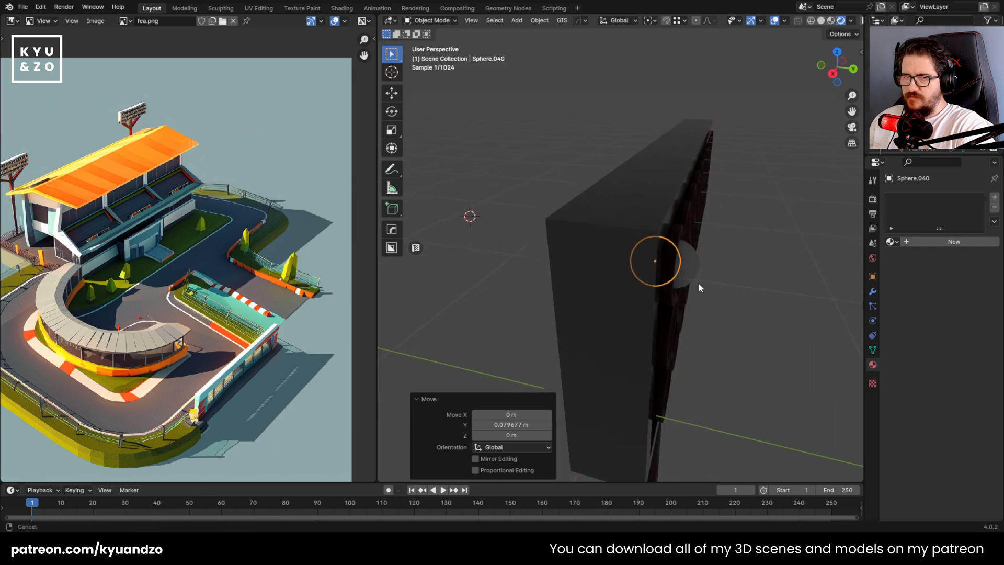
Give the sphere a new material with a white emission at strength 121.2
{"action": "left_click", "coordinate": [947, 243]}
{"action": "left_click", "coordinate": [905, 452]}
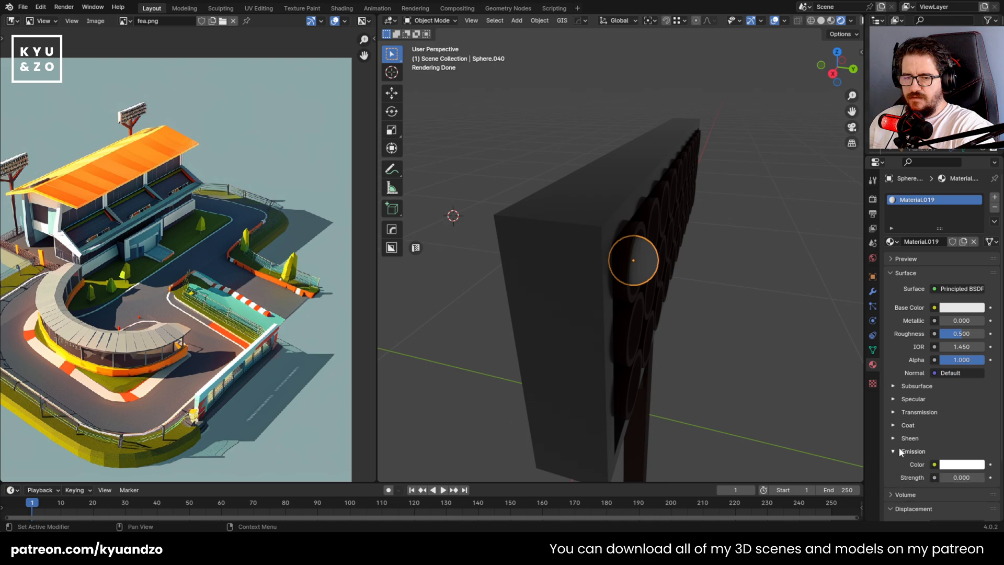
{"action": "scroll", "coordinate": [899, 447], "scroll_direction": "down", "scroll_amount": 3}
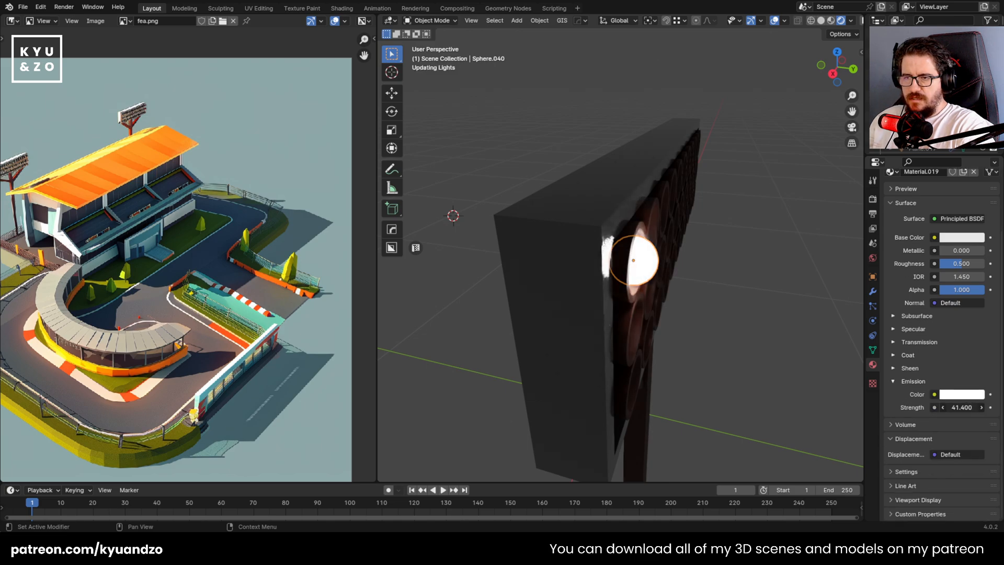
{"action": "left_click_drag", "start_coordinate": [963, 408], "coordinate": [983, 408]}
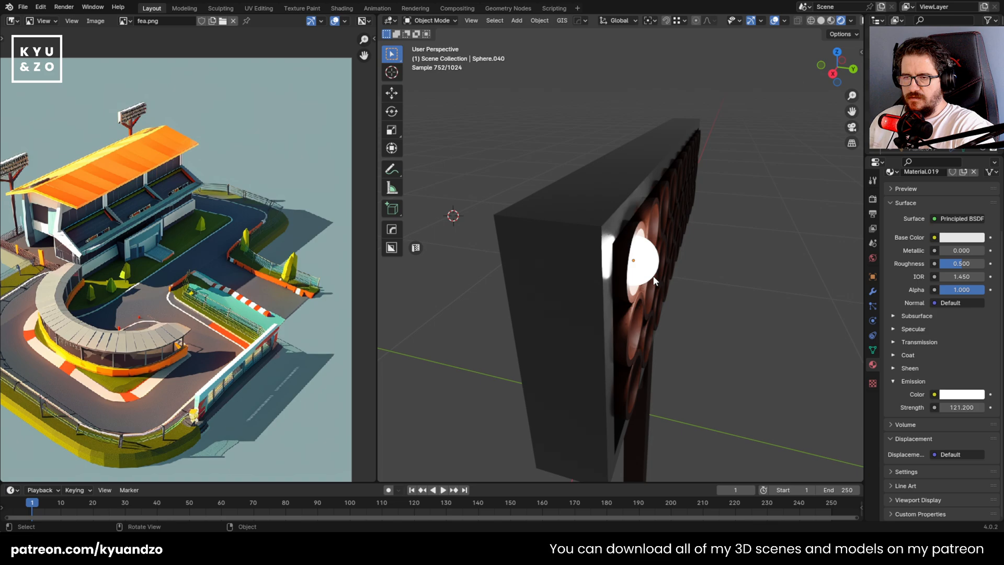
Duplicate the glowing sphere down the Z axis in steps of about 0.027 m to fill the first column's three lamps
{"action": "key", "text": "ctrl+KP_1"}
{"action": "key", "text": "KP_Decimal"}
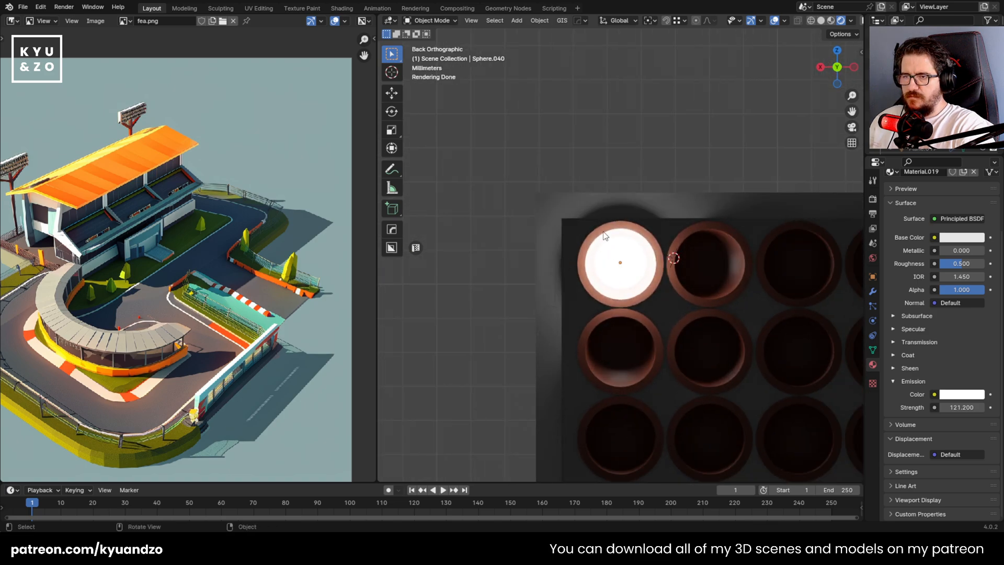
{"action": "middle_click_drag", "start_coordinate": [666, 188], "coordinate": [632, 183], "text": "shift"}
{"action": "key", "text": "g"}
{"action": "right_click", "coordinate": [695, 252]}
{"action": "middle_click_drag", "start_coordinate": [695, 252], "coordinate": [586, 235], "text": "shift"}
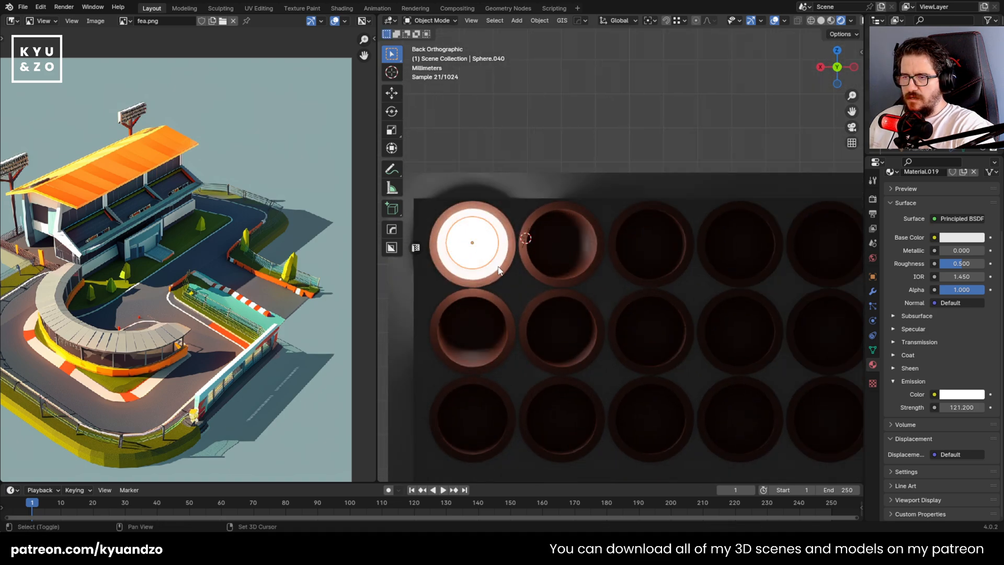
{"action": "middle_click_drag", "start_coordinate": [508, 297], "coordinate": [584, 189], "text": "shift"}
{"action": "key", "text": "shift+d"}
{"action": "key", "text": "z"}
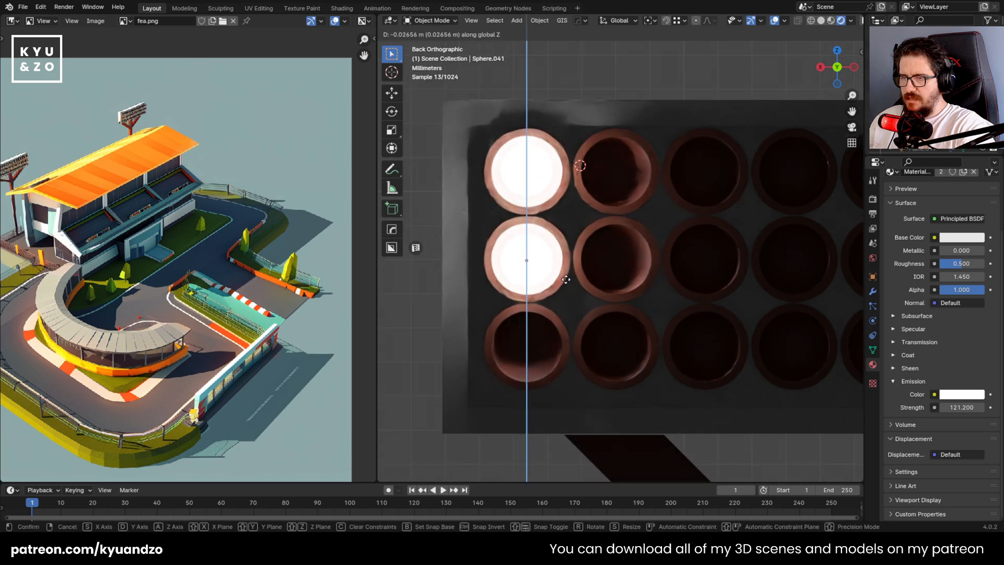
{"action": "left_click", "coordinate": [566, 278]}
{"action": "key", "text": "shift+r"}
{"action": "left_click", "coordinate": [537, 275], "text": "shift"}
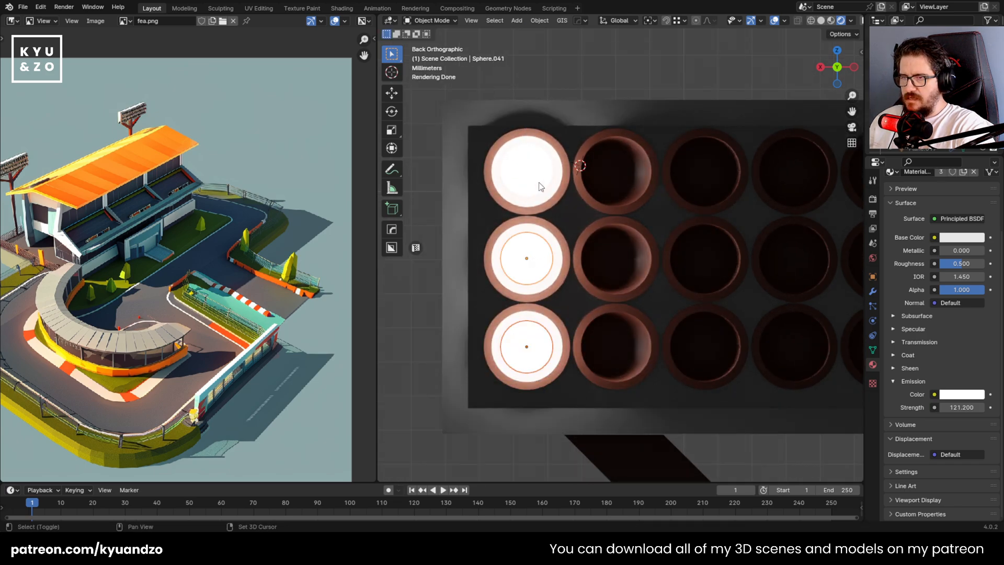
Duplicate the column of three glowing spheres about 0.027 m along X into the second column of lamps
{"action": "left_click", "coordinate": [538, 183], "text": "shift"}
{"action": "key", "text": "shift+d"}
{"action": "key", "text": "x"}
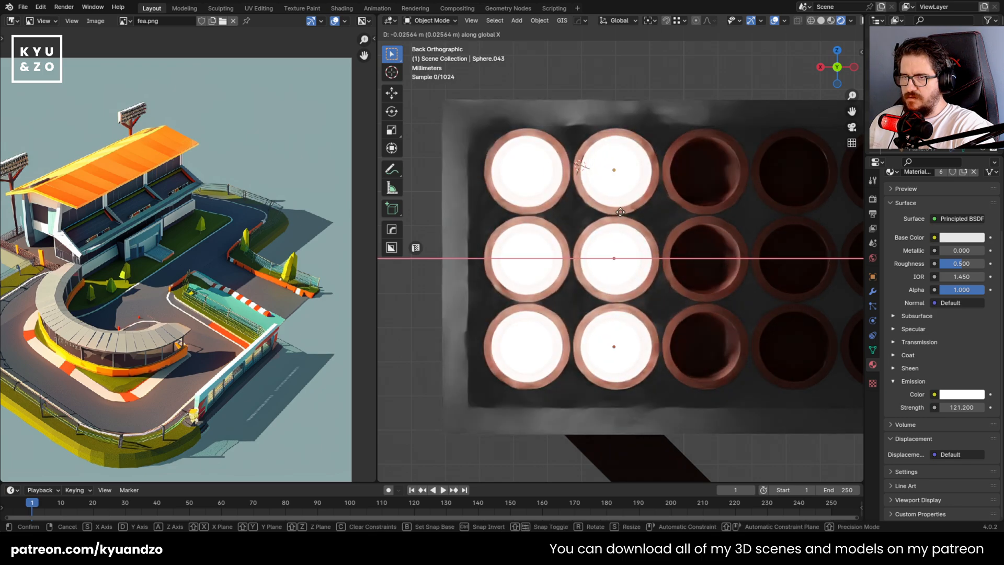
{"action": "left_click", "coordinate": [622, 212]}
Repeat the sphere column duplication across the housing until every remaining lamp column holds three glowing spheres
{"action": "scroll", "coordinate": [630, 224], "scroll_direction": "down", "scroll_amount": 6}
{"action": "key", "text": "shift+r"}
{"action": "key", "text": "shift+r"}
{"action": "key", "text": "shift+r"}
{"action": "key", "text": "shift+r"}
{"action": "key", "text": "shift+r"}
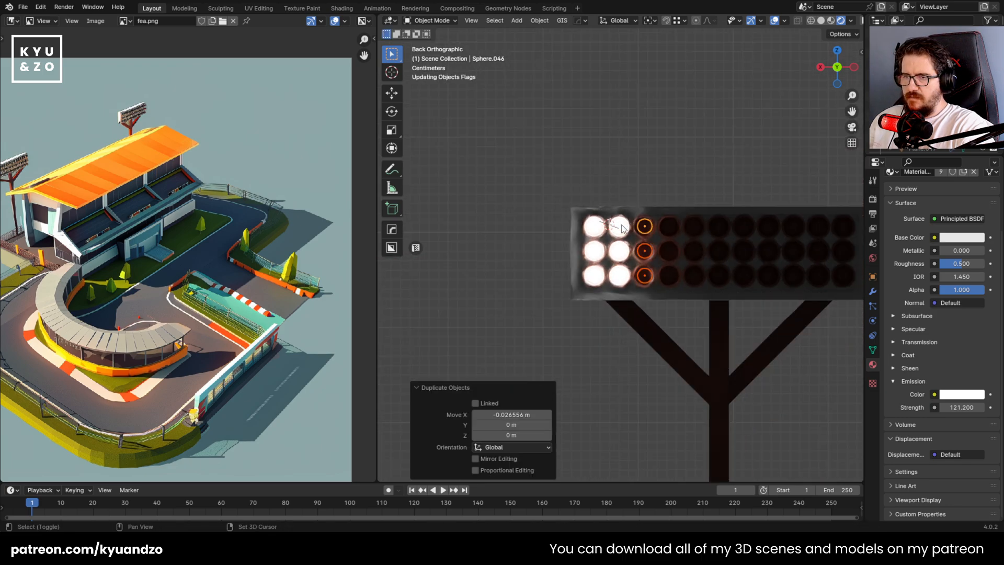
{"action": "key", "text": "shift+r"}
{"action": "key", "text": "shift+r"}
{"action": "key", "text": "shift+r"}
{"action": "key", "text": "shift+r"}
{"action": "middle_click_drag", "start_coordinate": [727, 222], "coordinate": [607, 206], "text": "shift"}
{"action": "left_click", "coordinate": [513, 182]}
Center the third column's three glowing spheres in their lamp sockets by moving them along X
{"action": "scroll", "coordinate": [580, 175], "scroll_direction": "up", "scroll_amount": 6}
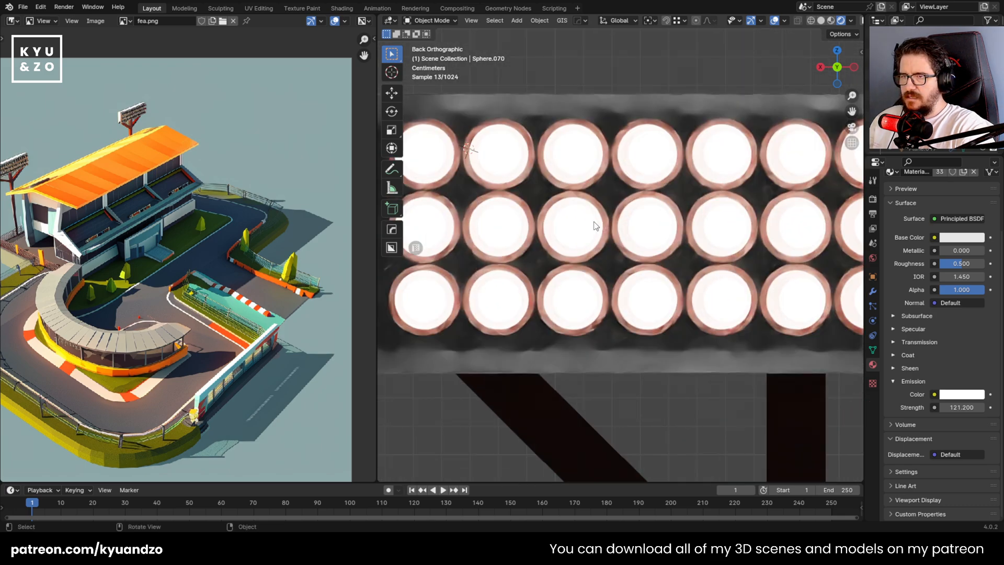
{"action": "left_click", "coordinate": [576, 157]}
{"action": "left_click", "coordinate": [574, 226], "text": "shift"}
{"action": "left_click", "coordinate": [573, 291], "text": "shift"}
{"action": "key", "text": "g"}
{"action": "key", "text": "x"}
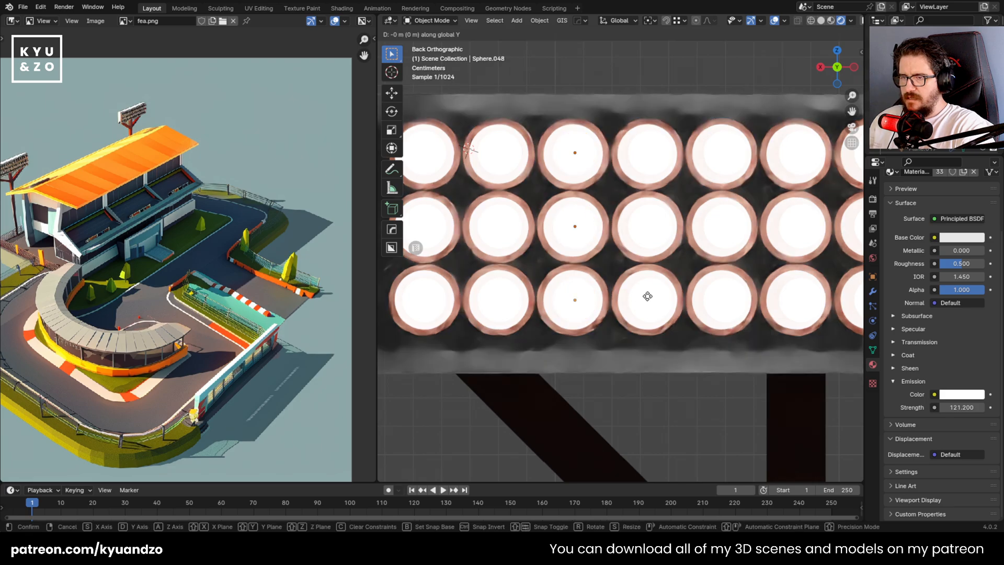
{"action": "left_click", "coordinate": [647, 296]}
In solid shading, center the fourth column's three spheres in their sockets by moving them about 0.0011 m along X
{"action": "left_click", "coordinate": [649, 298]}
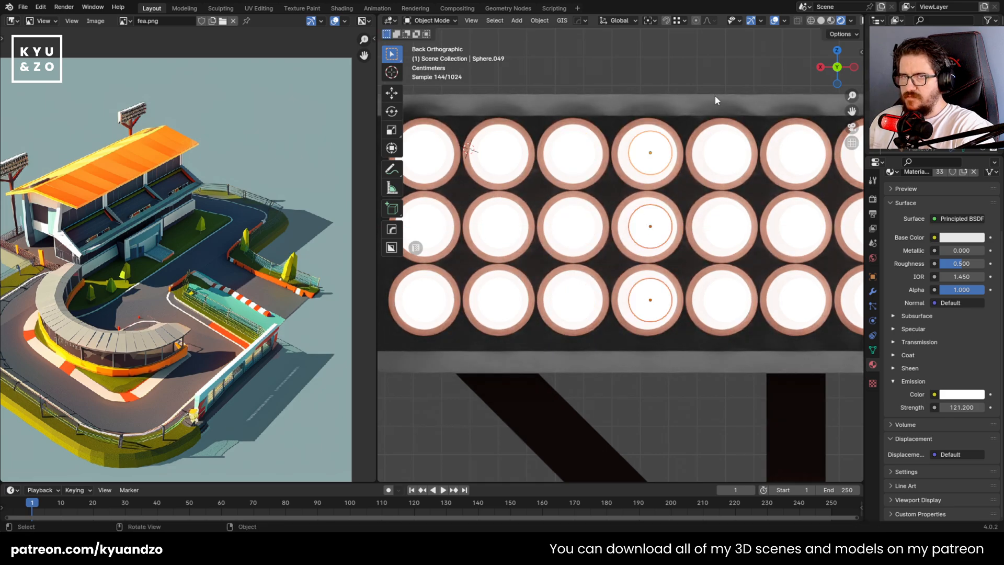
{"action": "left_click", "coordinate": [822, 21]}
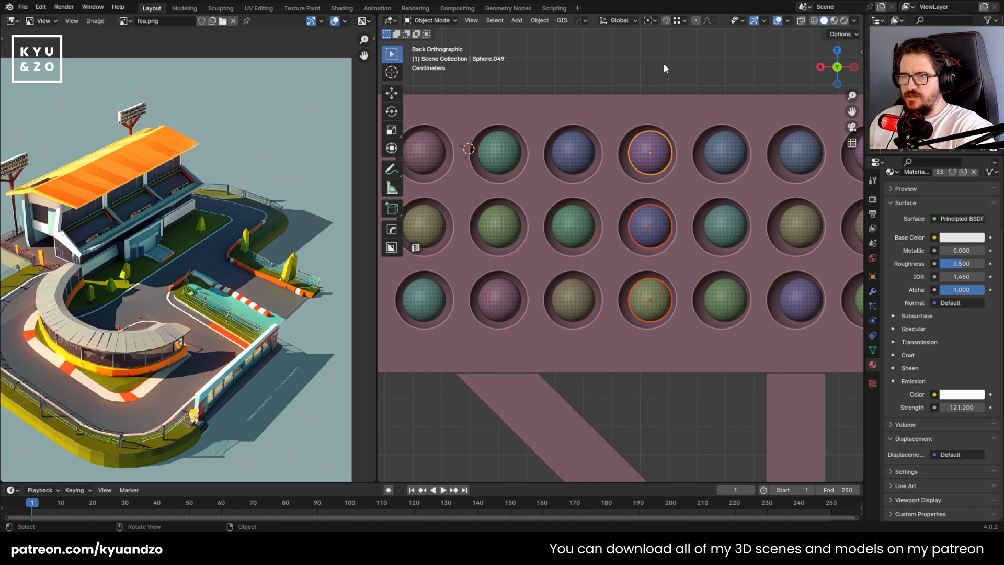
{"action": "left_click", "coordinate": [648, 311], "text": "shift"}
{"action": "key", "text": "g"}
{"action": "key", "text": "y"}
{"action": "left_click", "coordinate": [694, 268]}
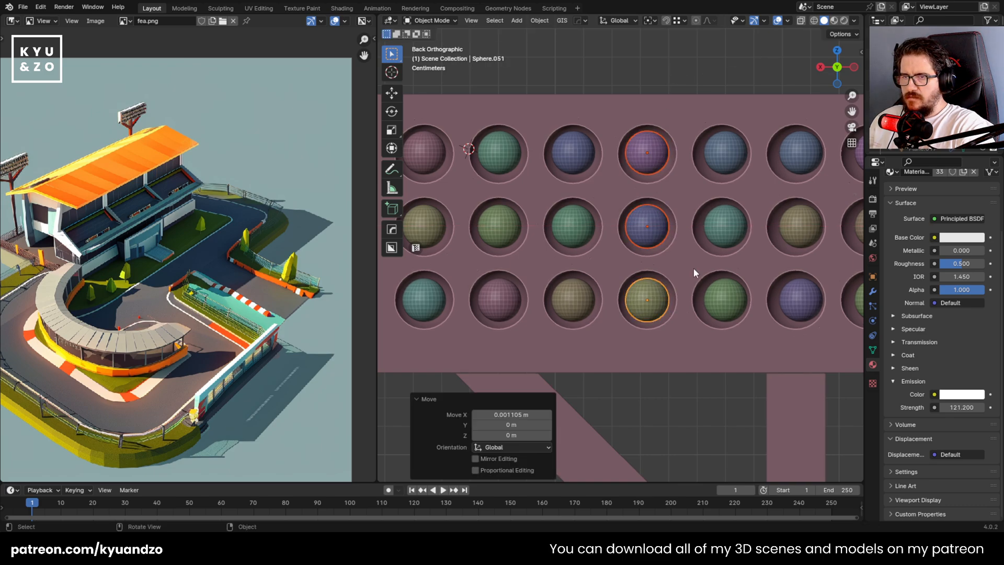
{"action": "key", "text": "g"}
{"action": "key", "text": "y"}
{"action": "left_click", "coordinate": [697, 263]}
Shift the fifth column's three spheres about 0.0011 m along X to center them in their sockets
{"action": "middle_click_drag", "start_coordinate": [696, 261], "coordinate": [572, 268], "text": "shift"}
{"action": "left_click", "coordinate": [582, 184]}
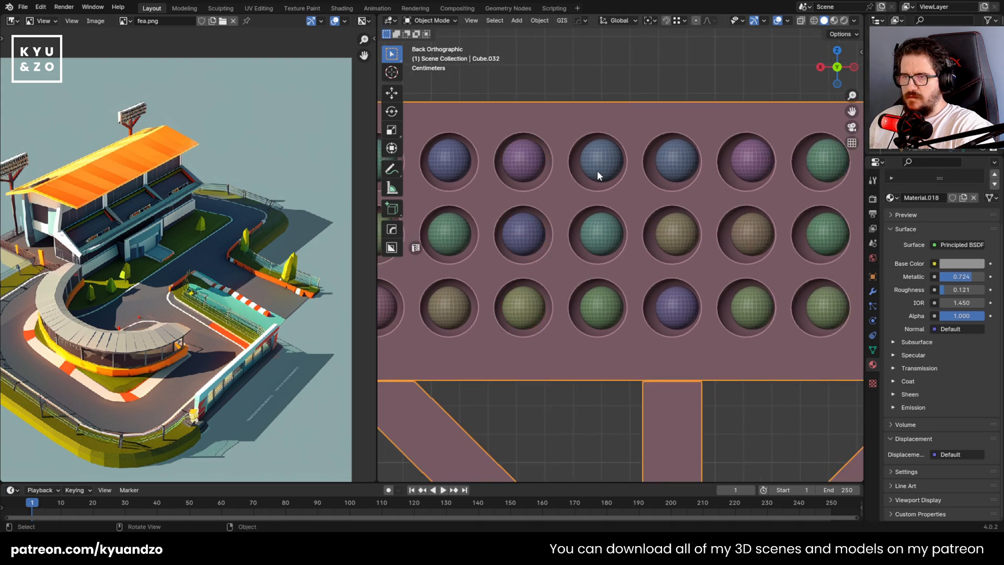
{"action": "left_click", "coordinate": [598, 170]}
{"action": "left_click", "coordinate": [603, 235], "text": "shift"}
{"action": "left_click", "coordinate": [608, 300], "text": "shift"}
{"action": "key", "text": "g"}
{"action": "key", "text": "s"}
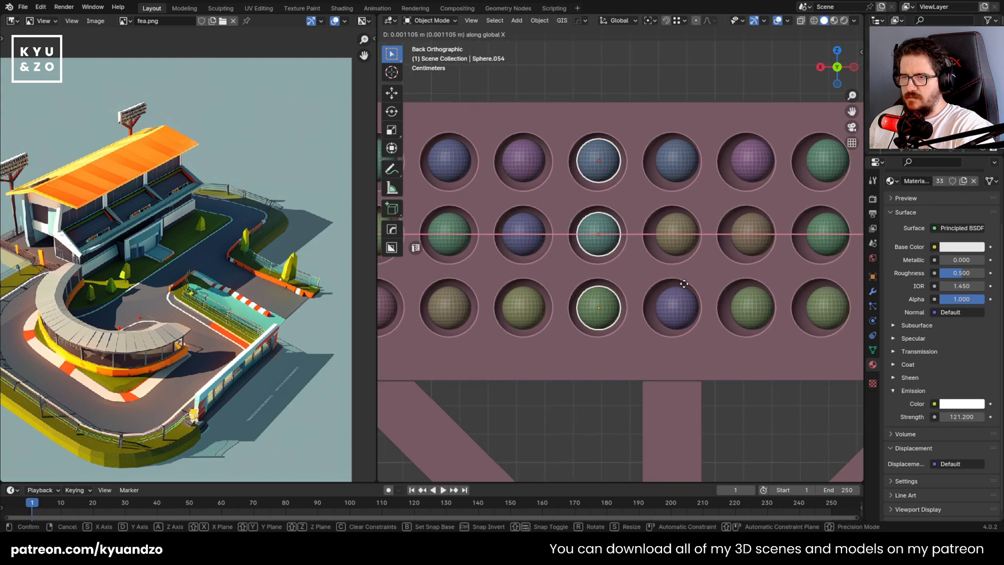
{"action": "left_click", "coordinate": [684, 284]}
Shift the sixth column's three spheres about 0.0018 m along X to center them in their sockets
{"action": "left_click", "coordinate": [682, 230]}
{"action": "left_click", "coordinate": [682, 162], "text": "shift"}
{"action": "key", "text": "g"}
{"action": "key", "text": "x"}
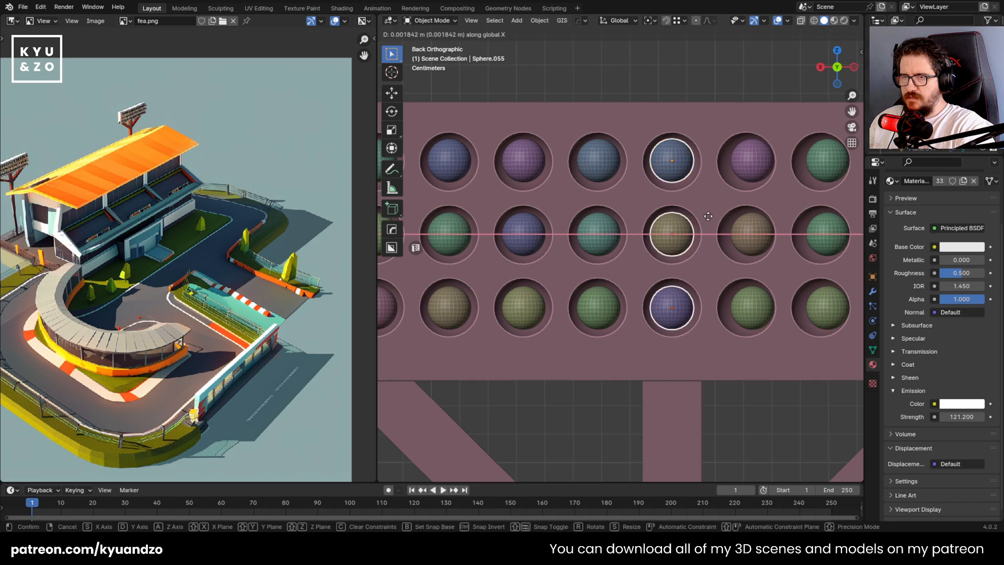
{"action": "left_click", "coordinate": [708, 209]}
Center the seventh column's three spheres in their sockets by moving them along X
{"action": "middle_click_drag", "start_coordinate": [707, 200], "coordinate": [530, 210], "text": "shift"}
{"action": "left_click", "coordinate": [575, 170]}
{"action": "left_click", "coordinate": [573, 242], "text": "shift"}
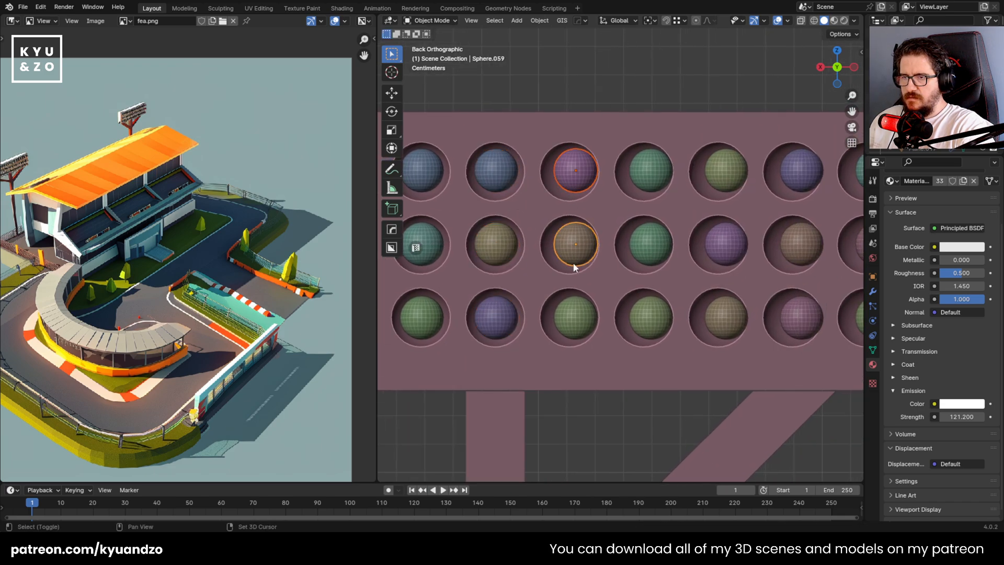
{"action": "left_click", "coordinate": [575, 317], "text": "shift"}
{"action": "key", "text": "g"}
{"action": "key", "text": "y"}
{"action": "left_click", "coordinate": [629, 304]}
Shift the eighth column's three spheres about 0.0022 m along X to center them in their sockets
{"action": "left_click", "coordinate": [654, 241]}
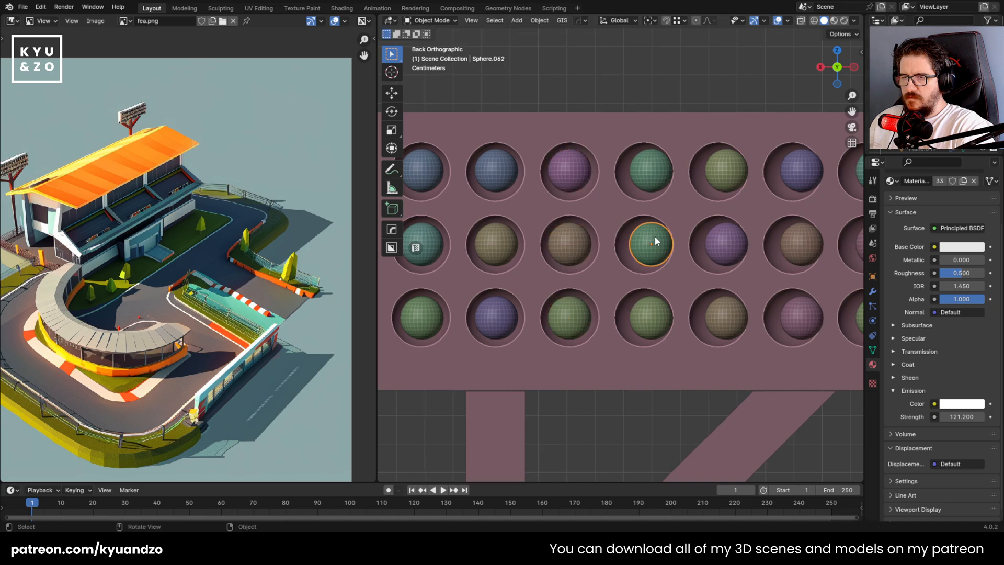
{"action": "left_click", "coordinate": [643, 331], "text": "shift"}
{"action": "key", "text": "g"}
{"action": "key", "text": "y"}
{"action": "key", "text": "x"}
{"action": "left_click", "coordinate": [703, 294]}
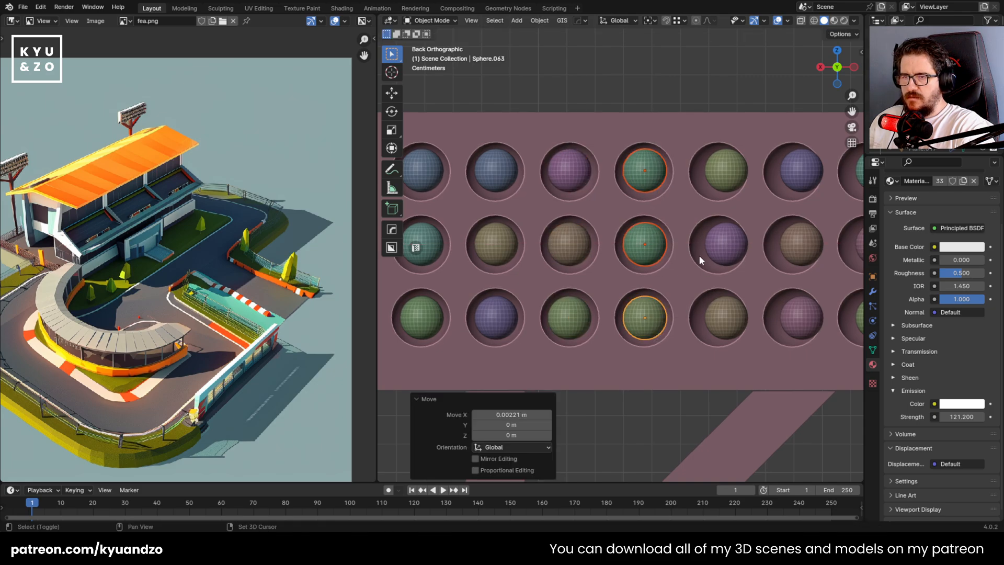
Shift the ninth column's three spheres about 0.0026 m along X to center them in their sockets
{"action": "middle_click_drag", "start_coordinate": [698, 255], "coordinate": [602, 270], "text": "shift"}
{"action": "left_click", "coordinate": [615, 195]}
{"action": "left_click", "coordinate": [624, 333], "text": "shift"}
{"action": "key", "text": "g"}
{"action": "key", "text": "y"}
{"action": "key", "text": "x"}
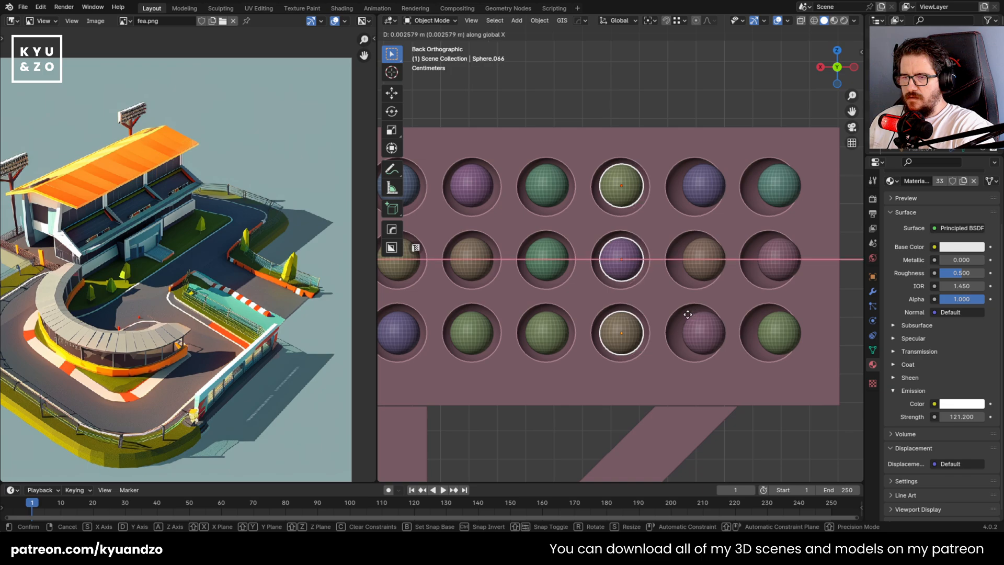
{"action": "left_click", "coordinate": [691, 314]}
Shift the tenth column's three spheres about 0.0031 m along X to center them in their sockets
{"action": "left_click", "coordinate": [704, 257]}
{"action": "left_click", "coordinate": [700, 325], "text": "shift"}
{"action": "left_click", "coordinate": [683, 198], "text": "shift"}
{"action": "key", "text": "g"}
{"action": "key", "text": "x"}
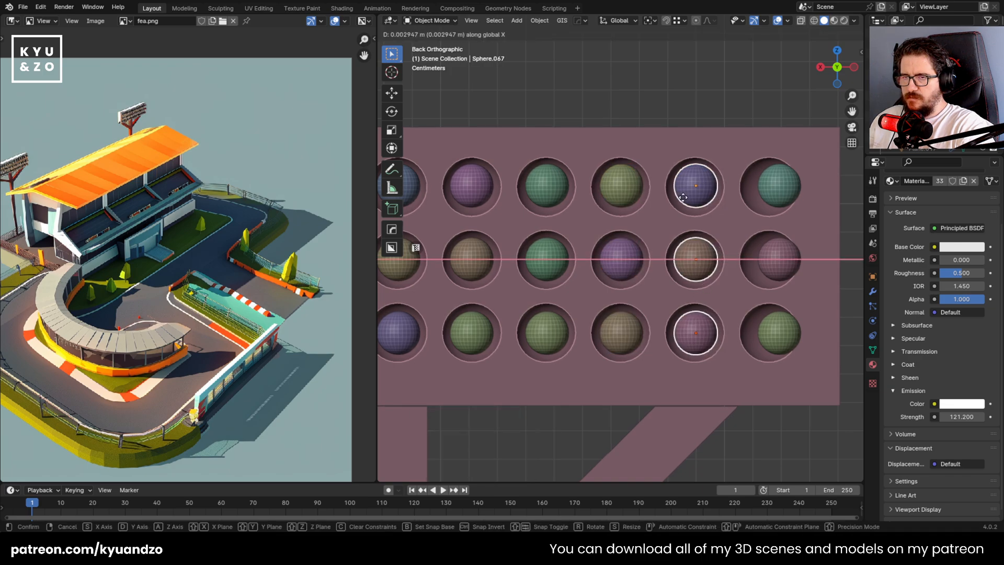
{"action": "left_click", "coordinate": [682, 197]}
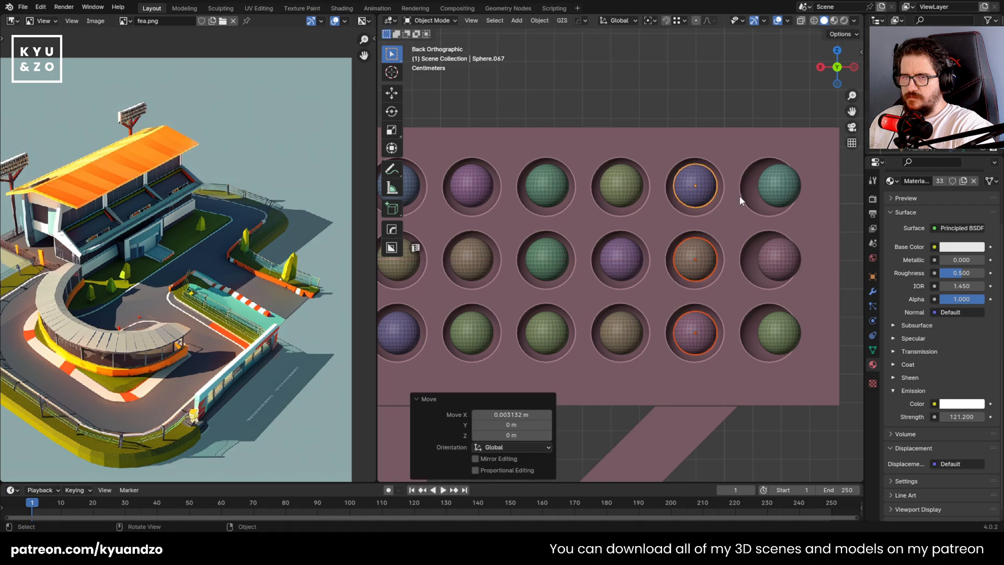
Shift the last column's three spheres about 0.0035 m along X into their sockets and save the file
{"action": "left_click", "coordinate": [769, 191]}
{"action": "left_click", "coordinate": [775, 332], "text": "shift"}
{"action": "key", "text": "g"}
{"action": "key", "text": "x"}
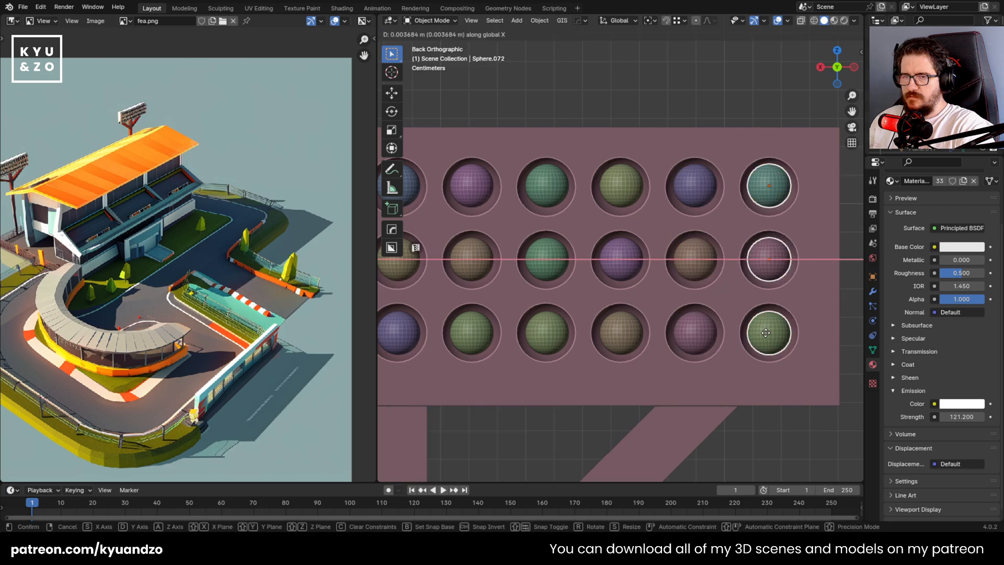
{"action": "left_click", "coordinate": [769, 329]}
{"action": "scroll", "coordinate": [647, 272], "scroll_direction": "down", "scroll_amount": 3}
{"action": "key", "text": "ctrl+s"}
Examine the whole floodlight and its glowing lamps from several angles in rendered shading
{"action": "middle_click_drag", "start_coordinate": [538, 239], "coordinate": [613, 251], "text": "shift"}
{"action": "middle_click_drag", "start_coordinate": [613, 251], "coordinate": [622, 260]}
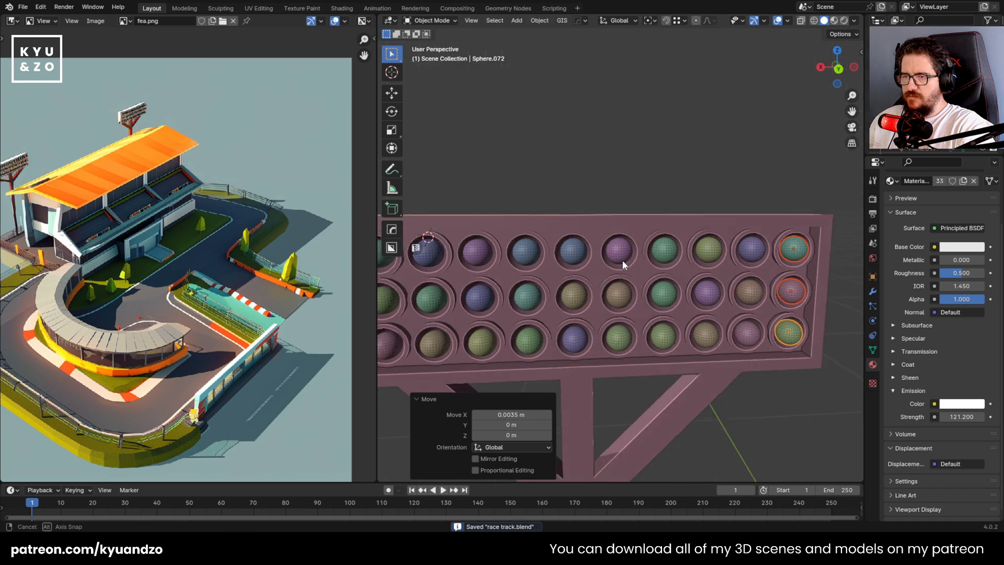
{"action": "scroll", "coordinate": [622, 260], "scroll_direction": "down", "scroll_amount": 5}
{"action": "left_click", "coordinate": [545, 229]}
{"action": "middle_click_drag", "start_coordinate": [545, 228], "coordinate": [574, 236], "text": "shift"}
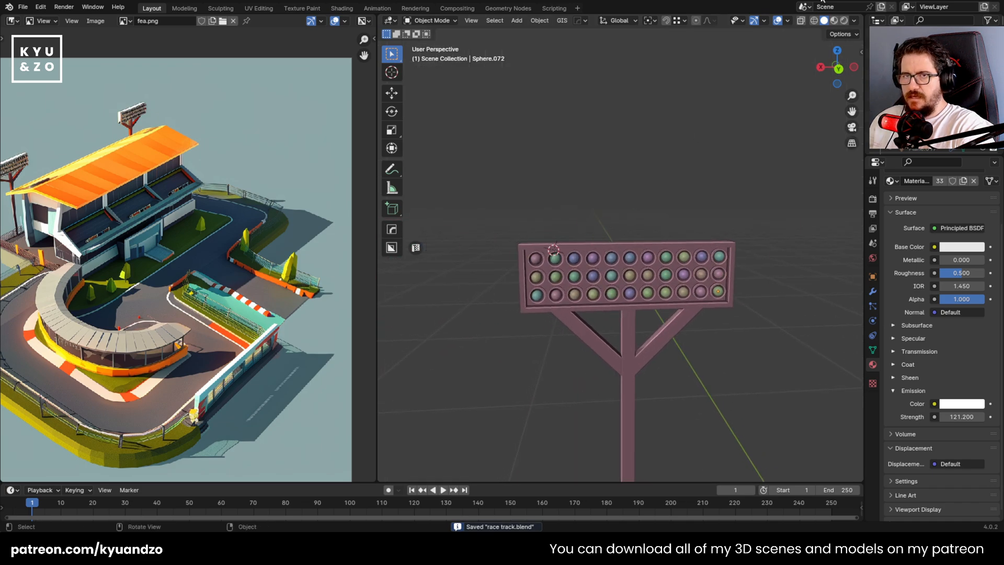
{"action": "left_click", "coordinate": [843, 22]}
{"action": "scroll", "coordinate": [560, 230], "scroll_direction": "down", "scroll_amount": 5}
{"action": "scroll", "coordinate": [552, 270], "scroll_direction": "up", "scroll_amount": 7}
{"action": "middle_click_drag", "start_coordinate": [552, 272], "coordinate": [655, 296]}
{"action": "scroll", "coordinate": [655, 296], "scroll_direction": "down", "scroll_amount": 4}
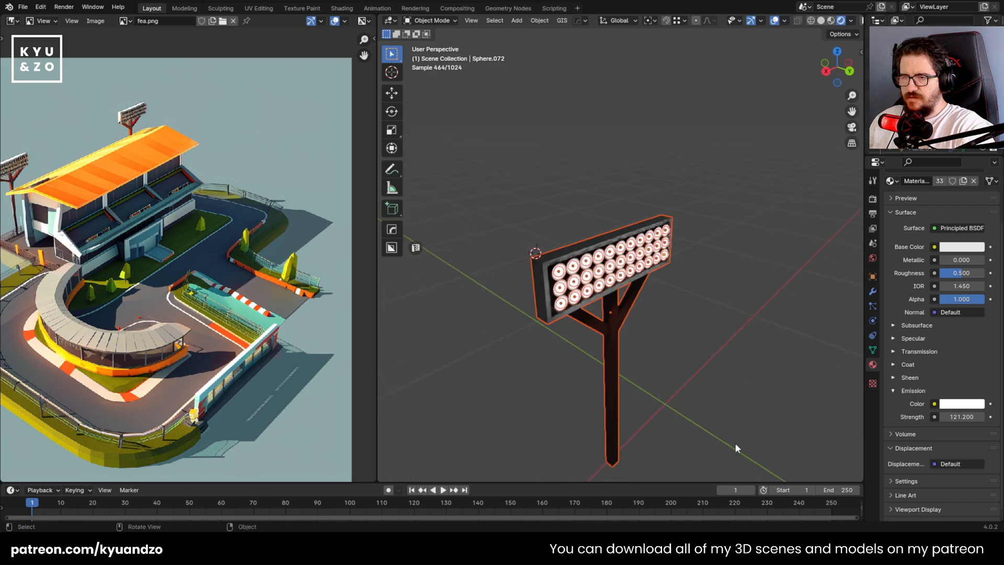
Move the floodlight post, housing and all lamp spheres into a new collection named "spotlight"
{"action": "middle_click_drag", "start_coordinate": [626, 291], "coordinate": [585, 261]}
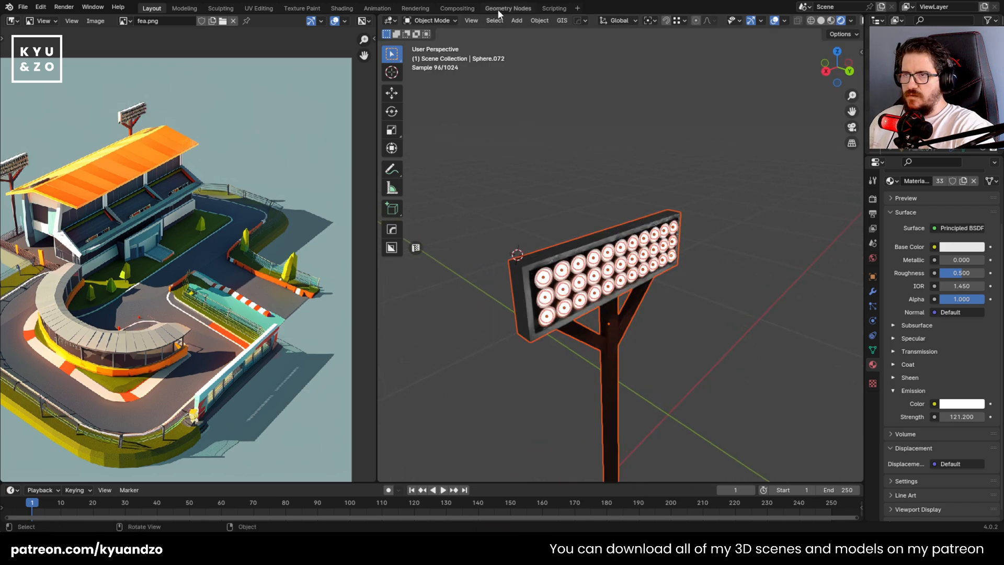
{"action": "left_click", "coordinate": [539, 20]}
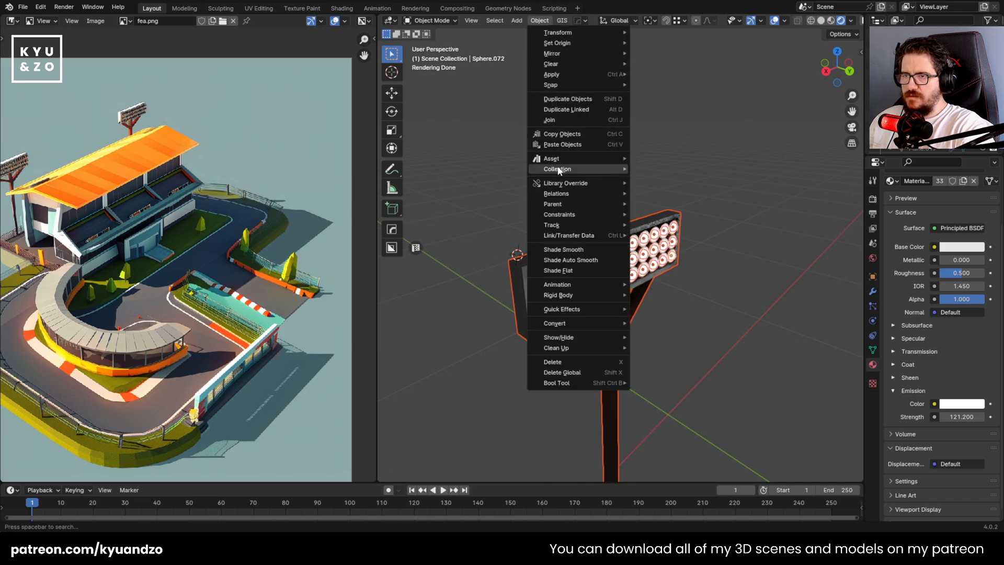
{"action": "mouse_move", "coordinate": [558, 171]}
{"action": "left_click", "coordinate": [714, 171]}
{"action": "left_click", "coordinate": [695, 170]}
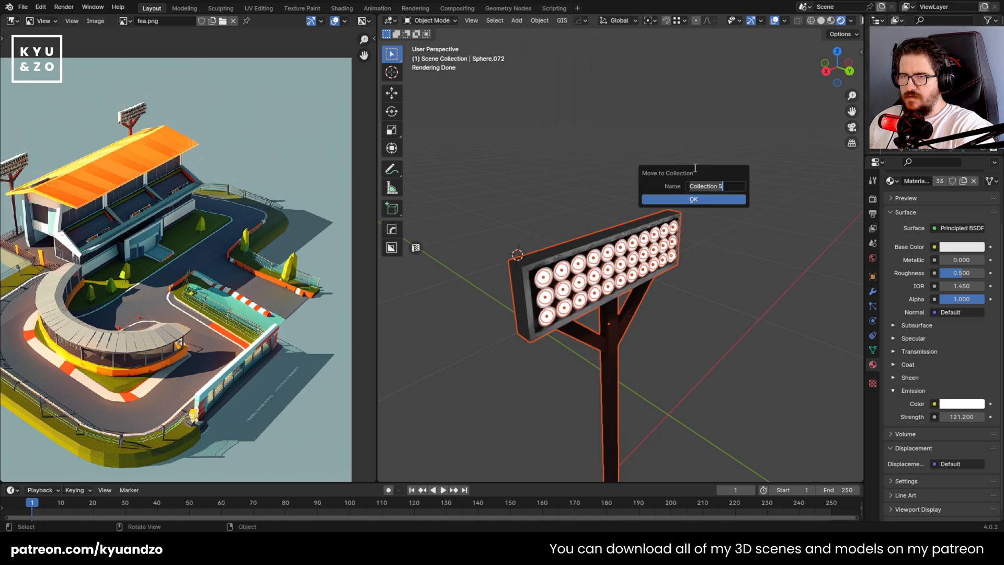
{"action": "type", "text": "spotlight"}
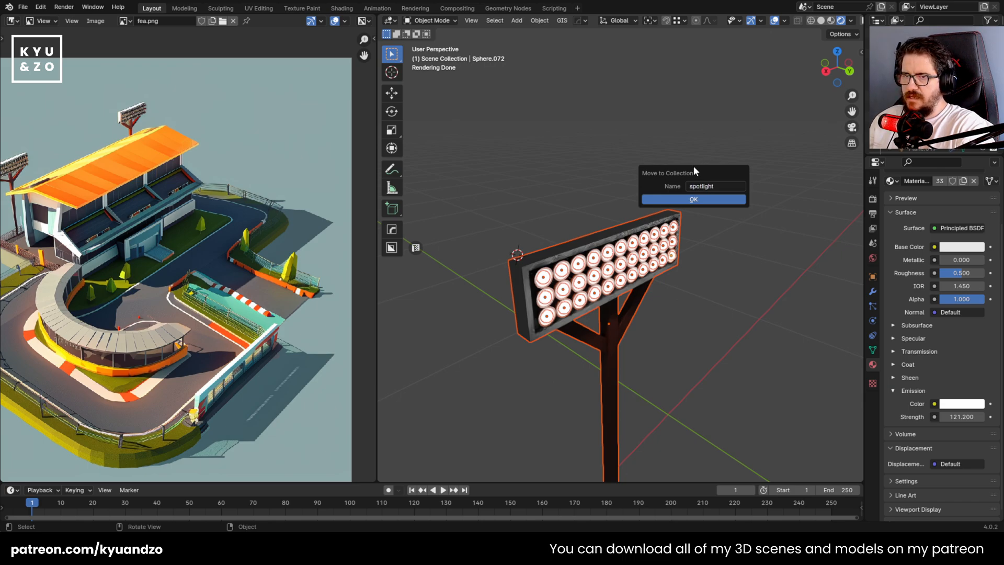
{"action": "left_click", "coordinate": [691, 199]}
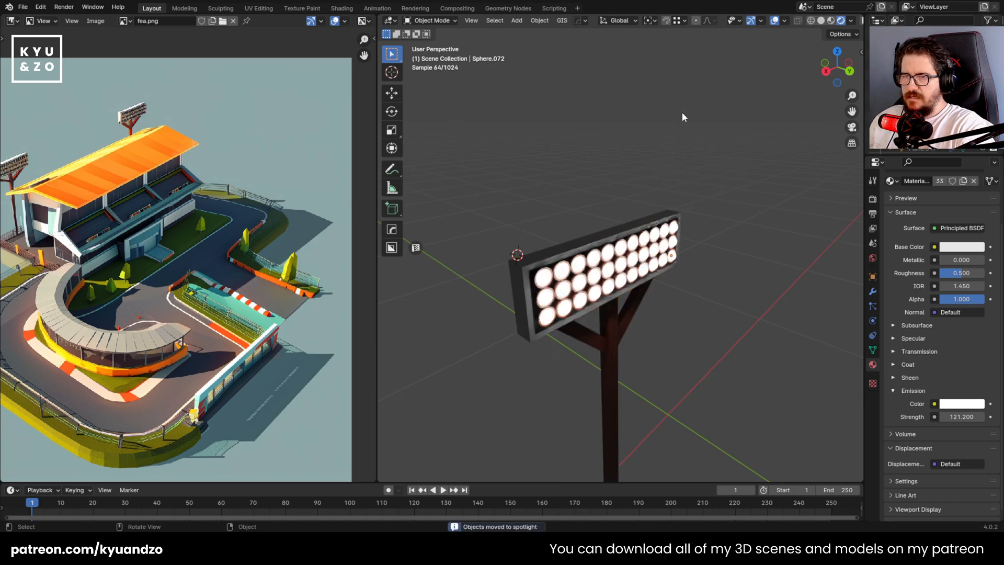
Return from local view to the full scene and select every object in the floodlight's collection
{"action": "key", "text": "KP_Divide"}
{"action": "left_click", "coordinate": [522, 124]}
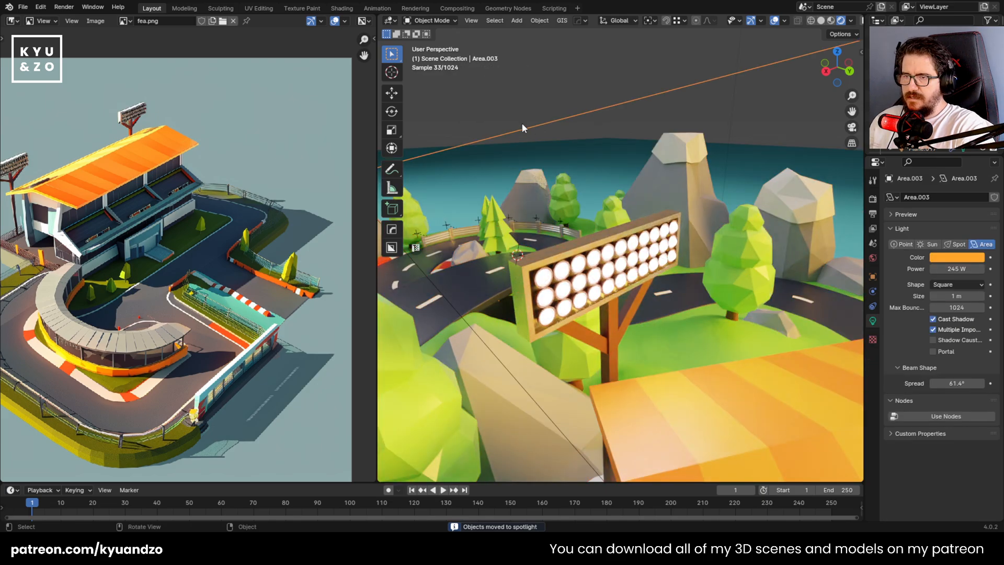
{"action": "left_click", "coordinate": [569, 296]}
{"action": "scroll", "coordinate": [569, 296], "scroll_direction": "down", "scroll_amount": 9}
{"action": "scroll", "coordinate": [590, 287], "scroll_direction": "up", "scroll_amount": 8}
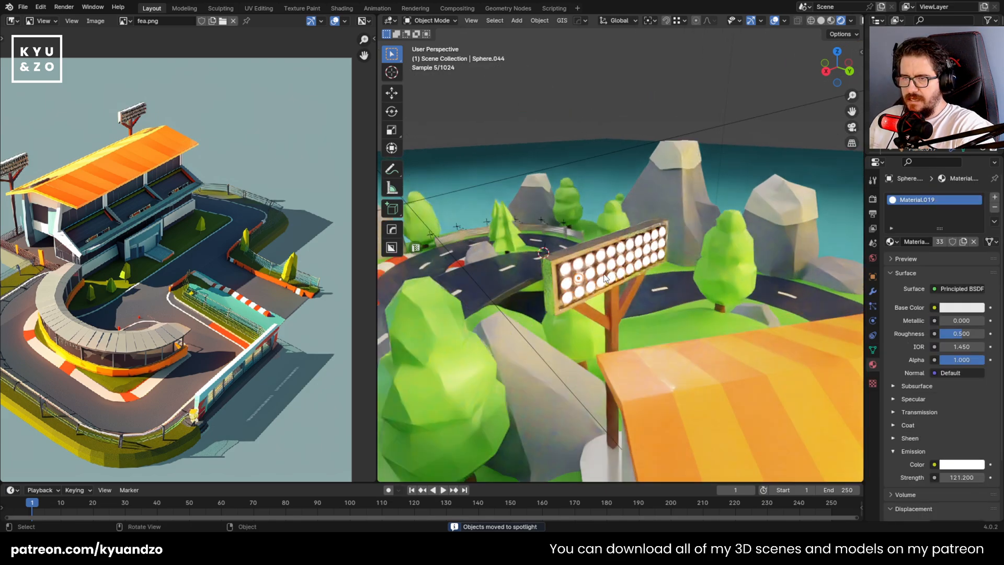
{"action": "key", "text": "shift+g"}
{"action": "left_click", "coordinate": [573, 332]}
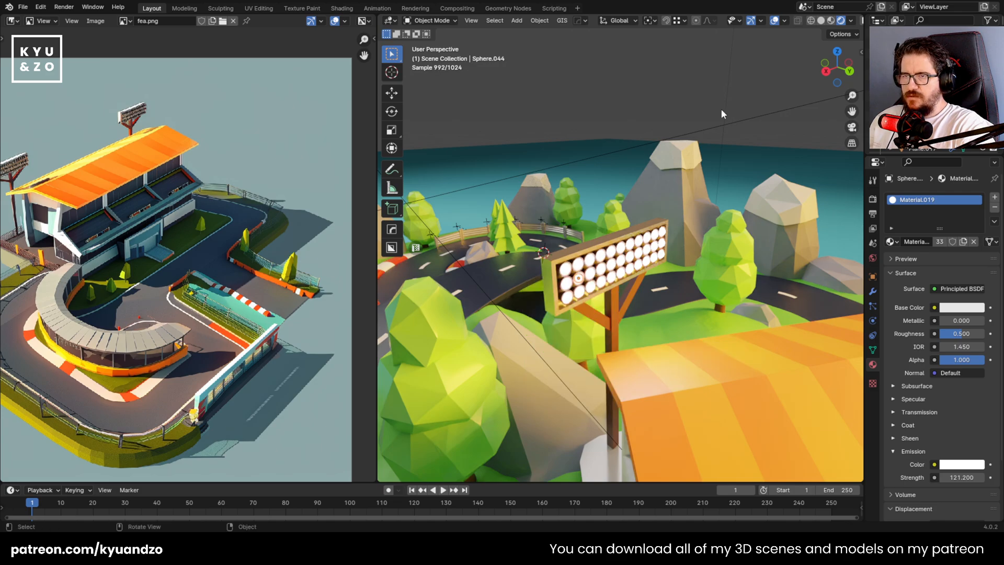
{"action": "key", "text": "shift+g"}
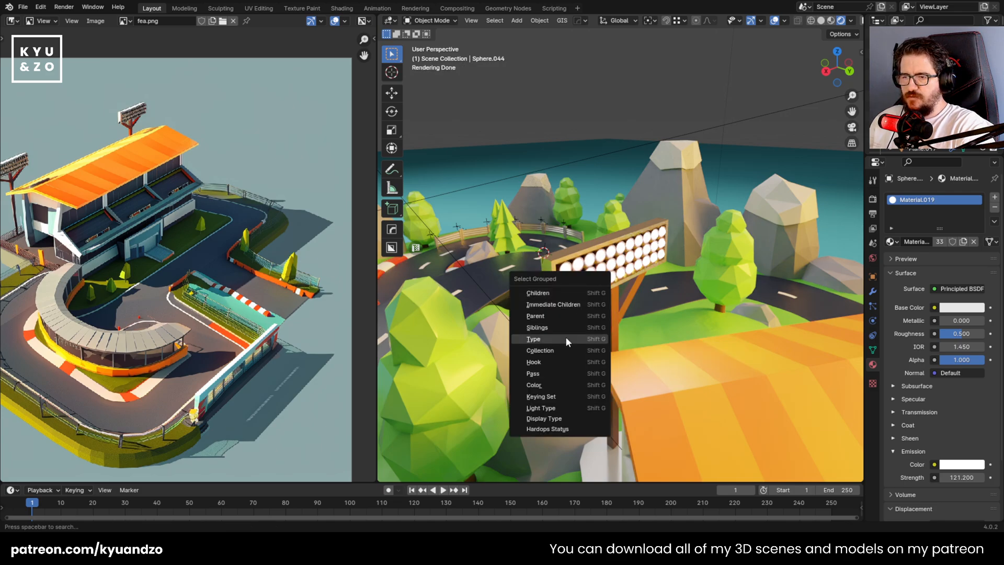
{"action": "left_click", "coordinate": [553, 354]}
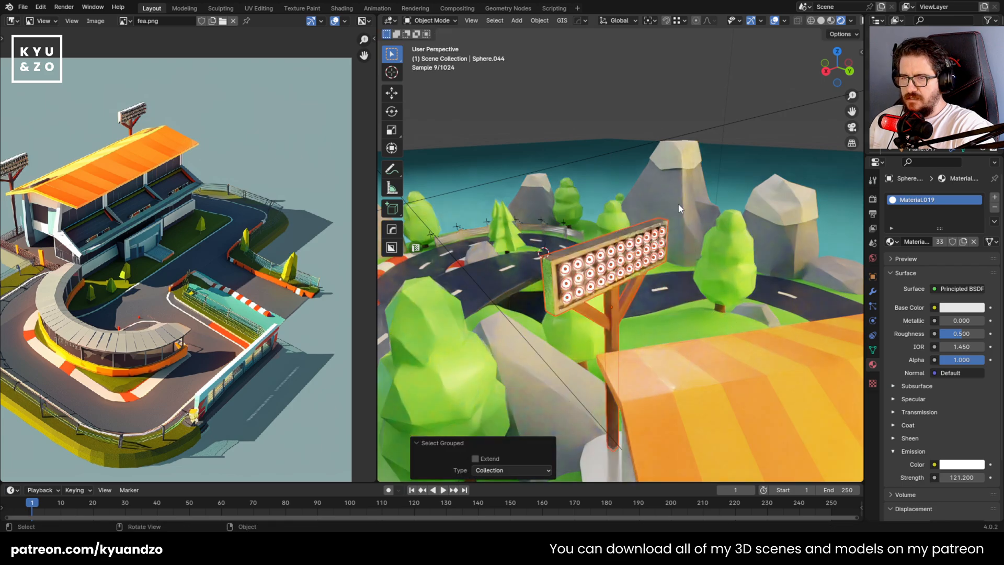
Rotate the selected floodlight about -34.1° around the Z axis to line it up with the grandstand roof
{"action": "middle_click_drag", "start_coordinate": [648, 224], "coordinate": [671, 309]}
{"action": "key", "text": "r"}
{"action": "key", "text": "z"}
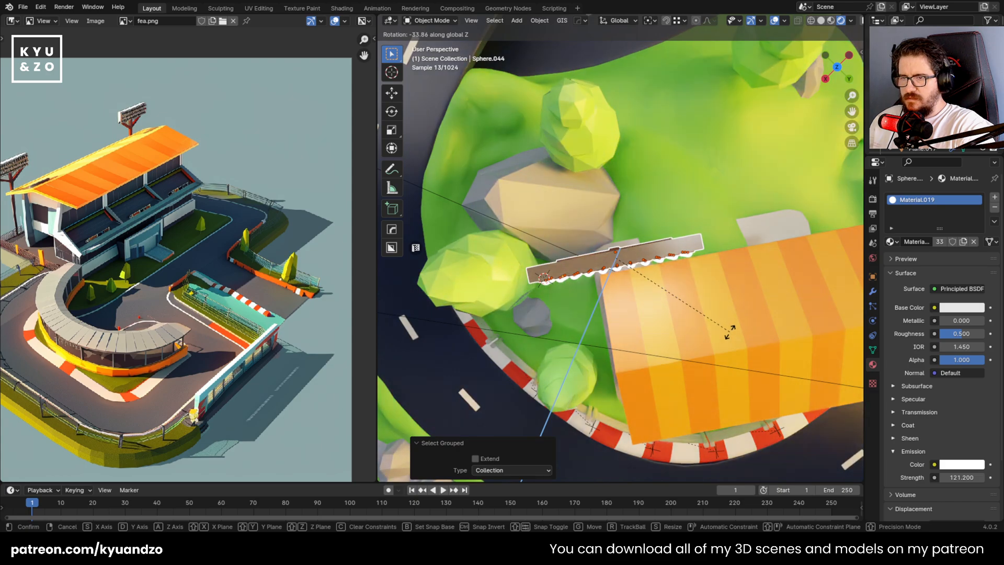
{"action": "left_click", "coordinate": [729, 330]}
Duplicate the floodlight about 0.427 m along its local X axis, toward the far end of the grandstand roof
{"action": "middle_click_drag", "start_coordinate": [644, 212], "coordinate": [542, 177]}
{"action": "key", "text": "shift+d"}
{"action": "key", "text": "x"}
{"action": "key", "text": "x"}
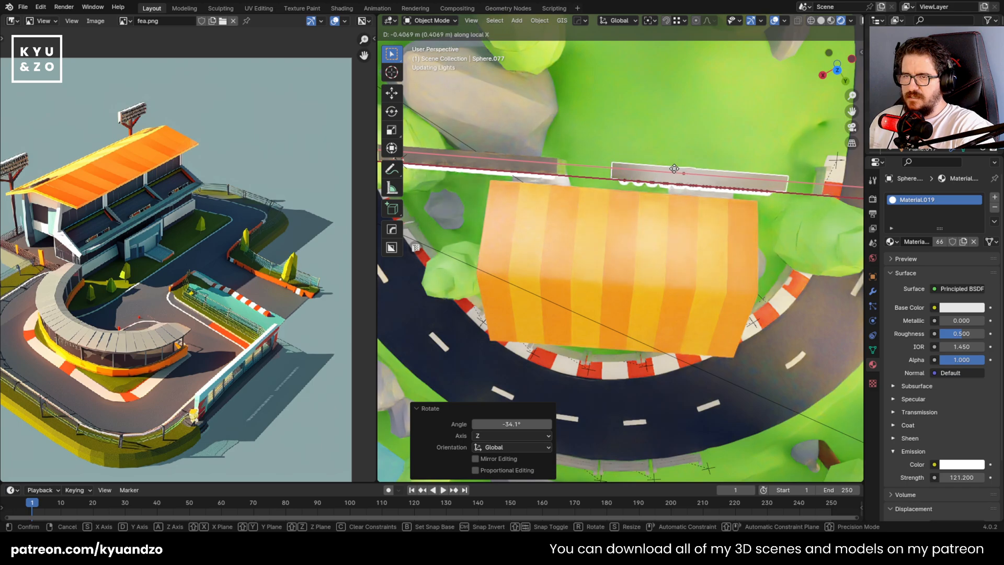
{"action": "left_click", "coordinate": [679, 169]}
{"action": "middle_click_drag", "start_coordinate": [683, 169], "coordinate": [598, 140]}
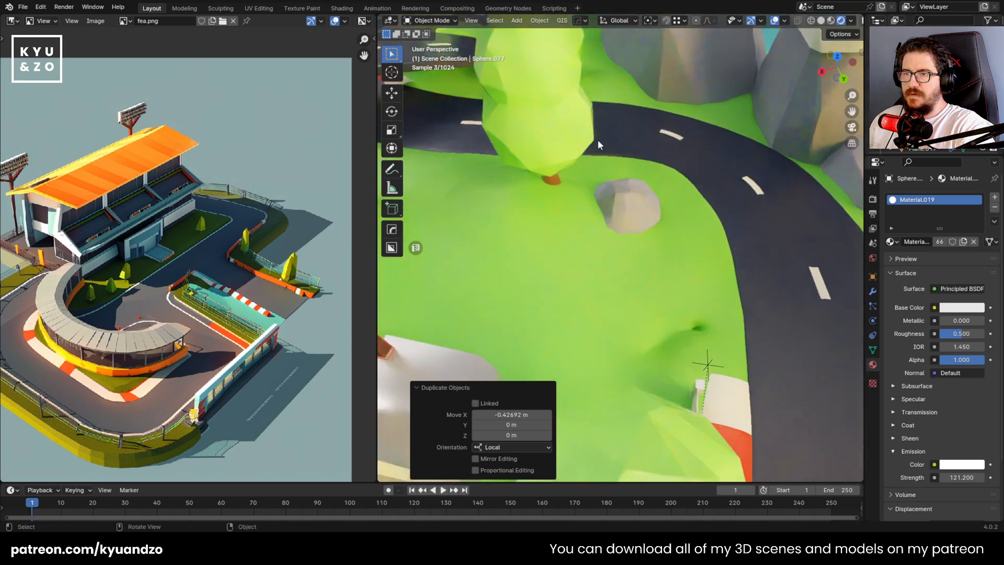
{"action": "scroll", "coordinate": [661, 139], "scroll_direction": "down", "scroll_amount": 7}
{"action": "middle_click_drag", "start_coordinate": [427, 161], "coordinate": [501, 181], "text": "shift"}
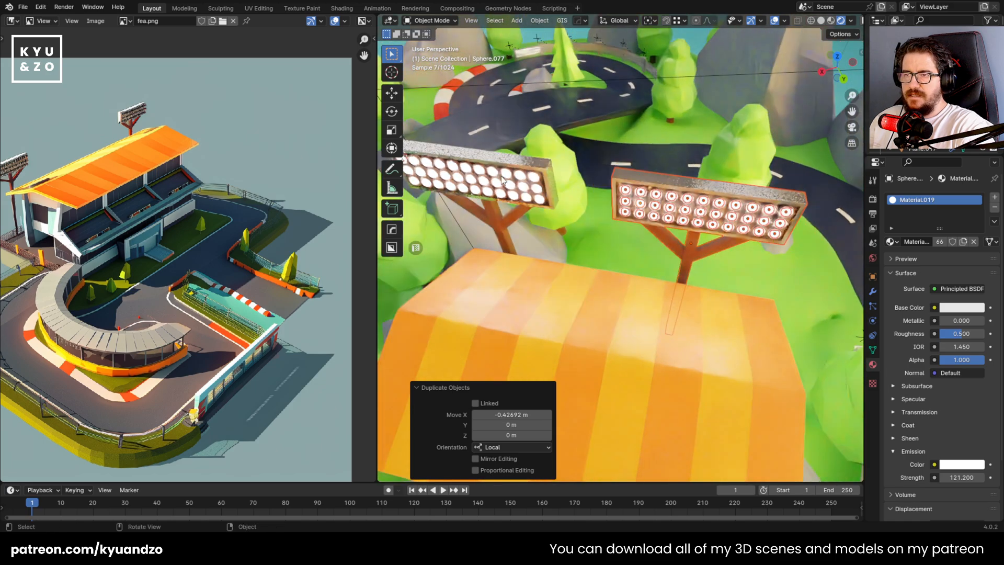
{"action": "left_click", "coordinate": [532, 184]}
{"action": "key", "text": "shift+g"}
{"action": "left_click", "coordinate": [531, 183]}
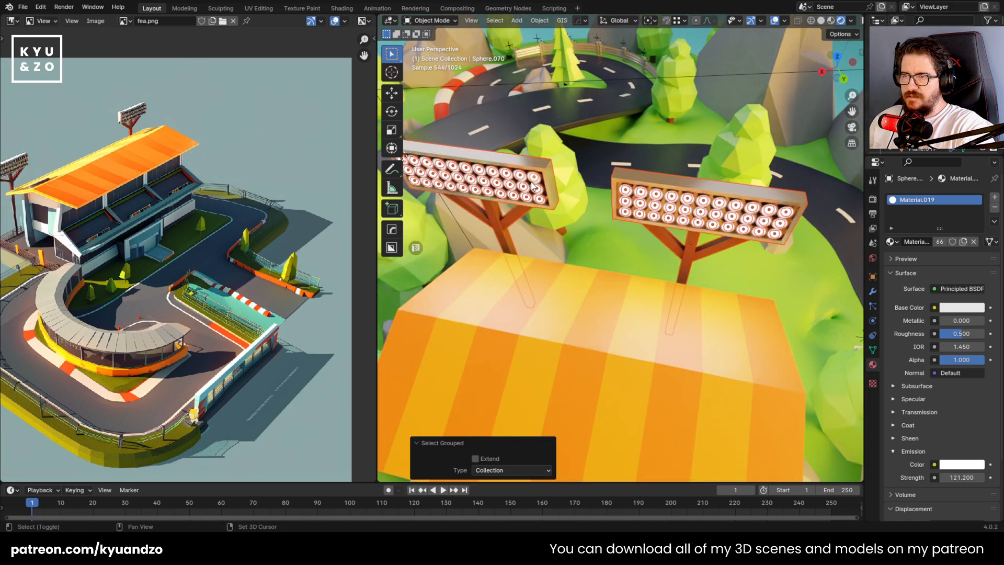
{"action": "key", "text": "g"}
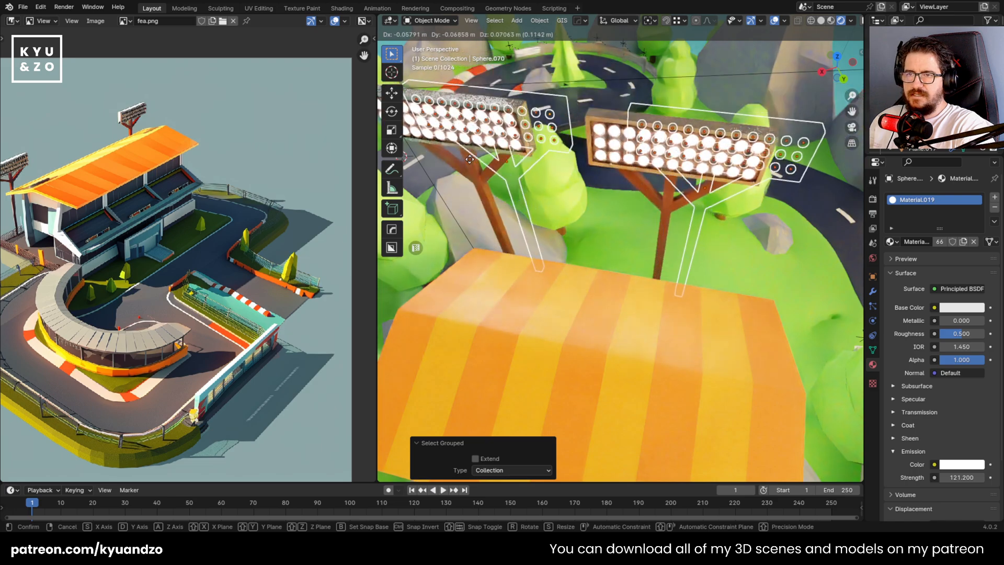
{"action": "right_click", "coordinate": [567, 192]}
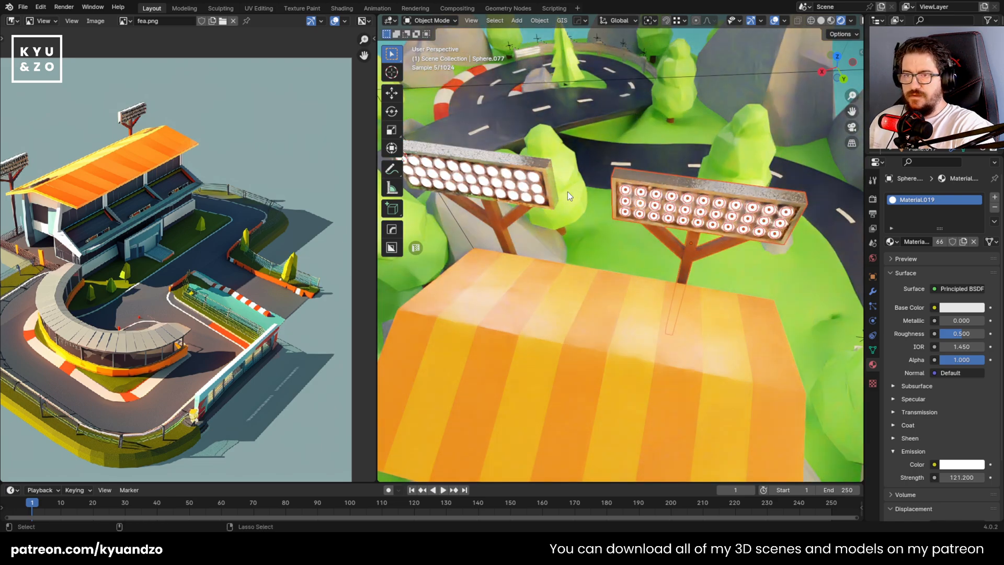
Move all objects of the duplicated floodlight into a new collection named "spotlight 2"
{"action": "key", "text": "shift+d"}
{"action": "left_click", "coordinate": [546, 167]}
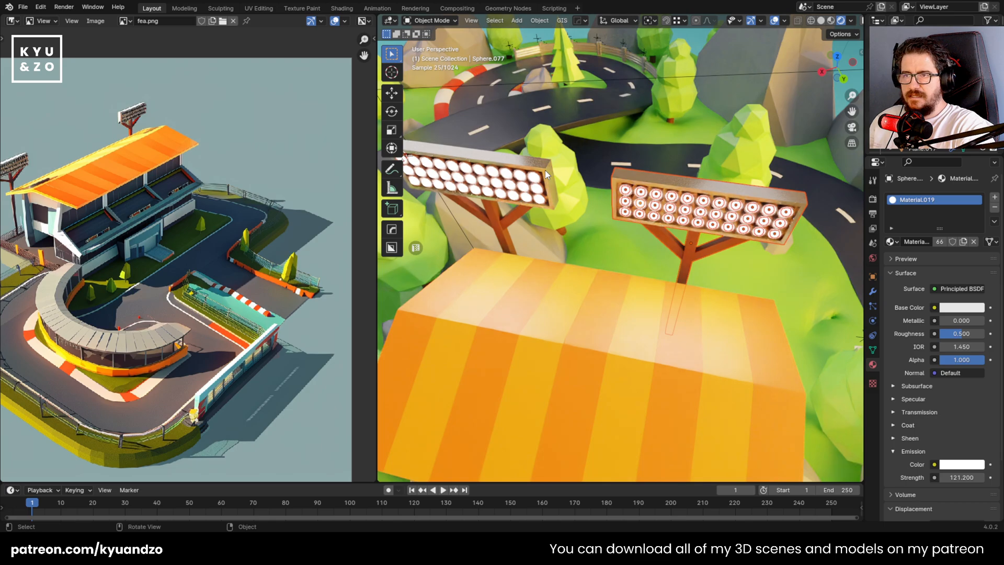
{"action": "left_click", "coordinate": [540, 20]}
{"action": "mouse_move", "coordinate": [604, 169]}
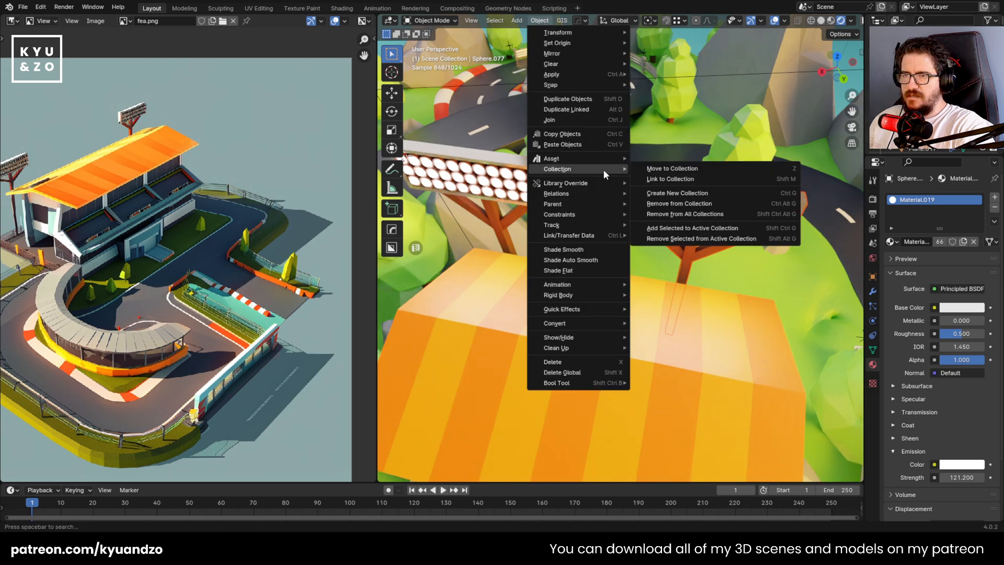
{"action": "left_click", "coordinate": [692, 170]}
{"action": "left_click", "coordinate": [692, 169]}
{"action": "type", "text": "spotlight 2"}
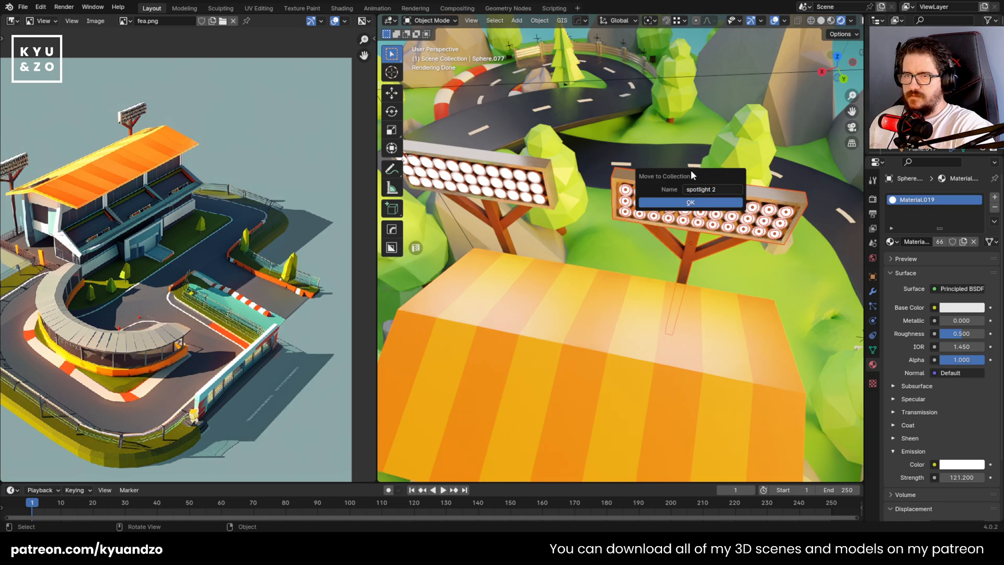
{"action": "key", "text": "Return"}
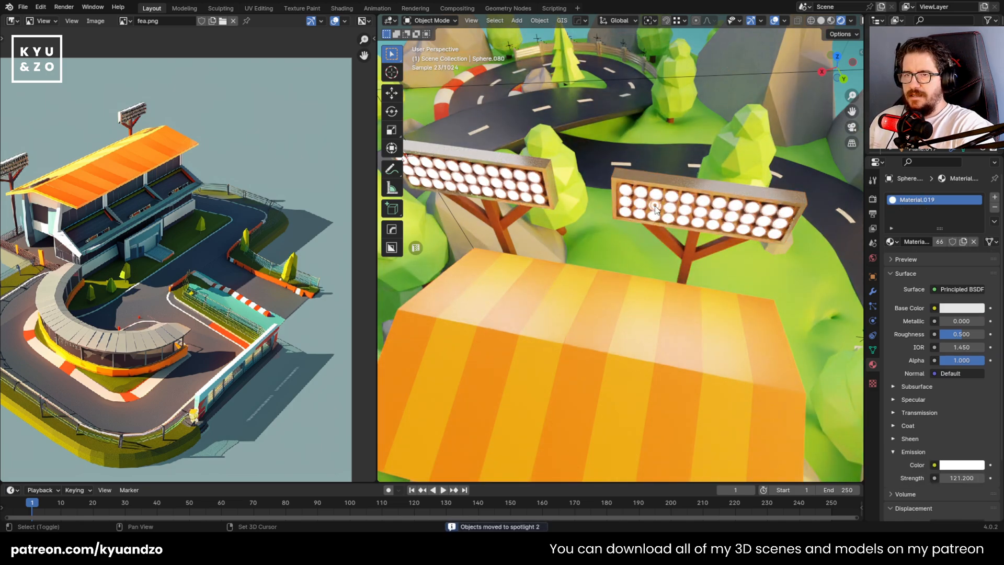
Test that each of the two floodlights can be selected by collection and moved as a group, and save the file
{"action": "key", "text": "shift+g"}
{"action": "left_click", "coordinate": [654, 205]}
{"action": "scroll", "coordinate": [631, 234], "scroll_direction": "down", "scroll_amount": 6}
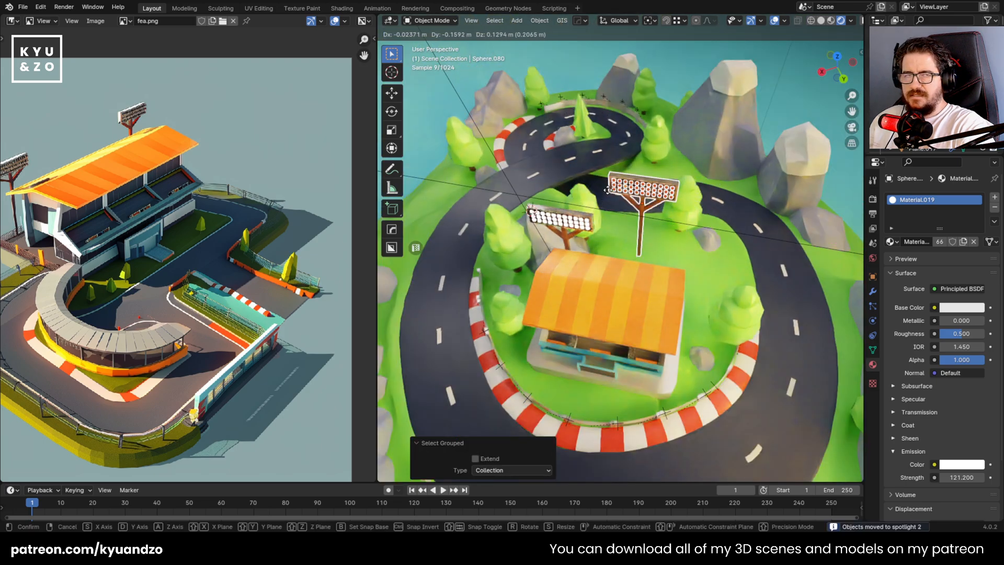
{"action": "left_click", "coordinate": [546, 227]}
{"action": "key", "text": "shift+g"}
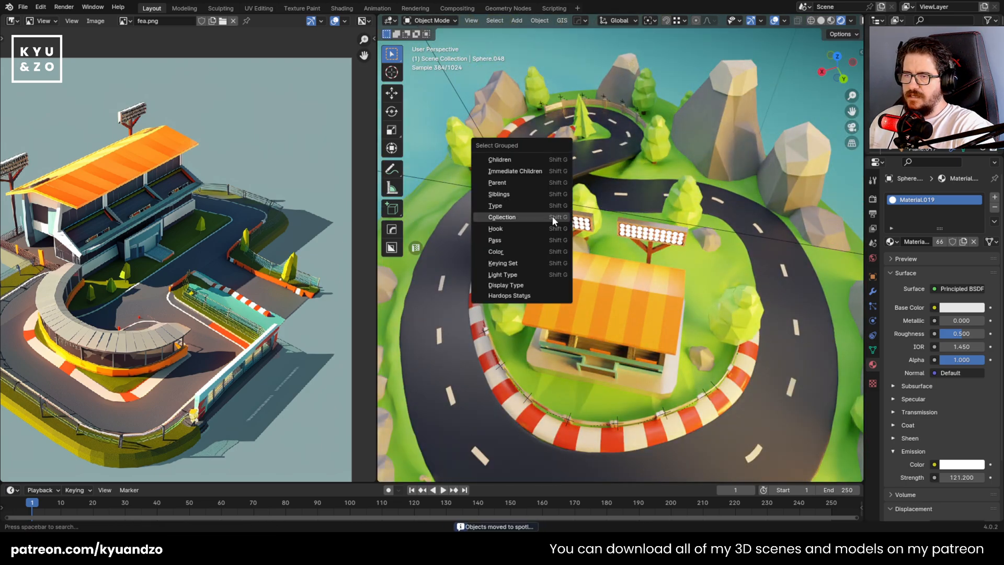
{"action": "left_click", "coordinate": [552, 216]}
{"action": "key", "text": "g"}
{"action": "right_click", "coordinate": [616, 152]}
{"action": "scroll", "coordinate": [615, 152], "scroll_direction": "down", "scroll_amount": 2}
{"action": "key", "text": "ctrl+s"}
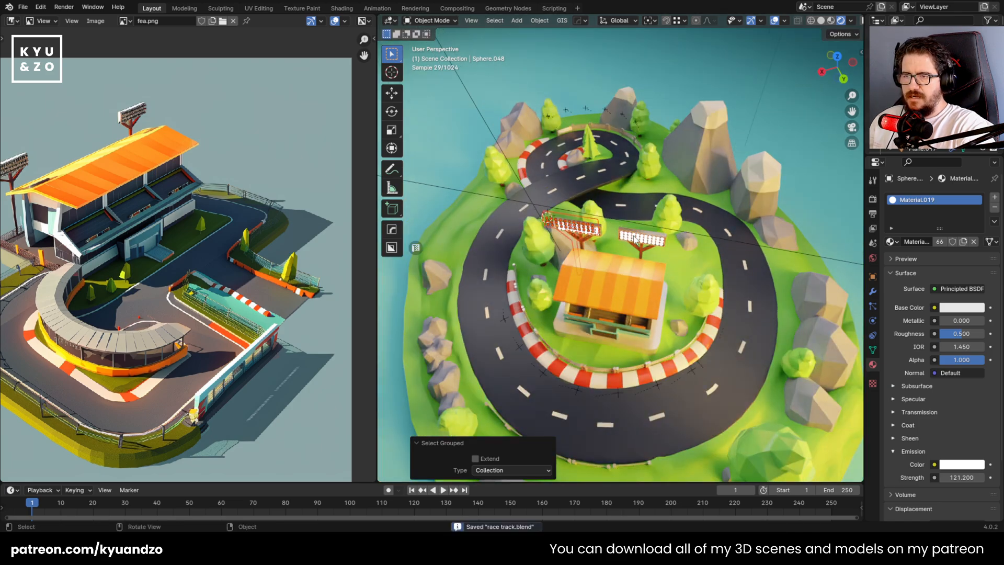
Select every object in the duplicated floodlight's collection and slide it along its local X axis behind the grandstand roof
{"action": "scroll", "coordinate": [615, 152], "scroll_direction": "up", "scroll_amount": 3}
{"action": "left_click", "coordinate": [651, 219]}
{"action": "key", "text": "shift+g"}
{"action": "left_click", "coordinate": [651, 223]}
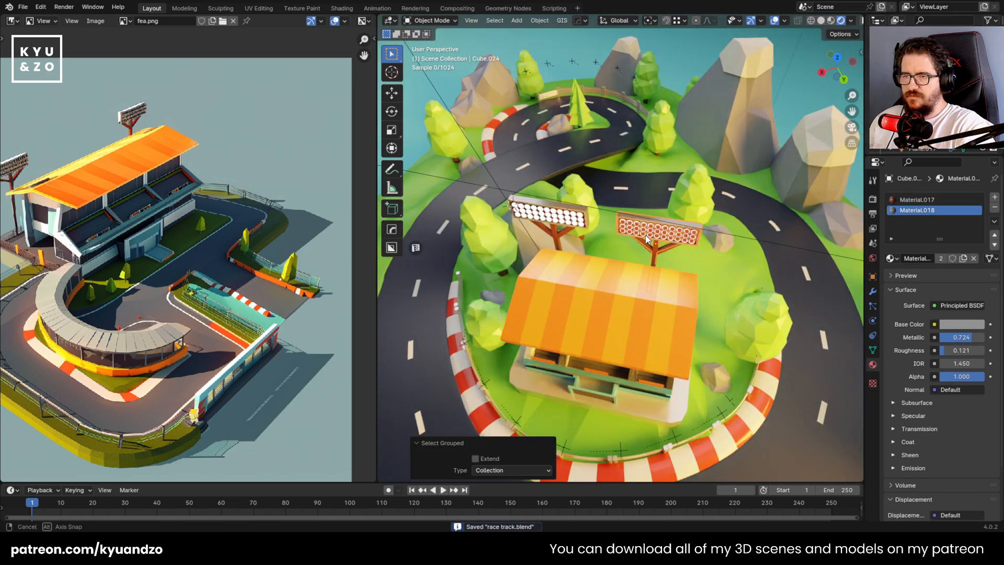
{"action": "middle_click_drag", "start_coordinate": [632, 213], "coordinate": [603, 243]}
{"action": "scroll", "coordinate": [560, 237], "scroll_direction": "up", "scroll_amount": 4}
{"action": "key", "text": "g"}
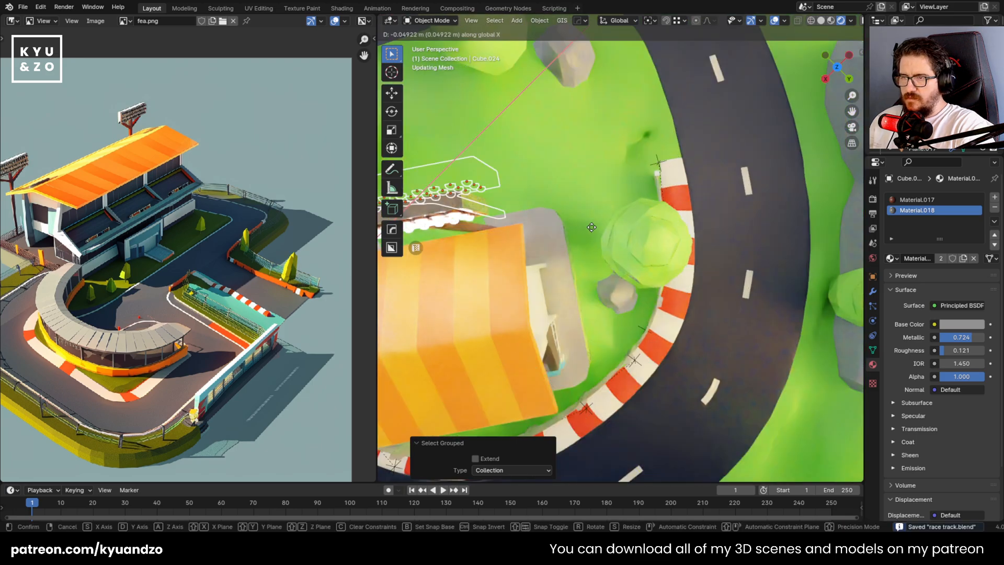
{"action": "key", "text": "x"}
{"action": "key", "text": "x"}
{"action": "left_click", "coordinate": [602, 225]}
Nudge the duplicated floodlight about -0.008 m along its local X axis, and save the file
{"action": "middle_click_drag", "start_coordinate": [557, 208], "coordinate": [651, 212]}
{"action": "key", "text": "g"}
{"action": "key", "text": "x"}
{"action": "key", "text": "x"}
{"action": "left_click", "coordinate": [648, 227]}
{"action": "scroll", "coordinate": [648, 227], "scroll_direction": "down", "scroll_amount": 4}
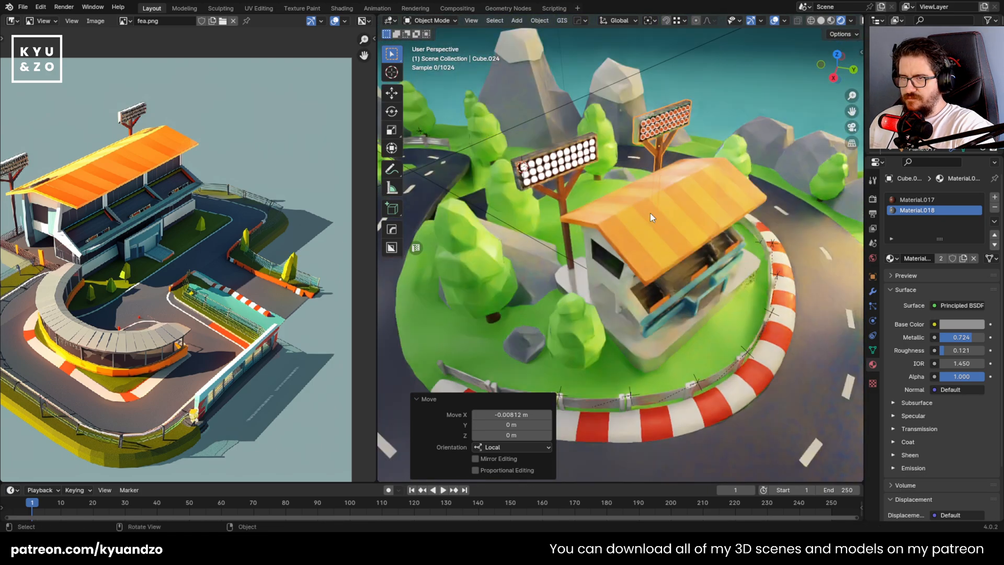
{"action": "key", "text": "ctrl+s"}
Examine the whole island and the track section in front of the grandstand
{"action": "left_click", "coordinate": [639, 110]}
{"action": "scroll", "coordinate": [594, 242], "scroll_direction": "down", "scroll_amount": 7}
{"action": "middle_click_drag", "start_coordinate": [594, 242], "coordinate": [523, 196]}
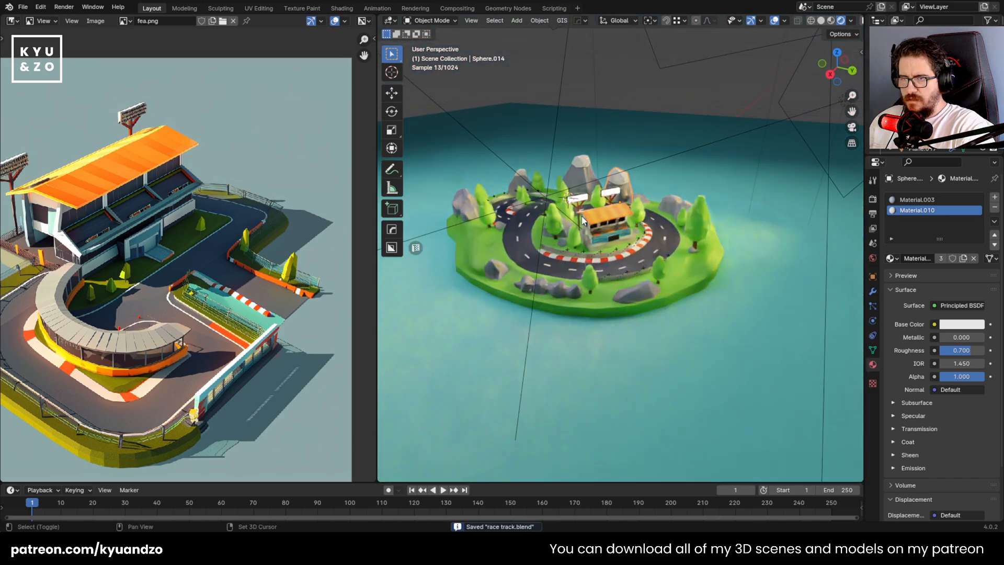
{"action": "scroll", "coordinate": [524, 197], "scroll_direction": "up", "scroll_amount": 5}
{"action": "scroll", "coordinate": [523, 196], "scroll_direction": "up", "scroll_amount": 5}
{"action": "scroll", "coordinate": [523, 196], "scroll_direction": "down", "scroll_amount": 7}
{"action": "scroll", "coordinate": [523, 187], "scroll_direction": "up", "scroll_amount": 5}
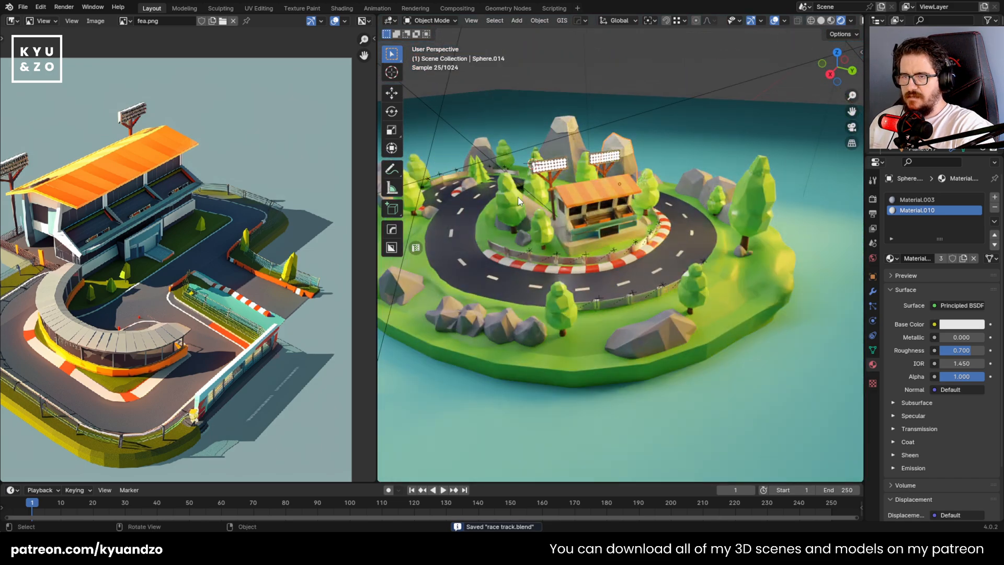
{"action": "scroll", "coordinate": [623, 299], "scroll_direction": "up", "scroll_amount": 5}
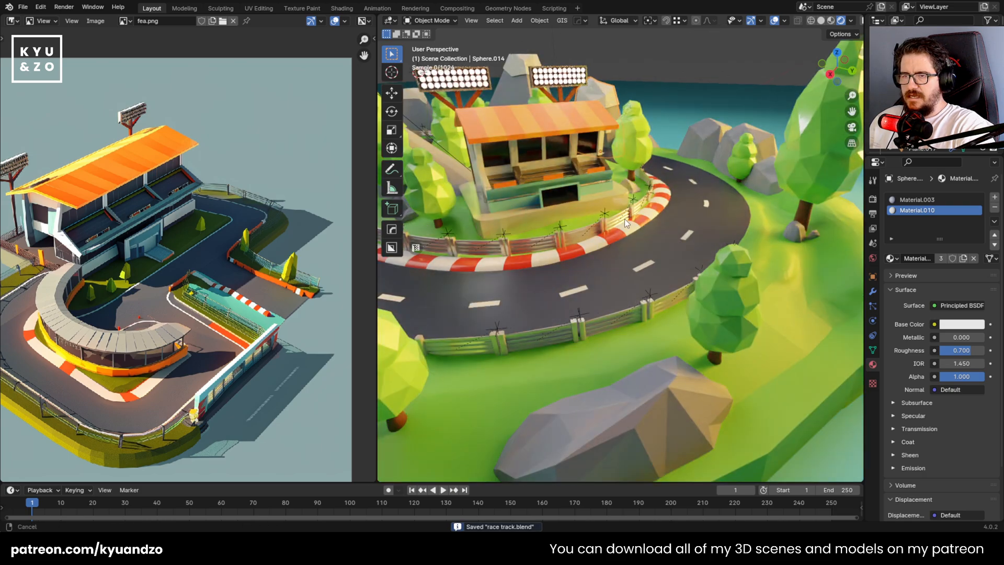
{"action": "scroll", "coordinate": [622, 230], "scroll_direction": "up", "scroll_amount": 3}
Add a mesh plane and raise it about 0.787 m along Z above the track
{"action": "key", "text": "shift+a"}
{"action": "mouse_move", "coordinate": [614, 250]}
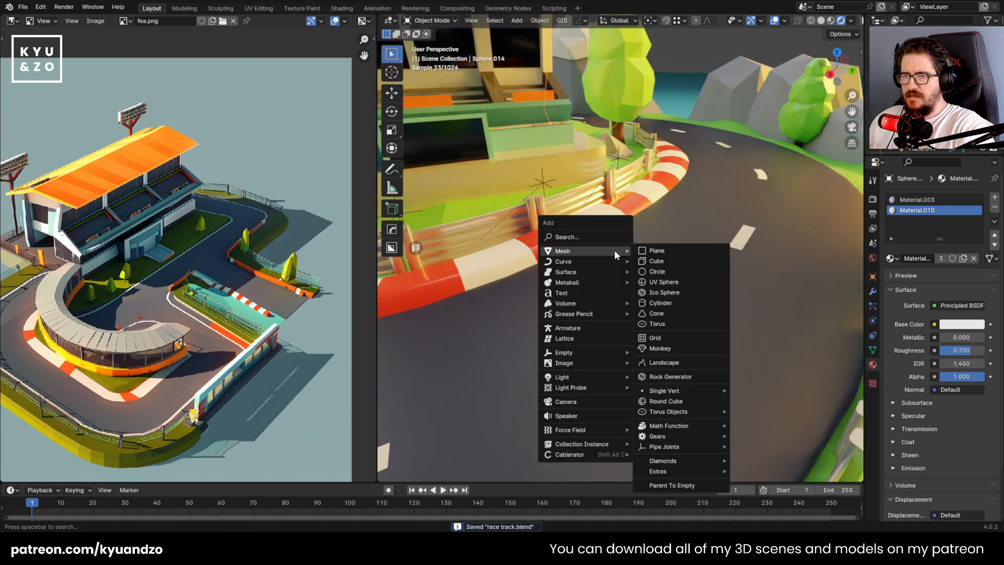
{"action": "left_click", "coordinate": [695, 251]}
{"action": "scroll", "coordinate": [677, 215], "scroll_direction": "down", "scroll_amount": 10}
{"action": "scroll", "coordinate": [687, 249], "scroll_direction": "up", "scroll_amount": 4}
{"action": "key", "text": "g"}
{"action": "key", "text": "z"}
{"action": "left_click", "coordinate": [716, 174]}
Scale the plane along X into a strip about three times longer than wide, and isolate it in Material Preview
{"action": "key", "text": "s"}
{"action": "key", "text": "x"}
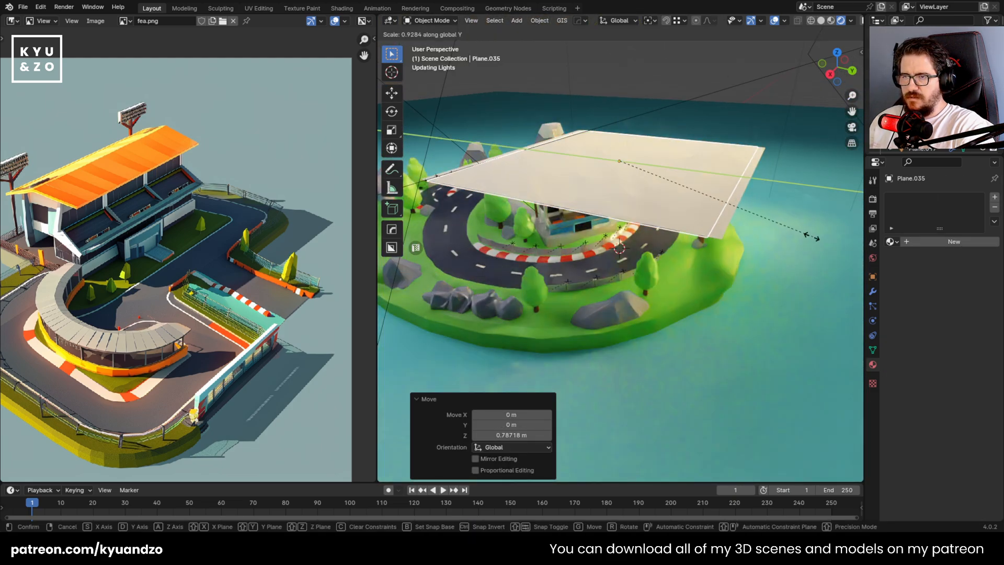
{"action": "left_click", "coordinate": [690, 181]}
{"action": "key", "text": "shift+h"}
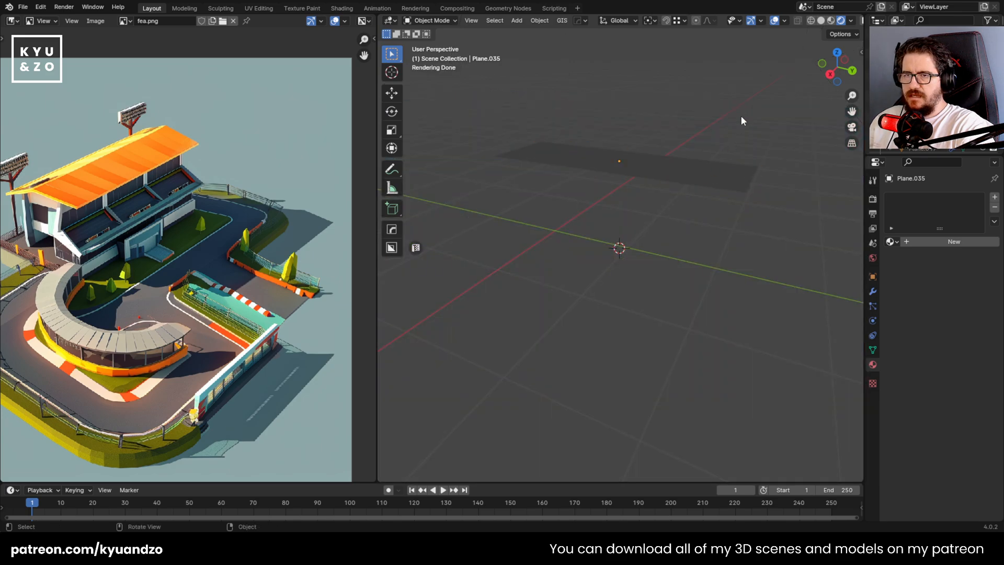
{"action": "left_click", "coordinate": [831, 21]}
Rotate the plane strip 90° around the Y axis so it stands upright
{"action": "mouse_move", "coordinate": [630, 149]}
{"action": "middle_mouse_down", "text": "shift"}
{"action": "mouse_move", "coordinate": [627, 201]}
{"action": "mouse_move", "coordinate": [655, 290]}
{"action": "middle_mouse_up", "text": "shift"}
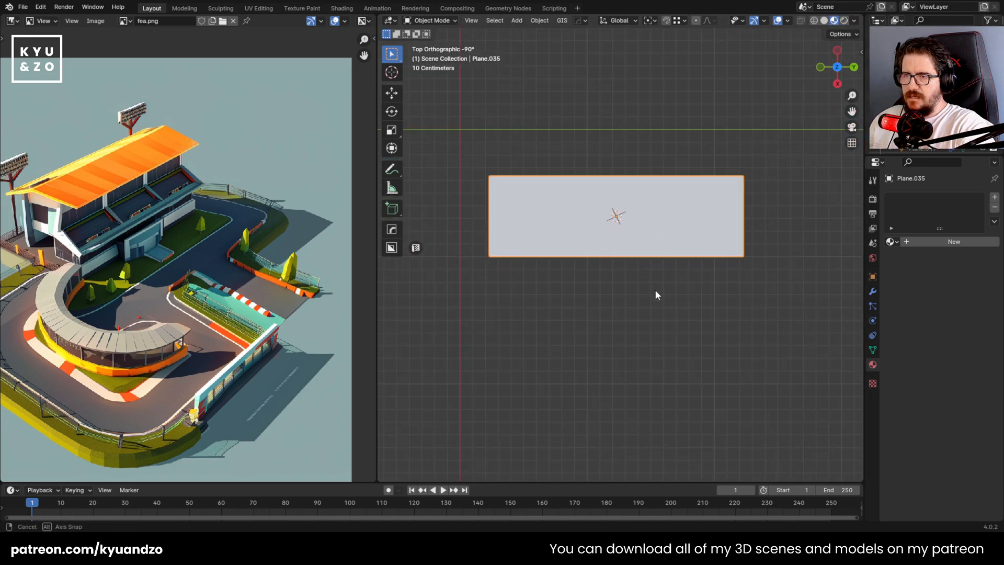
{"action": "scroll", "coordinate": [659, 192], "scroll_direction": "up", "scroll_amount": 2}
{"action": "middle_click_drag", "start_coordinate": [568, 228], "coordinate": [550, 184]}
{"action": "key", "text": "r"}
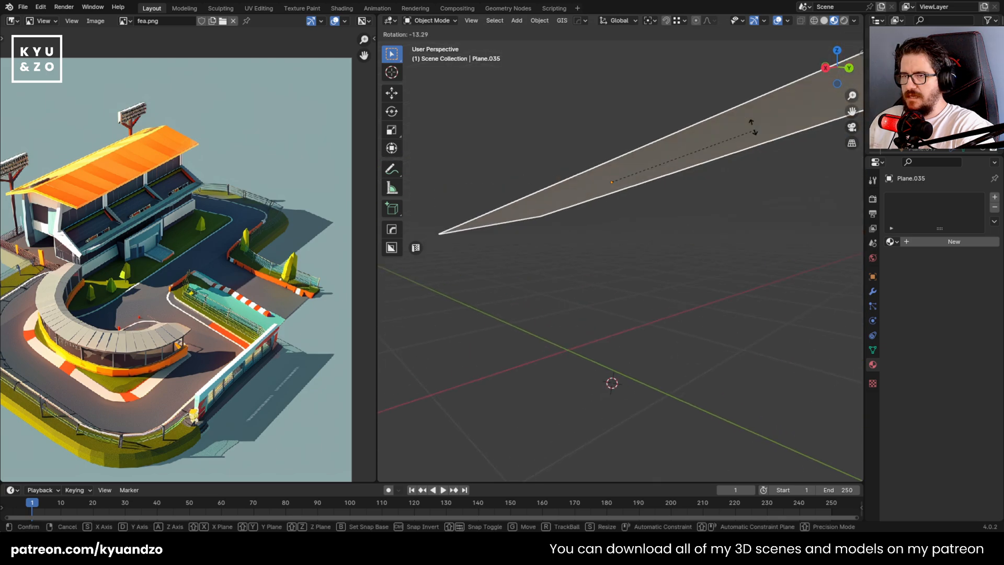
{"action": "key", "text": "y"}
{"action": "left_click", "coordinate": [592, 102], "text": "ctrl"}
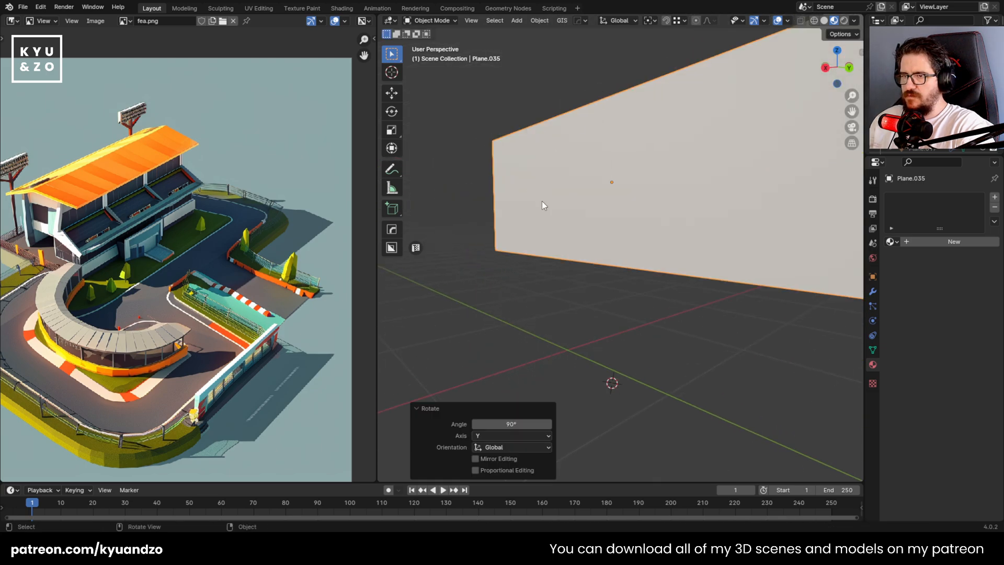
Divide the upright plane into a grid with 15 vertical and 4 horizontal loop cuts
{"action": "key", "text": "KP_3"}
{"action": "key", "text": "Tab"}
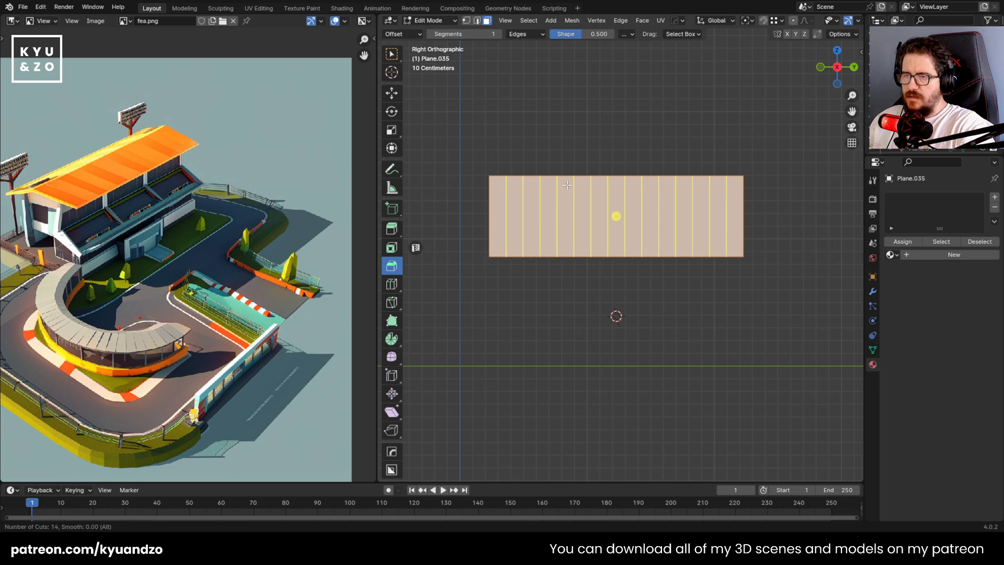
{"action": "left_click", "coordinate": [567, 184]}
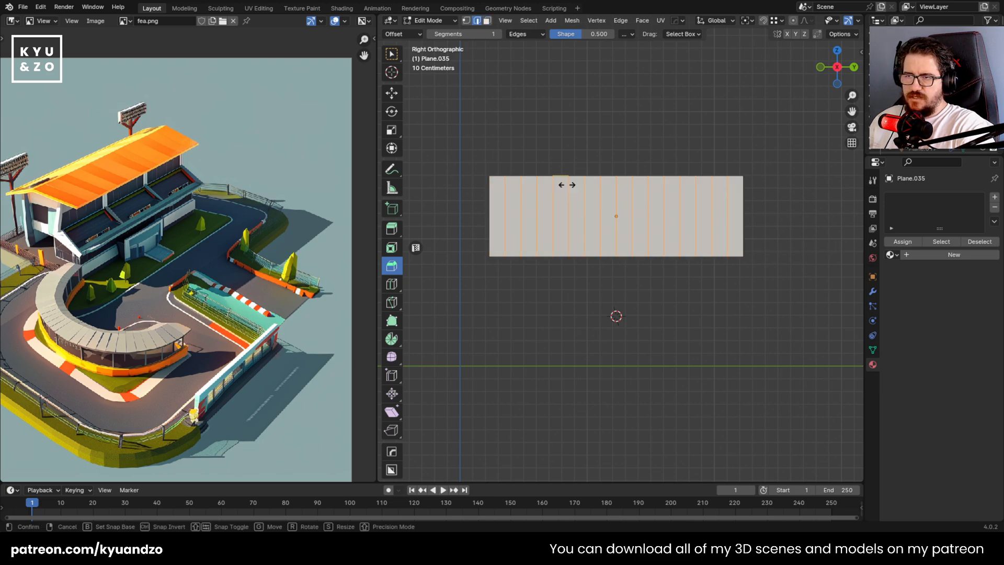
{"action": "left_click", "coordinate": [510, 211]}
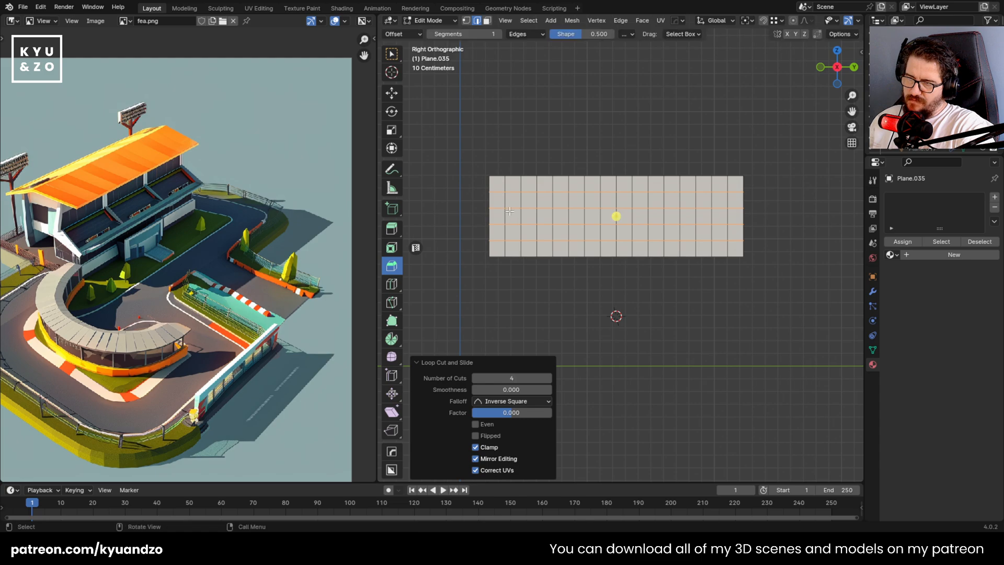
{"action": "scroll", "coordinate": [510, 211], "scroll_direction": "up", "scroll_amount": 2}
Select all faces of the grid with a corner face active, and apply Checker Deselect to keep alternate squares selected
{"action": "left_click", "coordinate": [510, 211]}
{"action": "scroll", "coordinate": [509, 207], "scroll_direction": "up", "scroll_amount": 1}
{"action": "middle_click_drag", "start_coordinate": [507, 203], "coordinate": [554, 224], "text": "shift"}
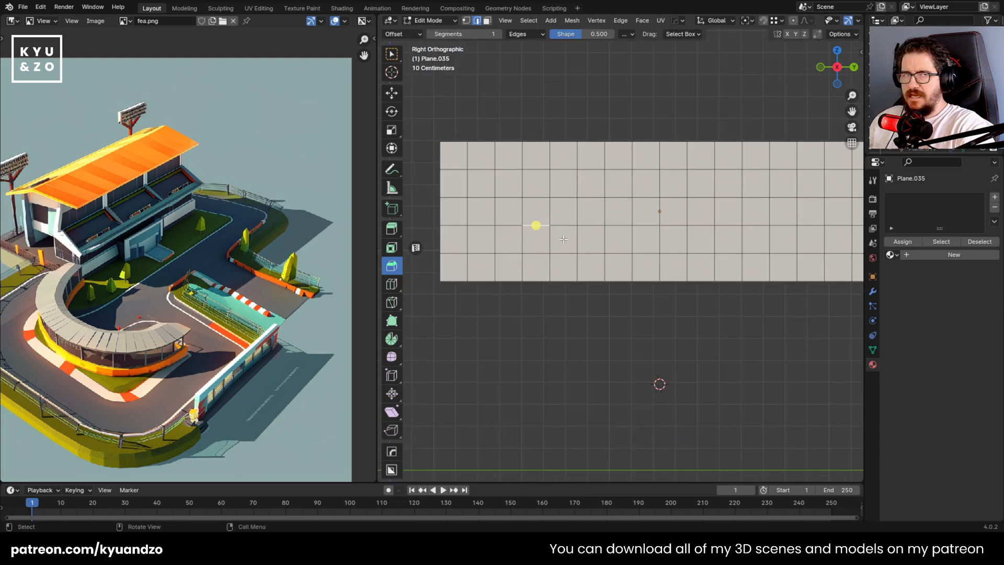
{"action": "key", "text": "3"}
{"action": "left_click", "coordinate": [465, 166]}
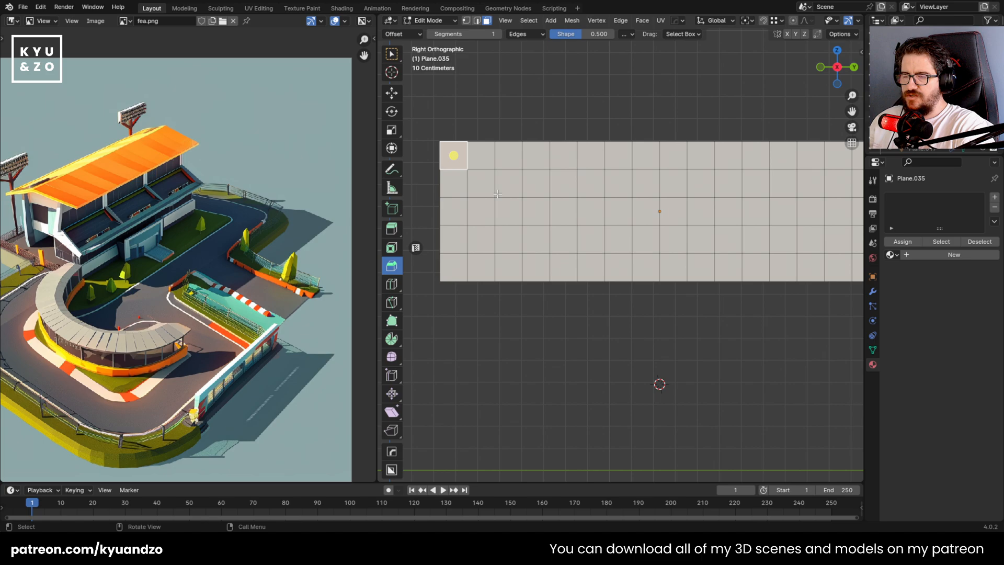
{"action": "scroll", "coordinate": [517, 187], "scroll_direction": "down", "scroll_amount": 2}
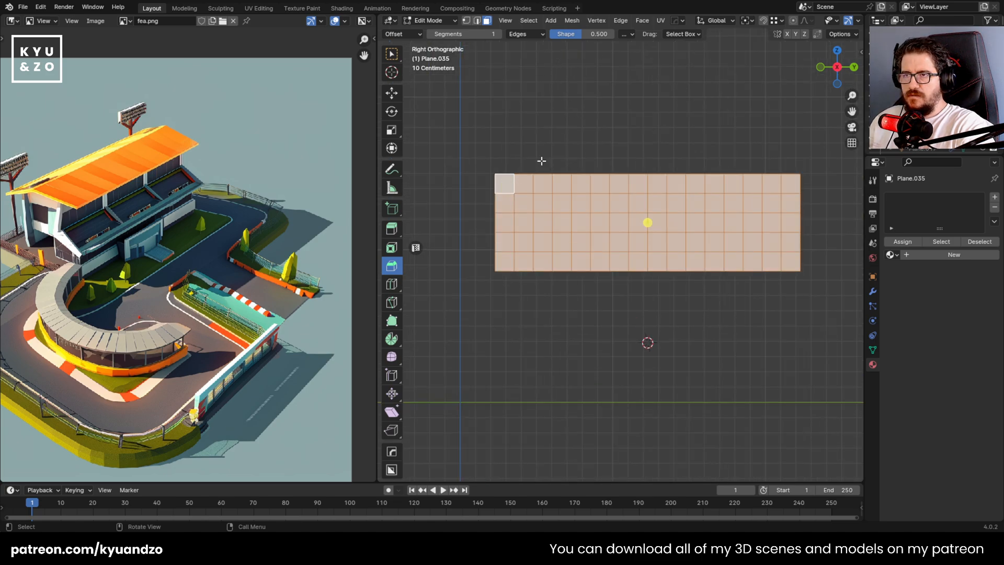
{"action": "left_click", "coordinate": [622, 20]}
{"action": "mouse_move", "coordinate": [529, 20]}
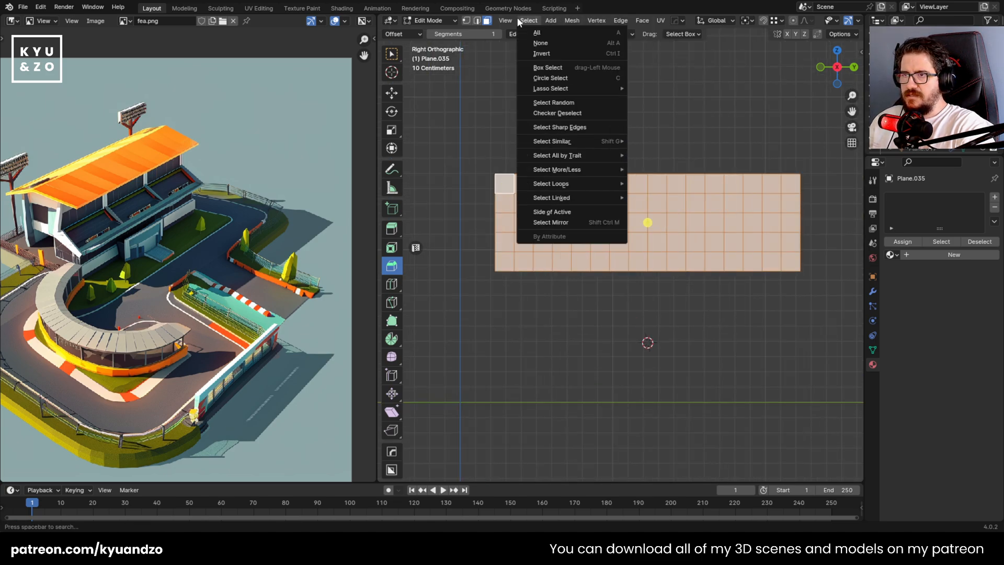
{"action": "left_click", "coordinate": [540, 114]}
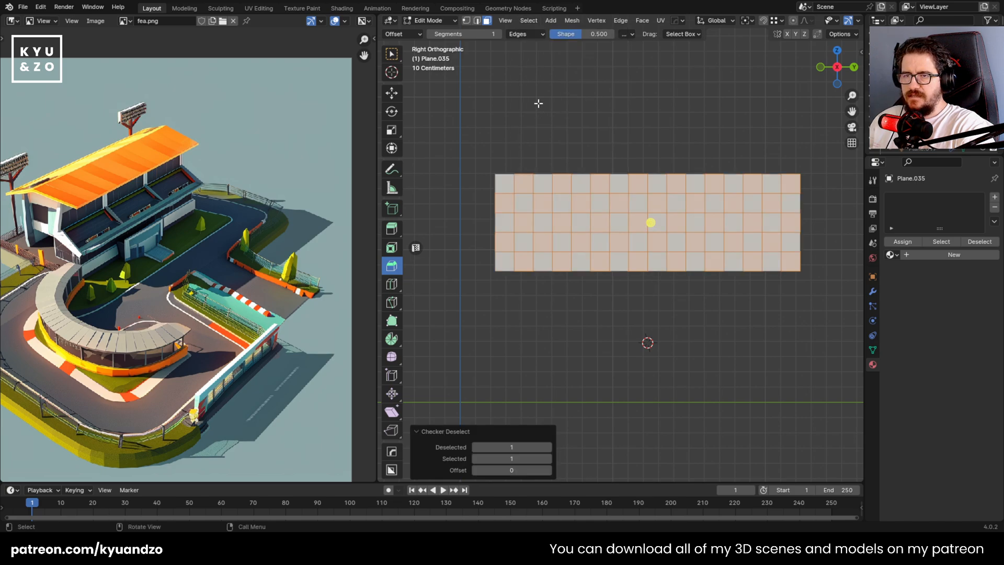
Create a new material on the plane and set its base color to full-value white
{"action": "scroll", "coordinate": [546, 306], "scroll_direction": "up", "scroll_amount": 2}
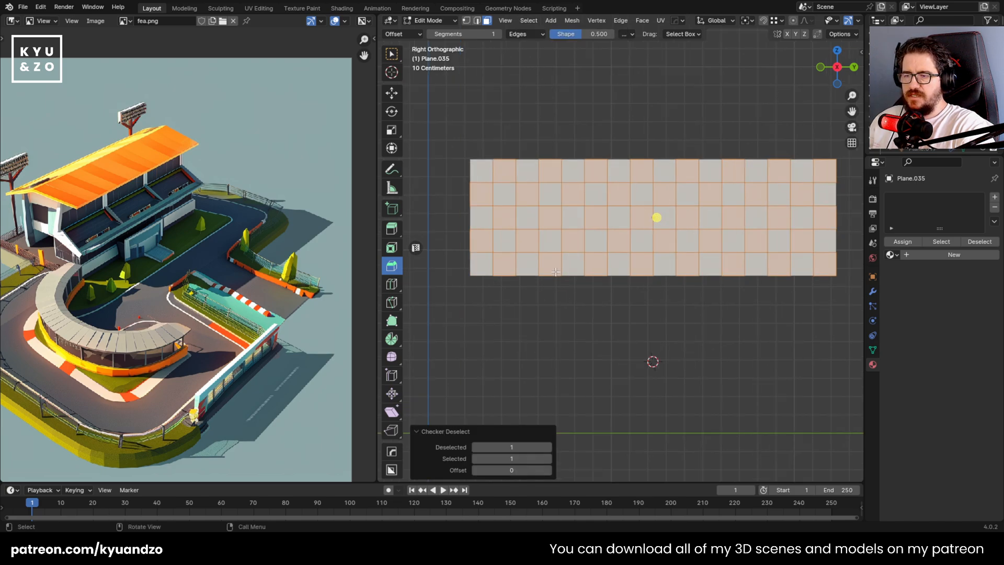
{"action": "left_click", "coordinate": [936, 255]}
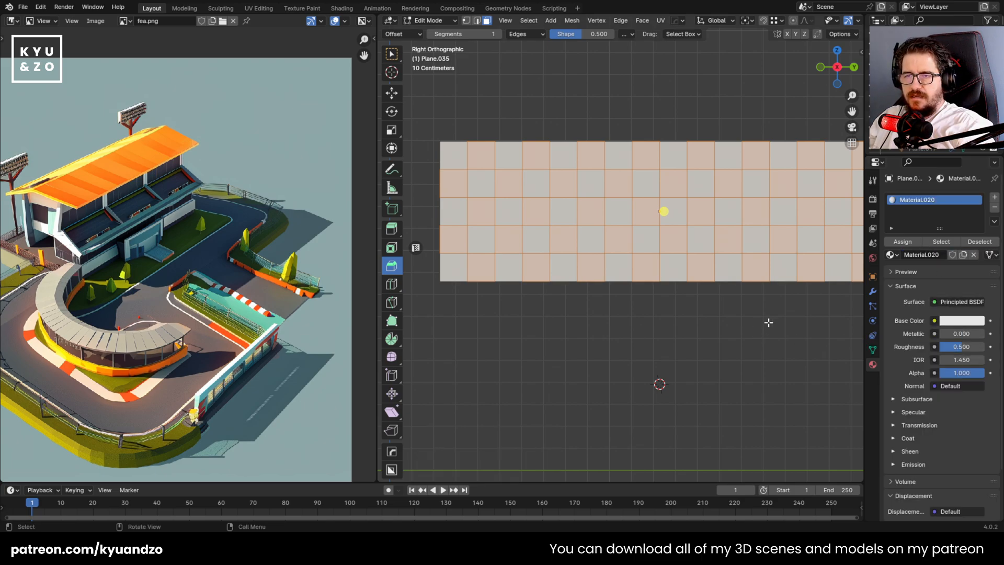
{"action": "left_click", "coordinate": [962, 322]}
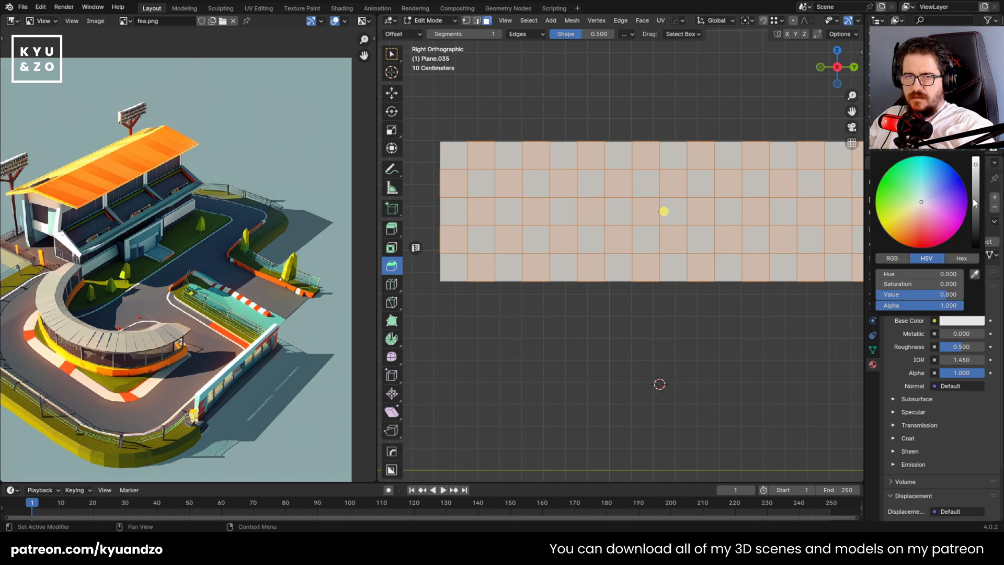
{"action": "left_click_drag", "start_coordinate": [974, 203], "coordinate": [975, 155]}
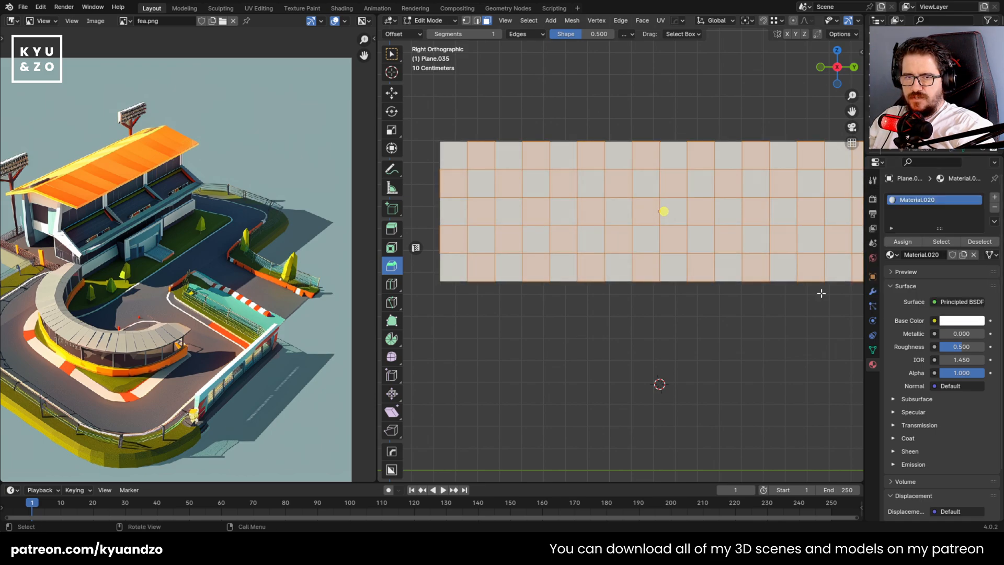
Add a second material to the plane and assign it to the selected checker squares
{"action": "left_click", "coordinate": [994, 197]}
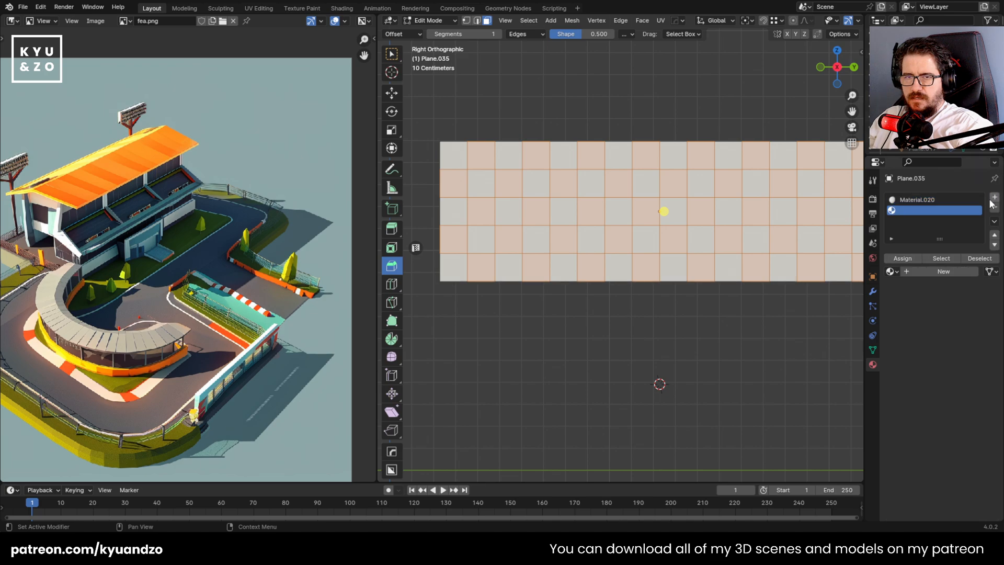
{"action": "left_click", "coordinate": [931, 268]}
{"action": "left_click", "coordinate": [901, 259]}
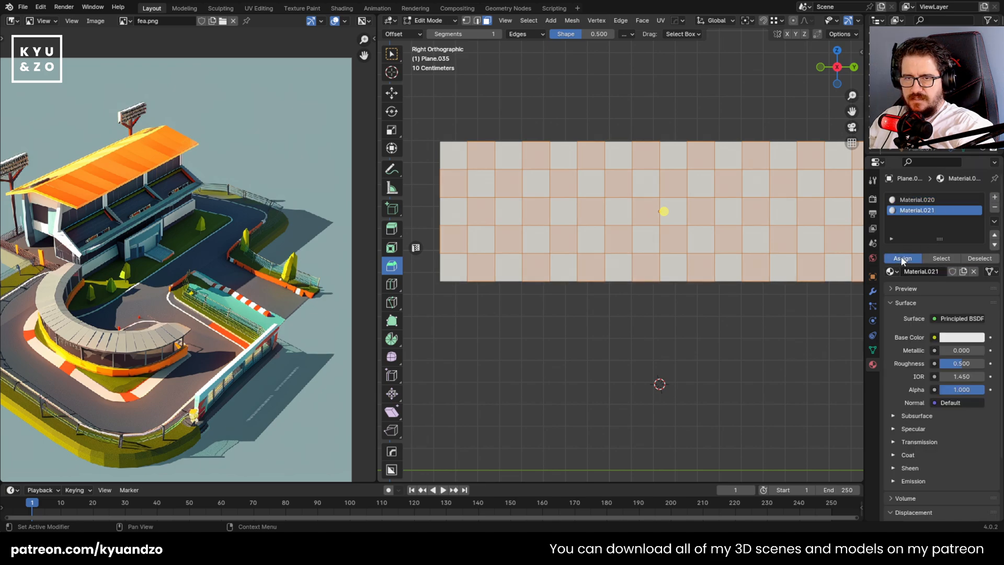
Make the second material's base color black, and set the roughness of both checker materials to 0.132
{"action": "left_click", "coordinate": [961, 336]}
{"action": "left_click", "coordinate": [974, 246]}
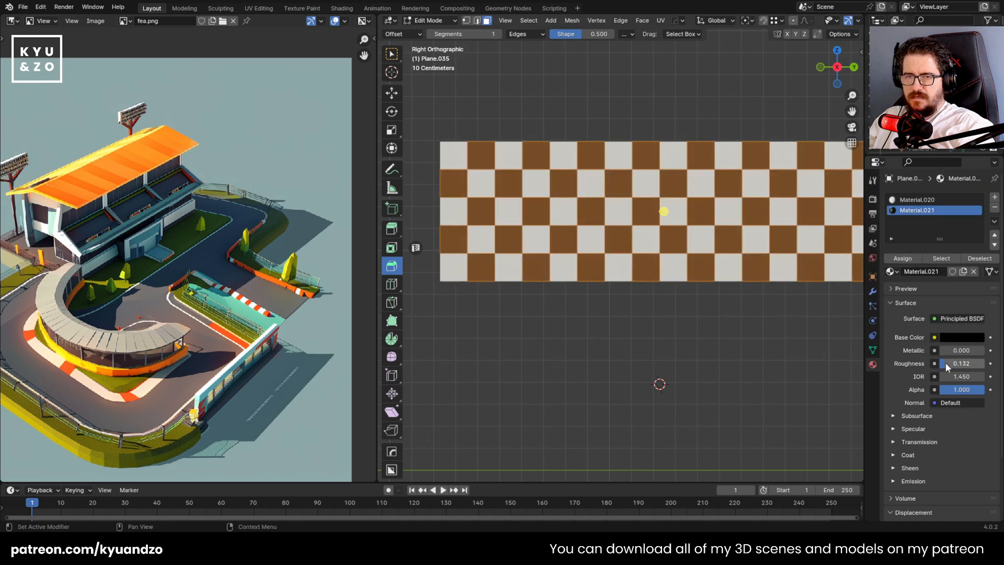
{"action": "key", "text": "Tab"}
{"action": "middle_click_drag", "start_coordinate": [627, 220], "coordinate": [667, 272]}
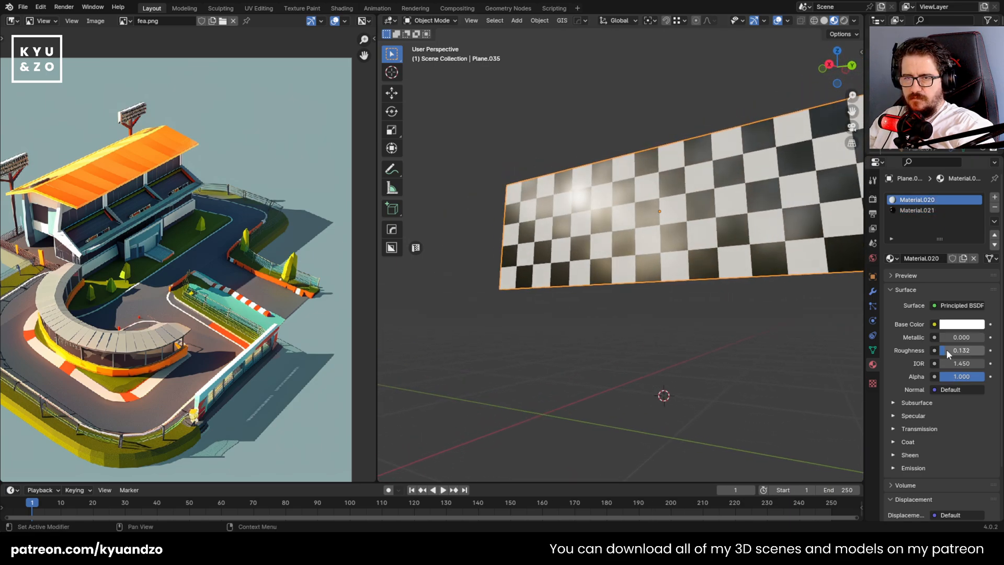
Check the checkered banner from several angles and save the race track file
{"action": "middle_click_drag", "start_coordinate": [630, 207], "coordinate": [650, 241]}
{"action": "scroll", "coordinate": [648, 241], "scroll_direction": "down", "scroll_amount": 10}
{"action": "scroll", "coordinate": [647, 241], "scroll_direction": "up", "scroll_amount": 10}
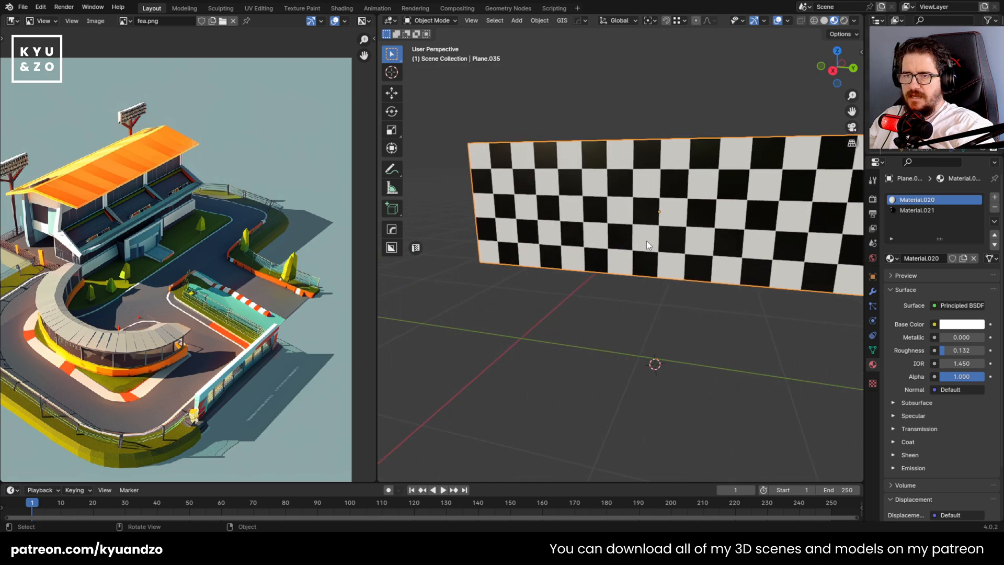
{"action": "scroll", "coordinate": [647, 241], "scroll_direction": "down", "scroll_amount": 5}
{"action": "scroll", "coordinate": [637, 274], "scroll_direction": "up", "scroll_amount": 5}
{"action": "middle_click_drag", "start_coordinate": [632, 273], "coordinate": [601, 269]}
{"action": "key", "text": "ctrl+s"}
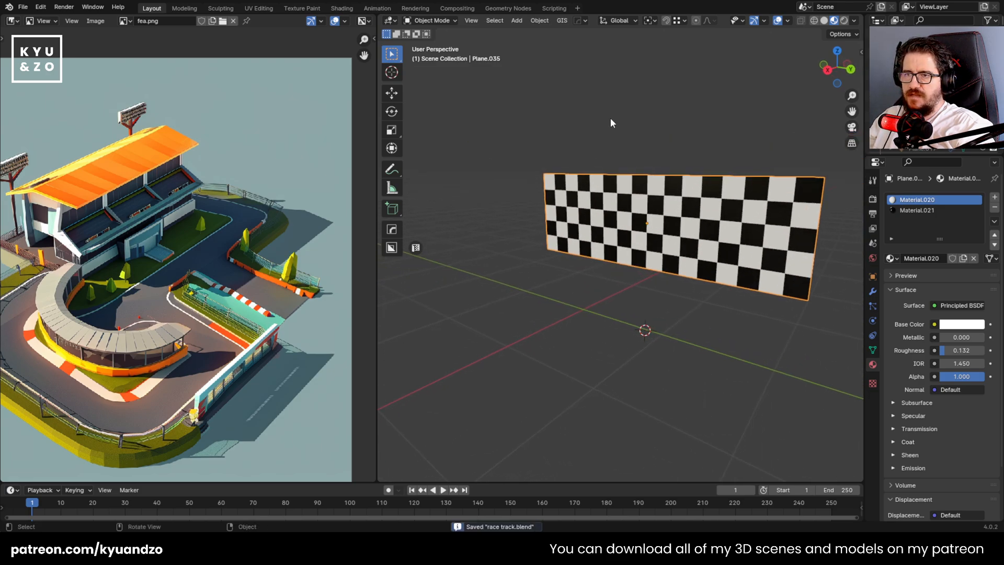
Bring the full race track scene back from the isolated view and scale the checkered banner down
{"action": "left_click", "coordinate": [590, 158]}
{"action": "key", "text": "slash"}
{"action": "scroll", "coordinate": [635, 302], "scroll_direction": "down", "scroll_amount": 1}
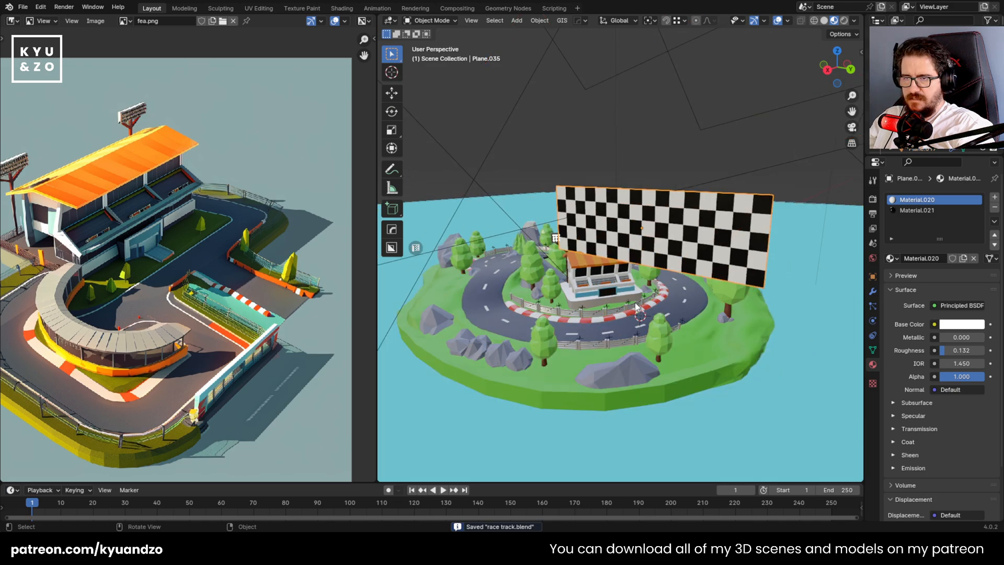
{"action": "scroll", "coordinate": [637, 307], "scroll_direction": "up", "scroll_amount": 1}
{"action": "key", "text": "s"}
{"action": "left_click", "coordinate": [718, 272]}
Lower the banner vertically by about 0.61 m toward the track and shrink it further by a factor of about 0.45
{"action": "key", "text": "g"}
{"action": "key", "text": "a"}
{"action": "left_click", "coordinate": [720, 342]}
{"action": "key", "text": "s"}
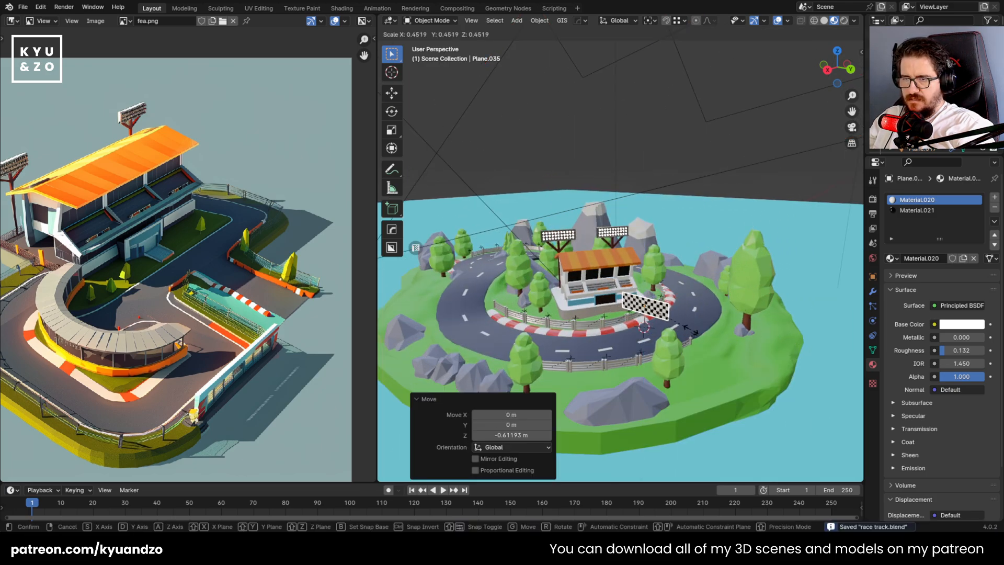
{"action": "left_click", "coordinate": [691, 330]}
Position the banner in top view so it spans the road from the red-and-white curb to the outer edge, beside the grandstand
{"action": "middle_click_drag", "start_coordinate": [641, 268], "coordinate": [668, 276], "text": "shift"}
{"action": "key", "text": "g"}
{"action": "left_click", "coordinate": [666, 266]}
{"action": "scroll", "coordinate": [661, 258], "scroll_direction": "up", "scroll_amount": 5}
{"action": "key", "text": "g"}
{"action": "left_click", "coordinate": [682, 246]}
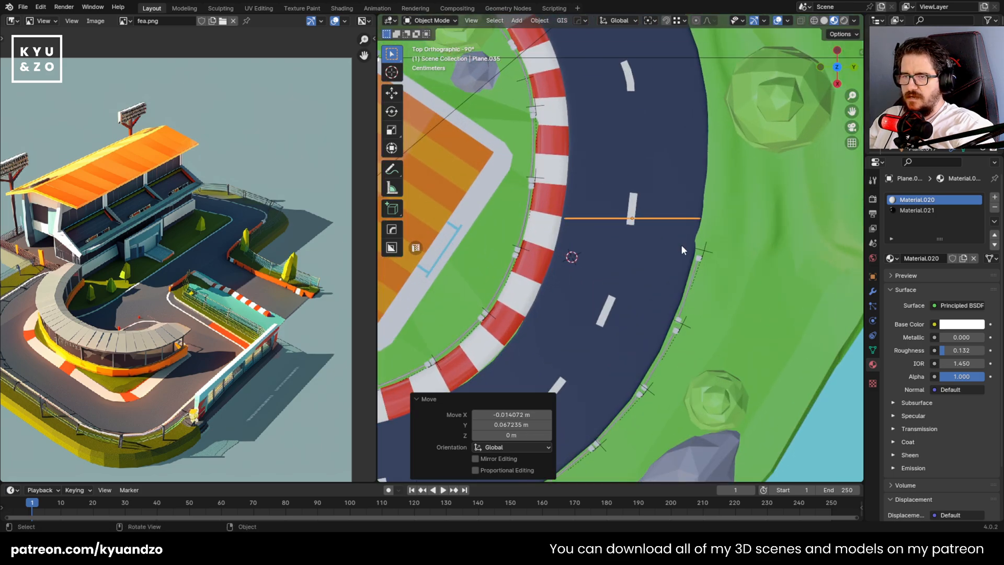
{"action": "key", "text": "g"}
{"action": "left_click", "coordinate": [679, 192]}
Raise the banner above the road along Z by about 0.081 m and a further 0.055 m
{"action": "middle_click_drag", "start_coordinate": [654, 226], "coordinate": [582, 199]}
{"action": "key", "text": "g"}
{"action": "key", "text": "z"}
{"action": "left_click", "coordinate": [656, 118]}
{"action": "scroll", "coordinate": [583, 201], "scroll_direction": "down", "scroll_amount": 5}
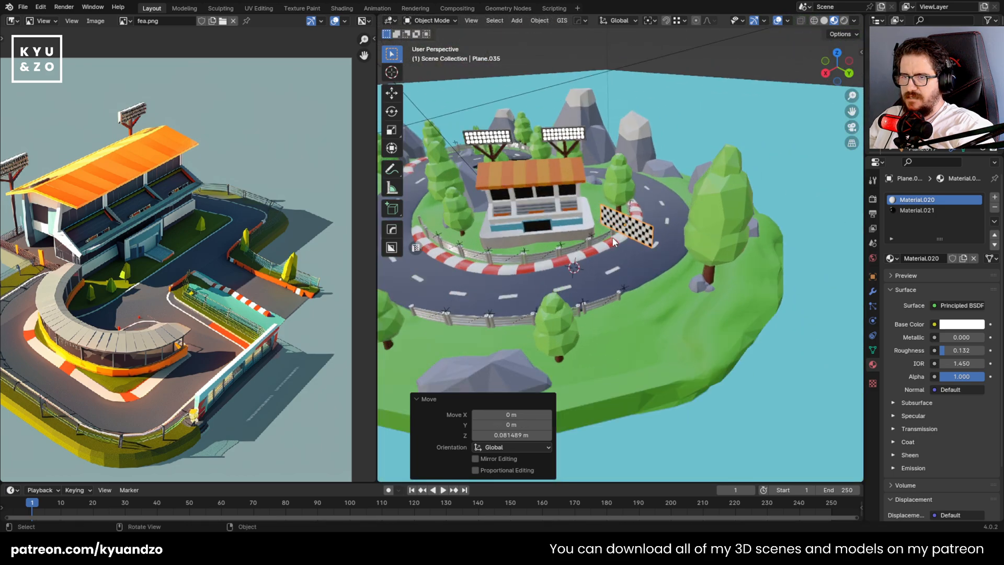
{"action": "scroll", "coordinate": [607, 238], "scroll_direction": "up", "scroll_amount": 5}
{"action": "key", "text": "g"}
{"action": "key", "text": "z"}
{"action": "left_click", "coordinate": [631, 229]}
Open the checkered banner's mesh for editing, with its lower edge over the road in close view
{"action": "scroll", "coordinate": [724, 240], "scroll_direction": "up", "scroll_amount": 3}
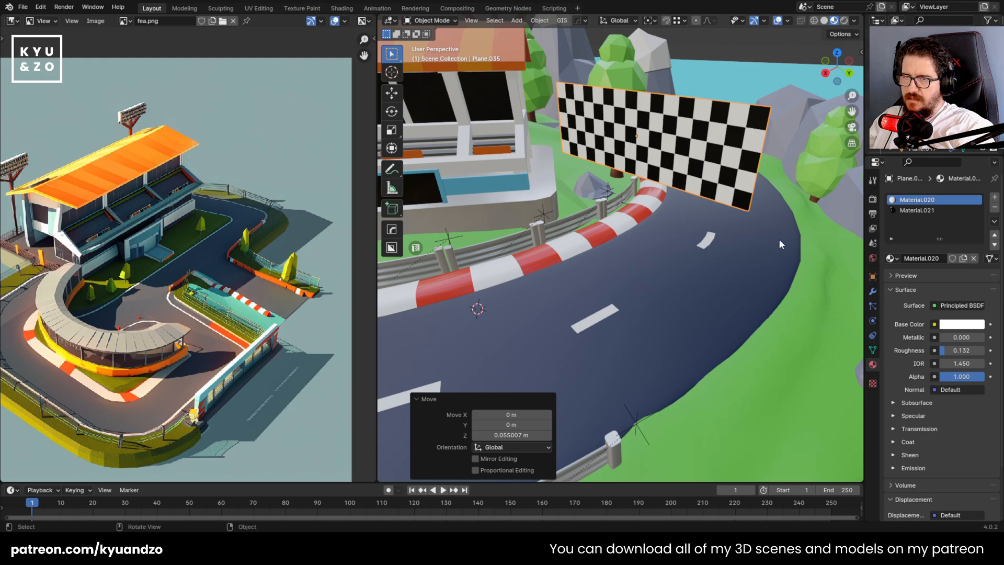
{"action": "middle_click_drag", "start_coordinate": [779, 238], "coordinate": [763, 251], "text": "shift"}
{"action": "scroll", "coordinate": [714, 216], "scroll_direction": "up", "scroll_amount": 1}
{"action": "middle_click_drag", "start_coordinate": [713, 216], "coordinate": [701, 226], "text": "shift"}
{"action": "scroll", "coordinate": [687, 208], "scroll_direction": "up", "scroll_amount": 2}
{"action": "key", "text": "Tab"}
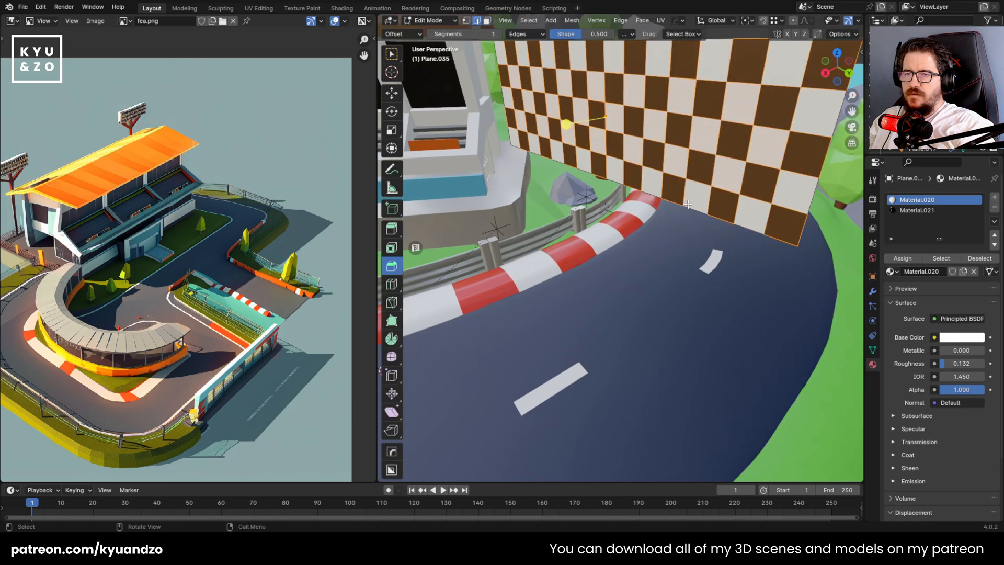
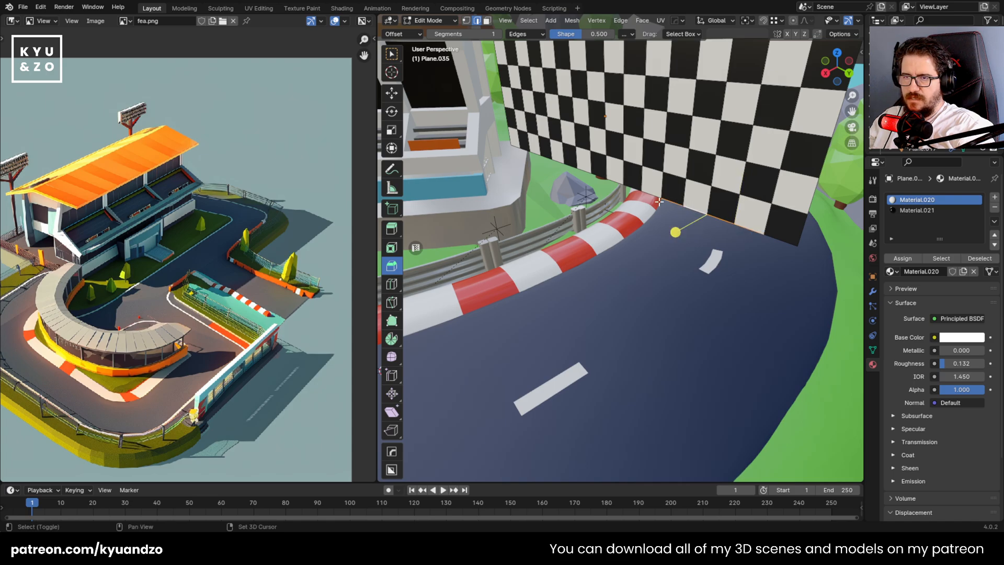
Delete the row of checker faces along the banner's lower edge
{"action": "left_click", "coordinate": [764, 213], "text": "alt"}
{"action": "middle_click_drag", "start_coordinate": [646, 163], "coordinate": [678, 215]}
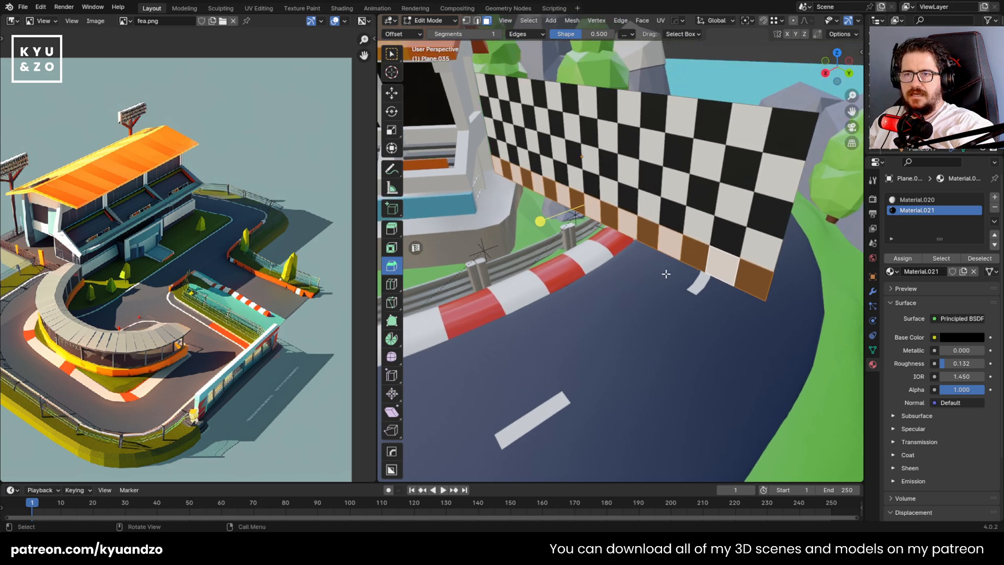
{"action": "key", "text": "Tab"}
{"action": "key", "text": "s"}
{"action": "key", "text": "z"}
{"action": "left_click", "coordinate": [619, 222]}
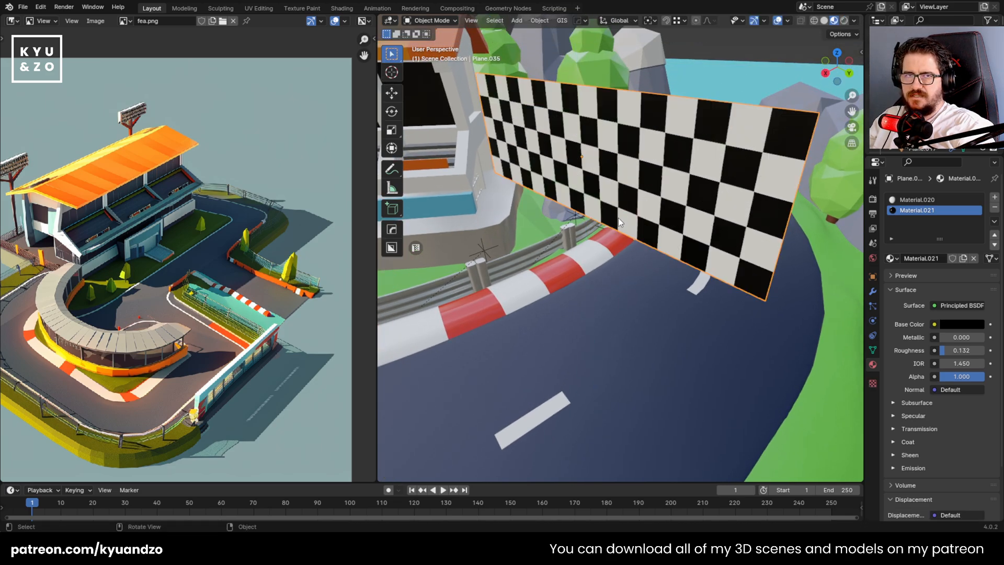
{"action": "key", "text": "Tab"}
{"action": "key", "text": "x"}
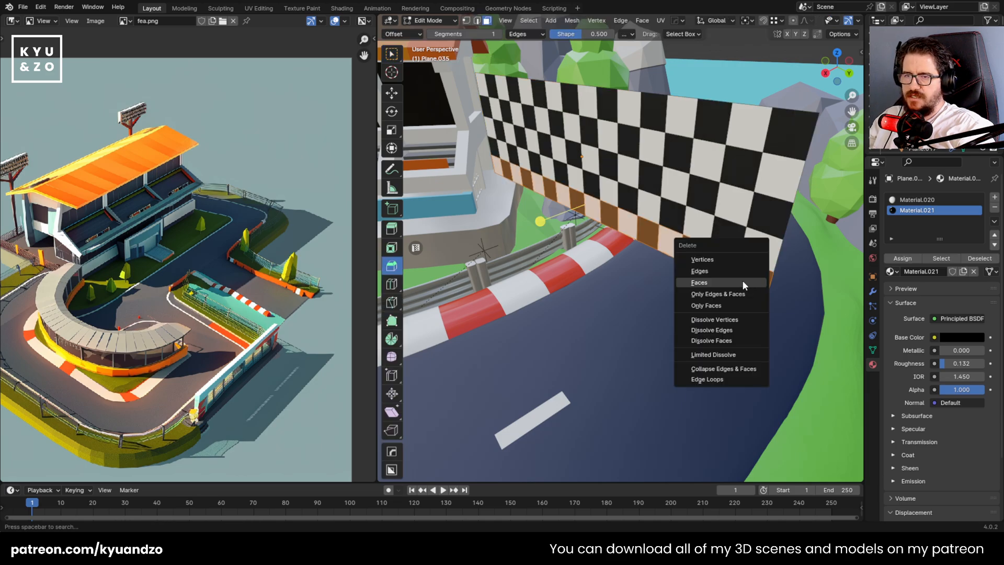
{"action": "left_click", "coordinate": [610, 217]}
{"action": "left_click", "coordinate": [655, 234], "text": "alt"}
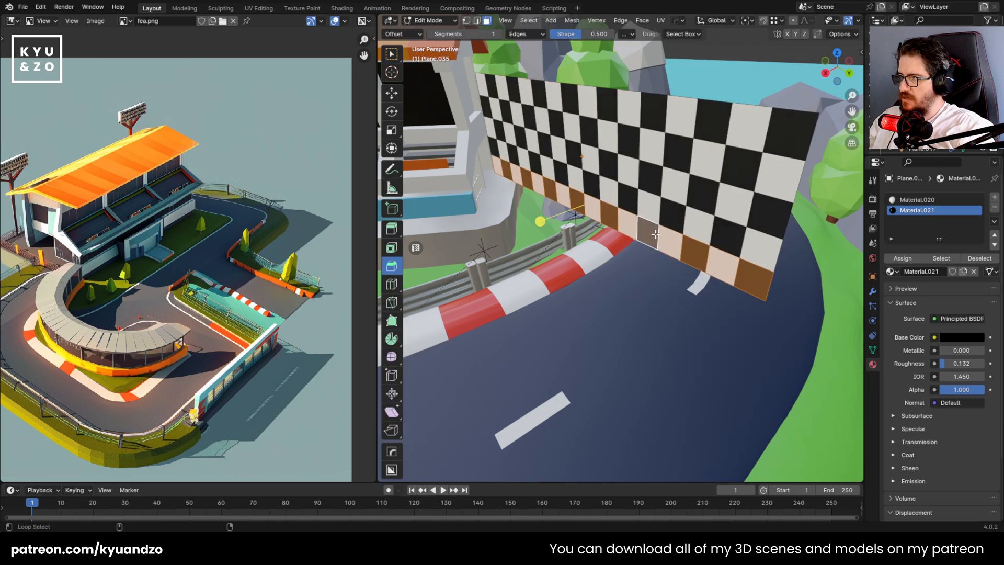
{"action": "key", "text": "x"}
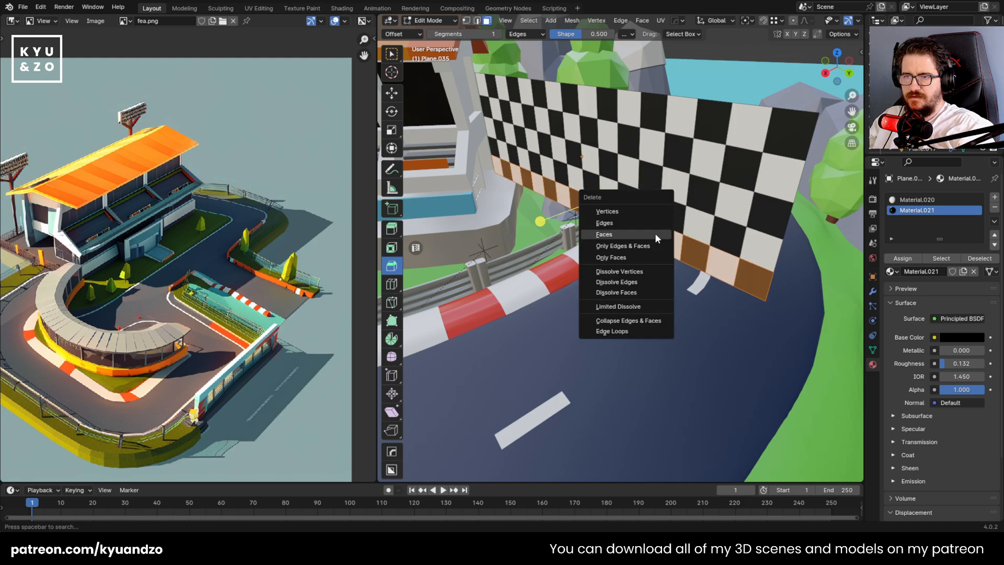
{"action": "left_click", "coordinate": [655, 233]}
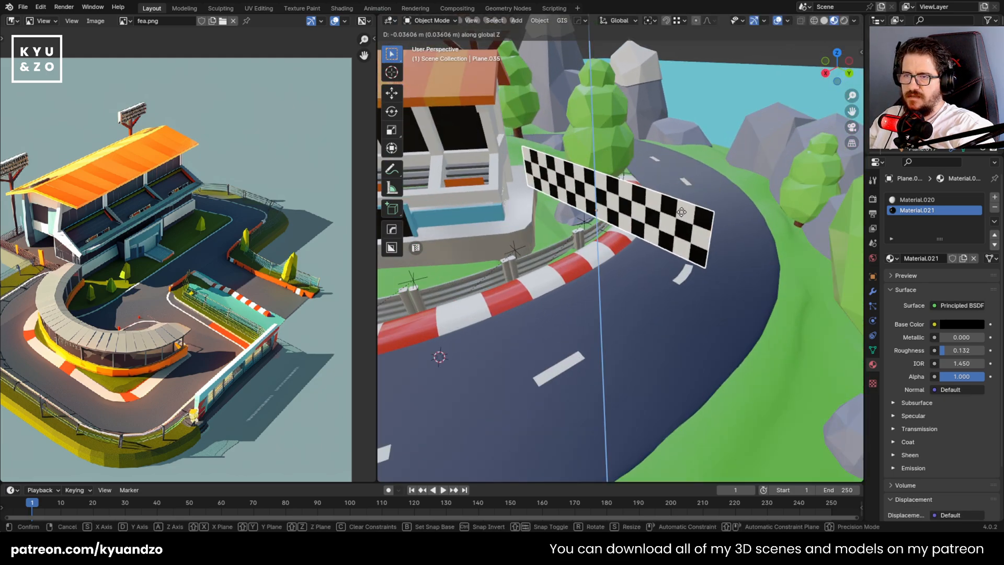
Lower and enlarge the checkered banner, and shift it about 0.079 m along Y across the road
{"action": "left_click", "coordinate": [685, 195]}
{"action": "key", "text": "s"}
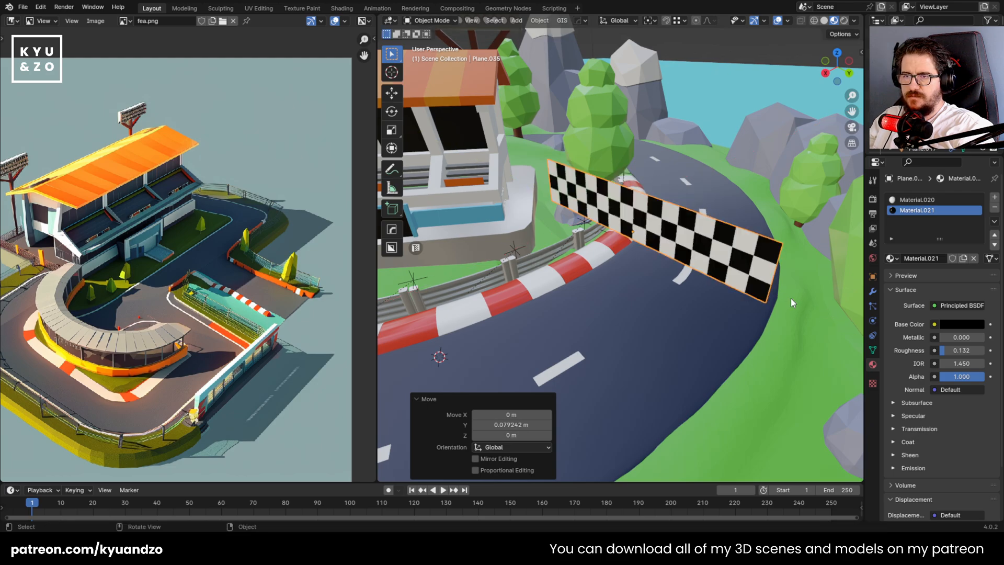
{"action": "key", "text": "z"}
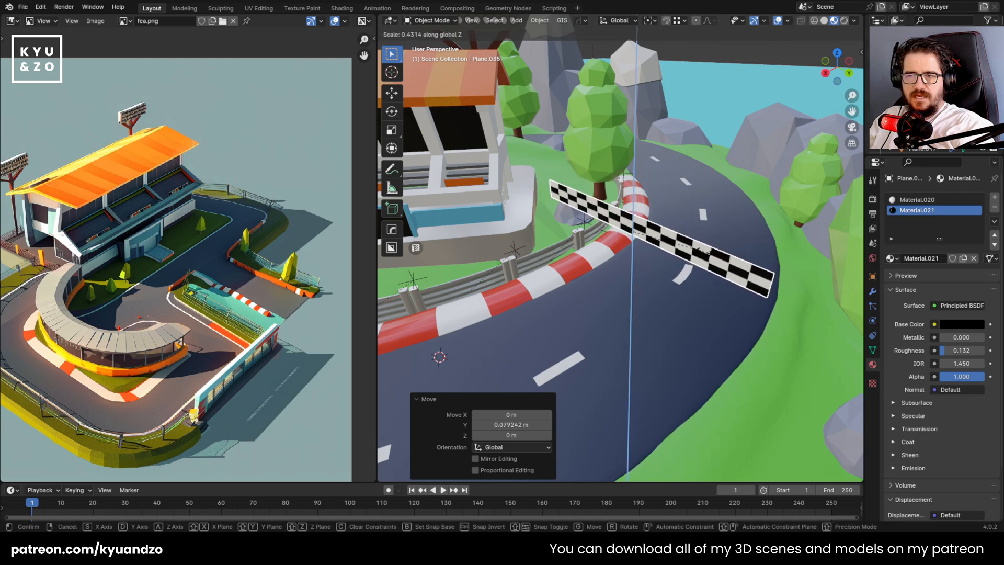
{"action": "right_click", "coordinate": [702, 251]}
Move the banner about -0.07 m along Y so it is centred over the road beside the curb
{"action": "scroll", "coordinate": [623, 241], "scroll_direction": "down", "scroll_amount": 2}
{"action": "scroll", "coordinate": [612, 238], "scroll_direction": "up", "scroll_amount": 3}
{"action": "middle_click_drag", "start_coordinate": [604, 235], "coordinate": [606, 211]}
{"action": "key", "text": "g"}
{"action": "key", "text": "y"}
{"action": "left_click", "coordinate": [642, 224]}
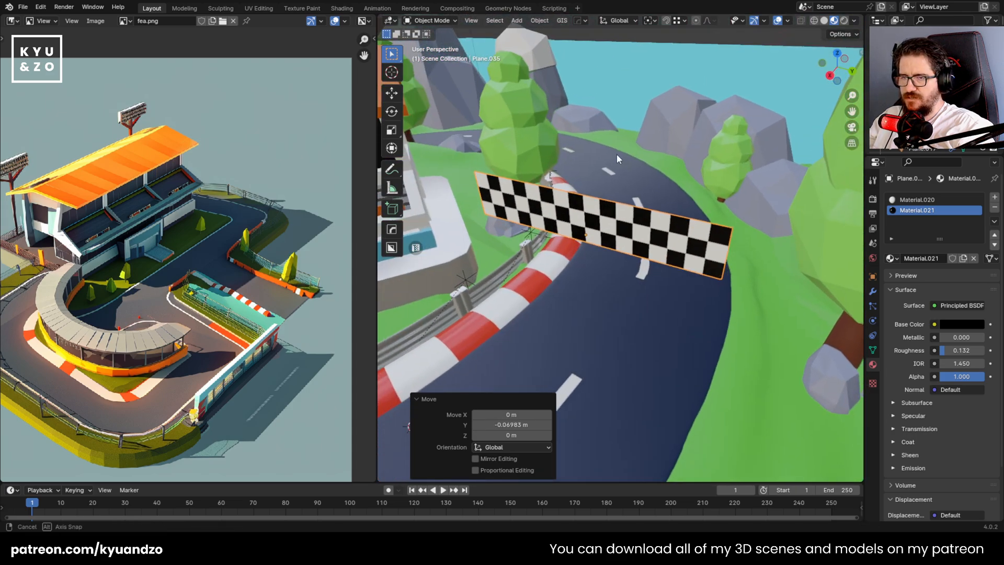
Add a cube at the banner and scale it down, starting with a factor of about 0.198
{"action": "key", "text": "shift+a"}
{"action": "mouse_move", "coordinate": [608, 235]}
{"action": "left_click", "coordinate": [641, 246]}
{"action": "key", "text": "s"}
{"action": "left_click", "coordinate": [625, 277]}
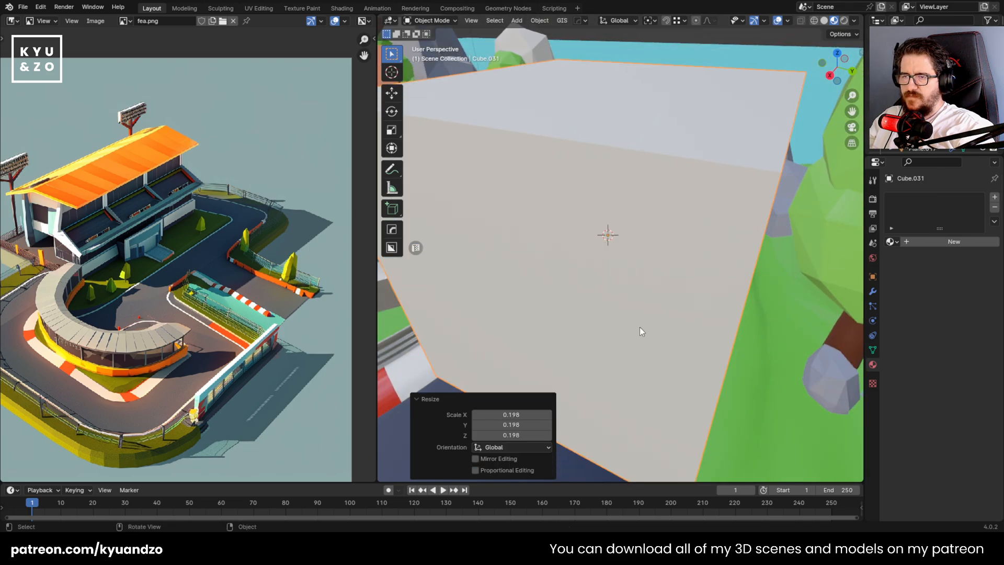
{"action": "key", "text": "s"}
{"action": "left_click", "coordinate": [555, 270]}
Stretch the cube along Z by a factor of about 2.787 and shrink it into a slimmer pillar
{"action": "key", "text": "s"}
{"action": "key", "text": "a"}
{"action": "left_click", "coordinate": [830, 331]}
{"action": "key", "text": "s"}
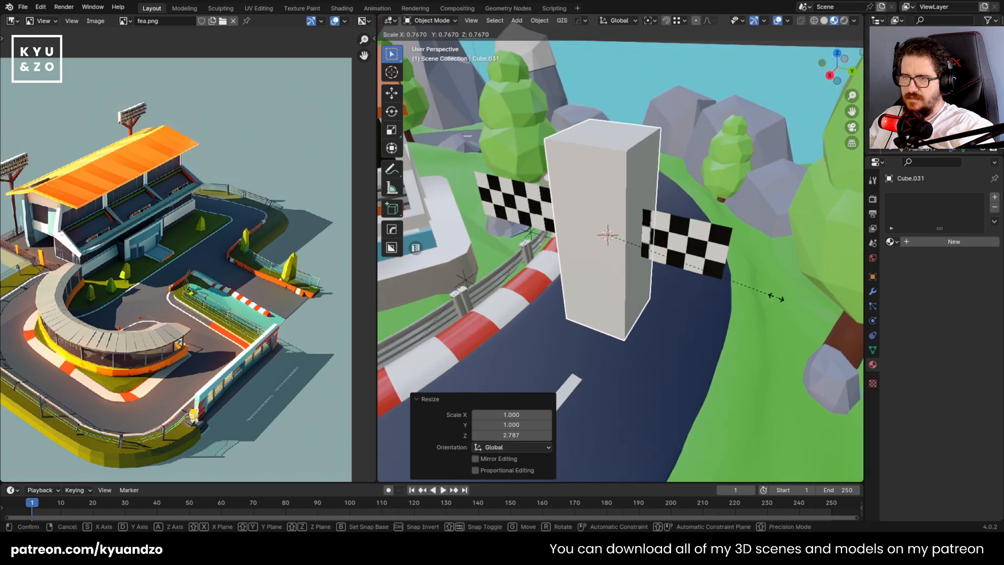
{"action": "left_click", "coordinate": [671, 271]}
{"action": "key", "text": "s"}
{"action": "key", "text": "z"}
{"action": "left_click", "coordinate": [680, 293]}
Move the pillar about 0.171 m along Y to the banner's outer end and lower it about 0.095 m
{"action": "key", "text": "g"}
{"action": "key", "text": "y"}
{"action": "left_click", "coordinate": [801, 316]}
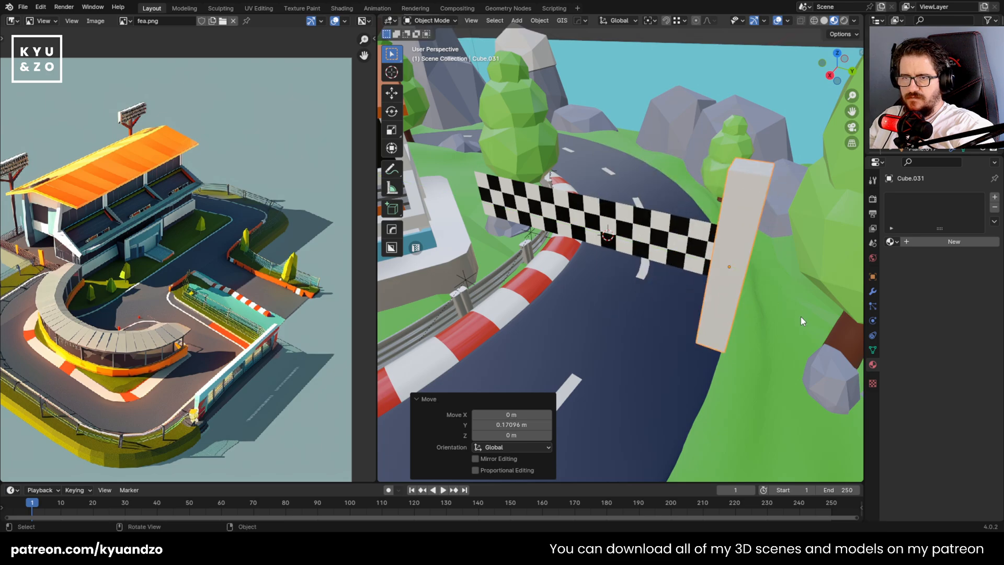
{"action": "key", "text": "g"}
{"action": "key", "text": "z"}
{"action": "left_click", "coordinate": [784, 318]}
Shrink the pillar uniformly and stretch it along Z by about 2.132 to form a thin post
{"action": "key", "text": "s"}
{"action": "key", "text": "a"}
{"action": "right_click", "coordinate": [753, 324]}
{"action": "key", "text": "s"}
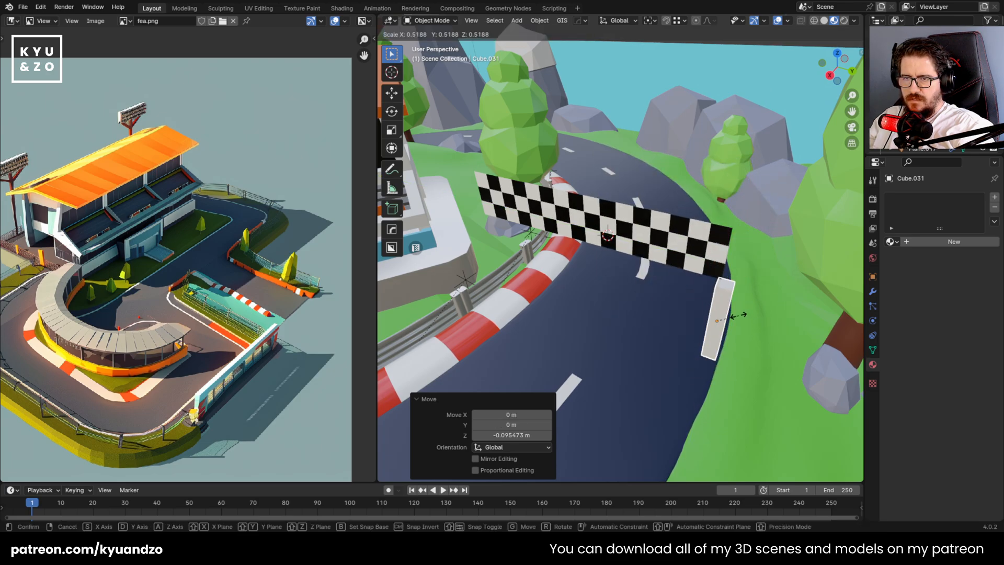
{"action": "left_click", "coordinate": [744, 322]}
{"action": "key", "text": "s"}
{"action": "key", "text": "a"}
{"action": "left_click", "coordinate": [773, 338]}
Lower the post into the ground at the road's outer edge and move it about 0.024 m along Y
{"action": "key", "text": "g"}
{"action": "key", "text": "z"}
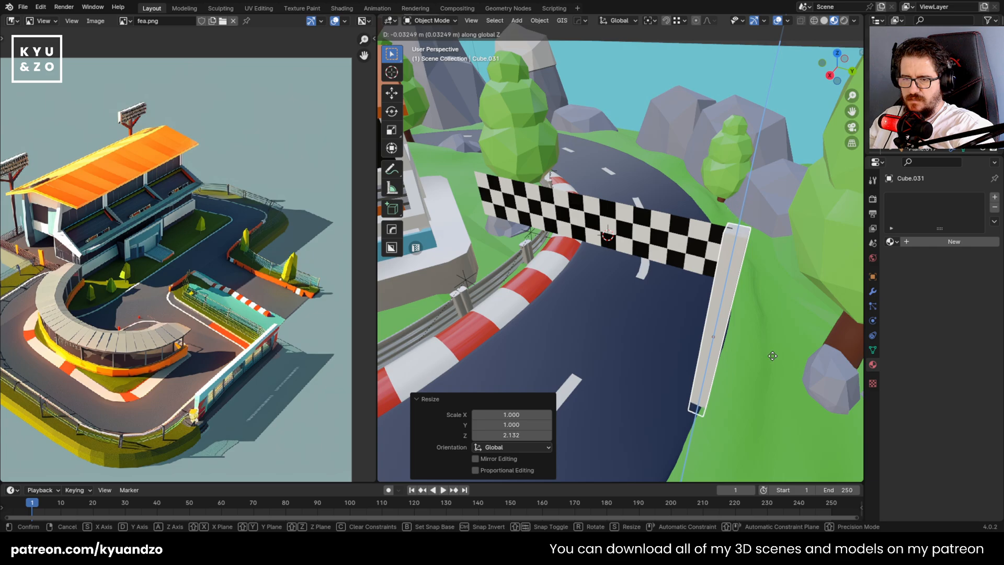
{"action": "left_click", "coordinate": [775, 348]}
{"action": "middle_click_drag", "start_coordinate": [775, 348], "coordinate": [683, 276], "text": "shift"}
{"action": "key", "text": "g"}
{"action": "key", "text": "d"}
{"action": "left_click", "coordinate": [695, 273]}
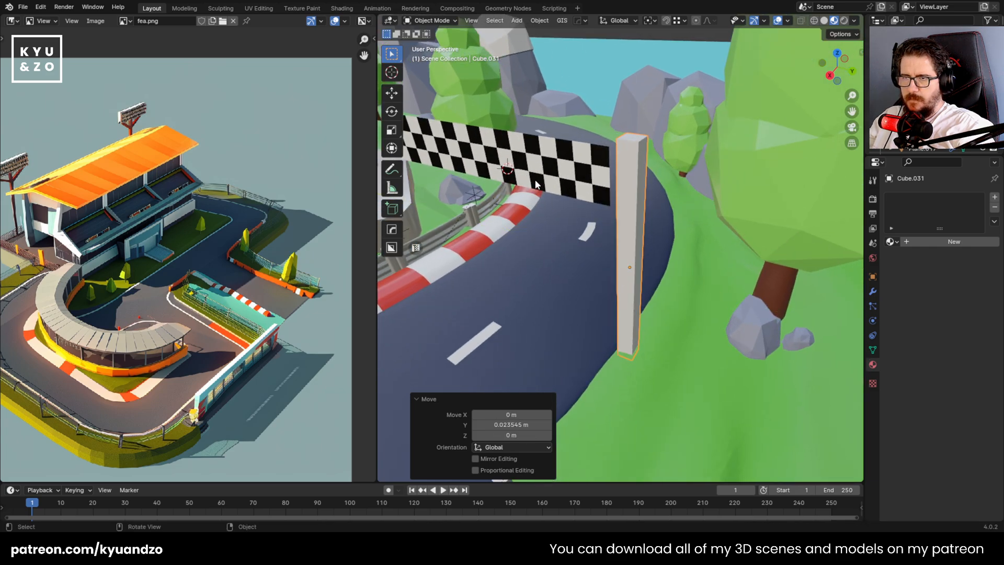
Enlarge the banner by a factor of about 1.105 and nudge it along X to line up with the post
{"action": "middle_click_drag", "start_coordinate": [535, 184], "coordinate": [628, 240], "text": "shift"}
{"action": "left_click", "coordinate": [635, 232]}
{"action": "key", "text": "s"}
{"action": "left_click", "coordinate": [755, 289]}
{"action": "key", "text": "g"}
{"action": "key", "text": "s"}
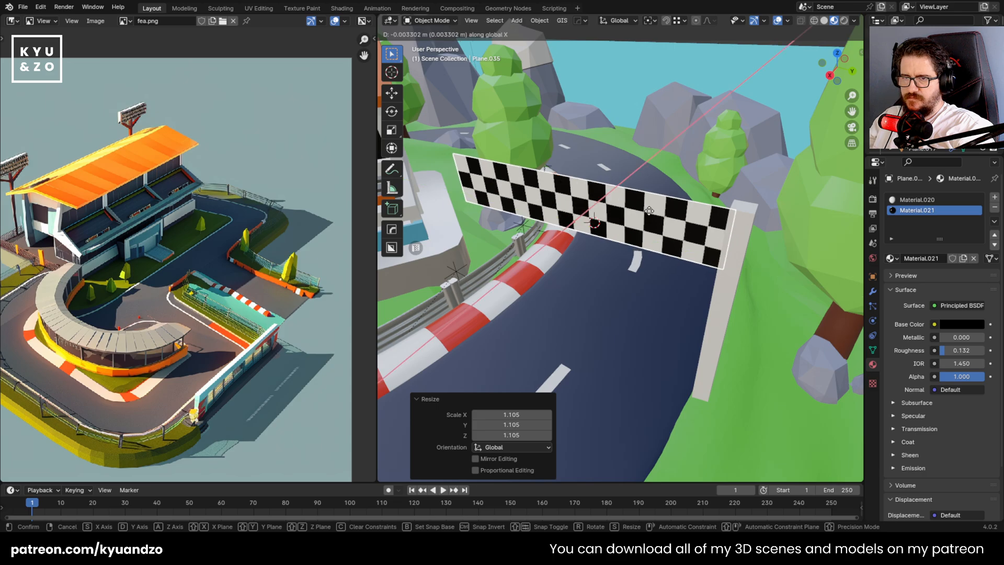
{"action": "key", "text": "d"}
{"action": "left_click", "coordinate": [714, 254]}
Link the guardrail's grey Material.009 to the banner post and save the file
{"action": "left_click", "coordinate": [725, 273]}
{"action": "scroll", "coordinate": [645, 297], "scroll_direction": "down", "scroll_amount": 2}
{"action": "middle_click_drag", "start_coordinate": [494, 320], "coordinate": [597, 312], "text": "shift"}
{"action": "left_click", "coordinate": [568, 289], "text": "shift"}
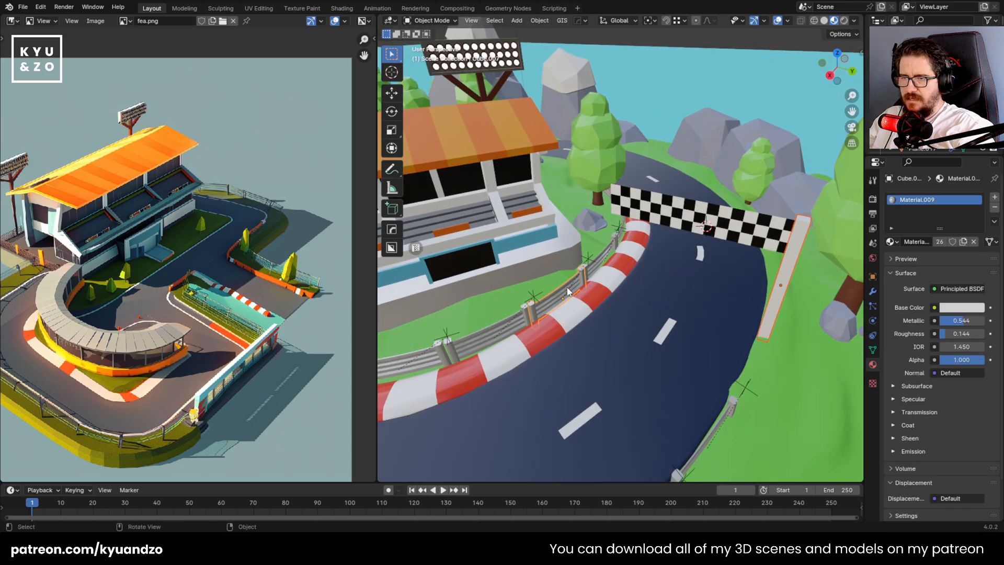
{"action": "key", "text": "ctrl+l"}
{"action": "left_click", "coordinate": [567, 285]}
{"action": "key", "text": "ctrl+s"}
Try placing a duplicate of the post on the curb side in top view, and delete the copy
{"action": "middle_click_drag", "start_coordinate": [793, 253], "coordinate": [758, 281]}
{"action": "scroll", "coordinate": [758, 281], "scroll_direction": "down", "scroll_amount": 1}
{"action": "key", "text": "shift+d"}
{"action": "left_click", "coordinate": [634, 293]}
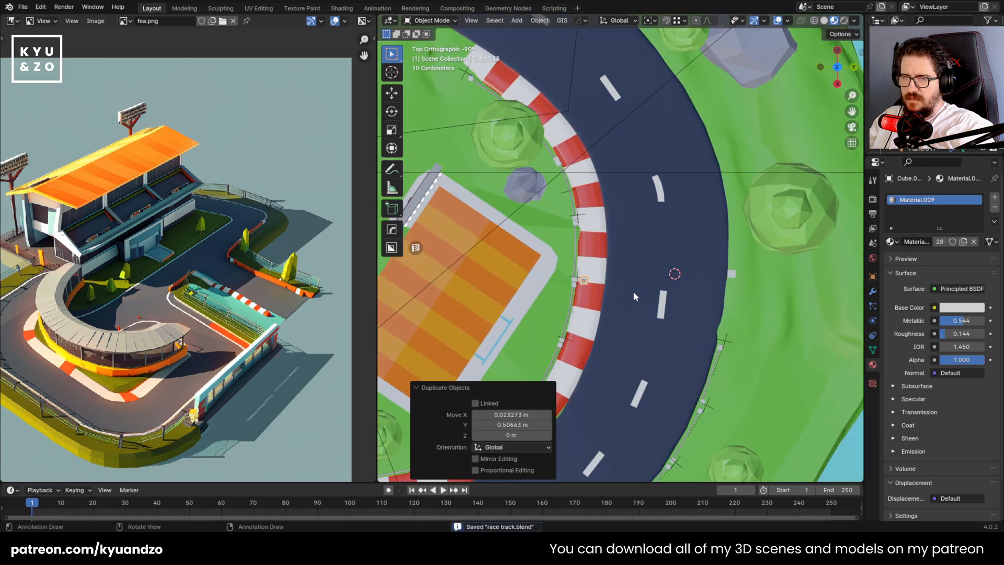
{"action": "scroll", "coordinate": [634, 293], "scroll_direction": "up", "scroll_amount": 4}
{"action": "middle_click_drag", "start_coordinate": [554, 306], "coordinate": [705, 248]}
{"action": "key", "text": "g"}
{"action": "key", "text": "y"}
{"action": "left_click", "coordinate": [608, 247]}
{"action": "key", "text": "Delete"}
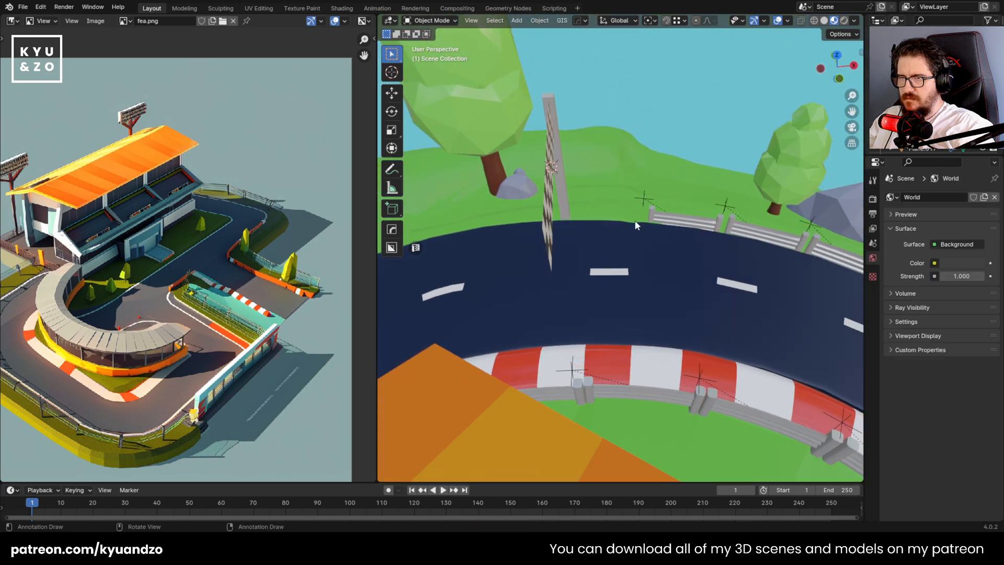
Duplicate the post about -0.461 m along its local Y and move the copy another -0.106 m along Y, beyond the curb
{"action": "left_click", "coordinate": [557, 101]}
{"action": "key", "text": "g"}
{"action": "key", "text": "x"}
{"action": "key", "text": "x"}
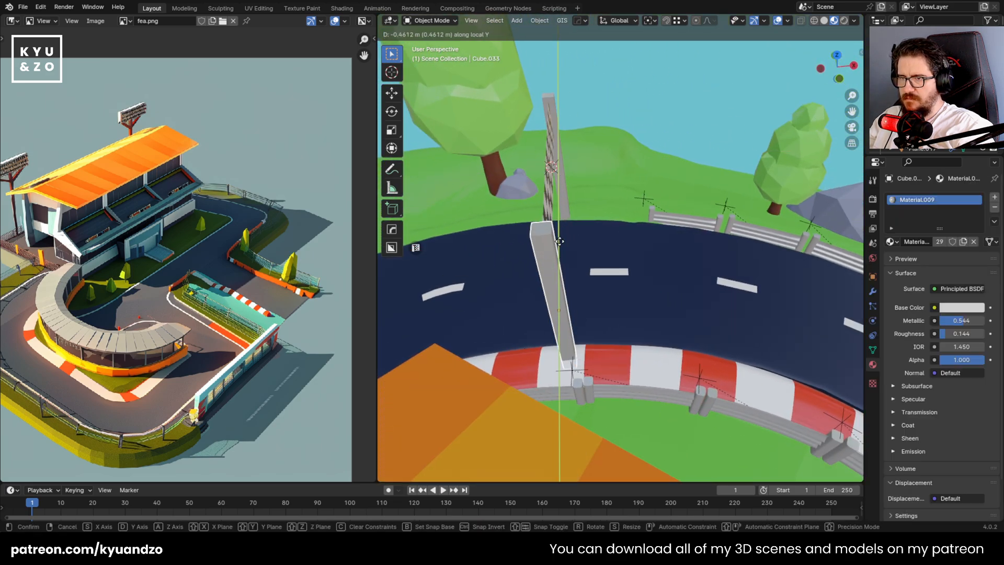
{"action": "left_click", "coordinate": [559, 241]}
{"action": "middle_click_drag", "start_coordinate": [559, 241], "coordinate": [589, 186]}
{"action": "key", "text": "g"}
{"action": "key", "text": "y"}
{"action": "left_click", "coordinate": [589, 186]}
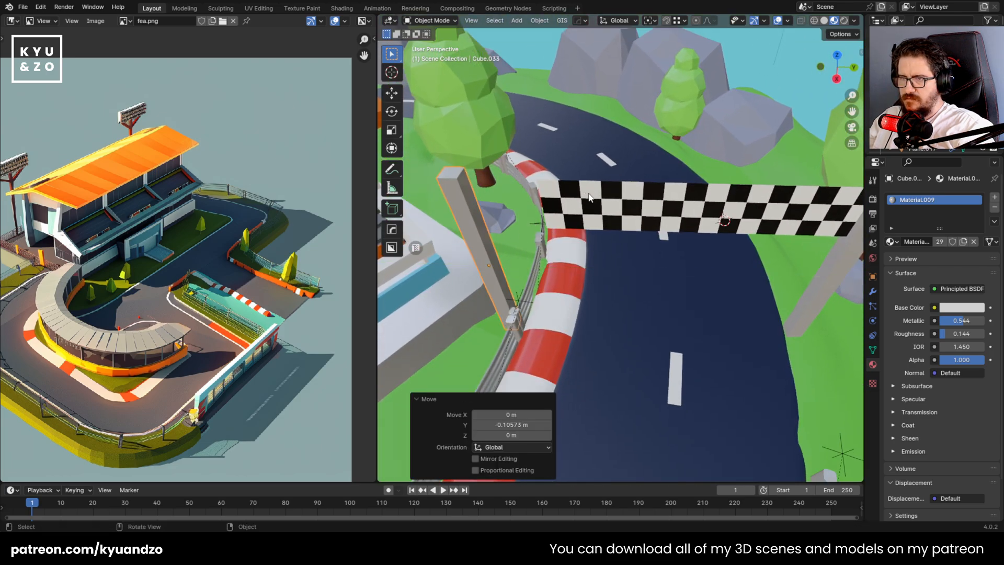
Enlarge the banner by a factor of about 1.29 and shift it along Y toward the inner post
{"action": "left_click", "coordinate": [588, 194]}
{"action": "scroll", "coordinate": [588, 193], "scroll_direction": "down", "scroll_amount": 2}
{"action": "key", "text": "s"}
{"action": "left_click", "coordinate": [606, 217]}
{"action": "key", "text": "g"}
{"action": "key", "text": "d"}
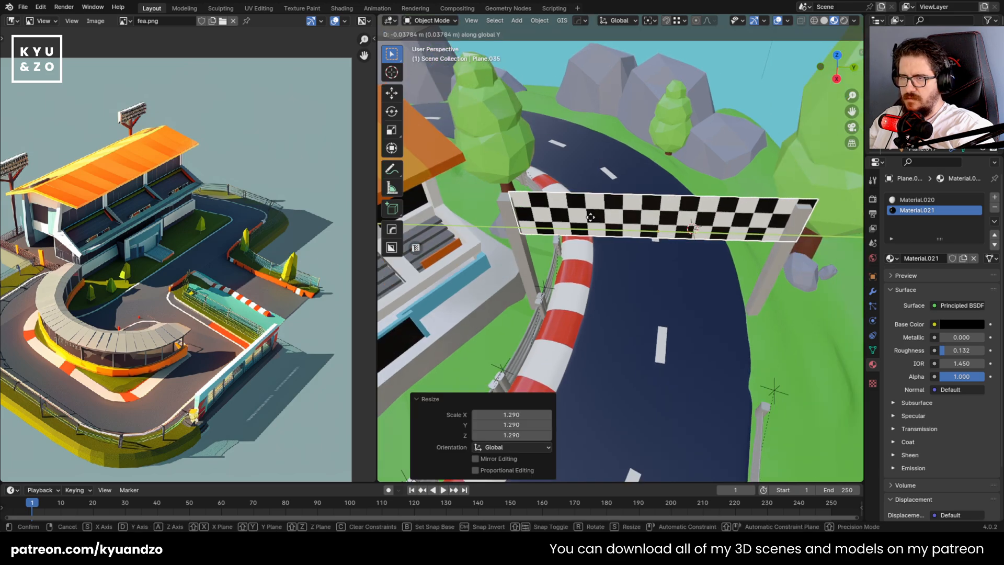
{"action": "key", "text": "z"}
{"action": "left_click", "coordinate": [588, 230]}
Scale the banner by about 0.959 and move it about -0.011 m along Y to fit between the two posts
{"action": "key", "text": "s"}
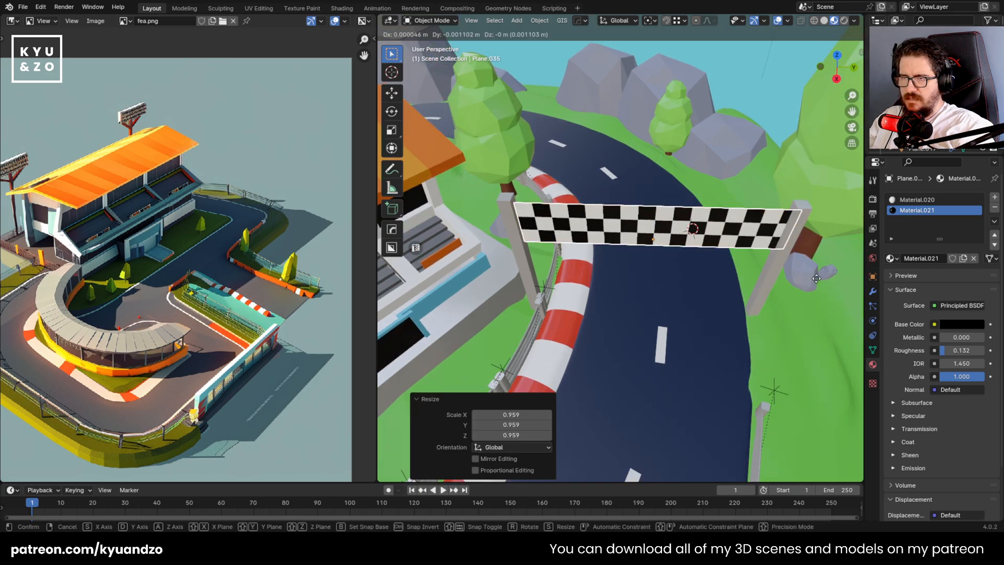
{"action": "key", "text": "y"}
{"action": "left_click", "coordinate": [814, 278]}
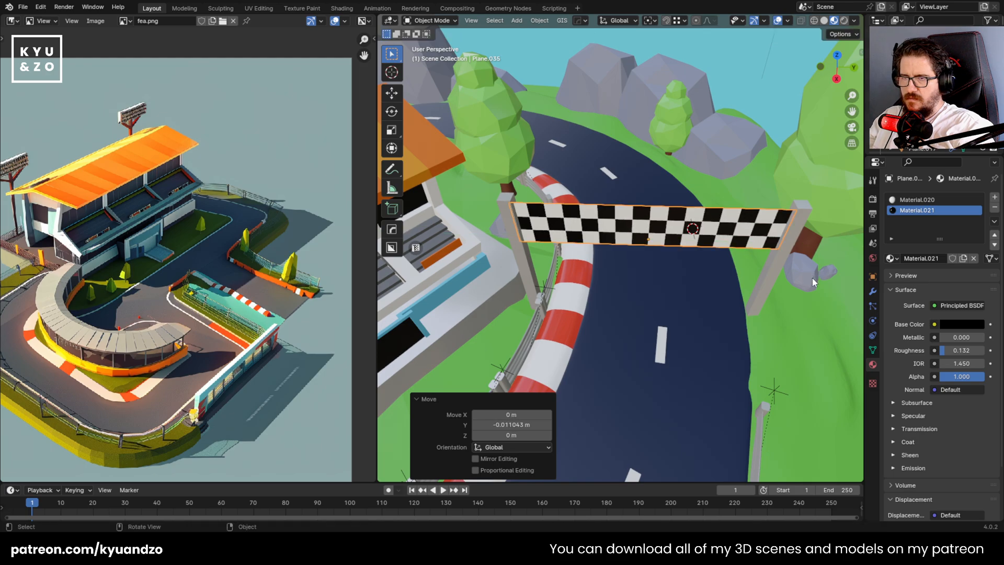
{"action": "key", "text": "g"}
{"action": "key", "text": "a"}
{"action": "left_click", "coordinate": [814, 278]}
{"action": "middle_click_drag", "start_coordinate": [814, 278], "coordinate": [747, 217]}
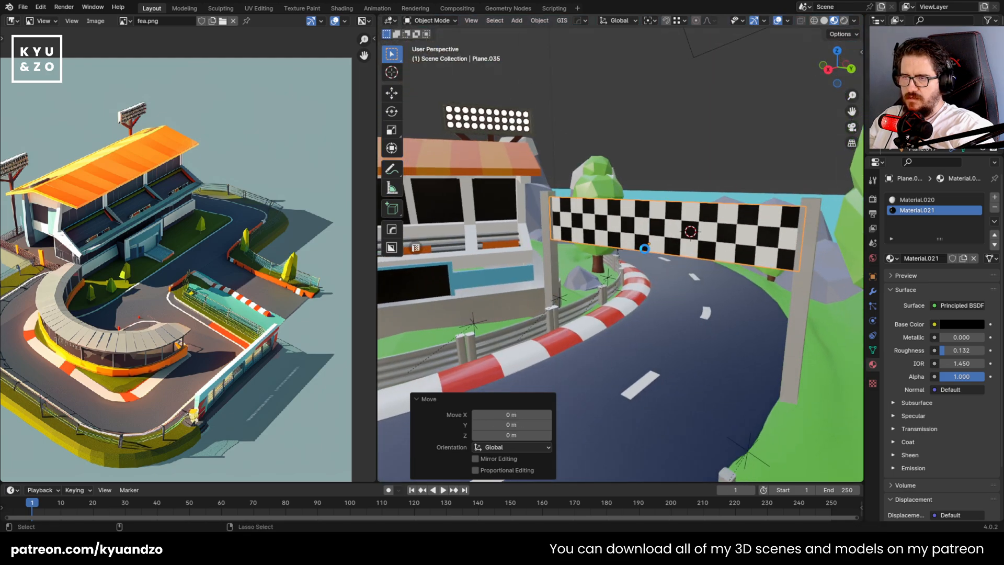
Save the file and show the race track through the camera in rendered shading
{"action": "key", "text": "ctrl+s"}
{"action": "scroll", "coordinate": [640, 193], "scroll_direction": "down", "scroll_amount": 8}
{"action": "left_click", "coordinate": [568, 126]}
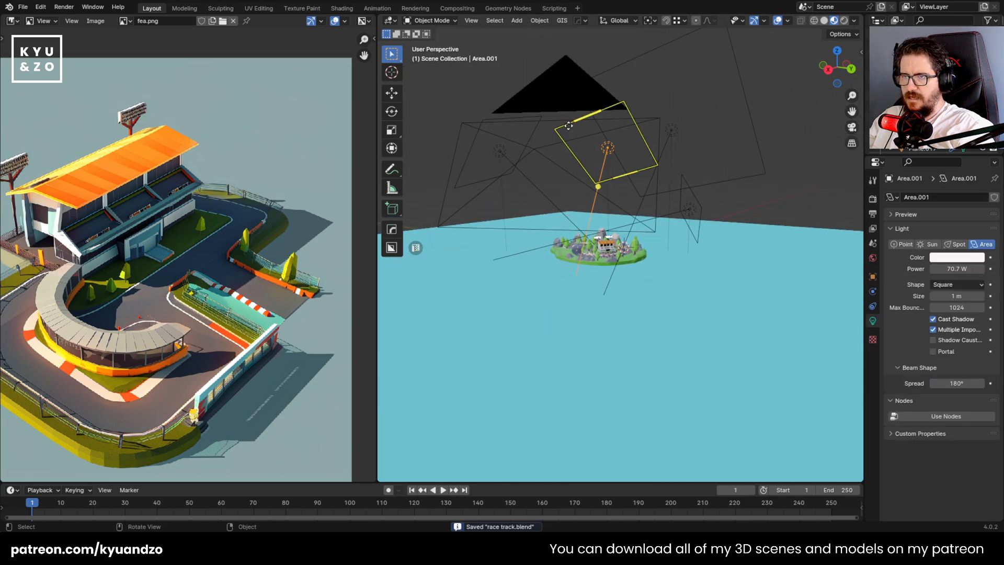
{"action": "left_click", "coordinate": [572, 120]}
{"action": "key", "text": "KP_0"}
{"action": "scroll", "coordinate": [591, 268], "scroll_direction": "up", "scroll_amount": 4}
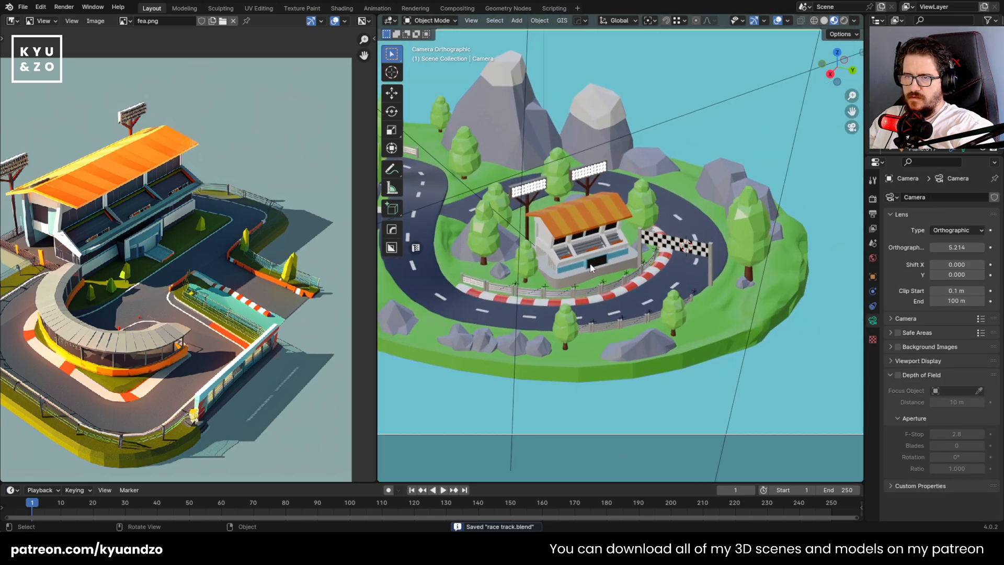
{"action": "scroll", "coordinate": [613, 240], "scroll_direction": "up", "scroll_amount": 2}
{"action": "scroll", "coordinate": [611, 300], "scroll_direction": "up", "scroll_amount": 6}
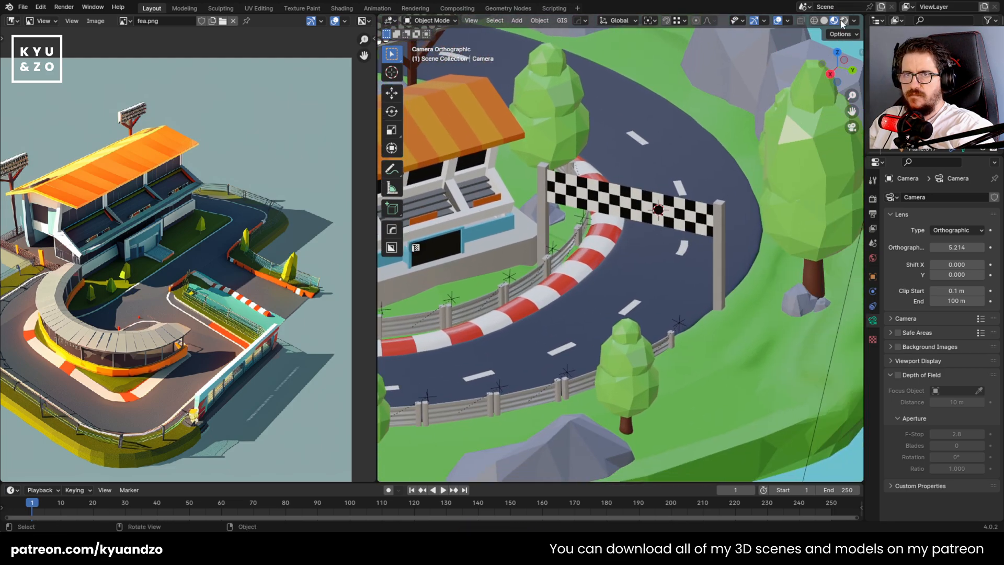
{"action": "left_click", "coordinate": [844, 21]}
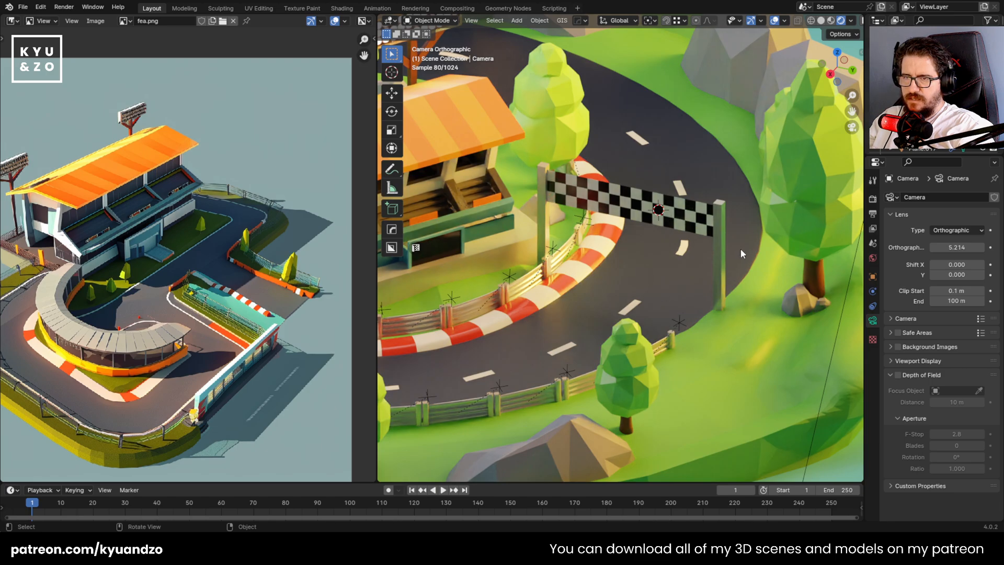
Assign the curb's red Material.008 to the banner post at the road's outer edge
{"action": "left_click", "coordinate": [723, 256]}
{"action": "scroll", "coordinate": [701, 352], "scroll_direction": "up", "scroll_amount": 4}
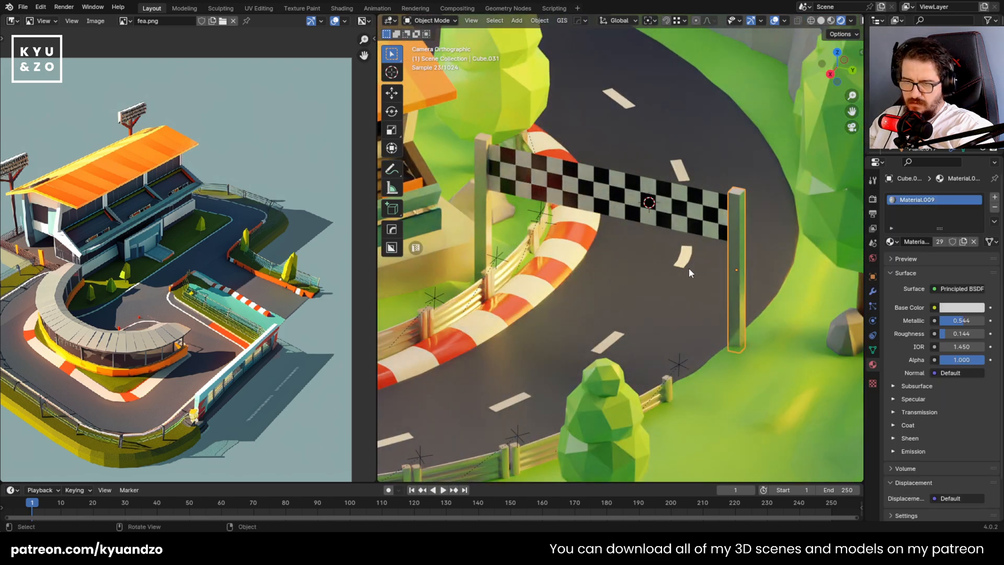
{"action": "scroll", "coordinate": [652, 282], "scroll_direction": "down", "scroll_amount": 9}
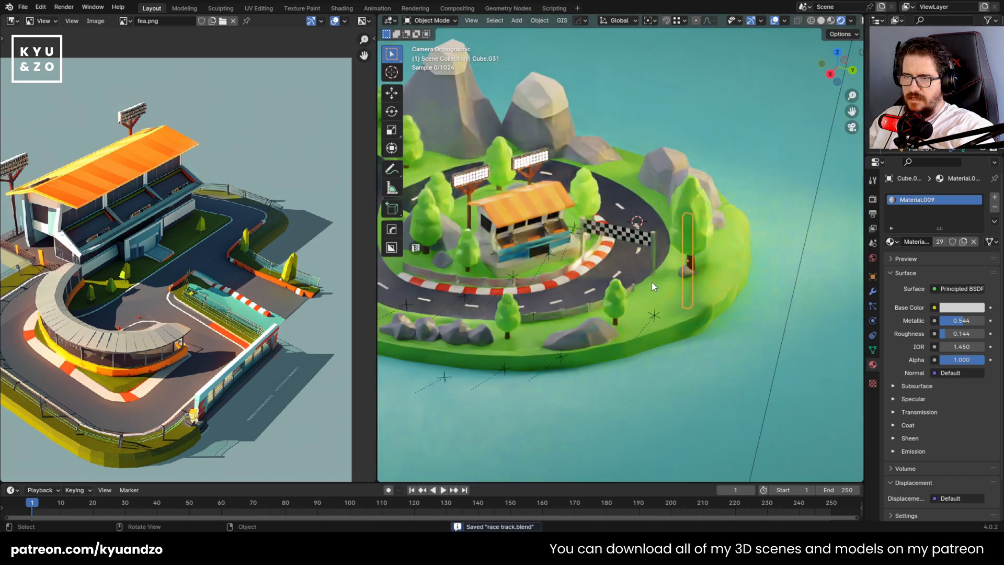
{"action": "scroll", "coordinate": [607, 232], "scroll_direction": "up", "scroll_amount": 6}
{"action": "scroll", "coordinate": [597, 298], "scroll_direction": "up", "scroll_amount": 4}
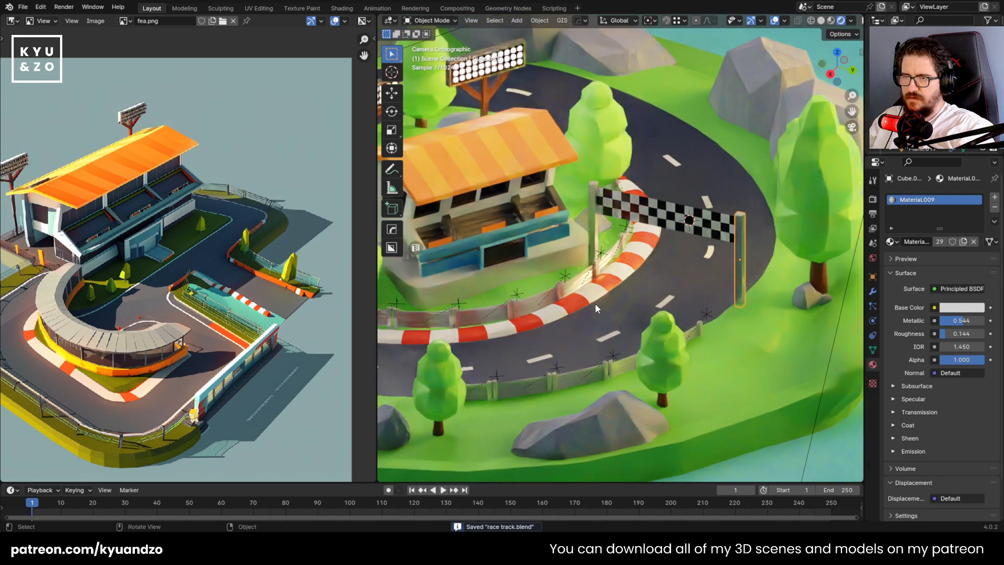
{"action": "left_click", "coordinate": [627, 304]}
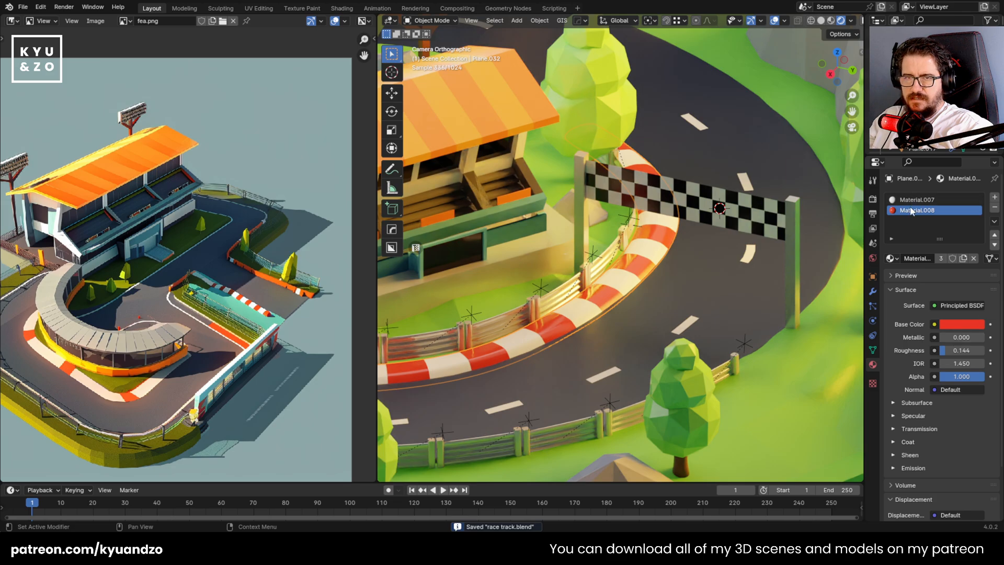
{"action": "scroll", "coordinate": [676, 235], "scroll_direction": "up", "scroll_amount": 2}
{"action": "left_click", "coordinate": [751, 227]}
{"action": "left_click", "coordinate": [891, 242]}
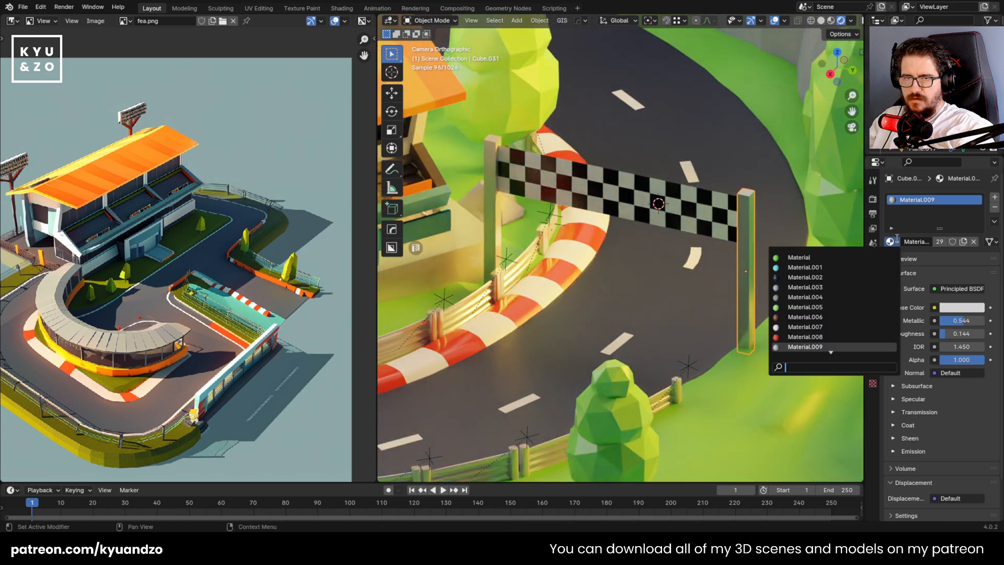
{"action": "left_click", "coordinate": [830, 336]}
{"action": "left_click", "coordinate": [627, 288]}
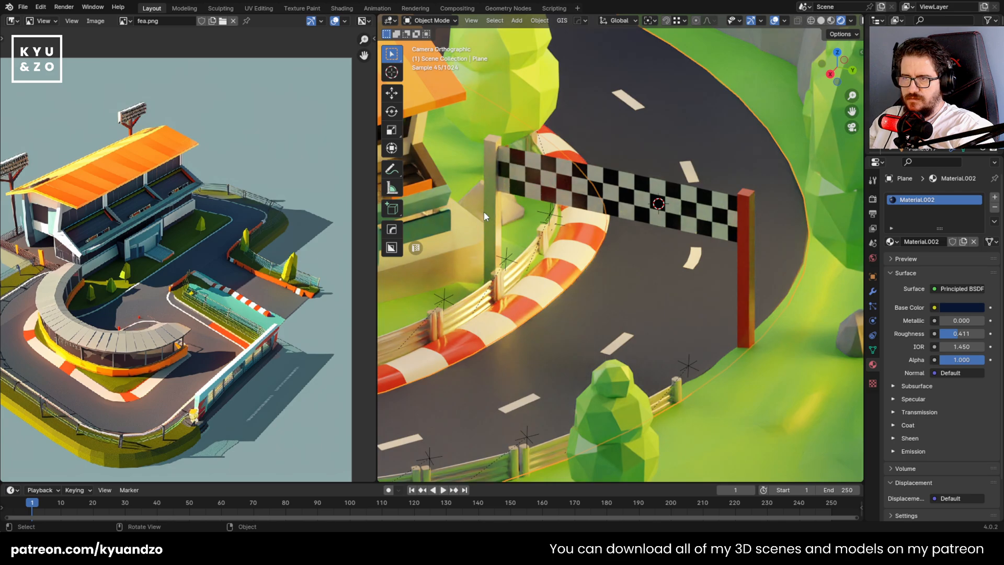
Assign the red Material.008 to the banner post on the road's inner side and save the file
{"action": "left_click", "coordinate": [890, 242]}
{"action": "left_click", "coordinate": [599, 284]}
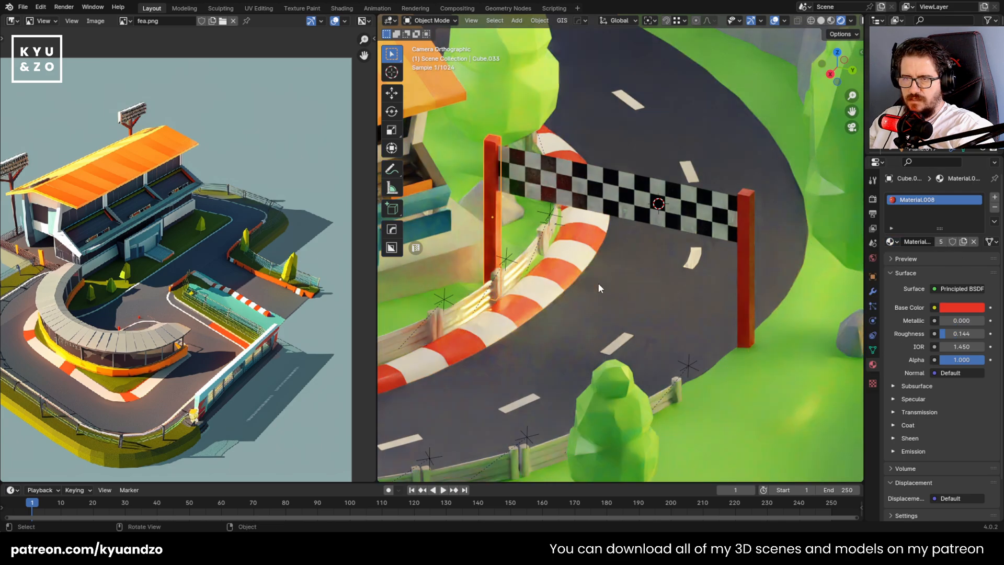
{"action": "scroll", "coordinate": [582, 278], "scroll_direction": "down", "scroll_amount": 5}
{"action": "middle_click_drag", "start_coordinate": [533, 169], "coordinate": [624, 206], "text": "shift"}
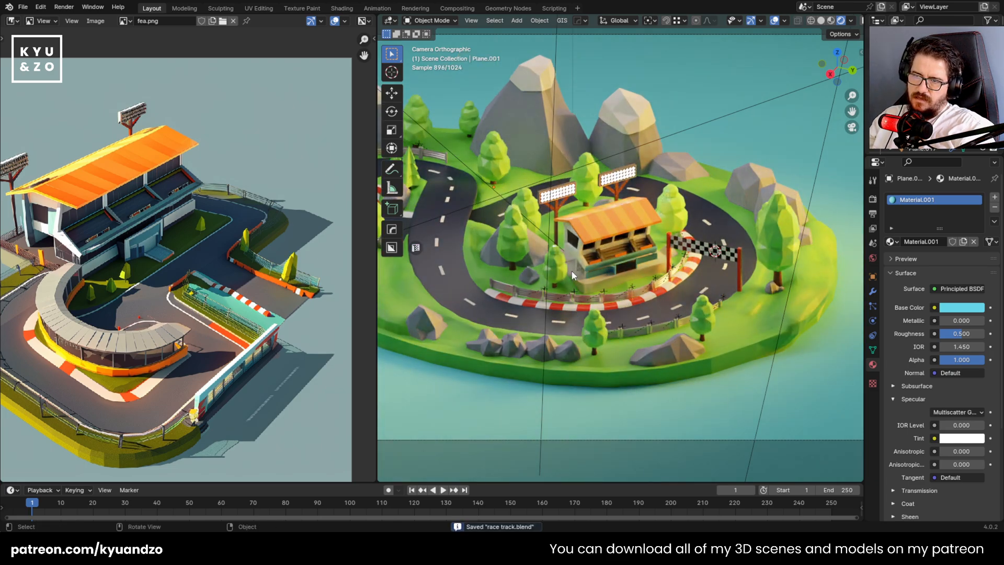
Examine the track, the grandstand and the surrounding grass through the camera in rendered shading
{"action": "scroll", "coordinate": [579, 251], "scroll_direction": "down", "scroll_amount": 2}
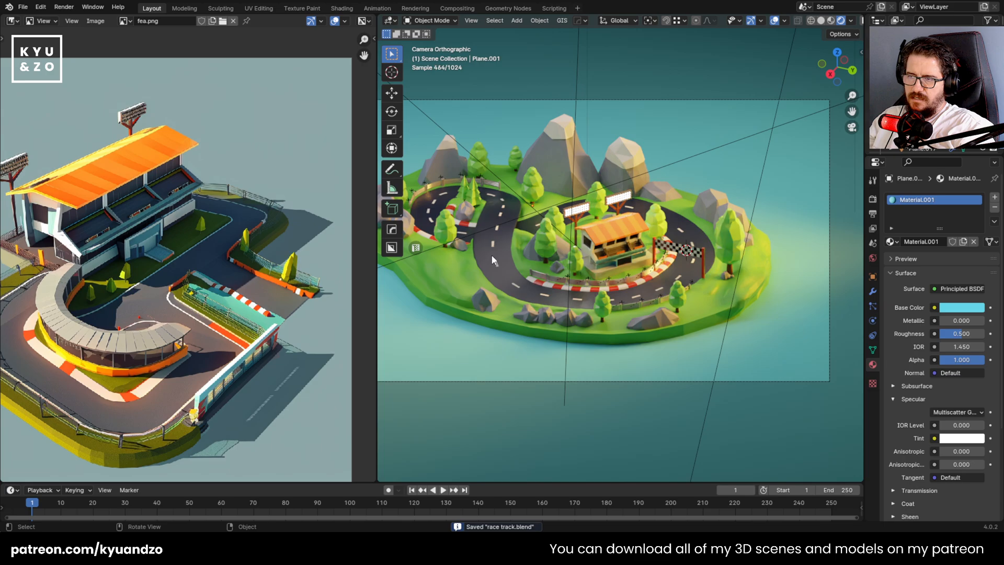
{"action": "scroll", "coordinate": [575, 231], "scroll_direction": "up", "scroll_amount": 4}
{"action": "middle_click_drag", "start_coordinate": [736, 216], "coordinate": [629, 203], "text": "shift"}
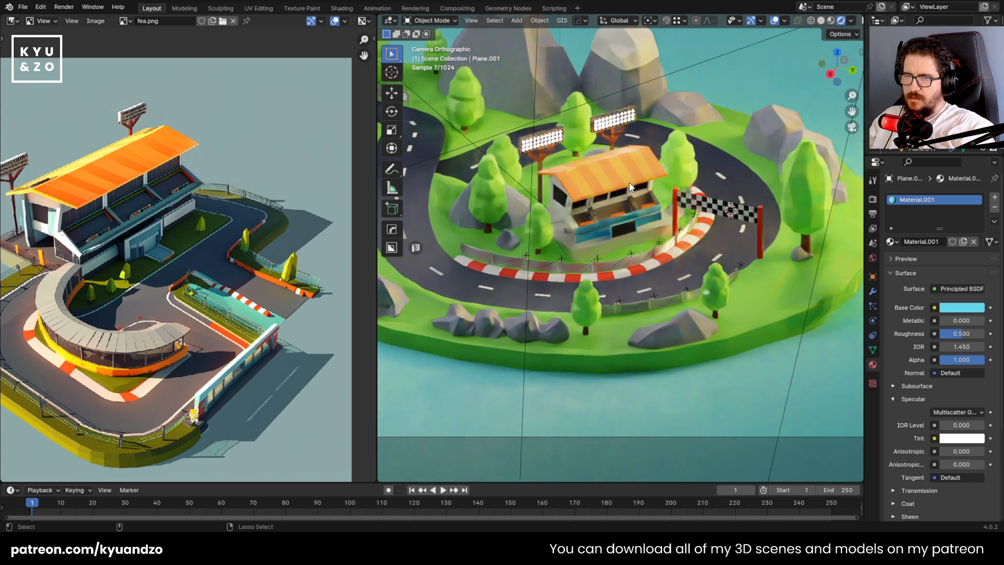
{"action": "middle_click_drag", "start_coordinate": [612, 116], "coordinate": [782, 148], "text": "shift"}
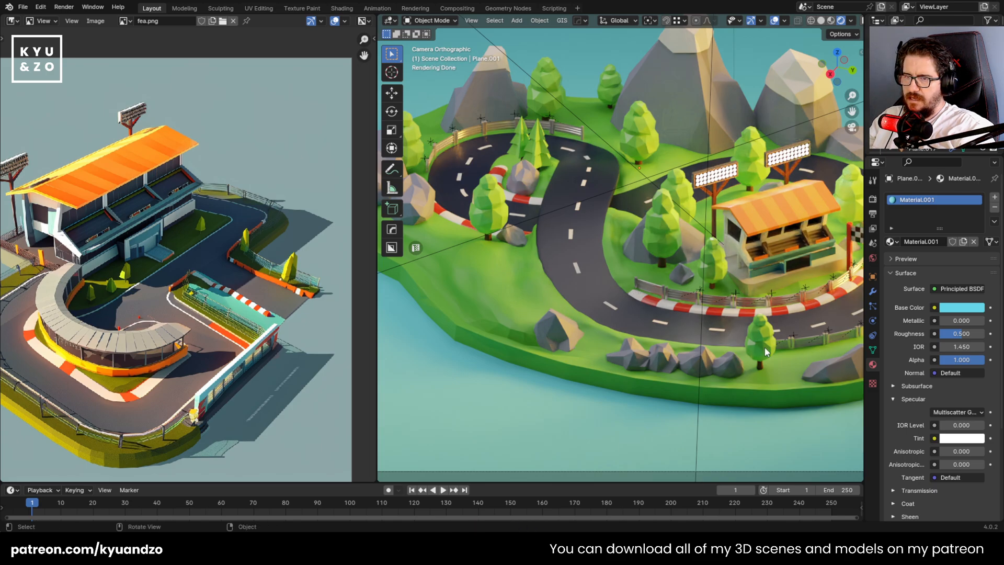
{"action": "middle_click_drag", "start_coordinate": [572, 284], "coordinate": [499, 259], "text": "shift"}
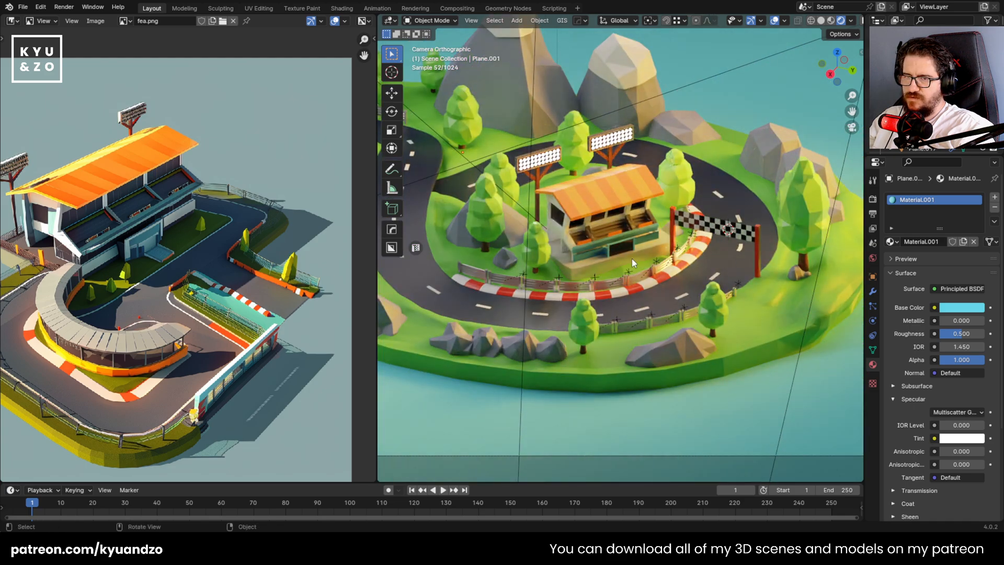
{"action": "middle_click_drag", "start_coordinate": [548, 172], "coordinate": [562, 174], "text": "shift"}
Duplicate three of the front boulders about 1.58 m along Y, then shift the copies in negative X toward the grass
{"action": "left_click", "coordinate": [686, 340]}
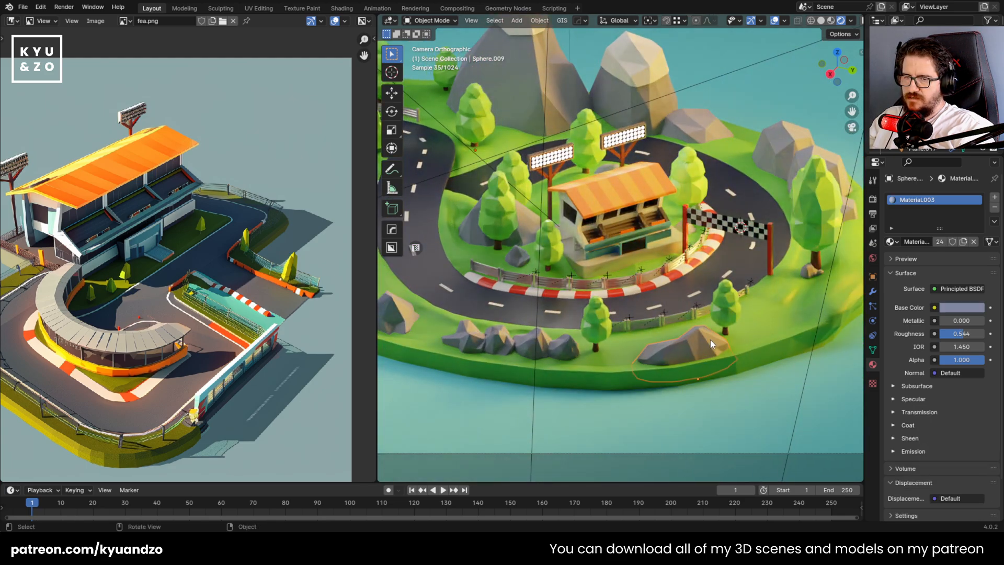
{"action": "middle_click_drag", "start_coordinate": [692, 316], "coordinate": [635, 306], "text": "shift"}
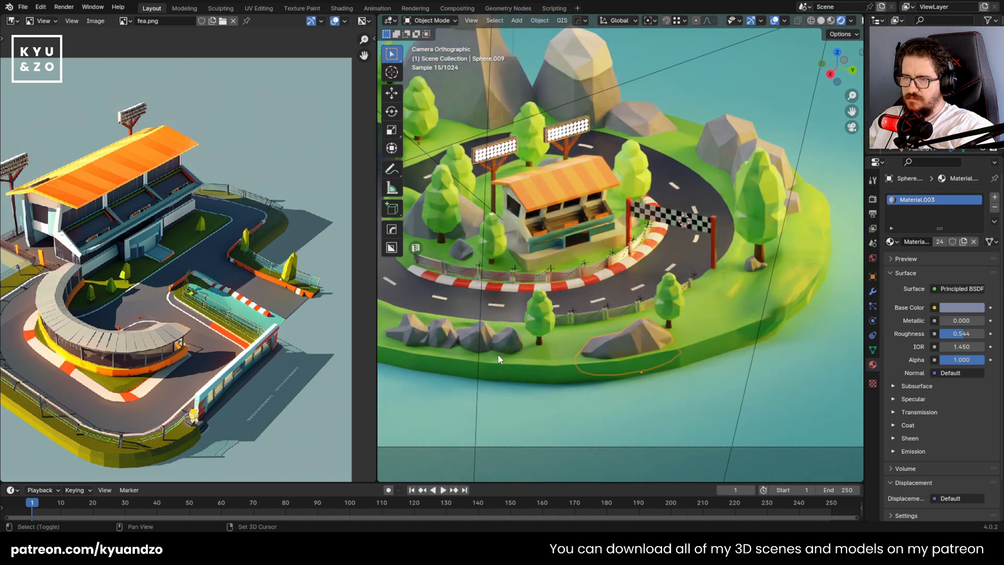
{"action": "left_click", "coordinate": [448, 338], "text": "shift"}
{"action": "key", "text": "shift+d"}
{"action": "key", "text": "d"}
{"action": "left_click", "coordinate": [686, 367]}
{"action": "key", "text": "g"}
{"action": "key", "text": "s"}
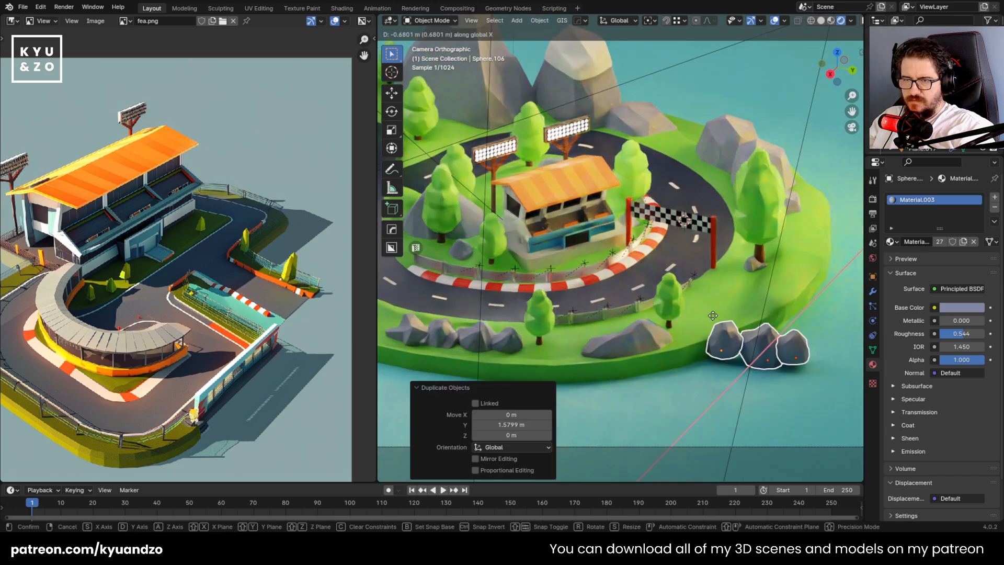
{"action": "left_click", "coordinate": [738, 288]}
Move the three copied rocks about -0.25 m along Y and rotate them 51° around Z
{"action": "key", "text": "g"}
{"action": "key", "text": "d"}
{"action": "left_click", "coordinate": [694, 304]}
{"action": "key", "text": "r"}
{"action": "key", "text": "a"}
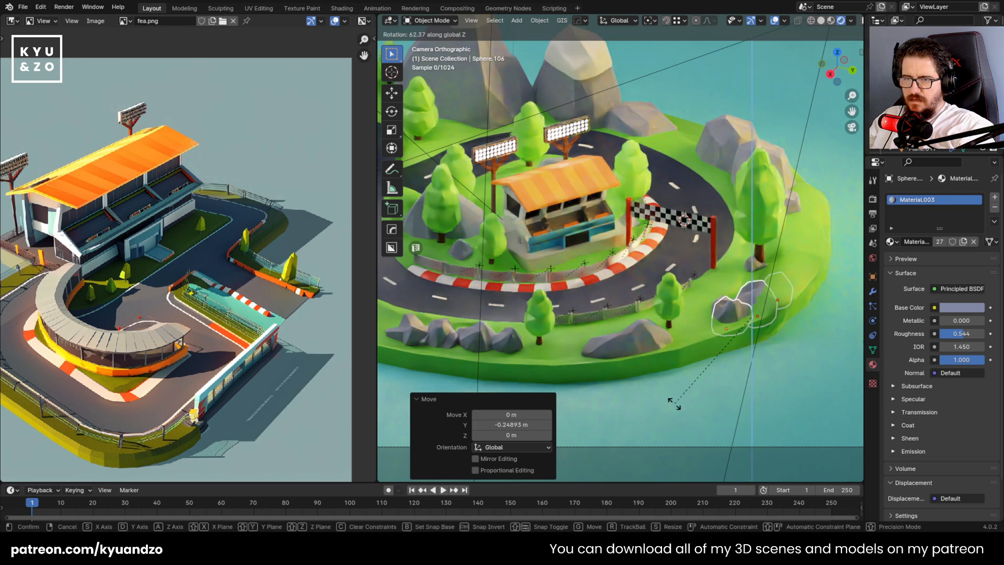
{"action": "left_click", "coordinate": [769, 323]}
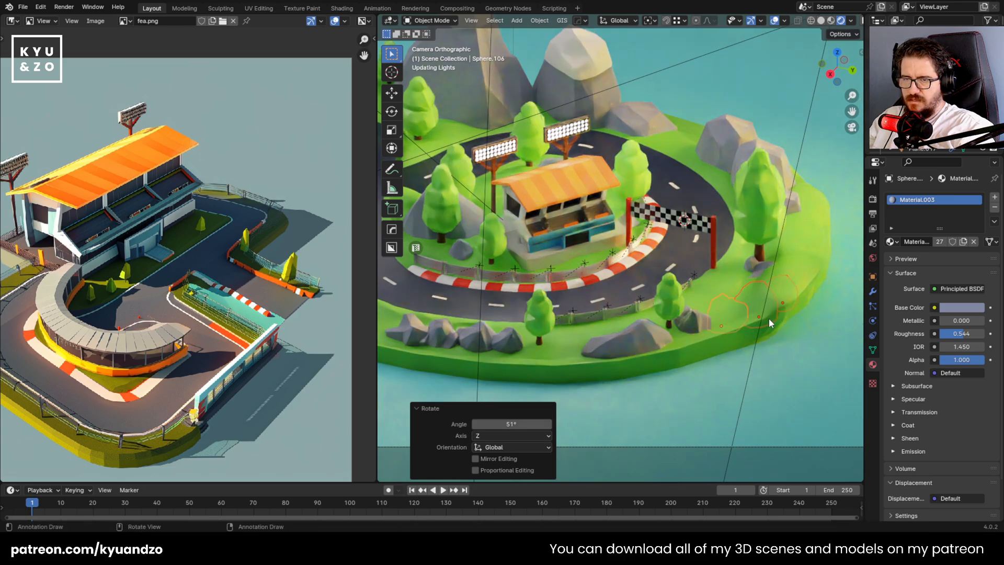
Move the copied rocks about -0.11 m along Y and lower them about 0.068 m onto the grass
{"action": "key", "text": "g"}
{"action": "key", "text": "y"}
{"action": "key", "text": "z"}
{"action": "left_click", "coordinate": [779, 295]}
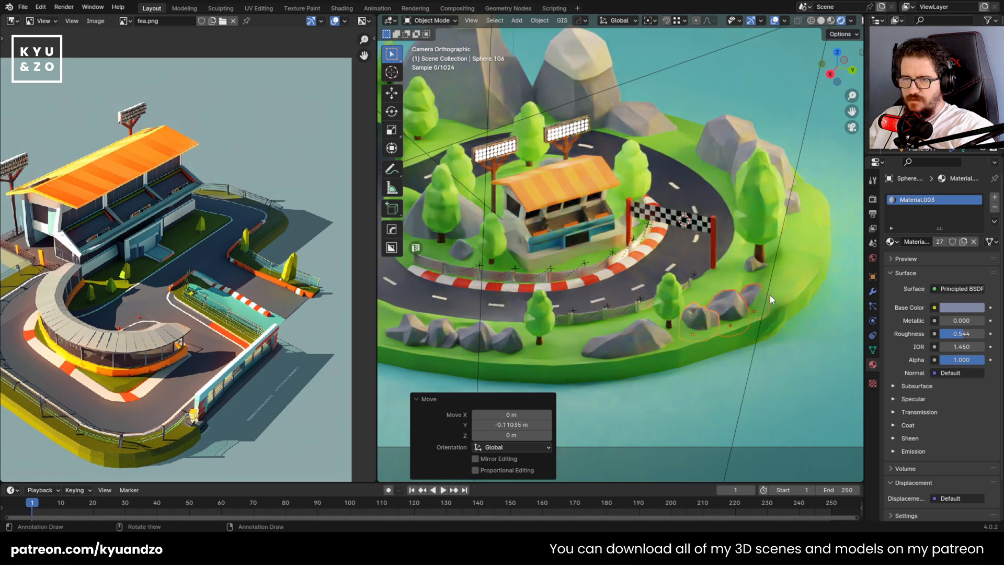
{"action": "key", "text": "r"}
{"action": "key", "text": "z"}
{"action": "left_click", "coordinate": [800, 277]}
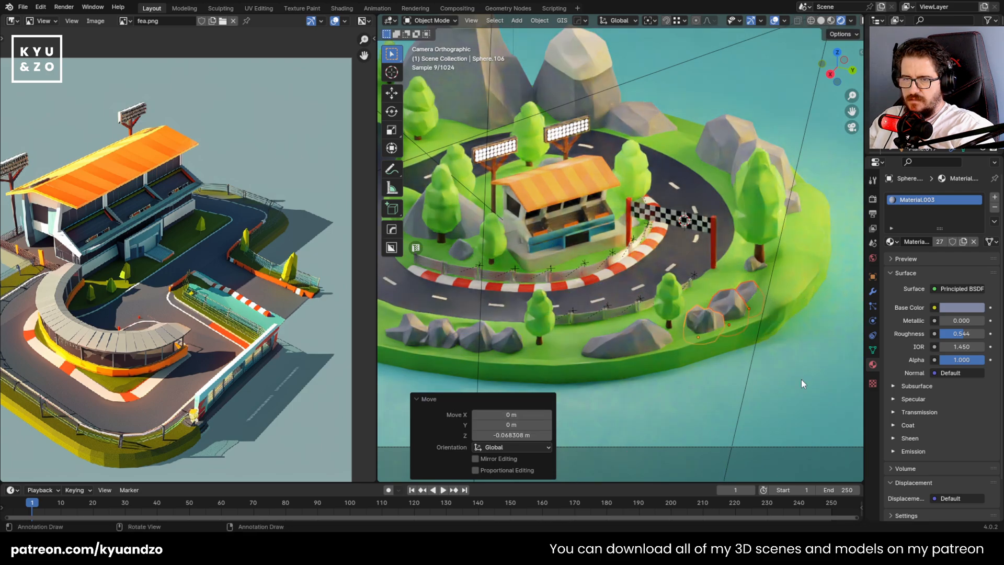
Rotate the rearmost rock of the new group about 92.7° around Z and save the file
{"action": "left_click", "coordinate": [752, 289]}
{"action": "key", "text": "g"}
{"action": "key", "text": "z"}
{"action": "left_click", "coordinate": [752, 281]}
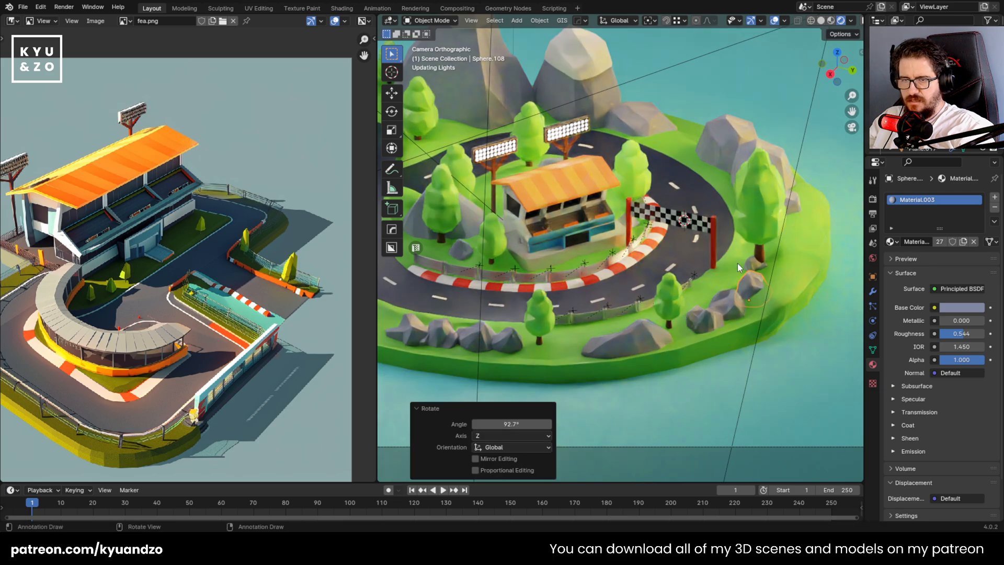
{"action": "left_click", "coordinate": [803, 360]}
{"action": "left_click", "coordinate": [713, 319]}
{"action": "scroll", "coordinate": [657, 347], "scroll_direction": "down", "scroll_amount": 4}
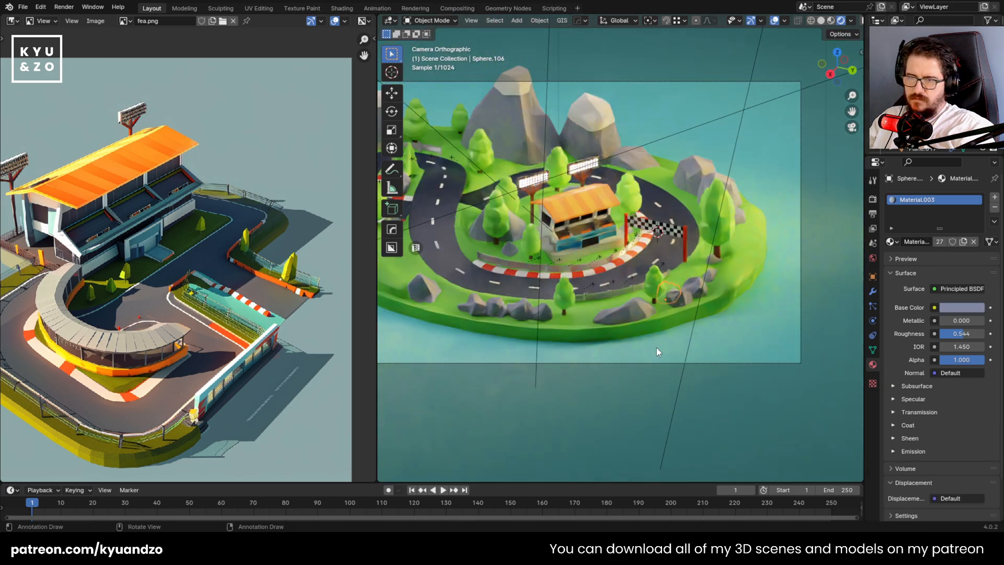
{"action": "key", "text": "ctrl+s"}
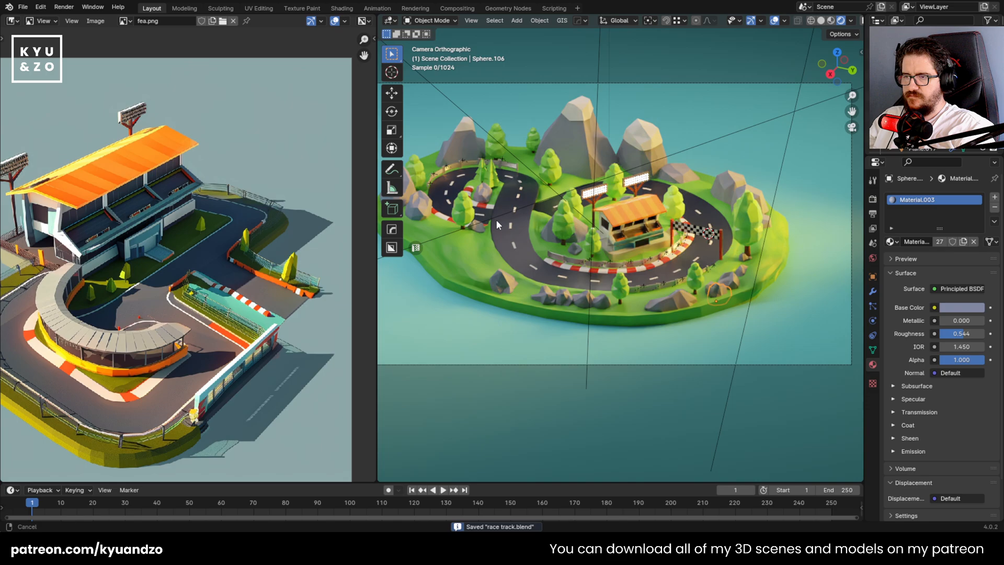
Duplicate two rocks about -1.54 m along Y, adjust their position on the grass outside the bend, and rotate them -30° around Z
{"action": "scroll", "coordinate": [533, 292], "scroll_direction": "up", "scroll_amount": 4}
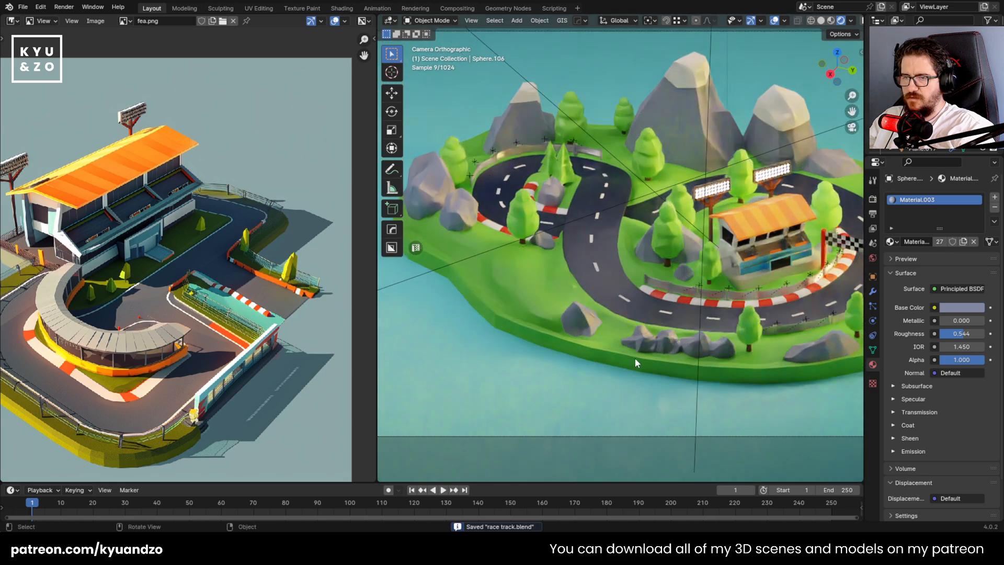
{"action": "key", "text": "shift+d"}
{"action": "left_click", "coordinate": [481, 309]}
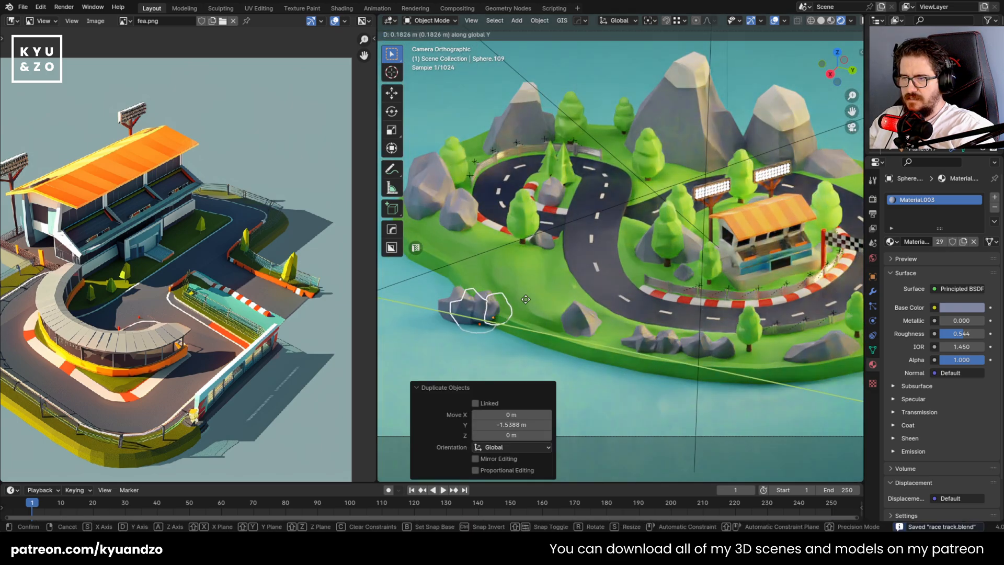
{"action": "key", "text": "g"}
{"action": "key", "text": "x"}
{"action": "left_click", "coordinate": [552, 285]}
{"action": "key", "text": "r"}
{"action": "key", "text": "z"}
{"action": "left_click", "coordinate": [541, 304]}
Raise the two copied rocks and move them about 0.33 m along X on the front grass
{"action": "key", "text": "g"}
{"action": "key", "text": "z"}
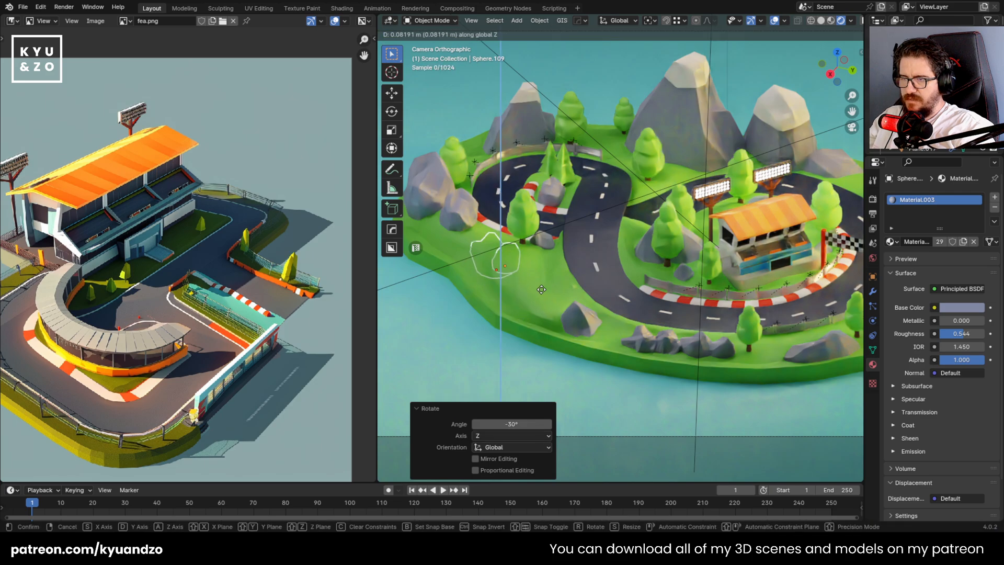
{"action": "left_click", "coordinate": [542, 287]}
{"action": "key", "text": "g"}
{"action": "key", "text": "y"}
{"action": "left_click", "coordinate": [549, 335]}
Enlarge the two copied rocks, raise them about 0.02 m and shift them about 0.04 m along Y
{"action": "key", "text": "s"}
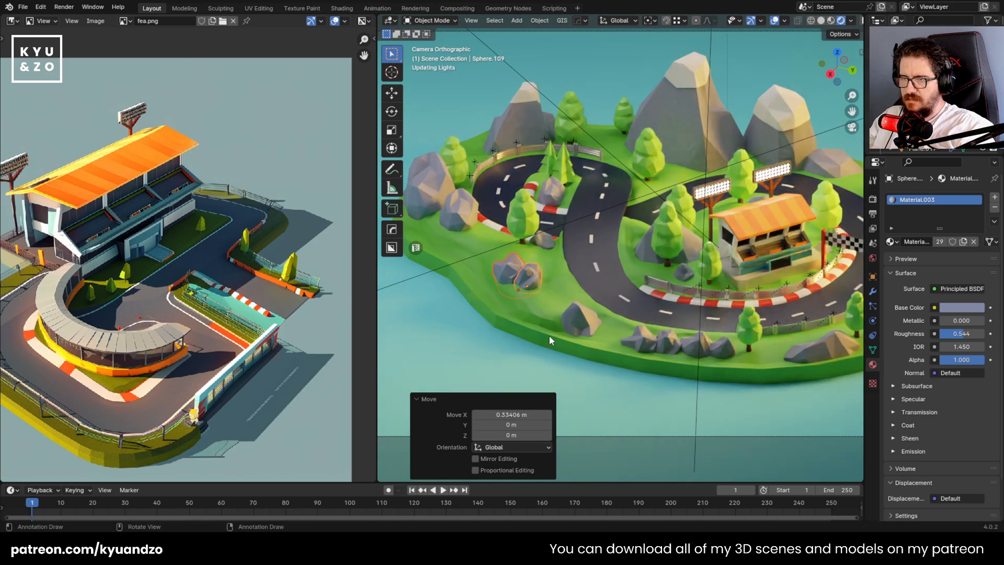
{"action": "left_click", "coordinate": [587, 335]}
{"action": "key", "text": "g"}
{"action": "key", "text": "y"}
{"action": "left_click", "coordinate": [594, 334]}
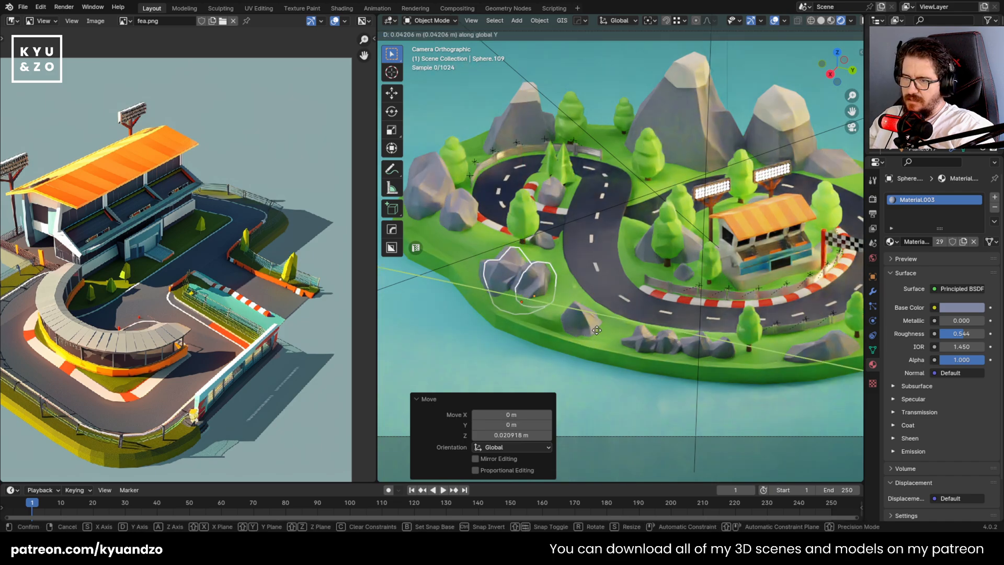
Scale the two rocks by 0.949, raise them about 0.043 m and save the file
{"action": "key", "text": "g"}
{"action": "key", "text": "z"}
{"action": "key", "text": "s"}
{"action": "left_click", "coordinate": [599, 310]}
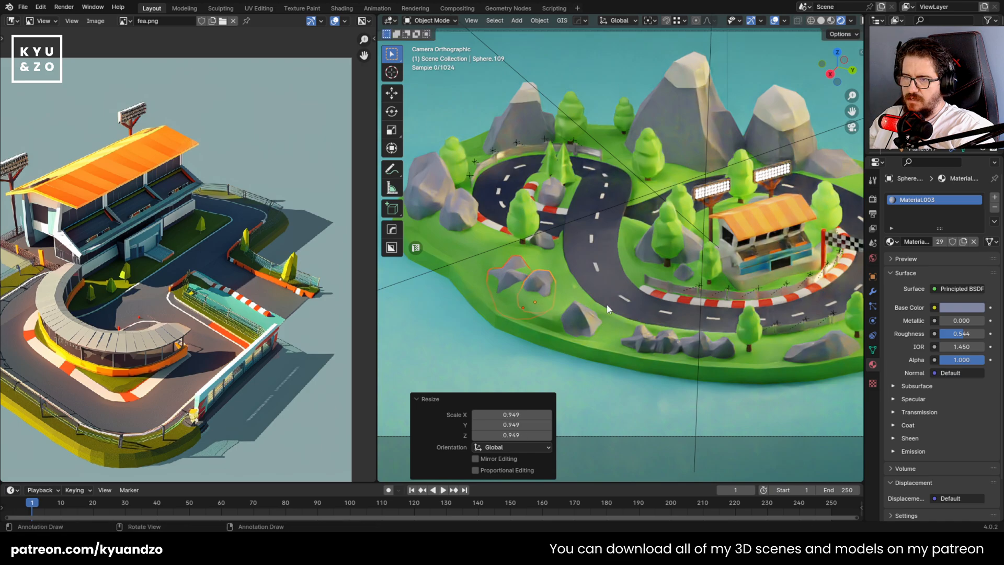
{"action": "key", "text": "g"}
{"action": "key", "text": "a"}
{"action": "left_click", "coordinate": [608, 299]}
{"action": "key", "text": "ctrl+s"}
{"action": "key", "text": "g"}
{"action": "key", "text": "a"}
{"action": "right_click", "coordinate": [607, 300]}
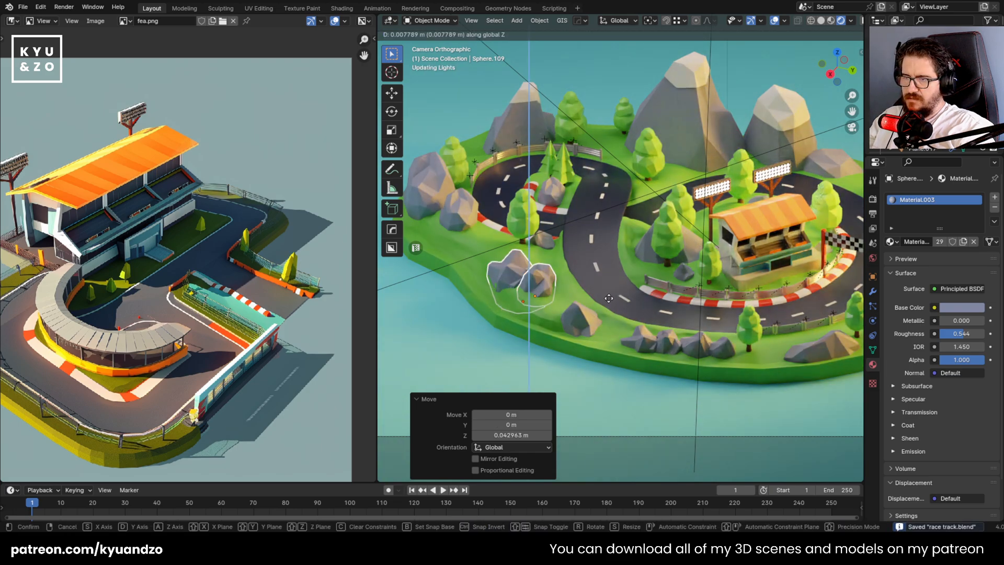
Move the small tree beside the large rear mountain along Y and save the file
{"action": "left_click", "coordinate": [617, 205]}
{"action": "left_click", "coordinate": [623, 116]}
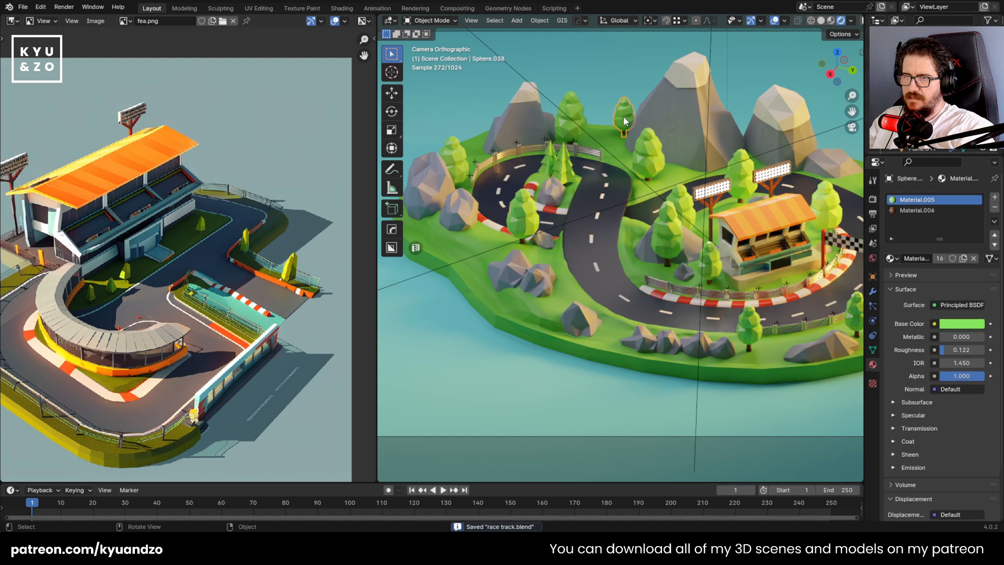
{"action": "scroll", "coordinate": [623, 116], "scroll_direction": "down", "scroll_amount": 4}
{"action": "scroll", "coordinate": [623, 116], "scroll_direction": "up", "scroll_amount": 4}
{"action": "key", "text": "g"}
{"action": "key", "text": "y"}
{"action": "left_click", "coordinate": [747, 157]}
{"action": "middle_click_drag", "start_coordinate": [747, 244], "coordinate": [628, 238], "text": "shift"}
{"action": "key", "text": "ctrl+s"}
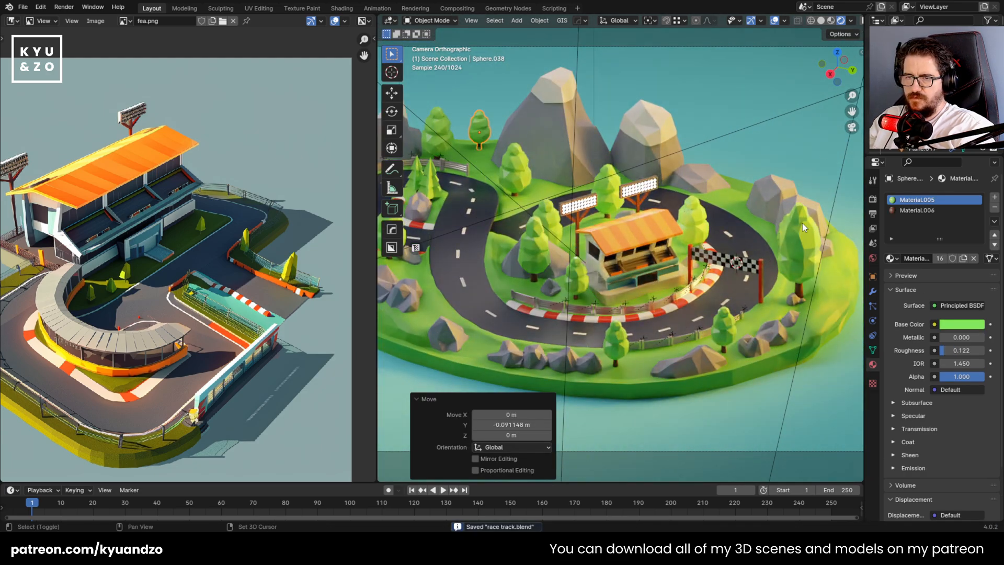
Examine the grandstand and the guardrail in front of it up close for color and material details
{"action": "left_click", "coordinate": [701, 418]}
{"action": "scroll", "coordinate": [673, 268], "scroll_direction": "up", "scroll_amount": 5}
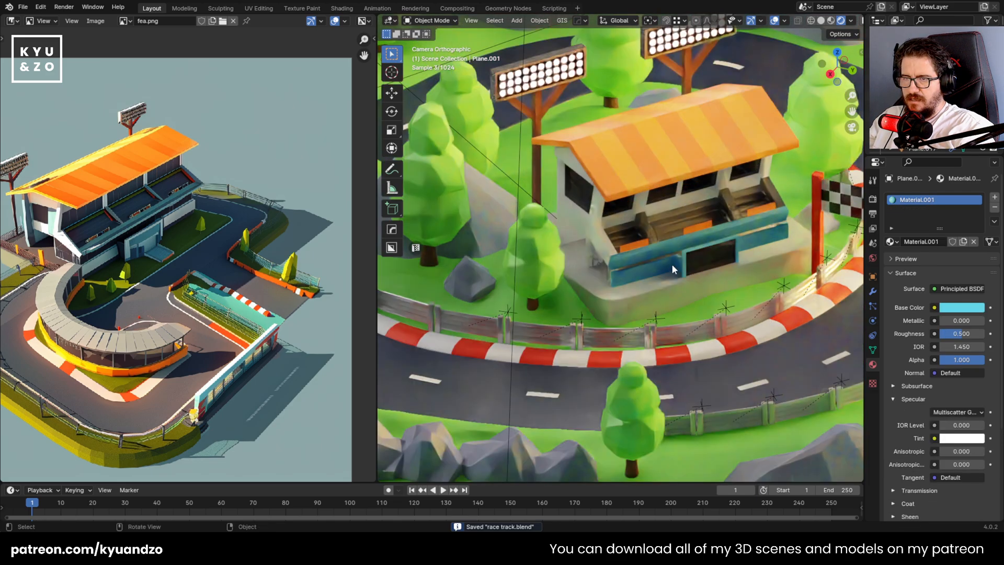
{"action": "left_click", "coordinate": [672, 263]}
{"action": "scroll", "coordinate": [619, 272], "scroll_direction": "down", "scroll_amount": 8}
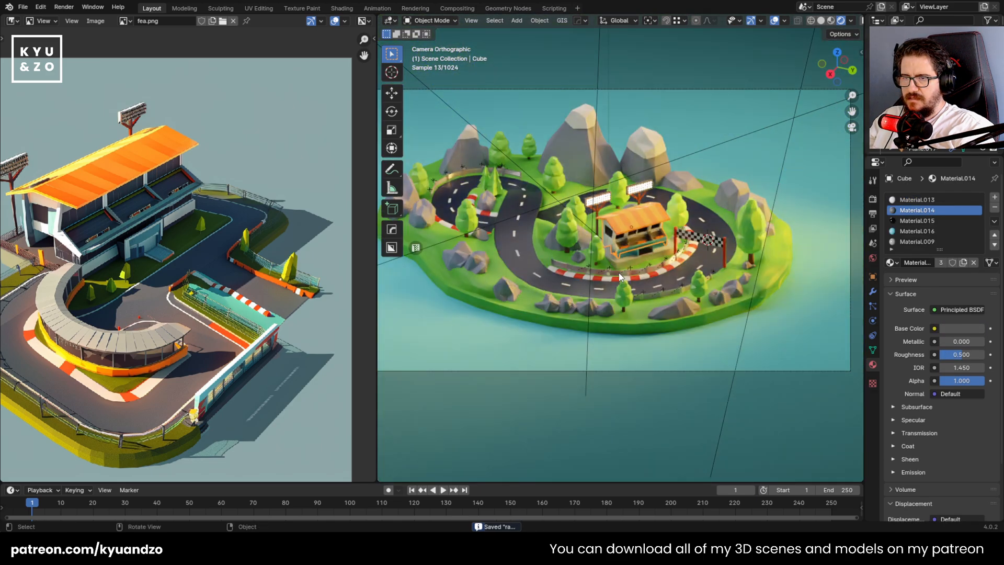
{"action": "scroll", "coordinate": [619, 273], "scroll_direction": "up", "scroll_amount": 6}
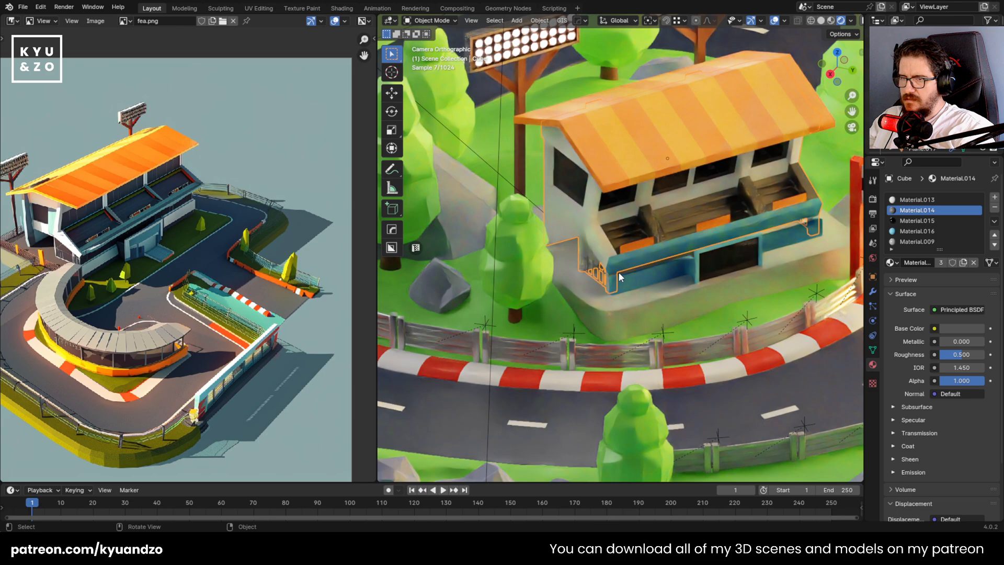
{"action": "scroll", "coordinate": [599, 282], "scroll_direction": "down", "scroll_amount": 2}
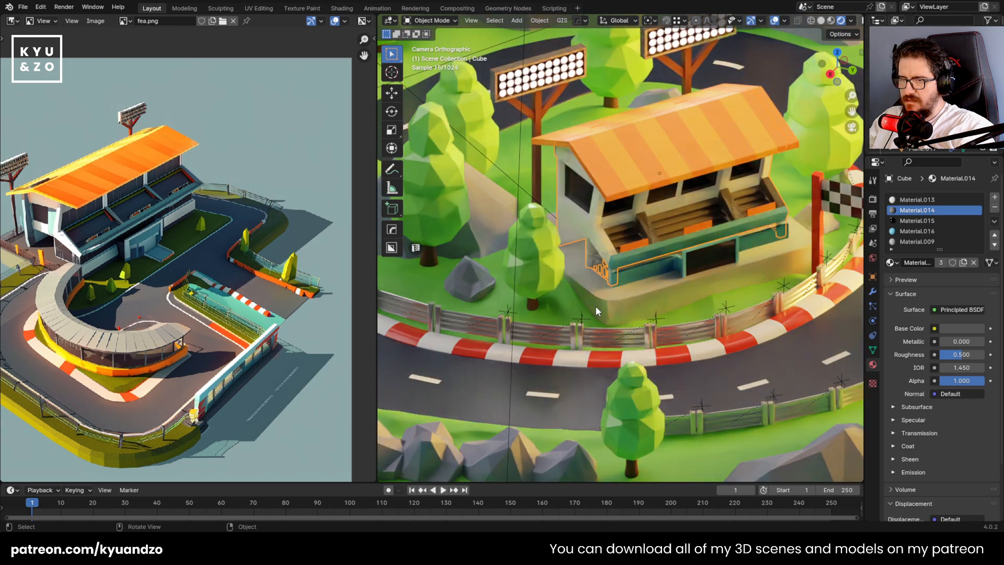
{"action": "left_click", "coordinate": [513, 291]}
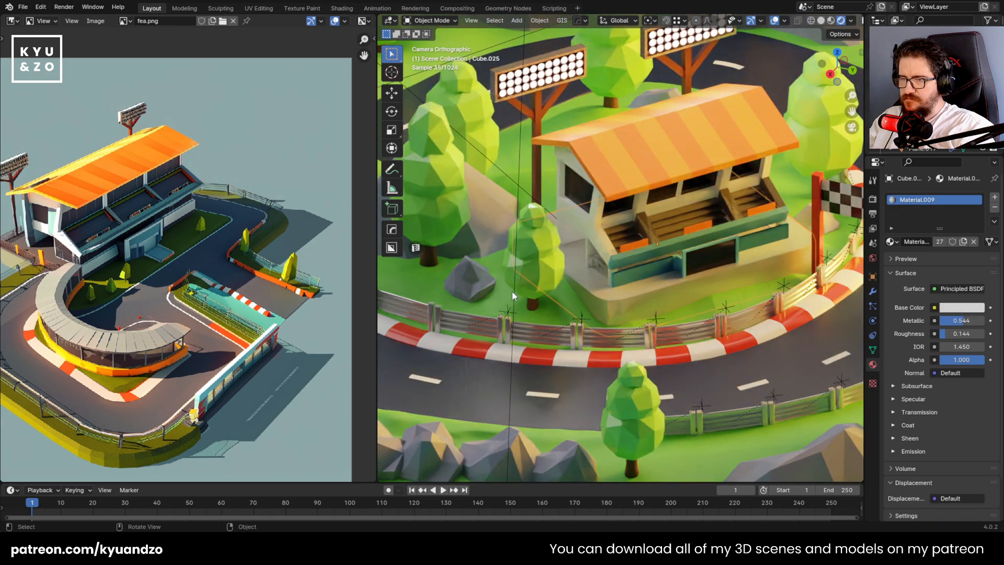
{"action": "scroll", "coordinate": [601, 297], "scroll_direction": "down", "scroll_amount": 3}
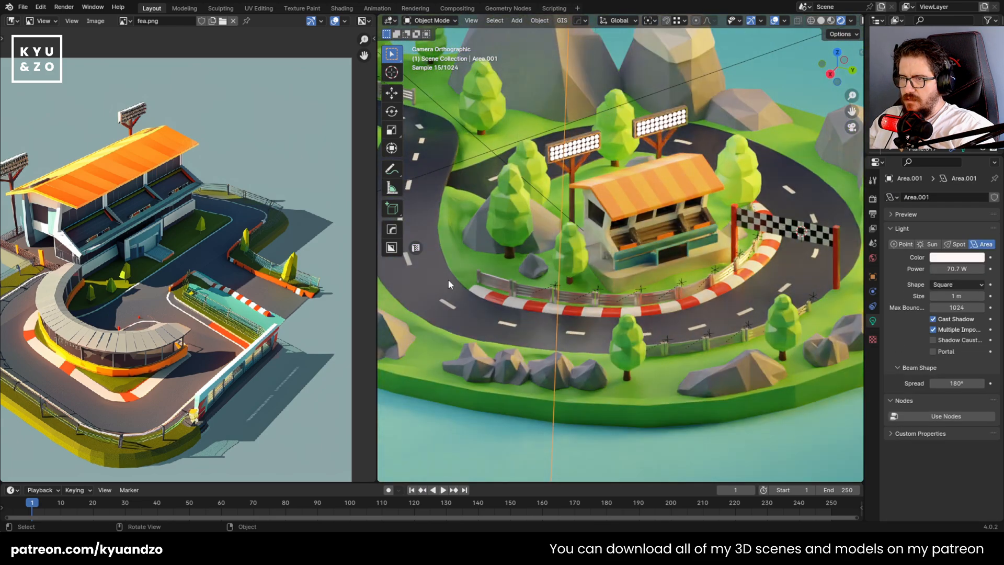
Move the large rock behind the trees beside the grandstand along Z and save the file
{"action": "left_click", "coordinate": [533, 235]}
{"action": "key", "text": "g"}
{"action": "key", "text": "z"}
{"action": "left_click", "coordinate": [662, 224]}
{"action": "scroll", "coordinate": [661, 225], "scroll_direction": "down", "scroll_amount": 4}
{"action": "key", "text": "ctrl+s"}
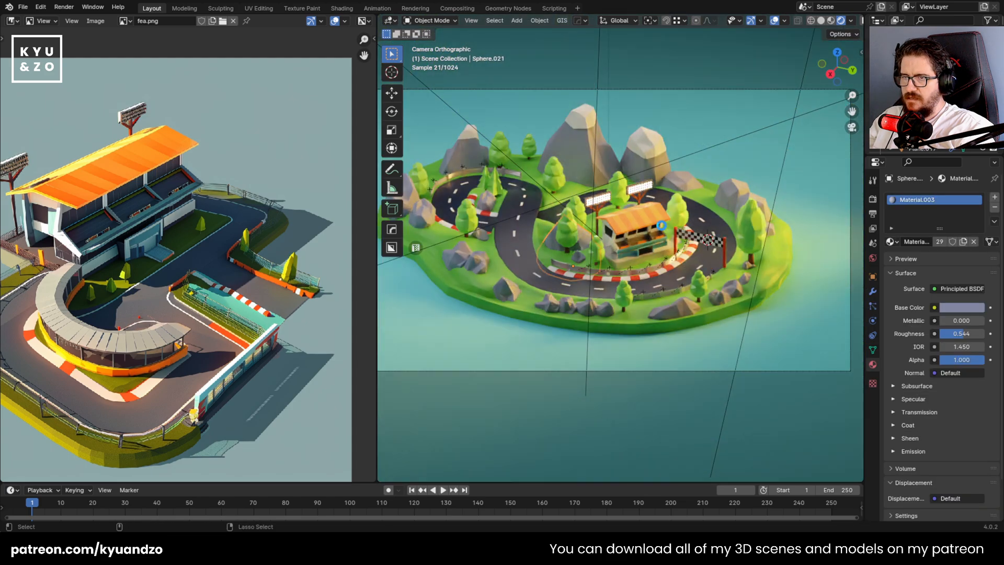
Duplicate the curb below the grandstand and place the copy about 0.38 m along X and -0.27 m along Y
{"action": "scroll", "coordinate": [535, 165], "scroll_direction": "up", "scroll_amount": 2}
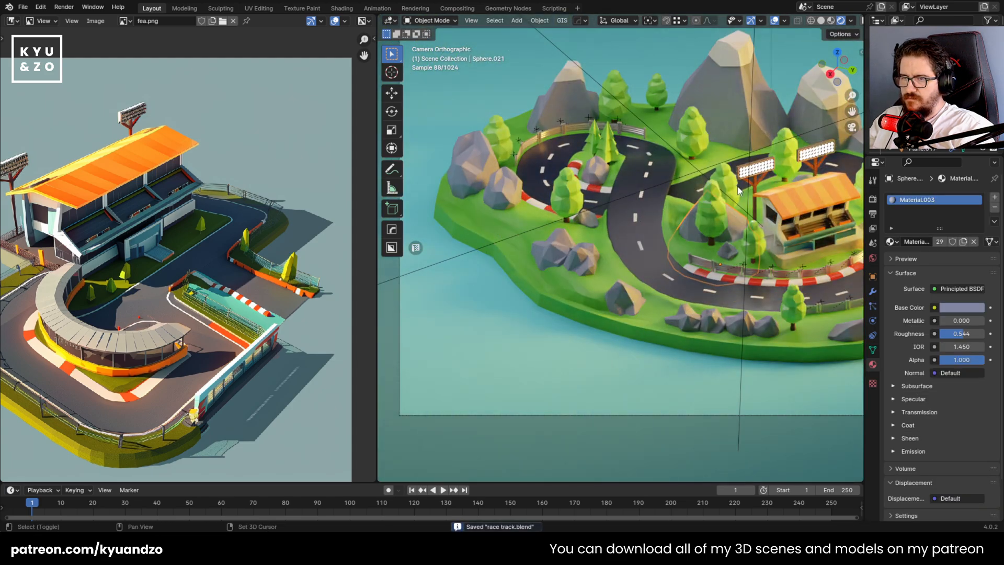
{"action": "middle_click_drag", "start_coordinate": [738, 189], "coordinate": [670, 192], "text": "shift"}
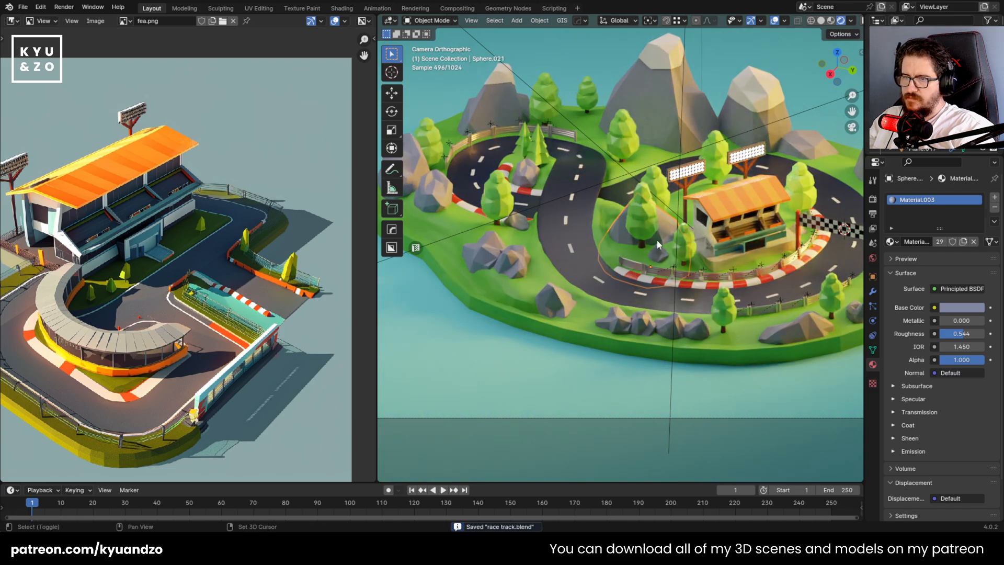
{"action": "left_click", "coordinate": [647, 282]}
{"action": "middle_click_drag", "start_coordinate": [558, 257], "coordinate": [561, 322]}
{"action": "scroll", "coordinate": [560, 322], "scroll_direction": "up", "scroll_amount": 4}
{"action": "key", "text": "shift+d"}
{"action": "left_click", "coordinate": [633, 328]}
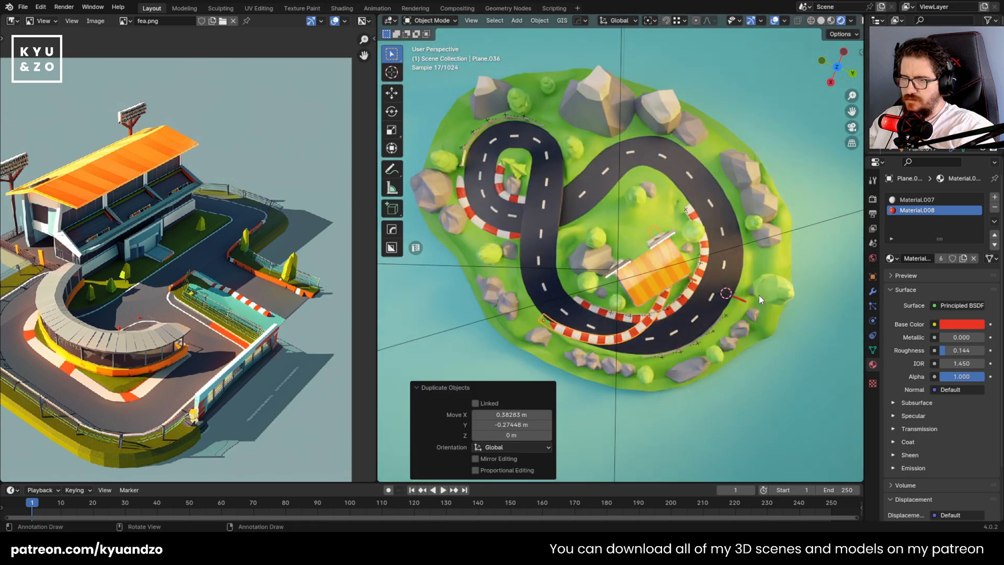
Rotate the copied curb -8.78° around Z and shift it about 0.05 m along Y to follow the road's outer edge
{"action": "key", "text": "r"}
{"action": "key", "text": "z"}
{"action": "left_click", "coordinate": [769, 329]}
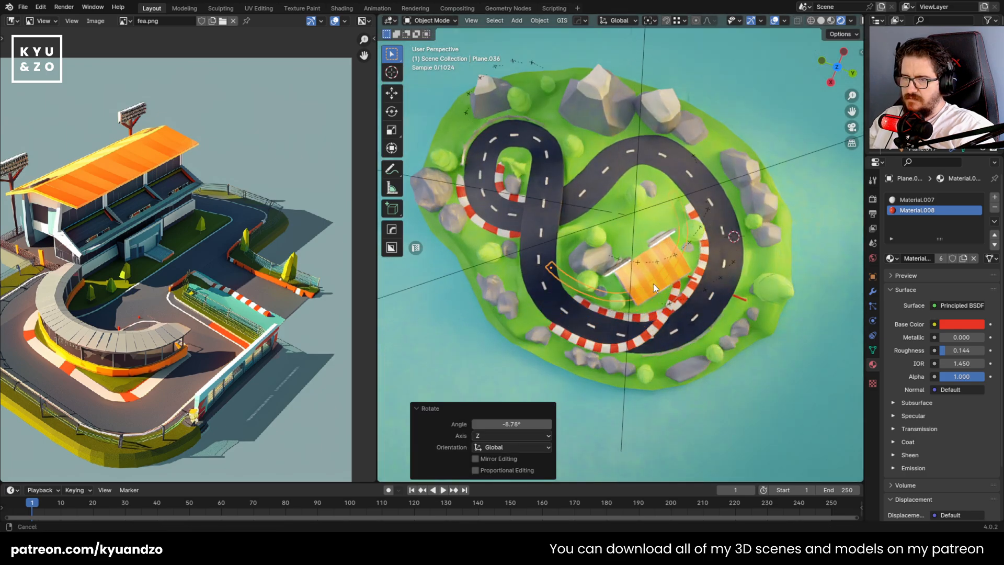
{"action": "scroll", "coordinate": [654, 284], "scroll_direction": "up", "scroll_amount": 5}
{"action": "key", "text": "g"}
{"action": "key", "text": "y"}
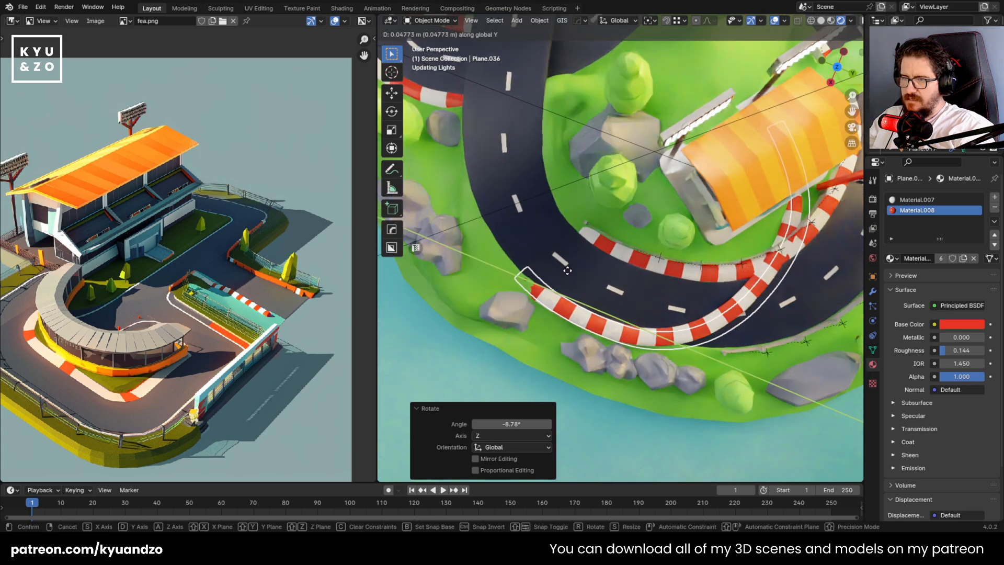
{"action": "left_click", "coordinate": [566, 269]}
Raise the white end segment of the copied curb about 0.009 m along Z so it sits above the grass
{"action": "middle_click_drag", "start_coordinate": [566, 269], "coordinate": [628, 178]}
{"action": "scroll", "coordinate": [609, 175], "scroll_direction": "down", "scroll_amount": 3}
{"action": "scroll", "coordinate": [646, 312], "scroll_direction": "up", "scroll_amount": 3}
{"action": "key", "text": "Tab"}
{"action": "middle_click_drag", "start_coordinate": [647, 312], "coordinate": [652, 344]}
{"action": "scroll", "coordinate": [627, 318], "scroll_direction": "up", "scroll_amount": 2}
{"action": "key", "text": "shift+grave"}
{"action": "key", "text": "w"}
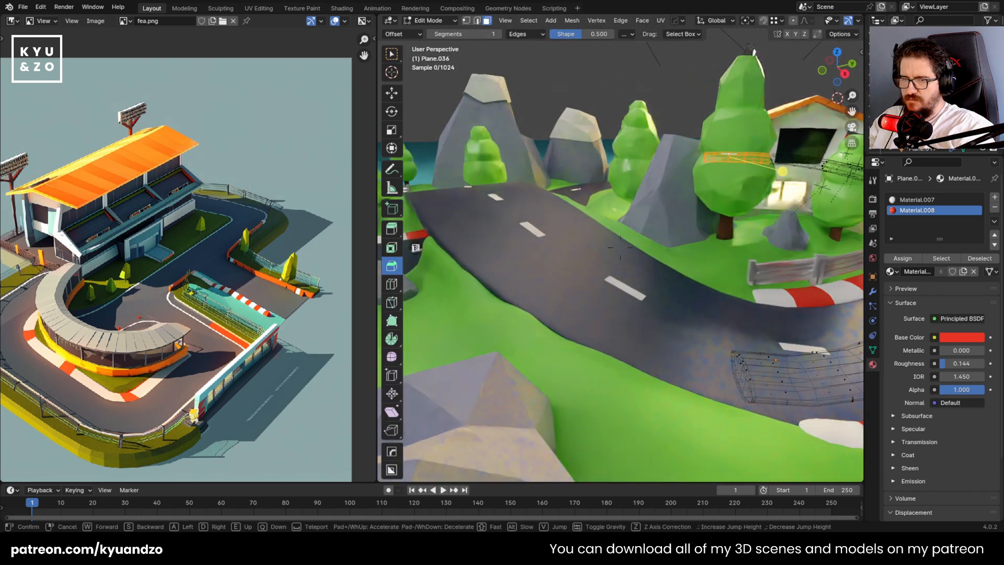
{"action": "left_click", "coordinate": [620, 247]}
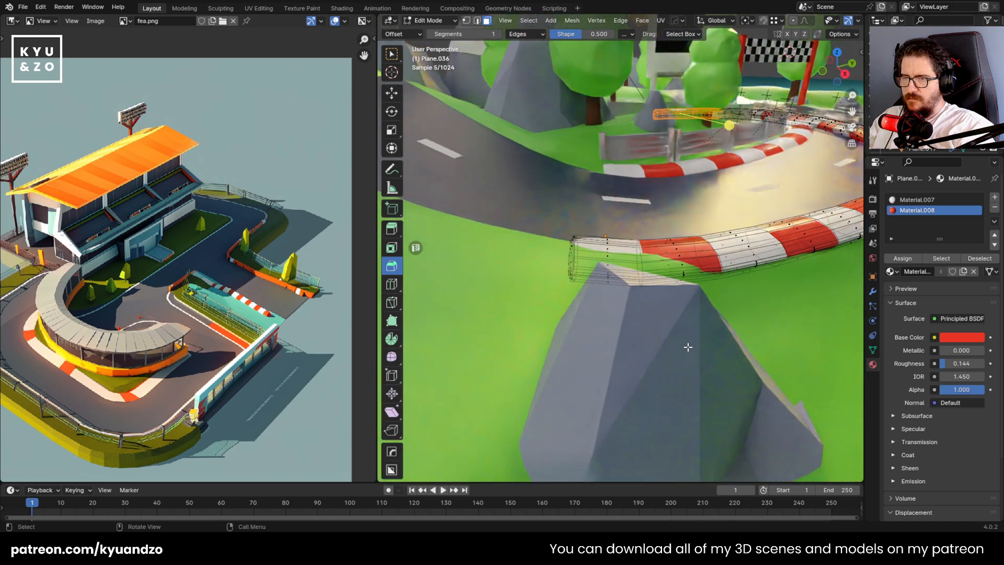
{"action": "left_click_drag", "start_coordinate": [562, 244], "coordinate": [641, 280]}
{"action": "key", "text": "g"}
{"action": "key", "text": "z"}
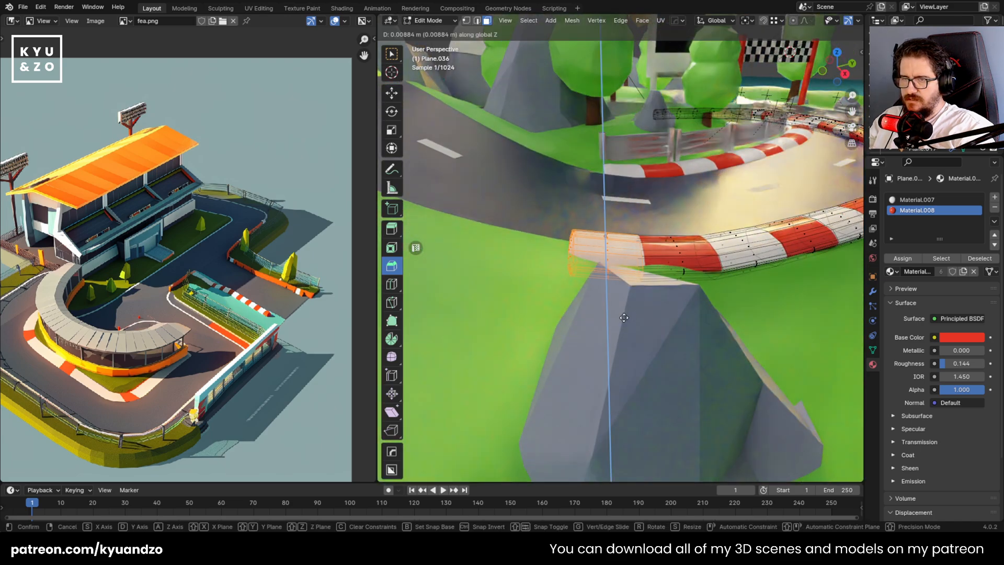
{"action": "left_click", "coordinate": [624, 317]}
Lower the adjoining red and white segments in the middle of the copied curb about 0.006 m along Z
{"action": "key", "text": "shift+grave"}
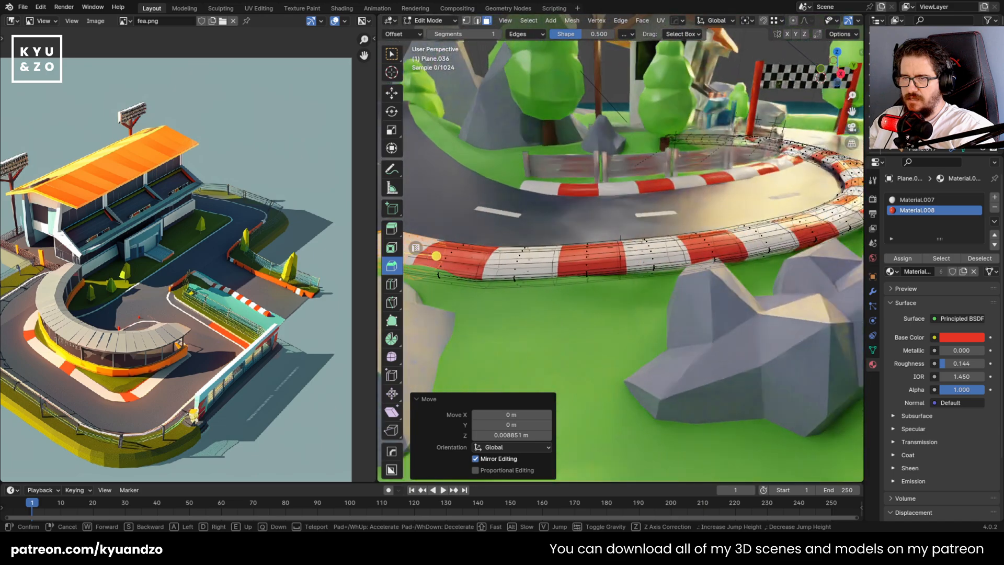
{"action": "left_click", "coordinate": [607, 228]}
{"action": "left_click_drag", "start_coordinate": [659, 302], "coordinate": [666, 305]}
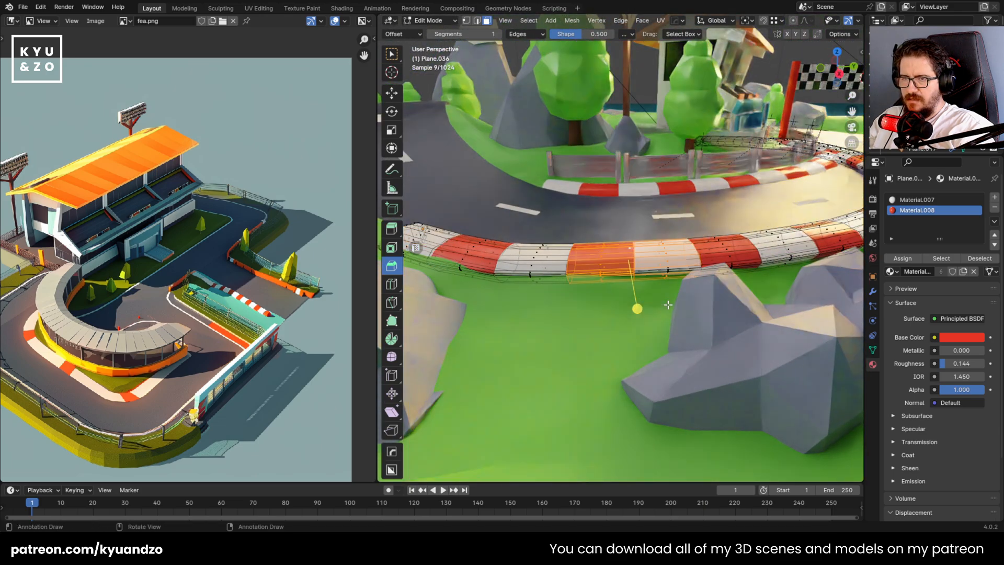
{"action": "middle_click_drag", "start_coordinate": [615, 226], "coordinate": [609, 231]}
{"action": "left_click_drag", "start_coordinate": [597, 228], "coordinate": [677, 322]}
{"action": "key", "text": "g"}
{"action": "key", "text": "z"}
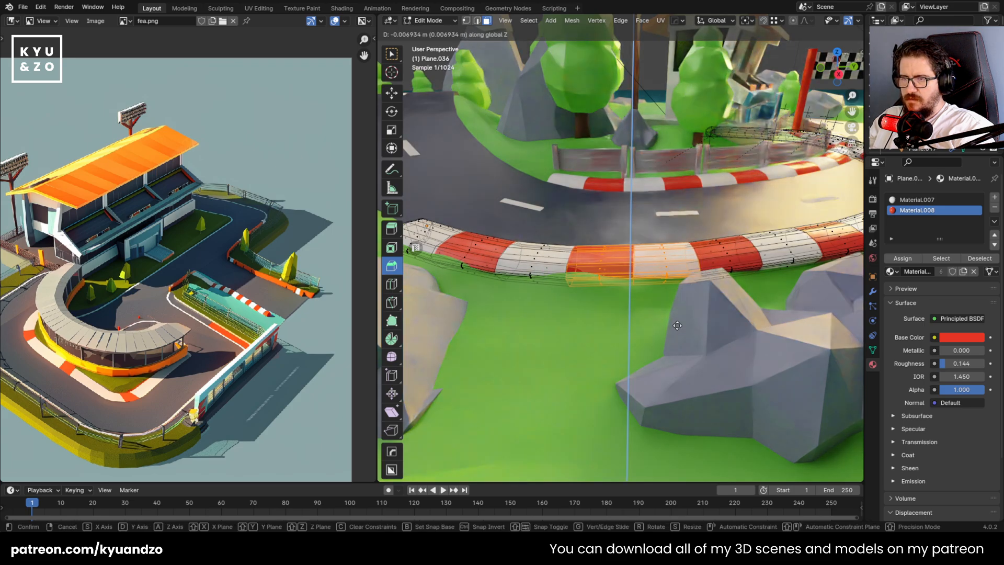
{"action": "left_click", "coordinate": [677, 324]}
Lower the white curb segment behind the rocks about 0.01 m along Z and adjust the neighbouring red segment's height
{"action": "middle_click_drag", "start_coordinate": [677, 325], "coordinate": [671, 303]}
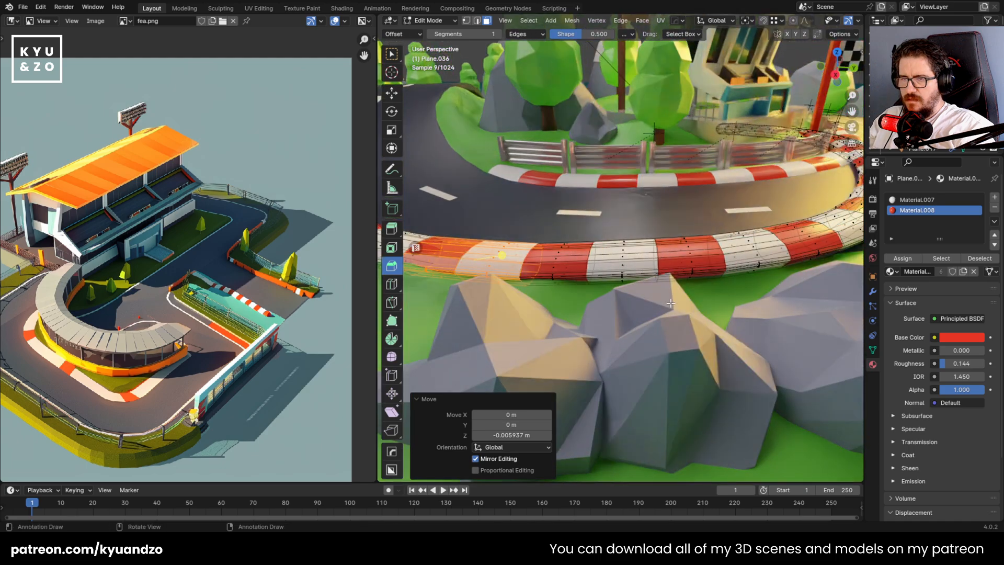
{"action": "left_click_drag", "start_coordinate": [653, 293], "coordinate": [653, 294]}
{"action": "key", "text": "g"}
{"action": "key", "text": "z"}
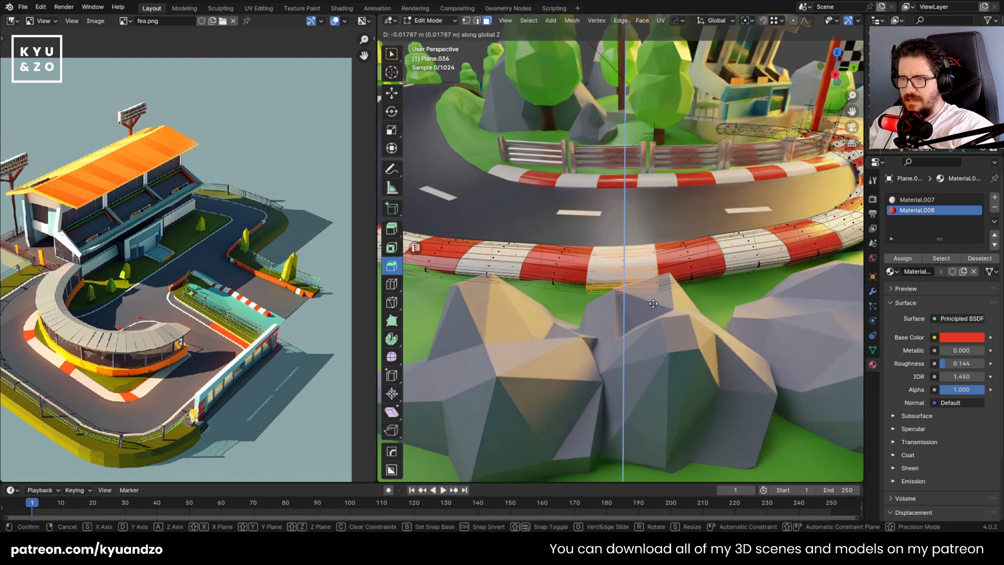
{"action": "left_click", "coordinate": [653, 301]}
{"action": "middle_click_drag", "start_coordinate": [653, 301], "coordinate": [576, 316]}
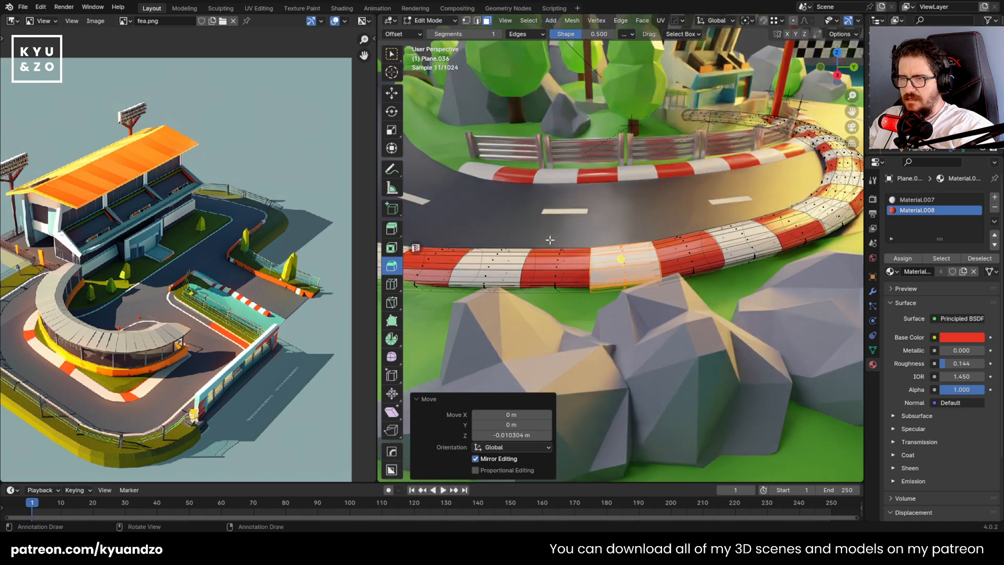
{"action": "key", "text": "g"}
{"action": "key", "text": "z"}
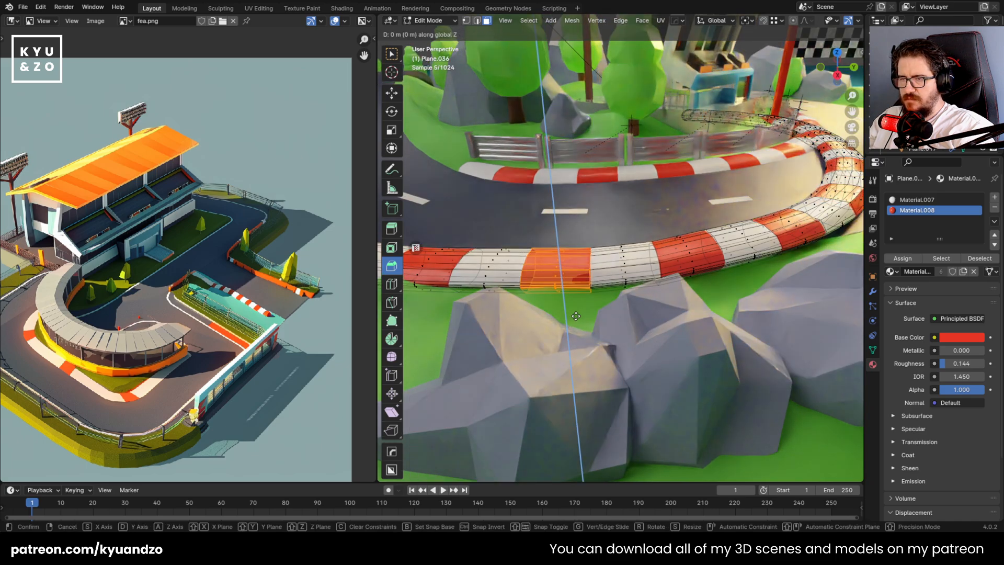
{"action": "left_click", "coordinate": [576, 316]}
Lower the next white and red curb segments along Z and adjust the height of the section after them
{"action": "middle_click_drag", "start_coordinate": [576, 315], "coordinate": [602, 207]}
{"action": "left_click_drag", "start_coordinate": [695, 298], "coordinate": [696, 298]}
{"action": "key", "text": "g"}
{"action": "key", "text": "z"}
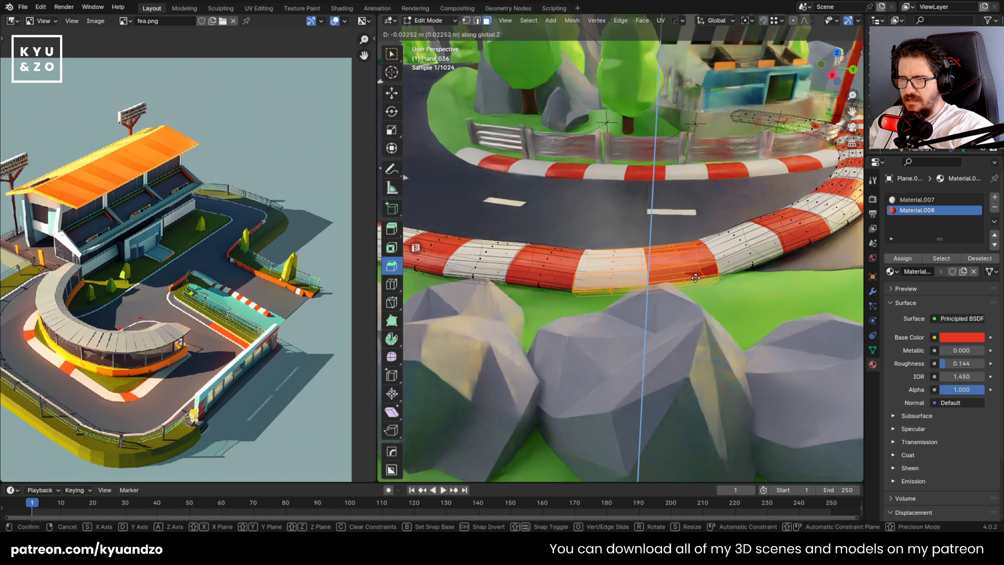
{"action": "left_click", "coordinate": [696, 278]}
{"action": "middle_click_drag", "start_coordinate": [696, 277], "coordinate": [636, 330]}
{"action": "key", "text": "g"}
{"action": "key", "text": "z"}
{"action": "left_click", "coordinate": [561, 321]}
Delete the faces of the copied curb where it crosses the road toward the checkered gate
{"action": "scroll", "coordinate": [762, 234], "scroll_direction": "down", "scroll_amount": 9}
{"action": "scroll", "coordinate": [636, 330], "scroll_direction": "up", "scroll_amount": 2}
{"action": "key", "text": "x"}
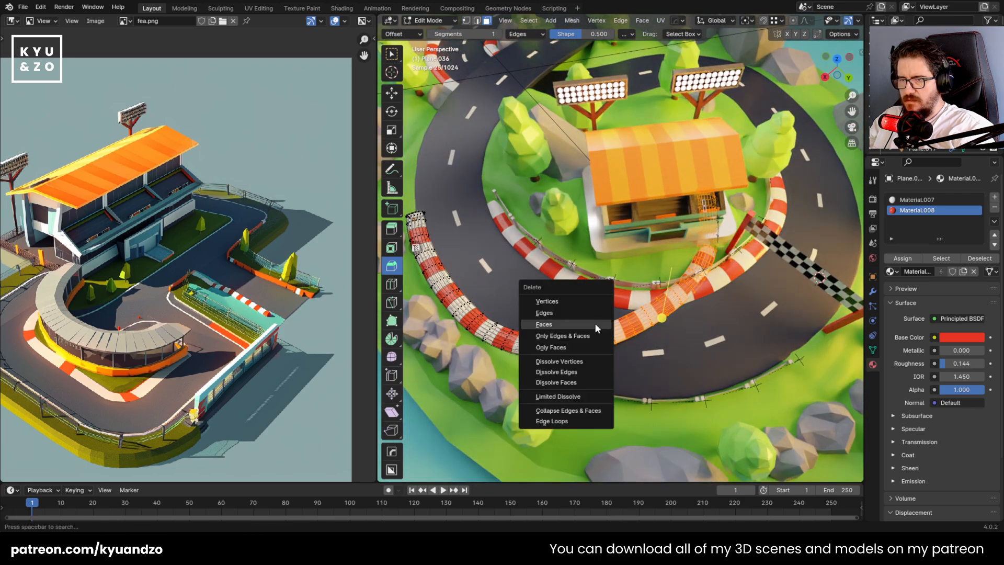
{"action": "left_click", "coordinate": [594, 324]}
{"action": "key", "text": "x"}
{"action": "left_click", "coordinate": [644, 288]}
Delete the surplus segments at the curb's cut end so that it finishes with a red segment beside the rocks
{"action": "middle_click_drag", "start_coordinate": [570, 337], "coordinate": [688, 243], "text": "shift"}
{"action": "scroll", "coordinate": [641, 269], "scroll_direction": "up", "scroll_amount": 4}
{"action": "scroll", "coordinate": [688, 243], "scroll_direction": "up", "scroll_amount": 2}
{"action": "left_click_drag", "start_coordinate": [650, 203], "coordinate": [738, 305]}
{"action": "key", "text": "x"}
{"action": "left_click", "coordinate": [641, 293]}
{"action": "middle_click_drag", "start_coordinate": [614, 300], "coordinate": [574, 249]}
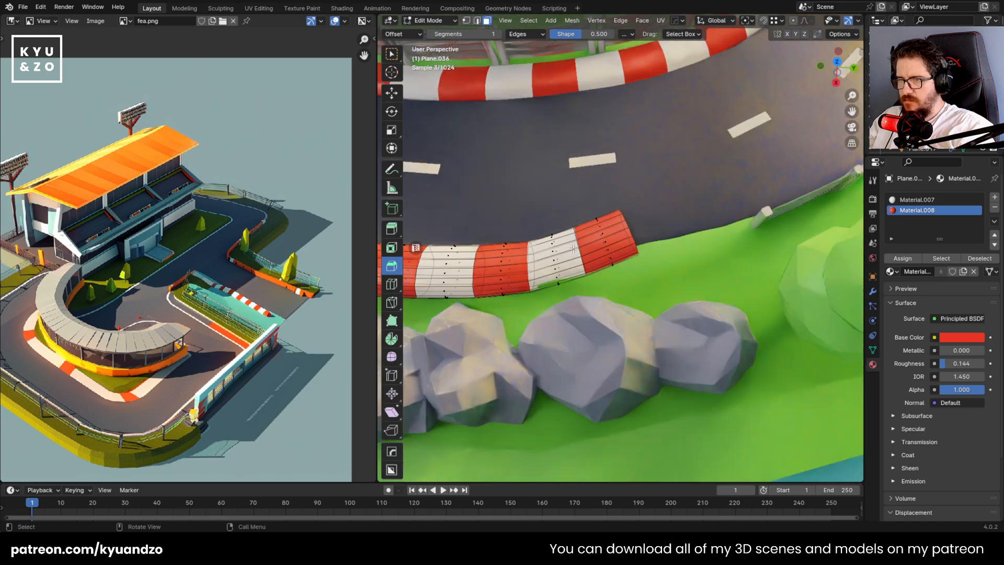
{"action": "left_click_drag", "start_coordinate": [538, 206], "coordinate": [638, 296]}
{"action": "key", "text": "x"}
{"action": "left_click", "coordinate": [636, 297]}
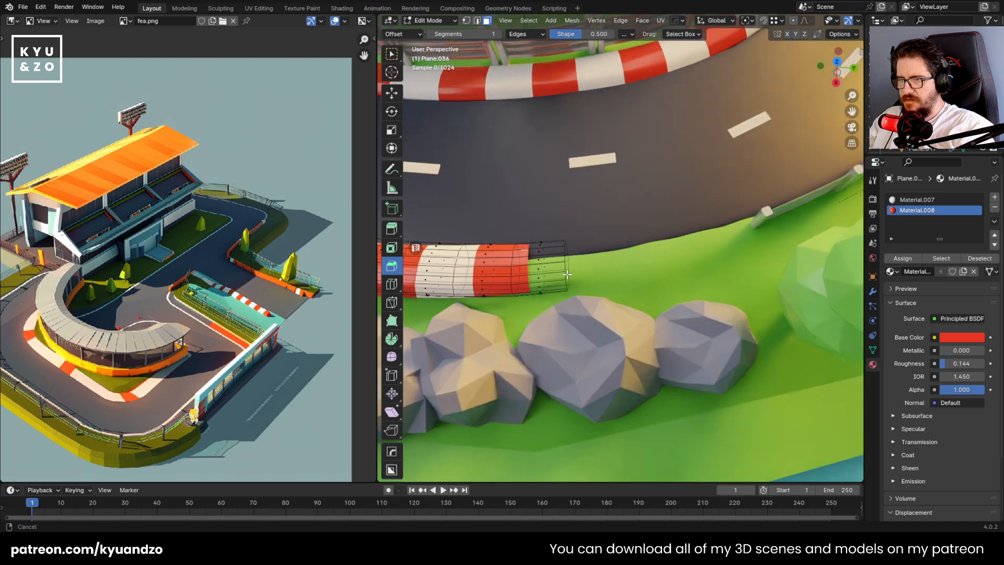
{"action": "middle_click_drag", "start_coordinate": [515, 277], "coordinate": [592, 242], "text": "shift"}
Move the shortened curb about 0.033 m along X and -0.005 m along Y to fit the road's outer edge
{"action": "key", "text": "Tab"}
{"action": "key", "text": "g"}
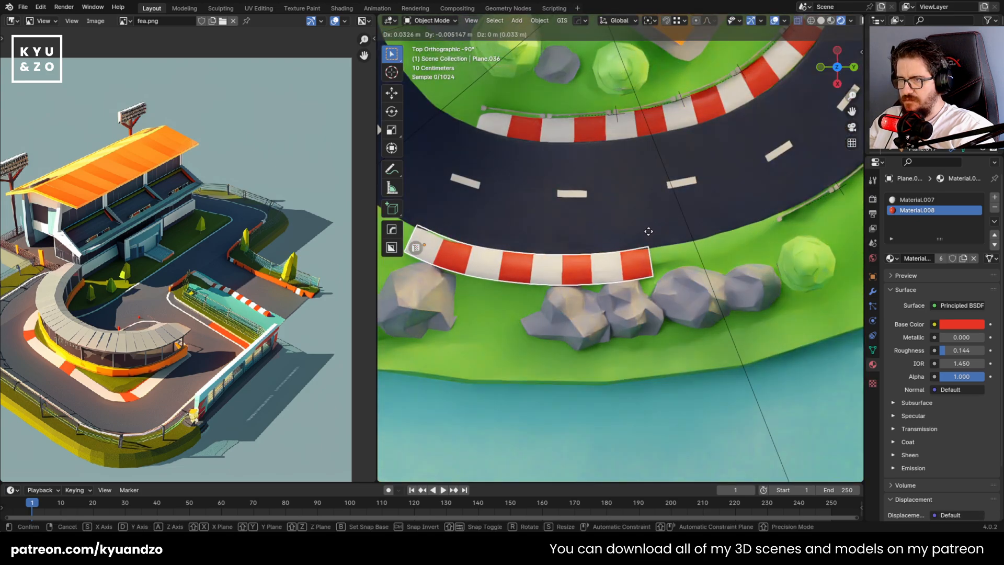
{"action": "left_click", "coordinate": [649, 232]}
Close the curb's open red end with a loop cut near it to sharpen the edge, and save the file
{"action": "middle_click_drag", "start_coordinate": [656, 265], "coordinate": [544, 223]}
{"action": "key", "text": "Tab"}
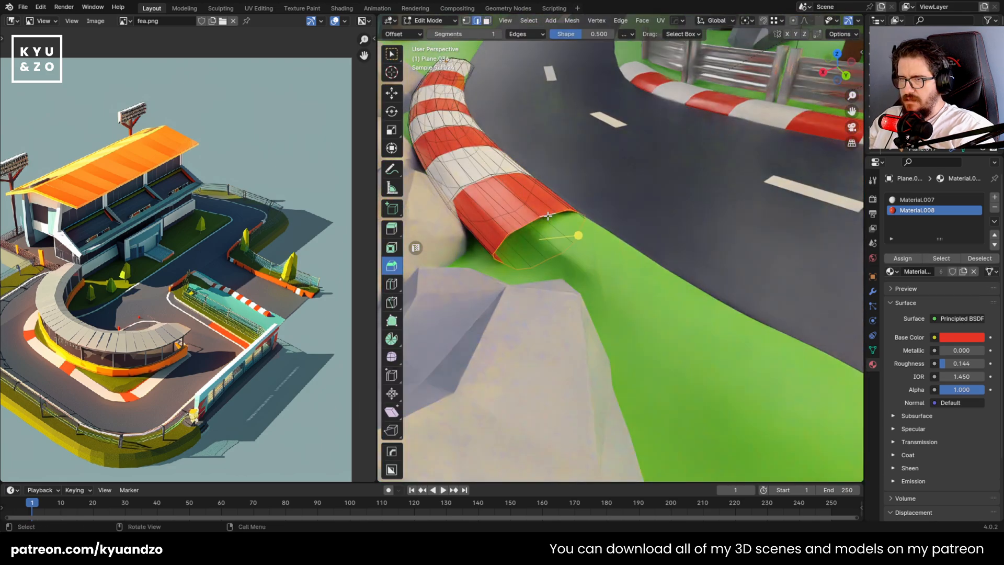
{"action": "key", "text": "ctrl+r"}
{"action": "left_click", "coordinate": [460, 214]}
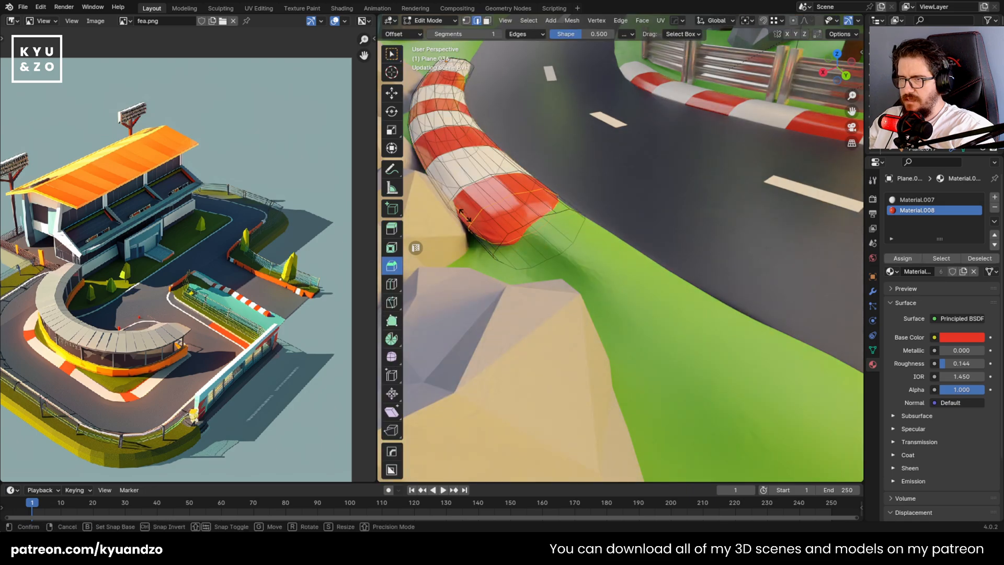
{"action": "key", "text": "Return"}
{"action": "key", "text": "Tab"}
{"action": "scroll", "coordinate": [649, 204], "scroll_direction": "down", "scroll_amount": 10}
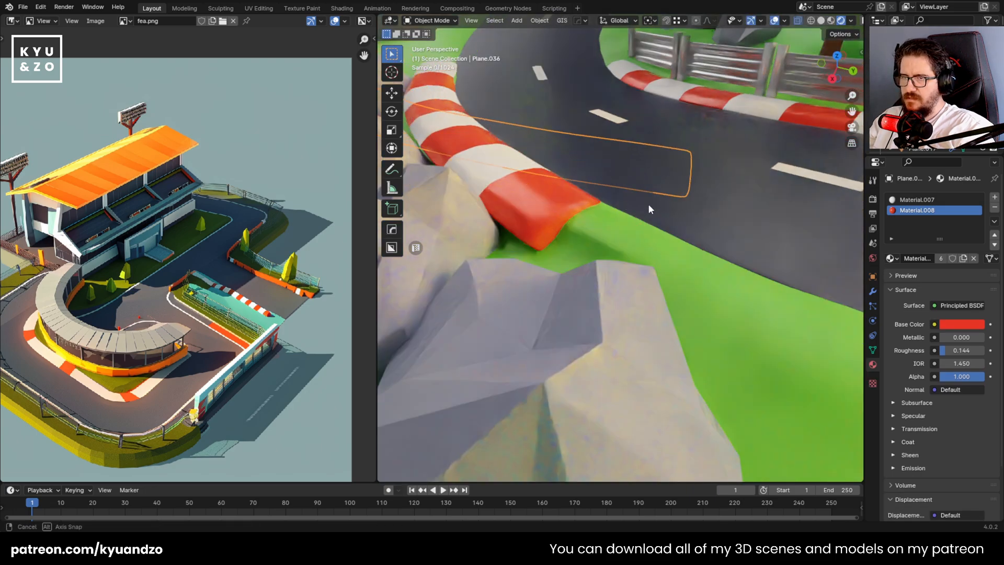
{"action": "key", "text": "ctrl+s"}
Put the ground into Sculpt Mode and work the grass near the curb's red end with the Draw brush, radius 86 px and strength 0.291
{"action": "scroll", "coordinate": [620, 201], "scroll_direction": "up", "scroll_amount": 8}
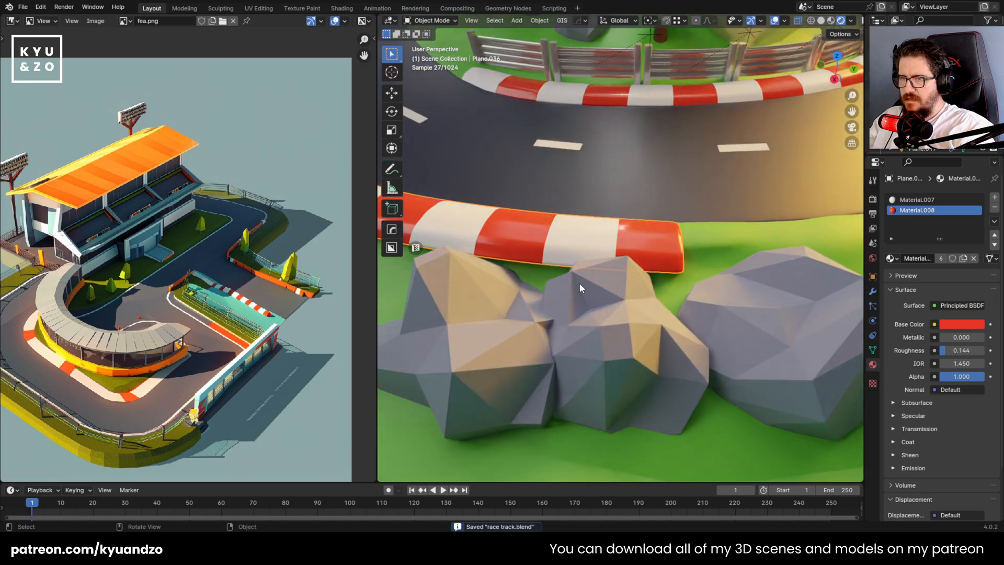
{"action": "middle_click_drag", "start_coordinate": [580, 283], "coordinate": [540, 242]}
{"action": "left_click", "coordinate": [484, 333]}
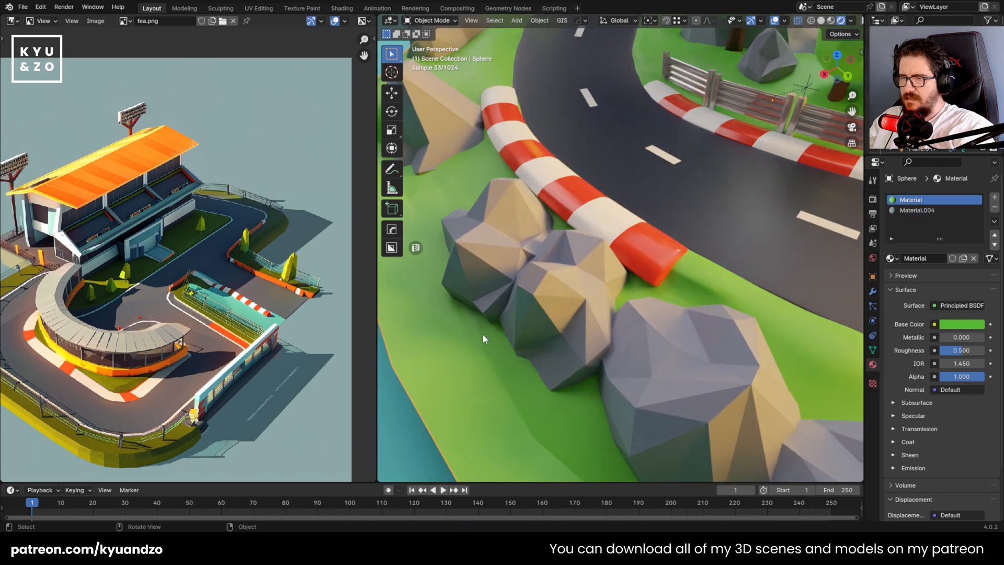
{"action": "middle_click_drag", "start_coordinate": [482, 333], "coordinate": [488, 302]}
{"action": "left_click", "coordinate": [447, 24]}
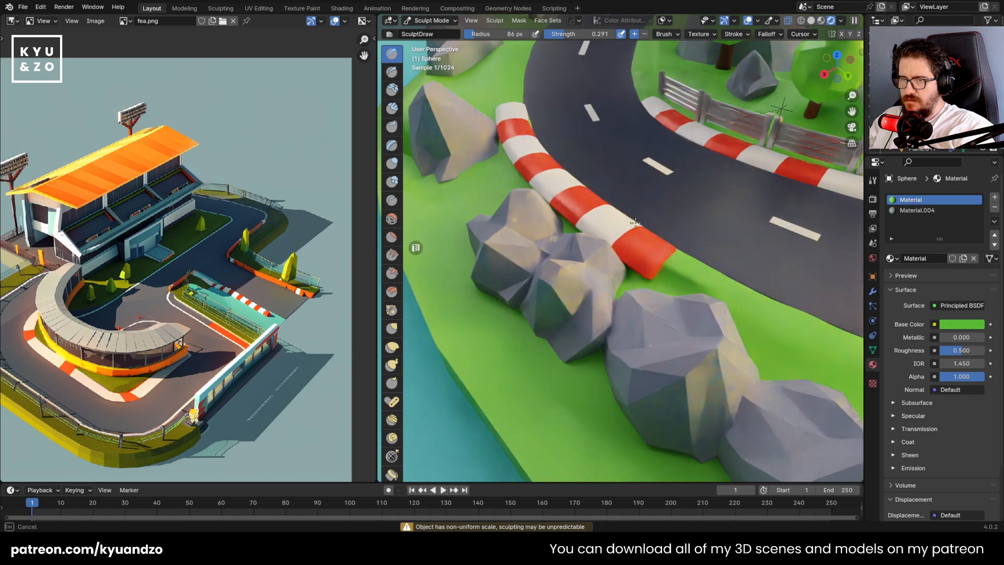
{"action": "scroll", "coordinate": [518, 298], "scroll_direction": "down", "scroll_amount": 2}
{"action": "key", "text": "Tab"}
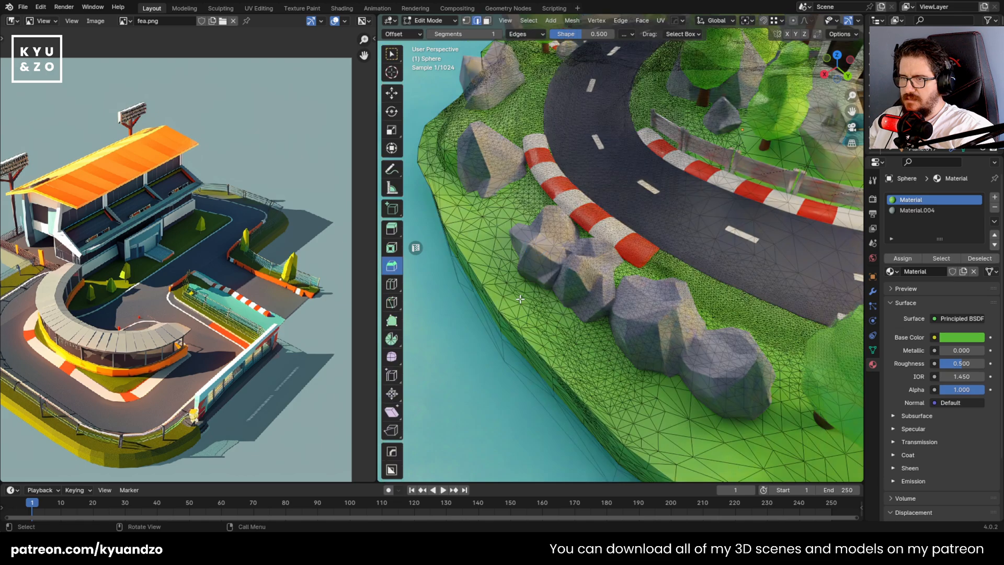
{"action": "scroll", "coordinate": [519, 298], "scroll_direction": "up", "scroll_amount": 3}
{"action": "key", "text": "Tab"}
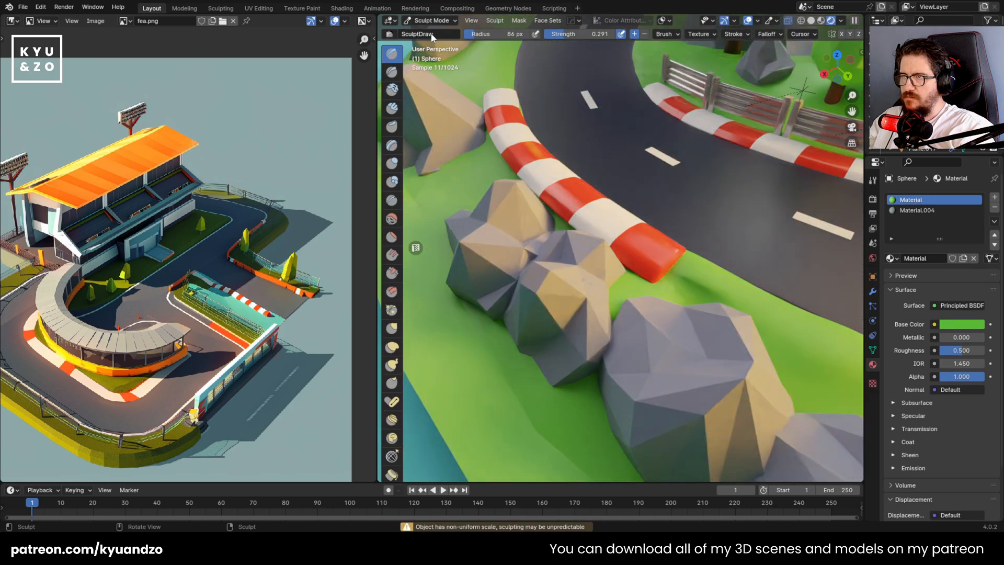
{"action": "key", "text": "Tab"}
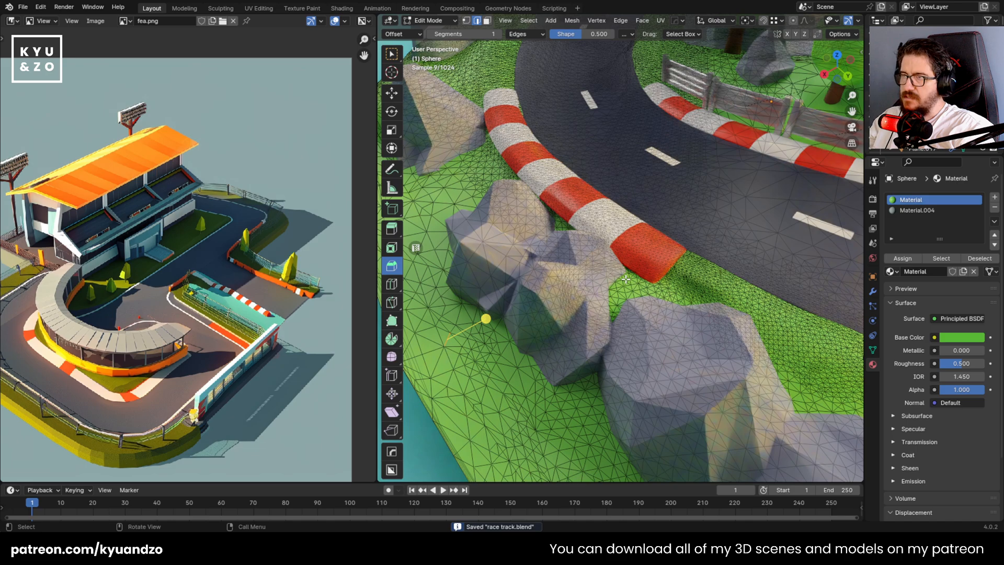
{"action": "key", "text": "Tab"}
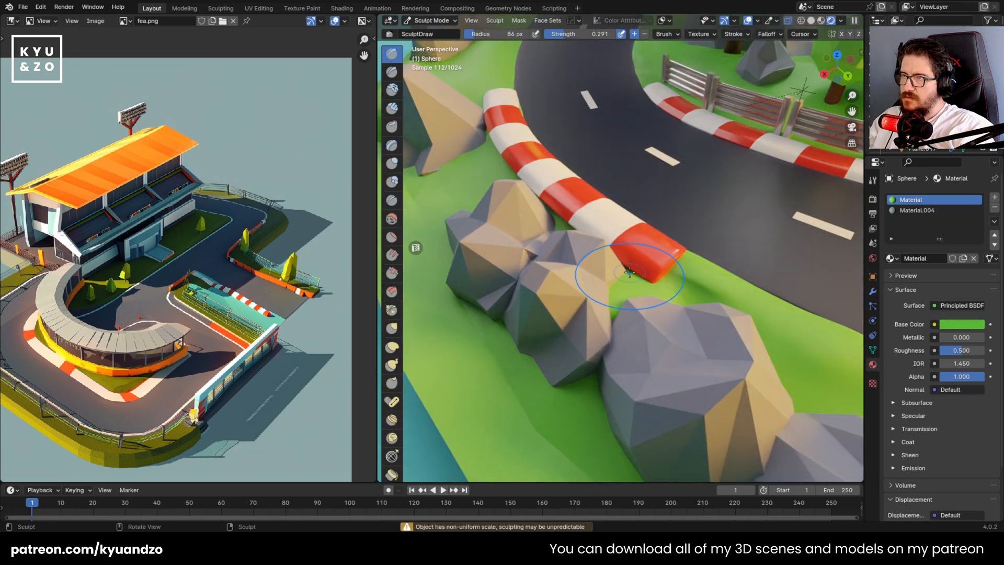
{"action": "key", "text": "Tab"}
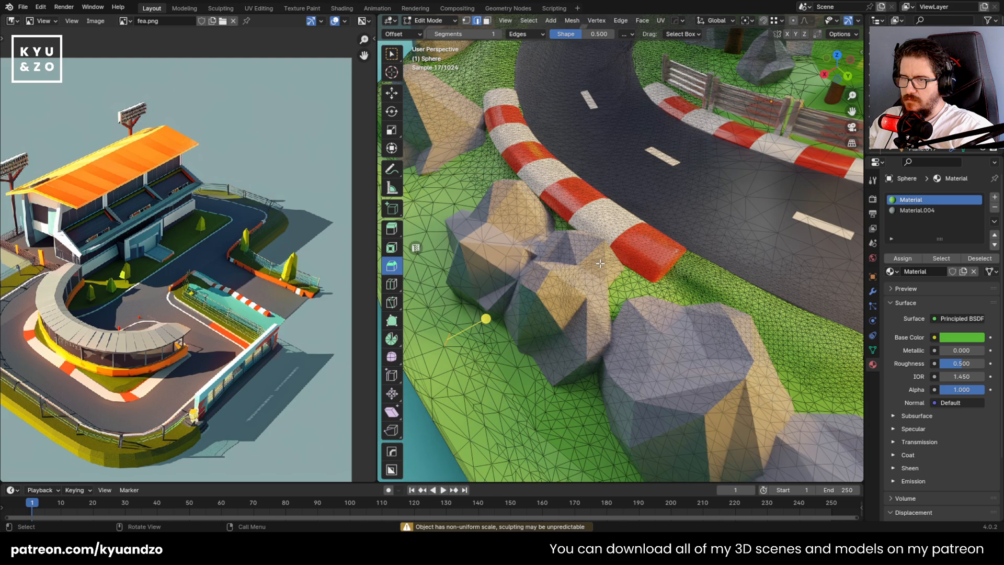
{"action": "key", "text": "Tab"}
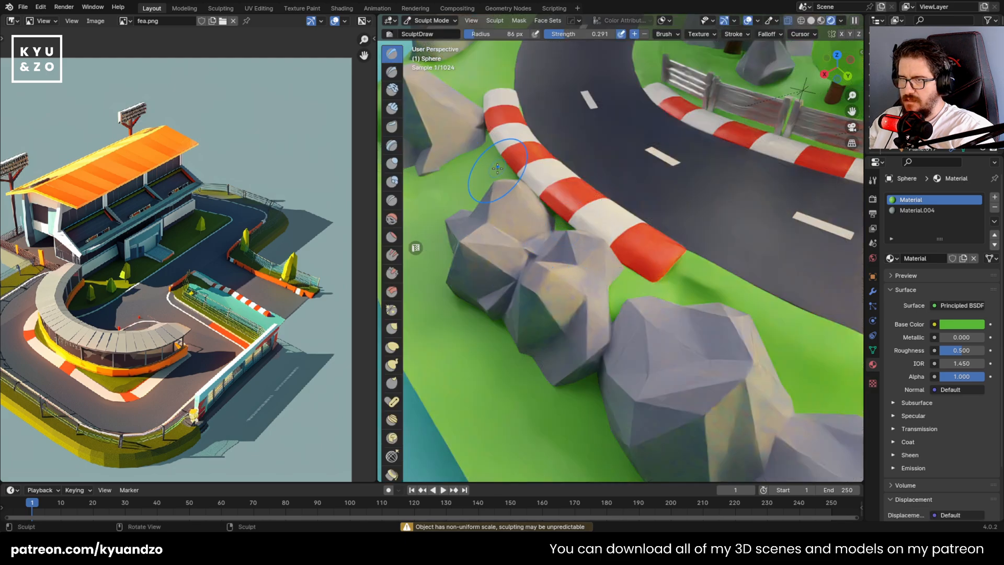
Raise the grass between the curb and the adjacent rock cluster with Draw brush strokes
{"action": "key", "text": "Tab"}
{"action": "key", "text": "Tab"}
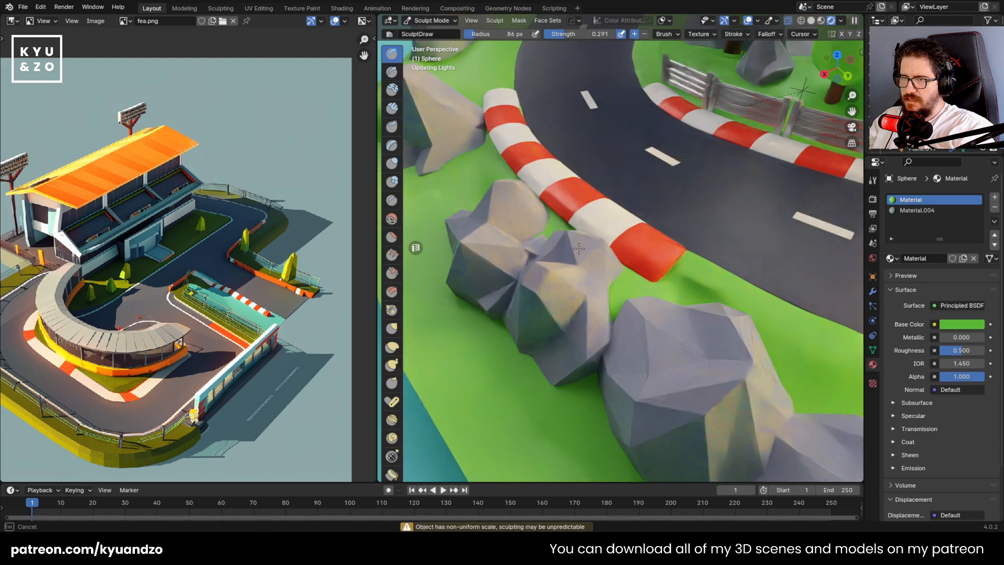
{"action": "key", "text": "Tab"}
{"action": "key", "text": "Tab"}
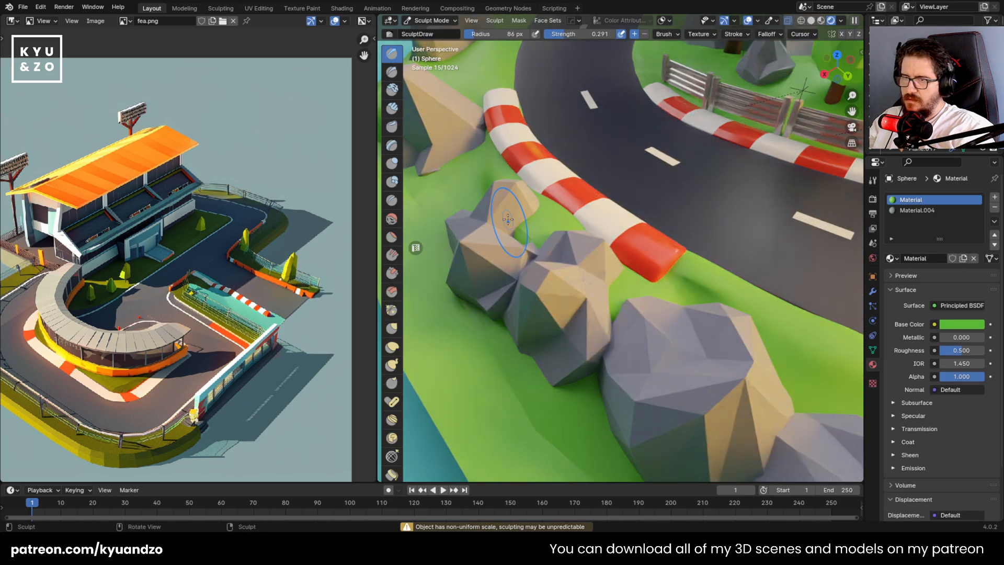
{"action": "left_click_drag", "start_coordinate": [551, 214], "coordinate": [603, 253]}
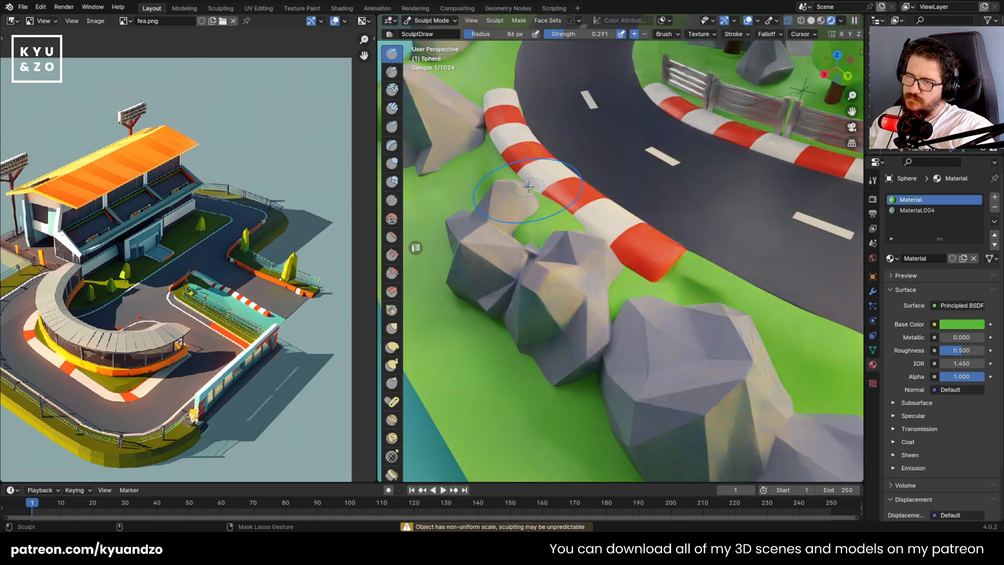
{"action": "key", "text": "Tab"}
Continue sculpting the grass beside the curb in Material Preview shading, and return the viewport to Rendered shading
{"action": "key", "text": "Tab"}
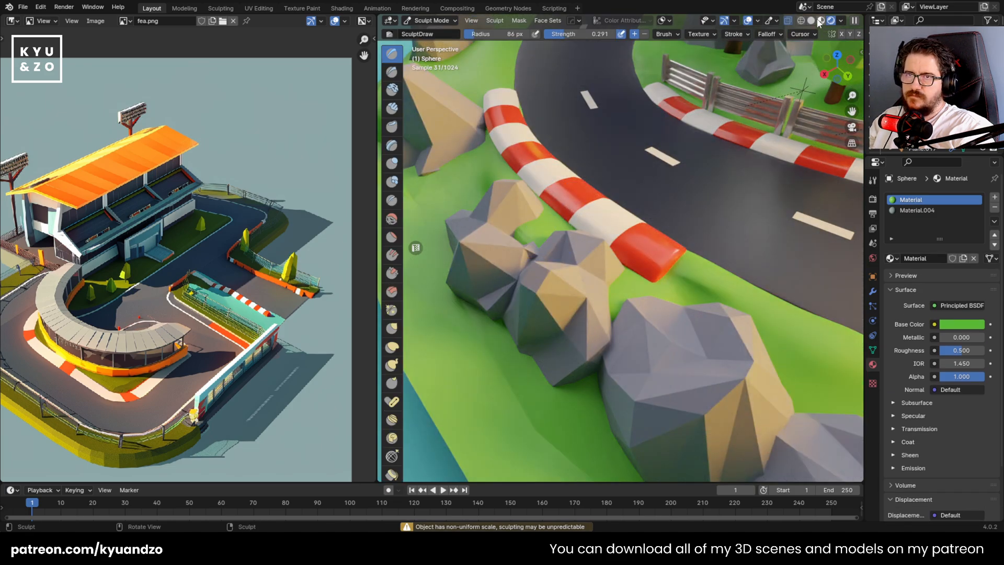
{"action": "key", "text": "Tab"}
{"action": "key", "text": "Tab"}
{"action": "key", "text": "Tab"}
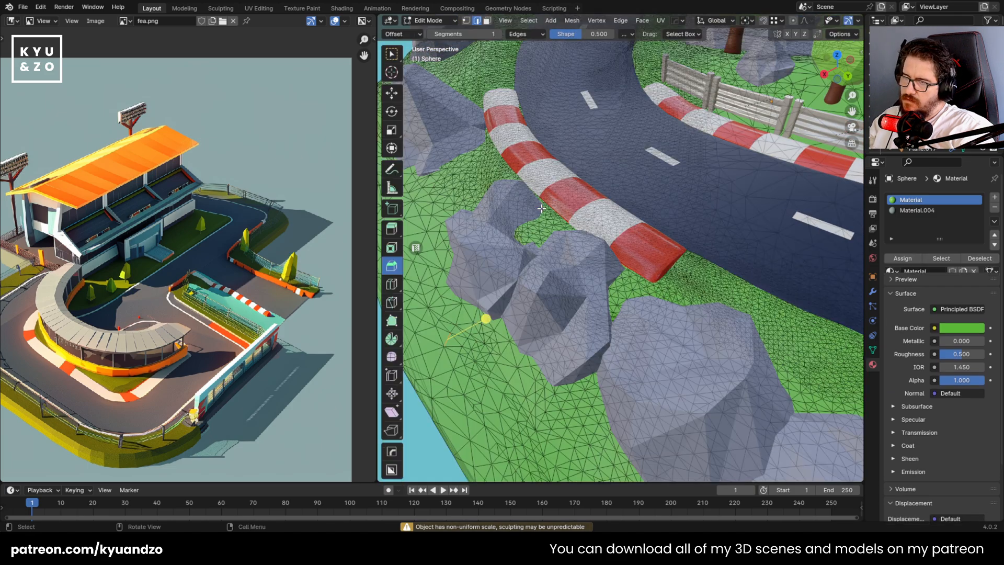
{"action": "key", "text": "Tab"}
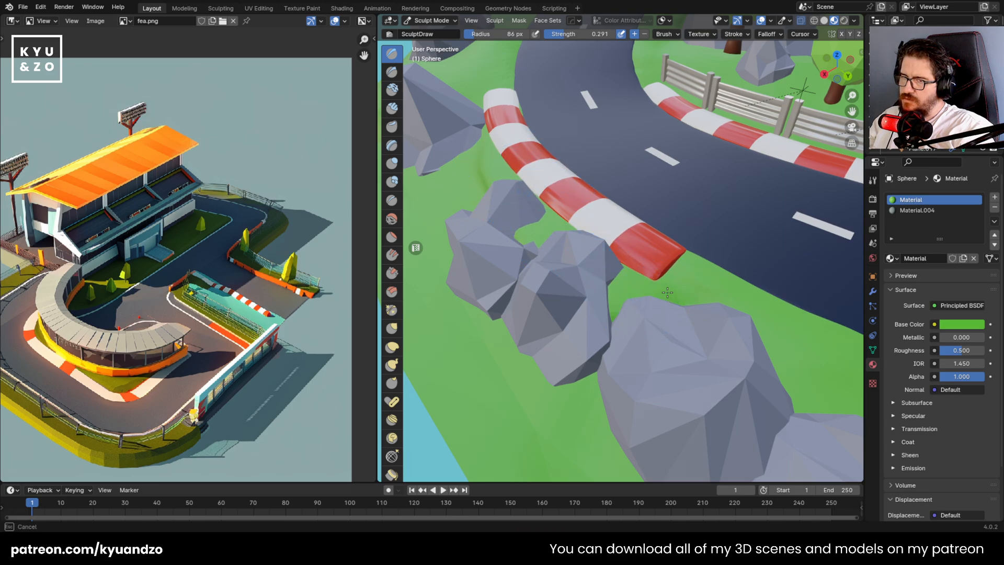
{"action": "scroll", "coordinate": [628, 255], "scroll_direction": "down", "scroll_amount": 3}
{"action": "left_click", "coordinate": [844, 21]}
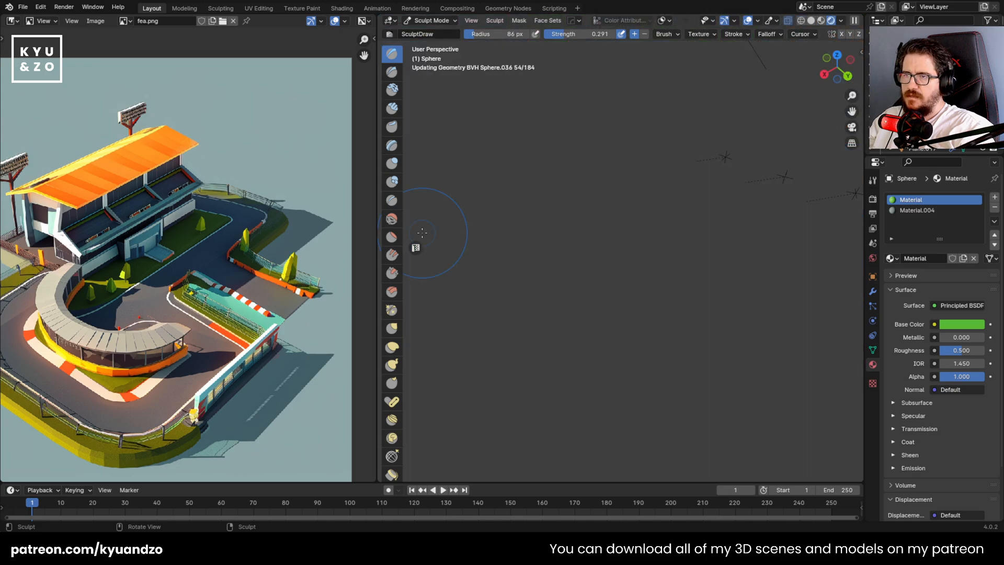
{"action": "middle_click_drag", "start_coordinate": [490, 168], "coordinate": [613, 297]}
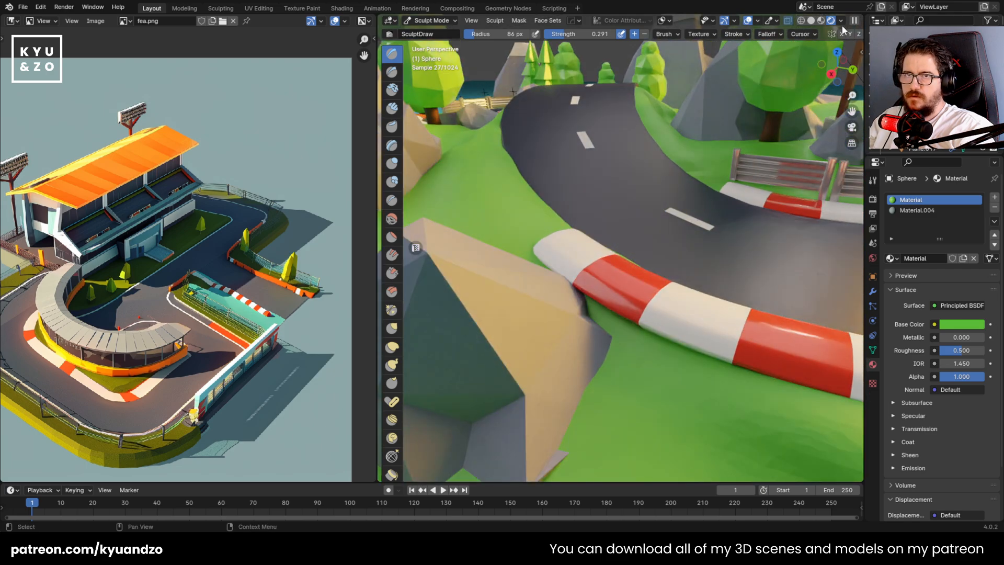
Inspect the grass sculpted along the curb in Material Preview and Rendered shading
{"action": "left_click", "coordinate": [820, 21]}
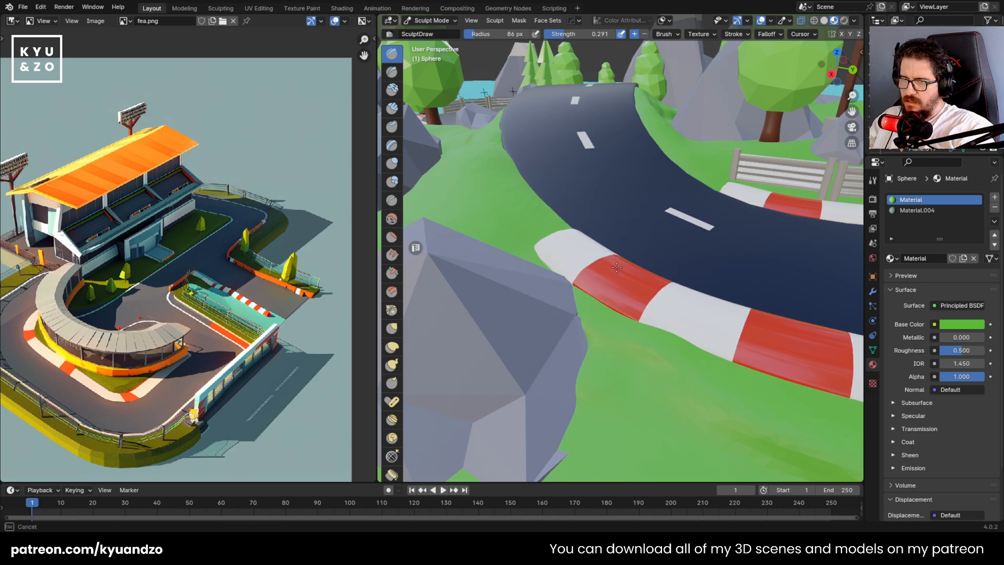
{"action": "left_click_drag", "start_coordinate": [617, 267], "coordinate": [630, 277]}
{"action": "mouse_move", "coordinate": [630, 277]}
{"action": "middle_mouse_down"}
{"action": "mouse_move", "coordinate": [578, 282]}
{"action": "mouse_move", "coordinate": [575, 249]}
{"action": "mouse_move", "coordinate": [563, 219]}
{"action": "mouse_move", "coordinate": [572, 269]}
{"action": "mouse_move", "coordinate": [484, 46]}
{"action": "middle_mouse_up"}
{"action": "scroll", "coordinate": [578, 283], "scroll_direction": "down", "scroll_amount": 3}
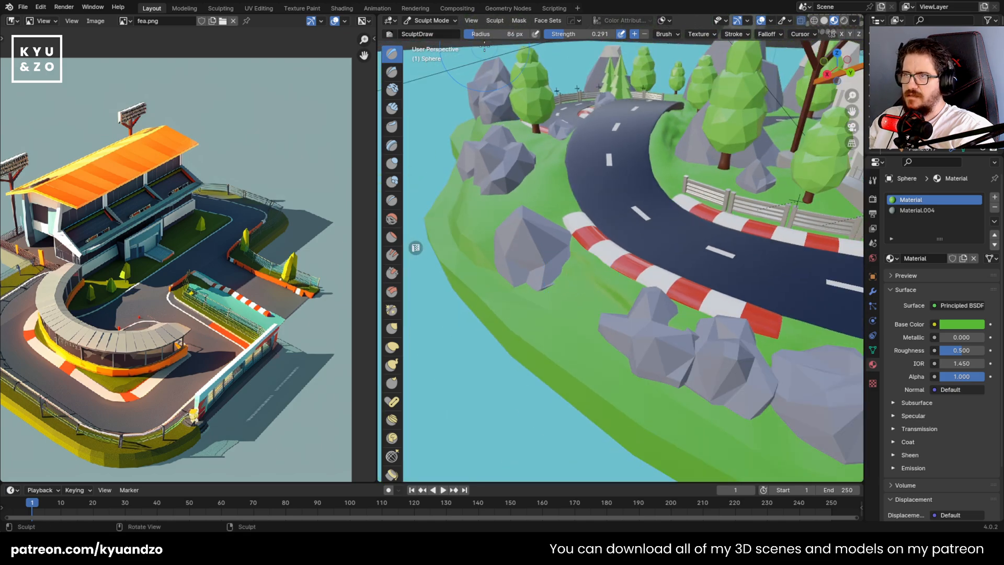
{"action": "left_click", "coordinate": [844, 20]}
{"action": "mouse_move", "coordinate": [582, 172]}
{"action": "middle_mouse_down"}
{"action": "mouse_move", "coordinate": [583, 196]}
{"action": "mouse_move", "coordinate": [536, 214]}
{"action": "mouse_move", "coordinate": [536, 263]}
{"action": "mouse_move", "coordinate": [609, 278]}
{"action": "middle_mouse_up"}
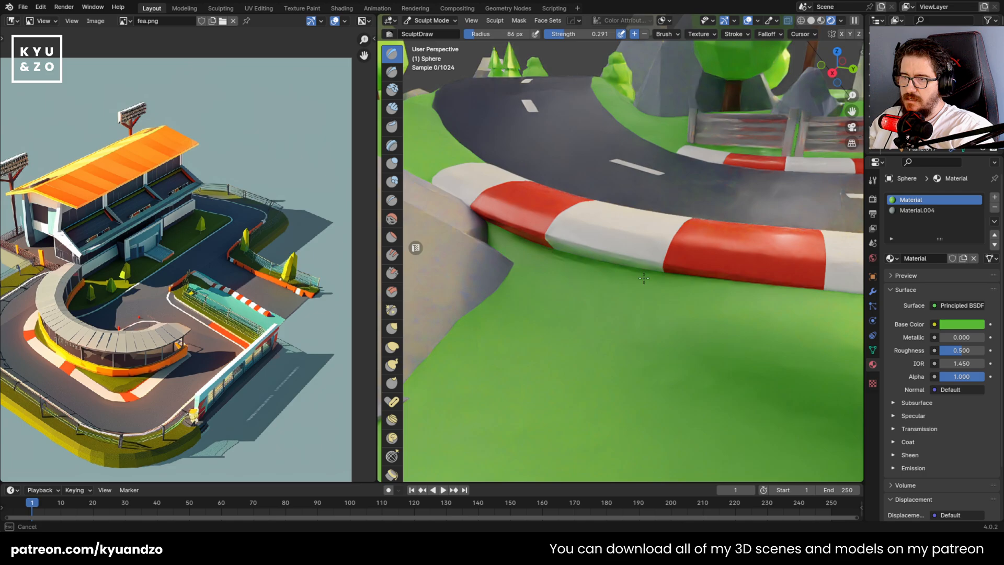
{"action": "left_click_drag", "start_coordinate": [571, 297], "coordinate": [572, 304]}
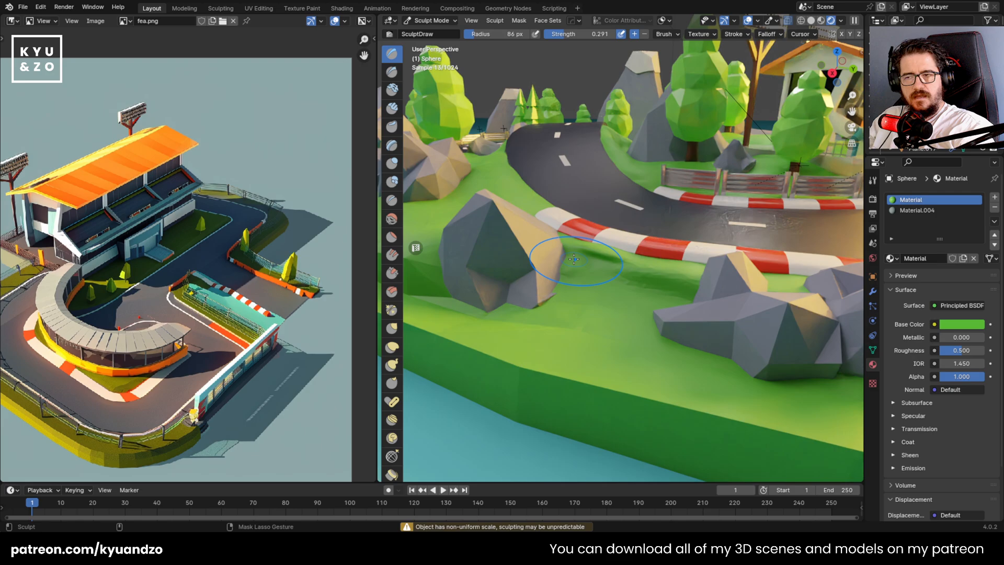
{"action": "middle_click_drag", "start_coordinate": [581, 236], "coordinate": [569, 259]}
Check the ground's mesh density around the curb in Edit Mode and return to Sculpt Mode
{"action": "key", "text": "Tab"}
{"action": "key", "text": "Tab"}
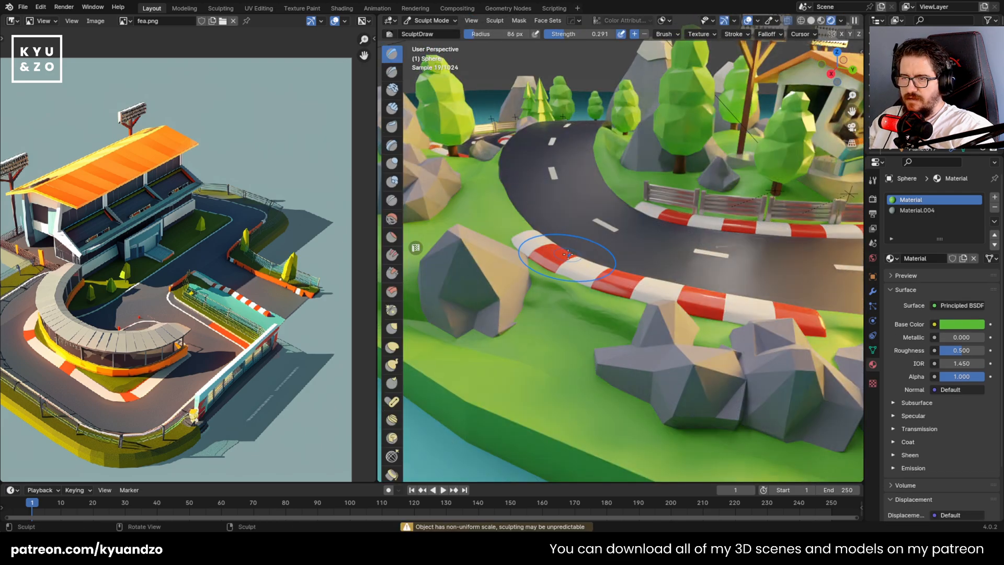
{"action": "key", "text": "ctrl+Tab"}
{"action": "key", "text": "ctrl+Tab"}
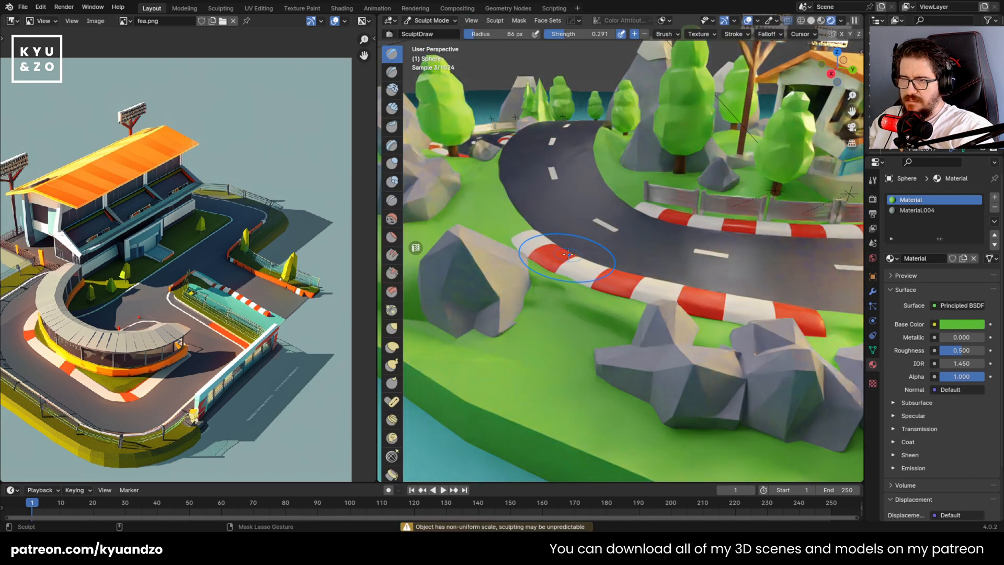
{"action": "scroll", "coordinate": [554, 307], "scroll_direction": "down", "scroll_amount": 6}
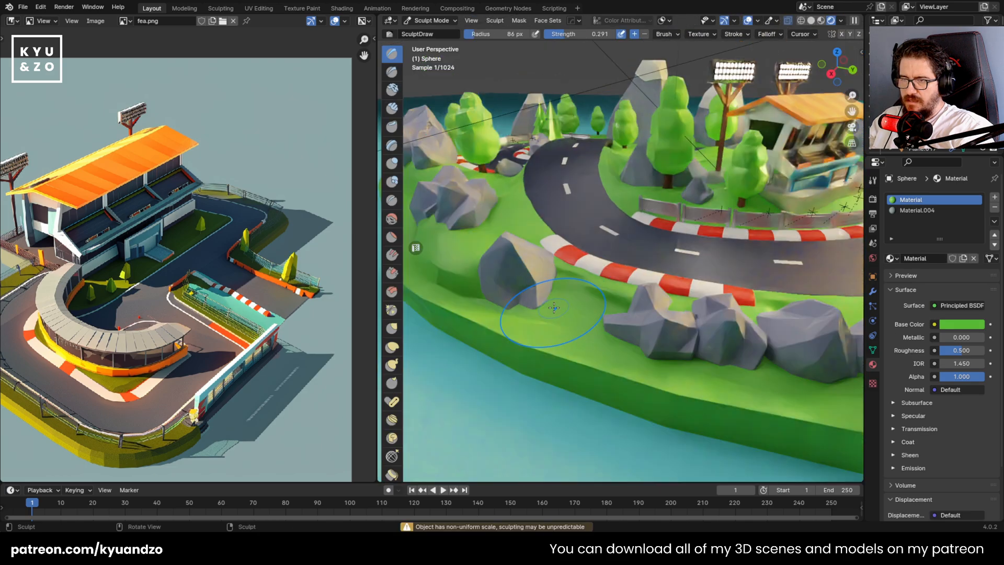
{"action": "scroll", "coordinate": [554, 290], "scroll_direction": "up", "scroll_amount": 5}
{"action": "scroll", "coordinate": [554, 290], "scroll_direction": "up", "scroll_amount": 2}
{"action": "left_click_drag", "start_coordinate": [567, 298], "coordinate": [546, 303]}
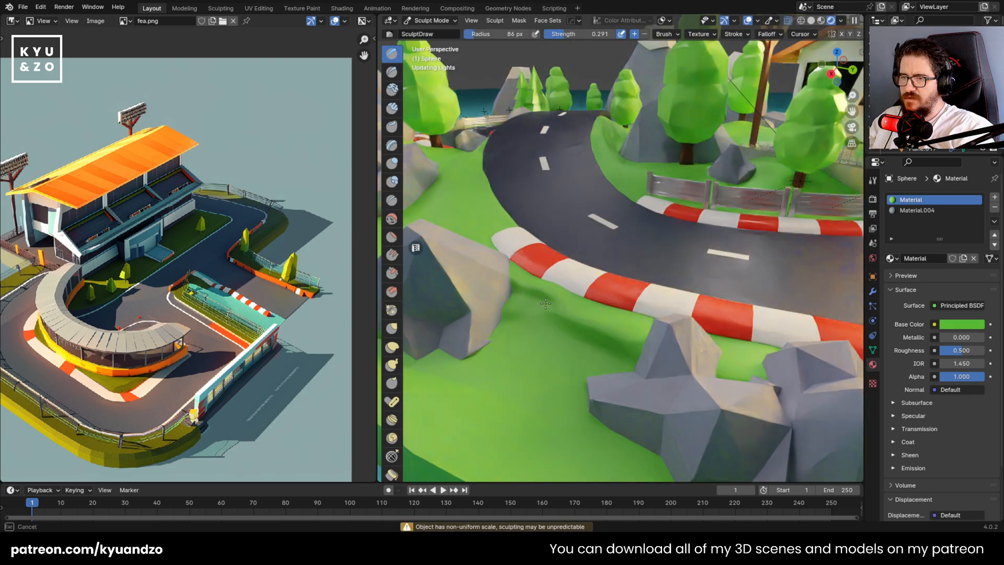
{"action": "left_click_drag", "start_coordinate": [602, 339], "coordinate": [579, 337]}
{"action": "key", "text": "Tab"}
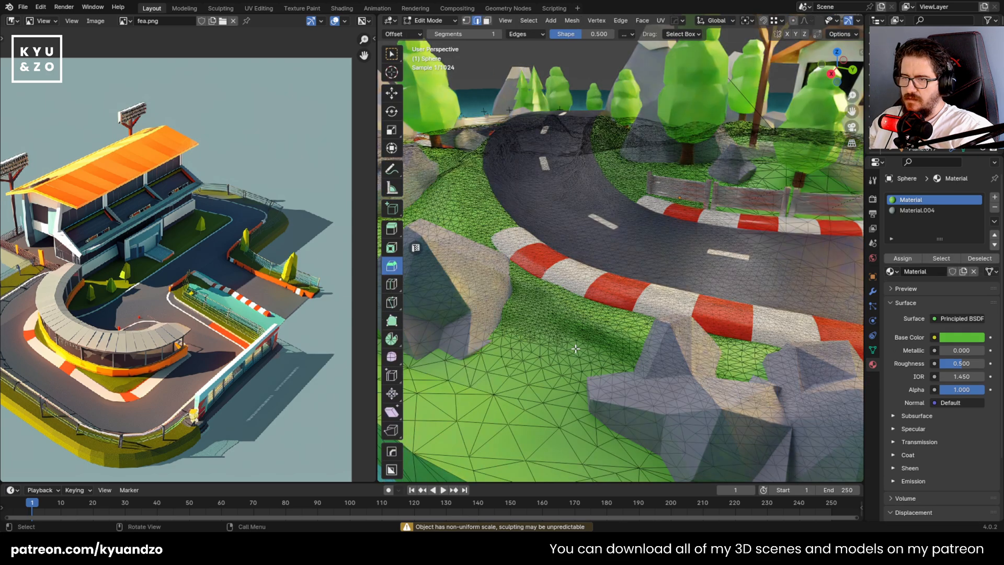
{"action": "key", "text": "Tab"}
{"action": "scroll", "coordinate": [574, 338], "scroll_direction": "down", "scroll_amount": 2}
{"action": "scroll", "coordinate": [575, 337], "scroll_direction": "down", "scroll_amount": 4}
{"action": "scroll", "coordinate": [555, 278], "scroll_direction": "up", "scroll_amount": 3}
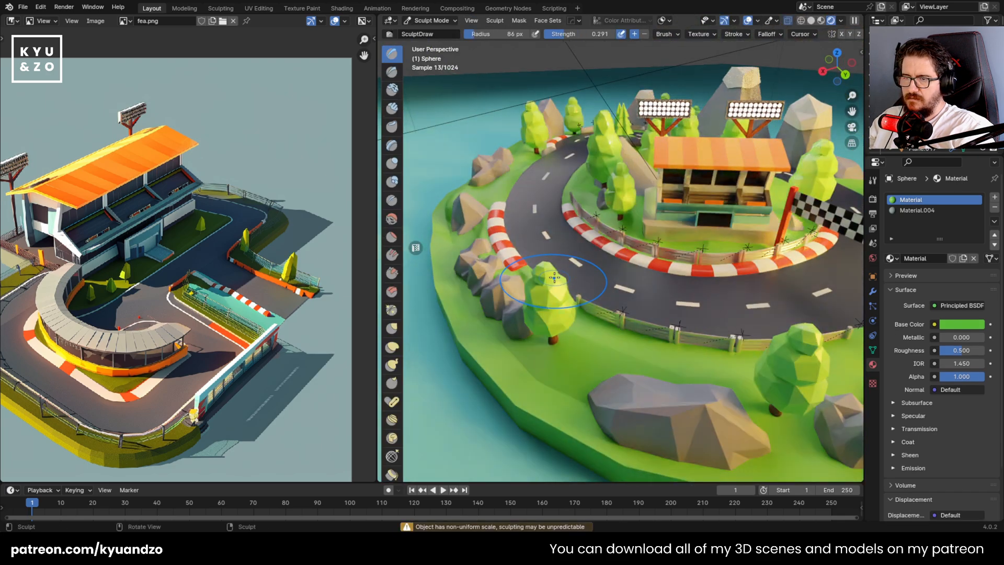
Return the ground to Object Mode and save the file
{"action": "mouse_move", "coordinate": [563, 265]}
{"action": "middle_mouse_down"}
{"action": "mouse_move", "coordinate": [595, 288]}
{"action": "mouse_move", "coordinate": [601, 329]}
{"action": "mouse_move", "coordinate": [633, 343]}
{"action": "middle_mouse_up"}
{"action": "left_click", "coordinate": [438, 21]}
{"action": "left_click", "coordinate": [430, 32]}
{"action": "scroll", "coordinate": [571, 316], "scroll_direction": "down", "scroll_amount": 3}
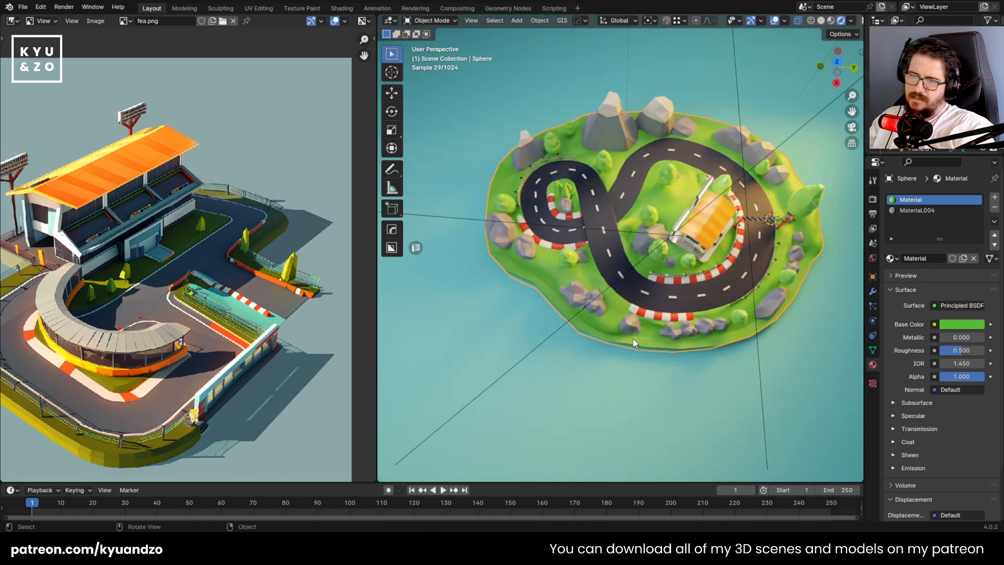
{"action": "key", "text": "ctrl+s"}
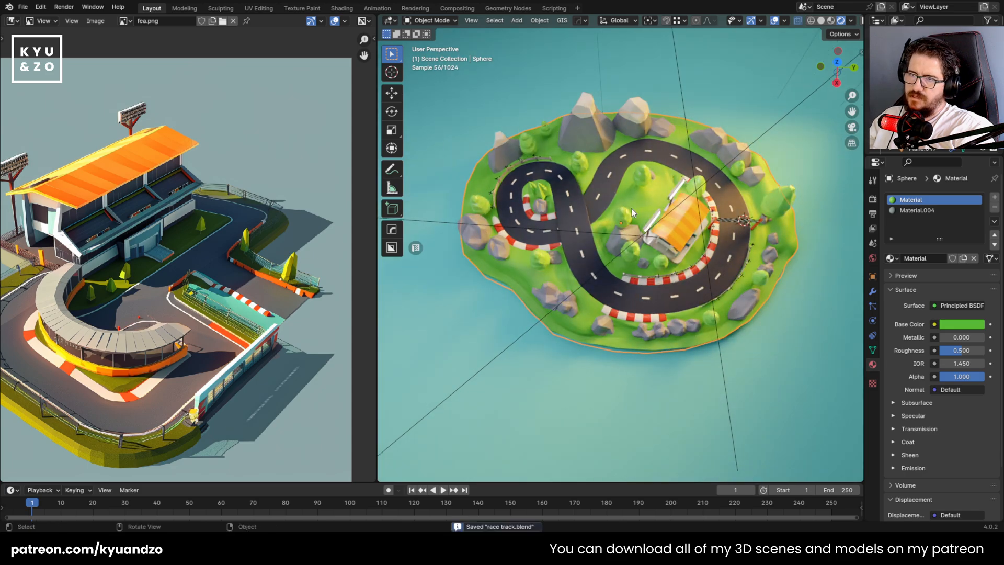
Examine the whole island from above and from the side
{"action": "scroll", "coordinate": [632, 208], "scroll_direction": "up", "scroll_amount": 2}
{"action": "scroll", "coordinate": [570, 232], "scroll_direction": "down", "scroll_amount": 3}
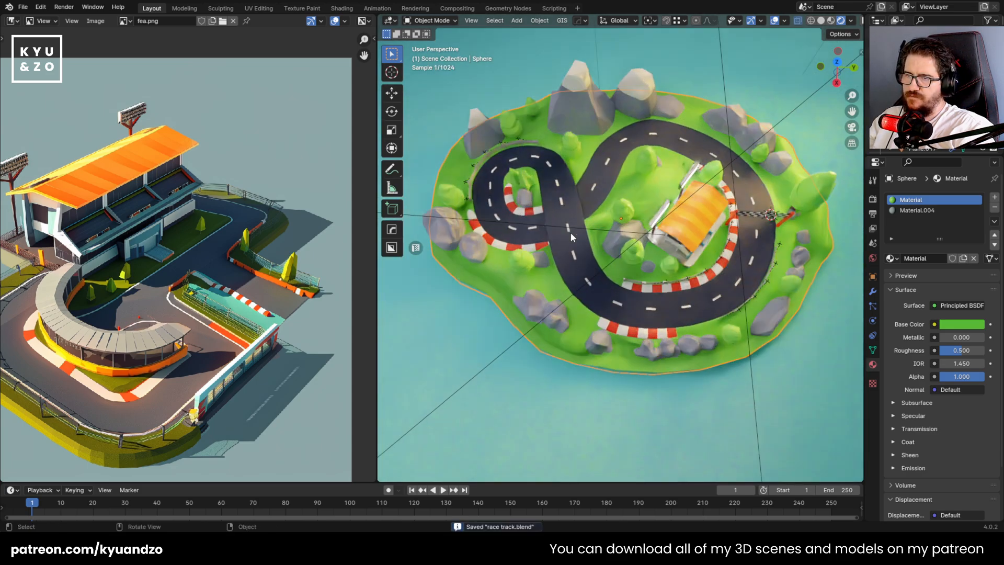
{"action": "scroll", "coordinate": [595, 177], "scroll_direction": "up", "scroll_amount": 2}
{"action": "scroll", "coordinate": [595, 177], "scroll_direction": "up", "scroll_amount": 4}
{"action": "middle_click_drag", "start_coordinate": [678, 225], "coordinate": [692, 160]}
{"action": "scroll", "coordinate": [660, 252], "scroll_direction": "down", "scroll_amount": 7}
{"action": "middle_click_drag", "start_coordinate": [648, 300], "coordinate": [604, 274]}
{"action": "scroll", "coordinate": [607, 270], "scroll_direction": "up", "scroll_amount": 6}
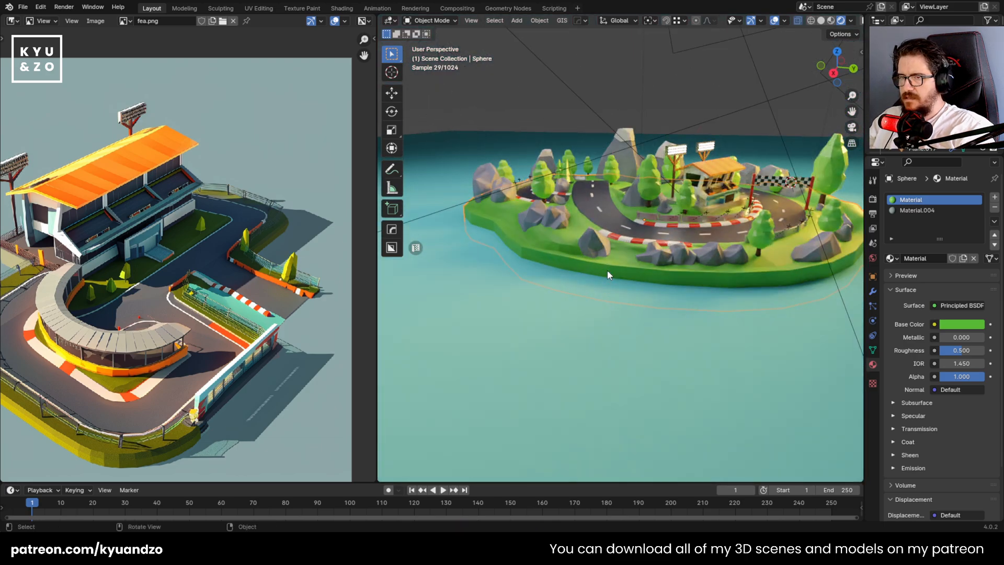
Put the ground into Edit Mode with face selection and box-select the side wall faces below the rocks
{"action": "key", "text": "Tab"}
{"action": "left_click", "coordinate": [607, 324]}
{"action": "left_click_drag", "start_coordinate": [618, 326], "coordinate": [682, 369]}
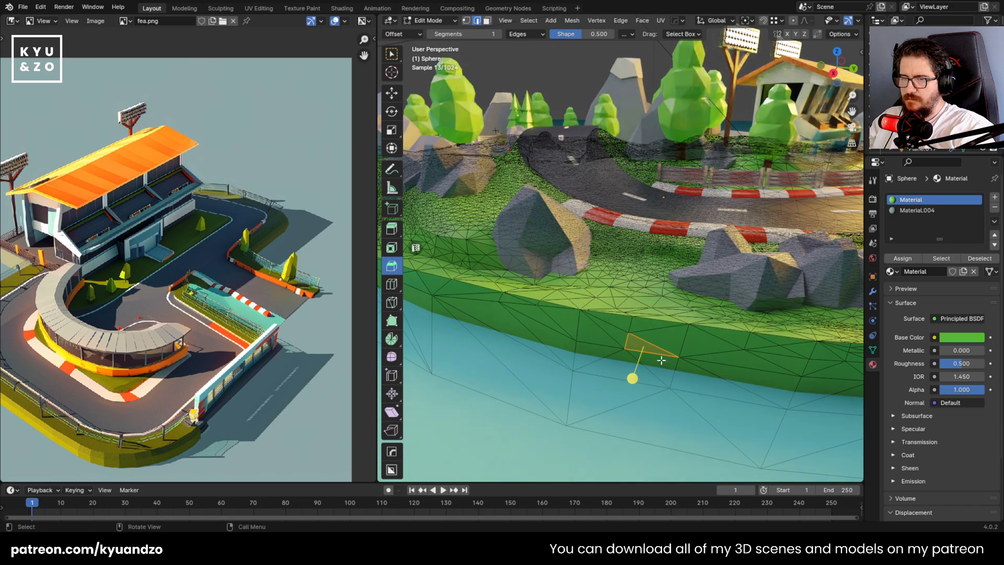
{"action": "key", "text": "3"}
{"action": "left_click_drag", "start_coordinate": [586, 316], "coordinate": [626, 346]}
{"action": "middle_click_drag", "start_coordinate": [636, 341], "coordinate": [597, 256]}
{"action": "scroll", "coordinate": [596, 256], "scroll_direction": "up", "scroll_amount": 3}
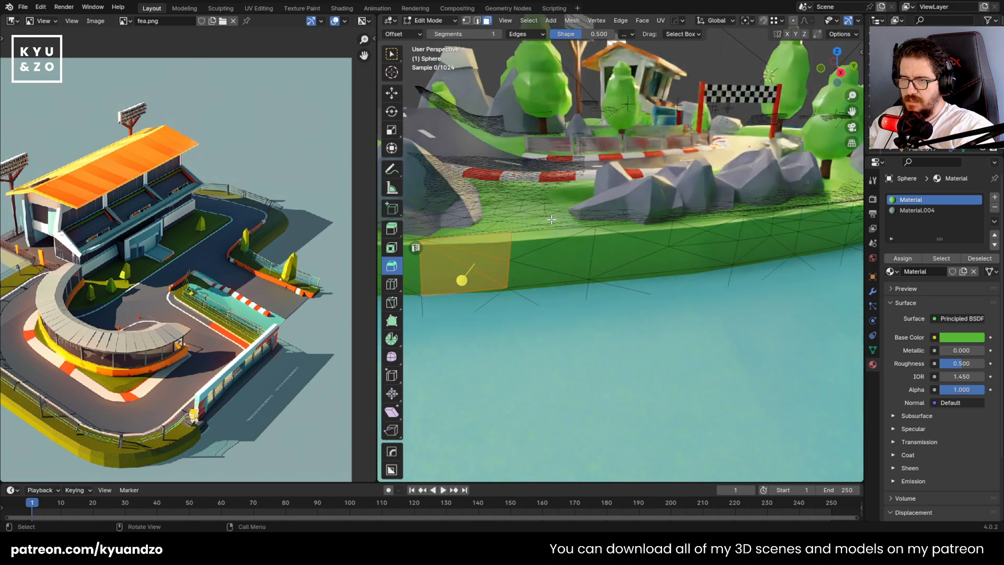
{"action": "left_click_drag", "start_coordinate": [513, 242], "coordinate": [607, 296], "text": "shift"}
{"action": "left_click_drag", "start_coordinate": [680, 229], "coordinate": [809, 267], "text": "shift"}
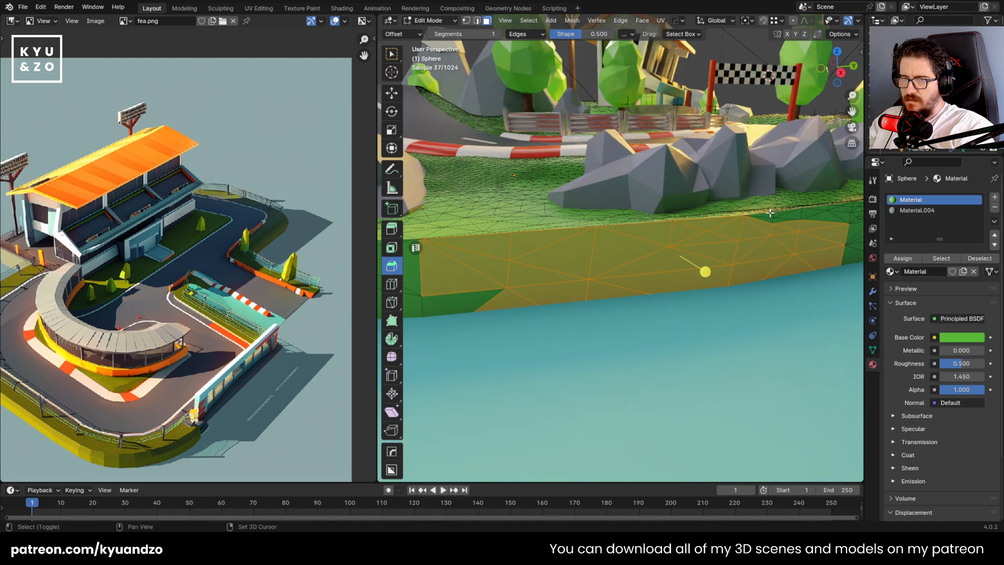
Extend the face selection along the island's side wall past the single rock to the neighbouring corner
{"action": "left_click_drag", "start_coordinate": [769, 216], "coordinate": [805, 237], "text": "shift"}
{"action": "middle_click_drag", "start_coordinate": [616, 300], "coordinate": [731, 270], "text": "shift"}
{"action": "left_click_drag", "start_coordinate": [791, 303], "coordinate": [792, 304], "text": "shift"}
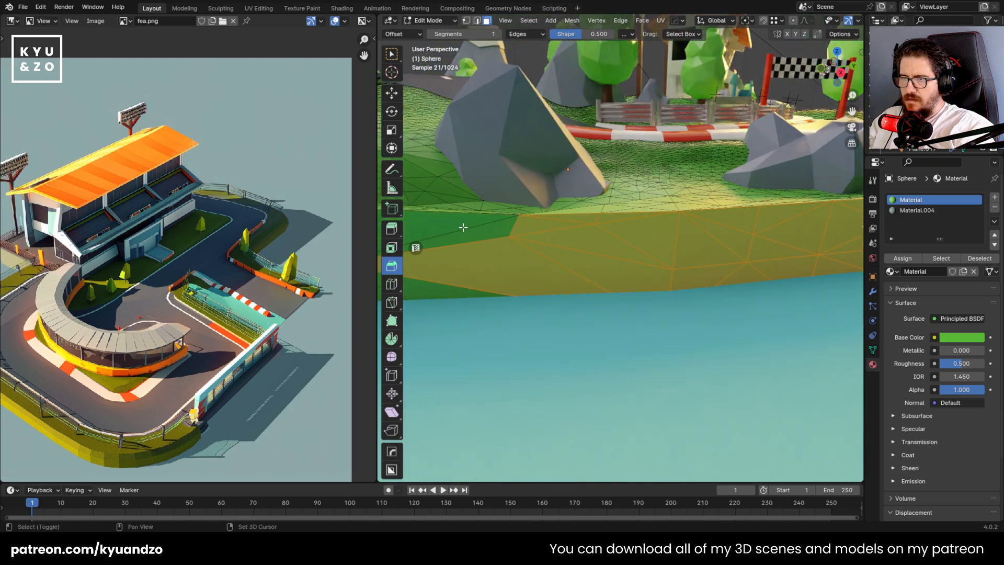
{"action": "left_click_drag", "start_coordinate": [453, 224], "coordinate": [498, 284], "text": "shift"}
{"action": "middle_click_drag", "start_coordinate": [494, 266], "coordinate": [600, 272], "text": "shift"}
{"action": "left_click_drag", "start_coordinate": [737, 349], "coordinate": [739, 349], "text": "shift"}
{"action": "middle_click_drag", "start_coordinate": [514, 284], "coordinate": [722, 300], "text": "shift"}
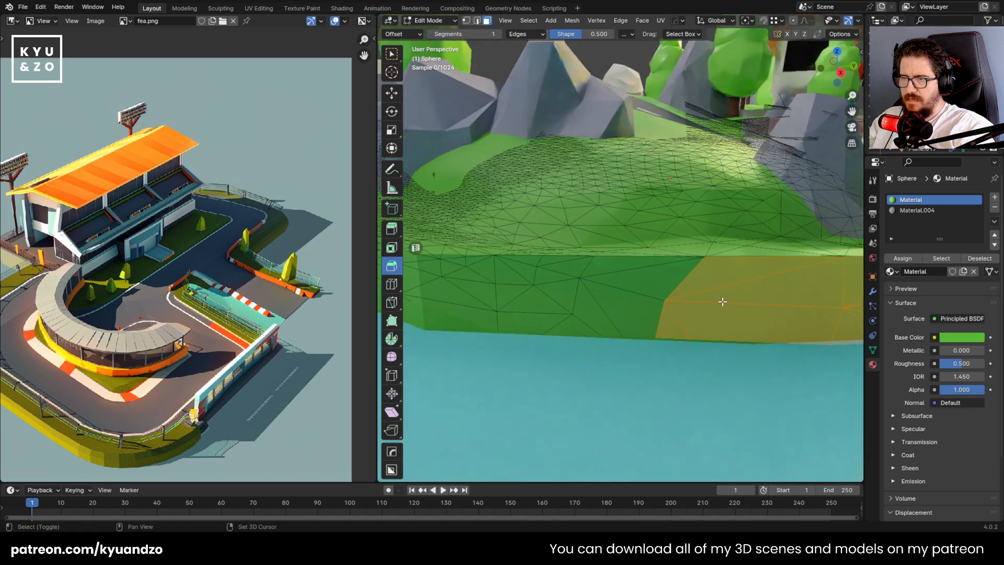
{"action": "left_click_drag", "start_coordinate": [550, 270], "coordinate": [622, 303], "text": "shift"}
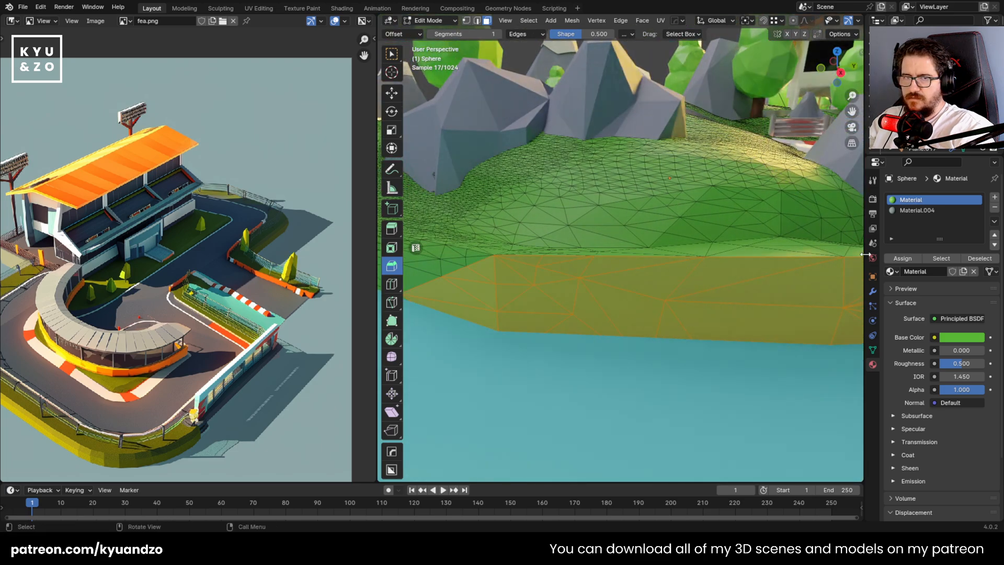
Add a new material to the ground, assign it to the selected side faces and set its base color to near black
{"action": "left_click", "coordinate": [995, 198]}
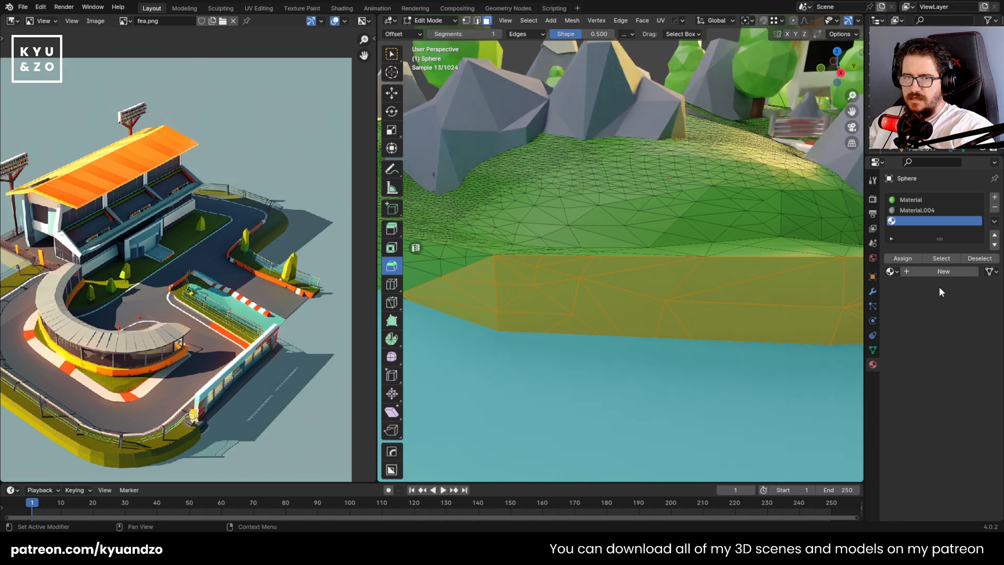
{"action": "left_click", "coordinate": [941, 271]}
{"action": "left_click", "coordinate": [903, 259]}
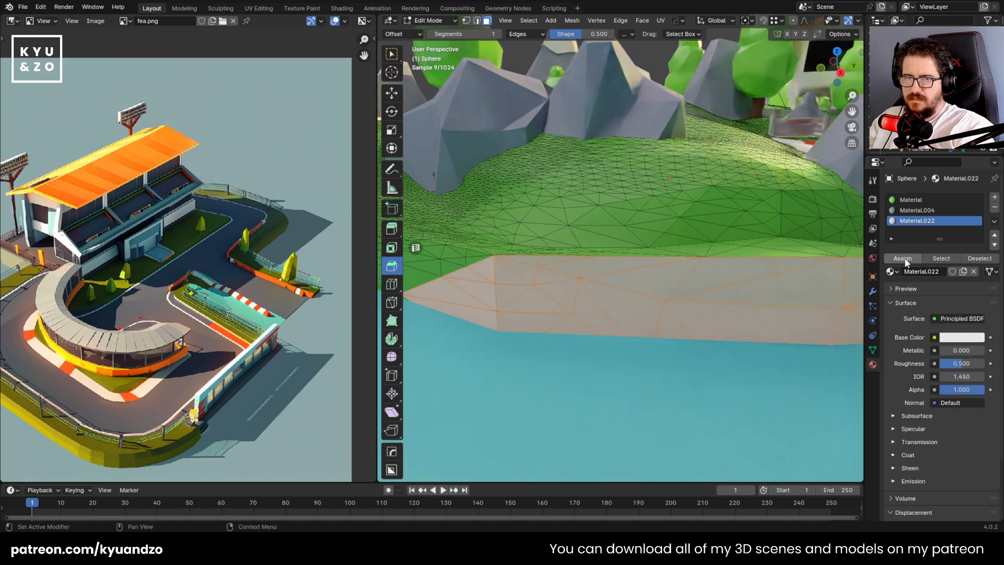
{"action": "left_click", "coordinate": [965, 338]}
{"action": "left_click_drag", "start_coordinate": [977, 227], "coordinate": [978, 255]}
Try to add the green side faces next to the dark wall to the selection
{"action": "middle_click_drag", "start_coordinate": [567, 295], "coordinate": [662, 270], "text": "shift"}
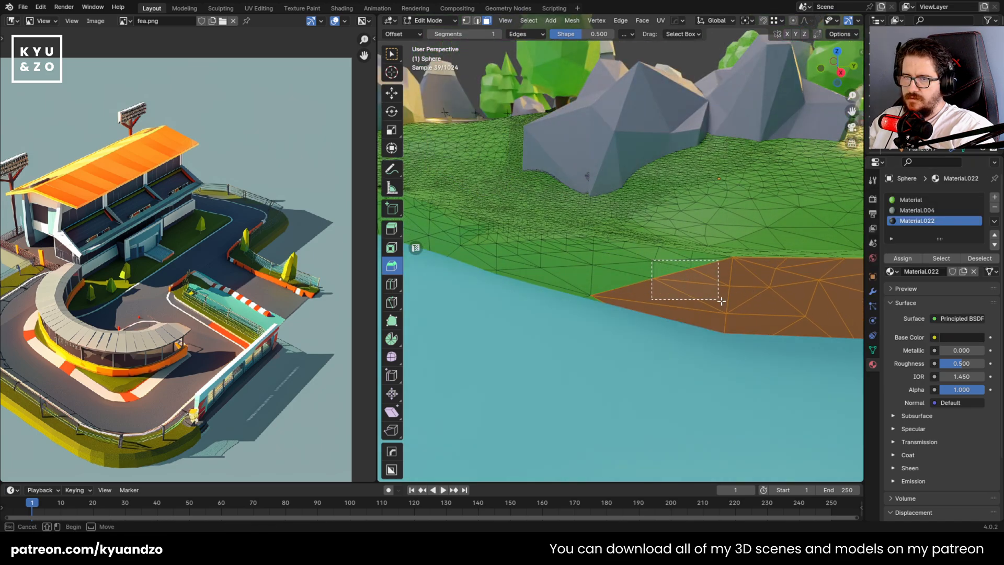
{"action": "left_click_drag", "start_coordinate": [721, 301], "coordinate": [722, 301]}
{"action": "left_click", "coordinate": [688, 256], "text": "shift"}
{"action": "left_click_drag", "start_coordinate": [506, 251], "coordinate": [618, 297], "text": "shift"}
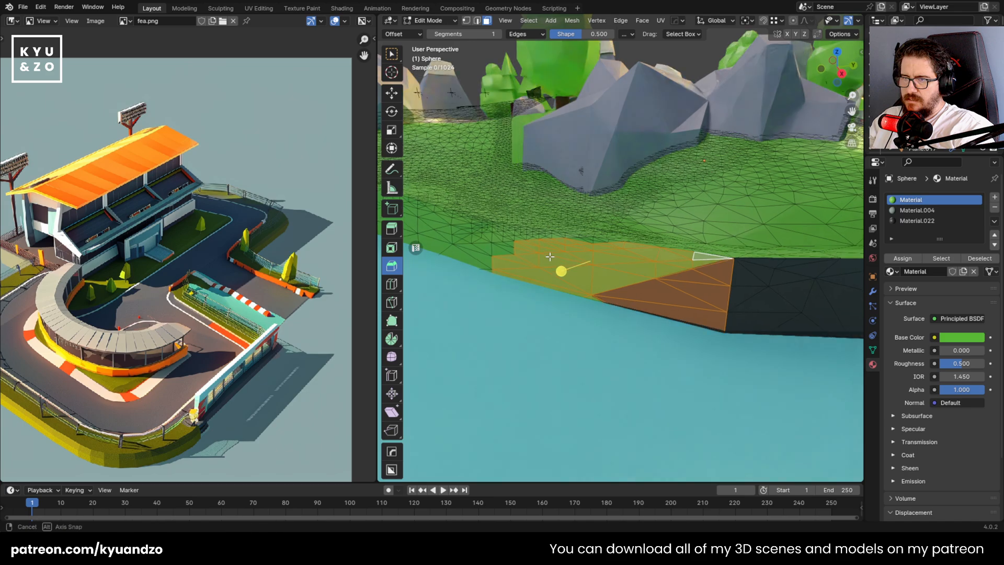
{"action": "middle_click_drag", "start_coordinate": [549, 254], "coordinate": [615, 255]}
{"action": "scroll", "coordinate": [527, 269], "scroll_direction": "up", "scroll_amount": 2}
{"action": "scroll", "coordinate": [614, 256], "scroll_direction": "up", "scroll_amount": 3}
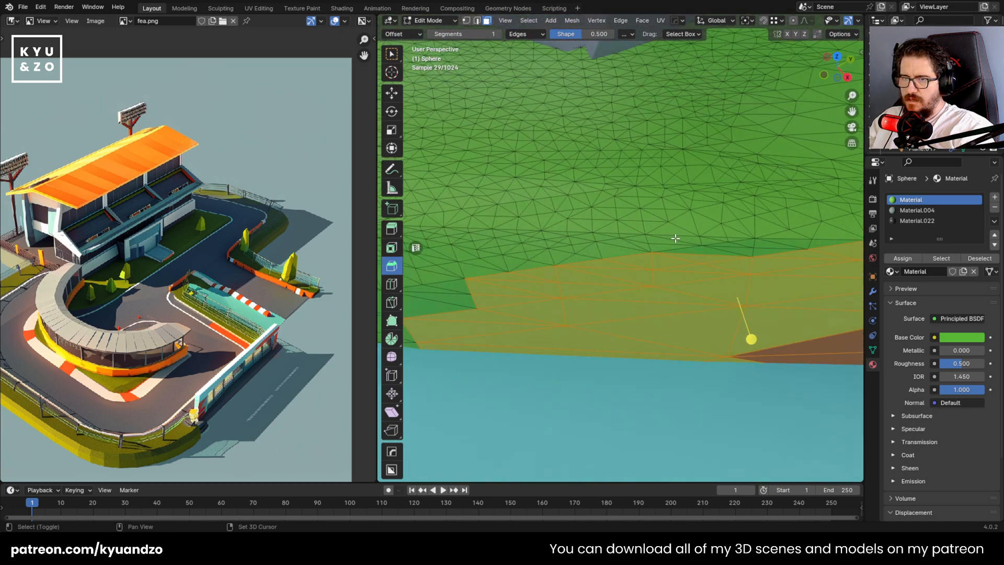
Box-select the green side wall faces adjoining the dark section, up to the grass edge
{"action": "left_click_drag", "start_coordinate": [840, 270], "coordinate": [840, 271]}
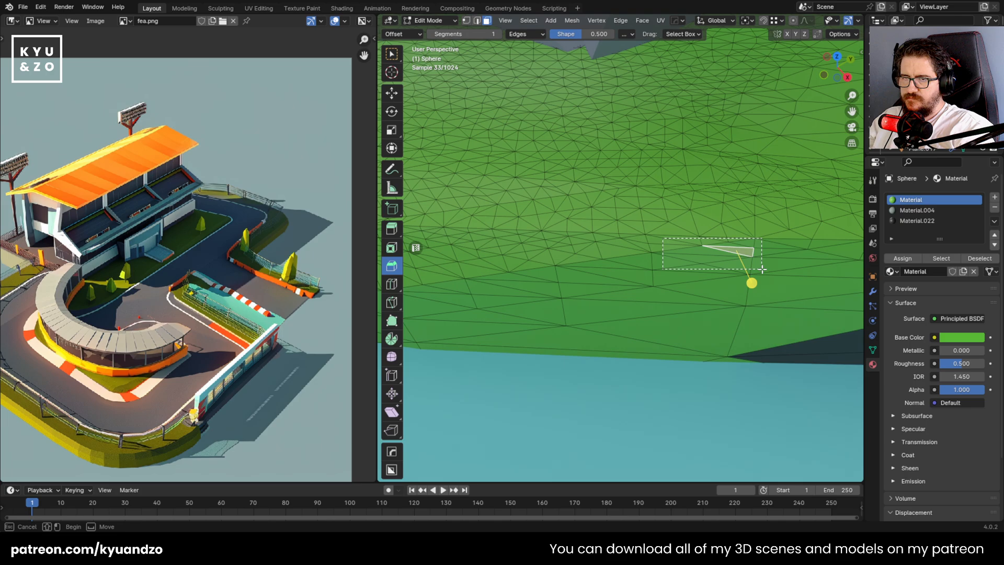
{"action": "left_click_drag", "start_coordinate": [763, 269], "coordinate": [760, 292], "text": "shift"}
{"action": "left_click", "coordinate": [781, 251]}
{"action": "left_click_drag", "start_coordinate": [618, 248], "coordinate": [734, 351], "text": "shift"}
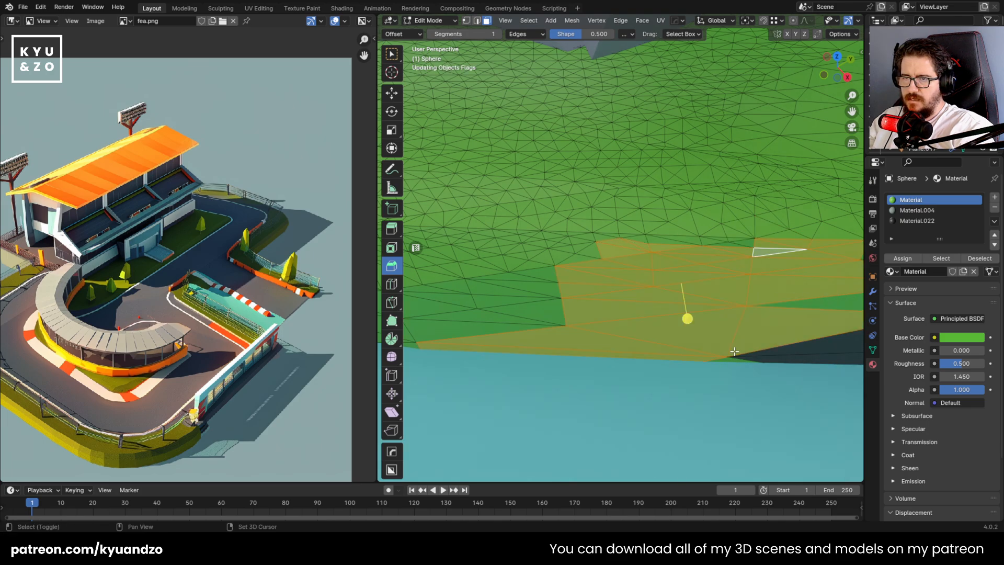
{"action": "left_click_drag", "start_coordinate": [695, 280], "coordinate": [824, 383], "text": "shift"}
{"action": "left_click_drag", "start_coordinate": [449, 263], "coordinate": [544, 323], "text": "shift"}
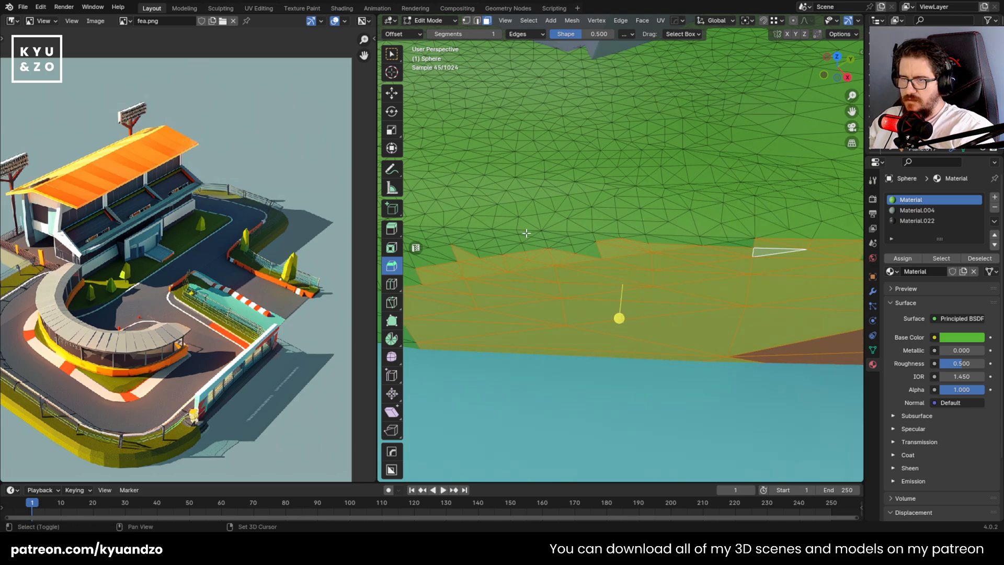
{"action": "left_click_drag", "start_coordinate": [526, 233], "coordinate": [620, 278], "text": "shift"}
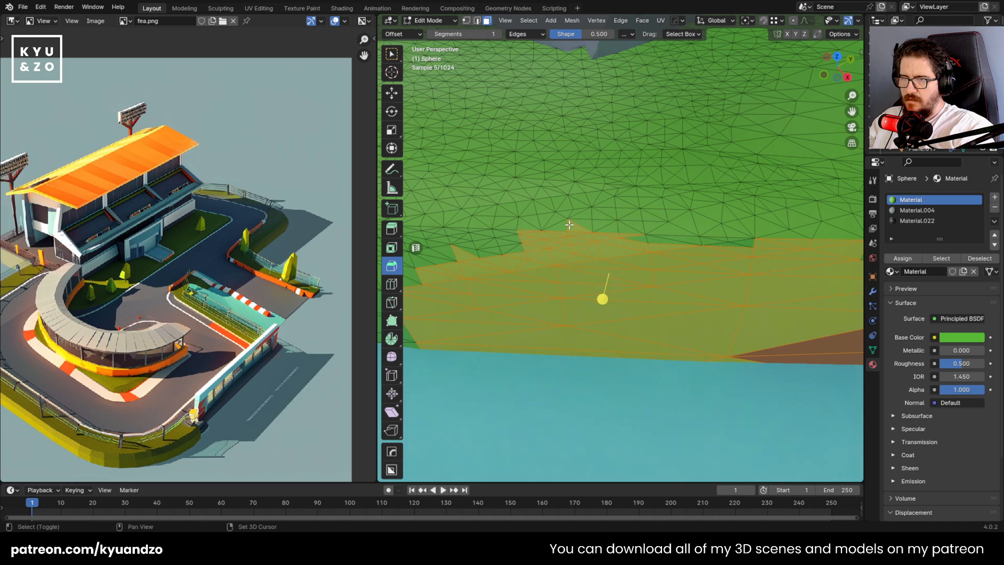
{"action": "left_click_drag", "start_coordinate": [734, 256], "coordinate": [730, 253], "text": "shift"}
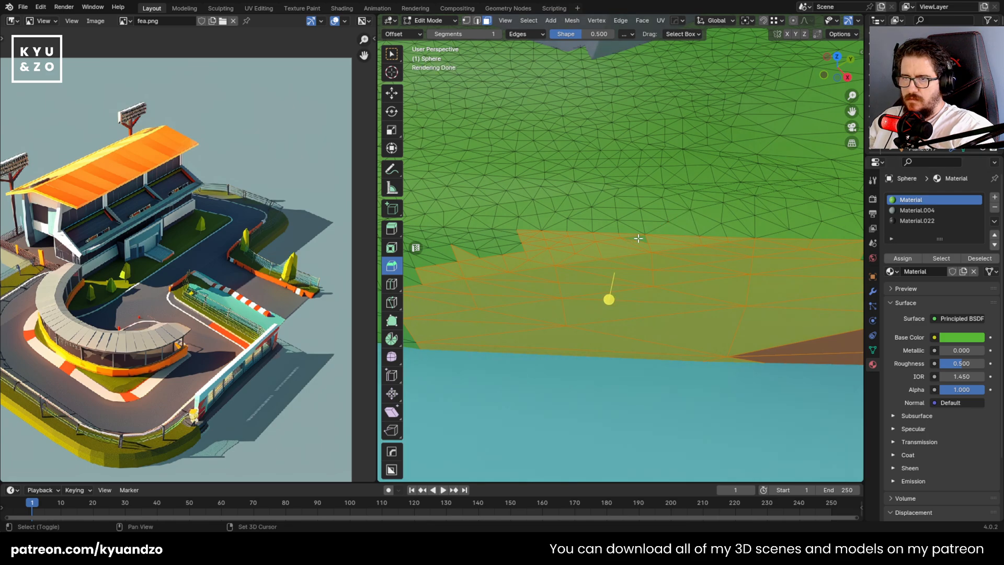
Assign Material.022 to the selected side faces and return to Object Mode
{"action": "left_click", "coordinate": [917, 220]}
{"action": "left_click", "coordinate": [902, 258]}
{"action": "scroll", "coordinate": [613, 307], "scroll_direction": "down", "scroll_amount": 5}
{"action": "key", "text": "Tab"}
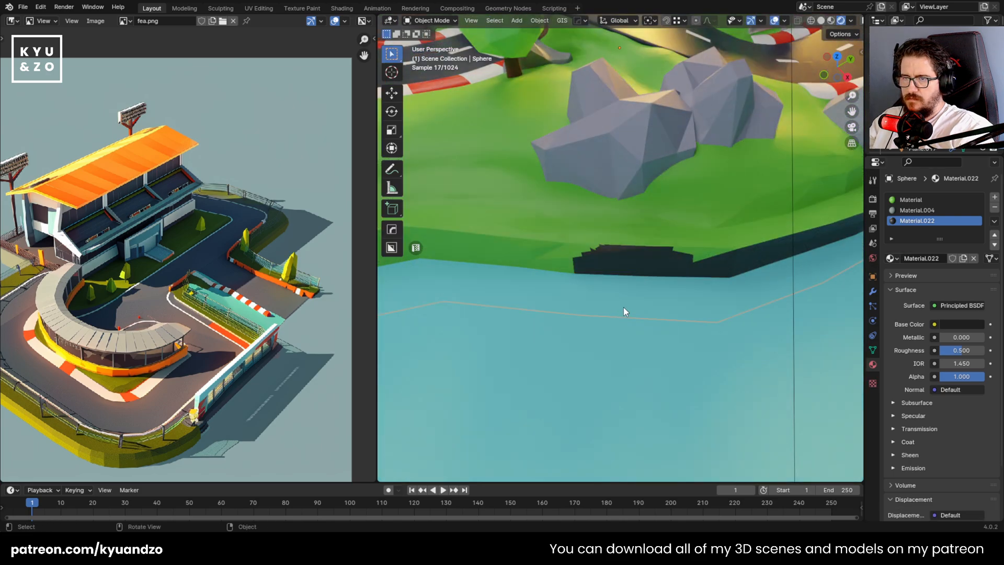
Check the dark wall section from around the island and hide every object except the ground
{"action": "middle_click_drag", "start_coordinate": [624, 306], "coordinate": [578, 288]}
{"action": "middle_click_drag", "start_coordinate": [467, 209], "coordinate": [542, 225]}
{"action": "scroll", "coordinate": [554, 285], "scroll_direction": "down", "scroll_amount": 8}
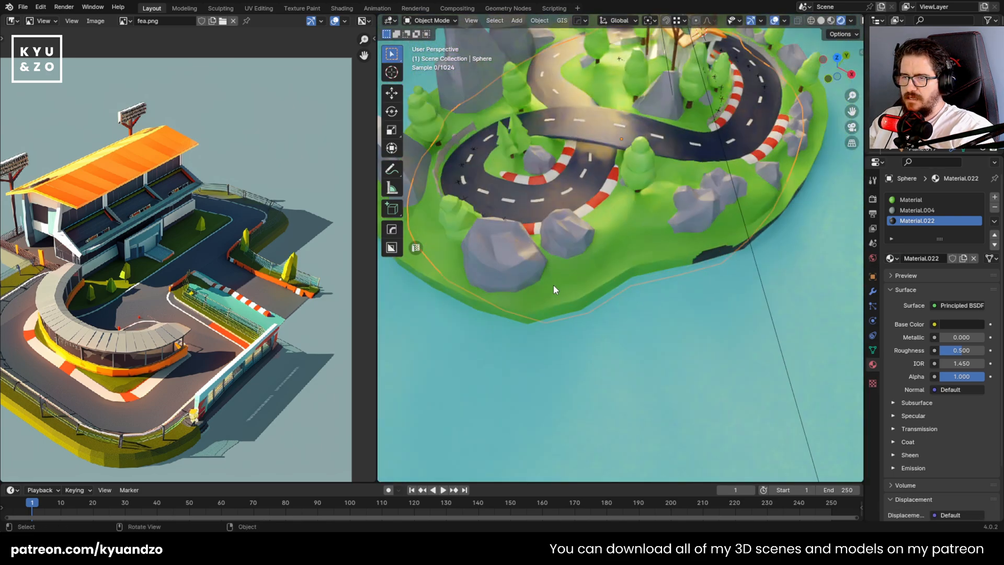
{"action": "scroll", "coordinate": [580, 294], "scroll_direction": "up", "scroll_amount": 2}
{"action": "middle_click_drag", "start_coordinate": [580, 293], "coordinate": [651, 199]}
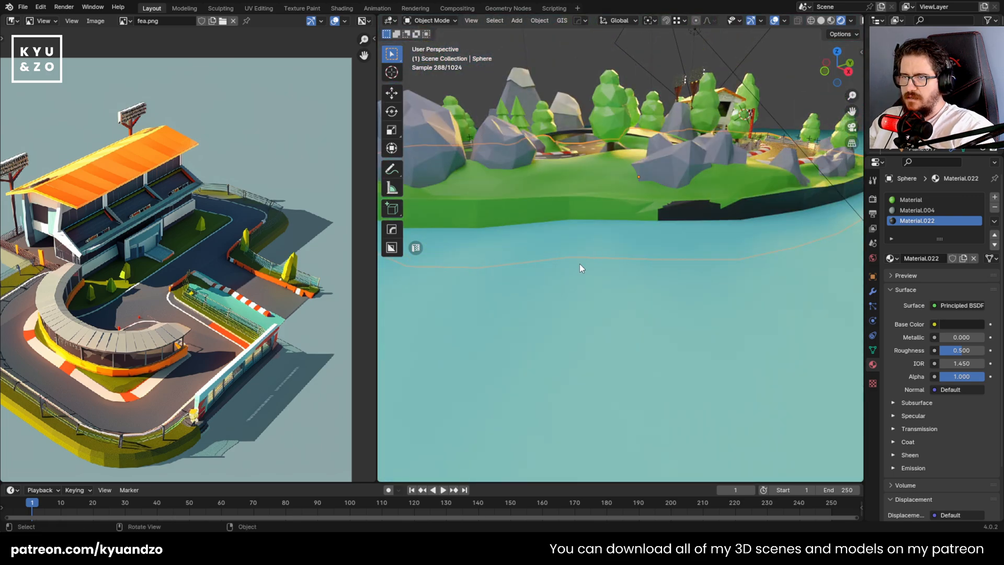
{"action": "key", "text": "shift+h"}
In front view with X-ray on, box-select the low side wall faces across the island and assign Material.022 to them
{"action": "middle_click_drag", "start_coordinate": [580, 217], "coordinate": [658, 195]}
{"action": "key", "text": "Tab"}
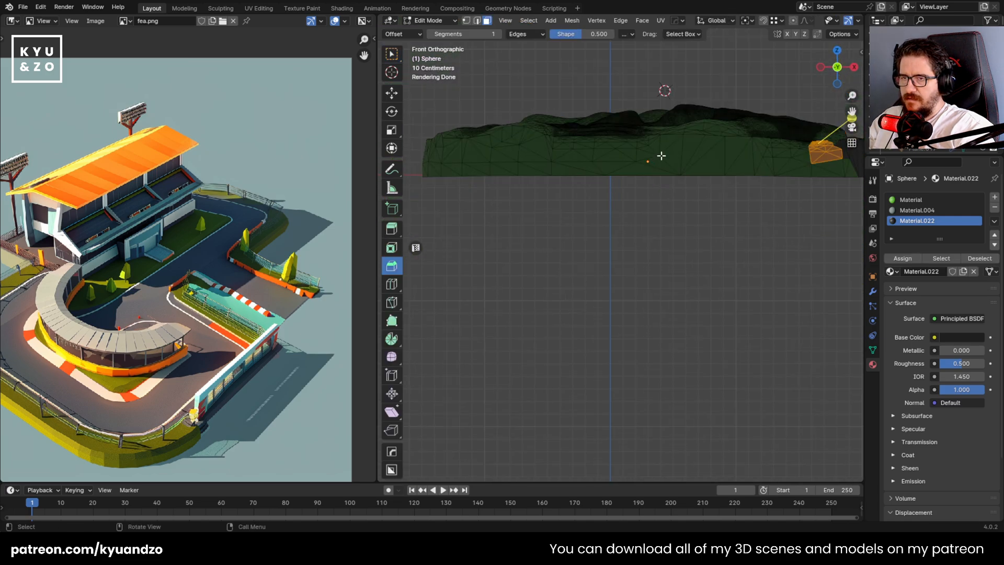
{"action": "key", "text": "alt+z"}
{"action": "left_click_drag", "start_coordinate": [504, 265], "coordinate": [841, 207]}
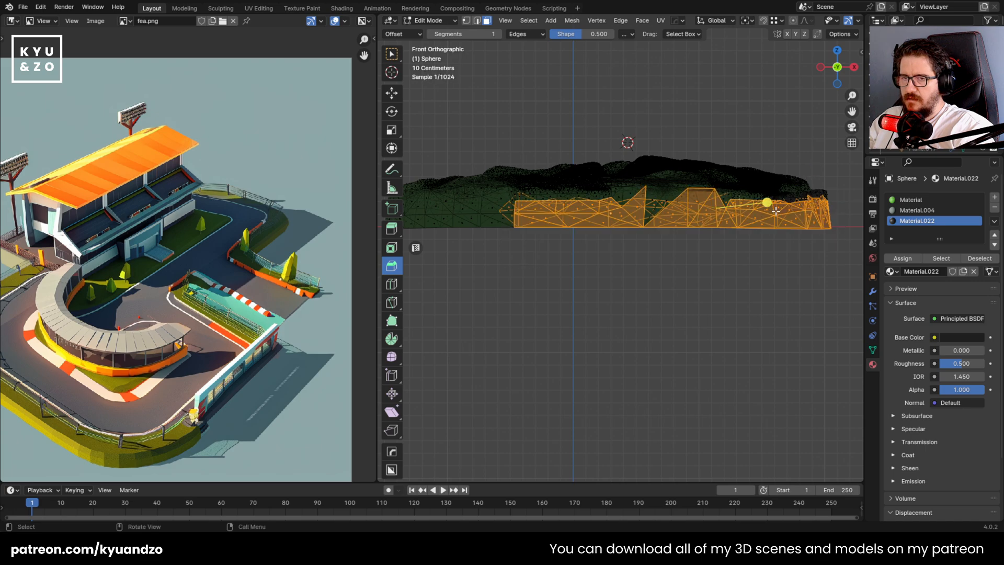
{"action": "middle_click_drag", "start_coordinate": [512, 250], "coordinate": [637, 250], "text": "shift"}
{"action": "left_click_drag", "start_coordinate": [482, 251], "coordinate": [664, 198]}
{"action": "key", "text": "KP_Decimal"}
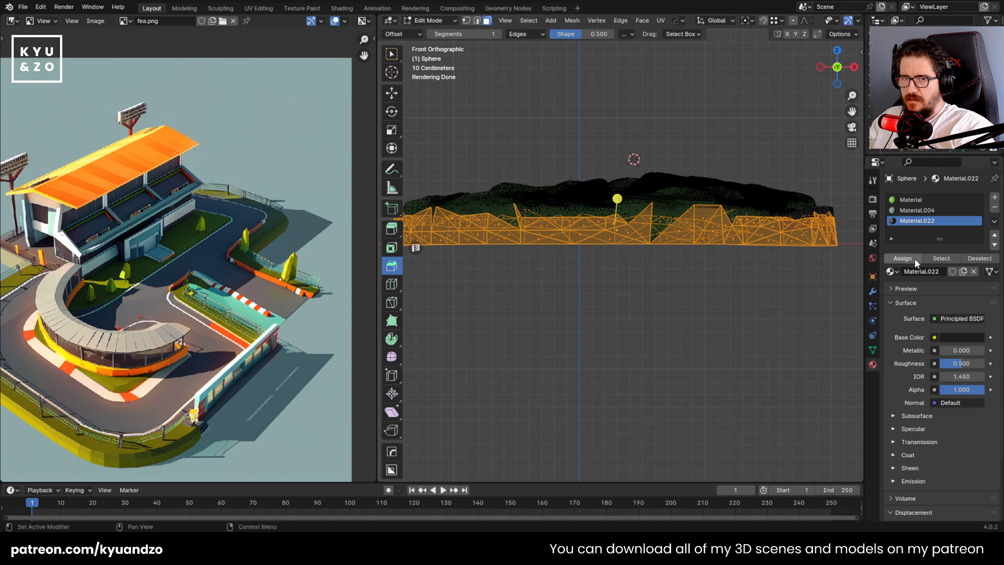
Check the green gaps left in the dark wall, unhide all objects, and reopen the ground mesh for editing
{"action": "middle_click_drag", "start_coordinate": [605, 171], "coordinate": [634, 355]}
{"action": "left_click_drag", "start_coordinate": [636, 280], "coordinate": [745, 341]}
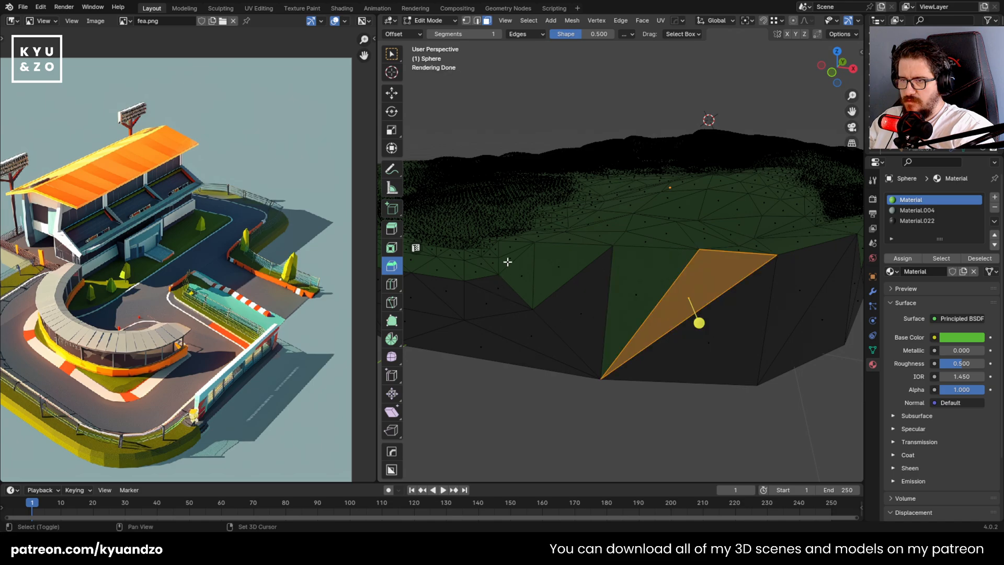
{"action": "scroll", "coordinate": [845, 22], "scroll_direction": "down", "scroll_amount": 5}
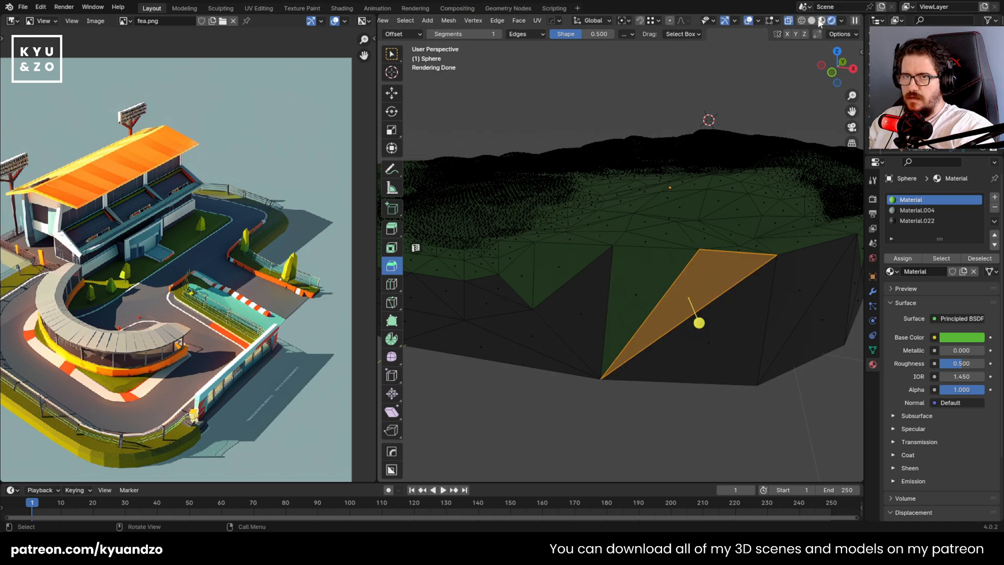
{"action": "key", "text": "Tab"}
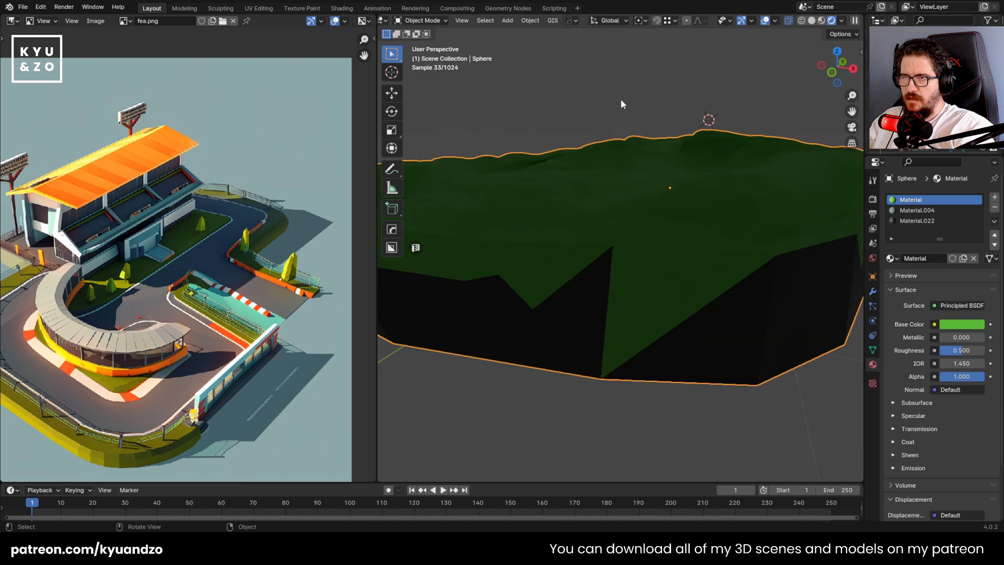
{"action": "key", "text": "alt+h"}
{"action": "left_click", "coordinate": [572, 289]}
{"action": "key", "text": "Tab"}
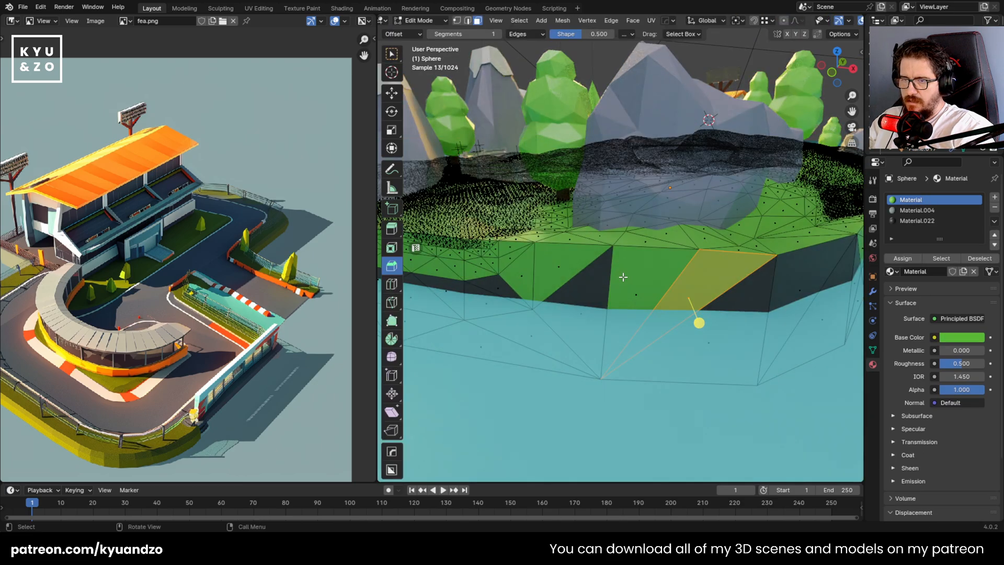
Select the green side faces above the dark band along this stretch of shore and assign Material.022 to them
{"action": "left_click_drag", "start_coordinate": [503, 253], "coordinate": [581, 287], "text": "shift"}
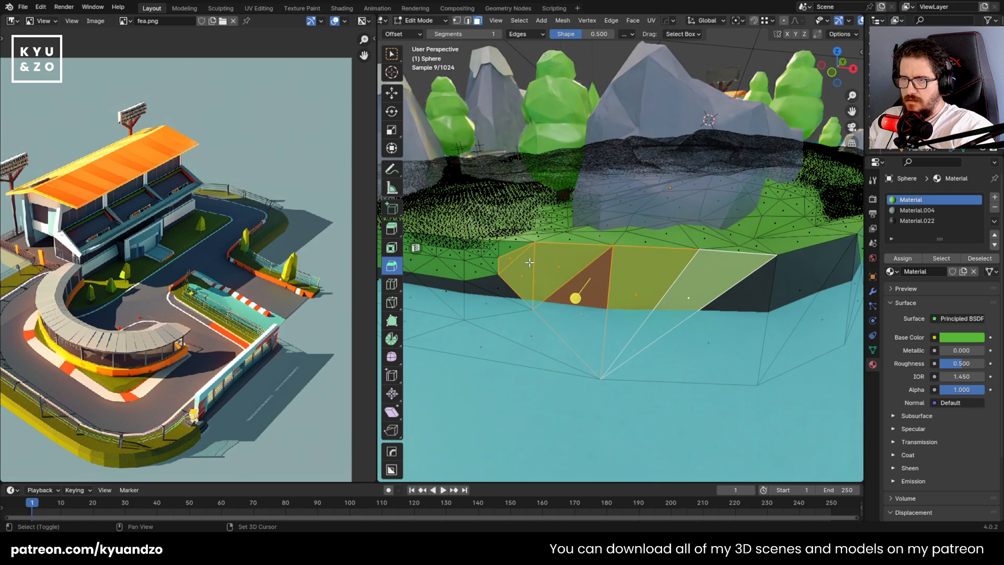
{"action": "middle_click_drag", "start_coordinate": [532, 262], "coordinate": [610, 280], "text": "shift"}
{"action": "scroll", "coordinate": [610, 280], "scroll_direction": "up", "scroll_amount": 3}
{"action": "left_click_drag", "start_coordinate": [620, 282], "coordinate": [516, 240], "text": "shift"}
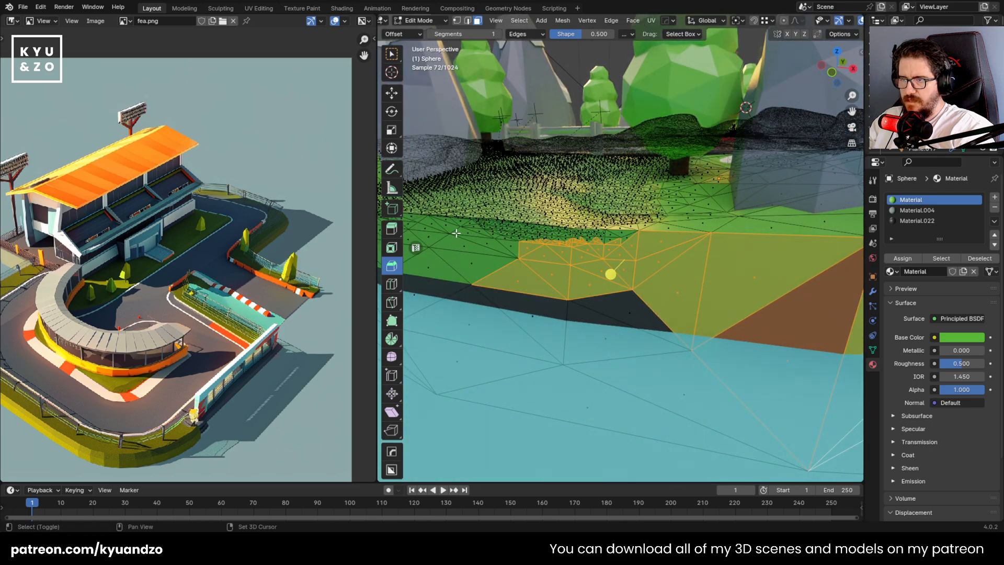
{"action": "left_click_drag", "start_coordinate": [456, 233], "coordinate": [499, 269], "text": "shift"}
{"action": "middle_click_drag", "start_coordinate": [500, 269], "coordinate": [679, 303], "text": "shift"}
{"action": "left_click_drag", "start_coordinate": [591, 267], "coordinate": [646, 315], "text": "shift"}
{"action": "left_click_drag", "start_coordinate": [511, 251], "coordinate": [575, 299], "text": "shift"}
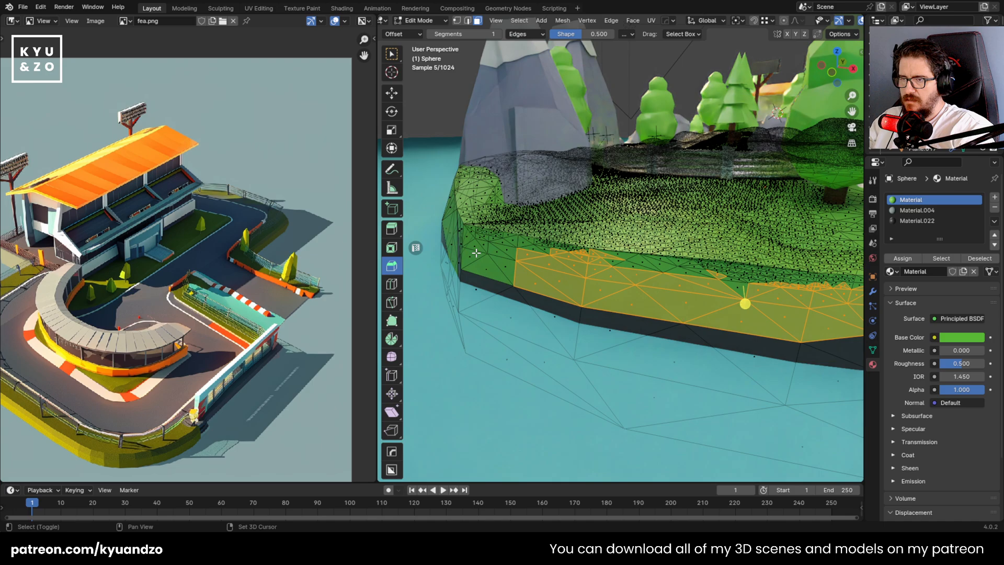
{"action": "left_click_drag", "start_coordinate": [476, 252], "coordinate": [523, 288], "text": "shift"}
{"action": "left_click", "coordinate": [933, 222]}
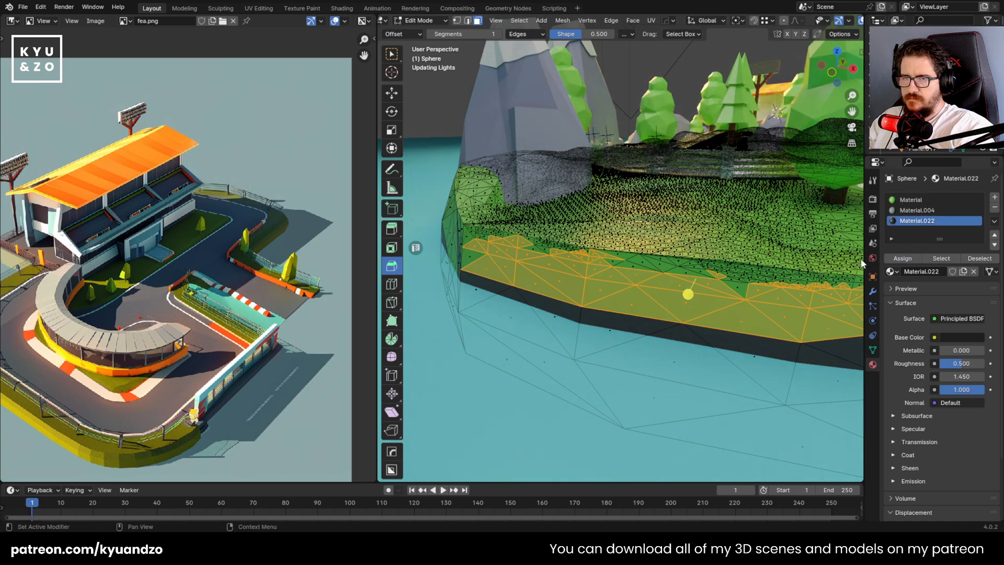
Select the leftover green side faces around the island's sharp corner below the large rock
{"action": "middle_click_drag", "start_coordinate": [607, 285], "coordinate": [701, 287], "text": "shift"}
{"action": "middle_click_drag", "start_coordinate": [565, 293], "coordinate": [633, 293]}
{"action": "middle_click_drag", "start_coordinate": [445, 309], "coordinate": [538, 284], "text": "shift"}
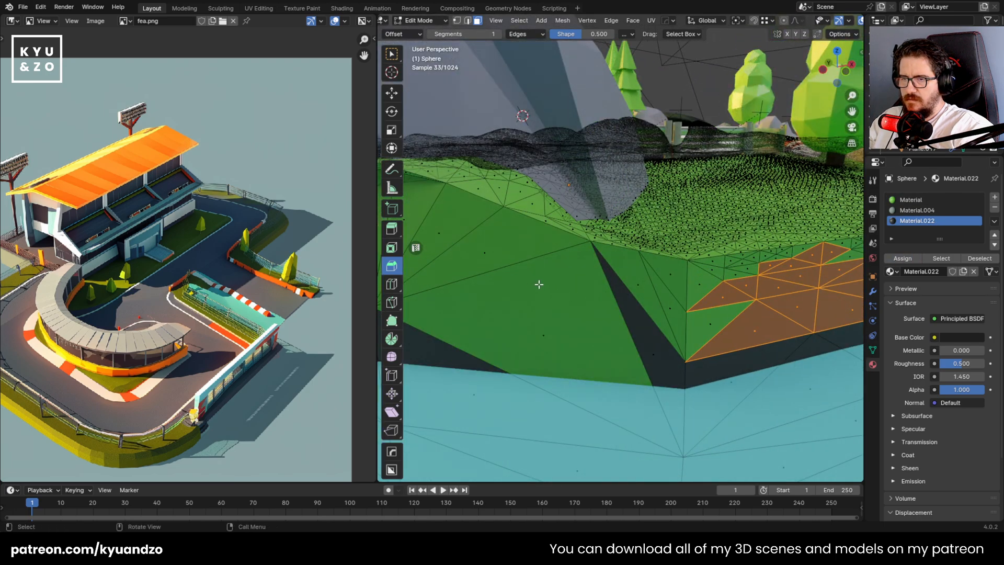
{"action": "left_click", "coordinate": [695, 334]}
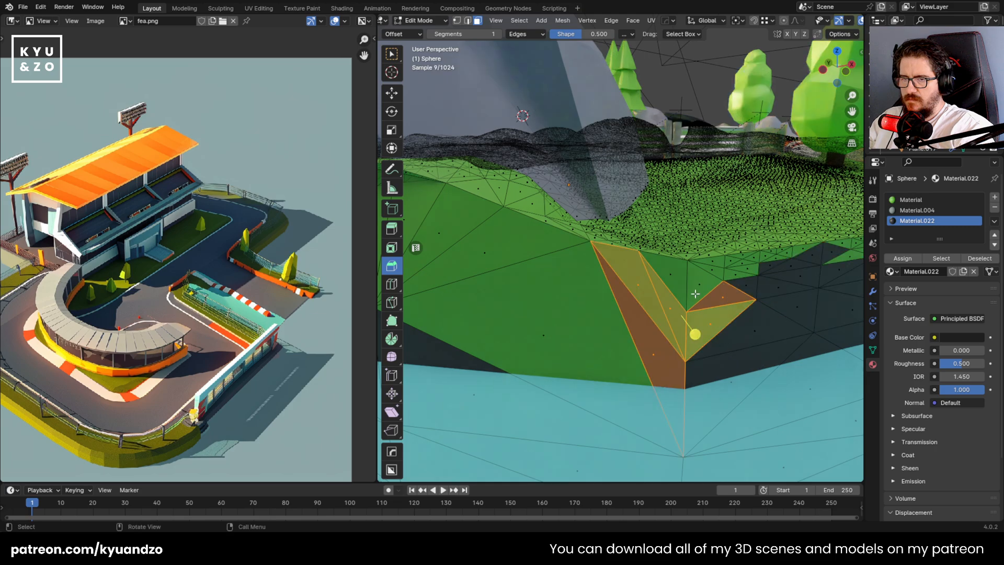
Switch the scene's render engine to EEVEE
{"action": "left_click", "coordinate": [873, 199]}
{"action": "left_click", "coordinate": [965, 198]}
{"action": "left_click", "coordinate": [955, 212]}
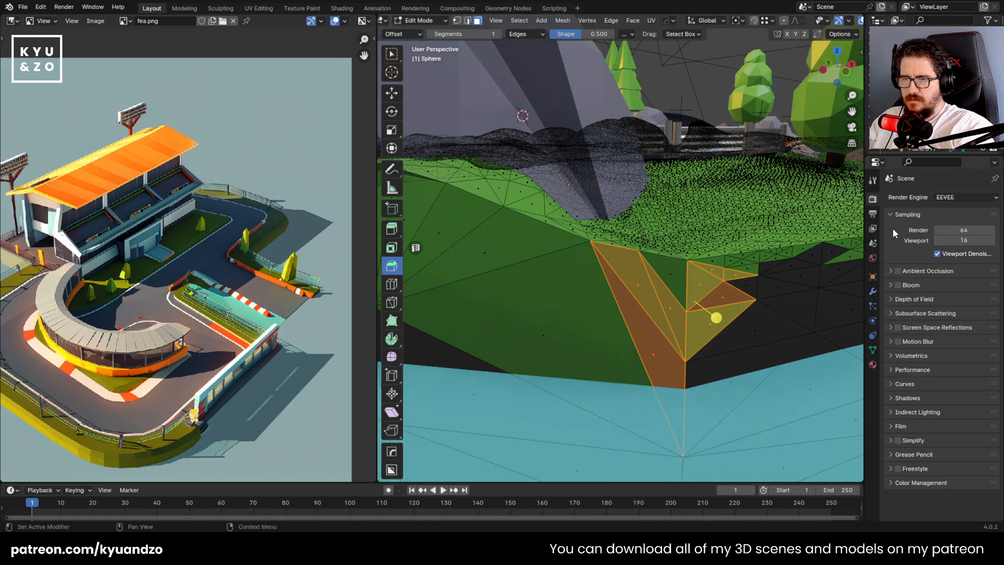
{"action": "scroll", "coordinate": [637, 290], "scroll_direction": "down", "scroll_amount": 3}
{"action": "scroll", "coordinate": [638, 288], "scroll_direction": "up", "scroll_amount": 3}
With X-ray off, extend the selection over the green corner and adjoining wall faces and assign Material.022 to it
{"action": "left_click_drag", "start_coordinate": [469, 233], "coordinate": [549, 370], "text": "shift"}
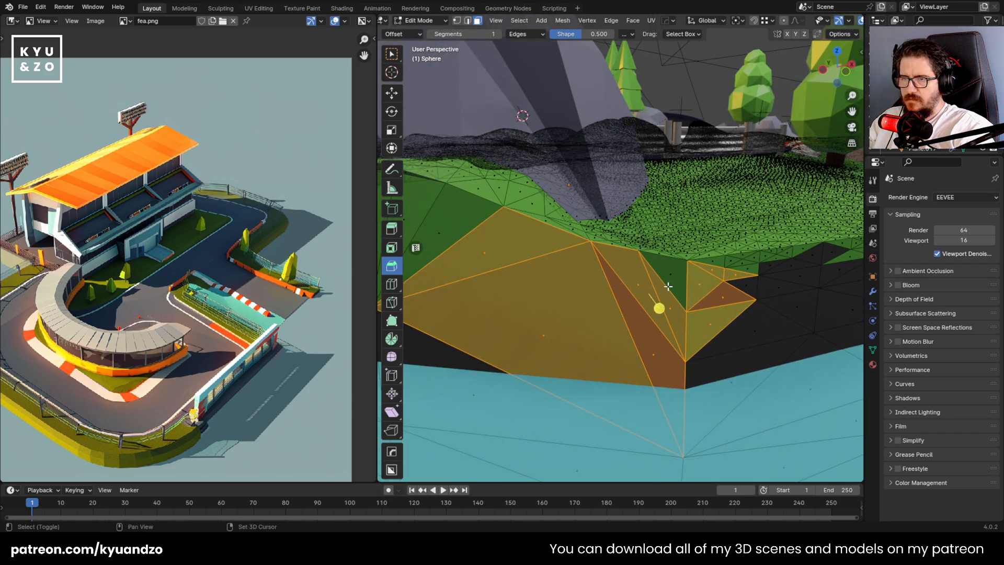
{"action": "key", "text": "alt+z"}
{"action": "left_click_drag", "start_coordinate": [744, 256], "coordinate": [809, 299], "text": "shift"}
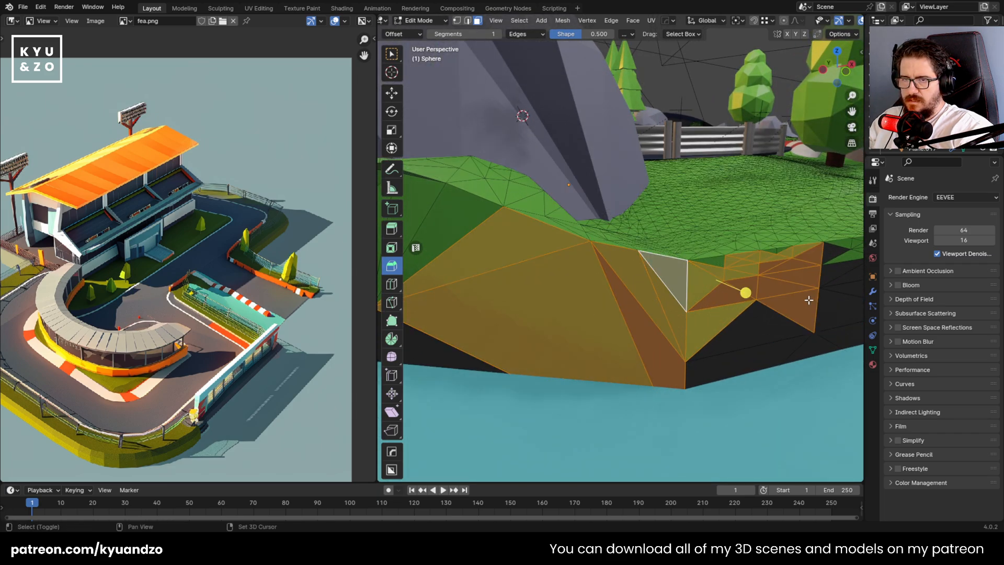
{"action": "middle_click_drag", "start_coordinate": [781, 249], "coordinate": [544, 252], "text": "shift"}
{"action": "scroll", "coordinate": [639, 259], "scroll_direction": "up", "scroll_amount": 3}
{"action": "left_click_drag", "start_coordinate": [710, 255], "coordinate": [700, 210]}
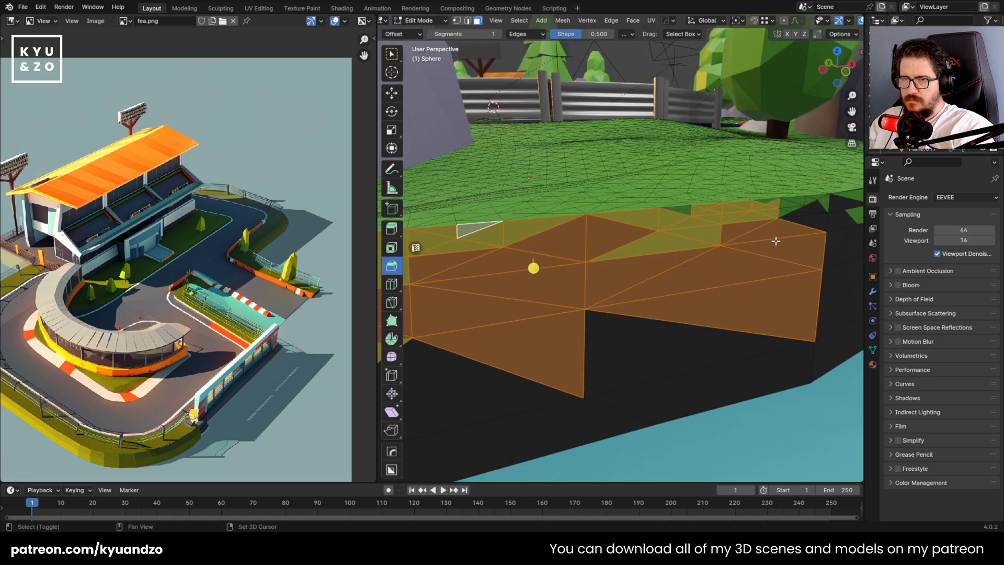
{"action": "left_click_drag", "start_coordinate": [765, 200], "coordinate": [825, 232], "text": "shift"}
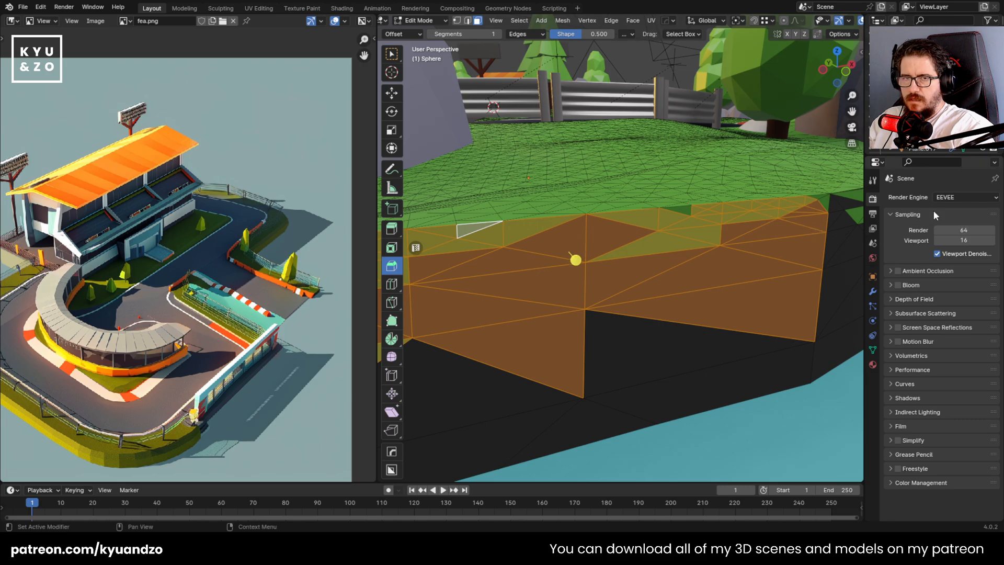
{"action": "left_click", "coordinate": [873, 364]}
{"action": "left_click", "coordinate": [908, 267]}
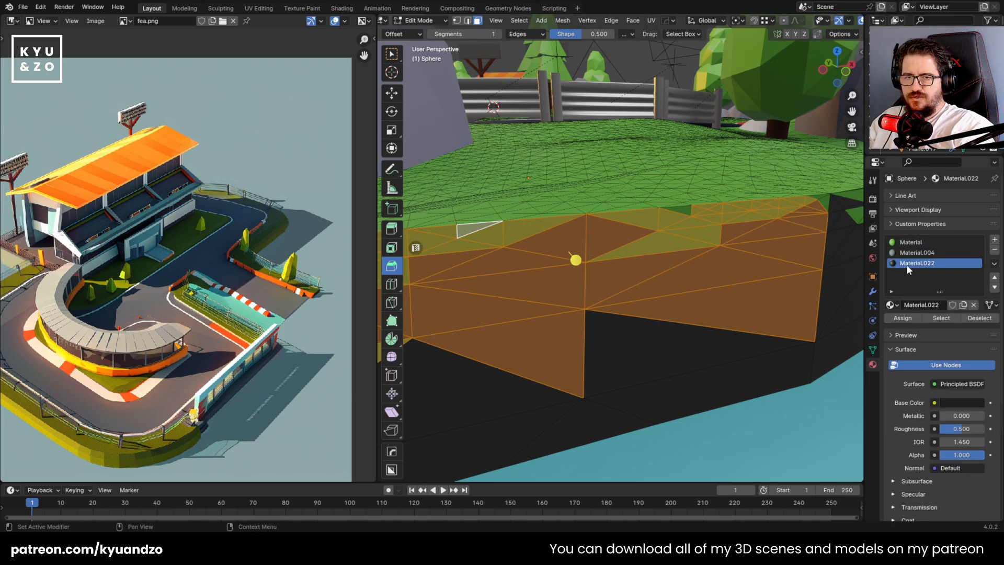
{"action": "left_click", "coordinate": [905, 321]}
Select the green patches left below the grass edge on the wall section in front of the metal fence
{"action": "middle_click_drag", "start_coordinate": [774, 230], "coordinate": [591, 253], "text": "shift"}
{"action": "scroll", "coordinate": [628, 239], "scroll_direction": "up", "scroll_amount": 2}
{"action": "left_click", "coordinate": [656, 221]}
{"action": "left_click", "coordinate": [657, 229], "text": "shift"}
{"action": "middle_click_drag", "start_coordinate": [744, 232], "coordinate": [604, 266], "text": "shift"}
{"action": "left_click_drag", "start_coordinate": [630, 240], "coordinate": [720, 301], "text": "shift"}
{"action": "left_click_drag", "start_coordinate": [716, 222], "coordinate": [748, 238], "text": "shift"}
{"action": "left_click_drag", "start_coordinate": [591, 257], "coordinate": [608, 303], "text": "shift"}
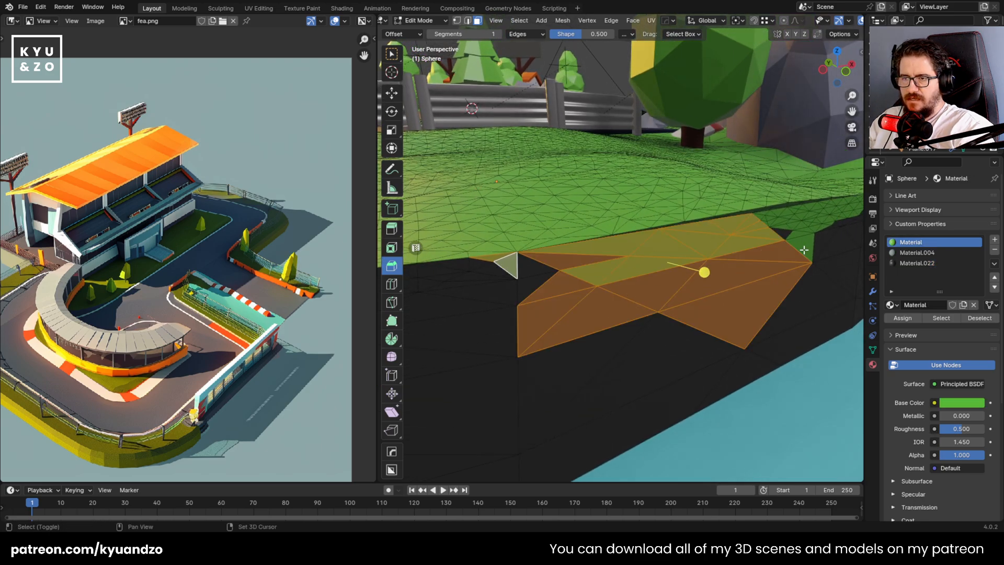
Add the green strip running along the wall's upper edge toward the large rock to the selection
{"action": "middle_click_drag", "start_coordinate": [803, 250], "coordinate": [542, 249], "text": "shift"}
{"action": "left_click_drag", "start_coordinate": [541, 234], "coordinate": [612, 293], "text": "shift"}
{"action": "scroll", "coordinate": [575, 256], "scroll_direction": "up", "scroll_amount": 1}
{"action": "middle_click_drag", "start_coordinate": [576, 253], "coordinate": [646, 282], "text": "shift"}
{"action": "scroll", "coordinate": [638, 282], "scroll_direction": "up", "scroll_amount": 1}
{"action": "left_click_drag", "start_coordinate": [616, 282], "coordinate": [621, 289], "text": "shift"}
{"action": "middle_click_drag", "start_coordinate": [623, 272], "coordinate": [537, 266], "text": "shift"}
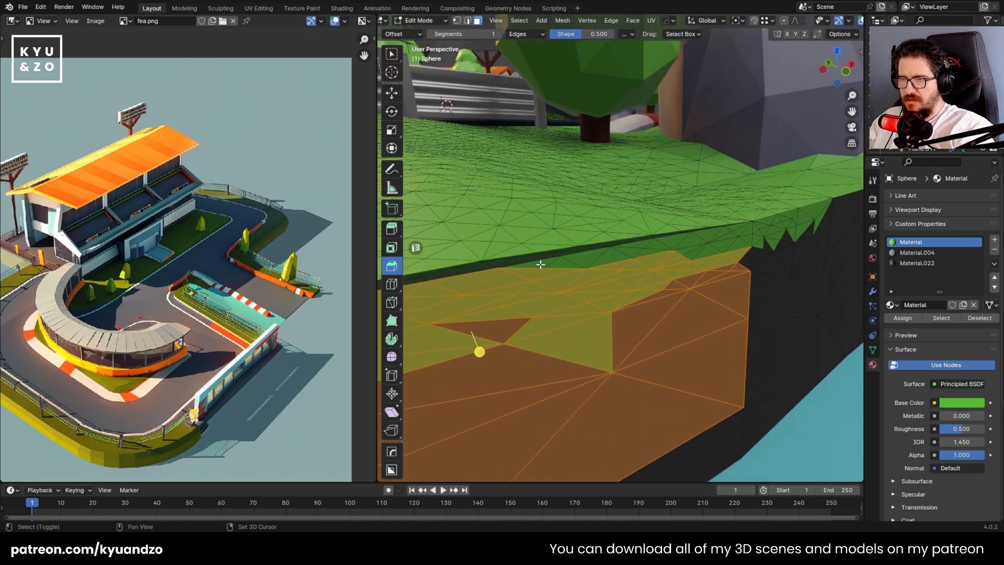
{"action": "left_click_drag", "start_coordinate": [535, 258], "coordinate": [631, 265], "text": "shift"}
{"action": "left_click_drag", "start_coordinate": [715, 261], "coordinate": [714, 261], "text": "shift"}
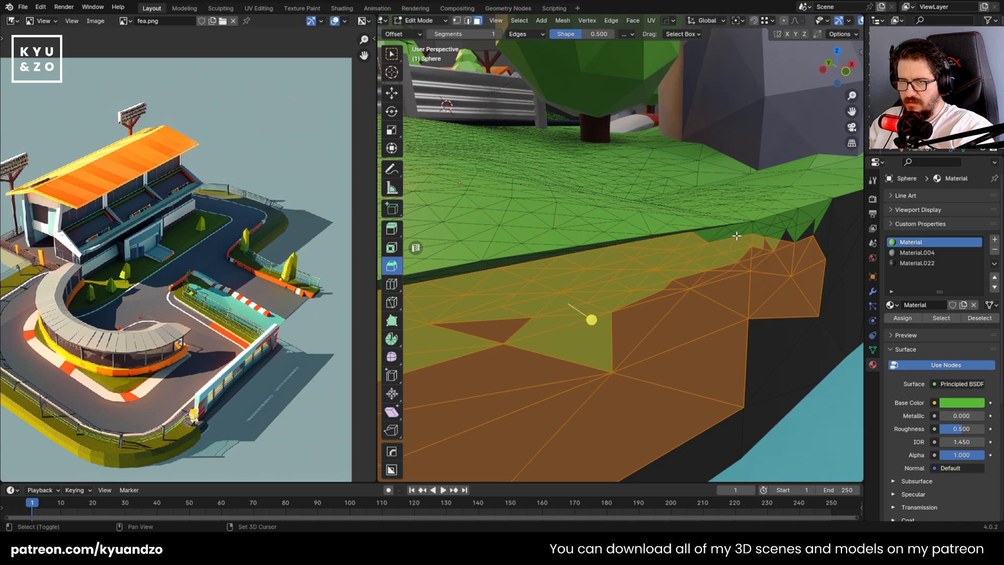
Add the last jagged green faces near the large rock to the selection and assign Material.022
{"action": "middle_click_drag", "start_coordinate": [628, 264], "coordinate": [555, 248], "text": "shift"}
{"action": "left_click_drag", "start_coordinate": [459, 237], "coordinate": [660, 234], "text": "shift"}
{"action": "left_click_drag", "start_coordinate": [620, 205], "coordinate": [683, 214], "text": "shift"}
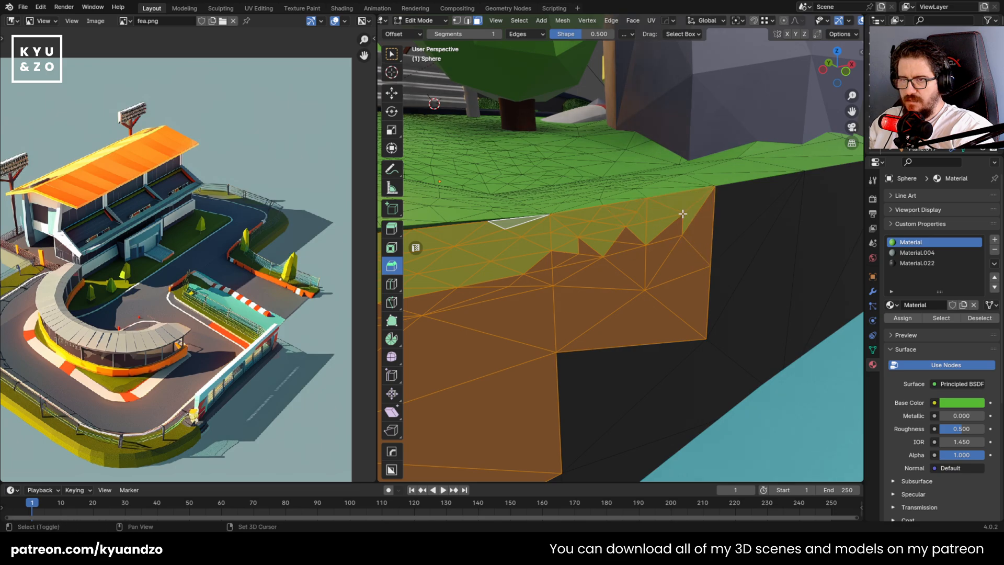
{"action": "left_click", "coordinate": [916, 263]}
{"action": "left_click", "coordinate": [903, 318]}
Select the single green triangle left at the wall's upper edge and assign Material.022 to it
{"action": "scroll", "coordinate": [592, 281], "scroll_direction": "down", "scroll_amount": 5}
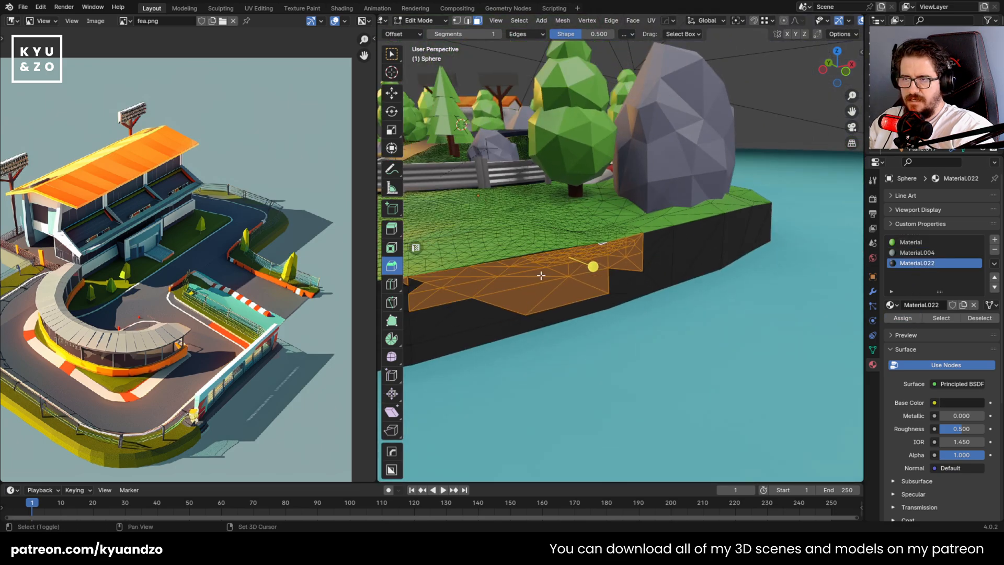
{"action": "scroll", "coordinate": [592, 281], "scroll_direction": "up", "scroll_amount": 2}
{"action": "scroll", "coordinate": [592, 281], "scroll_direction": "up", "scroll_amount": 2}
{"action": "left_click", "coordinate": [609, 256]}
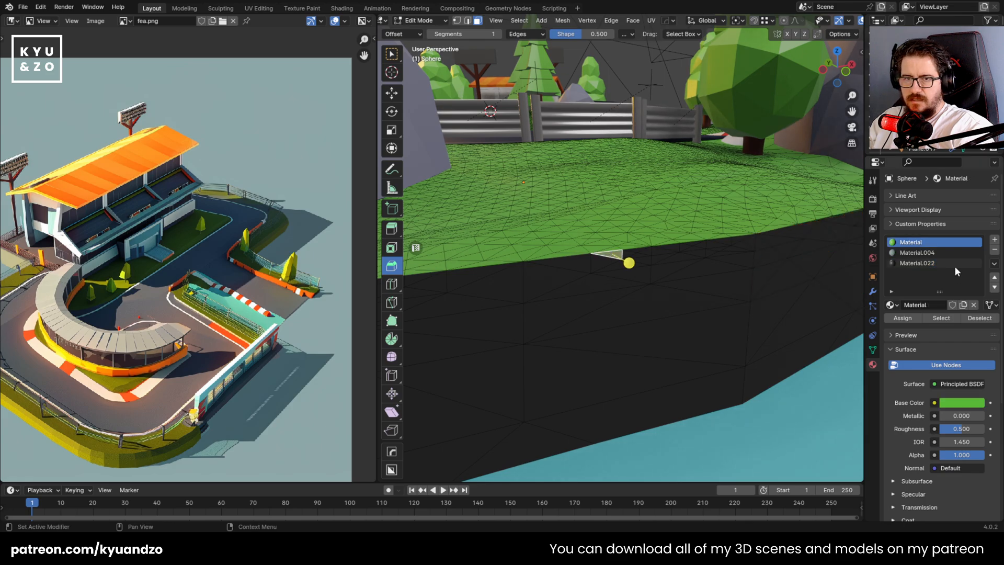
{"action": "left_click", "coordinate": [955, 265]}
{"action": "left_click", "coordinate": [914, 317]}
Select the green side faces below the large rock past the corner and assign Material.022 to them
{"action": "middle_click_drag", "start_coordinate": [590, 271], "coordinate": [816, 271], "text": "shift"}
{"action": "scroll", "coordinate": [212, 298], "scroll_direction": "down", "scroll_amount": 4}
{"action": "scroll", "coordinate": [461, 300], "scroll_direction": "down", "scroll_amount": 2}
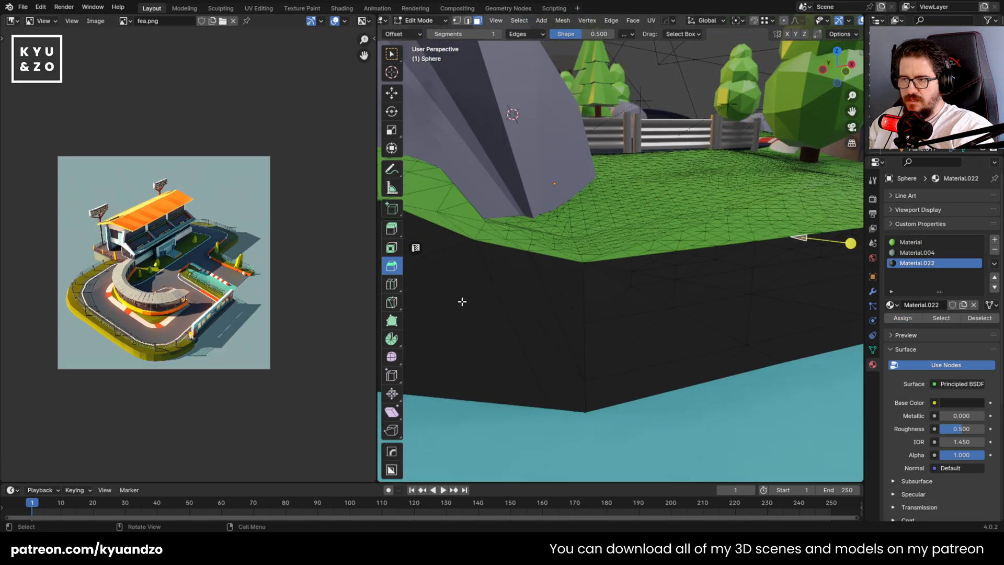
{"action": "middle_click_drag", "start_coordinate": [462, 300], "coordinate": [652, 277]}
{"action": "left_click_drag", "start_coordinate": [603, 210], "coordinate": [690, 328]}
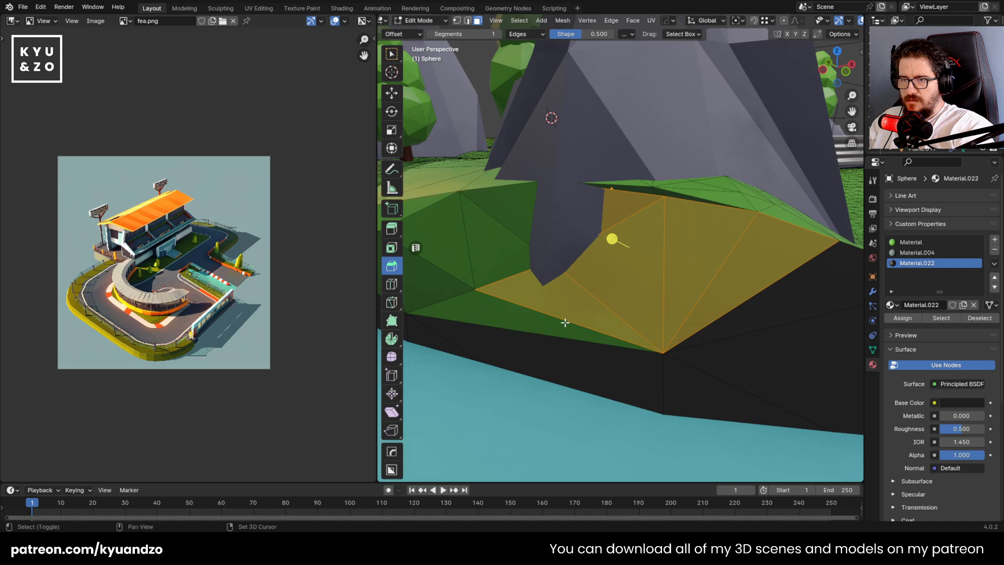
{"action": "middle_click_drag", "start_coordinate": [468, 215], "coordinate": [648, 278]}
{"action": "left_click", "coordinate": [903, 319]}
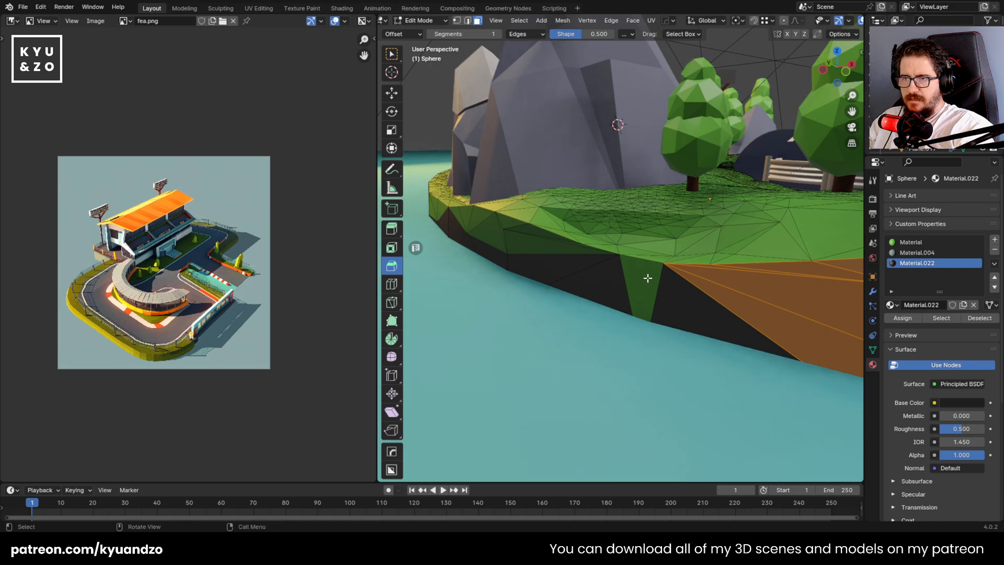
Select the green wedge in the dark wall plus the green faces further along the shore and assign Material.022
{"action": "scroll", "coordinate": [648, 278], "scroll_direction": "up", "scroll_amount": 2}
{"action": "left_click", "coordinate": [648, 278]}
{"action": "left_click", "coordinate": [458, 242], "text": "shift"}
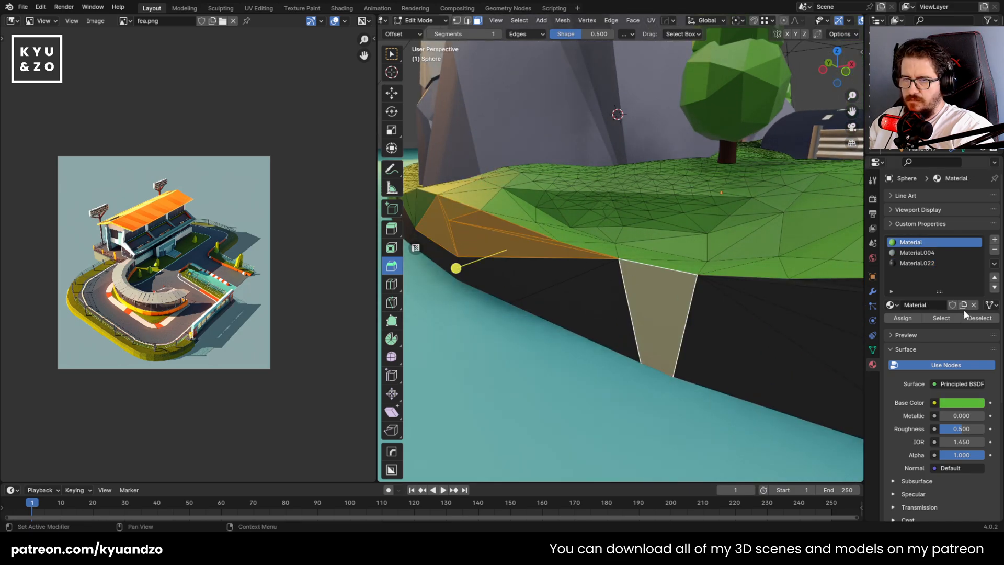
{"action": "left_click", "coordinate": [910, 319]}
Select the remaining green side faces along the curved shore below the rocks and assign Material.022 to them
{"action": "middle_click_drag", "start_coordinate": [665, 230], "coordinate": [733, 246]}
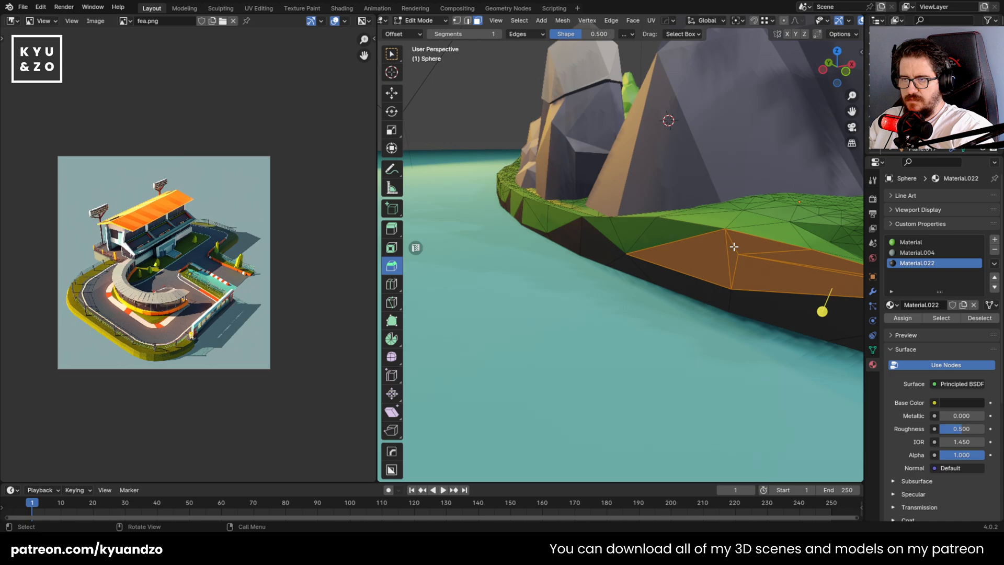
{"action": "scroll", "coordinate": [601, 222], "scroll_direction": "up", "scroll_amount": 1}
{"action": "middle_click_drag", "start_coordinate": [601, 222], "coordinate": [692, 241]}
{"action": "scroll", "coordinate": [692, 240], "scroll_direction": "up", "scroll_amount": 1}
{"action": "left_click_drag", "start_coordinate": [685, 238], "coordinate": [757, 277], "text": "shift"}
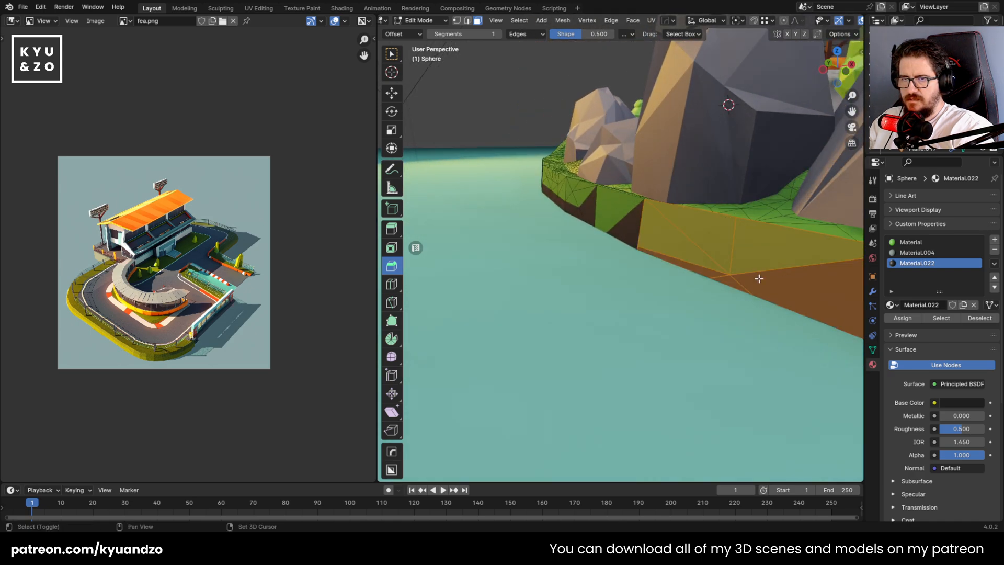
{"action": "left_click", "coordinate": [601, 213], "text": "shift"}
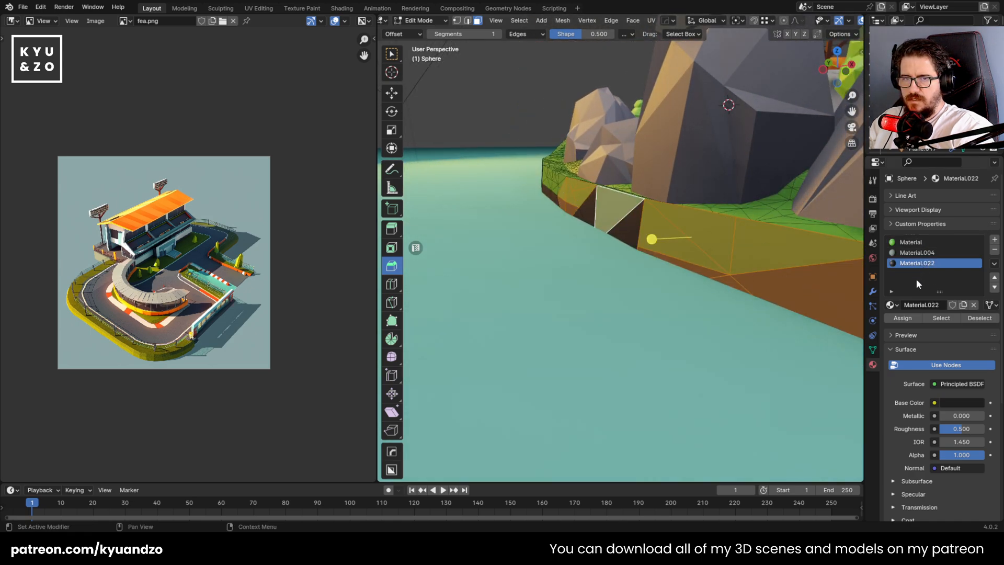
{"action": "left_click", "coordinate": [903, 318]}
Select the green side faces along the shore below the low rock, the gap and the next large rock, and assign Material.022 to them
{"action": "key", "text": "shift+grave"}
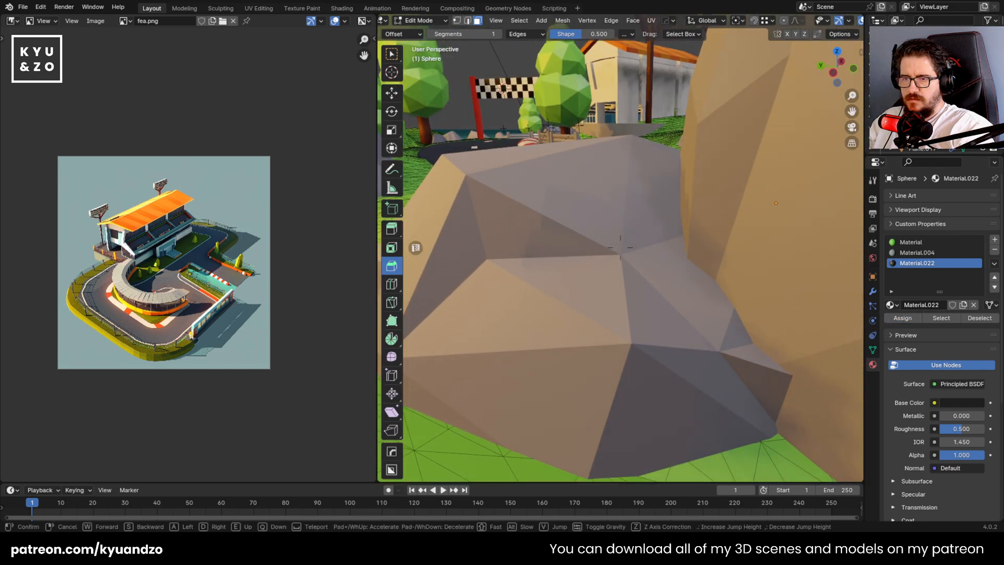
{"action": "key", "text": "s"}
{"action": "left_click", "coordinate": [621, 316]}
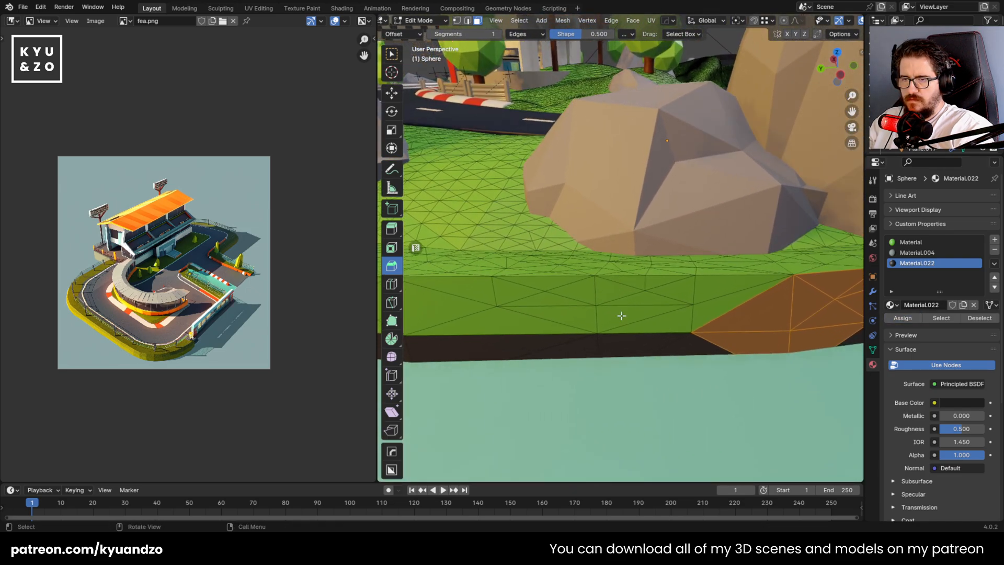
{"action": "left_click_drag", "start_coordinate": [627, 292], "coordinate": [752, 354]}
{"action": "left_click_drag", "start_coordinate": [473, 287], "coordinate": [612, 348], "text": "shift"}
{"action": "key", "text": "shift+grave"}
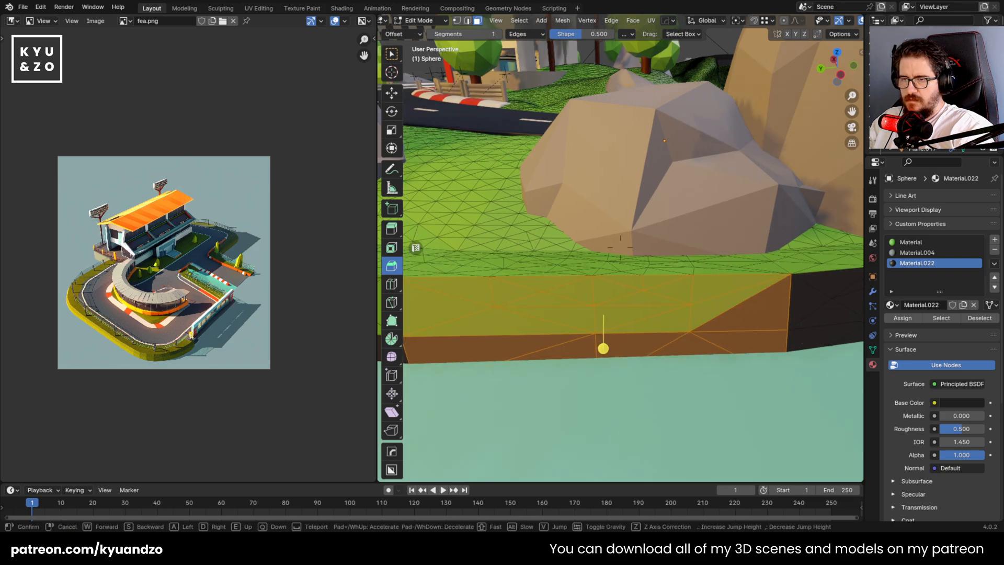
{"action": "key", "text": "a"}
{"action": "left_click", "coordinate": [612, 262]}
{"action": "left_click_drag", "start_coordinate": [590, 249], "coordinate": [746, 323], "text": "shift"}
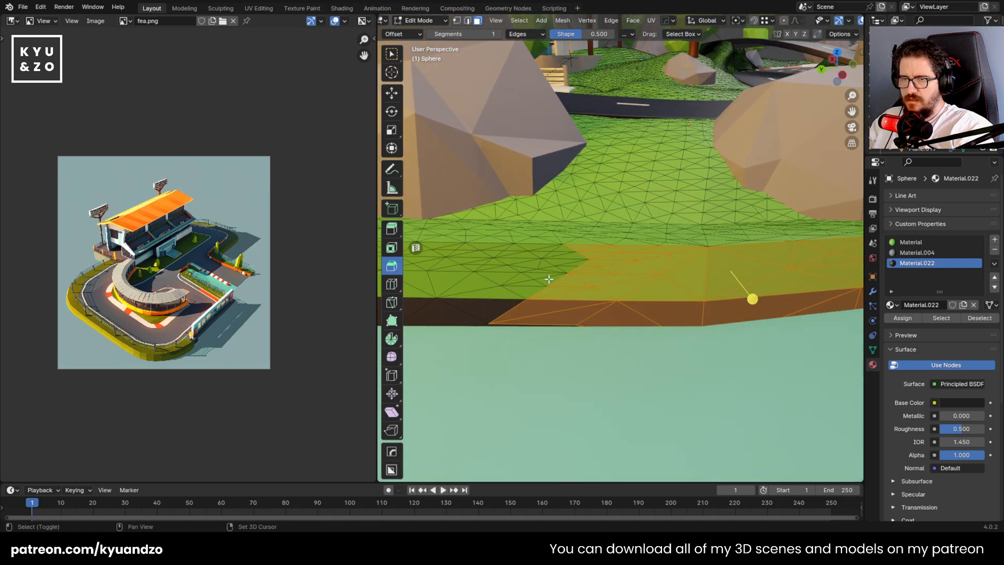
{"action": "left_click_drag", "start_coordinate": [610, 315], "coordinate": [613, 316], "text": "shift"}
{"action": "key", "text": "shift+grave"}
{"action": "key", "text": "a"}
{"action": "left_click", "coordinate": [419, 292]}
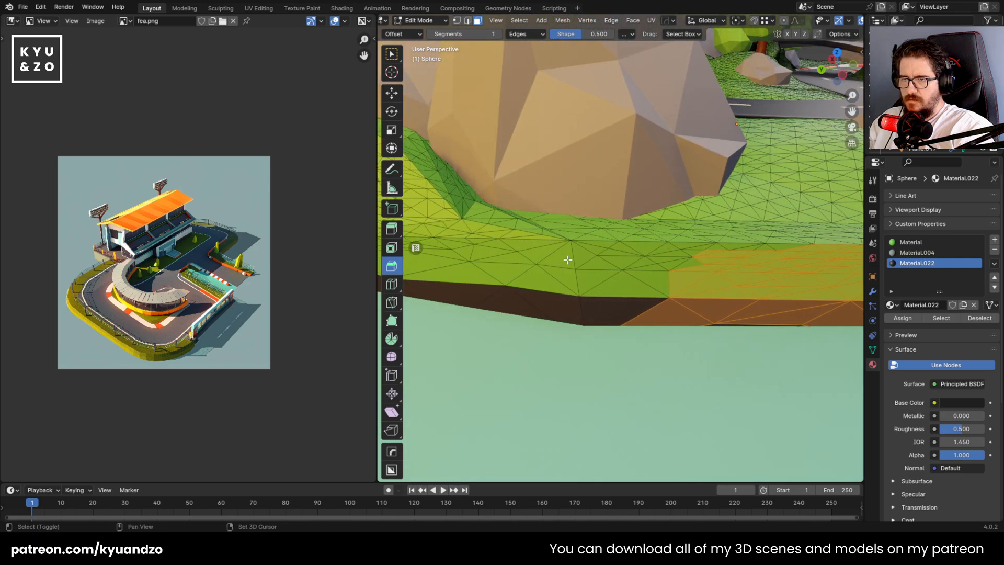
{"action": "left_click_drag", "start_coordinate": [574, 261], "coordinate": [724, 310], "text": "shift"}
{"action": "left_click", "coordinate": [599, 245], "text": "shift"}
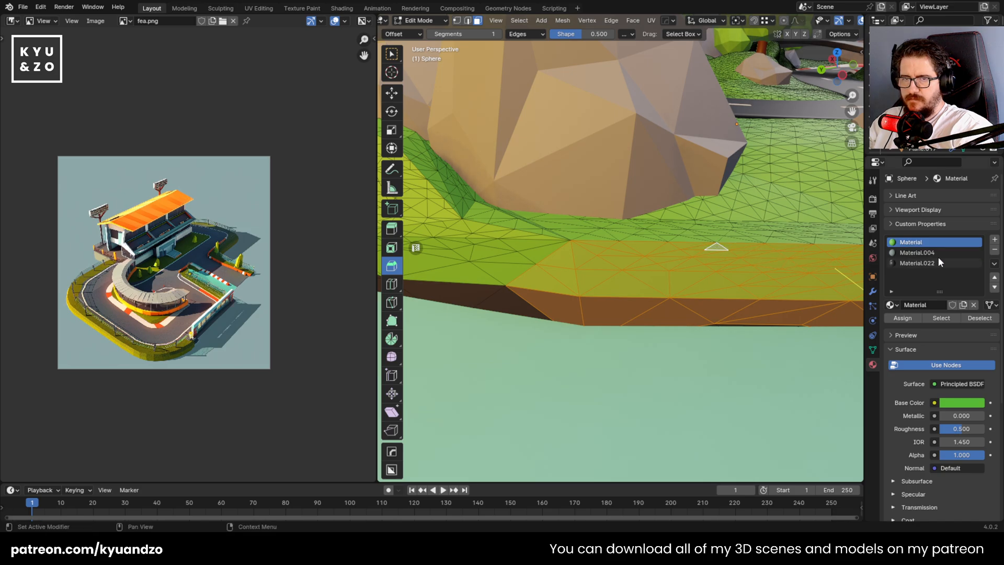
{"action": "left_click", "coordinate": [902, 318]}
Circle-select the green side faces at the foot of the grassy mound past the large rock and assign Material.022 to them
{"action": "key", "text": "shift+grave"}
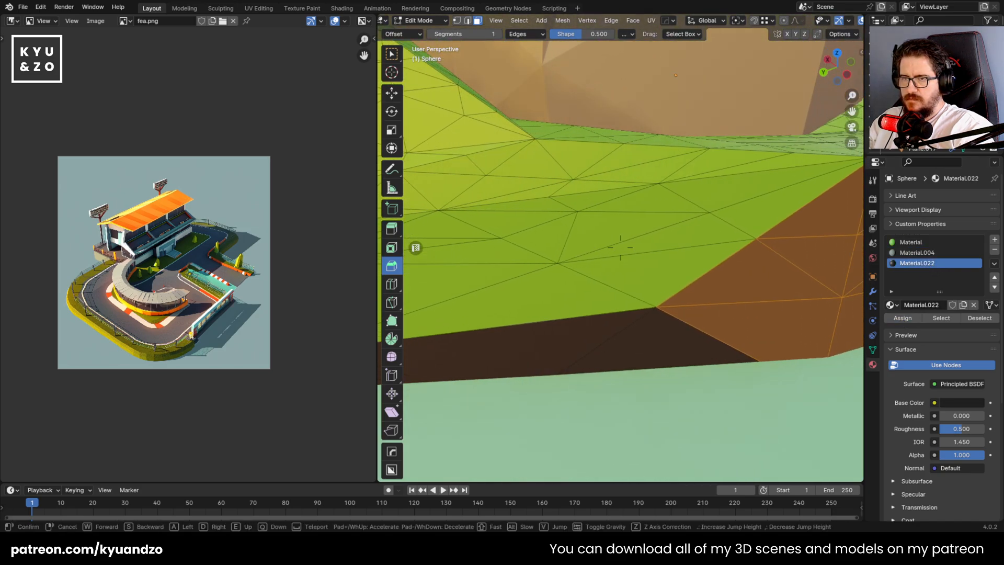
{"action": "key", "text": "s"}
{"action": "left_click", "coordinate": [415, 219]}
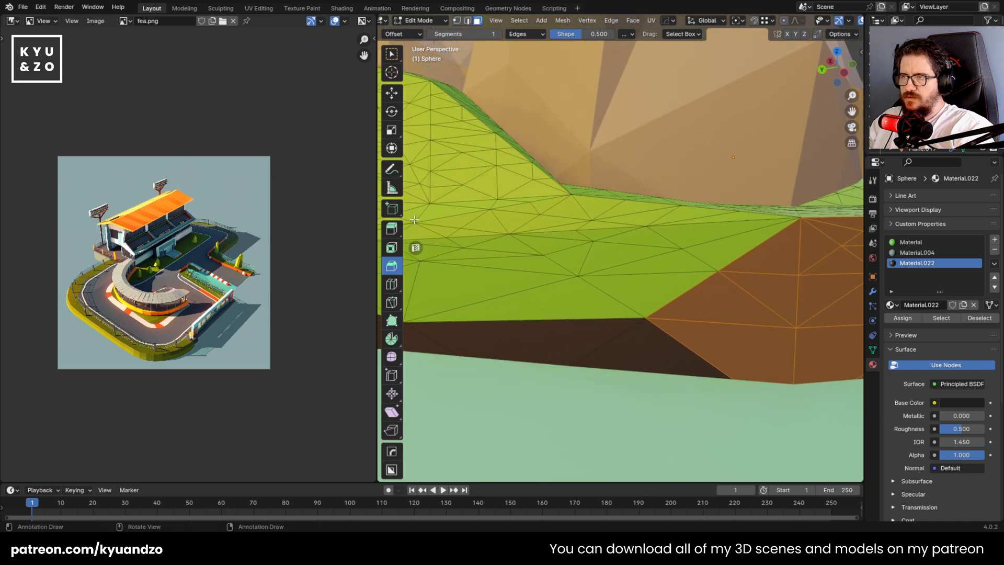
{"action": "left_click", "coordinate": [396, 52]}
{"action": "left_click", "coordinate": [443, 100]}
{"action": "mouse_move", "coordinate": [531, 269]}
{"action": "left_mouse_down"}
{"action": "mouse_move", "coordinate": [560, 293]}
{"action": "mouse_move", "coordinate": [576, 247]}
{"action": "left_mouse_up"}
{"action": "middle_click_drag", "start_coordinate": [487, 271], "coordinate": [702, 267], "text": "shift"}
{"action": "left_click_drag", "start_coordinate": [658, 261], "coordinate": [547, 275], "text": "shift"}
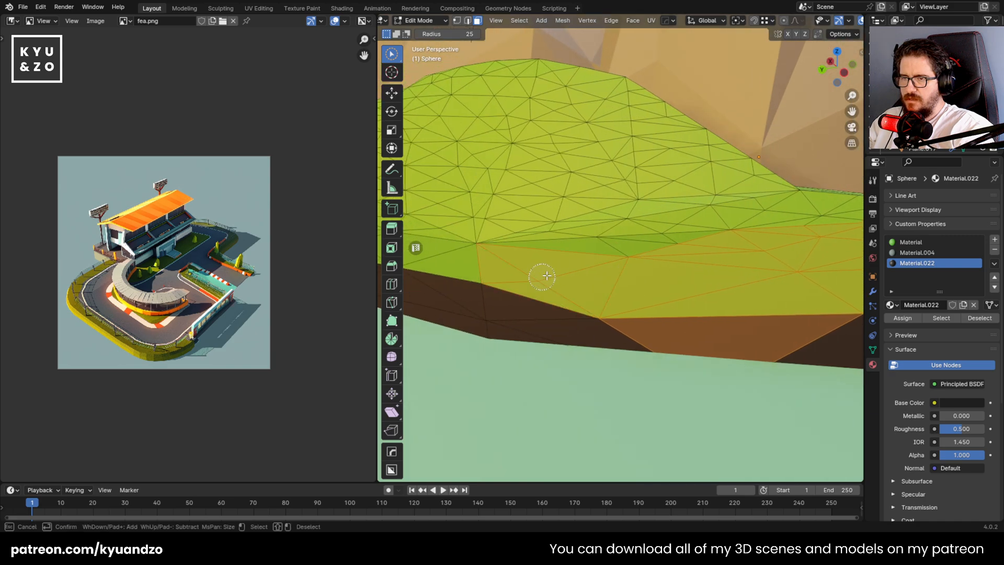
{"action": "left_click", "coordinate": [902, 320]}
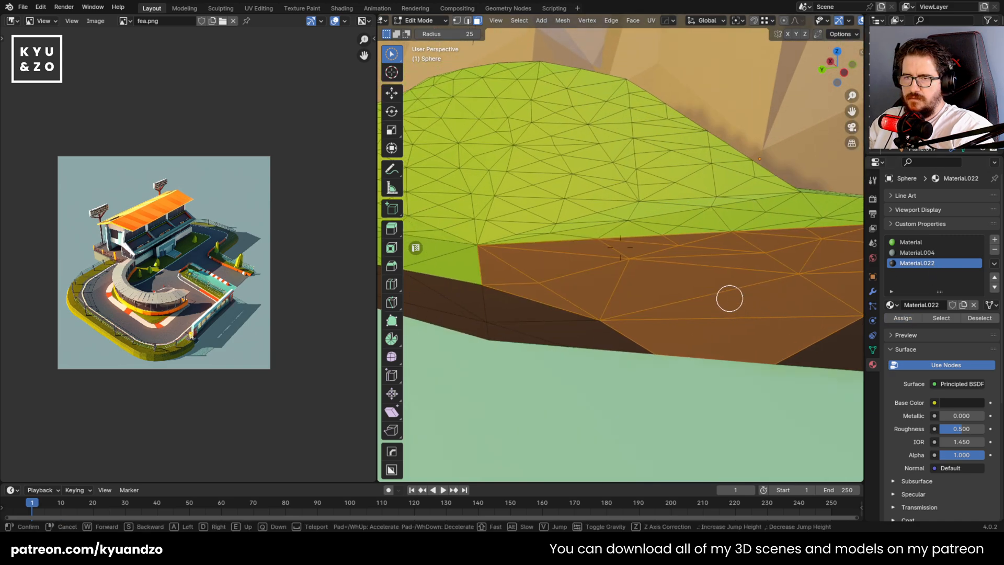
Circle-select the next stretch of green side faces further along the mound's foot and assign Material.022 to them
{"action": "middle_click_drag", "start_coordinate": [729, 298], "coordinate": [734, 294]}
{"action": "left_click_drag", "start_coordinate": [831, 285], "coordinate": [478, 240]}
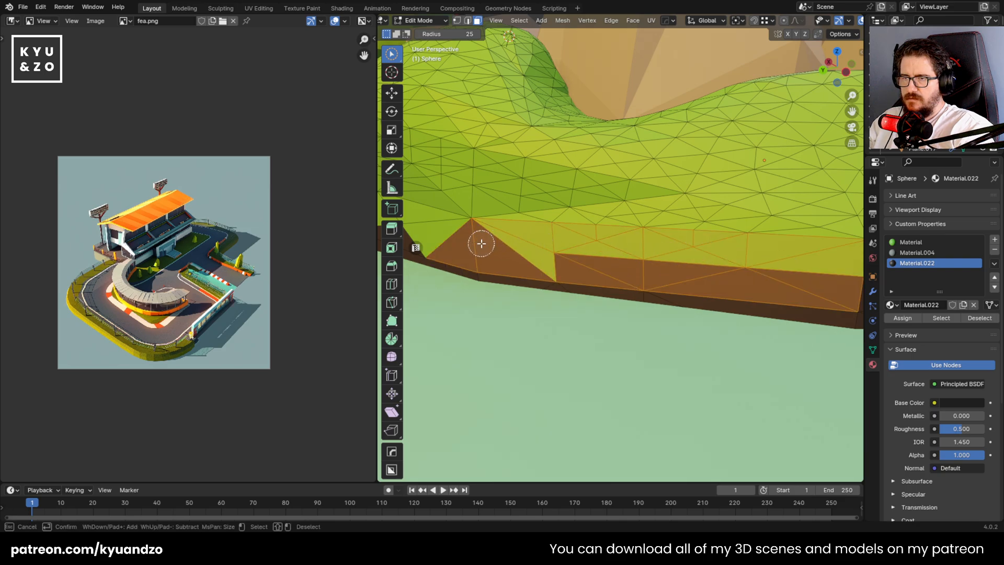
{"action": "mouse_move", "coordinate": [478, 240]}
{"action": "middle_mouse_down"}
{"action": "mouse_move", "coordinate": [620, 276]}
{"action": "mouse_move", "coordinate": [661, 267]}
{"action": "mouse_move", "coordinate": [669, 279]}
{"action": "middle_mouse_up"}
{"action": "mouse_move", "coordinate": [668, 279]}
{"action": "left_mouse_down"}
{"action": "mouse_move", "coordinate": [605, 243]}
{"action": "mouse_move", "coordinate": [443, 235]}
{"action": "left_mouse_up"}
{"action": "left_click", "coordinate": [914, 320]}
Circle-select the green faces left between the dark triangles below the darker hillside and assign Material.022 to them
{"action": "middle_click_drag", "start_coordinate": [643, 281], "coordinate": [650, 279]}
{"action": "left_click_drag", "start_coordinate": [674, 251], "coordinate": [498, 251]}
{"action": "mouse_move", "coordinate": [498, 251]}
{"action": "middle_mouse_down"}
{"action": "mouse_move", "coordinate": [511, 239]}
{"action": "mouse_move", "coordinate": [558, 246]}
{"action": "middle_mouse_up"}
{"action": "mouse_move", "coordinate": [558, 246]}
{"action": "left_mouse_down"}
{"action": "mouse_move", "coordinate": [630, 229]}
{"action": "mouse_move", "coordinate": [444, 218]}
{"action": "left_mouse_up"}
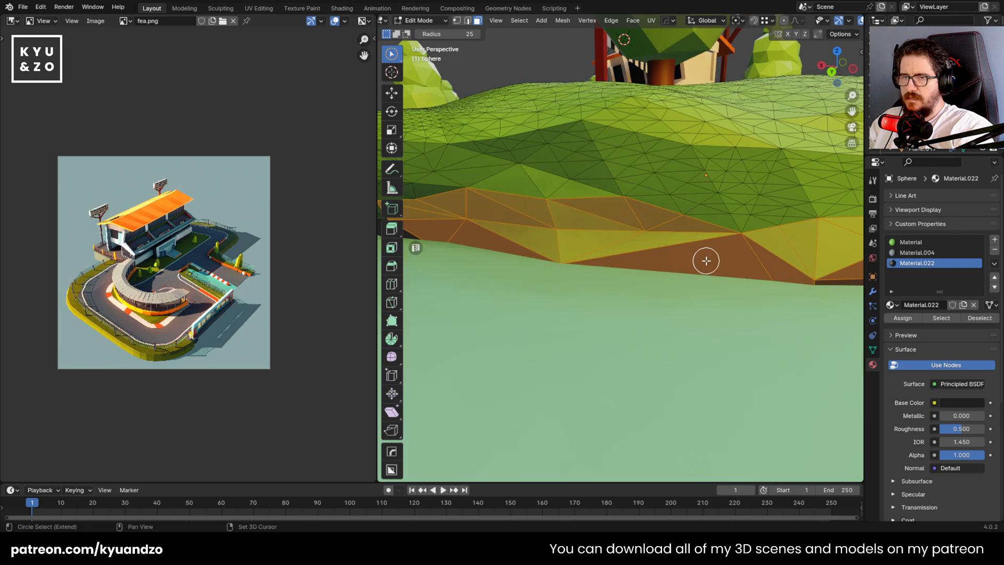
{"action": "left_click_drag", "start_coordinate": [781, 237], "coordinate": [768, 237]}
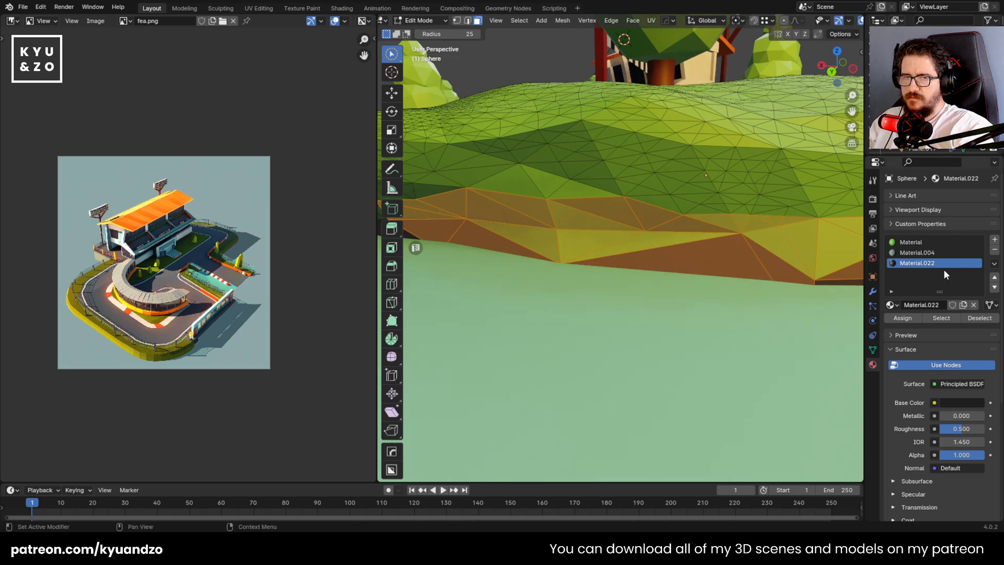
{"action": "left_click", "coordinate": [914, 318]}
Circle-select the green side faces along the foot of the grassy hill beside the finish banner
{"action": "mouse_move", "coordinate": [686, 265]}
{"action": "middle_mouse_down"}
{"action": "mouse_move", "coordinate": [739, 260]}
{"action": "mouse_move", "coordinate": [711, 228]}
{"action": "middle_mouse_up"}
{"action": "mouse_move", "coordinate": [783, 219]}
{"action": "left_mouse_down"}
{"action": "mouse_move", "coordinate": [558, 216]}
{"action": "mouse_move", "coordinate": [661, 213]}
{"action": "left_mouse_up"}
{"action": "mouse_move", "coordinate": [661, 213]}
{"action": "middle_mouse_down"}
{"action": "mouse_move", "coordinate": [617, 233]}
{"action": "mouse_move", "coordinate": [671, 298]}
{"action": "middle_mouse_up"}
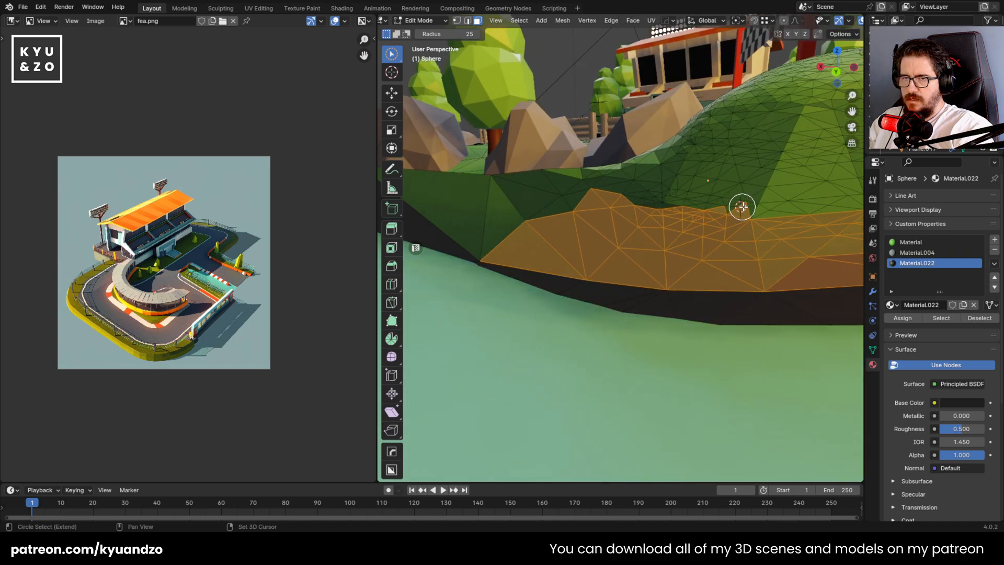
{"action": "key", "text": "ctrl+z"}
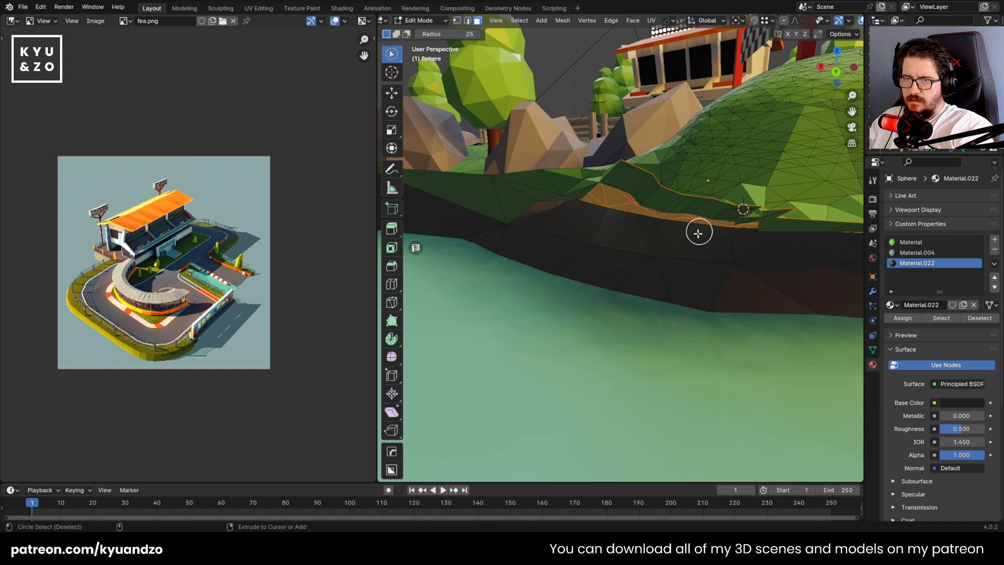
{"action": "key", "text": "ctrl+shift+z"}
{"action": "middle_click_drag", "start_coordinate": [729, 191], "coordinate": [679, 204]}
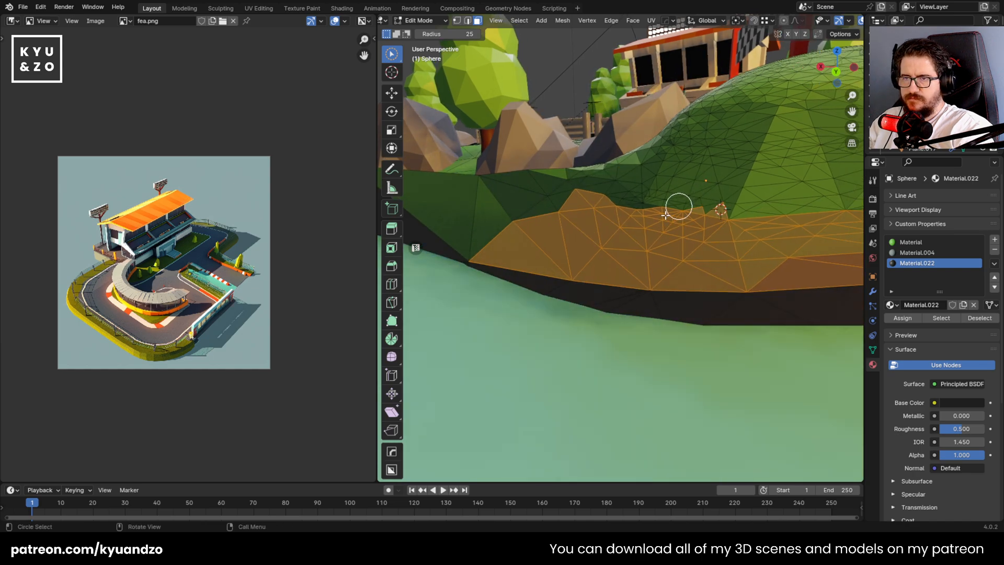
{"action": "middle_click_drag", "start_coordinate": [475, 223], "coordinate": [554, 256]}
{"action": "middle_click_drag", "start_coordinate": [740, 245], "coordinate": [662, 229]}
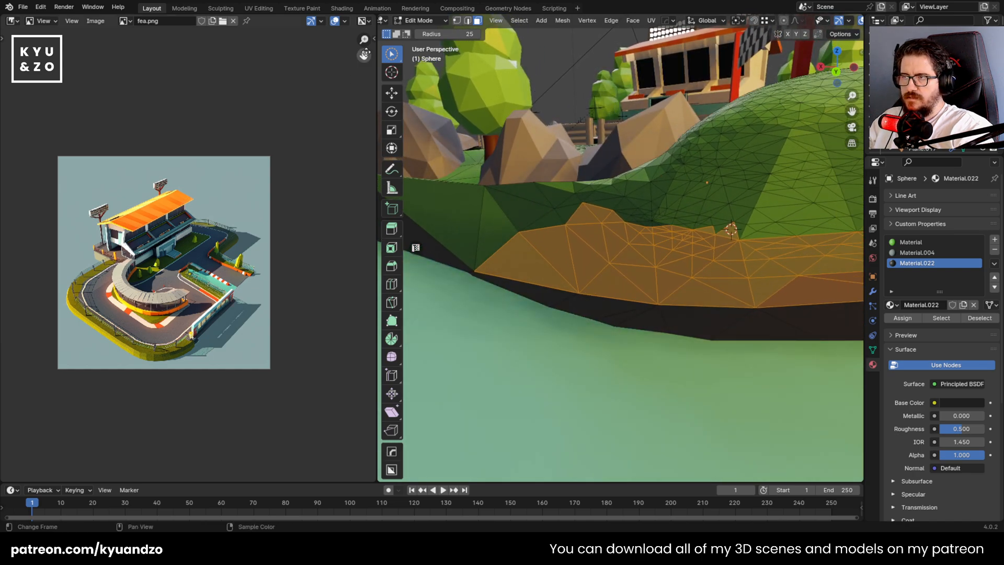
Switch to box selection and add the green side faces around the corner and below the large dark rock to the selection
{"action": "left_click_drag", "start_coordinate": [393, 55], "coordinate": [438, 75]}
{"action": "left_click", "coordinate": [717, 232], "text": "shift"}
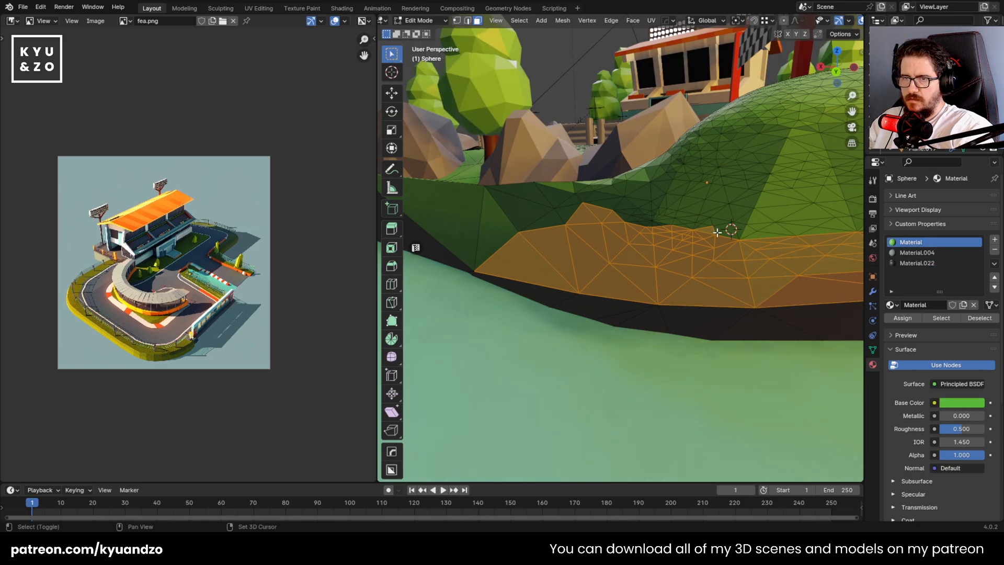
{"action": "middle_click_drag", "start_coordinate": [510, 203], "coordinate": [683, 213]}
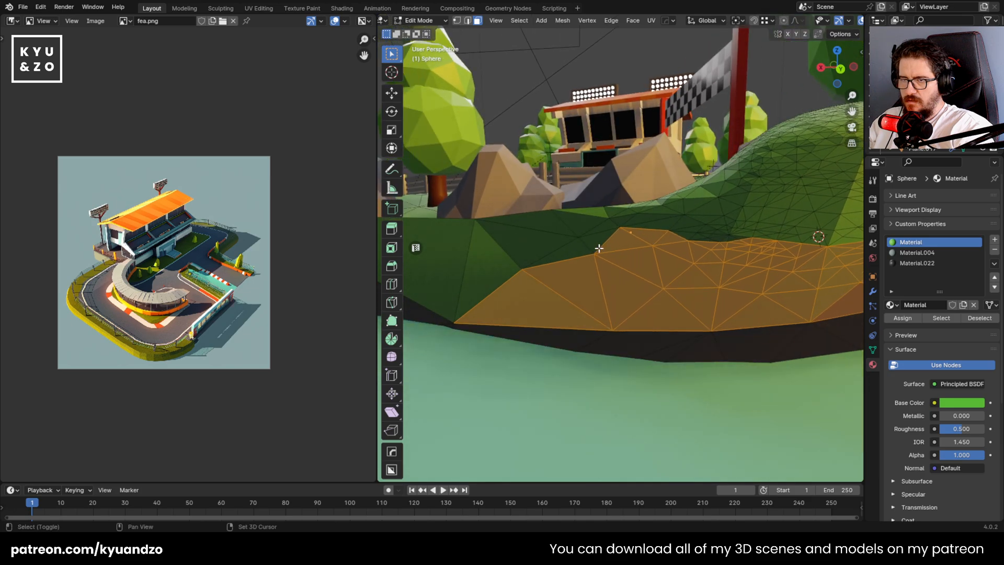
{"action": "middle_click_drag", "start_coordinate": [598, 242], "coordinate": [839, 276]}
{"action": "left_click", "coordinate": [604, 244], "text": "shift"}
{"action": "left_click", "coordinate": [569, 282], "text": "shift"}
{"action": "left_click", "coordinate": [513, 258], "text": "shift"}
{"action": "scroll", "coordinate": [676, 253], "scroll_direction": "down", "scroll_amount": 6}
{"action": "scroll", "coordinate": [708, 251], "scroll_direction": "up", "scroll_amount": 3}
{"action": "scroll", "coordinate": [518, 267], "scroll_direction": "down", "scroll_amount": 5}
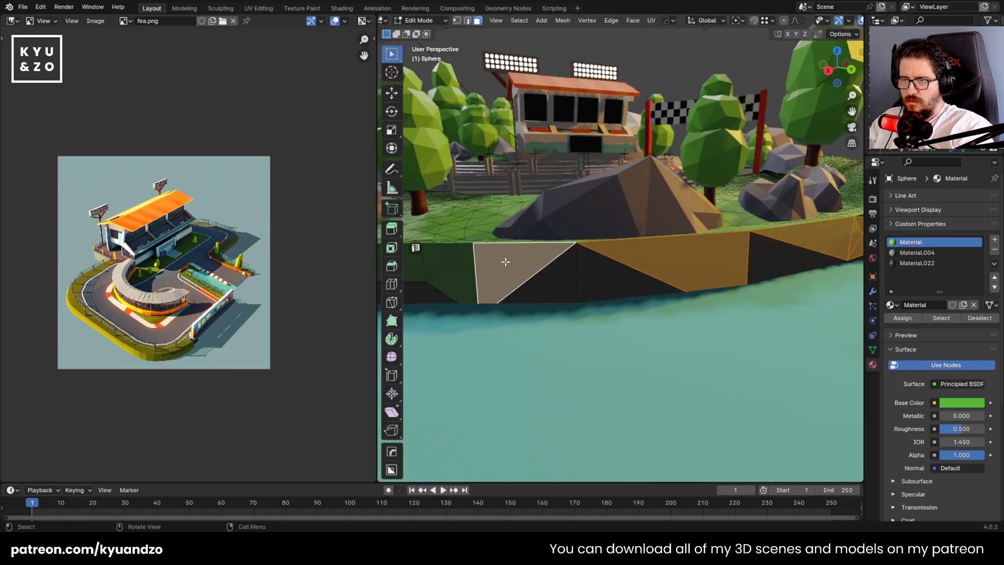
{"action": "scroll", "coordinate": [601, 275], "scroll_direction": "up", "scroll_amount": 3}
Circle-select the remaining green side faces below the dark rocks and assign Material.022 to the whole selection
{"action": "left_click", "coordinate": [948, 265]}
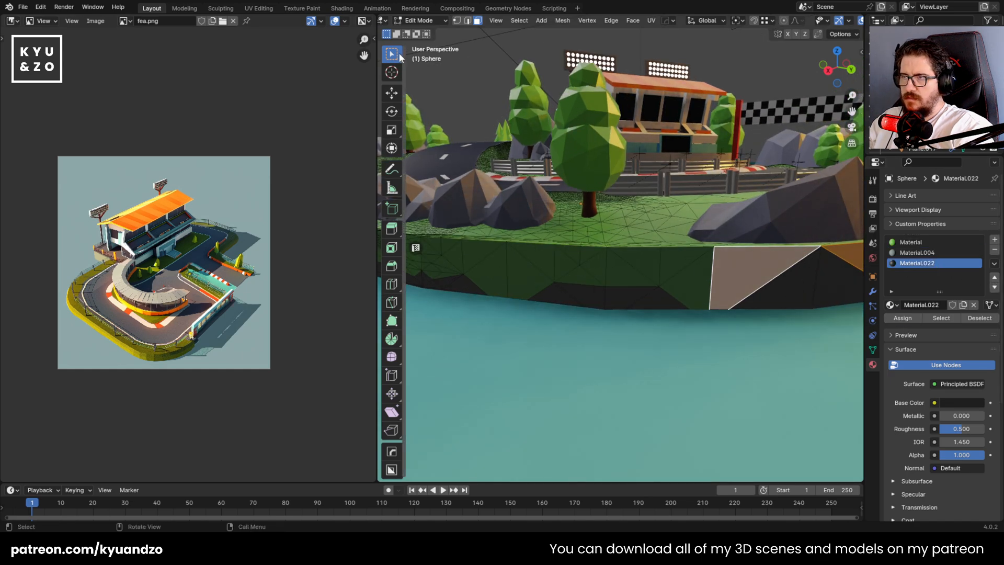
{"action": "left_click_drag", "start_coordinate": [392, 53], "coordinate": [421, 90]}
{"action": "mouse_move", "coordinate": [660, 258]}
{"action": "left_mouse_down"}
{"action": "mouse_move", "coordinate": [451, 264]}
{"action": "mouse_move", "coordinate": [475, 253]}
{"action": "left_mouse_up"}
{"action": "mouse_move", "coordinate": [476, 253]}
{"action": "middle_mouse_down"}
{"action": "mouse_move", "coordinate": [825, 267]}
{"action": "mouse_move", "coordinate": [684, 244]}
{"action": "middle_mouse_up"}
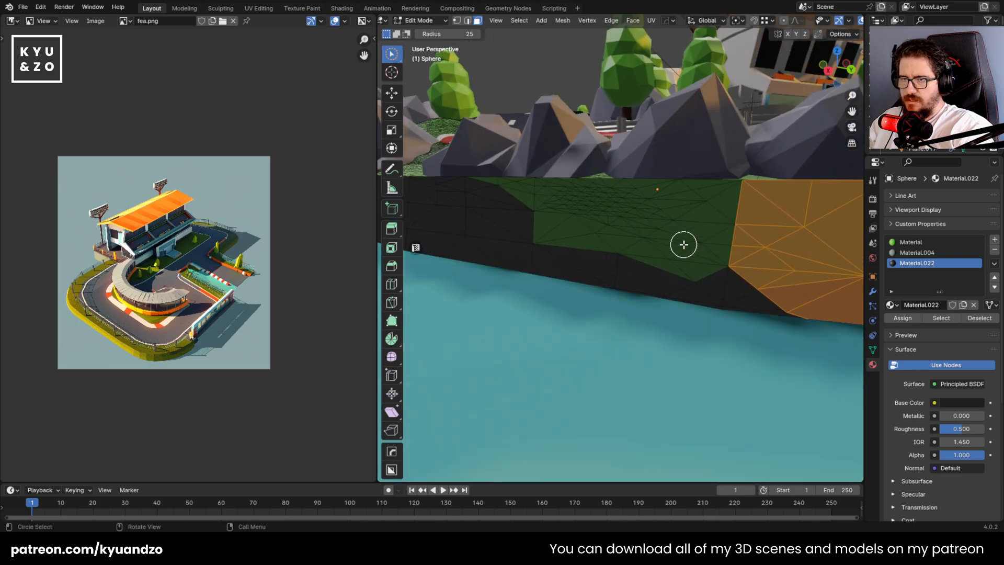
{"action": "mouse_move", "coordinate": [683, 244]}
{"action": "left_mouse_down"}
{"action": "mouse_move", "coordinate": [578, 217]}
{"action": "mouse_move", "coordinate": [679, 260]}
{"action": "mouse_move", "coordinate": [644, 204]}
{"action": "mouse_move", "coordinate": [722, 199]}
{"action": "mouse_move", "coordinate": [473, 193]}
{"action": "left_mouse_up"}
{"action": "middle_click_drag", "start_coordinate": [473, 193], "coordinate": [493, 237]}
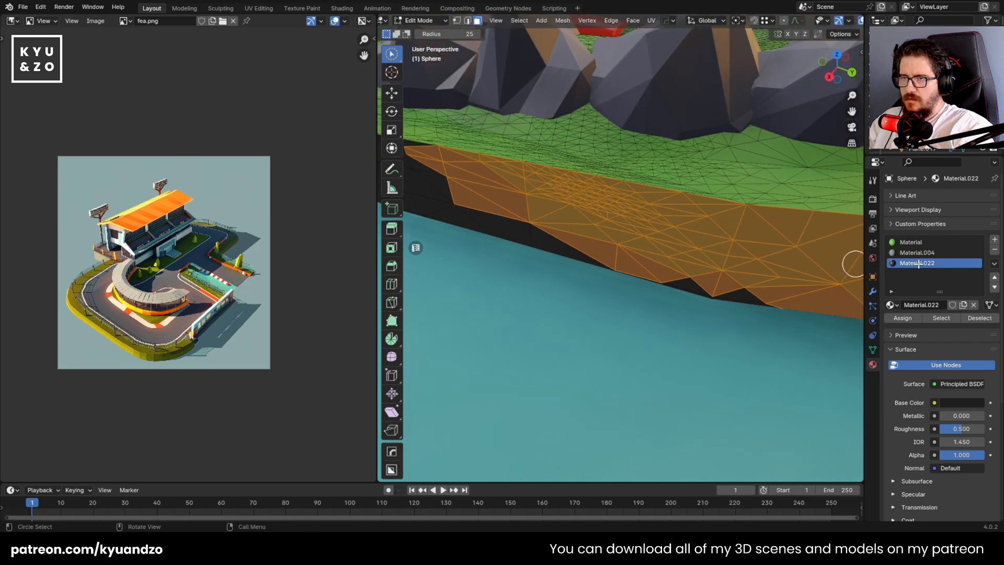
{"action": "left_click", "coordinate": [903, 318]}
Inspect the island's dark side wall in Object Mode, focusing on the grassy corner beside the small rocks
{"action": "key", "text": "Tab"}
{"action": "scroll", "coordinate": [659, 259], "scroll_direction": "down", "scroll_amount": 6}
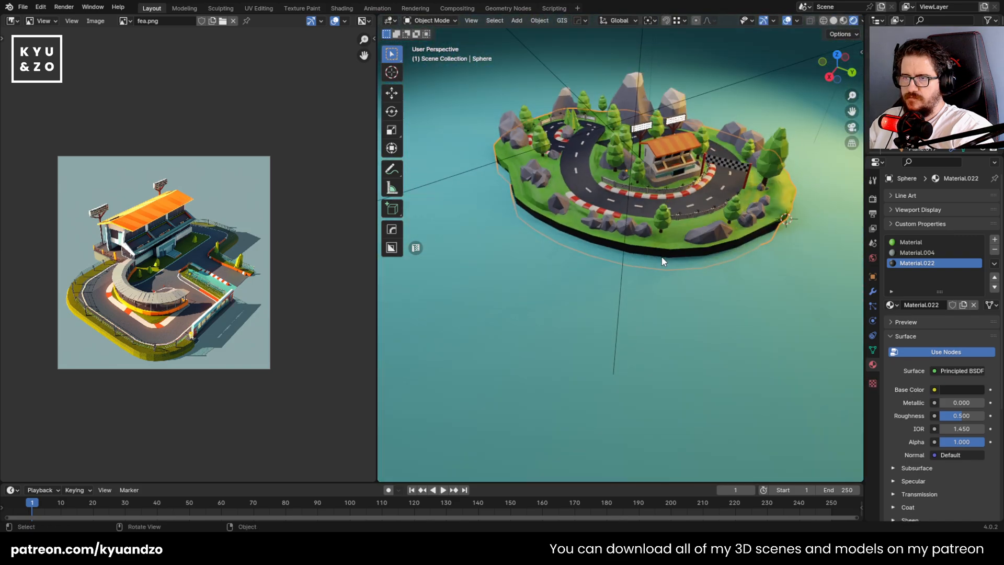
{"action": "scroll", "coordinate": [643, 214], "scroll_direction": "up", "scroll_amount": 10}
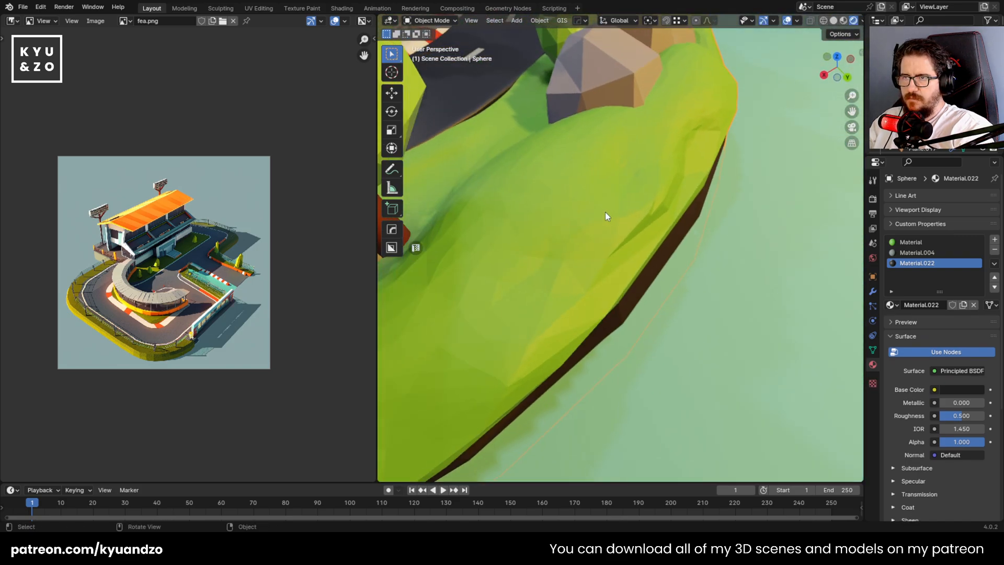
{"action": "scroll", "coordinate": [598, 218], "scroll_direction": "down", "scroll_amount": 5}
{"action": "middle_click_drag", "start_coordinate": [592, 224], "coordinate": [535, 233]}
{"action": "key", "text": "shift+grave"}
{"action": "key", "text": "a"}
{"action": "key", "text": "w"}
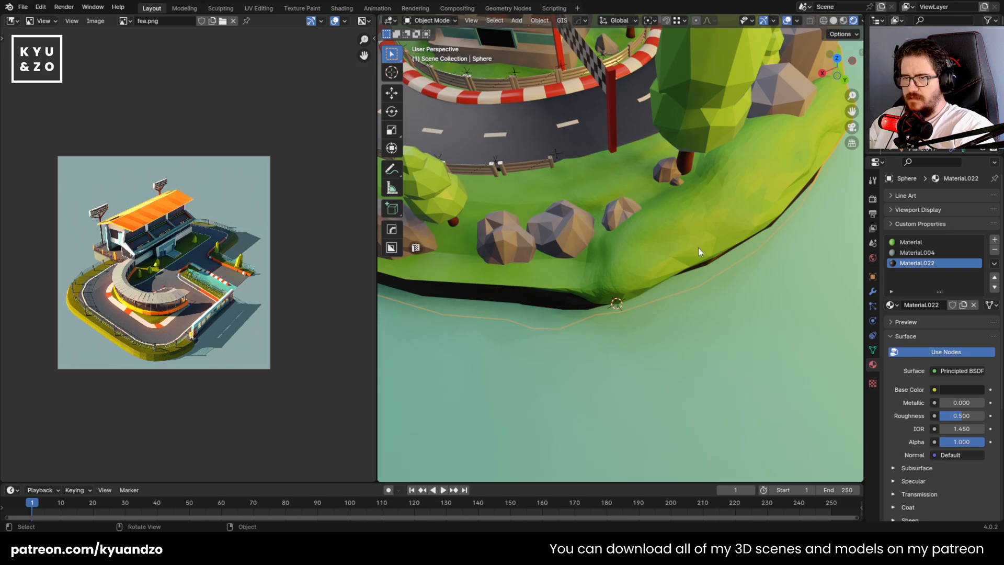
{"action": "key", "text": "Tab"}
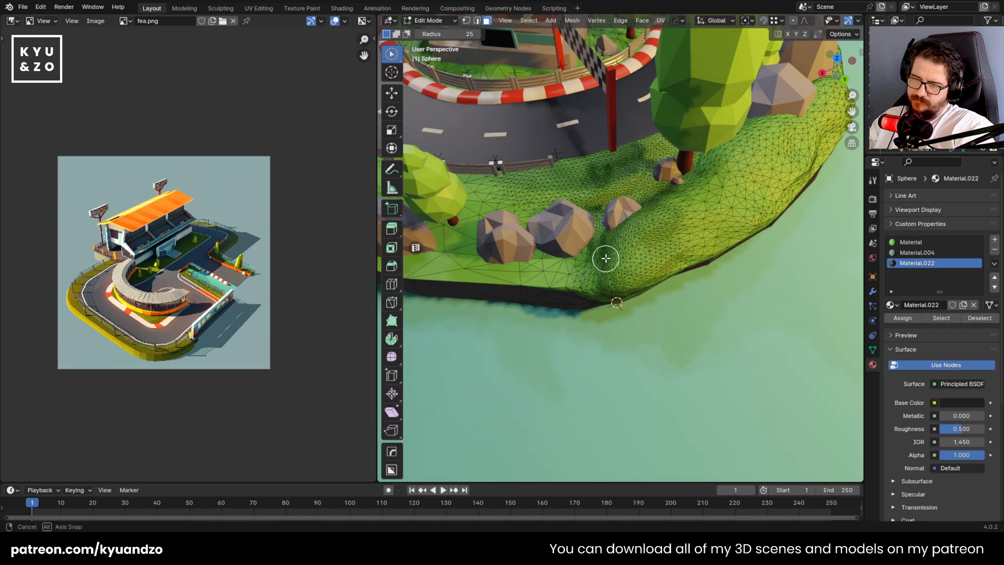
{"action": "middle_click_drag", "start_coordinate": [601, 256], "coordinate": [591, 278]}
{"action": "key", "text": "Tab"}
{"action": "key", "text": "shift+a"}
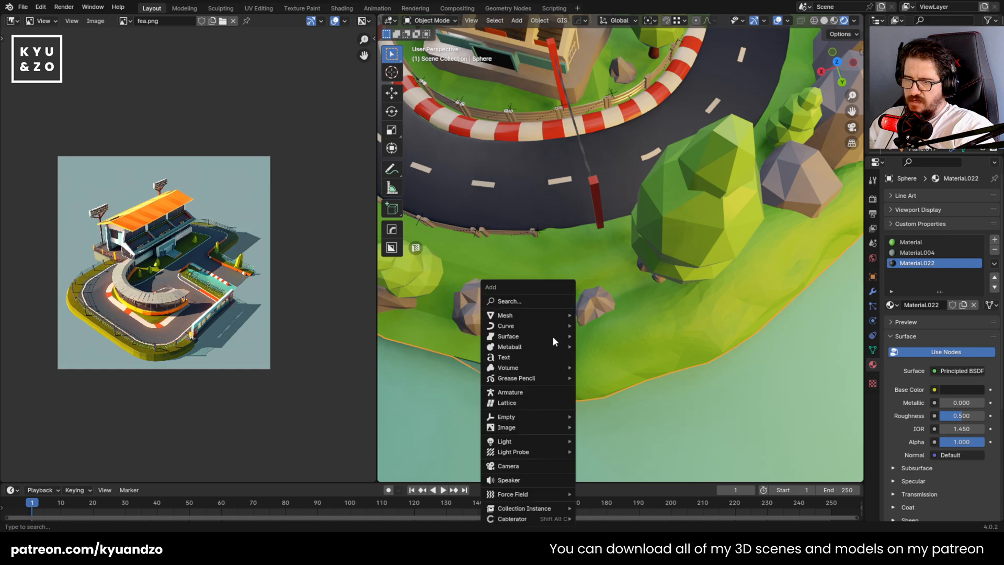
{"action": "mouse_move", "coordinate": [553, 314]}
{"action": "left_click", "coordinate": [641, 91]}
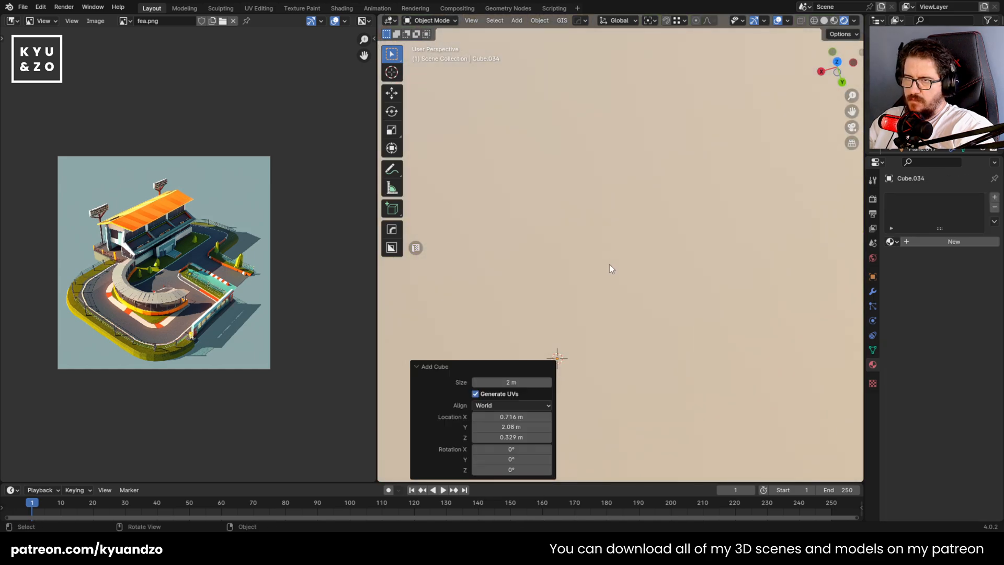
{"action": "key", "text": "Delete"}
Add a plane at the shore beside the small rocks and scale it down to about 0.278
{"action": "key", "text": "shift+a"}
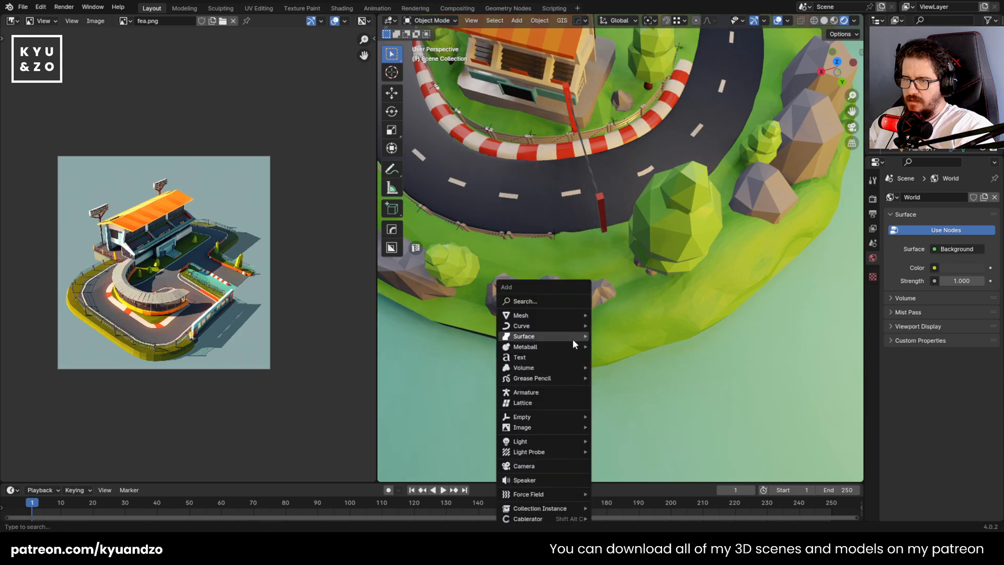
{"action": "mouse_move", "coordinate": [565, 316]}
{"action": "left_click", "coordinate": [625, 80]}
{"action": "key", "text": "s"}
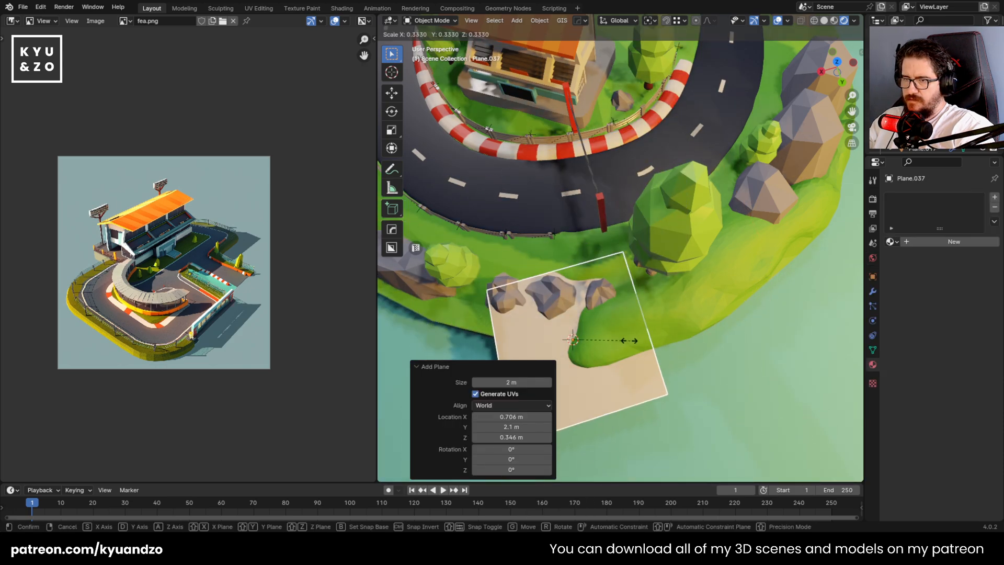
{"action": "left_click", "coordinate": [691, 402]}
Stand the plane upright by rotating it about X, and turn it about 15.9° in the top view
{"action": "key", "text": "r"}
{"action": "key", "text": "x"}
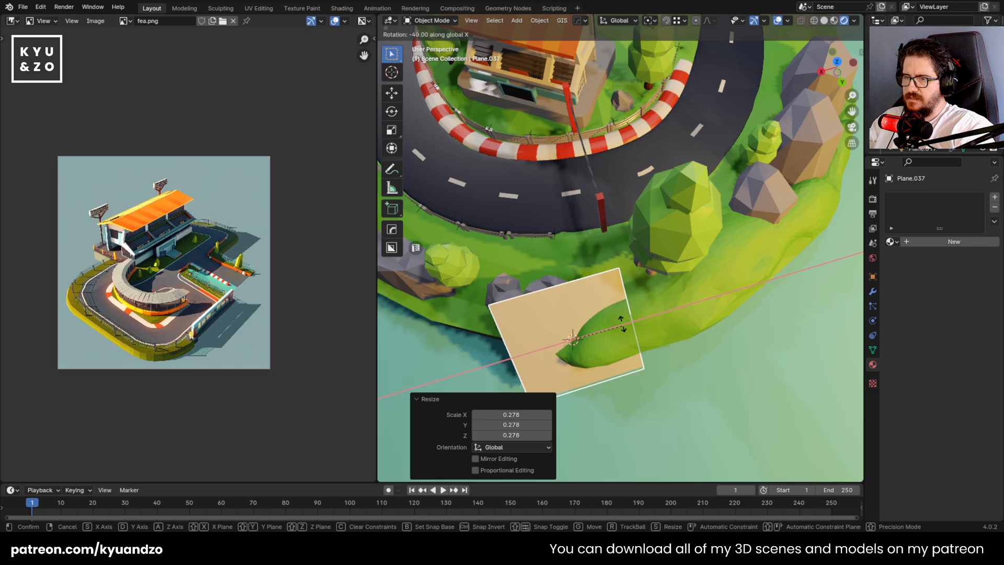
{"action": "left_click", "coordinate": [604, 280]}
{"action": "middle_click_drag", "start_coordinate": [605, 280], "coordinate": [588, 251], "text": "alt"}
{"action": "key", "text": "r"}
{"action": "left_click", "coordinate": [672, 286]}
Move and rotate the upright plane in the top view so it lies along the shore edge below the small rocks
{"action": "key", "text": "g"}
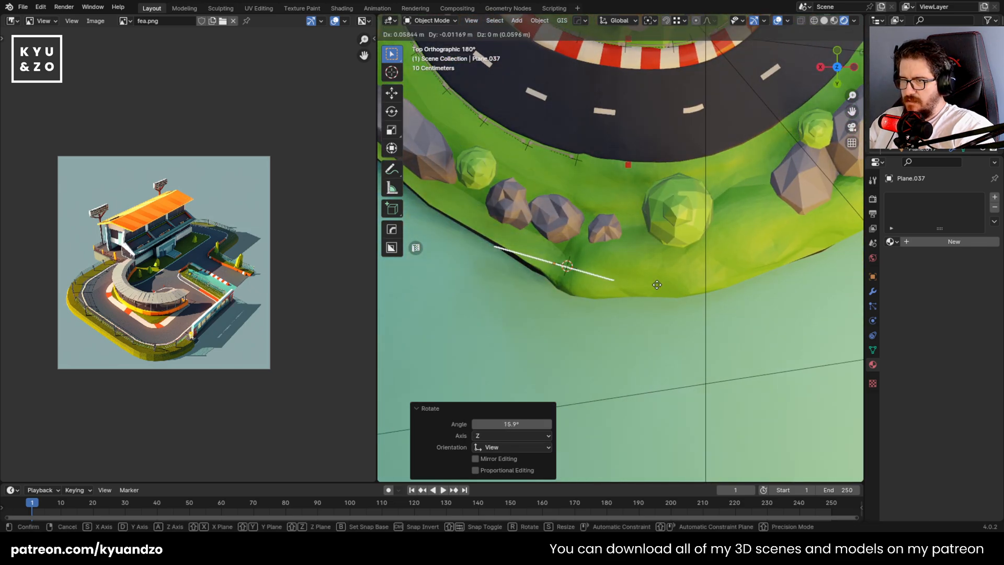
{"action": "left_click", "coordinate": [649, 285]}
{"action": "key", "text": "r"}
{"action": "left_click", "coordinate": [650, 301]}
{"action": "key", "text": "g"}
{"action": "left_click", "coordinate": [607, 291]}
{"action": "key", "text": "r"}
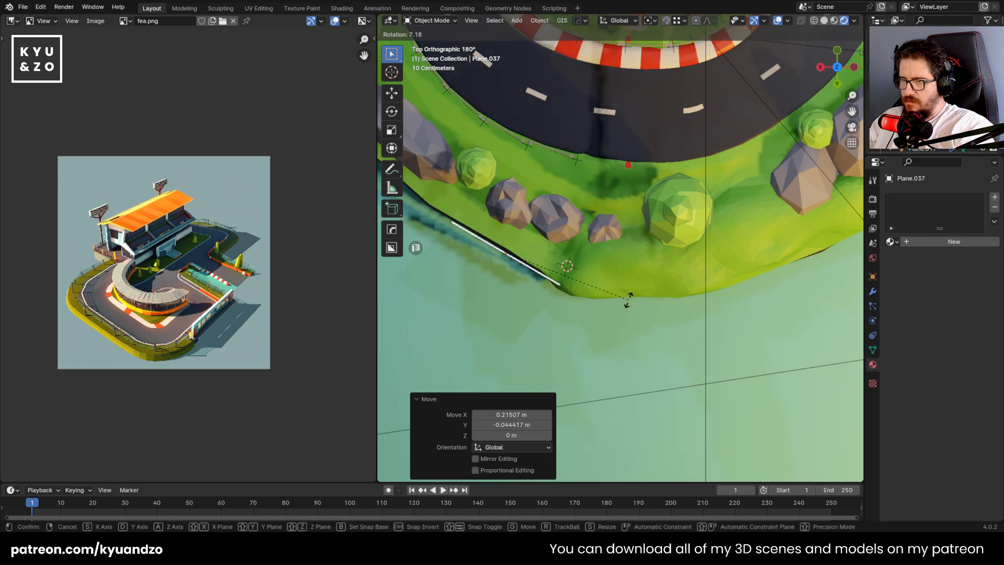
{"action": "left_click", "coordinate": [622, 292]}
{"action": "key", "text": "g"}
{"action": "left_click", "coordinate": [623, 294]}
Finish turning the upright plane by about 7.2° in the top view so it follows the shore edge
{"action": "middle_click_drag", "start_coordinate": [624, 293], "coordinate": [560, 250]}
{"action": "key", "text": "Tab"}
{"action": "key", "text": "c"}
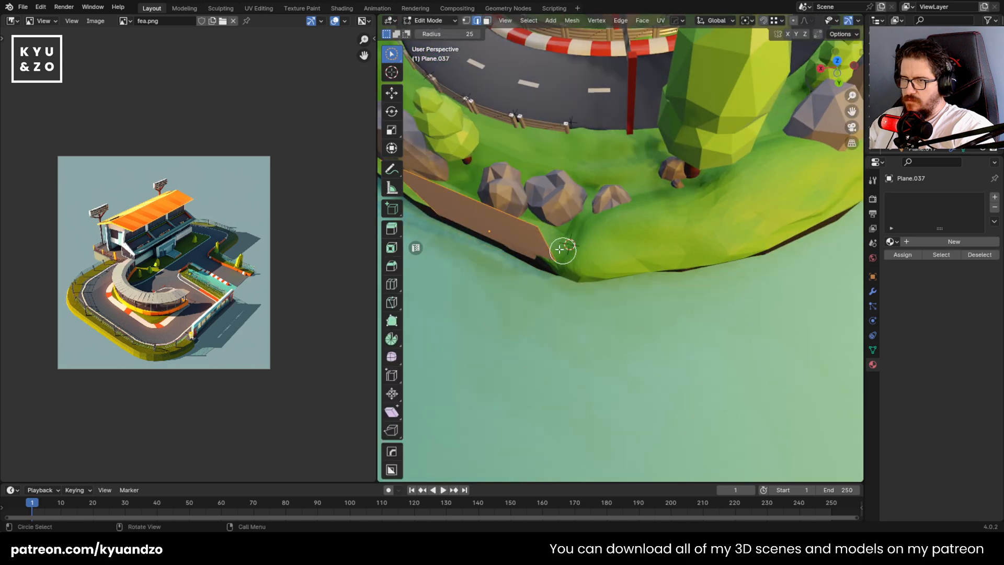
{"action": "left_click", "coordinate": [389, 58]}
{"action": "left_click", "coordinate": [438, 81]}
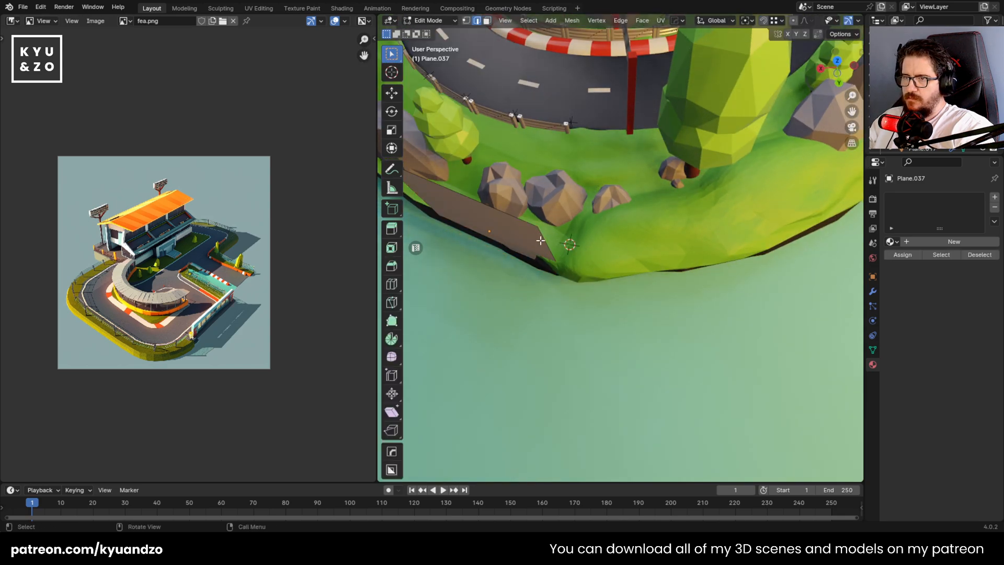
{"action": "key", "text": "Tab"}
Add a Solidify modifier to the upright plane with a thickness of -0.3 m
{"action": "left_click", "coordinate": [872, 293]}
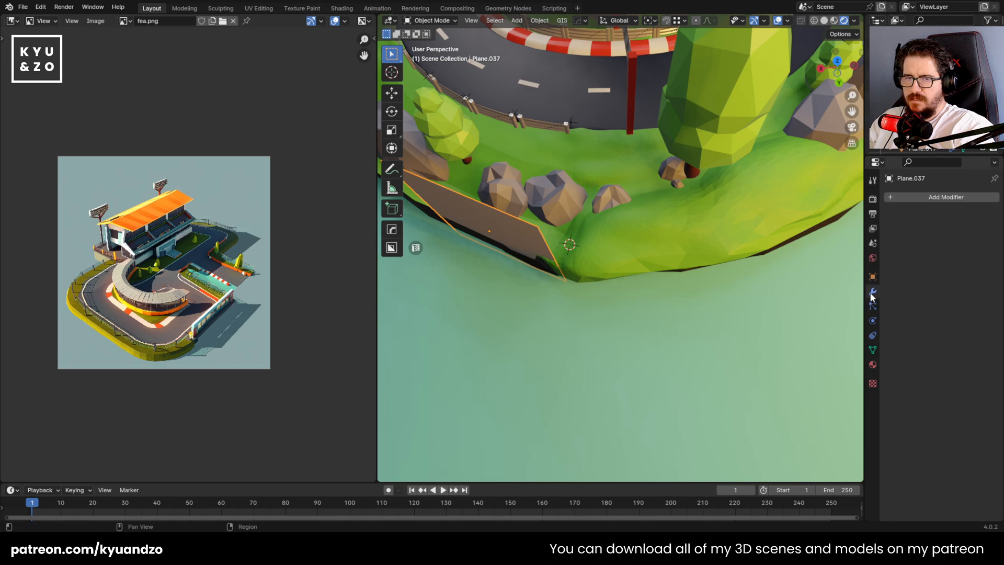
{"action": "left_click", "coordinate": [960, 199]}
{"action": "mouse_move", "coordinate": [908, 240]}
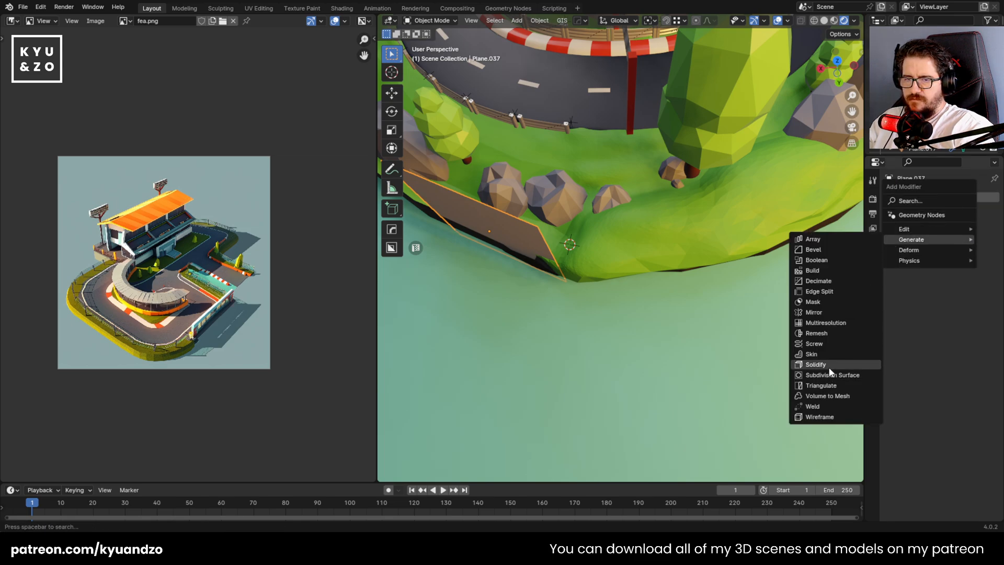
{"action": "left_click", "coordinate": [815, 364]}
{"action": "left_click_drag", "start_coordinate": [956, 244], "coordinate": [881, 244]}
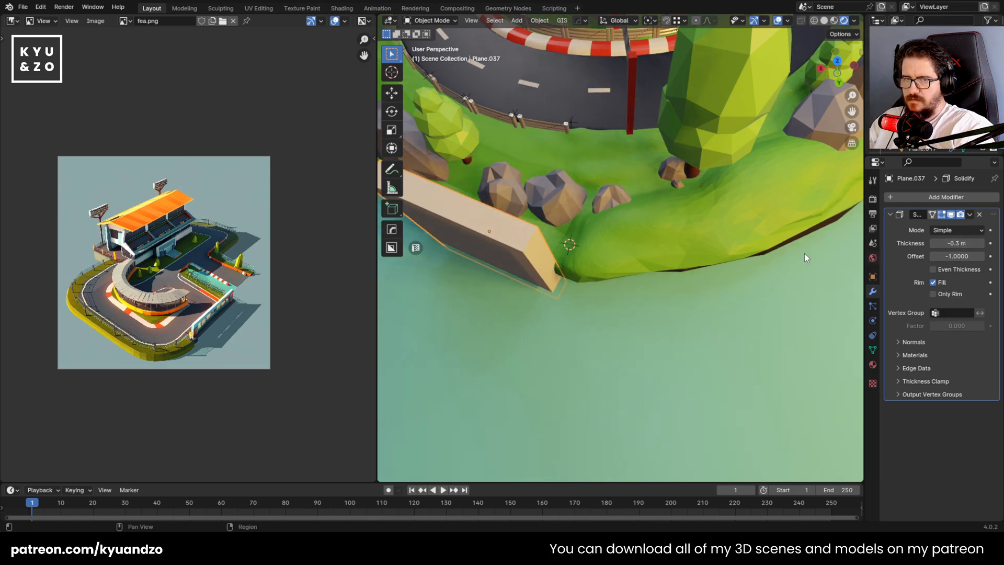
In the top view, extrude the wall's end edge in consecutive segments along the shore, past the round tree below the track
{"action": "middle_click_drag", "start_coordinate": [805, 257], "coordinate": [570, 248]}
{"action": "key", "text": "Tab"}
{"action": "key", "text": "e"}
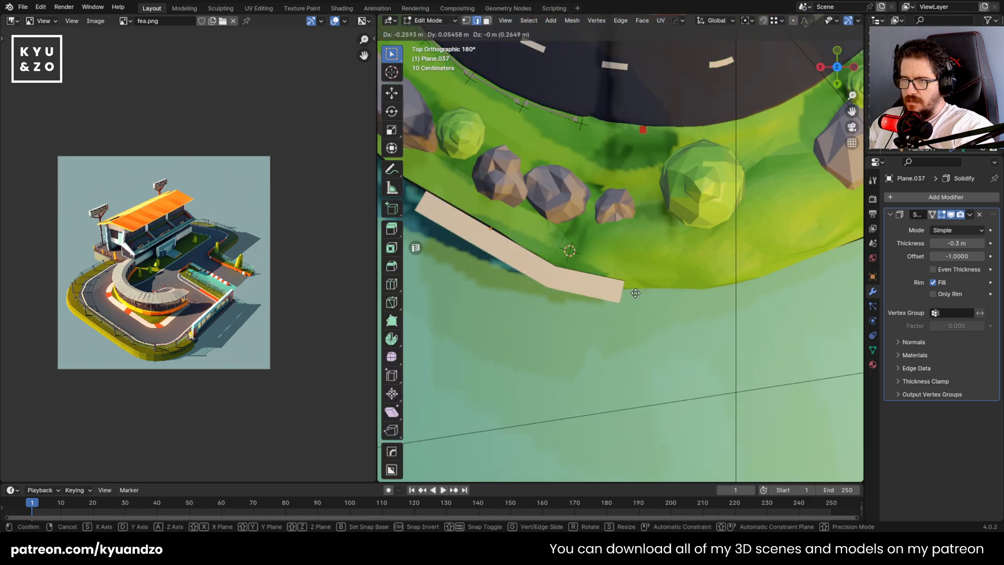
{"action": "left_click", "coordinate": [628, 290]}
{"action": "key", "text": "g"}
{"action": "left_click", "coordinate": [753, 287]}
{"action": "middle_click_drag", "start_coordinate": [752, 285], "coordinate": [605, 292], "text": "shift"}
{"action": "key", "text": "e"}
{"action": "left_click", "coordinate": [741, 256]}
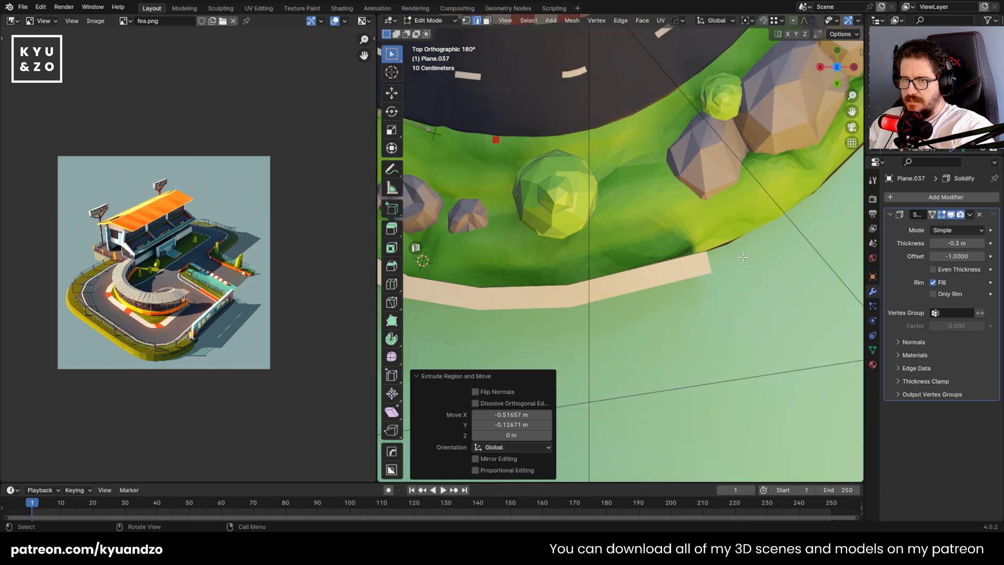
Extrude two more wall segments along the curving shore beside the large grey rocks
{"action": "middle_click_drag", "start_coordinate": [741, 257], "coordinate": [623, 304], "text": "shift"}
{"action": "key", "text": "e"}
{"action": "left_click", "coordinate": [722, 260]}
{"action": "key", "text": "e"}
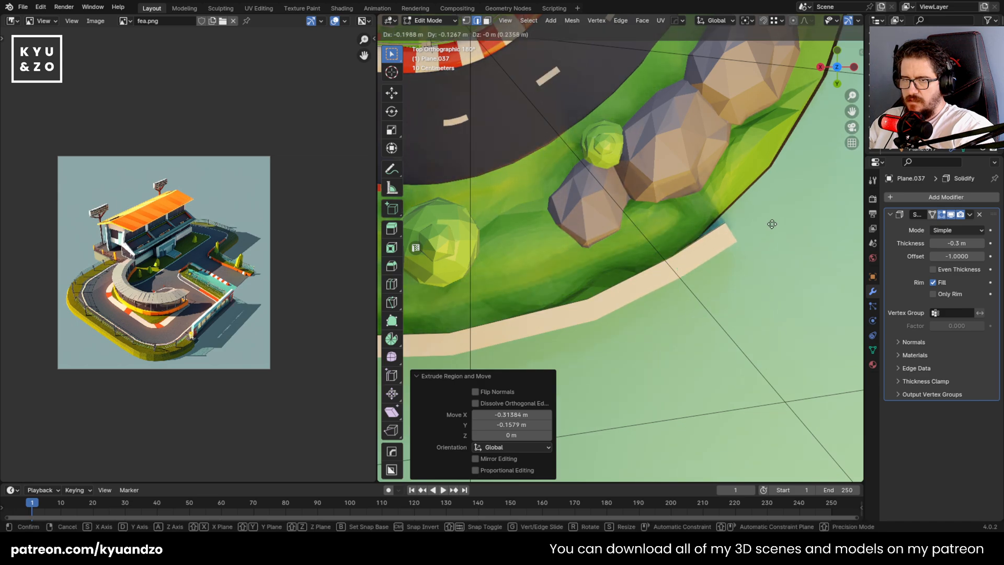
{"action": "left_click", "coordinate": [783, 201]}
Try to move the wall's starting corner and first bend vertices onto the shoreline without X-ray, and undo the moves
{"action": "middle_click_drag", "start_coordinate": [390, 317], "coordinate": [673, 193], "text": "shift"}
{"action": "middle_click_drag", "start_coordinate": [510, 172], "coordinate": [578, 231], "text": "shift"}
{"action": "key", "text": "1"}
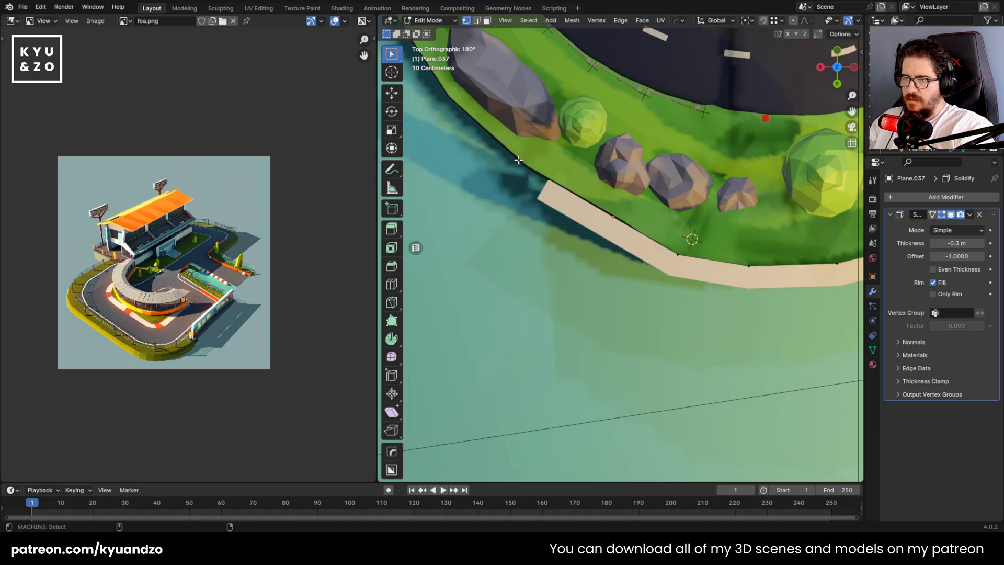
{"action": "left_click_drag", "start_coordinate": [518, 159], "coordinate": [585, 258]}
{"action": "key", "text": "g"}
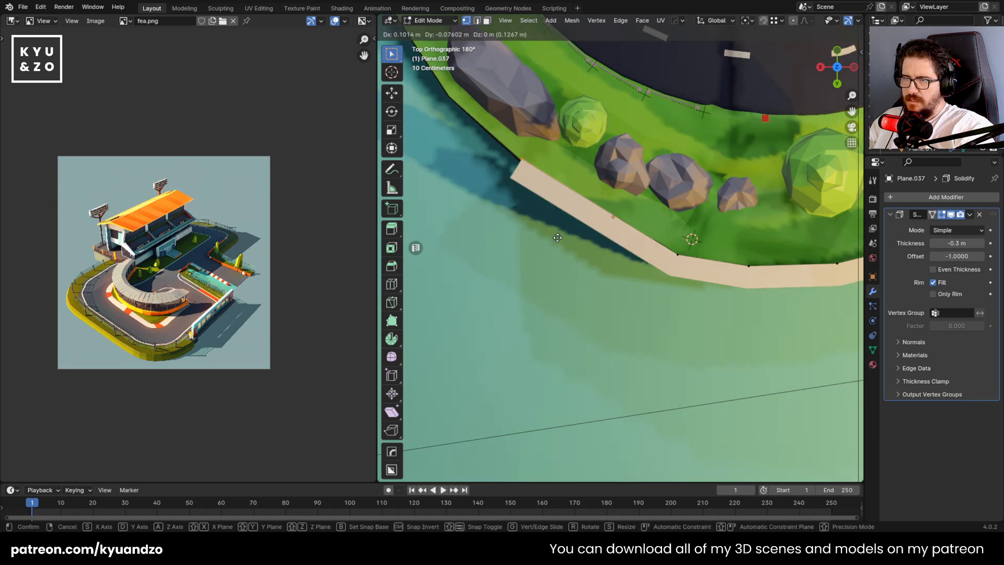
{"action": "left_click", "coordinate": [573, 243]}
{"action": "left_click_drag", "start_coordinate": [677, 244], "coordinate": [699, 279]}
{"action": "key", "text": "g"}
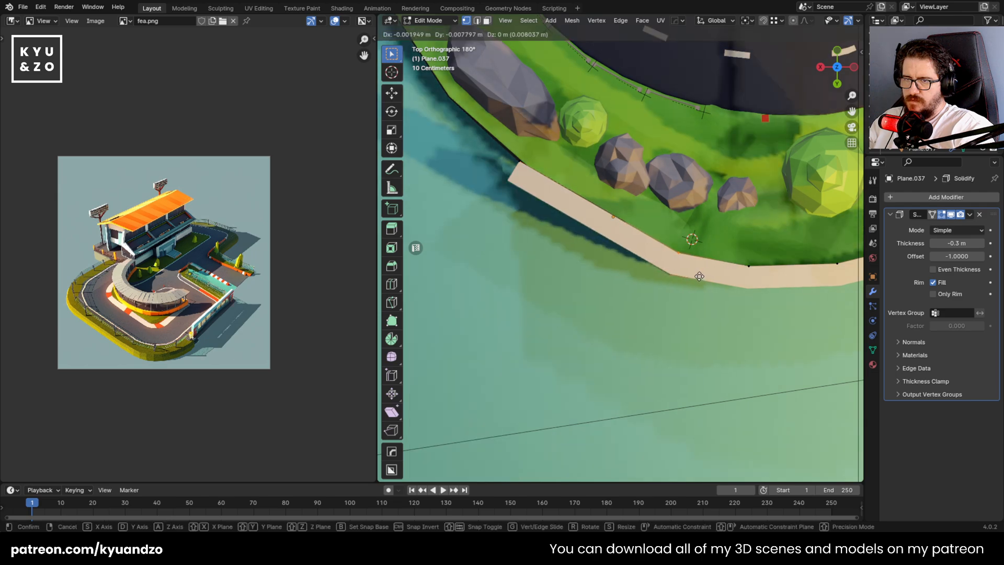
{"action": "left_click", "coordinate": [700, 276]}
{"action": "left_click", "coordinate": [721, 280]}
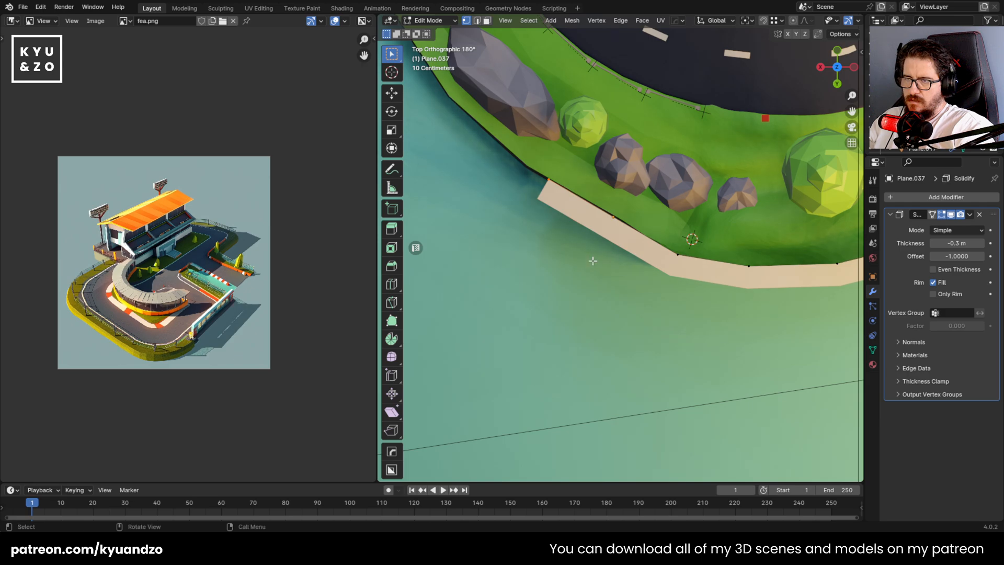
Turn on X-ray and move the wall's starting corner and first bend vertices onto the shoreline
{"action": "scroll", "coordinate": [751, 23], "scroll_direction": "down", "scroll_amount": 5}
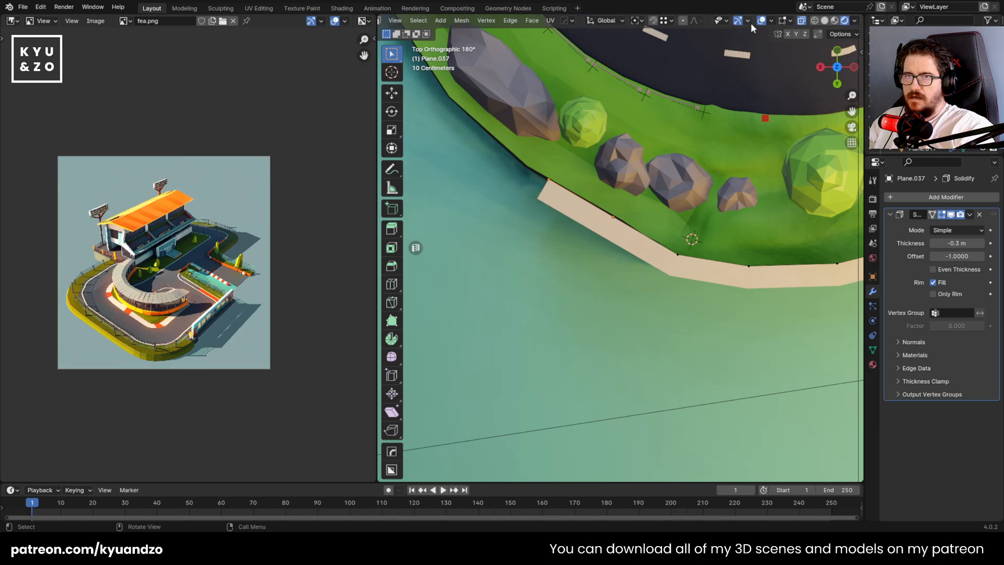
{"action": "key", "text": "g"}
{"action": "left_click", "coordinate": [598, 240]}
{"action": "left_click_drag", "start_coordinate": [681, 289], "coordinate": [705, 307]}
{"action": "key", "text": "g"}
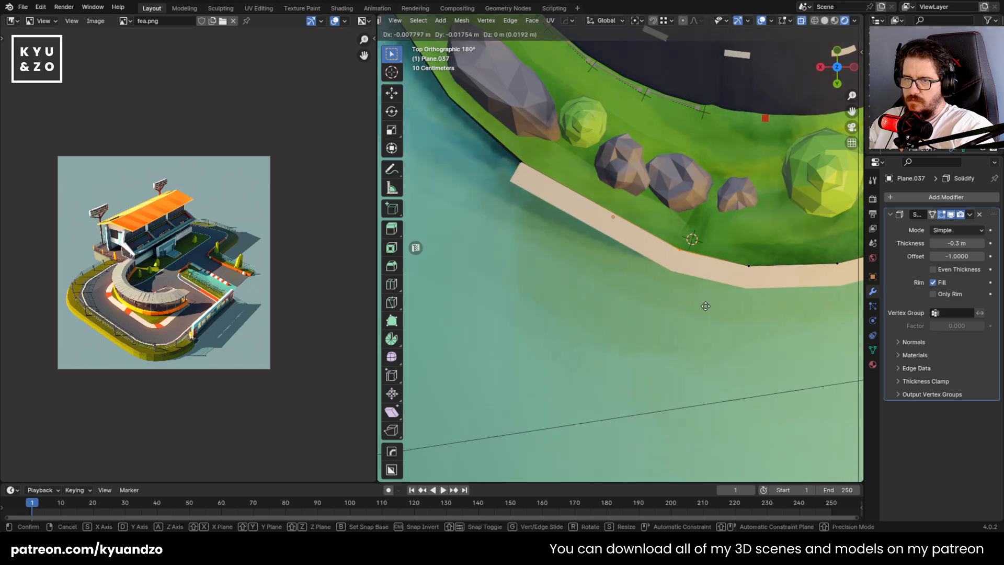
{"action": "left_click", "coordinate": [706, 308]}
Move the wall's bend vertices below the round tree onto the shoreline and return to Object Mode
{"action": "middle_click_drag", "start_coordinate": [768, 247], "coordinate": [554, 238], "text": "shift"}
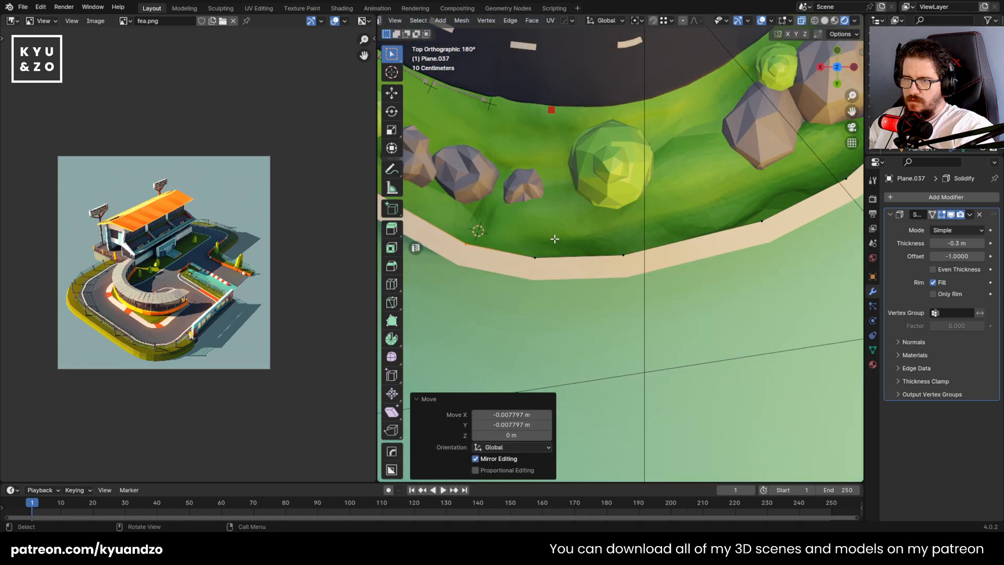
{"action": "left_click_drag", "start_coordinate": [654, 308], "coordinate": [653, 308]}
{"action": "key", "text": "g"}
{"action": "left_click", "coordinate": [652, 307]}
{"action": "key", "text": "Tab"}
Lower the wall about 0.055 m along Z and stretch it by about 1.2 along Z
{"action": "middle_click_drag", "start_coordinate": [606, 283], "coordinate": [670, 221]}
{"action": "scroll", "coordinate": [653, 210], "scroll_direction": "down", "scroll_amount": 5}
{"action": "scroll", "coordinate": [649, 244], "scroll_direction": "up", "scroll_amount": 2}
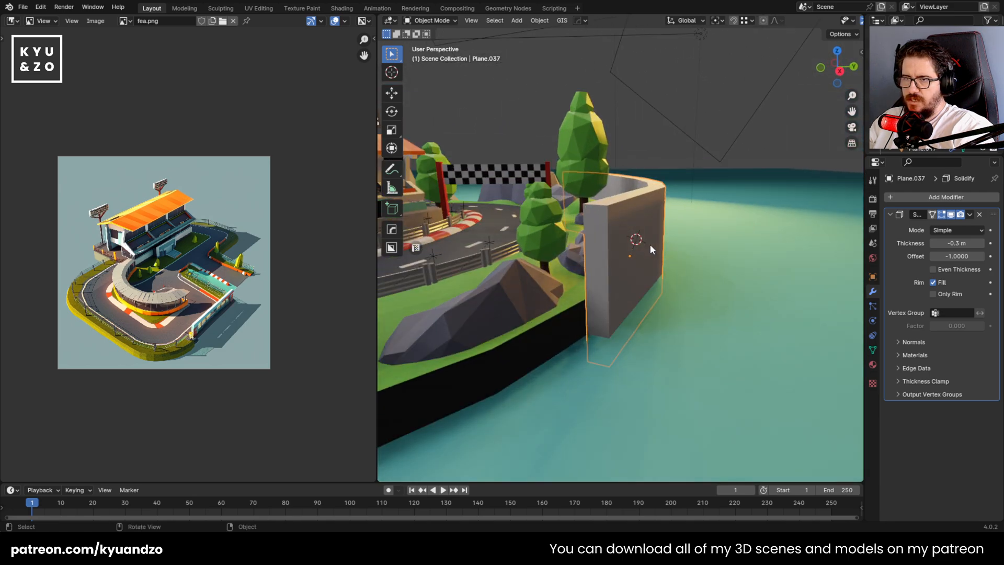
{"action": "key", "text": "g"}
{"action": "key", "text": "z"}
{"action": "left_click", "coordinate": [683, 286]}
{"action": "key", "text": "s"}
{"action": "key", "text": "z"}
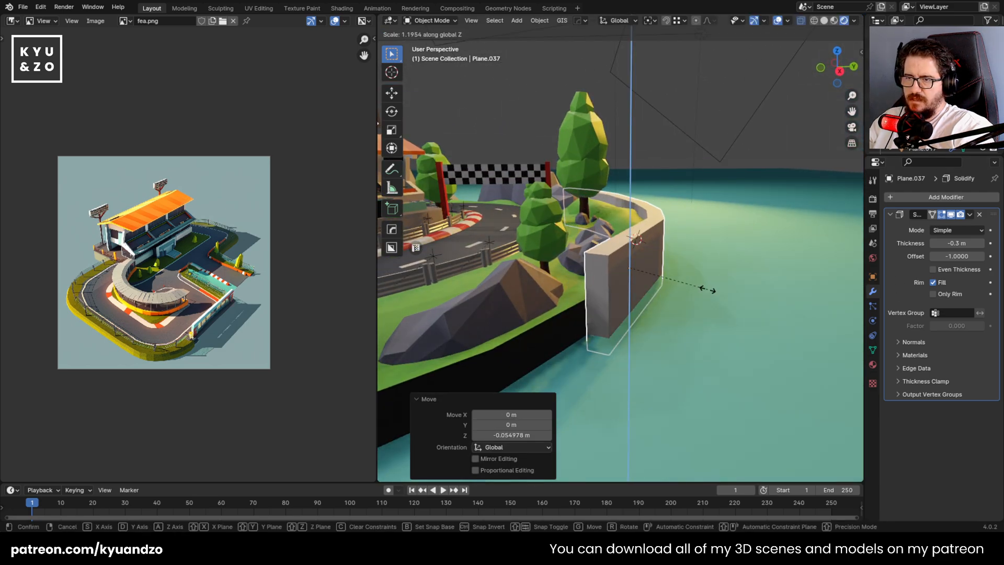
{"action": "left_click", "coordinate": [707, 289]}
Select the curved shore wall and apply its Solidify modifier
{"action": "middle_click_drag", "start_coordinate": [707, 289], "coordinate": [678, 306]}
{"action": "left_click", "coordinate": [679, 306]}
{"action": "scroll", "coordinate": [678, 303], "scroll_direction": "down", "scroll_amount": 6}
{"action": "scroll", "coordinate": [628, 285], "scroll_direction": "up", "scroll_amount": 3}
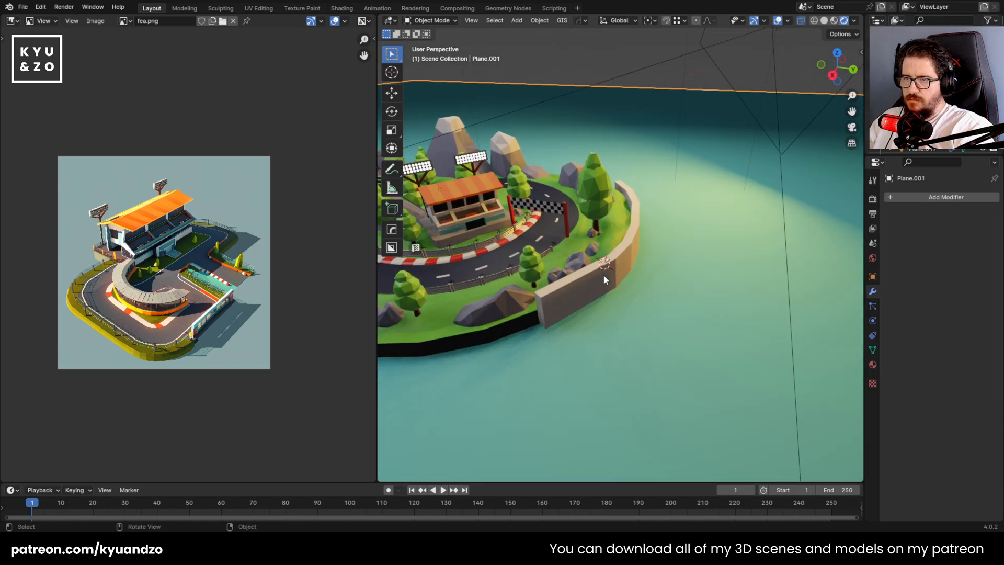
{"action": "left_click", "coordinate": [604, 275]}
{"action": "scroll", "coordinate": [647, 262], "scroll_direction": "down", "scroll_amount": 6}
{"action": "scroll", "coordinate": [647, 262], "scroll_direction": "up", "scroll_amount": 7}
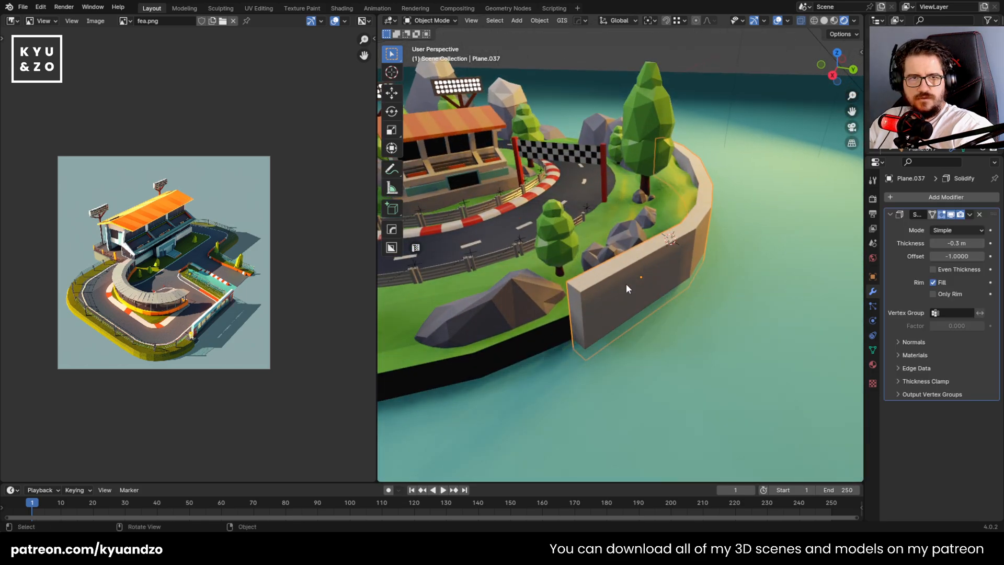
{"action": "scroll", "coordinate": [626, 284], "scroll_direction": "up", "scroll_amount": 5}
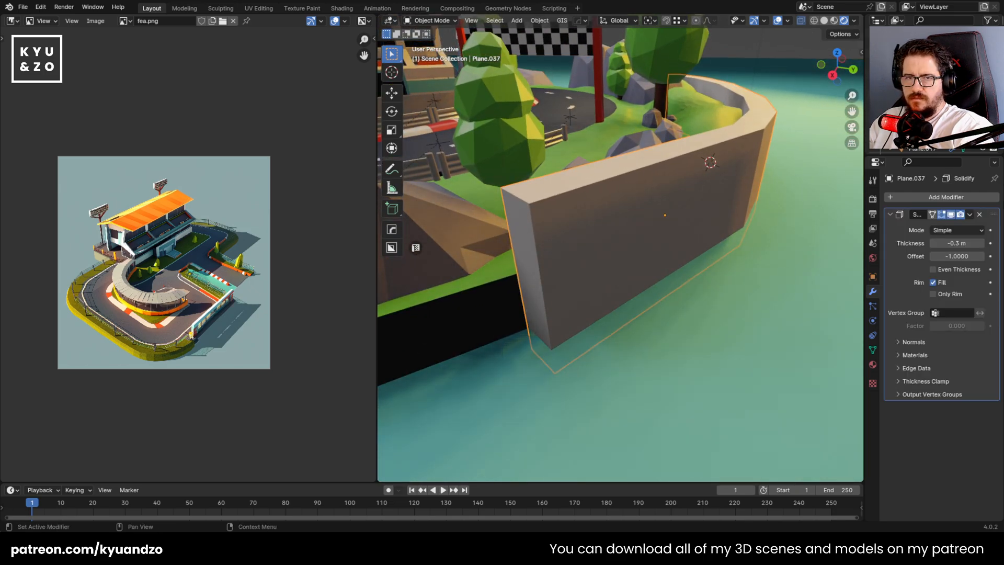
{"action": "left_click", "coordinate": [970, 214]}
{"action": "left_click", "coordinate": [961, 225]}
{"action": "left_click", "coordinate": [746, 246], "text": "shift"}
{"action": "middle_click_drag", "start_coordinate": [631, 219], "coordinate": [643, 218]}
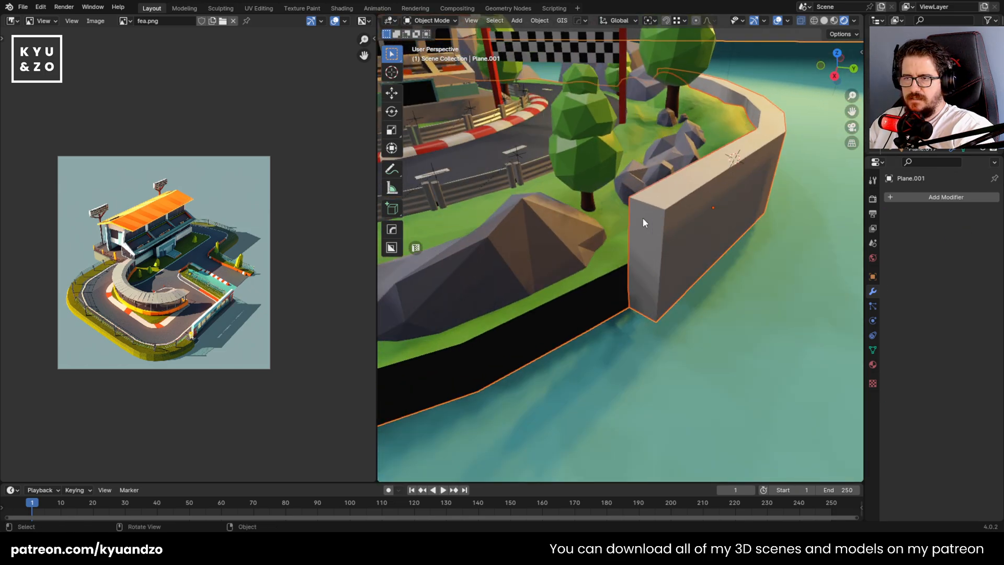
{"action": "key", "text": "Tab"}
{"action": "key", "text": "Tab"}
{"action": "left_click", "coordinate": [702, 239]}
{"action": "left_click", "coordinate": [700, 239]}
{"action": "left_click", "coordinate": [701, 239]}
{"action": "key", "text": "Tab"}
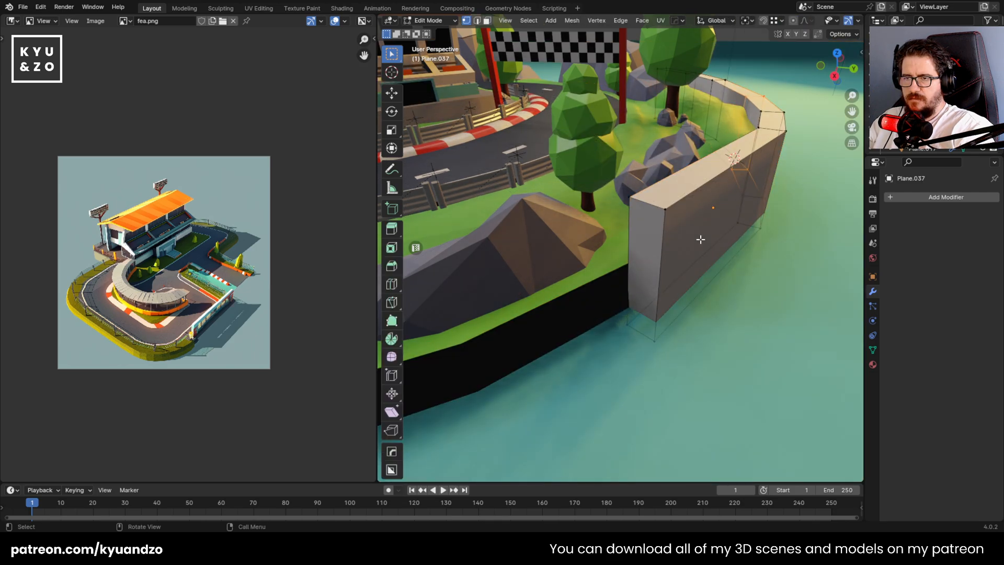
{"action": "key", "text": "Tab"}
{"action": "left_click", "coordinate": [615, 281], "text": "shift"}
{"action": "key", "text": "ctrl+l"}
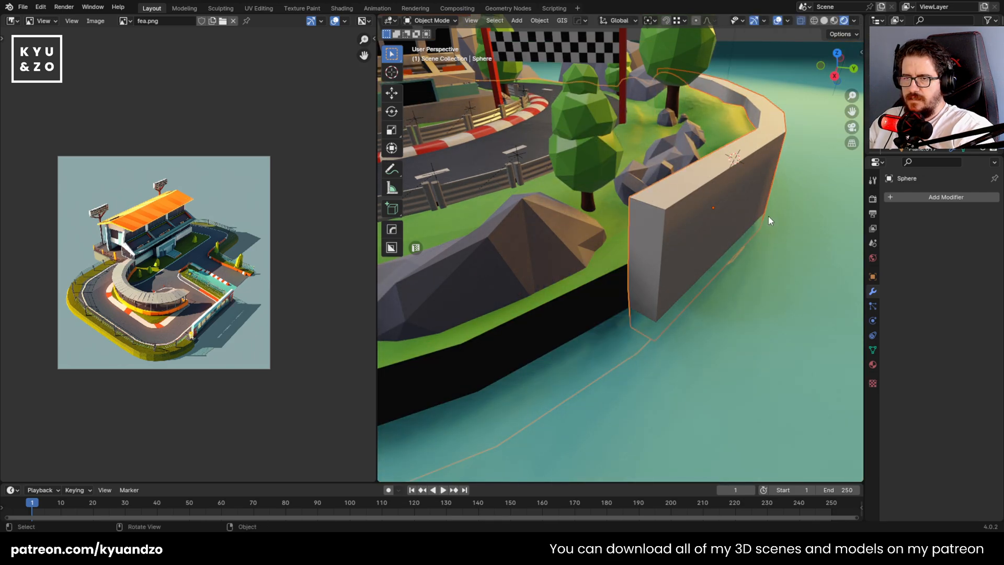
Add a Boolean modifier set to Difference on the island, with the curved wall as its object
{"action": "left_click", "coordinate": [696, 242]}
{"action": "left_click", "coordinate": [644, 265]}
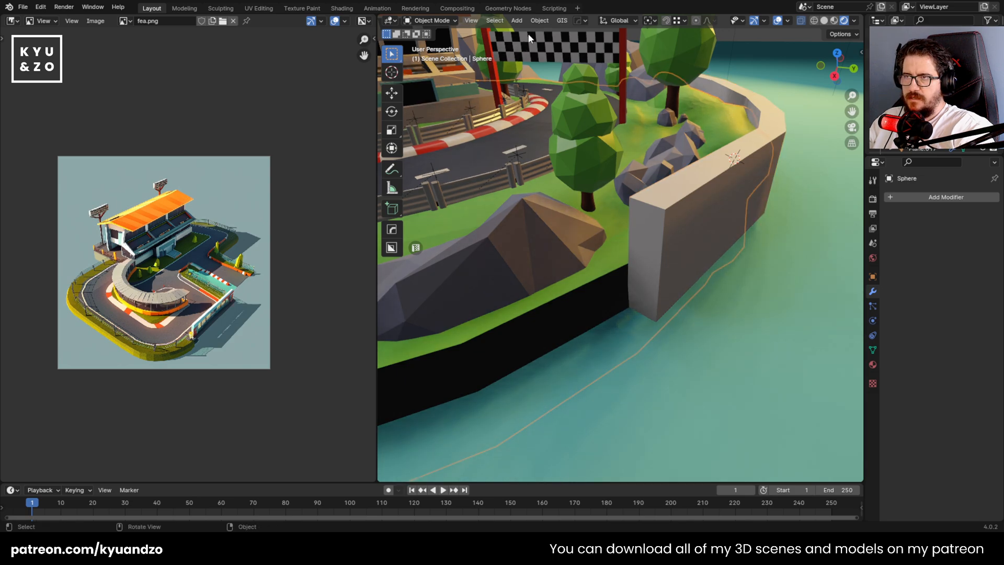
{"action": "left_click", "coordinate": [932, 204]}
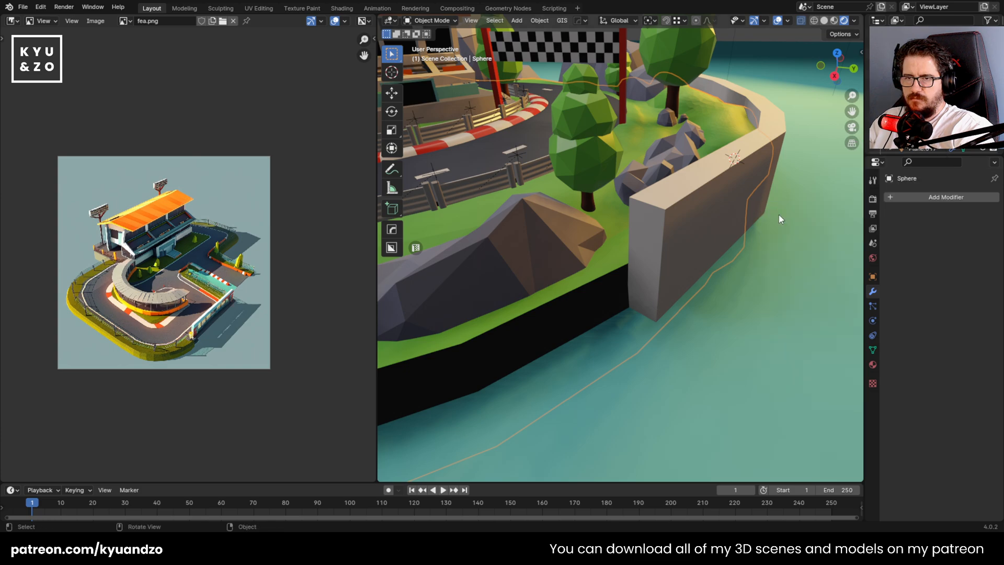
{"action": "left_click", "coordinate": [891, 197]}
{"action": "left_click", "coordinate": [764, 215]}
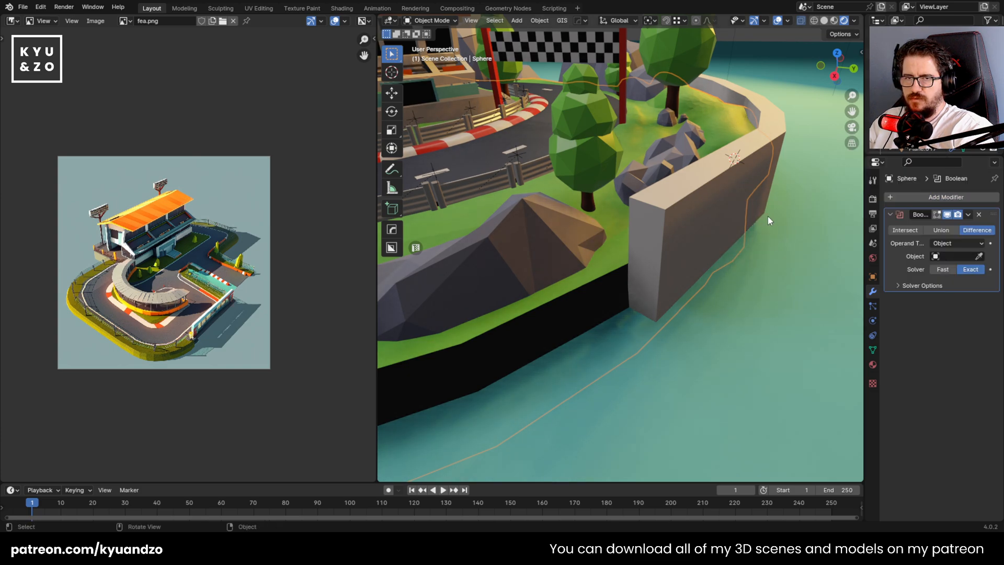
{"action": "left_click", "coordinate": [645, 205]}
Set the curved wall's viewport display to Bounds and check the cut it makes along the island's shore
{"action": "left_click", "coordinate": [678, 240]}
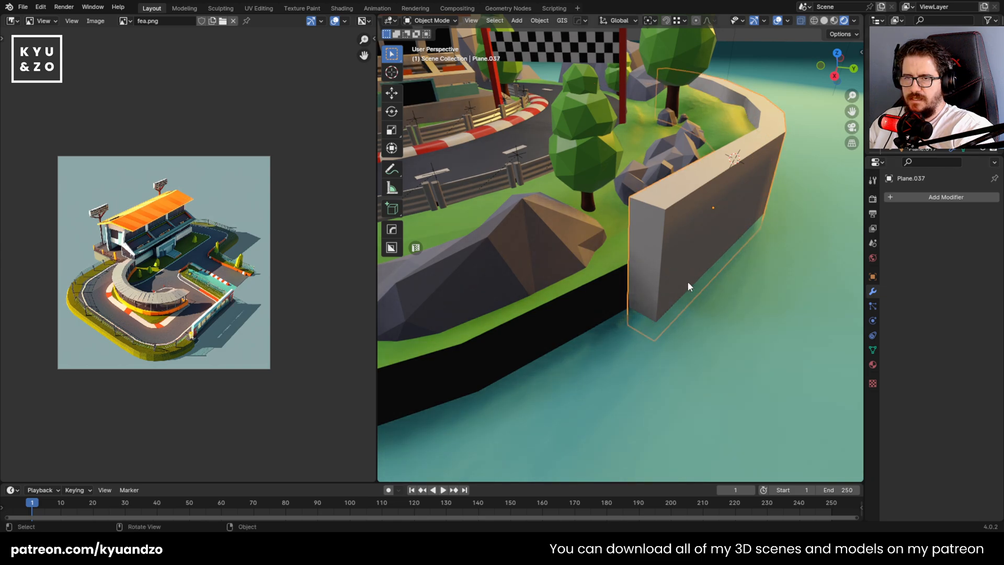
{"action": "left_click", "coordinate": [872, 277]}
{"action": "scroll", "coordinate": [913, 406], "scroll_direction": "down", "scroll_amount": 3}
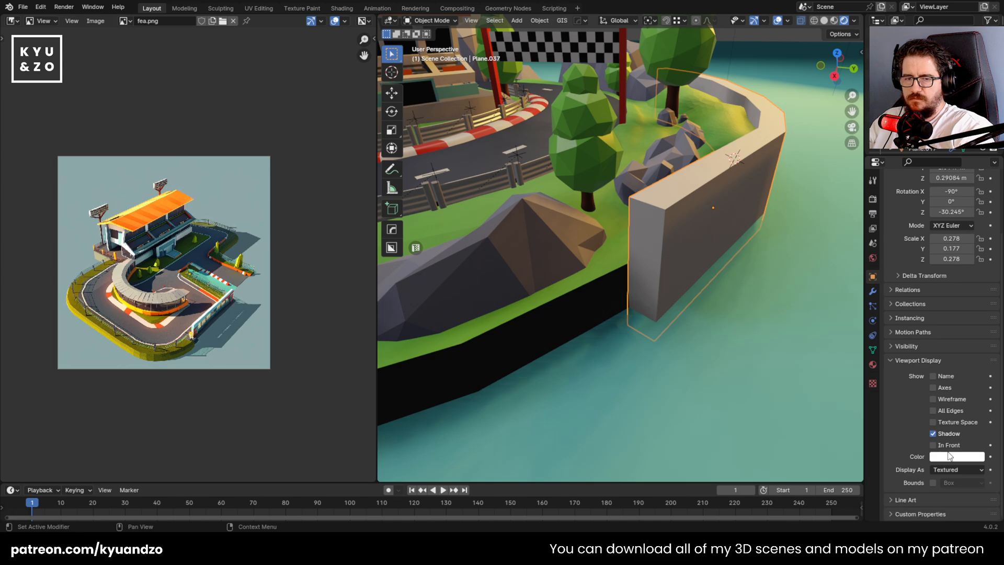
{"action": "left_click", "coordinate": [946, 482]}
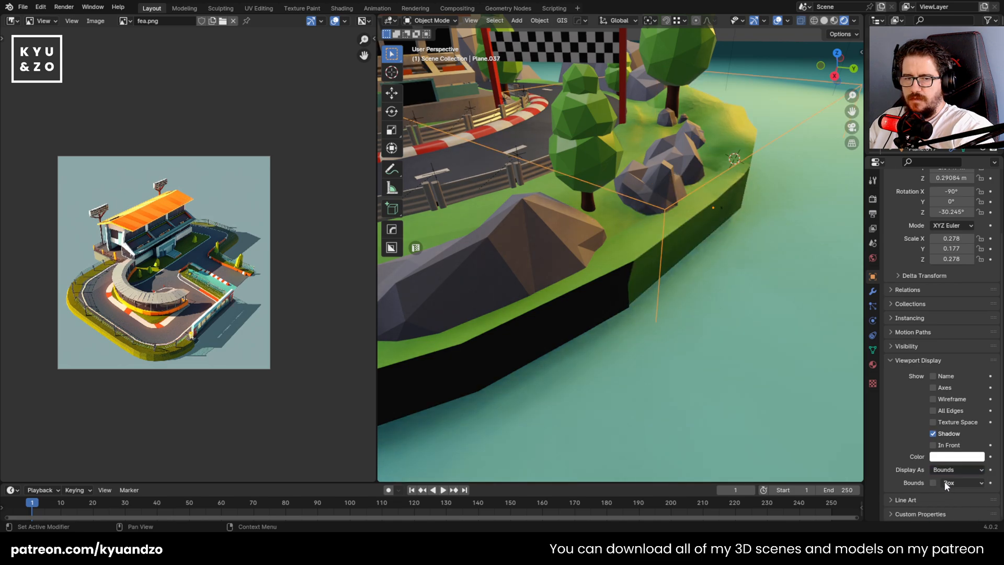
{"action": "scroll", "coordinate": [720, 284], "scroll_direction": "down", "scroll_amount": 3}
{"action": "middle_click_drag", "start_coordinate": [720, 284], "coordinate": [702, 199]}
{"action": "scroll", "coordinate": [702, 199], "scroll_direction": "up", "scroll_amount": 4}
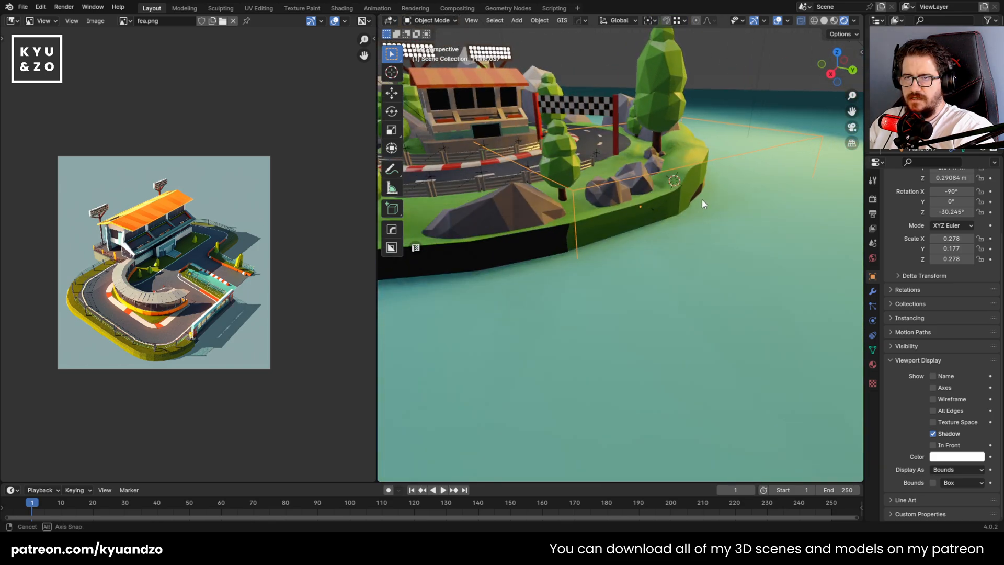
{"action": "middle_click_drag", "start_coordinate": [753, 93], "coordinate": [713, 147]}
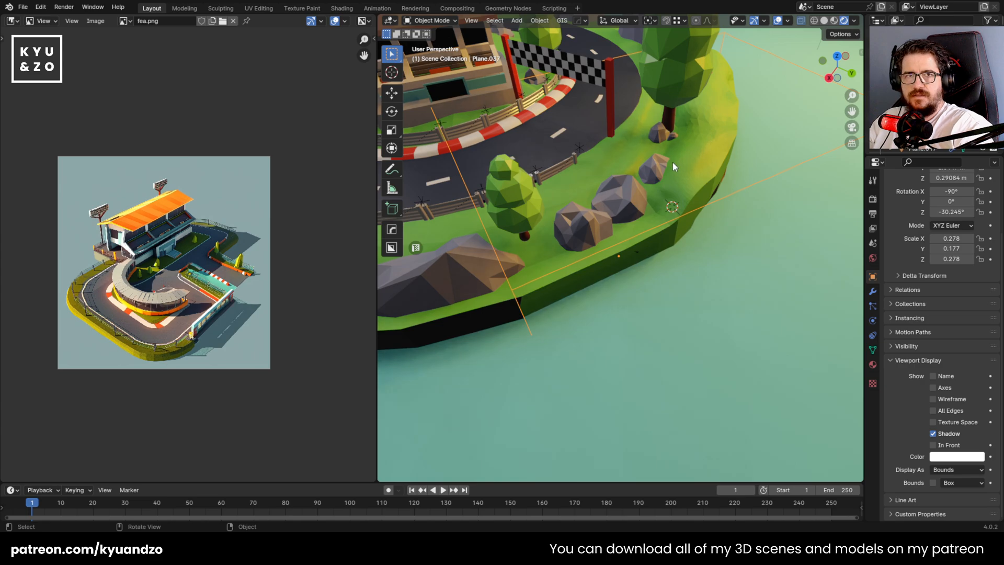
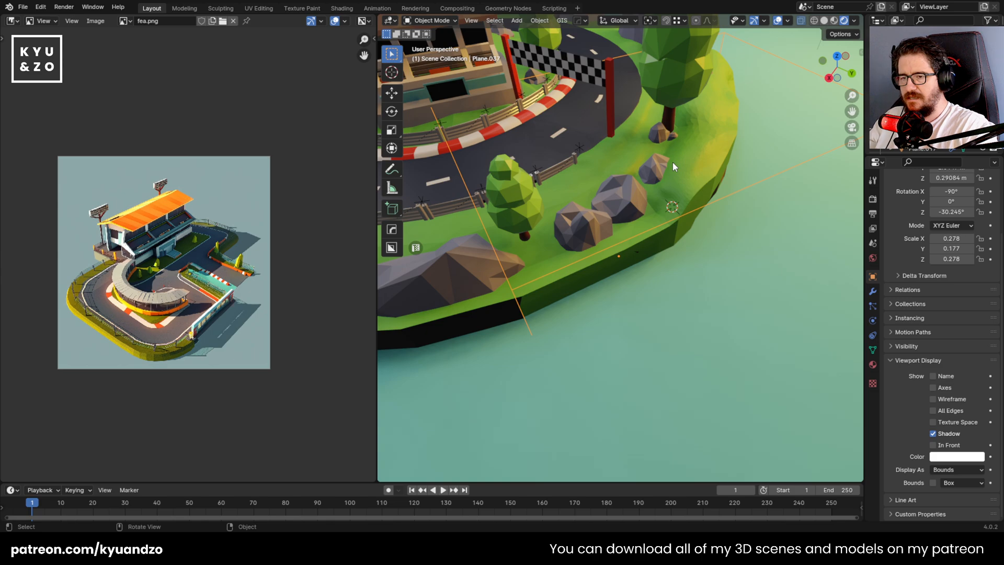
Select the island and apply its Boolean modifier
{"action": "left_click", "coordinate": [474, 303]}
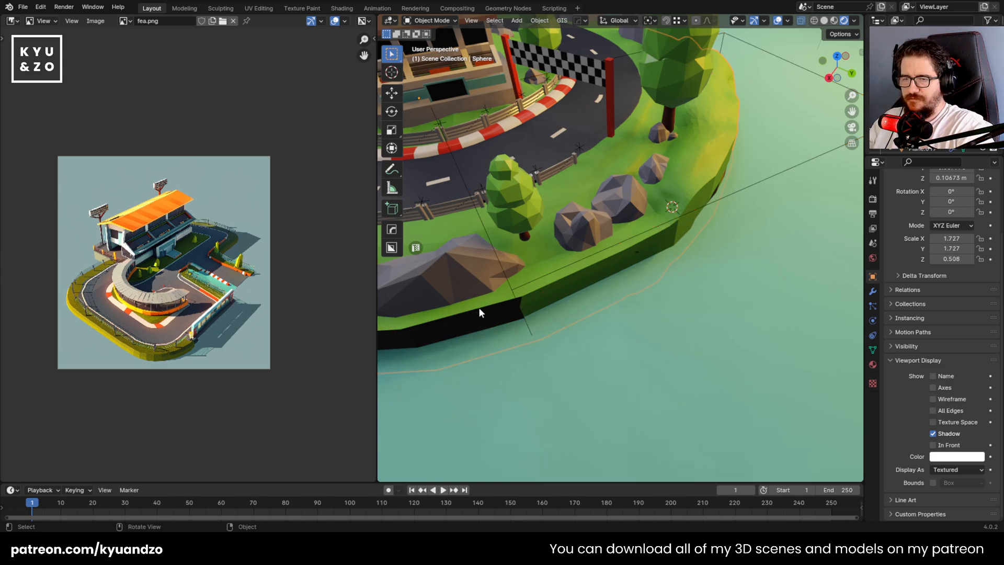
{"action": "left_click", "coordinate": [873, 291]}
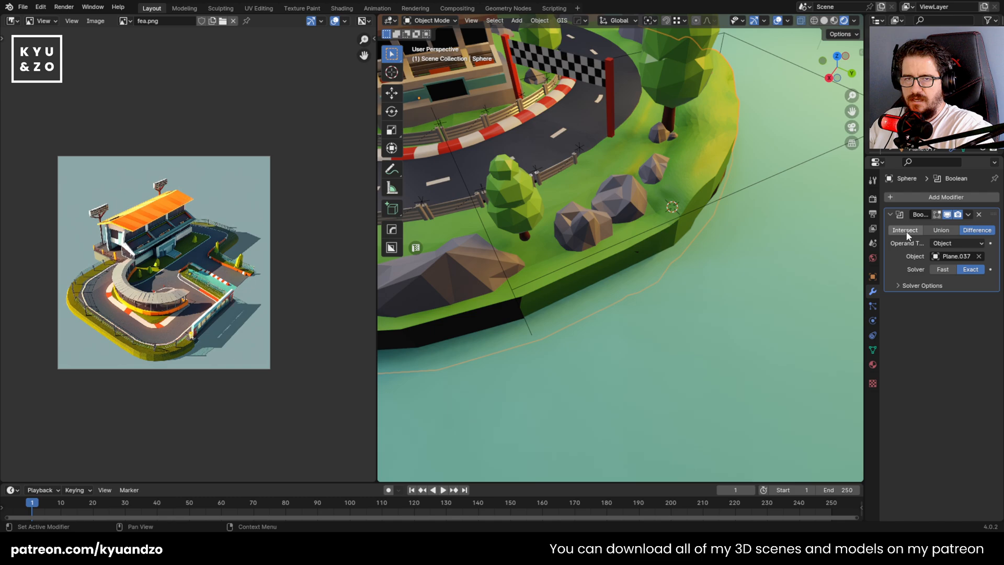
{"action": "left_click", "coordinate": [968, 215]}
{"action": "left_click", "coordinate": [946, 224]}
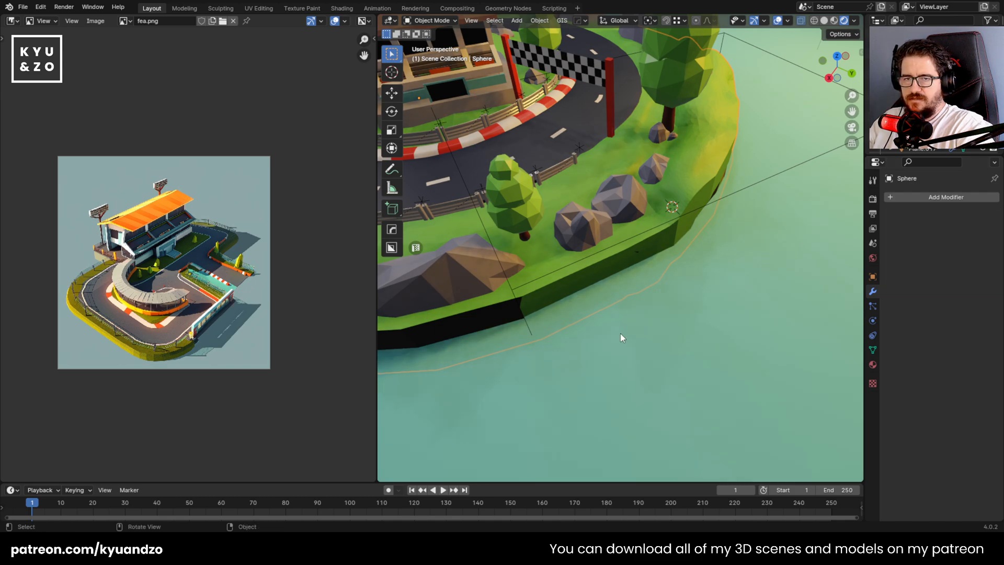
Delete the curved wall used as the cutter and reselect the island
{"action": "left_click", "coordinate": [516, 287]}
{"action": "key", "text": "x"}
{"action": "left_click", "coordinate": [516, 287]}
{"action": "left_click", "coordinate": [594, 271]}
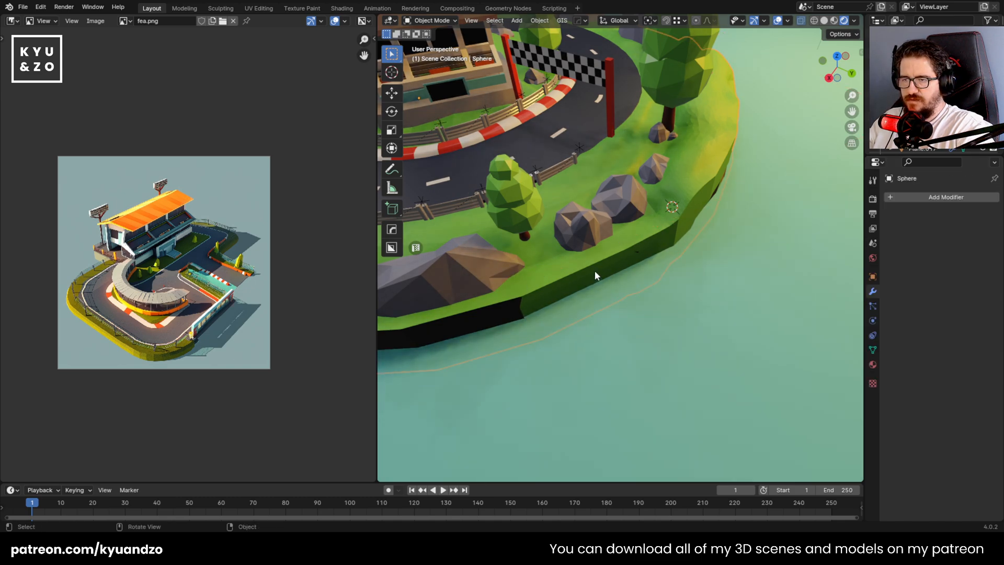
Edit the island's mesh in face mode and select the cut faces along the front shore and its raised end
{"action": "key", "text": "Tab"}
{"action": "scroll", "coordinate": [549, 309], "scroll_direction": "up", "scroll_amount": 3}
{"action": "middle_click_drag", "start_coordinate": [552, 307], "coordinate": [644, 243], "text": "shift"}
{"action": "key", "text": "shift+grave"}
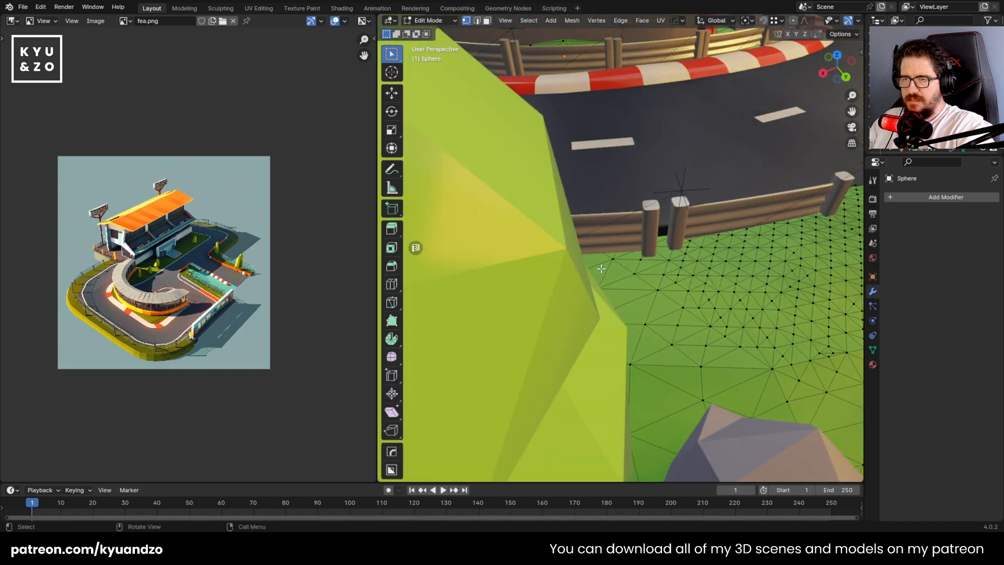
{"action": "key", "text": "w"}
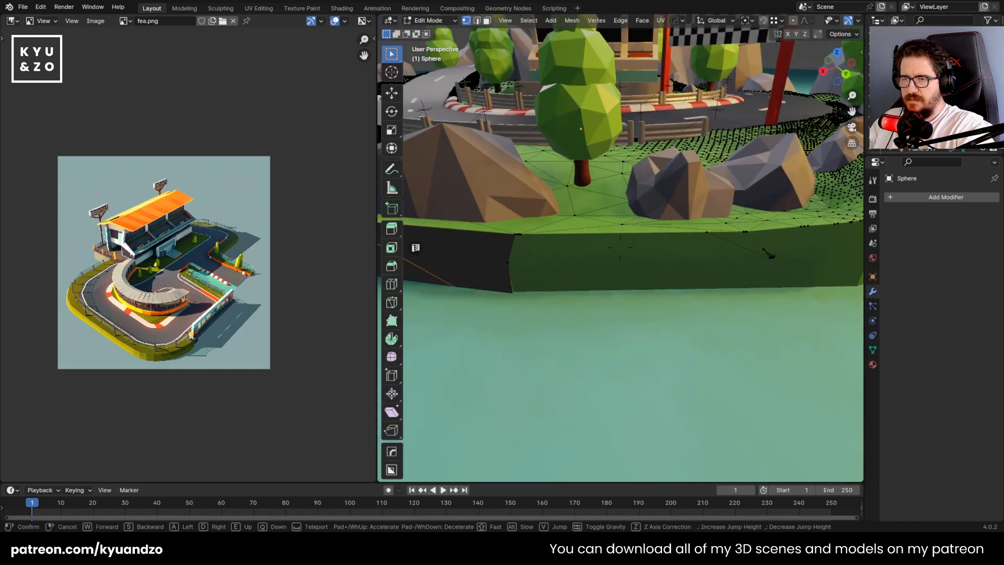
{"action": "left_click", "coordinate": [621, 248]}
{"action": "key", "text": "3"}
{"action": "left_click", "coordinate": [578, 269]}
{"action": "left_click", "coordinate": [469, 262], "text": "shift"}
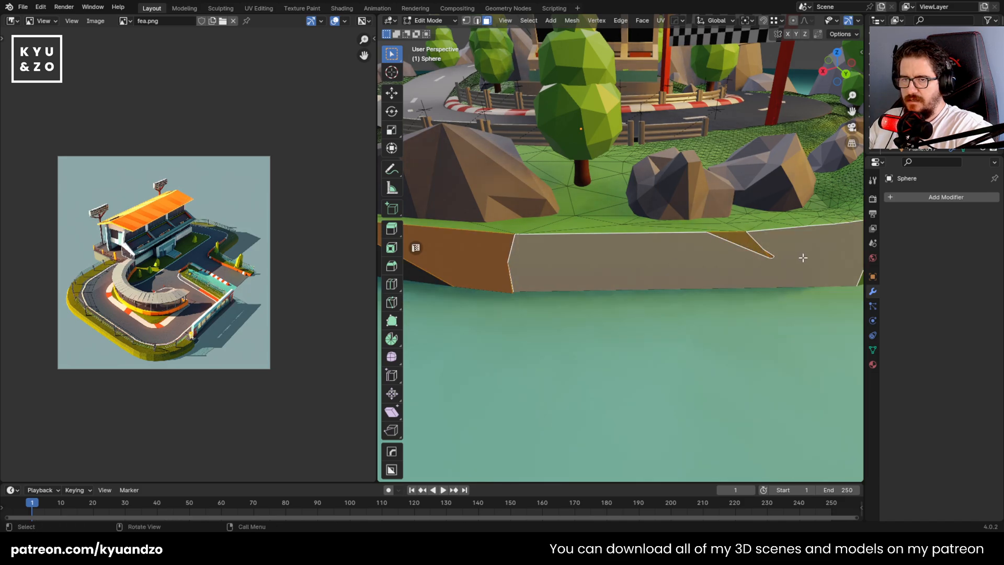
{"action": "middle_click_drag", "start_coordinate": [803, 258], "coordinate": [497, 253], "text": "shift"}
{"action": "left_click", "coordinate": [633, 231], "text": "shift"}
{"action": "left_click_drag", "start_coordinate": [659, 201], "coordinate": [791, 285], "text": "shift"}
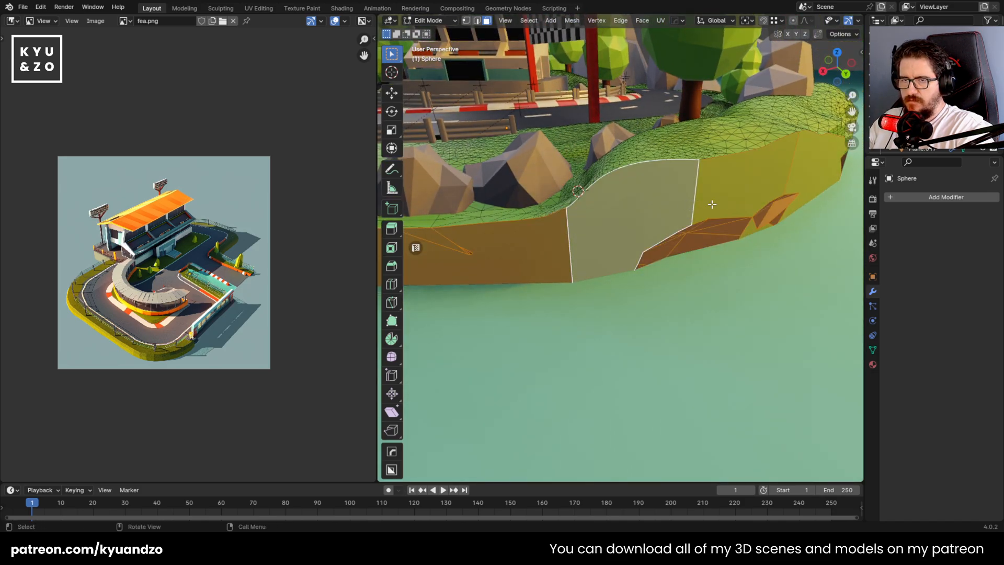
Extend the selection over the remaining green cut faces around the shore and assign Material.022 to them
{"action": "key", "text": "shift+grave"}
{"action": "key", "text": "d"}
{"action": "left_click", "coordinate": [621, 247]}
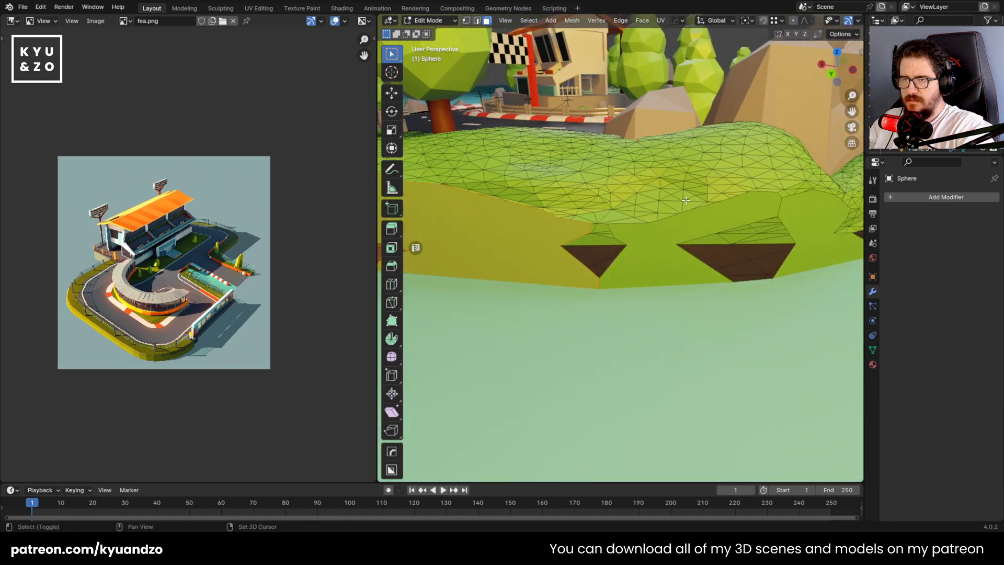
{"action": "left_click_drag", "start_coordinate": [556, 229], "coordinate": [768, 307], "text": "shift"}
{"action": "key", "text": "shift+grave"}
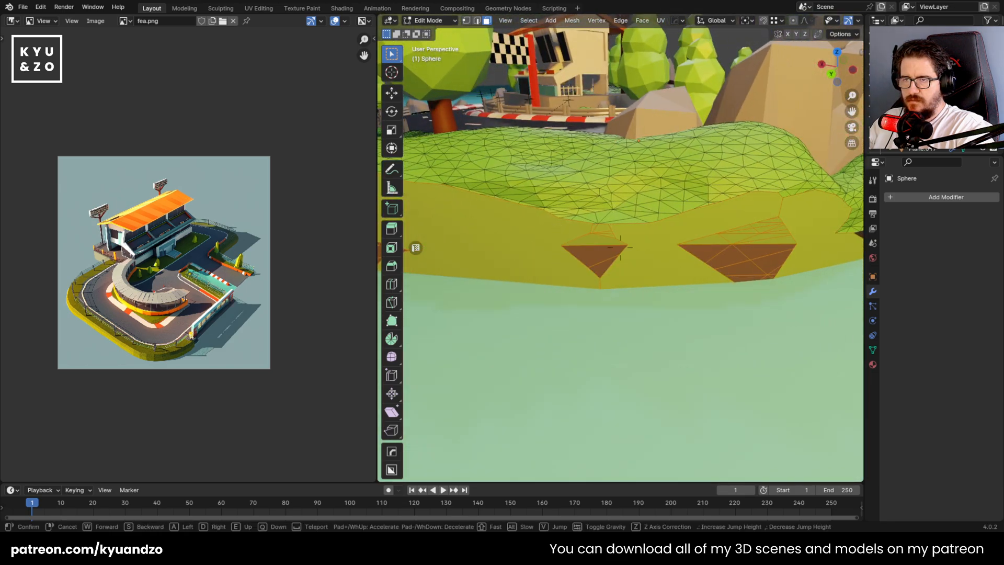
{"action": "key", "text": "w"}
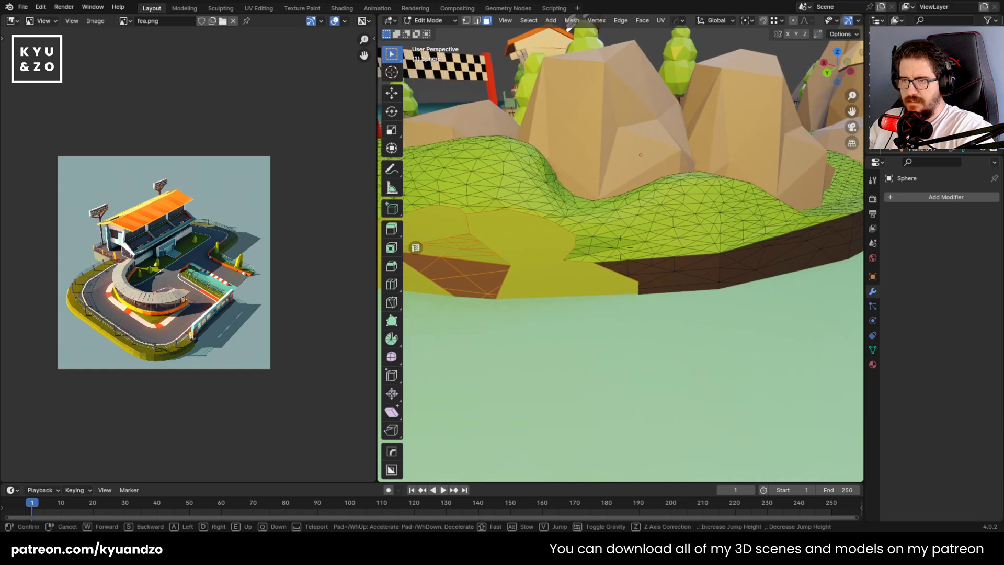
{"action": "left_click", "coordinate": [621, 247]}
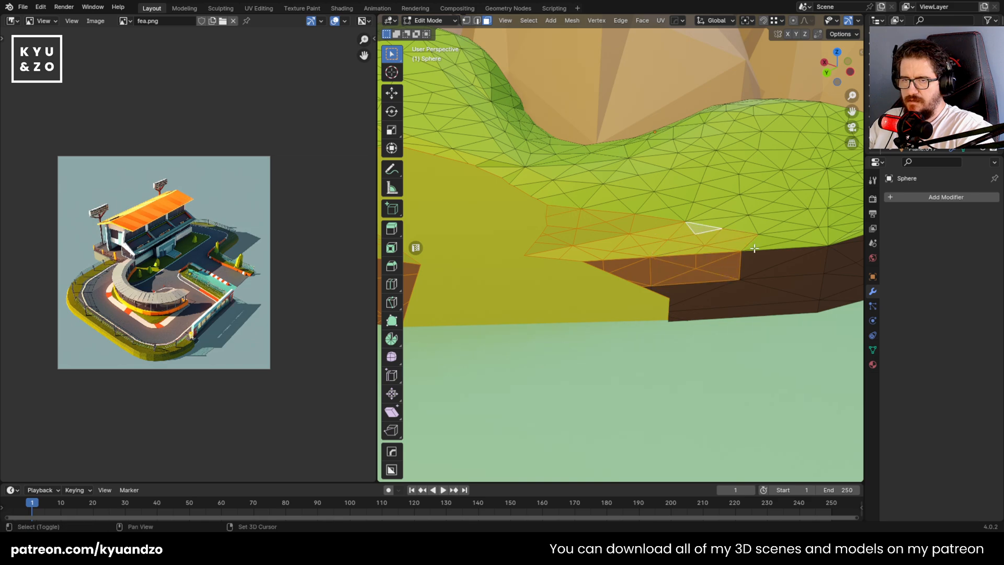
{"action": "left_click", "coordinate": [872, 364]}
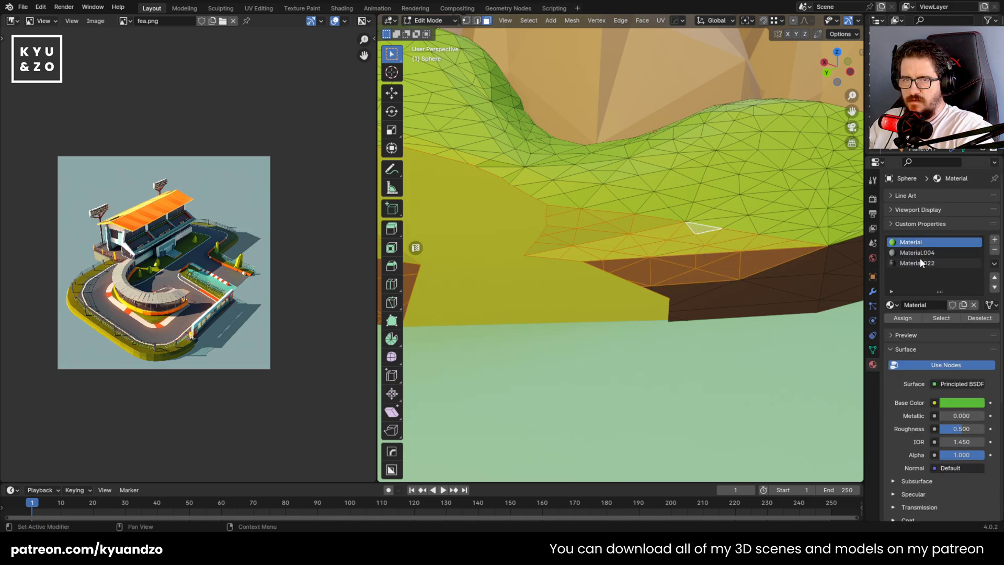
{"action": "left_click", "coordinate": [911, 317]}
Return to Object Mode, check the island's shore from several sides and save the file
{"action": "key", "text": "Tab"}
{"action": "key", "text": "shift+grave"}
{"action": "key", "text": "s"}
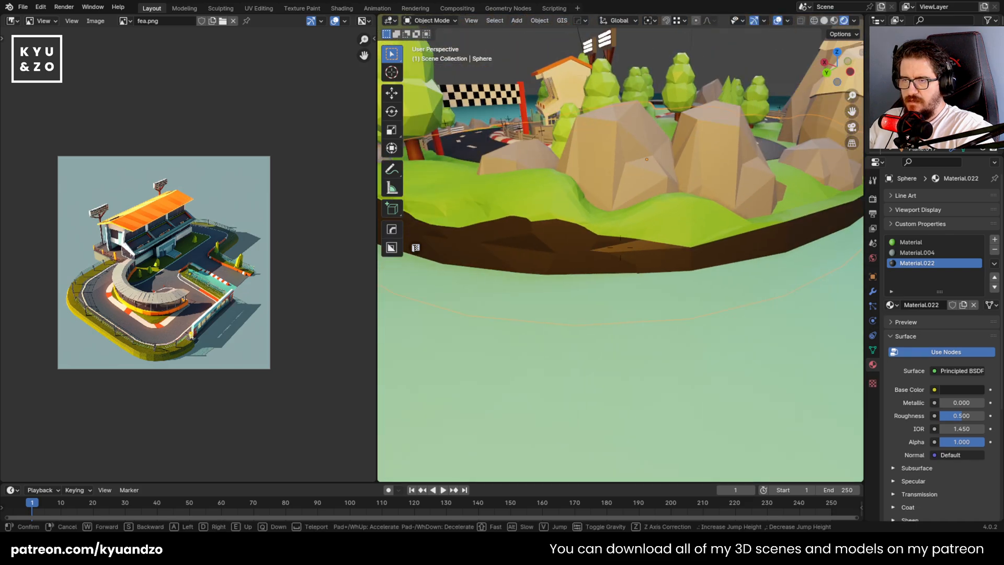
{"action": "key", "text": "a"}
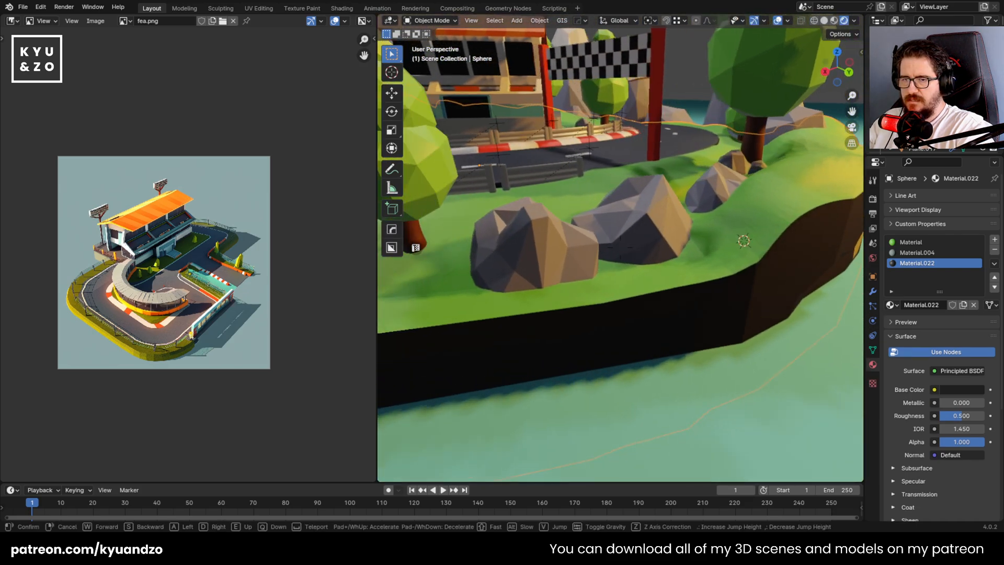
{"action": "key", "text": "s"}
{"action": "key", "text": "s"}
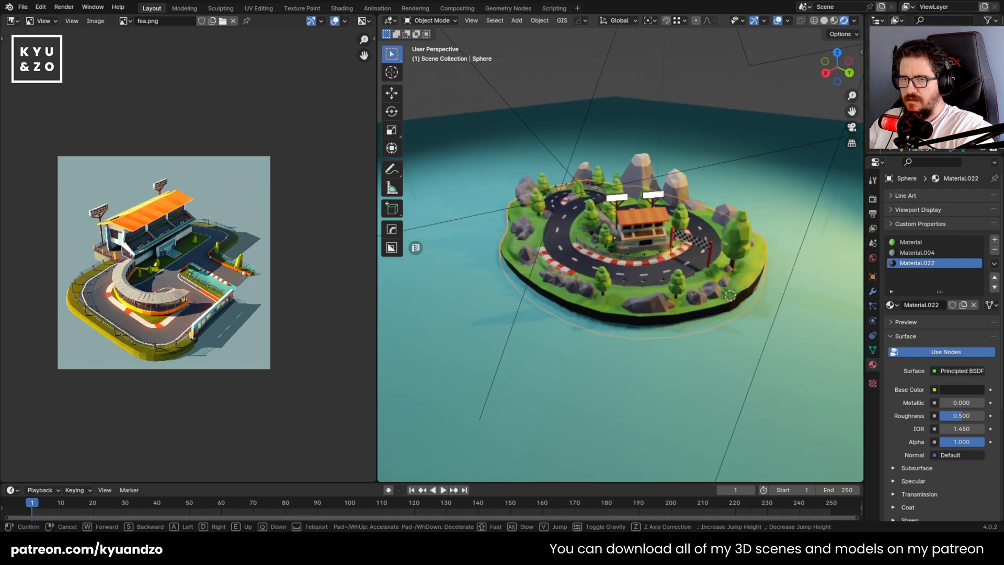
{"action": "key", "text": "a"}
{"action": "left_click", "coordinate": [641, 271]}
{"action": "key", "text": "ctrl+s"}
Select the camera and examine the island's shore edge through the camera view
{"action": "scroll", "coordinate": [640, 272], "scroll_direction": "down", "scroll_amount": 8}
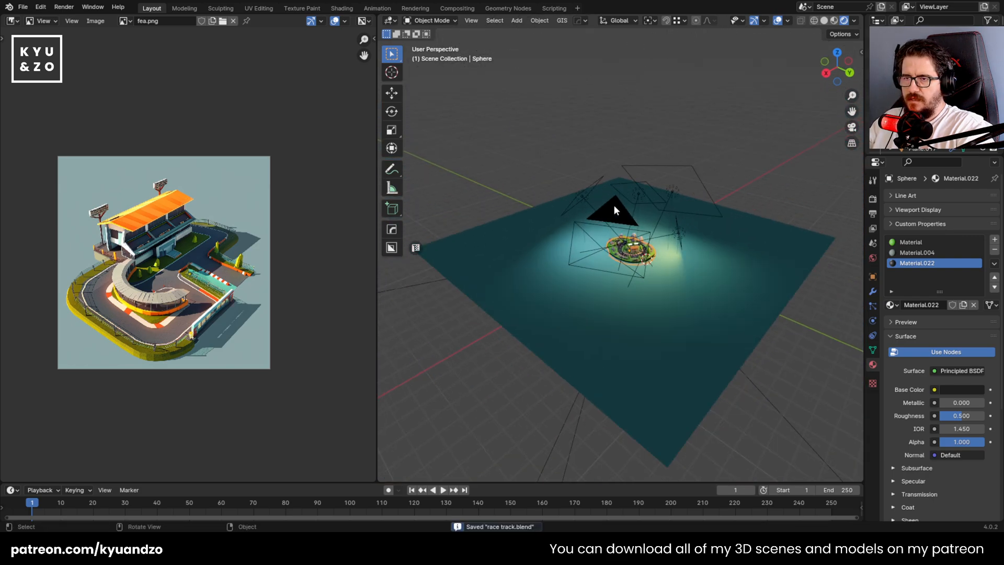
{"action": "left_click", "coordinate": [613, 206]}
{"action": "scroll", "coordinate": [582, 269], "scroll_direction": "up", "scroll_amount": 4}
{"action": "key", "text": "KP_0"}
{"action": "scroll", "coordinate": [579, 275], "scroll_direction": "up", "scroll_amount": 2}
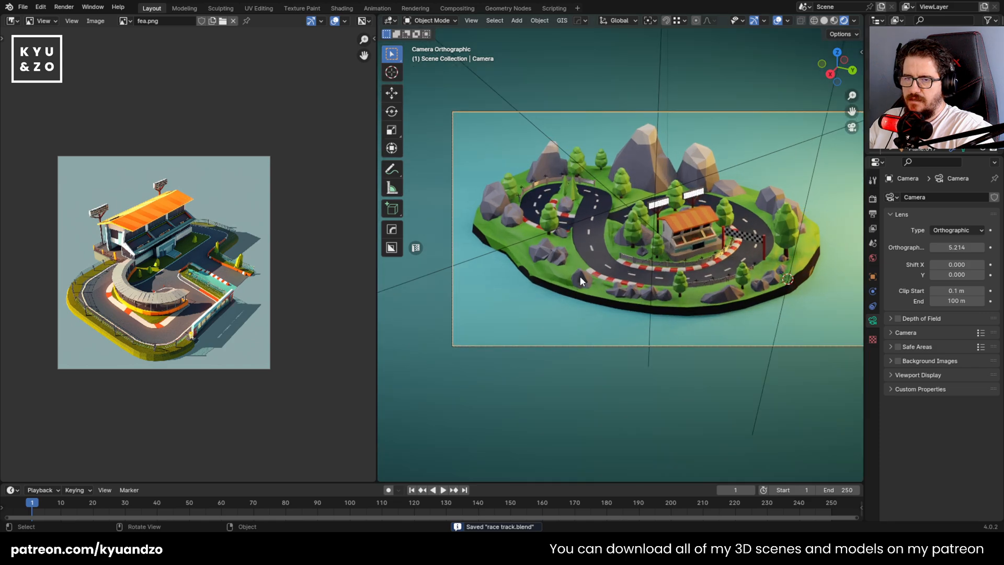
{"action": "scroll", "coordinate": [520, 224], "scroll_direction": "up", "scroll_amount": 2}
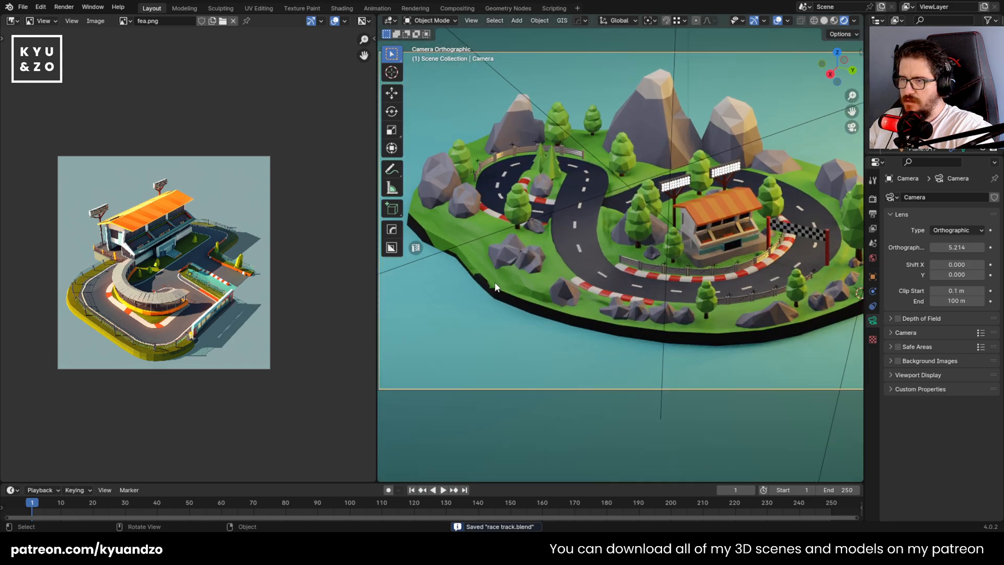
Open the island's mesh for editing at the ragged shore stretch below the rocks and switch to Circle Select
{"action": "key", "text": "shift+grave"}
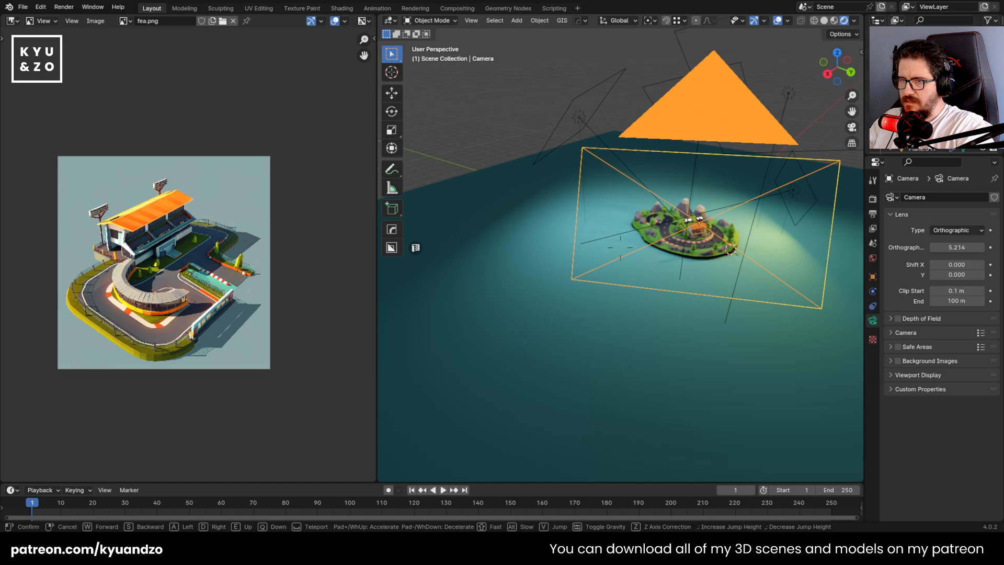
{"action": "key", "text": "w"}
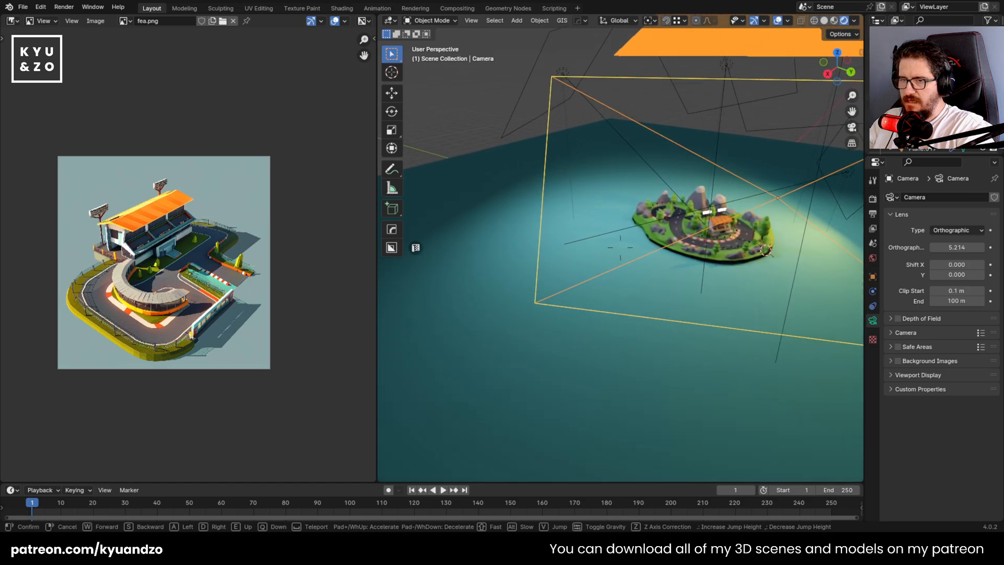
{"action": "left_click", "coordinate": [620, 248]}
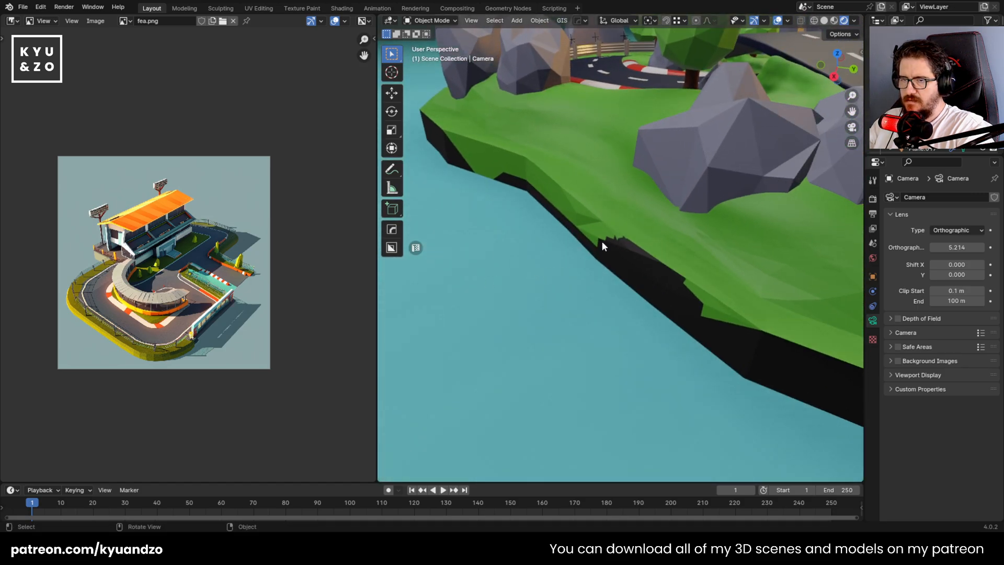
{"action": "left_click", "coordinate": [613, 253]}
{"action": "key", "text": "Tab"}
{"action": "middle_click_drag", "start_coordinate": [689, 332], "coordinate": [720, 331]}
{"action": "key", "text": "shift+grave"}
{"action": "key", "text": "w"}
{"action": "key", "text": "s"}
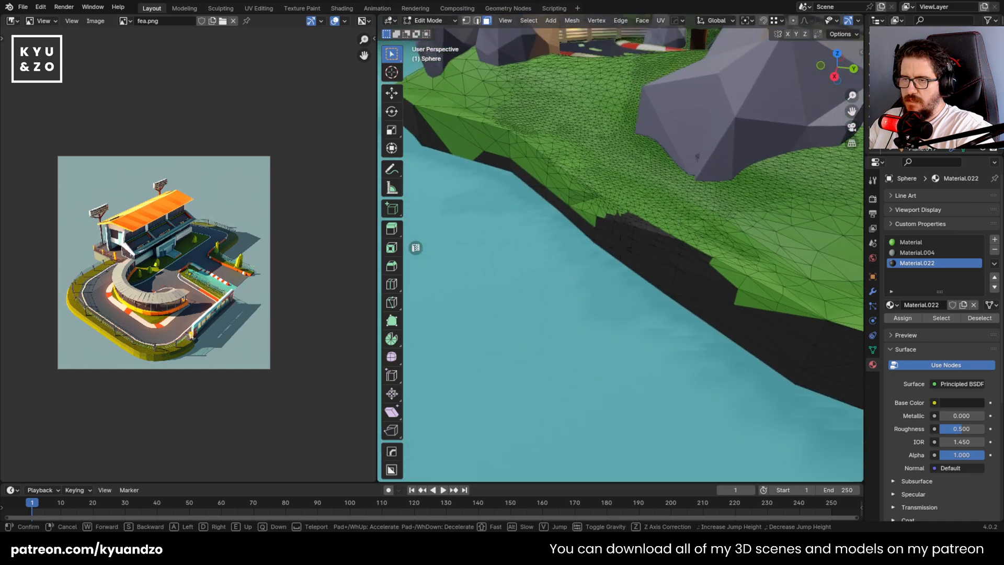
{"action": "key", "text": "w"}
{"action": "key", "text": "e"}
{"action": "left_click", "coordinate": [620, 247]}
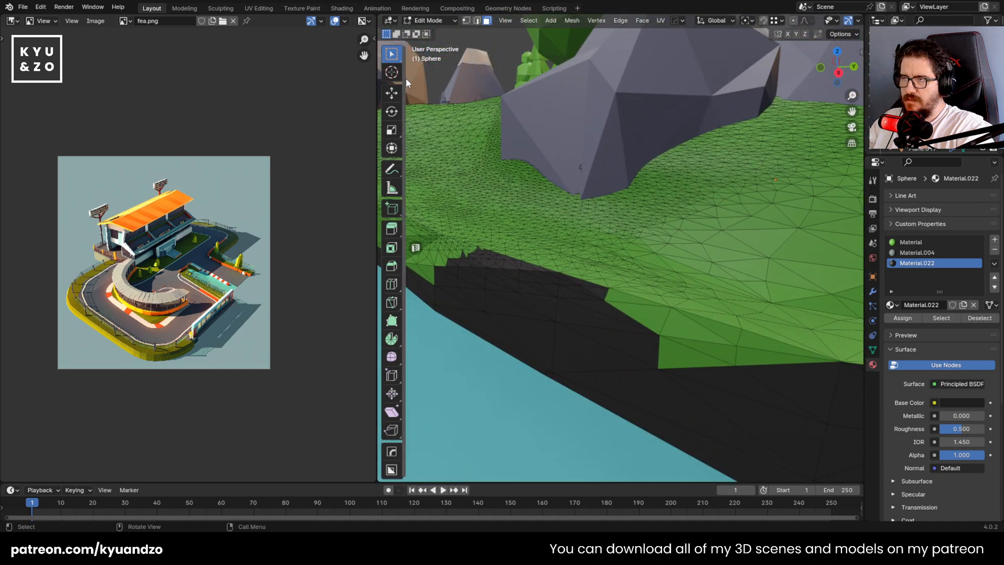
{"action": "mouse_move", "coordinate": [393, 57]}
{"action": "left_mouse_down"}
{"action": "mouse_move", "coordinate": [434, 83]}
{"action": "mouse_move", "coordinate": [434, 98]}
{"action": "left_mouse_up"}
Circle-select the green cut faces on the shore wall where they reach down to the water
{"action": "mouse_move", "coordinate": [652, 354]}
{"action": "left_mouse_down"}
{"action": "mouse_move", "coordinate": [756, 377]}
{"action": "mouse_move", "coordinate": [685, 314]}
{"action": "left_mouse_up"}
{"action": "key", "text": "shift+grave"}
{"action": "key", "text": "s"}
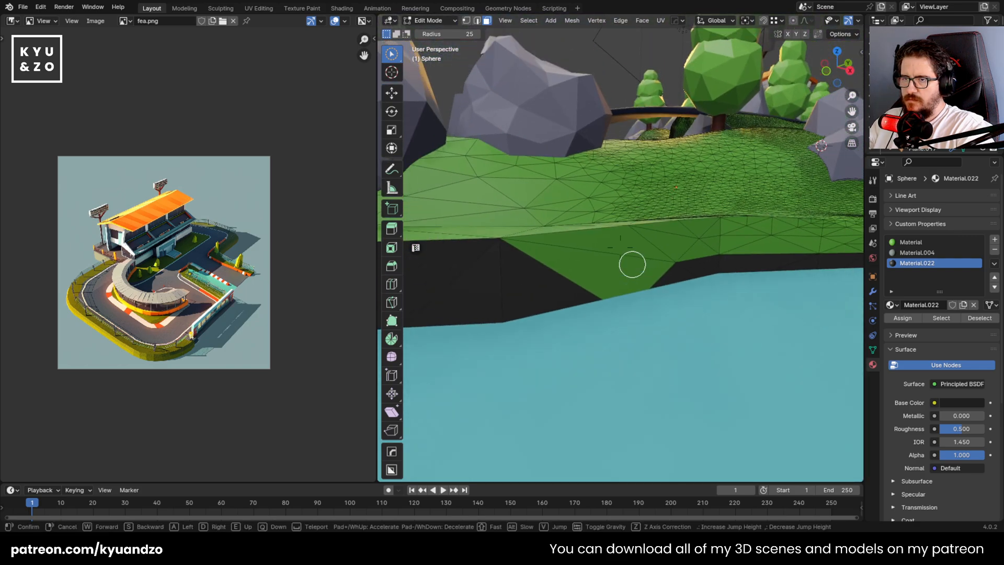
{"action": "left_click", "coordinate": [632, 264]}
{"action": "mouse_move", "coordinate": [526, 283]}
{"action": "left_mouse_down"}
{"action": "mouse_move", "coordinate": [780, 249]}
{"action": "mouse_move", "coordinate": [735, 231]}
{"action": "mouse_move", "coordinate": [652, 249]}
{"action": "left_mouse_up"}
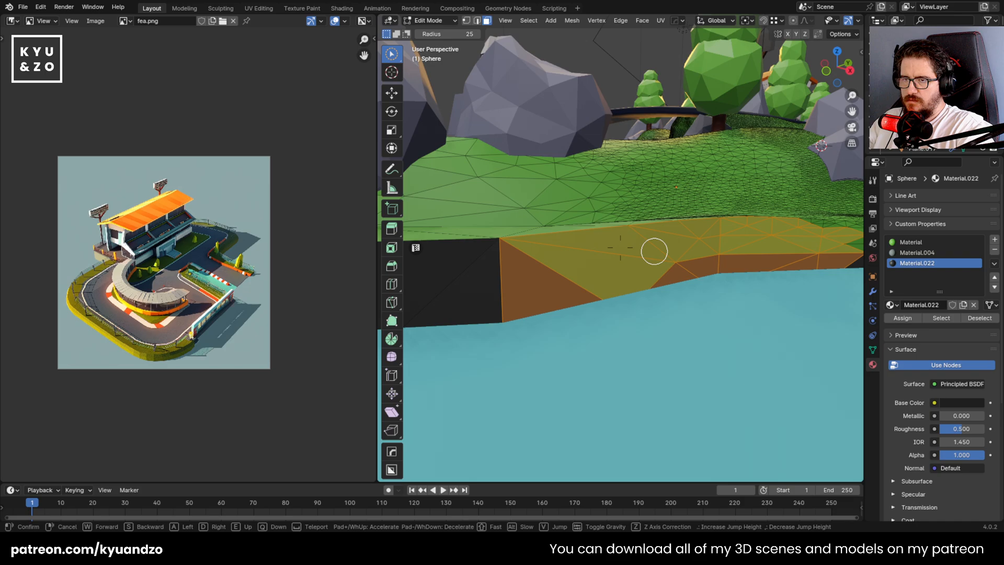
Extend the selection along the shore wall and assign Material.022, including to the narrow strip below the grass edge
{"action": "key", "text": "shift+grave"}
{"action": "key", "text": "e"}
{"action": "key", "text": "w"}
{"action": "left_click", "coordinate": [655, 251]}
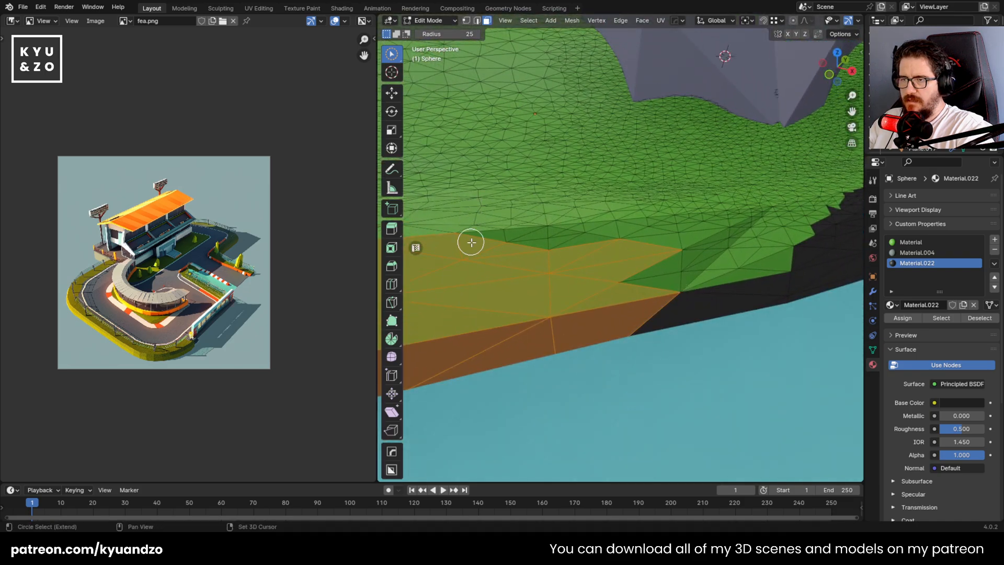
{"action": "mouse_move", "coordinate": [471, 242]}
{"action": "left_mouse_down"}
{"action": "mouse_move", "coordinate": [590, 246]}
{"action": "mouse_move", "coordinate": [648, 272]}
{"action": "mouse_move", "coordinate": [575, 242]}
{"action": "left_mouse_up"}
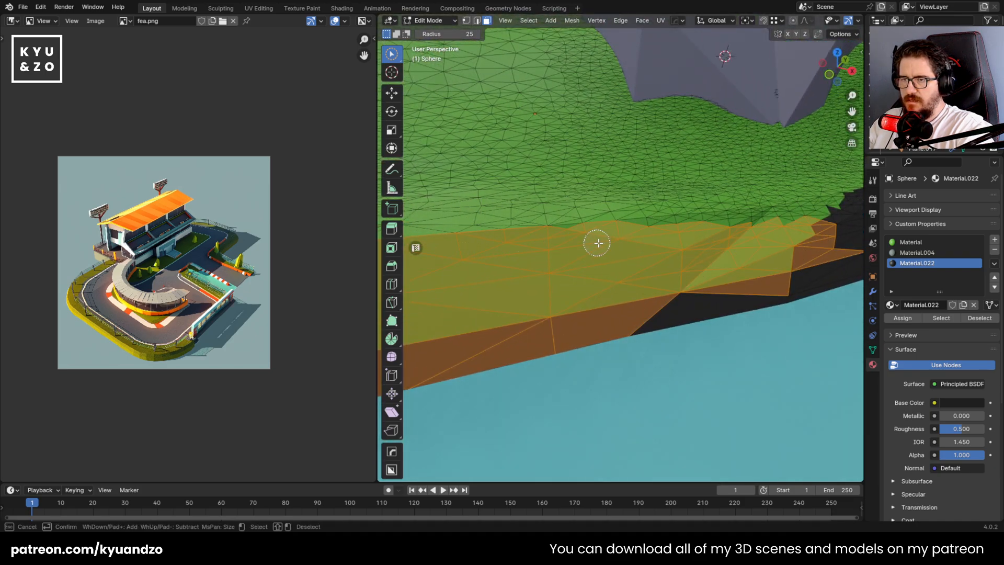
{"action": "mouse_move", "coordinate": [715, 233]}
{"action": "left_mouse_down"}
{"action": "mouse_move", "coordinate": [861, 225]}
{"action": "mouse_move", "coordinate": [825, 216]}
{"action": "left_mouse_up"}
{"action": "left_click", "coordinate": [903, 319]}
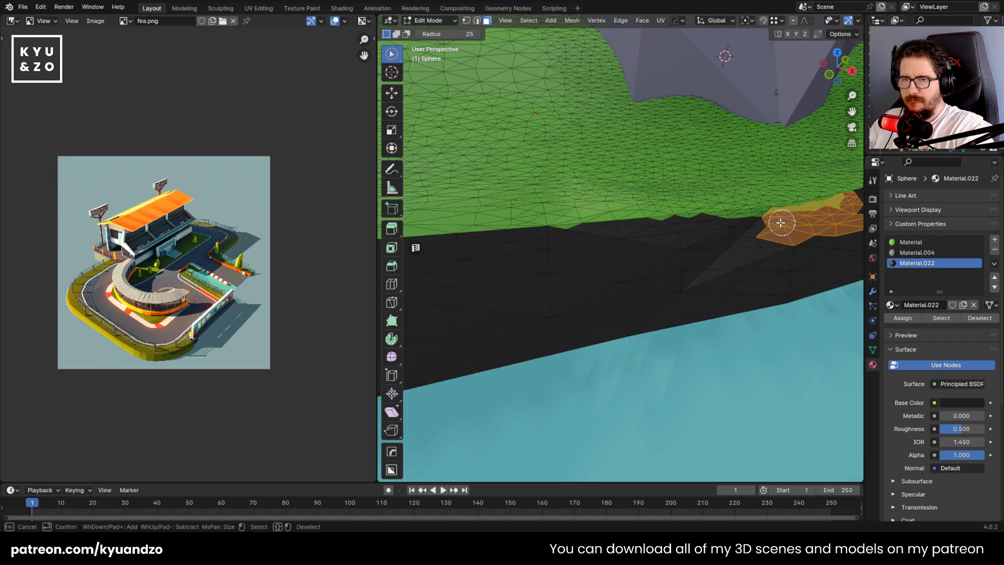
{"action": "left_click_drag", "start_coordinate": [743, 225], "coordinate": [711, 229]}
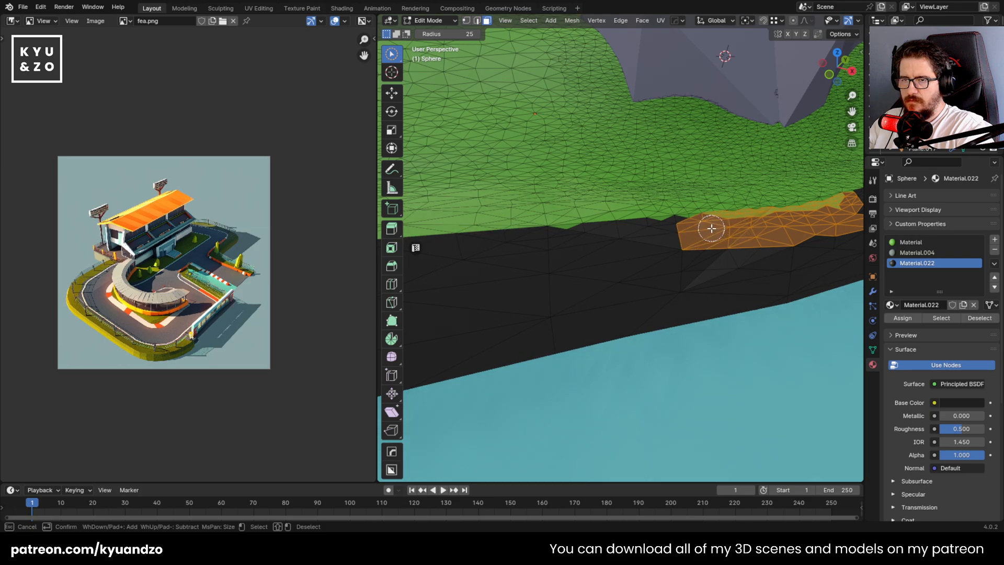
{"action": "left_click", "coordinate": [905, 318]}
Circle-select the leftover green faces along the wall's upper edge, give them Material.022 and return to Object Mode
{"action": "key", "text": "shift+grave"}
{"action": "key", "text": "w"}
{"action": "key", "text": "s"}
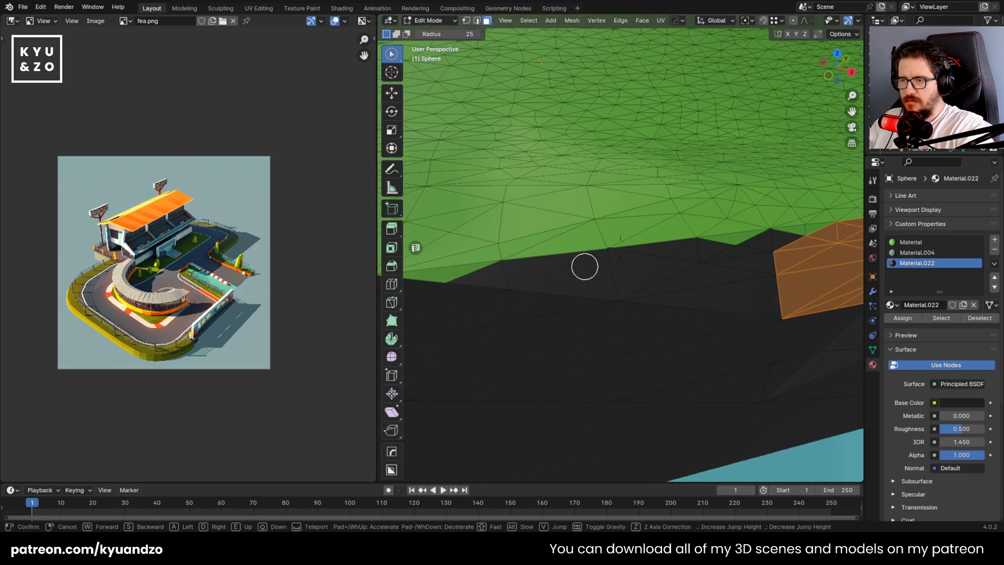
{"action": "left_click", "coordinate": [585, 266]}
{"action": "left_click", "coordinate": [457, 261]}
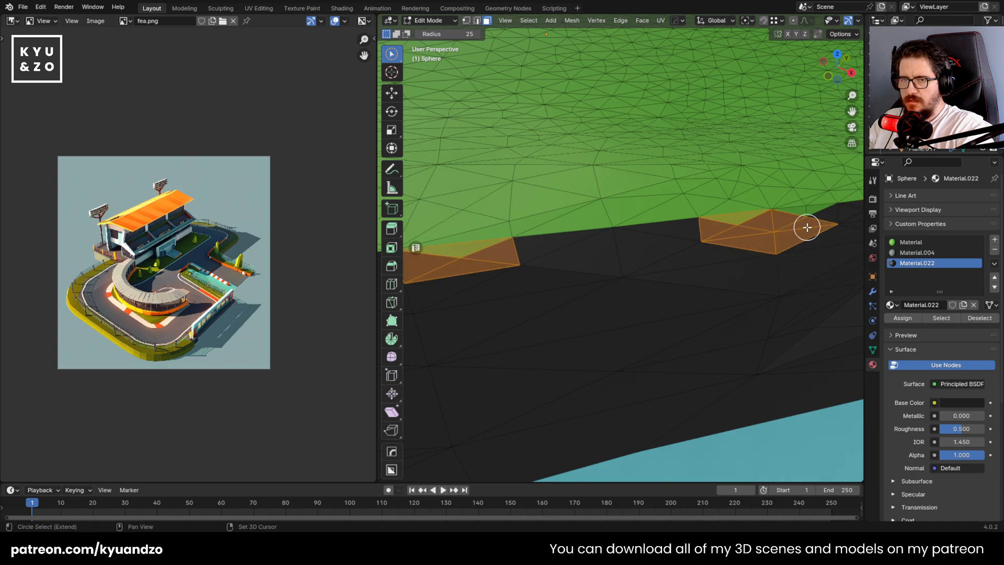
{"action": "key", "text": "shift+grave"}
{"action": "key", "text": "w"}
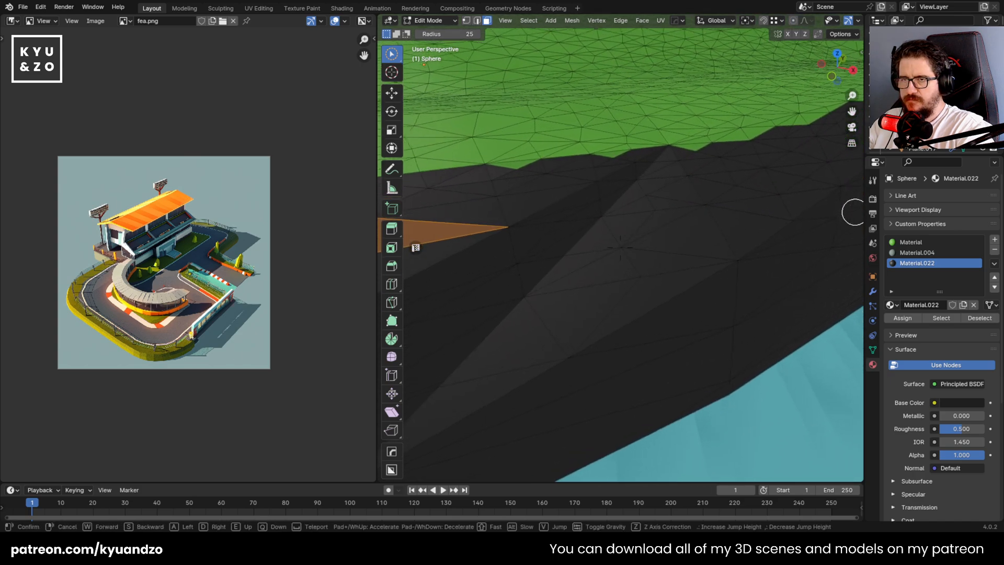
{"action": "key", "text": "s"}
{"action": "left_click", "coordinate": [540, 288]}
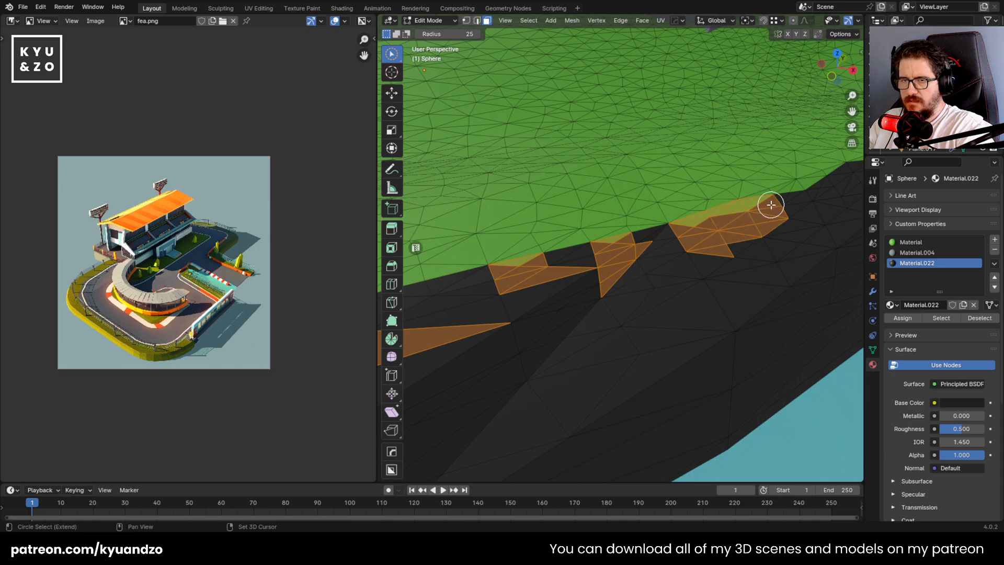
{"action": "middle_click_drag", "start_coordinate": [837, 181], "coordinate": [690, 269]}
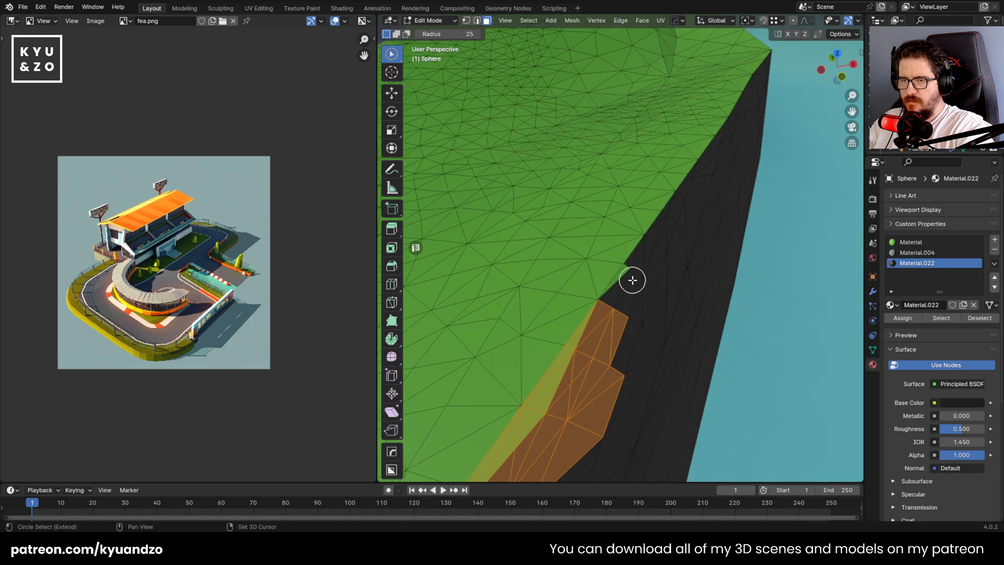
{"action": "left_click_drag", "start_coordinate": [632, 280], "coordinate": [651, 251]}
{"action": "key", "text": "Tab"}
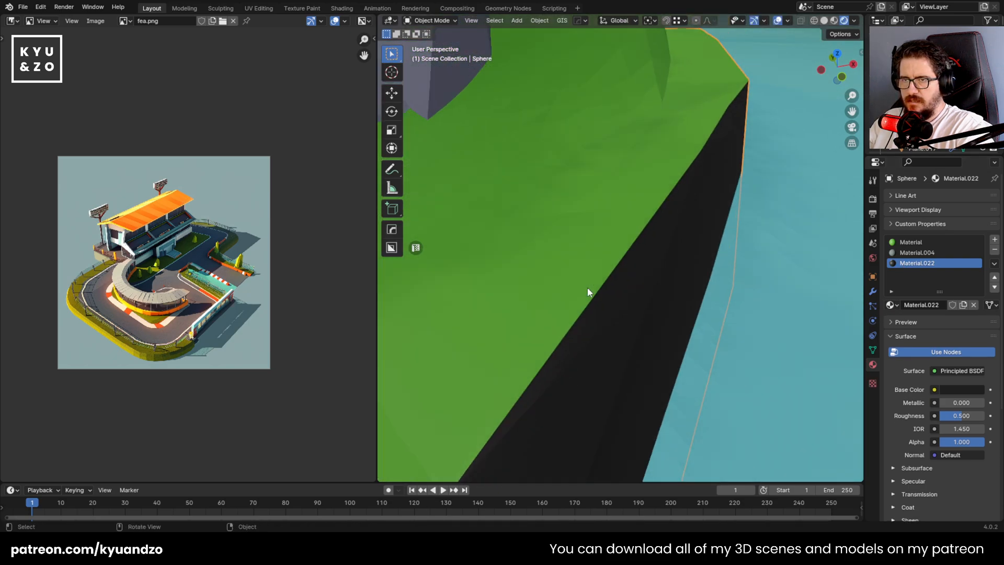
Select the camera and bring the whole island into the camera view
{"action": "key", "text": "shift+grave"}
{"action": "key", "text": "w"}
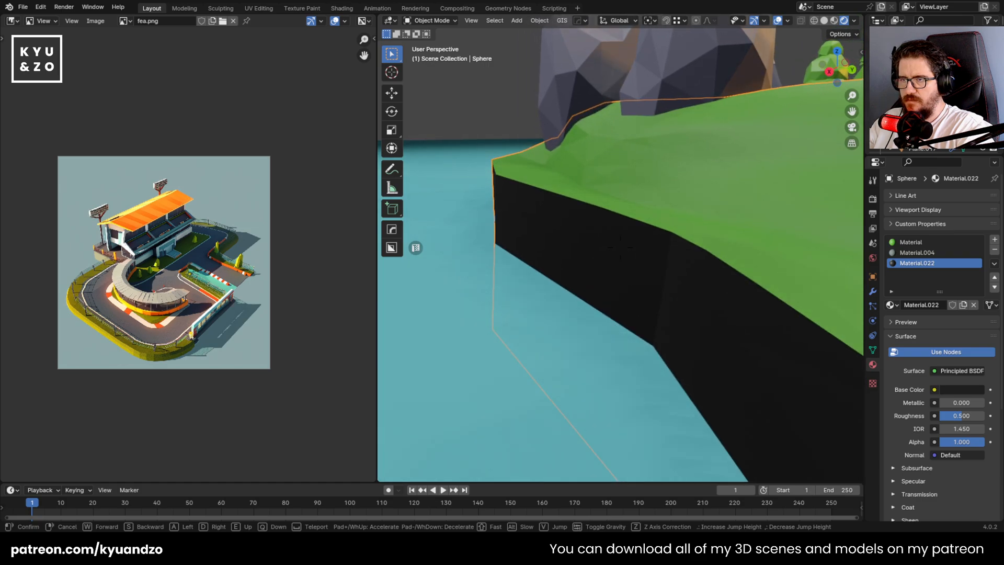
{"action": "left_click", "coordinate": [537, 192]}
{"action": "left_click", "coordinate": [565, 122]}
{"action": "key", "text": "KP_0"}
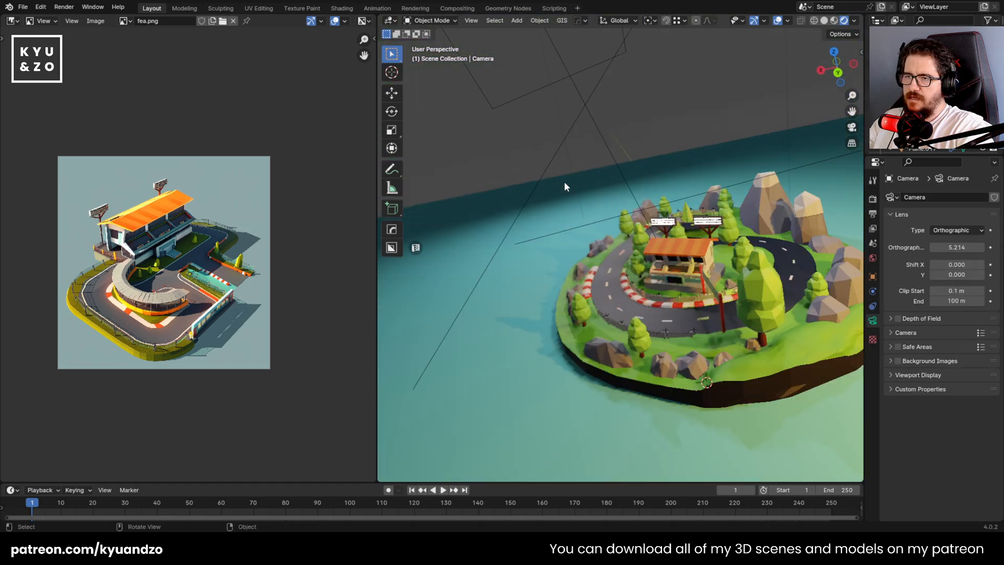
{"action": "scroll", "coordinate": [582, 276], "scroll_direction": "up", "scroll_amount": 3}
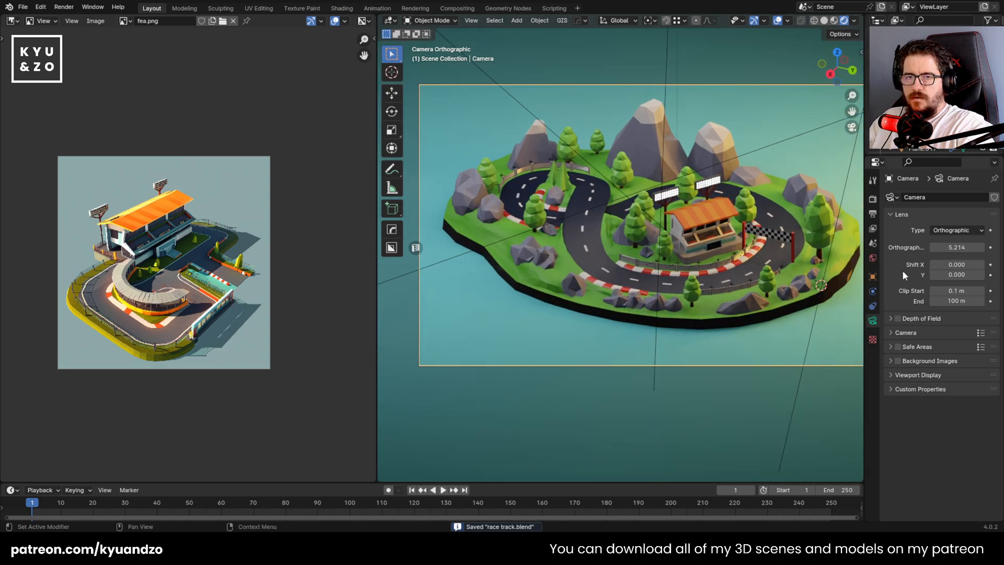
Open the render settings and check the rendered island through the camera
{"action": "left_click", "coordinate": [872, 199]}
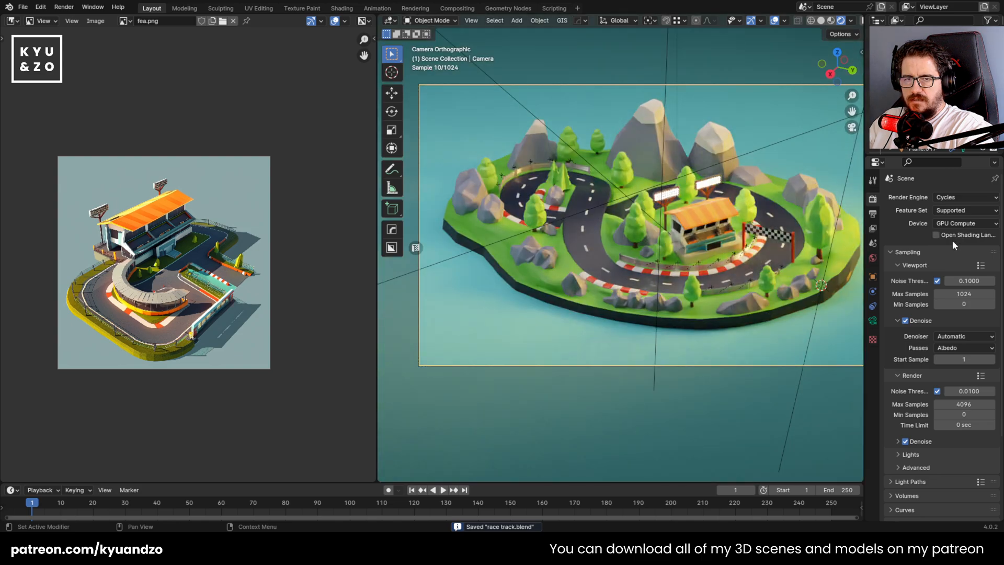
{"action": "scroll", "coordinate": [619, 225], "scroll_direction": "down", "scroll_amount": 3}
{"action": "scroll", "coordinate": [490, 245], "scroll_direction": "up", "scroll_amount": 2}
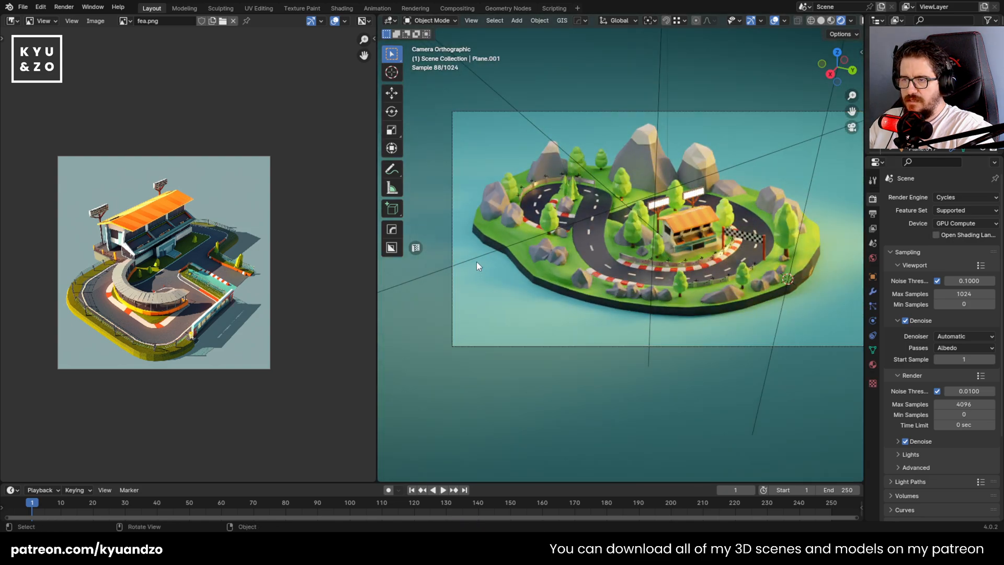
Switch the displayed reference image to fe.png
{"action": "left_click", "coordinate": [127, 24]}
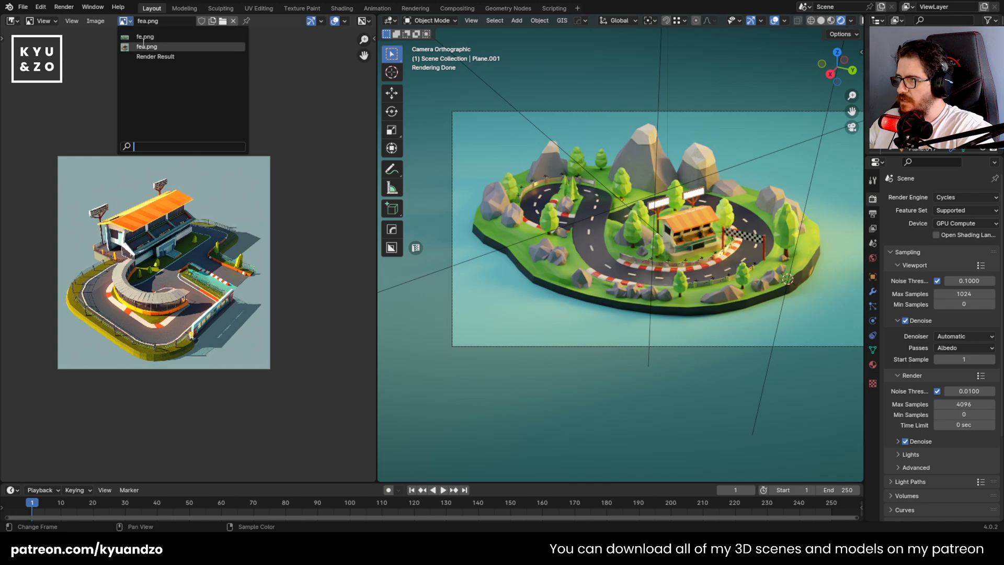
{"action": "left_click", "coordinate": [148, 45]}
{"action": "left_click", "coordinate": [560, 314]}
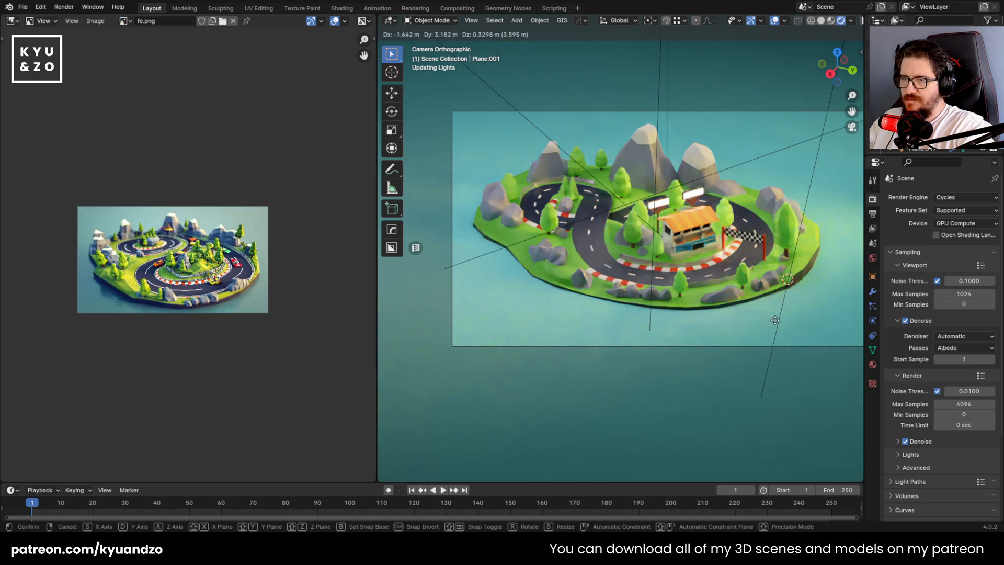
Lighten the ground plane's Material.001 base colour to a pale blue with a saturation of about 0.37
{"action": "left_click", "coordinate": [873, 365]}
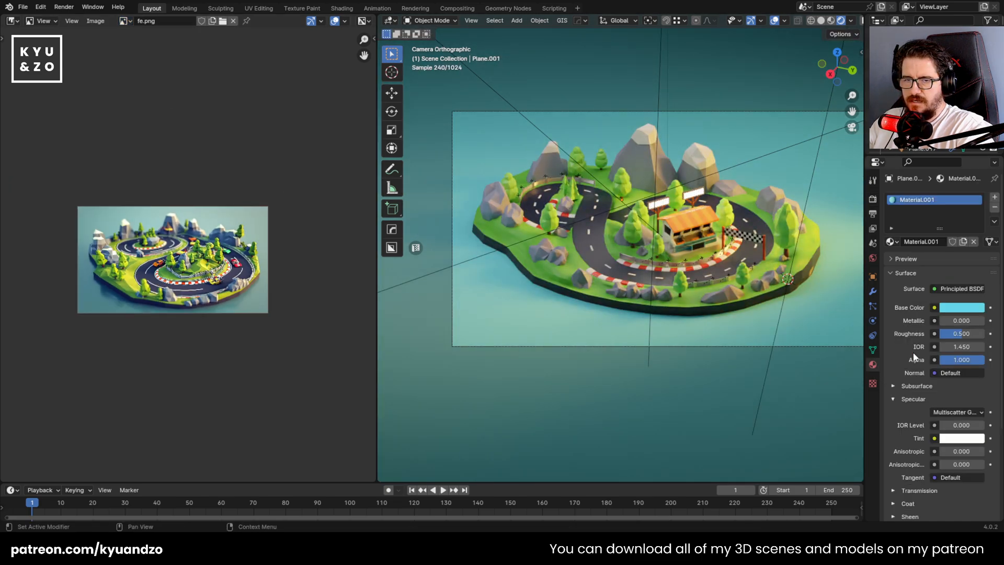
{"action": "left_click", "coordinate": [963, 312]}
{"action": "left_click_drag", "start_coordinate": [975, 171], "coordinate": [976, 150]}
{"action": "left_click_drag", "start_coordinate": [945, 273], "coordinate": [877, 272]}
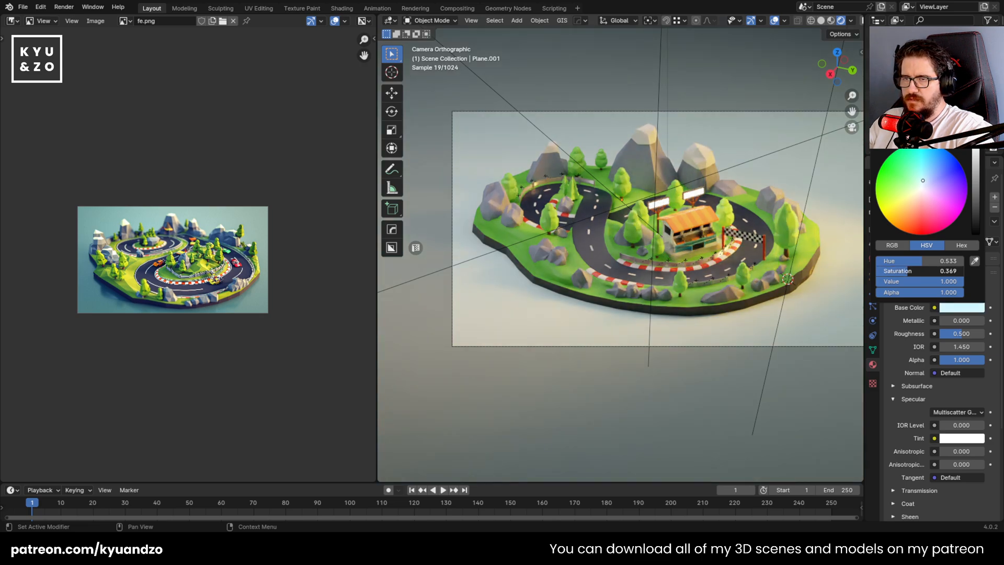
{"action": "mouse_move", "coordinate": [909, 271]}
{"action": "left_mouse_down"}
{"action": "mouse_move", "coordinate": [935, 271]}
{"action": "mouse_move", "coordinate": [910, 271]}
{"action": "left_mouse_up"}
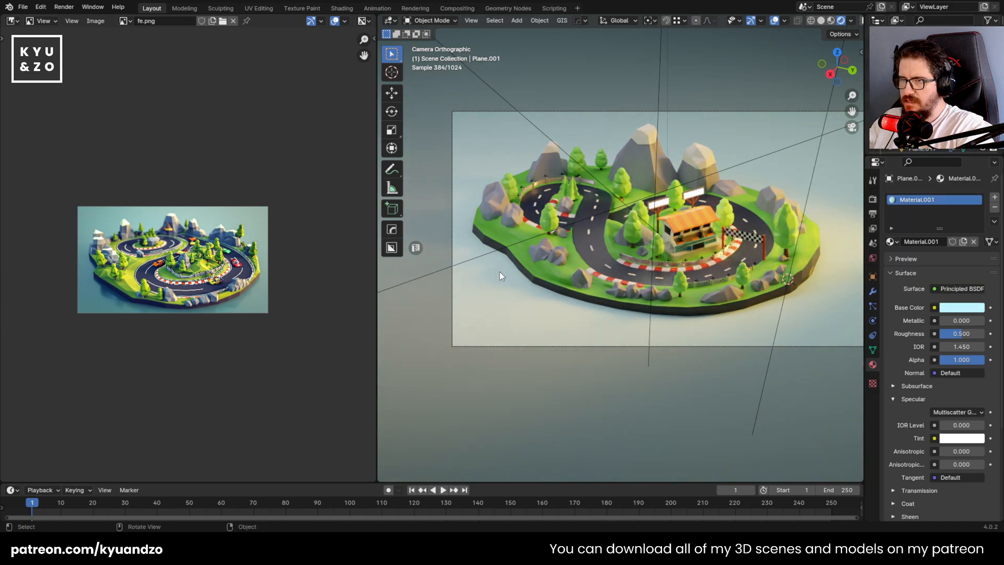
Delete two of the lights around the island, including the area light directly above it
{"action": "left_click", "coordinate": [544, 132]}
{"action": "scroll", "coordinate": [548, 155], "scroll_direction": "down", "scroll_amount": 4}
{"action": "key", "text": "Delete"}
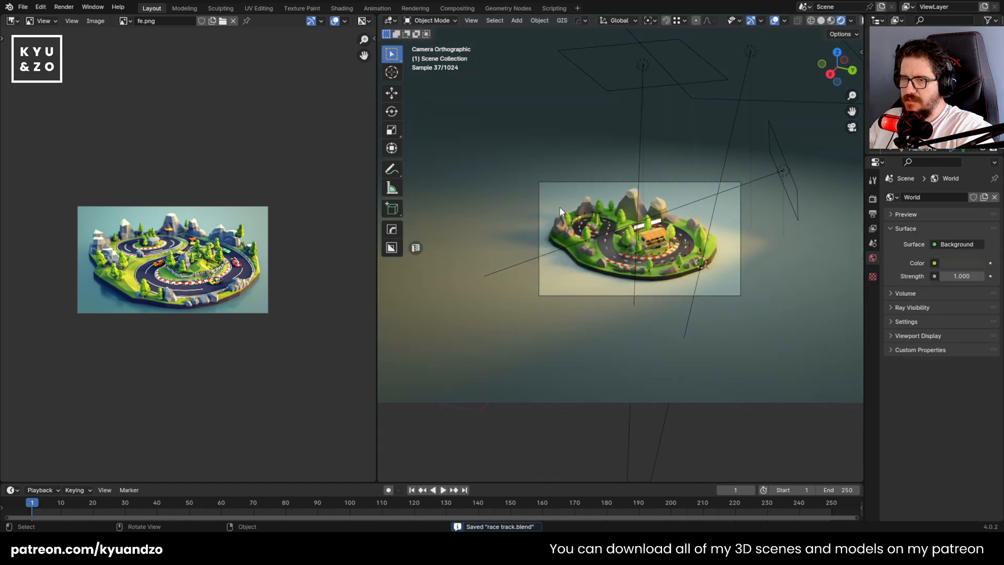
{"action": "scroll", "coordinate": [560, 208], "scroll_direction": "up", "scroll_amount": 3}
{"action": "scroll", "coordinate": [560, 208], "scroll_direction": "down", "scroll_amount": 3}
{"action": "scroll", "coordinate": [565, 202], "scroll_direction": "up", "scroll_amount": 2}
{"action": "middle_click_drag", "start_coordinate": [621, 123], "coordinate": [573, 221], "text": "shift"}
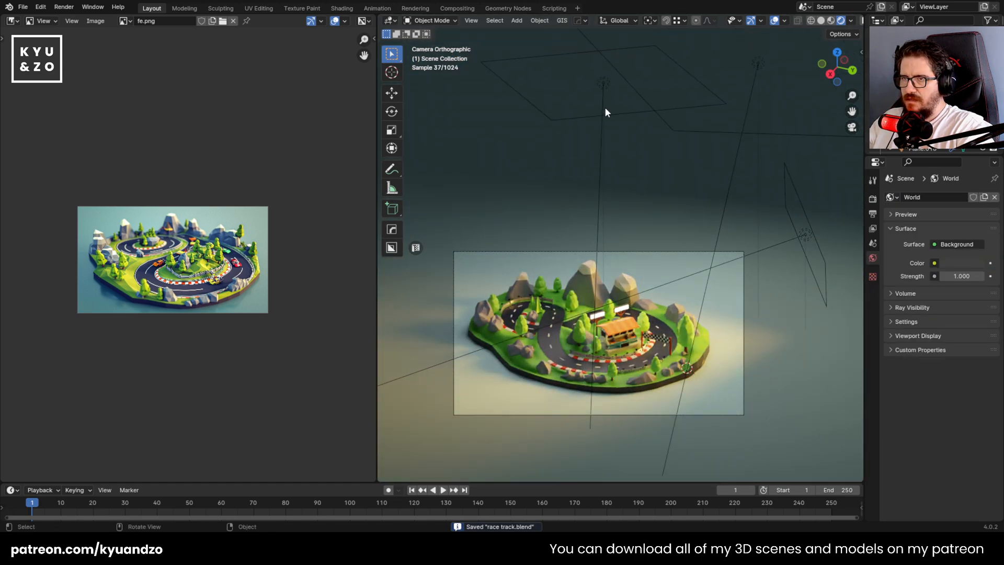
{"action": "left_click", "coordinate": [606, 109]}
{"action": "left_click", "coordinate": [601, 84]}
{"action": "key", "text": "Delete"}
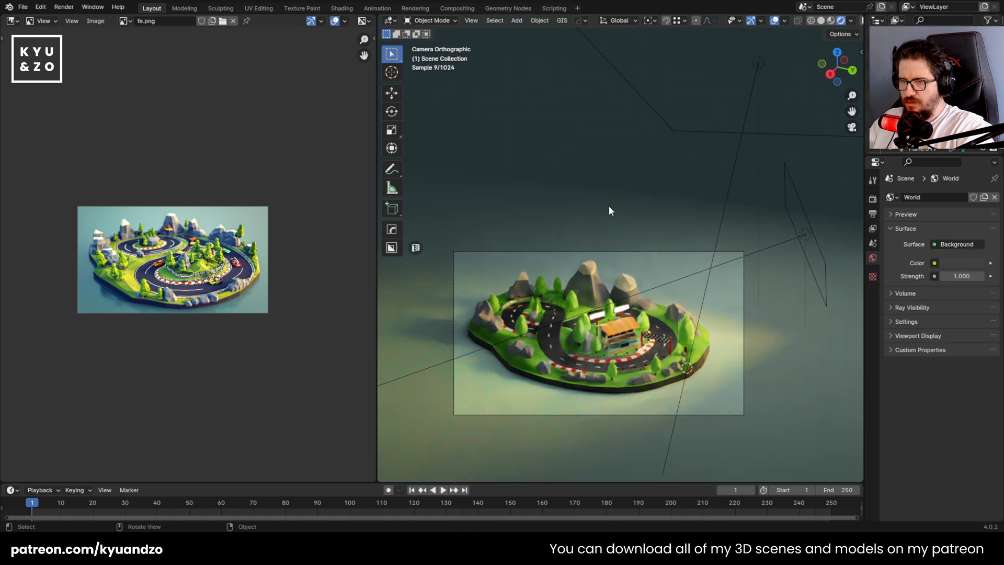
Set the orange area light's power to 205.7 W and scale the light up by about 2.05
{"action": "middle_click_drag", "start_coordinate": [545, 229], "coordinate": [529, 197], "text": "shift"}
{"action": "left_click", "coordinate": [764, 176]}
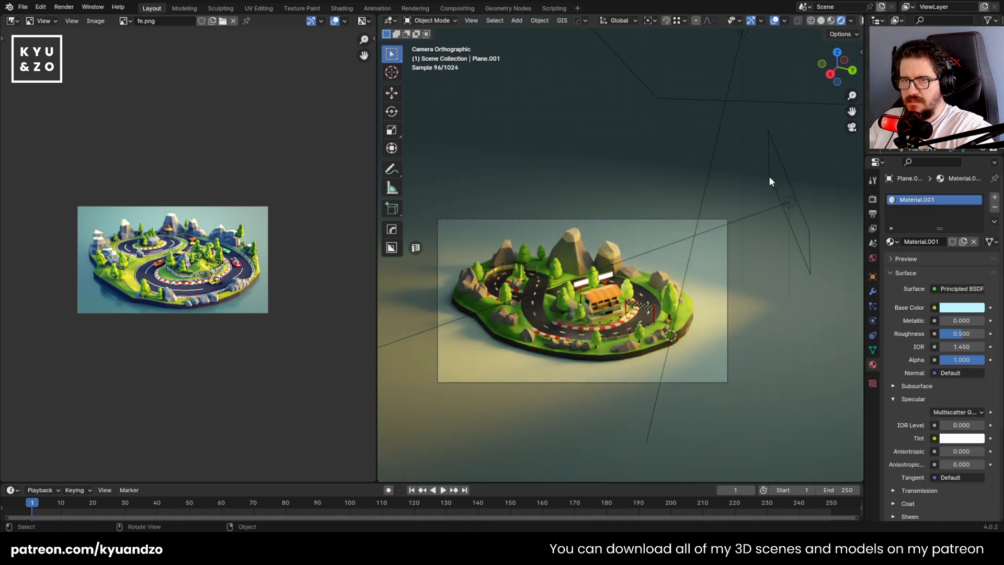
{"action": "left_click", "coordinate": [770, 177]}
{"action": "key", "text": "g"}
{"action": "left_click", "coordinate": [847, 259]}
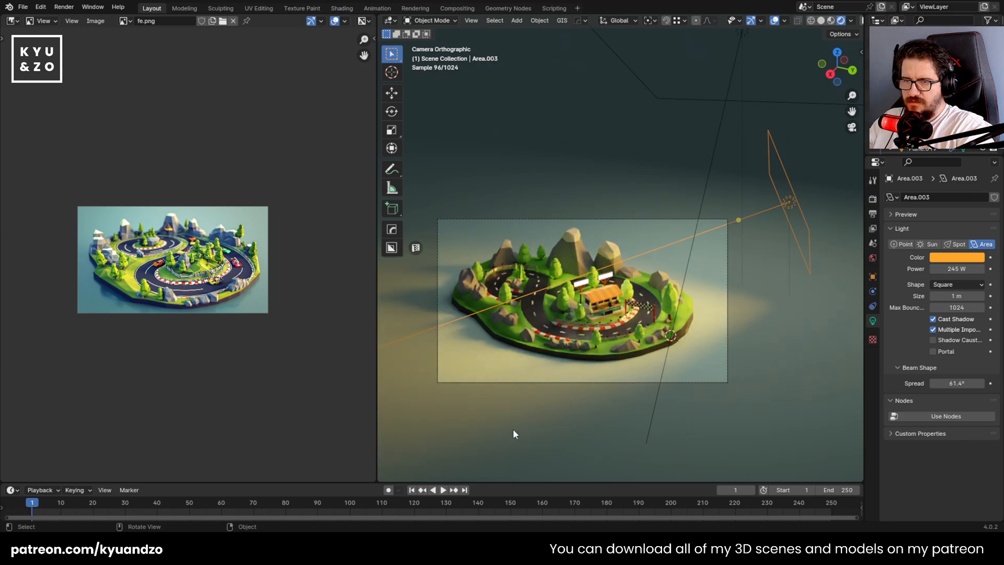
{"action": "mouse_move", "coordinate": [957, 269]}
{"action": "left_mouse_down"}
{"action": "mouse_move", "coordinate": [971, 268]}
{"action": "mouse_move", "coordinate": [947, 269]}
{"action": "mouse_move", "coordinate": [973, 268]}
{"action": "left_mouse_up"}
{"action": "key", "text": "s"}
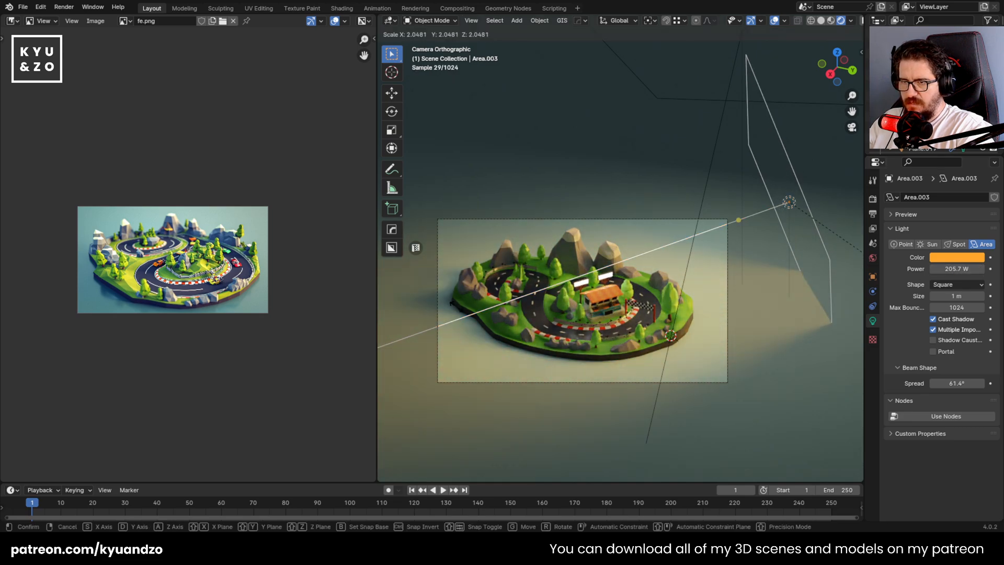
{"action": "left_click", "coordinate": [451, 302]}
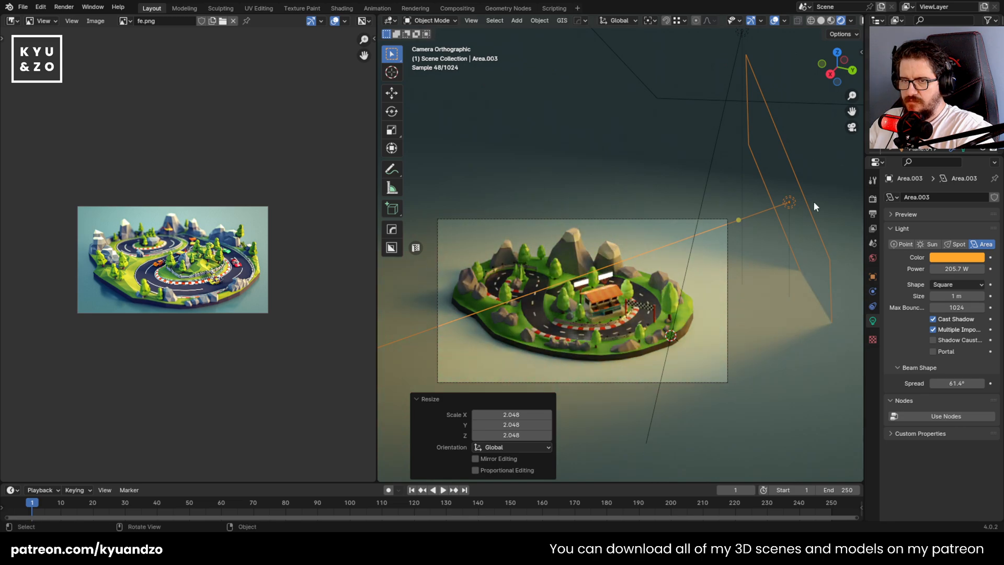
{"action": "key", "text": "r"}
{"action": "key", "text": "x"}
{"action": "right_click", "coordinate": [808, 220]}
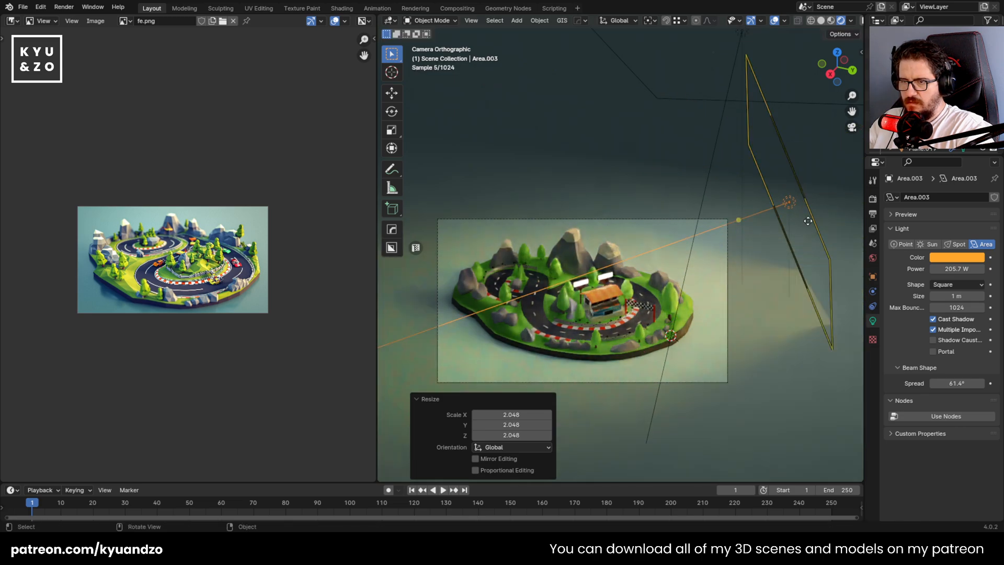
Rotate the orange area light about 53.2° around the global X axis
{"action": "key", "text": "r"}
{"action": "key", "text": "x"}
{"action": "key", "text": "x"}
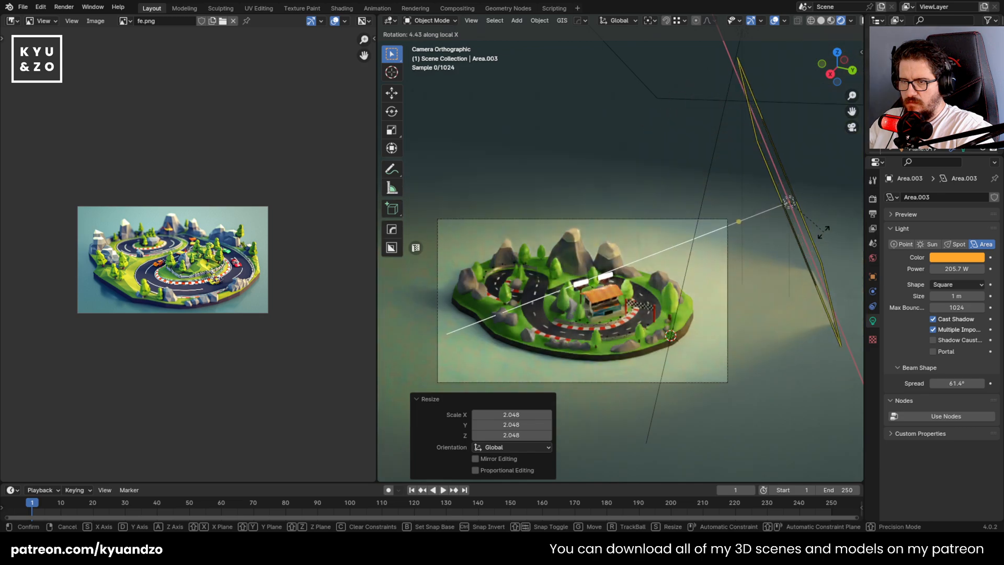
{"action": "key", "text": "x"}
{"action": "key", "text": "x"}
{"action": "left_click", "coordinate": [806, 199]}
Move the orange light about -0.27 m in X, -1.19 m in Y and 1.39 m in Z, and tilt it with trackball rotation
{"action": "key", "text": "g"}
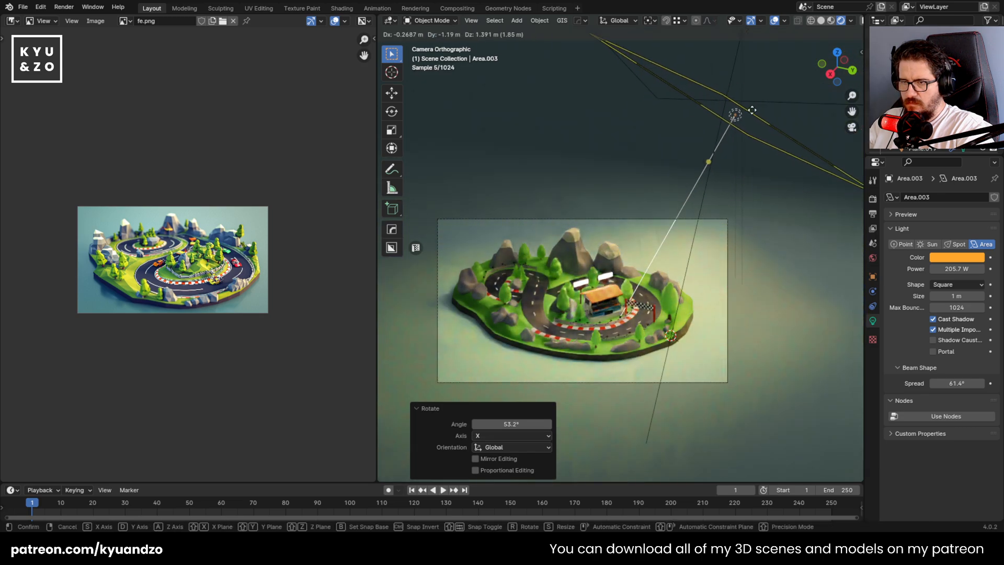
{"action": "left_click", "coordinate": [752, 110]}
{"action": "key", "text": "r"}
{"action": "key", "text": "r"}
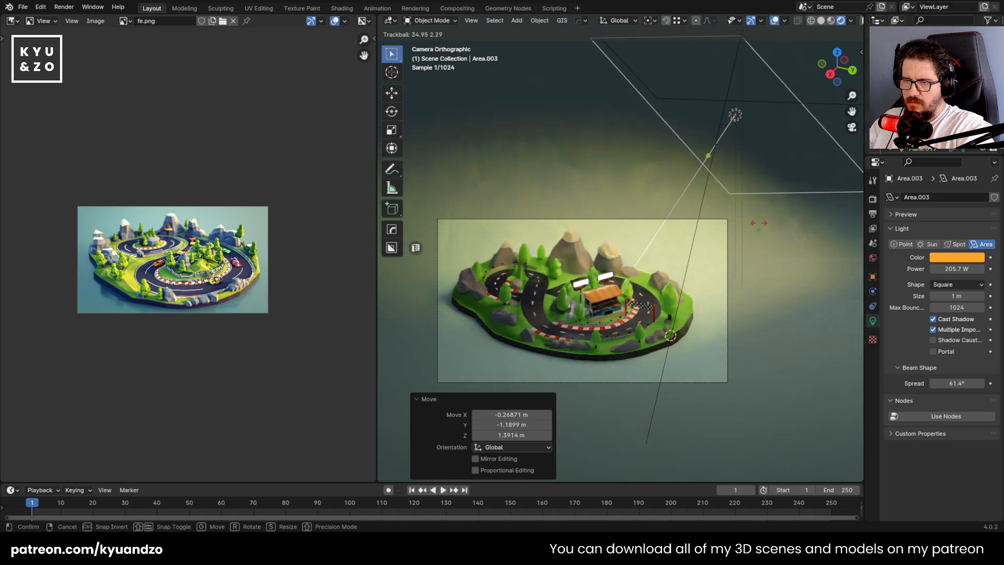
{"action": "left_click", "coordinate": [768, 223]}
Shift the orange light about 0.17 m along Y, lower it along Z and rotate it about 21.2° in the view
{"action": "key", "text": "g"}
{"action": "key", "text": "d"}
{"action": "key", "text": "z"}
{"action": "left_click", "coordinate": [771, 258]}
{"action": "key", "text": "r"}
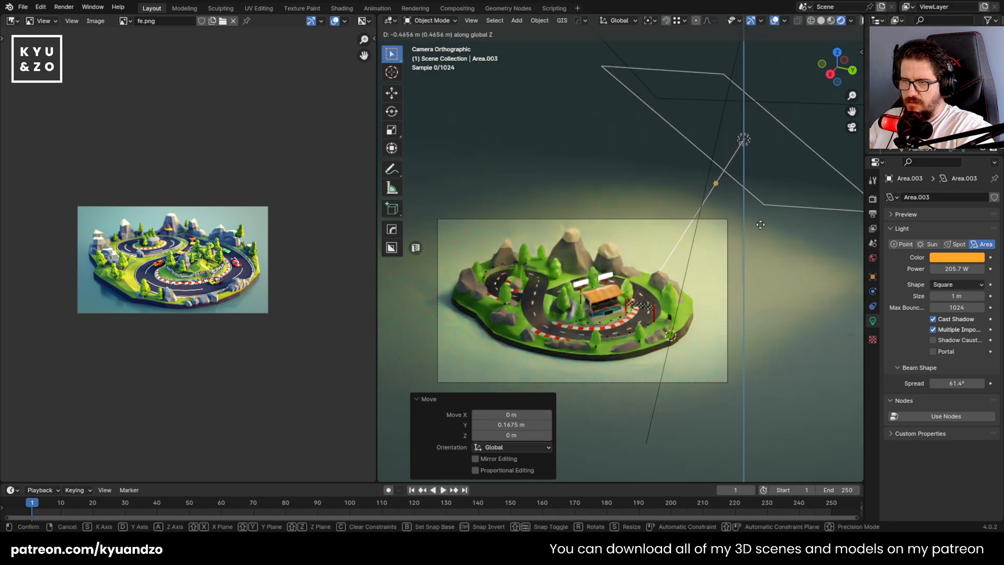
{"action": "left_click", "coordinate": [769, 286]}
Move the orange light about 0.85 m in Y and -0.62 m in Z and set its power to 289.5 W
{"action": "key", "text": "g"}
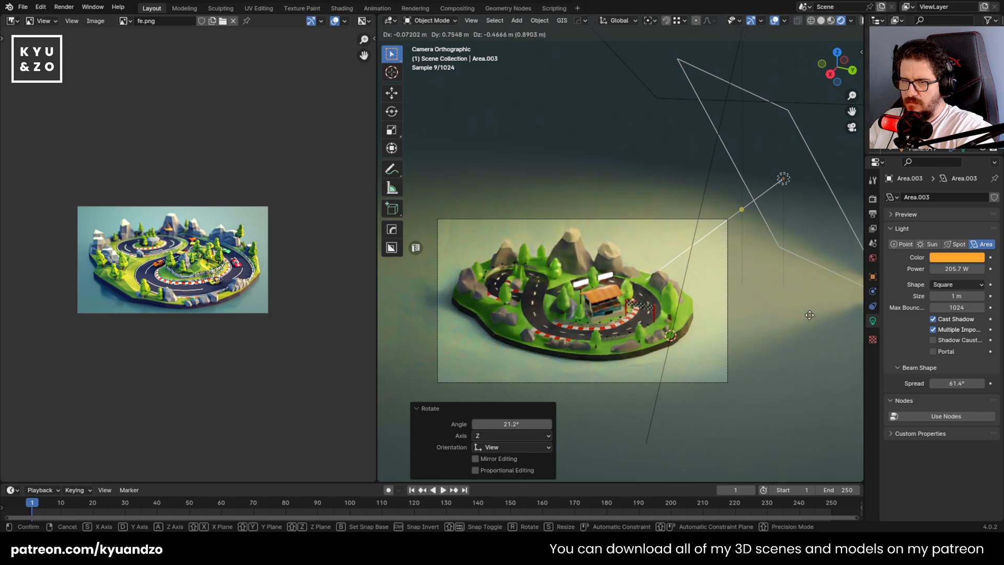
{"action": "left_click", "coordinate": [814, 325]}
{"action": "mouse_move", "coordinate": [957, 269]}
{"action": "left_mouse_down"}
{"action": "mouse_move", "coordinate": [976, 269]}
{"action": "mouse_move", "coordinate": [941, 268]}
{"action": "left_mouse_up"}
{"action": "scroll", "coordinate": [566, 270], "scroll_direction": "up", "scroll_amount": 3}
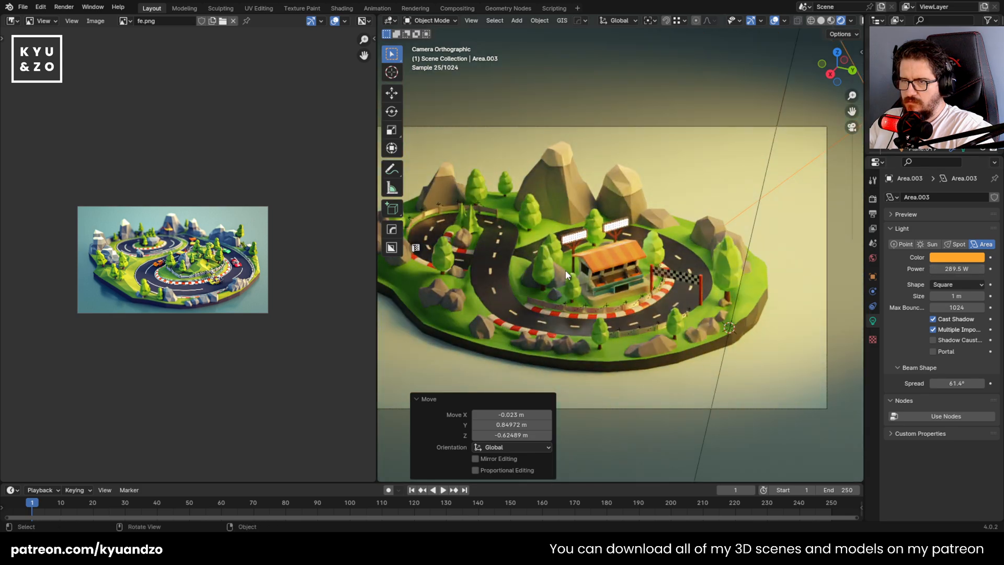
{"action": "scroll", "coordinate": [563, 267], "scroll_direction": "down", "scroll_amount": 3}
Duplicate the orange area light about -6.32 m along Y and rotate the copy about -2.44° around Z
{"action": "key", "text": "shift+d"}
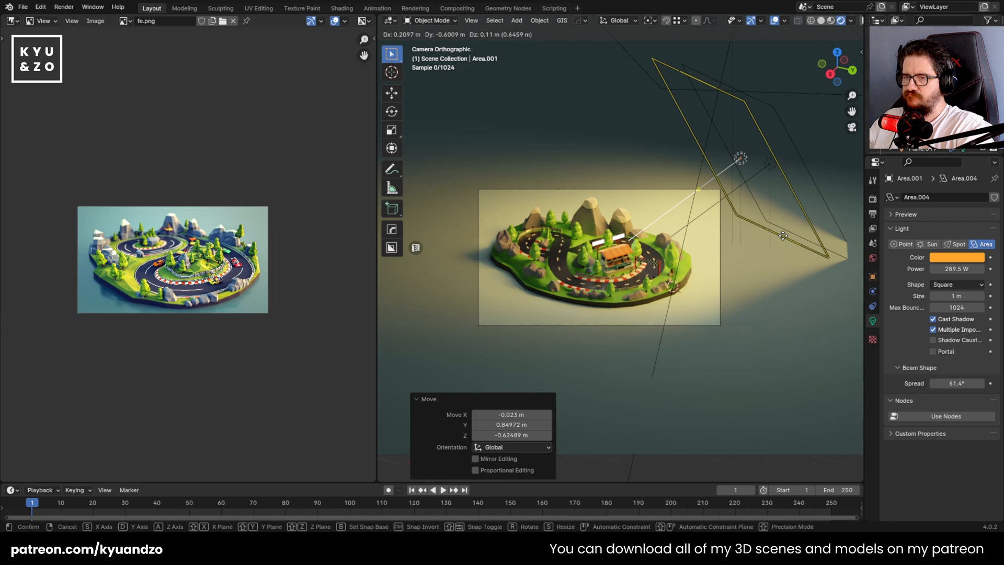
{"action": "key", "text": "d"}
{"action": "left_click", "coordinate": [583, 252]}
{"action": "key", "text": "r"}
{"action": "key", "text": "a"}
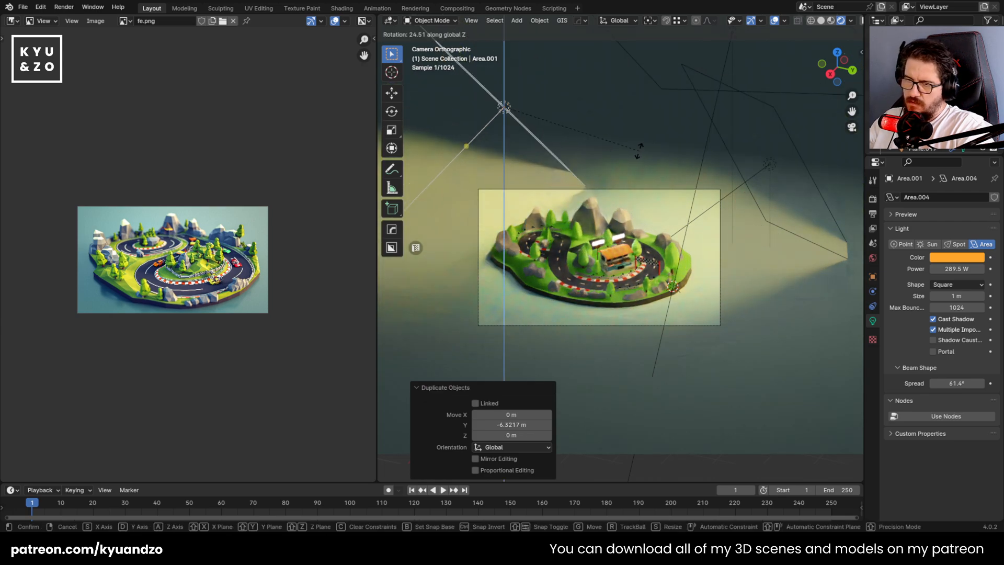
{"action": "left_click", "coordinate": [554, 157]}
Aim the duplicated light down at the island with a trackball rotation of about 42.4° and -14.9°
{"action": "key", "text": "r"}
{"action": "key", "text": "y"}
{"action": "key", "text": "y"}
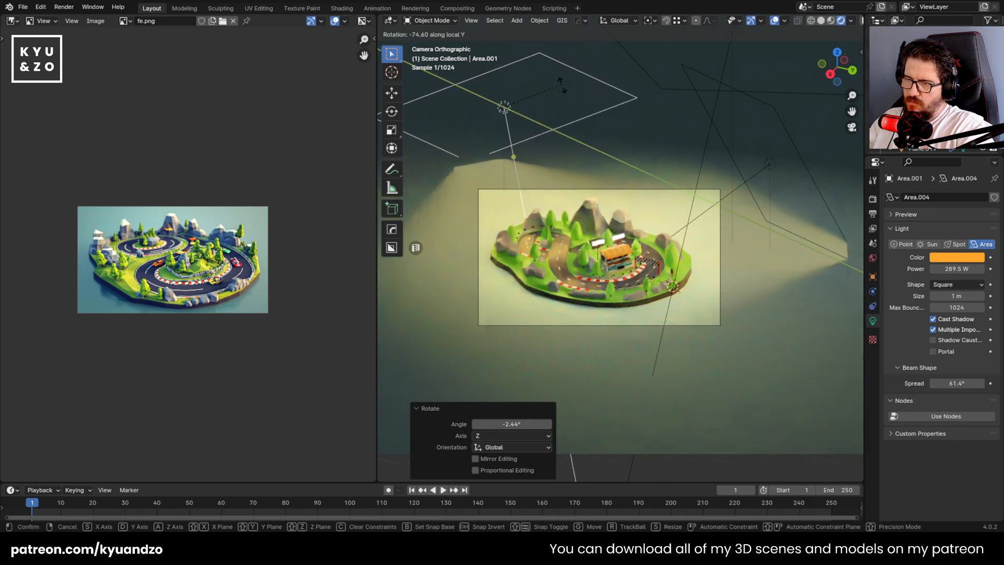
{"action": "left_click", "coordinate": [619, 171]}
Raise the duplicated light about 2.38 m along Z and move it about 1.76 m along X
{"action": "key", "text": "g"}
{"action": "key", "text": "z"}
{"action": "left_click", "coordinate": [531, 122]}
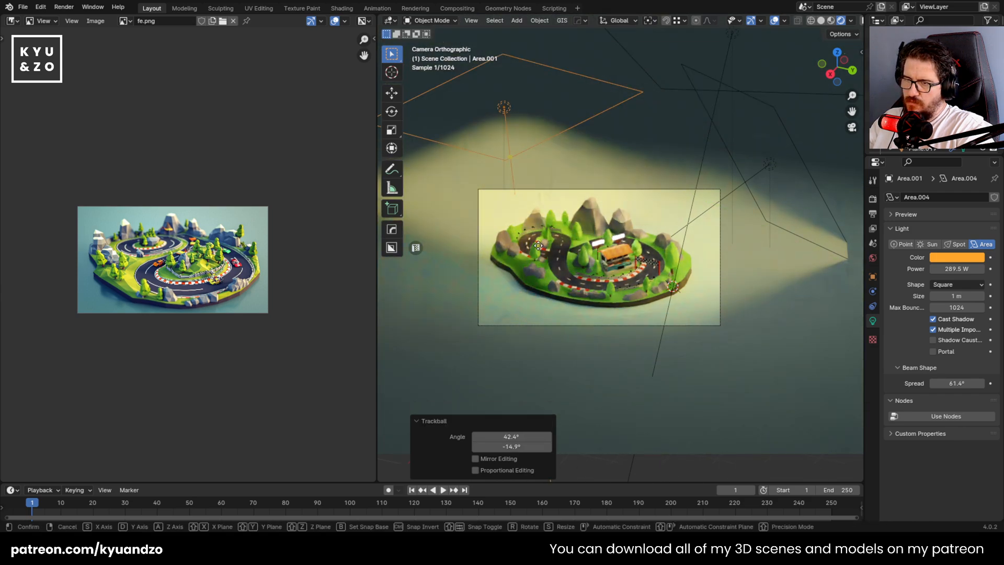
{"action": "key", "text": "g"}
{"action": "key", "text": "x"}
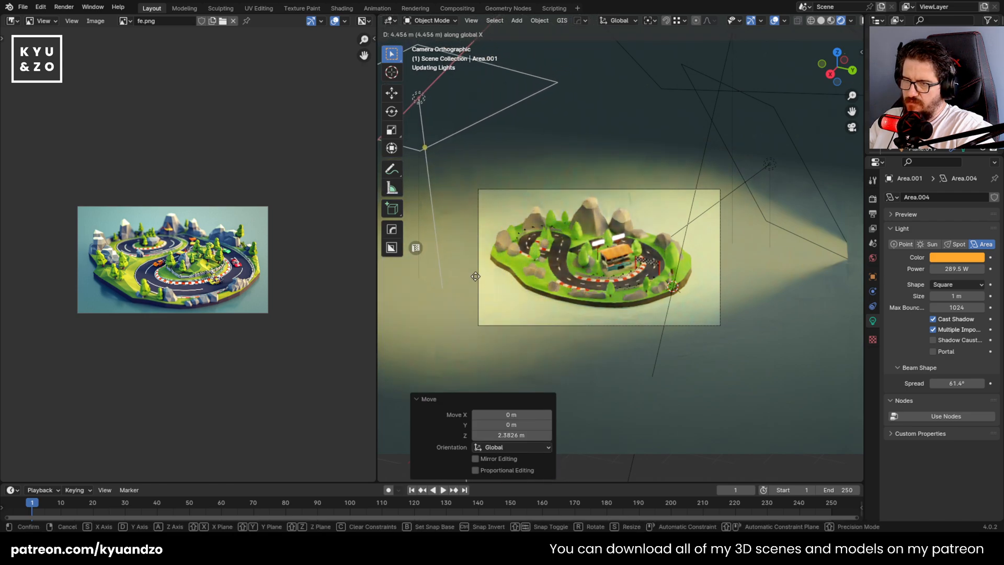
{"action": "key", "text": "Return"}
Scale the duplicated light up by about 1.43
{"action": "key", "text": "s"}
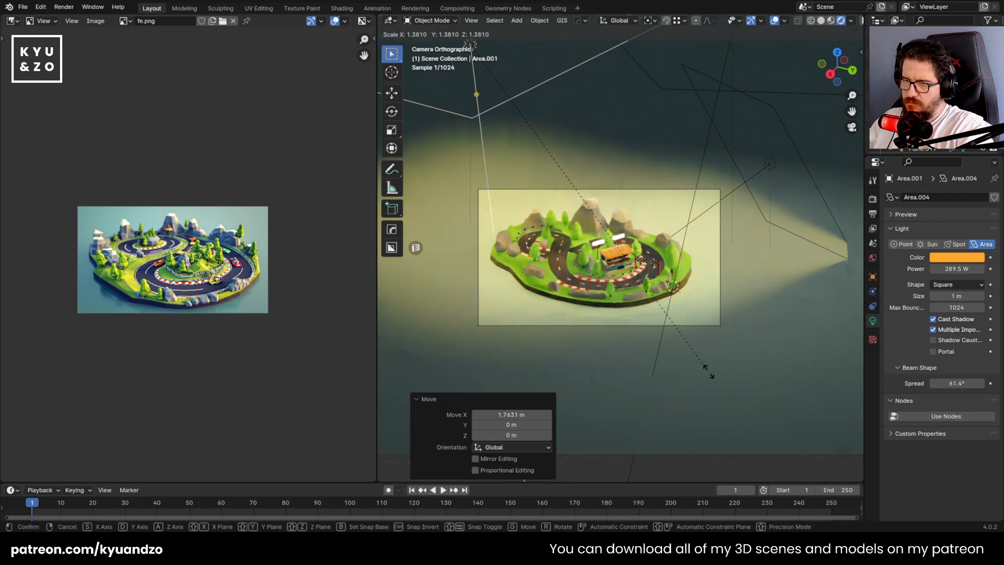
{"action": "left_click", "coordinate": [548, 246]}
{"action": "scroll", "coordinate": [550, 283], "scroll_direction": "up", "scroll_amount": 4}
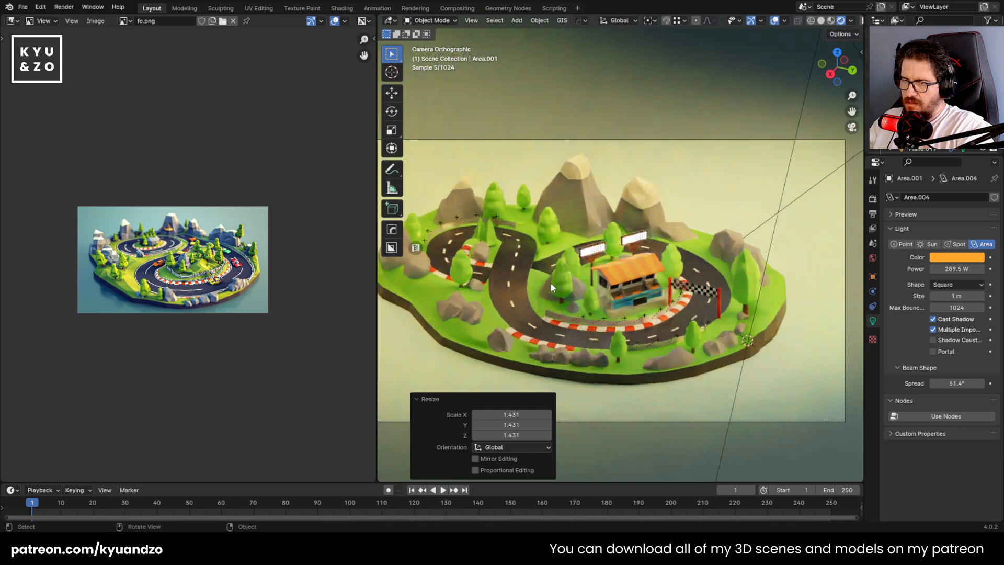
{"action": "middle_click_drag", "start_coordinate": [461, 298], "coordinate": [502, 270], "text": "shift"}
Soften the duplicated light's colour to a pale peach with hue about 0.069 and saturation about 0.621
{"action": "left_click", "coordinate": [957, 258]}
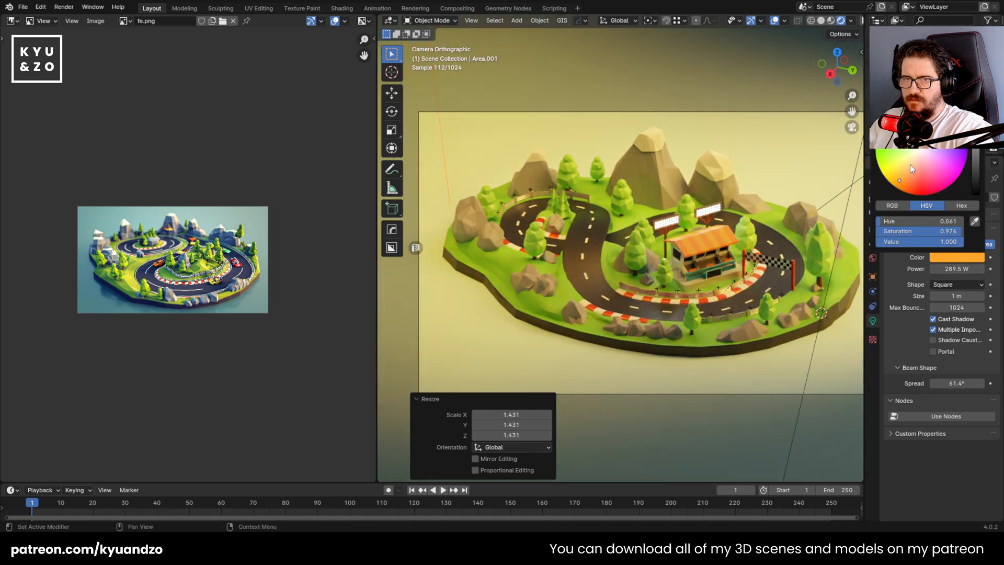
{"action": "left_click", "coordinate": [915, 152]}
{"action": "left_click_drag", "start_coordinate": [915, 153], "coordinate": [909, 170]}
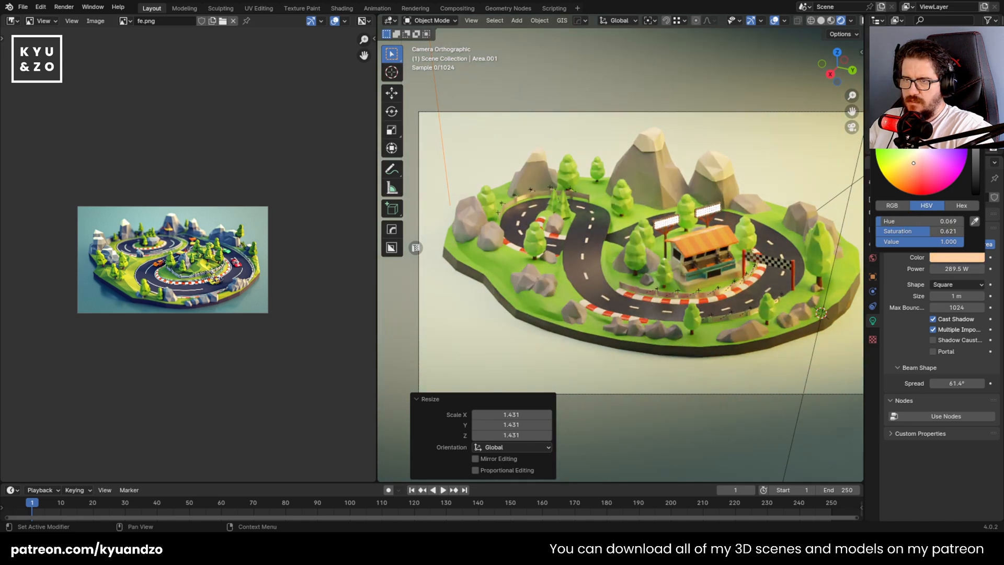
Remove the duplicated area light and go back to the single orange light
{"action": "scroll", "coordinate": [671, 222], "scroll_direction": "down", "scroll_amount": 6}
{"action": "scroll", "coordinate": [674, 221], "scroll_direction": "up", "scroll_amount": 1}
{"action": "key", "text": "Delete"}
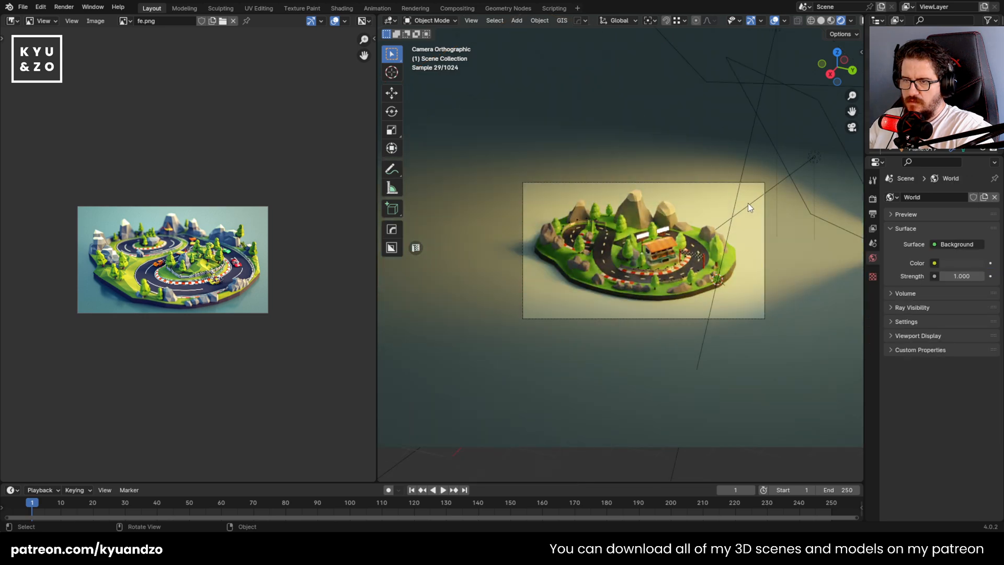
{"action": "key", "text": "ctrl+z"}
{"action": "scroll", "coordinate": [748, 205], "scroll_direction": "up", "scroll_amount": 1}
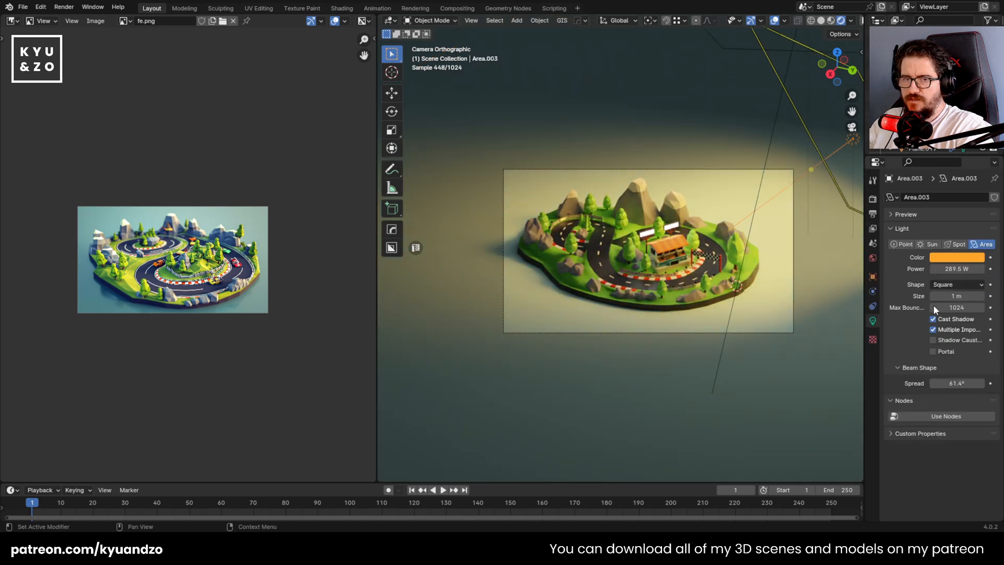
Change the orange area light to a Sun and rotate it freely by about 50.4° and -67.6°
{"action": "left_click", "coordinate": [933, 244]}
{"action": "key", "text": "r"}
{"action": "key", "text": "r"}
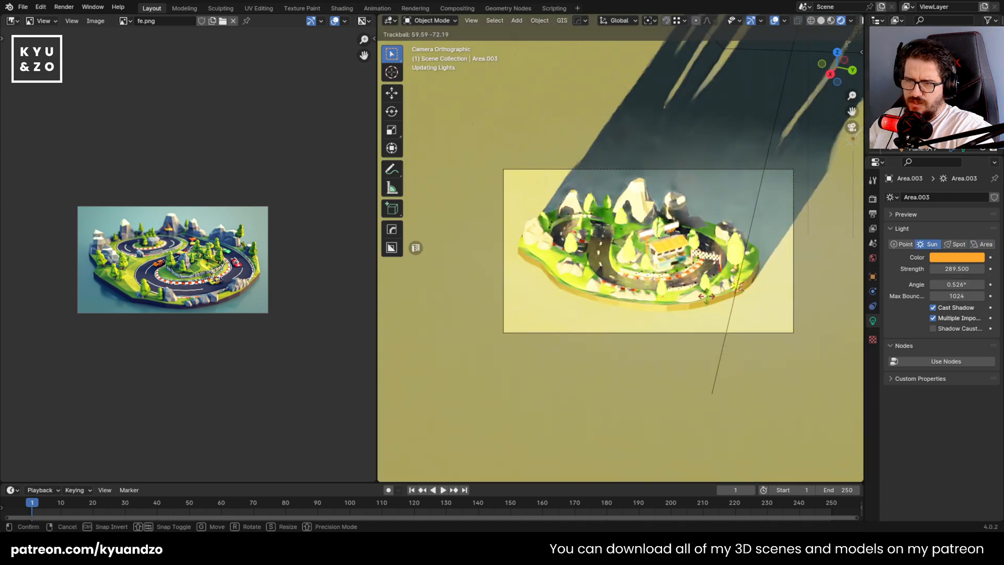
{"action": "left_click", "coordinate": [707, 297]}
Set the sun light's strength to 7.67
{"action": "left_click", "coordinate": [956, 269]}
{"action": "type", "text": "2"}
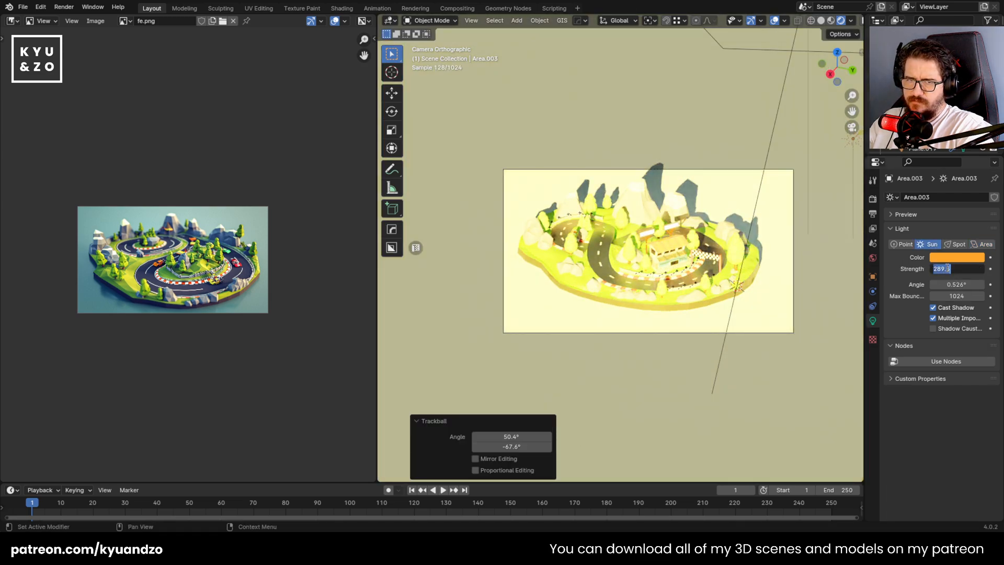
{"action": "key", "text": "Return"}
{"action": "left_click_drag", "start_coordinate": [957, 269], "coordinate": [987, 269]}
Rotate the sun freely by about -73.9° and 46.4° and change its colour to near white
{"action": "key", "text": "r"}
{"action": "key", "text": "r"}
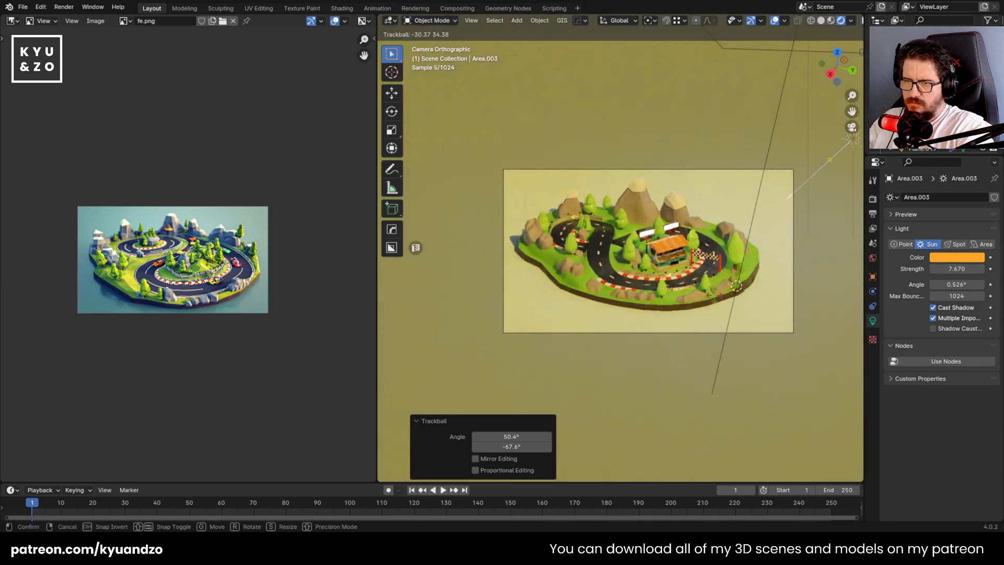
{"action": "left_click", "coordinate": [726, 257]}
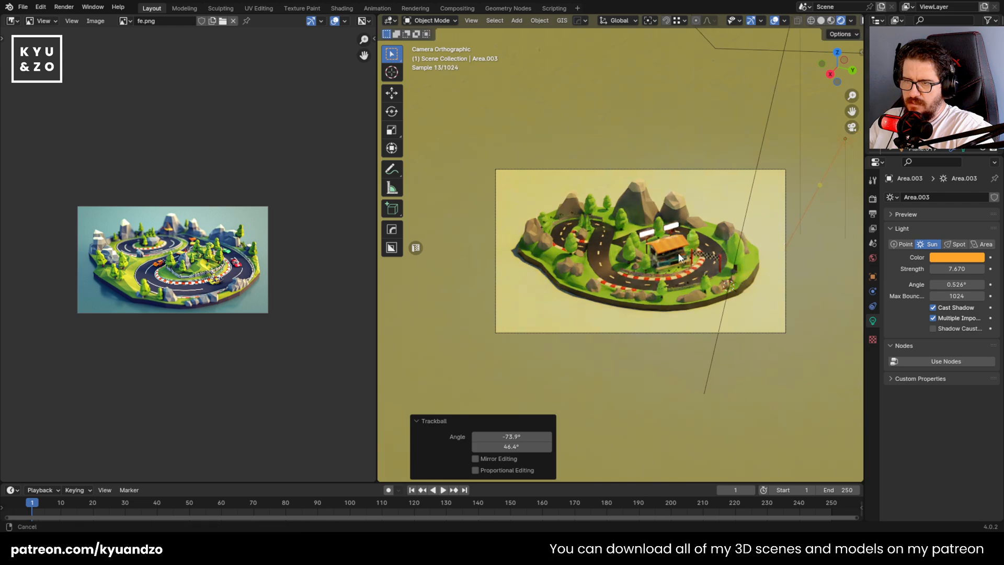
{"action": "scroll", "coordinate": [727, 262], "scroll_direction": "up", "scroll_amount": 3}
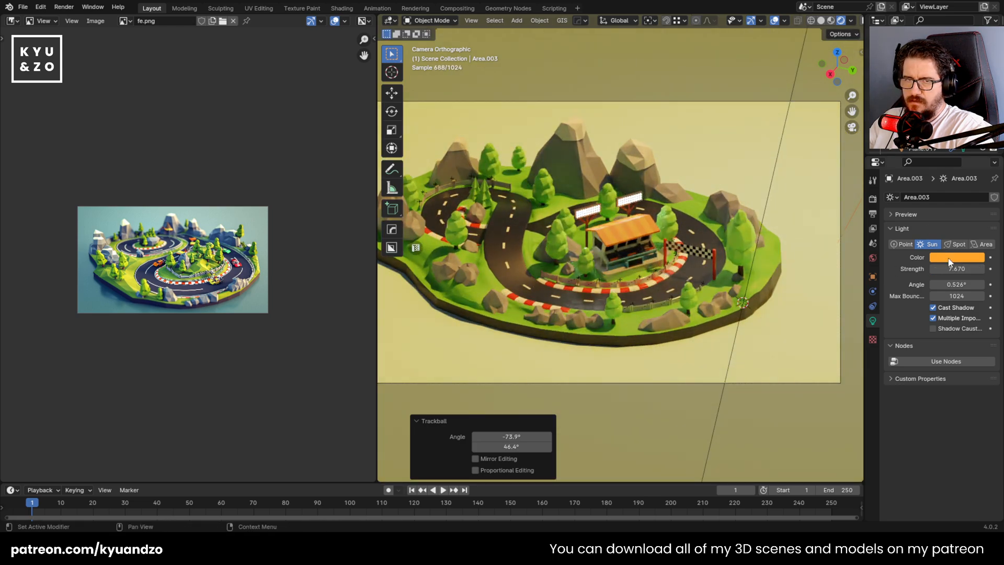
{"action": "left_click", "coordinate": [951, 257]}
{"action": "left_click", "coordinate": [927, 162]}
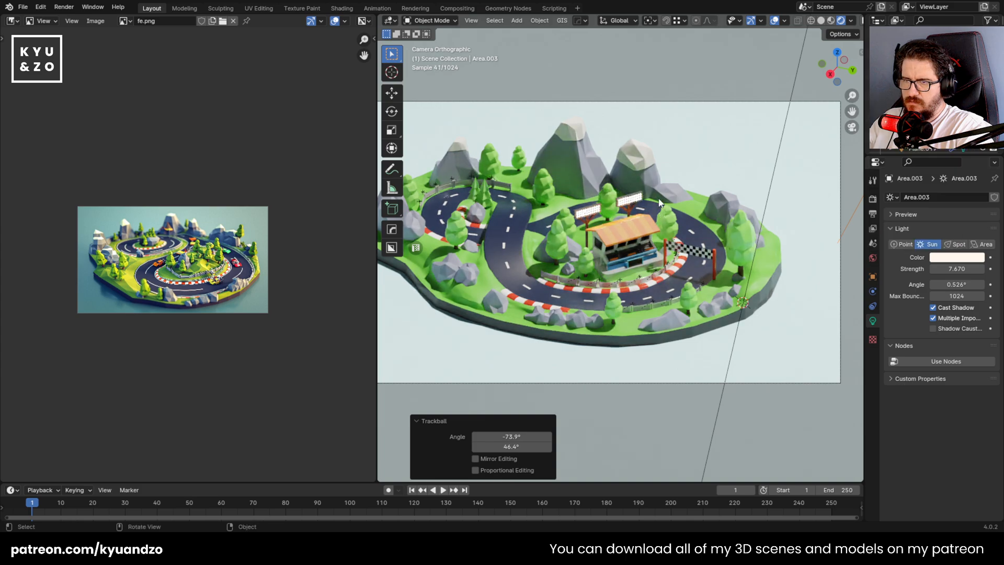
Rotate the near-white sun freely by about 87.7° and 42.4°
{"action": "scroll", "coordinate": [660, 205], "scroll_direction": "down", "scroll_amount": 2}
{"action": "scroll", "coordinate": [672, 225], "scroll_direction": "up", "scroll_amount": 1}
{"action": "key", "text": "r"}
{"action": "key", "text": "r"}
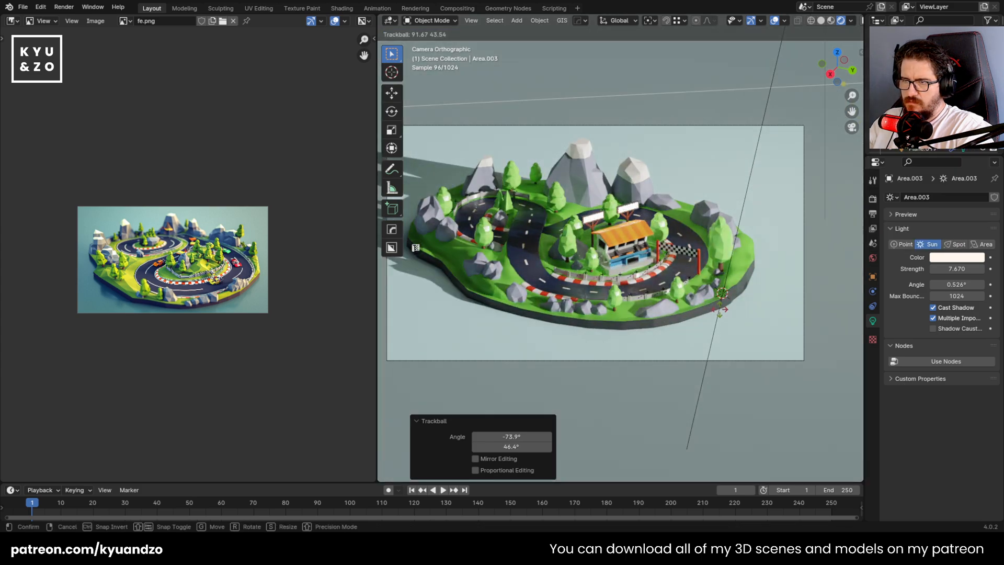
{"action": "left_click", "coordinate": [721, 308]}
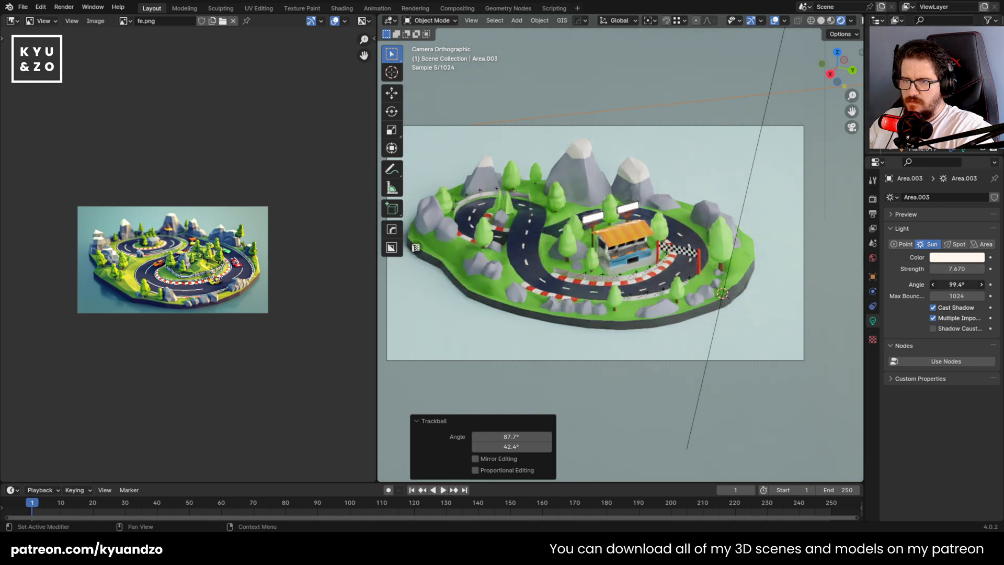
Set the sun's angle to 10.3° and tint its colour pale pink
{"action": "left_click_drag", "start_coordinate": [957, 284], "coordinate": [977, 284]}
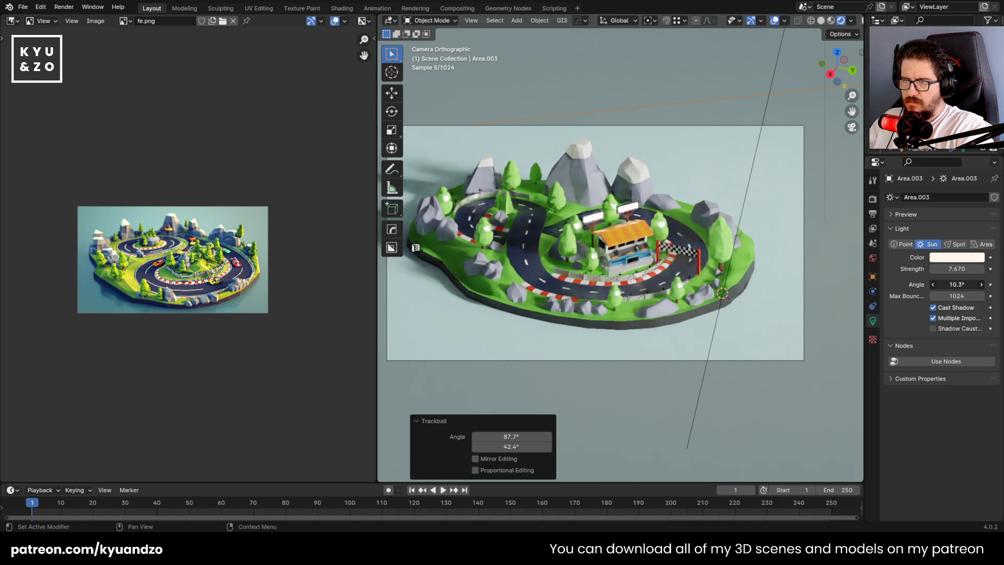
{"action": "left_click", "coordinate": [961, 257]}
{"action": "left_click_drag", "start_coordinate": [918, 162], "coordinate": [918, 162]}
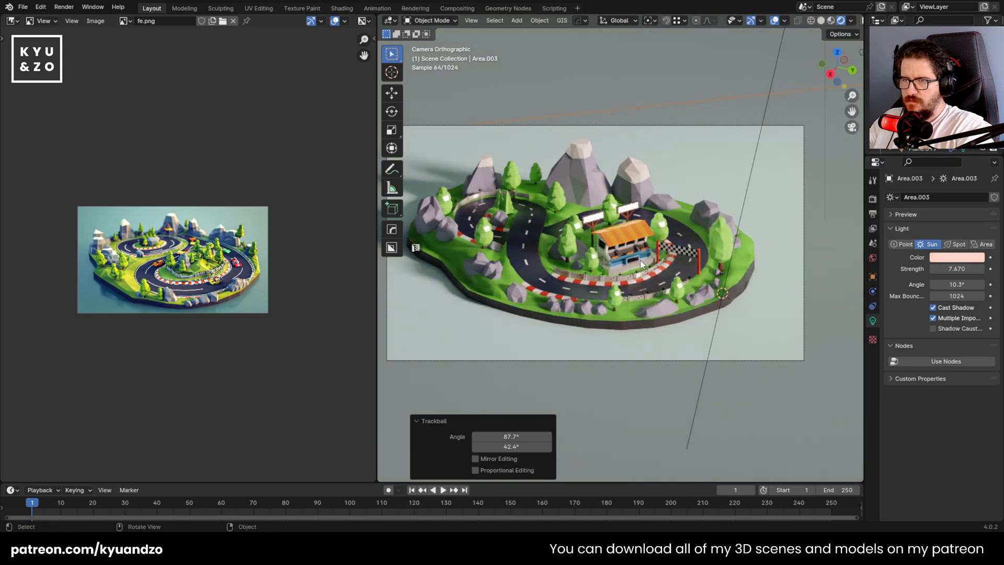
Rotate the sun by about -93.4° around its local X axis
{"action": "middle_click_drag", "start_coordinate": [641, 261], "coordinate": [676, 259], "text": "shift"}
{"action": "key", "text": "r"}
{"action": "key", "text": "r"}
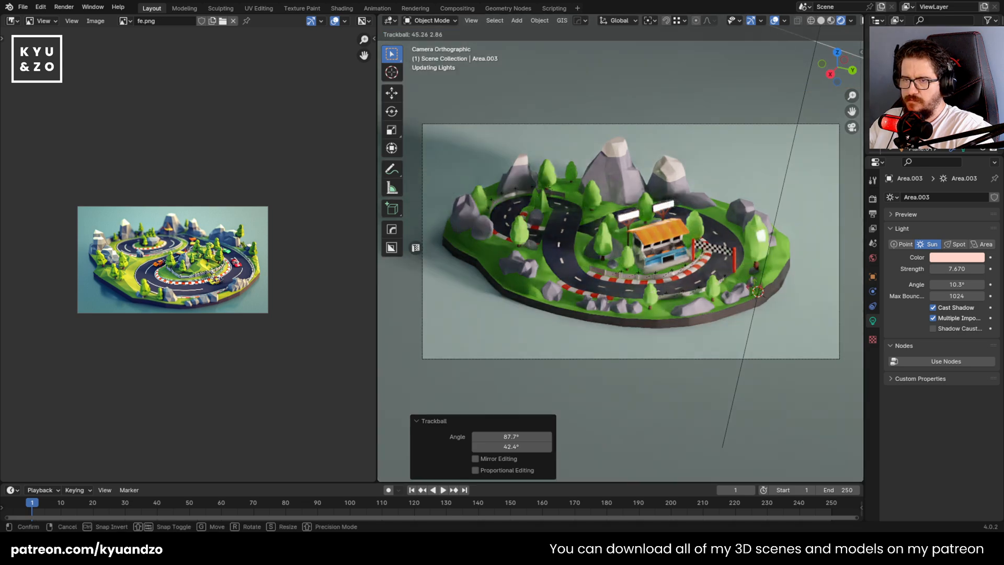
{"action": "key", "text": "r"}
{"action": "key", "text": "x"}
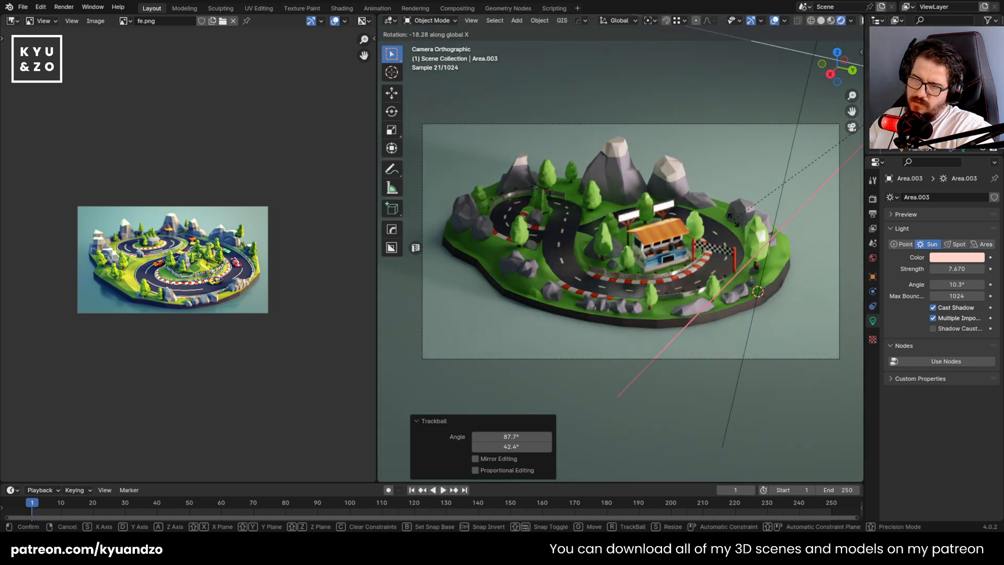
{"action": "key", "text": "z"}
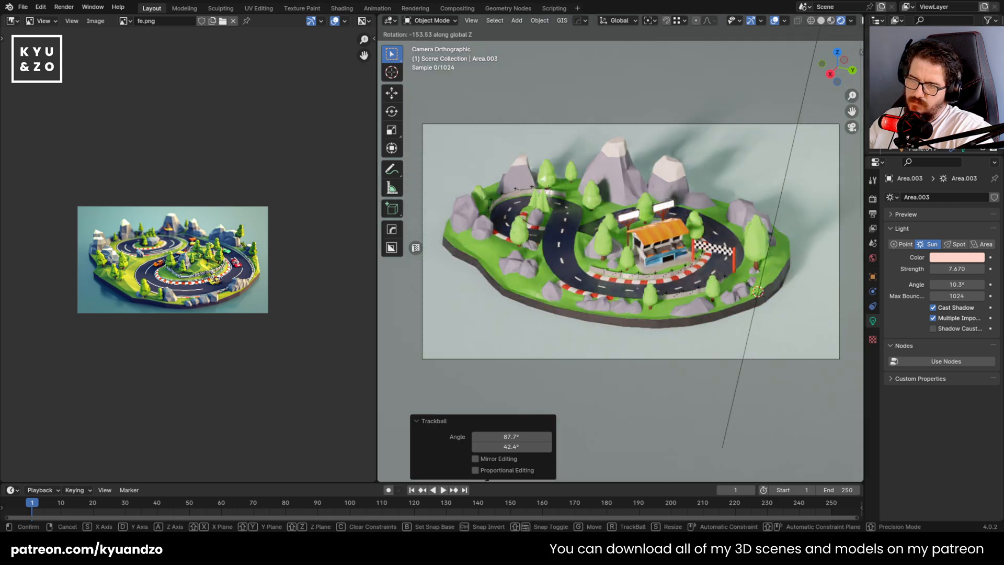
{"action": "key", "text": "x"}
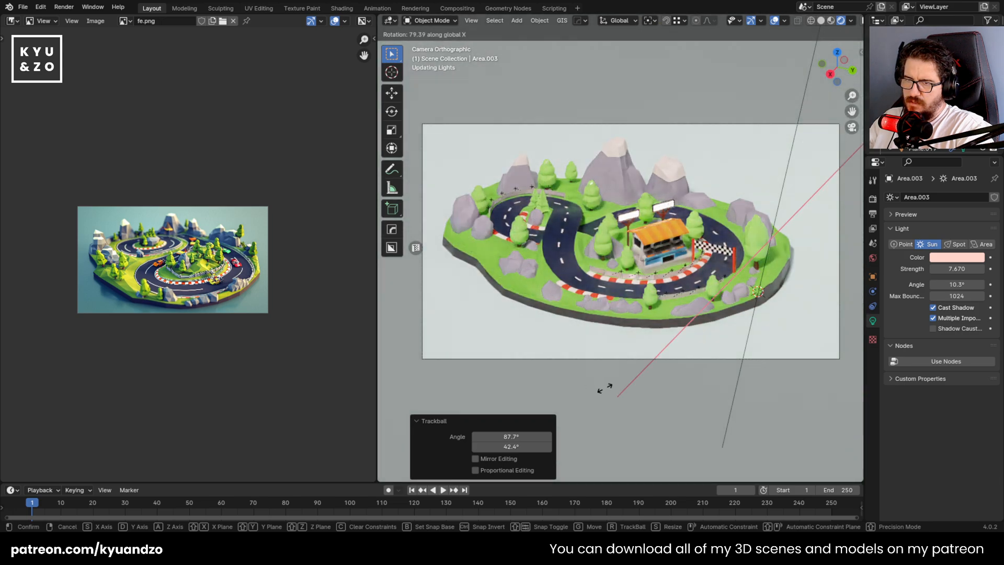
{"action": "key", "text": "x"}
{"action": "left_click", "coordinate": [699, 345]}
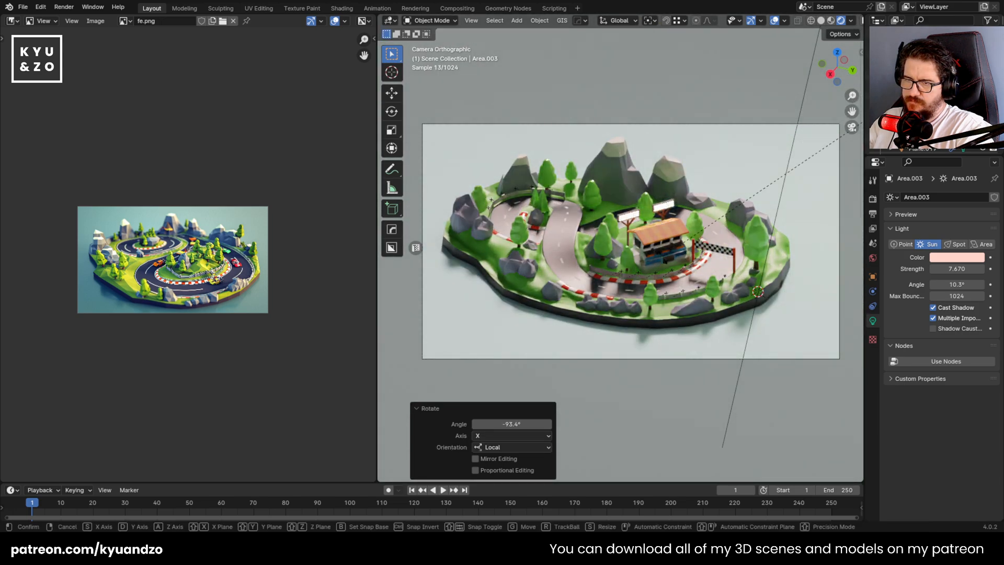
{"action": "key", "text": "r"}
{"action": "key", "text": "d"}
{"action": "key", "text": "d"}
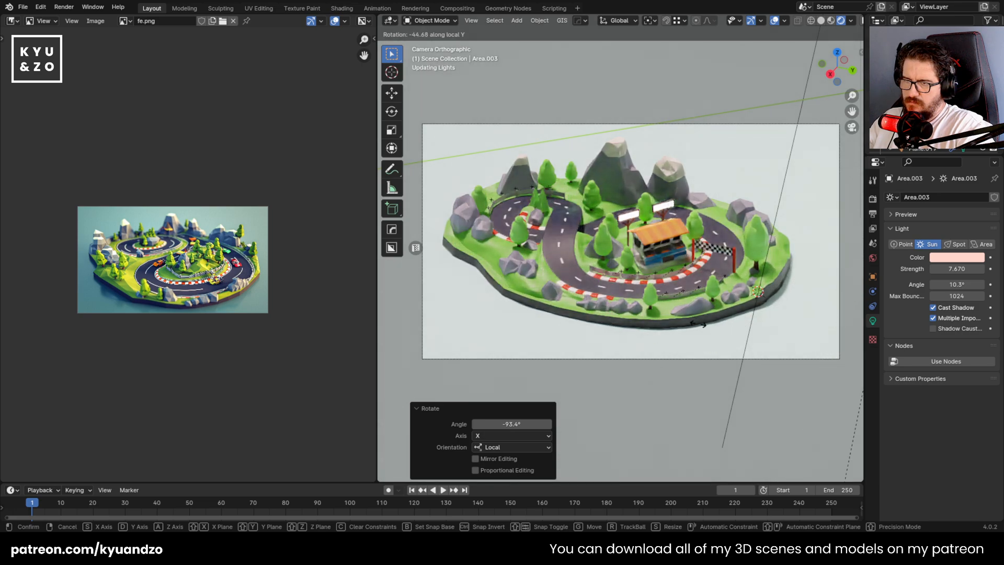
{"action": "key", "text": "Escape"}
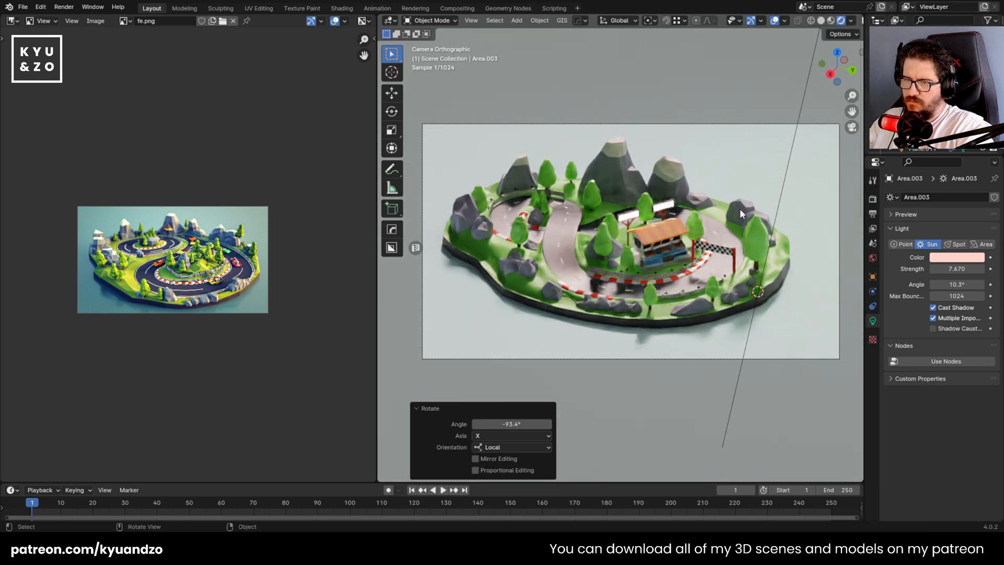
Rotate the sun freely by about 5.16° and 334°
{"action": "key", "text": "r"}
{"action": "key", "text": "r"}
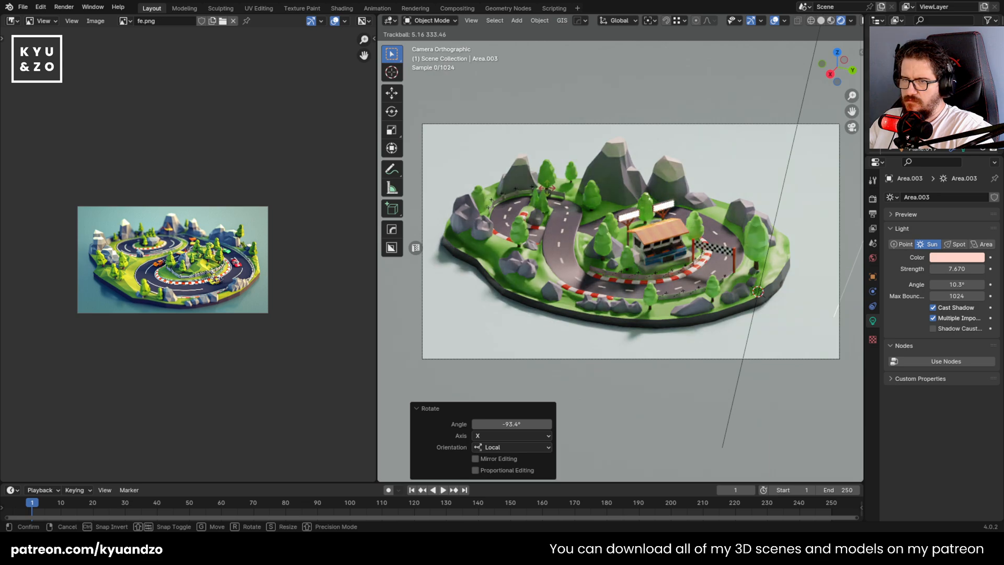
{"action": "left_click", "coordinate": [497, 241]}
{"action": "scroll", "coordinate": [481, 209], "scroll_direction": "down", "scroll_amount": 2}
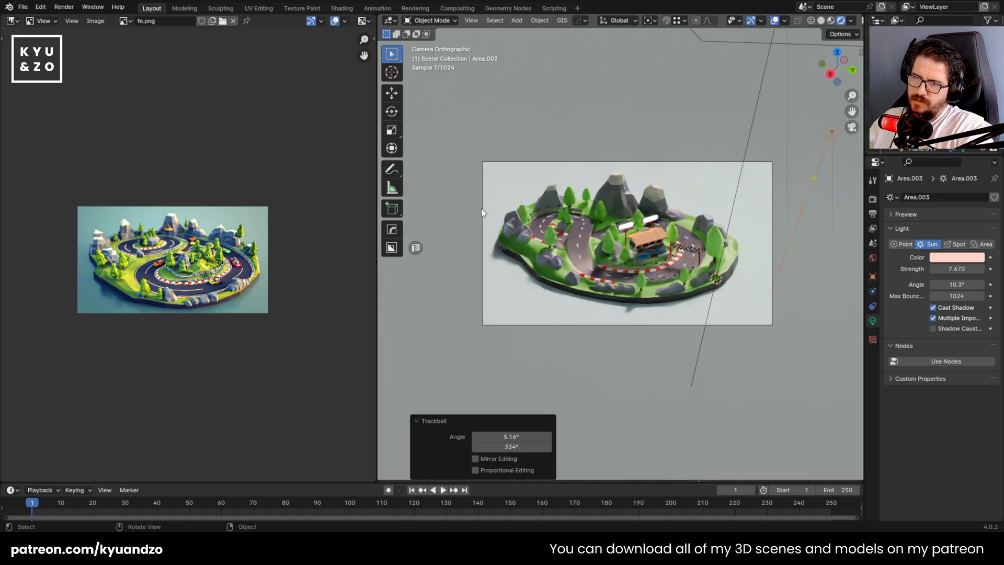
Rotate the sun freely once more so it lights the top and front of the island
{"action": "scroll", "coordinate": [615, 241], "scroll_direction": "up", "scroll_amount": 2}
{"action": "key", "text": "r"}
{"action": "key", "text": "r"}
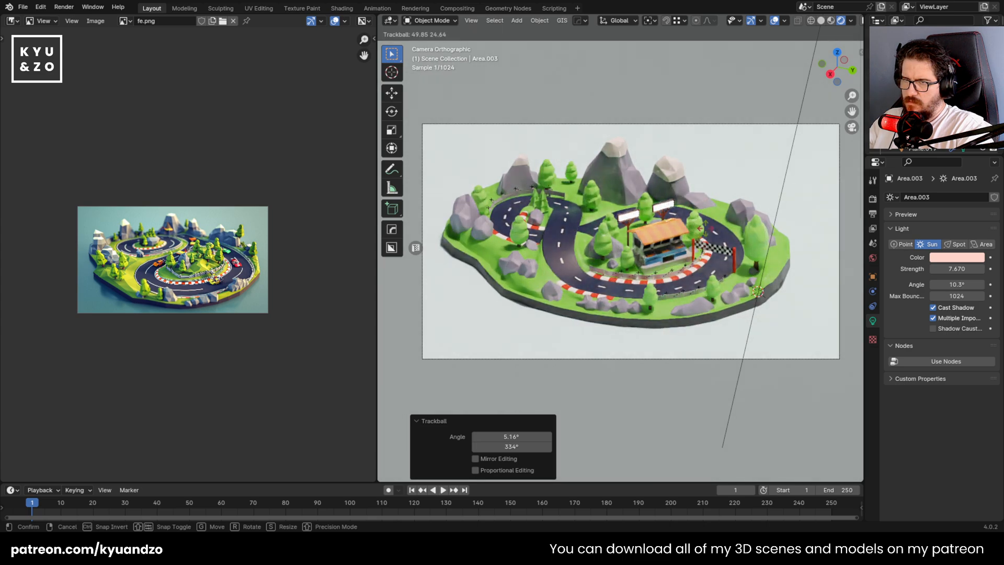
{"action": "left_click", "coordinate": [706, 226]}
{"action": "scroll", "coordinate": [628, 251], "scroll_direction": "up", "scroll_amount": 2}
Set the road material's roughness to 0.767 and save the file
{"action": "left_click", "coordinate": [547, 279]}
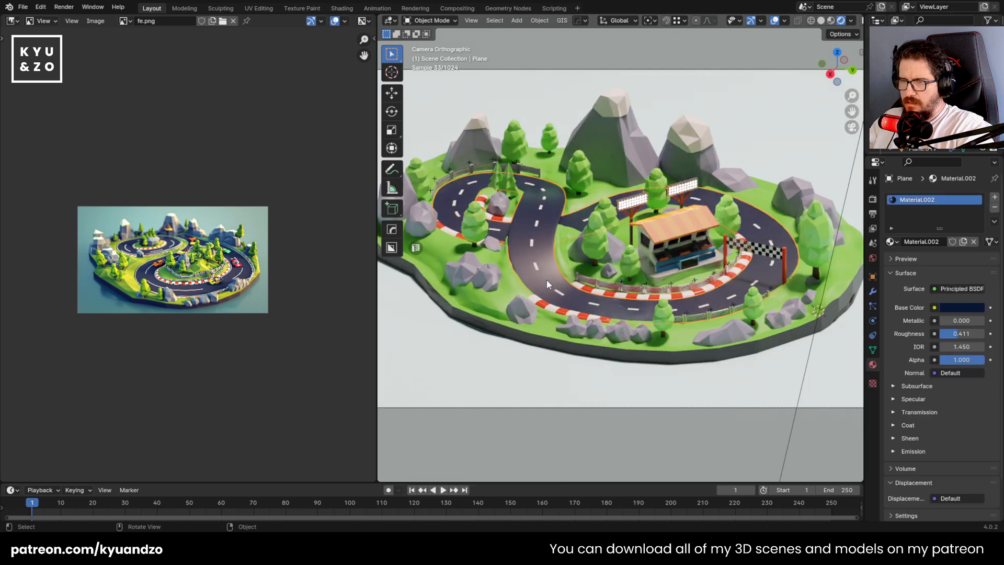
{"action": "scroll", "coordinate": [900, 340], "scroll_direction": "down", "scroll_amount": 2}
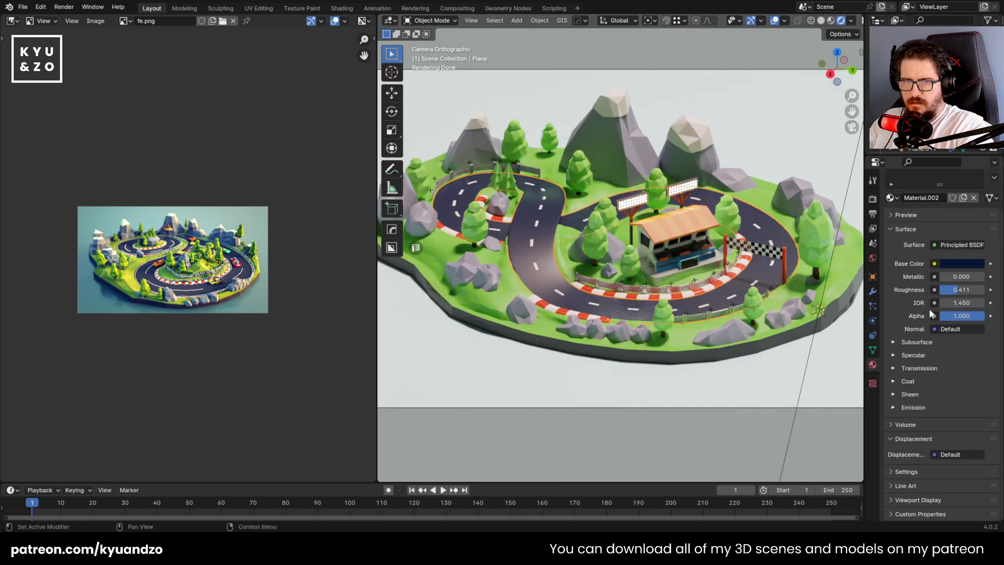
{"action": "left_click_drag", "start_coordinate": [962, 292], "coordinate": [973, 292]}
{"action": "scroll", "coordinate": [537, 256], "scroll_direction": "down", "scroll_amount": 3}
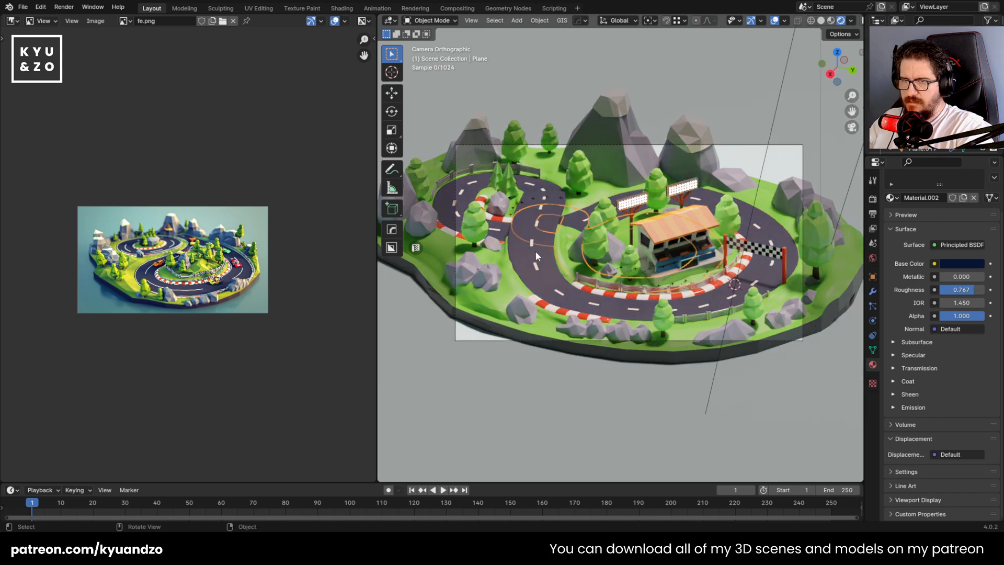
{"action": "left_click", "coordinate": [547, 309]}
{"action": "key", "text": "ctrl+s"}
{"action": "scroll", "coordinate": [548, 306], "scroll_direction": "up", "scroll_amount": 3}
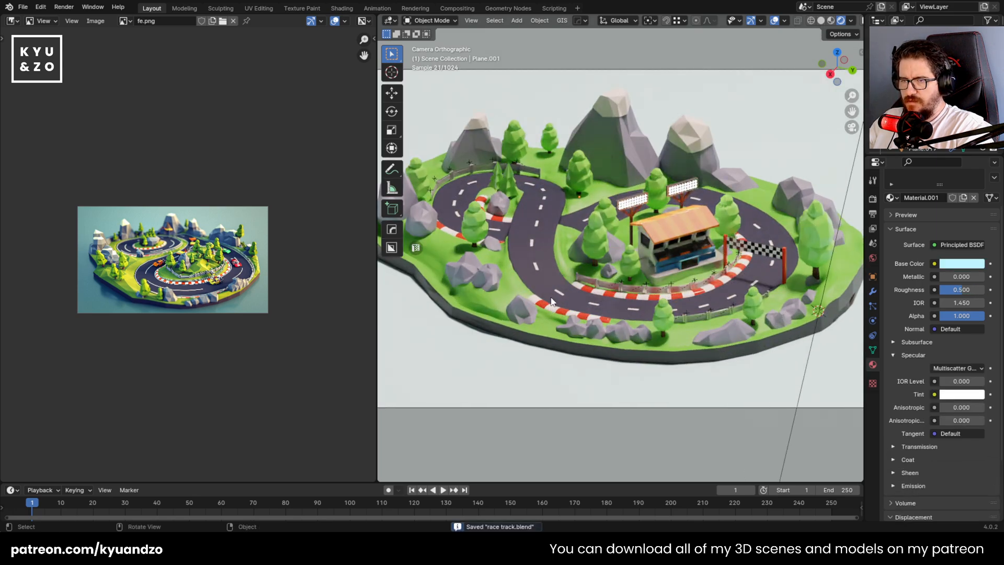
Darken the road's base colour to hue 0.623, saturation 0.876 and value about 0.009
{"action": "left_click", "coordinate": [551, 302]}
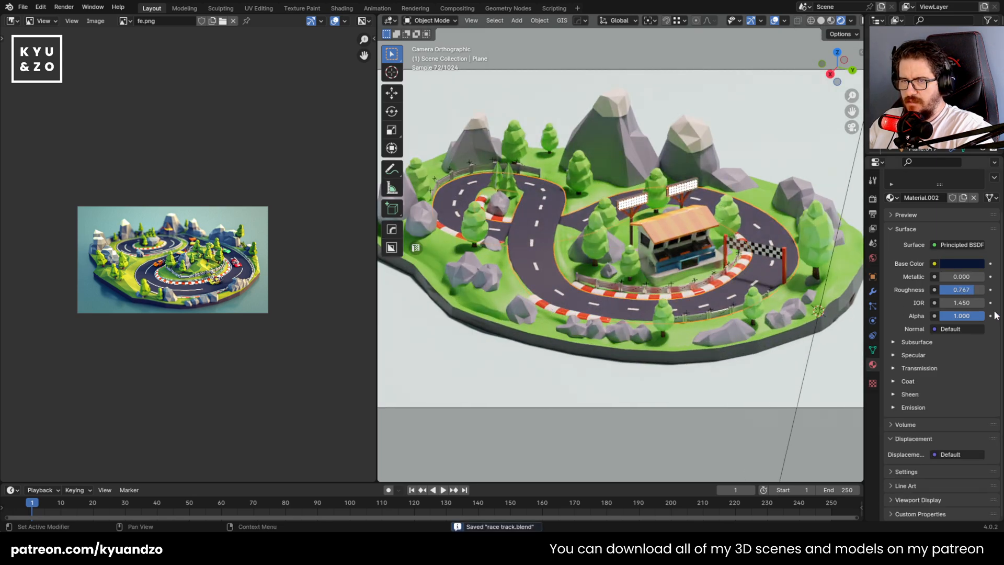
{"action": "left_click", "coordinate": [968, 263]}
{"action": "left_click_drag", "start_coordinate": [977, 191], "coordinate": [976, 199]}
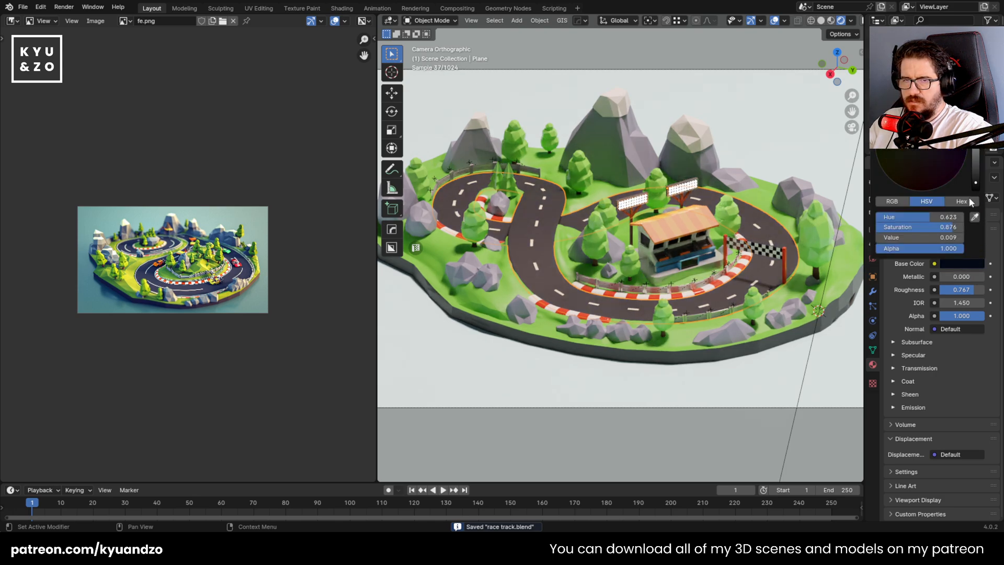
Set the road material's specular IOR level to about 0.201 and save the file
{"action": "left_click", "coordinate": [894, 355]}
{"action": "left_click_drag", "start_coordinate": [960, 381], "coordinate": [943, 381]}
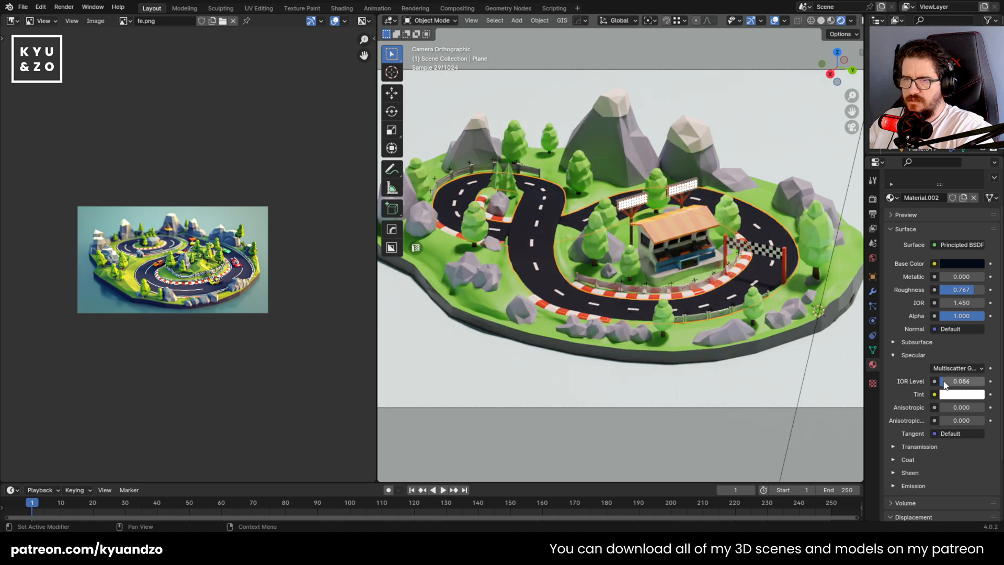
{"action": "key", "text": "ctrl+s"}
{"action": "scroll", "coordinate": [600, 254], "scroll_direction": "down", "scroll_amount": 1}
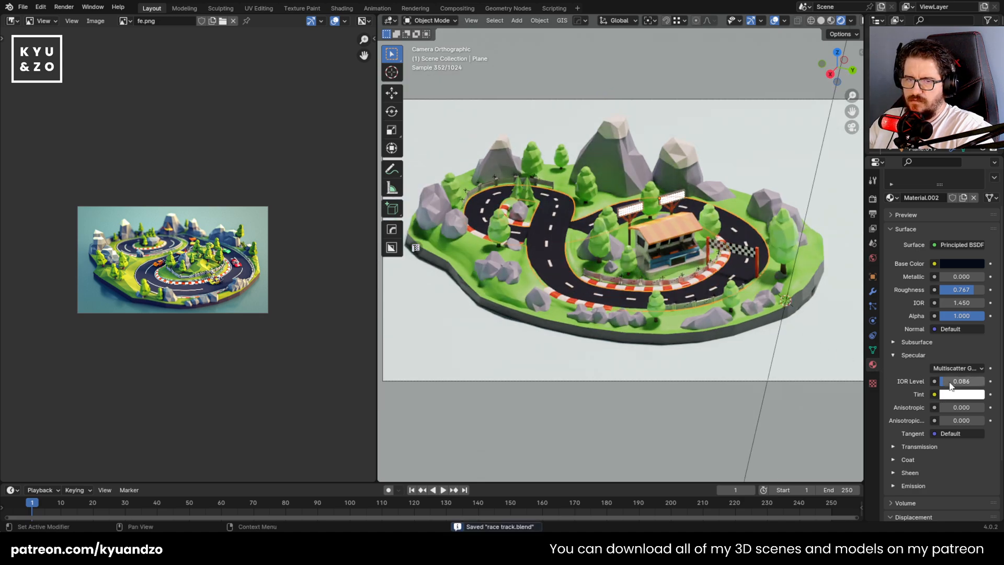
{"action": "left_click_drag", "start_coordinate": [950, 383], "coordinate": [955, 383]}
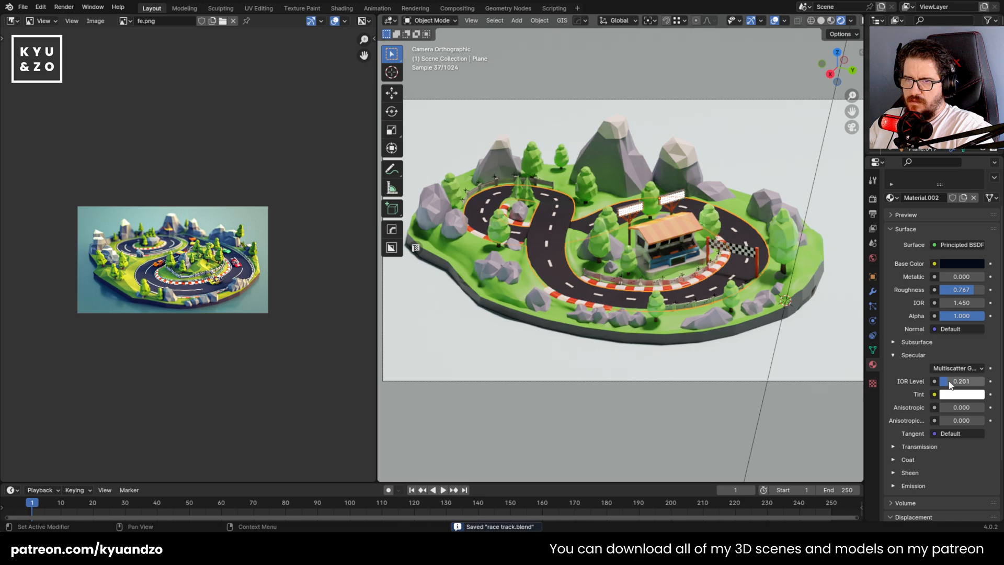
{"action": "key", "text": "ctrl+s"}
Change the island's grass material to a deeper green with hue about 0.282, saturation 0.976, value 0.308 and roughness 0.741
{"action": "left_click", "coordinate": [823, 271]}
{"action": "scroll", "coordinate": [924, 266], "scroll_direction": "up", "scroll_amount": 2}
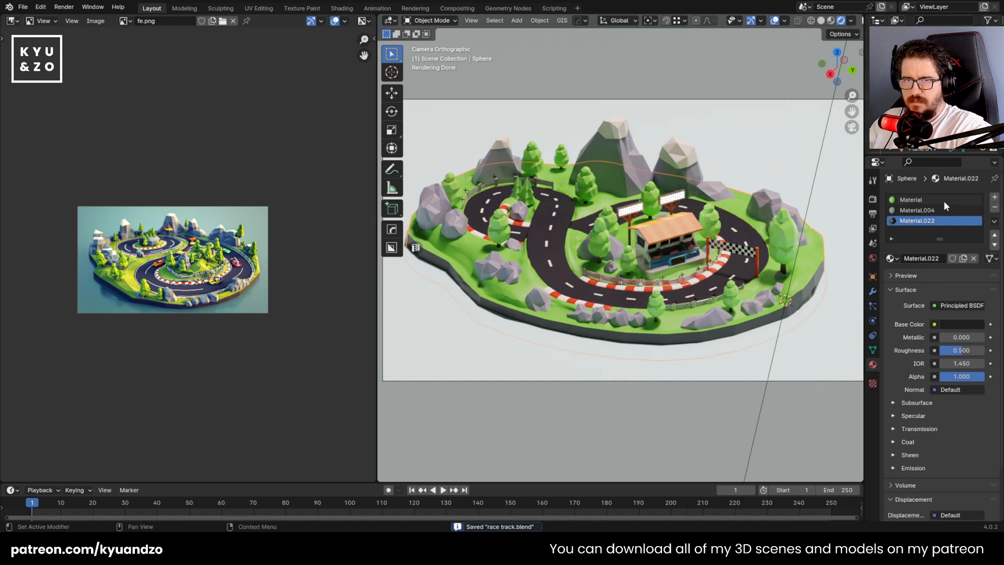
{"action": "left_click", "coordinate": [942, 200]}
{"action": "left_click", "coordinate": [959, 324]}
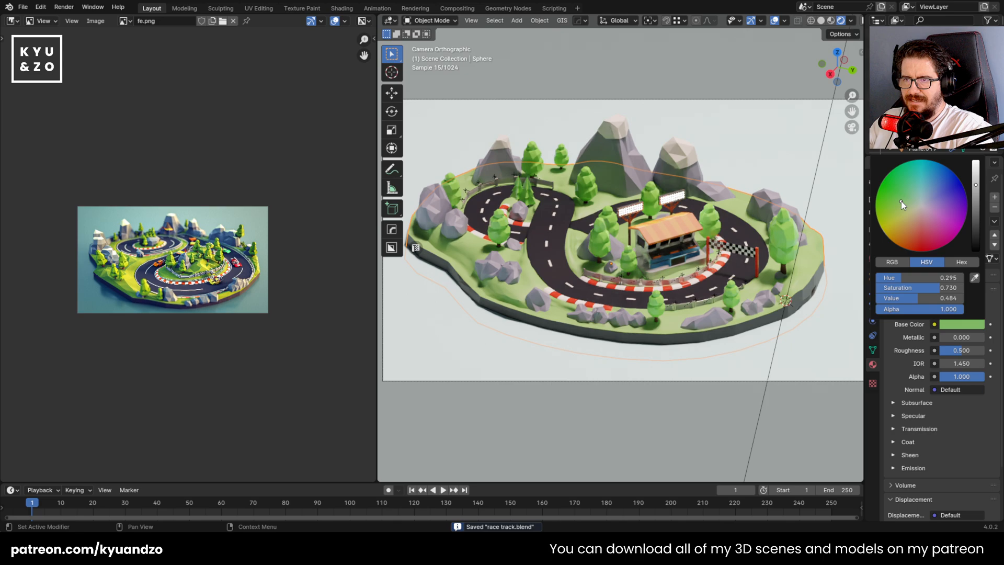
{"action": "left_click_drag", "start_coordinate": [902, 201], "coordinate": [891, 184]}
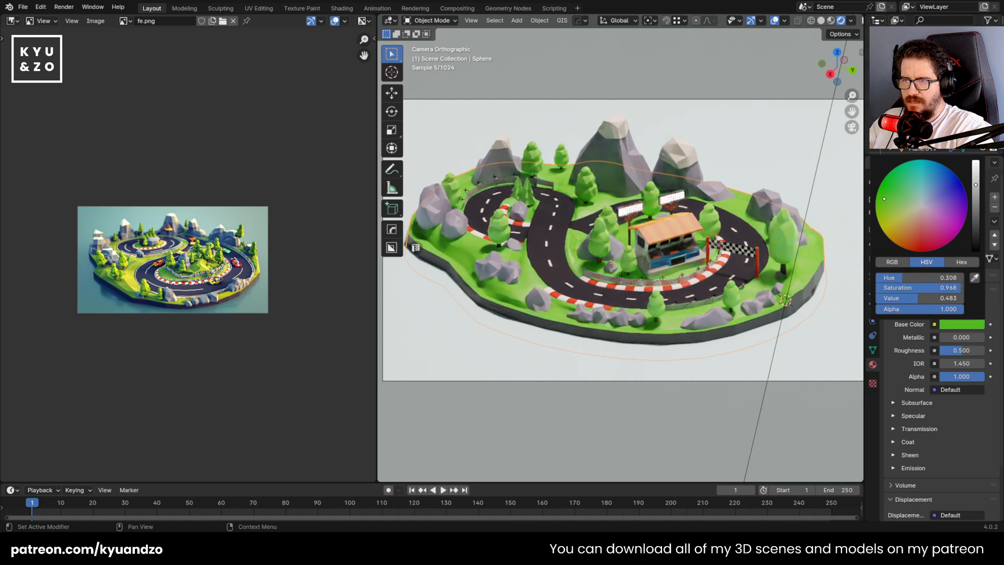
{"action": "mouse_move", "coordinate": [976, 184]}
{"action": "left_mouse_down"}
{"action": "mouse_move", "coordinate": [976, 239]}
{"action": "mouse_move", "coordinate": [976, 197]}
{"action": "left_mouse_up"}
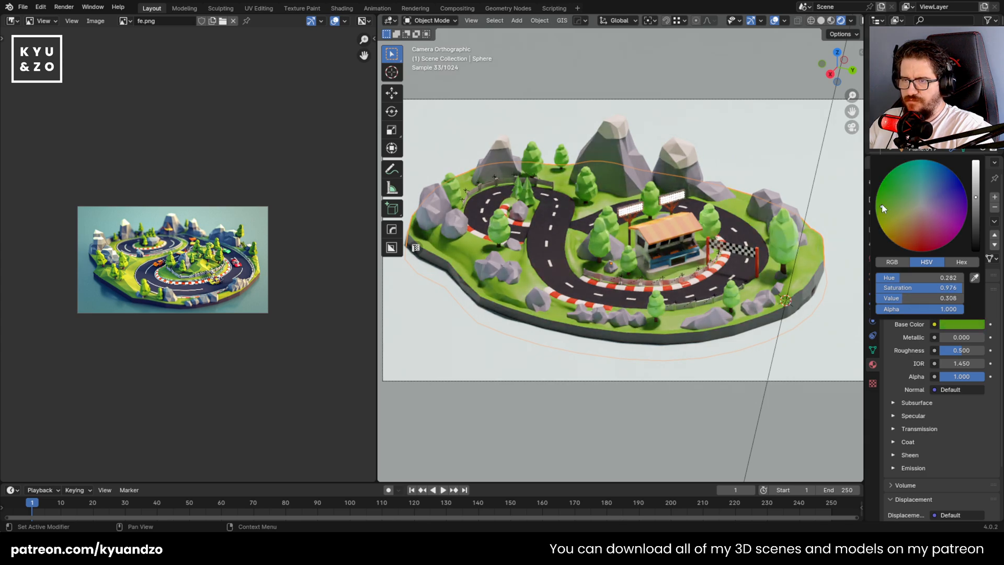
{"action": "left_click_drag", "start_coordinate": [960, 354], "coordinate": [971, 354]}
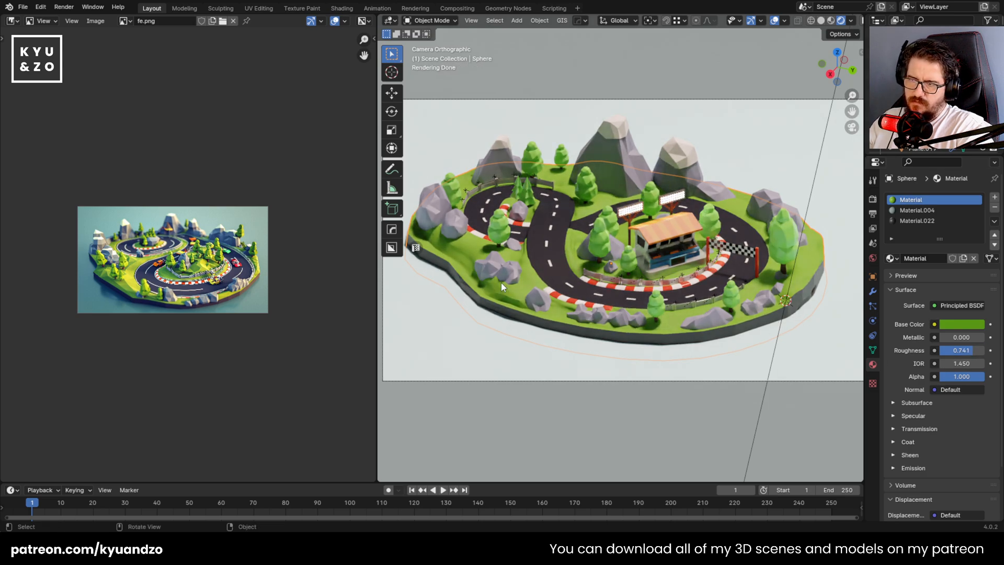
Darken the rock material's base colour slightly to hue 0.635, saturation 0.387 and value 0.342
{"action": "scroll", "coordinate": [501, 283], "scroll_direction": "up", "scroll_amount": 2}
{"action": "scroll", "coordinate": [501, 282], "scroll_direction": "down", "scroll_amount": 2}
{"action": "left_click", "coordinate": [507, 266]}
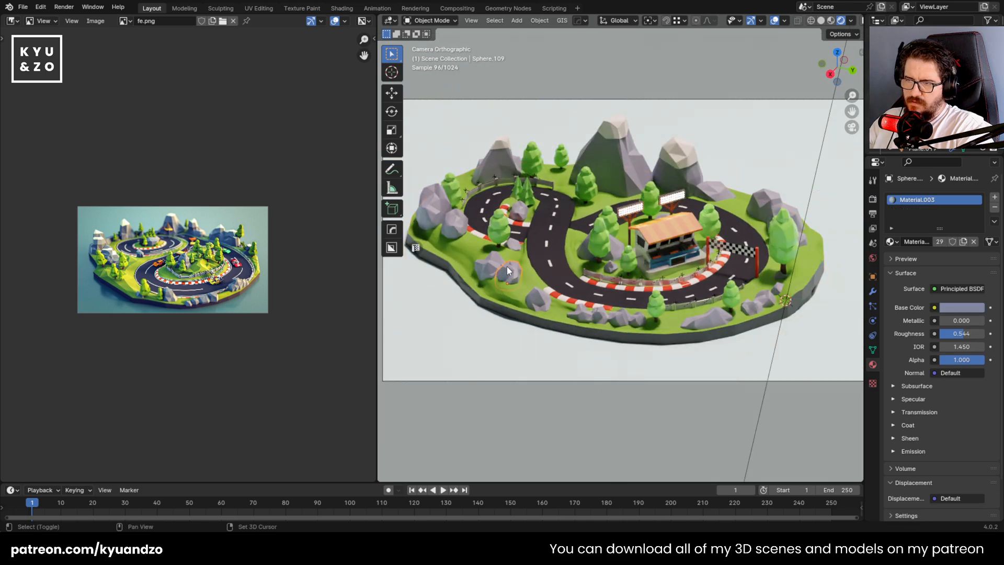
{"action": "scroll", "coordinate": [507, 266], "scroll_direction": "up", "scroll_amount": 2}
{"action": "left_click", "coordinate": [962, 307]}
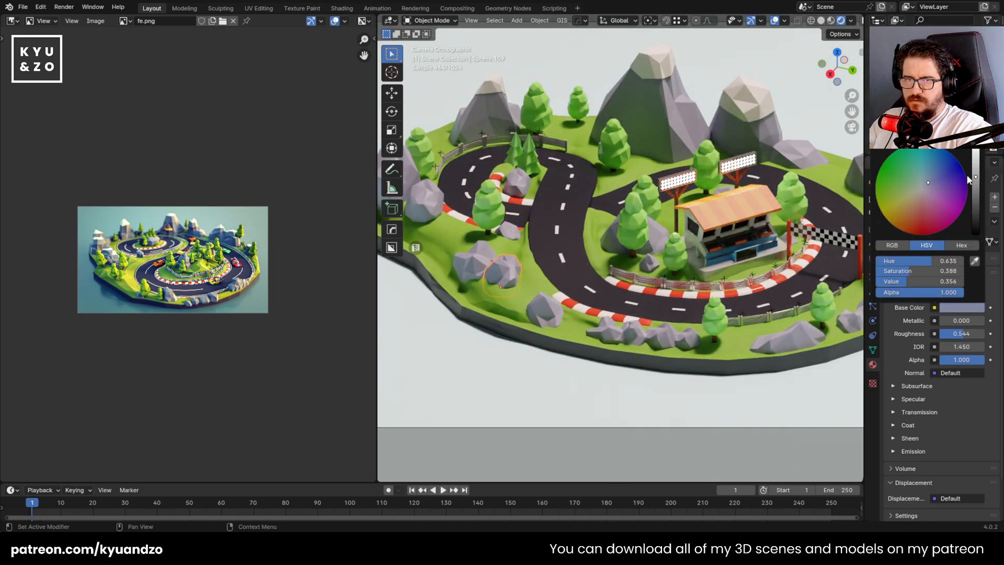
{"action": "mouse_move", "coordinate": [968, 179]}
{"action": "left_mouse_down"}
{"action": "mouse_move", "coordinate": [975, 166]}
{"action": "mouse_move", "coordinate": [975, 187]}
{"action": "left_mouse_up"}
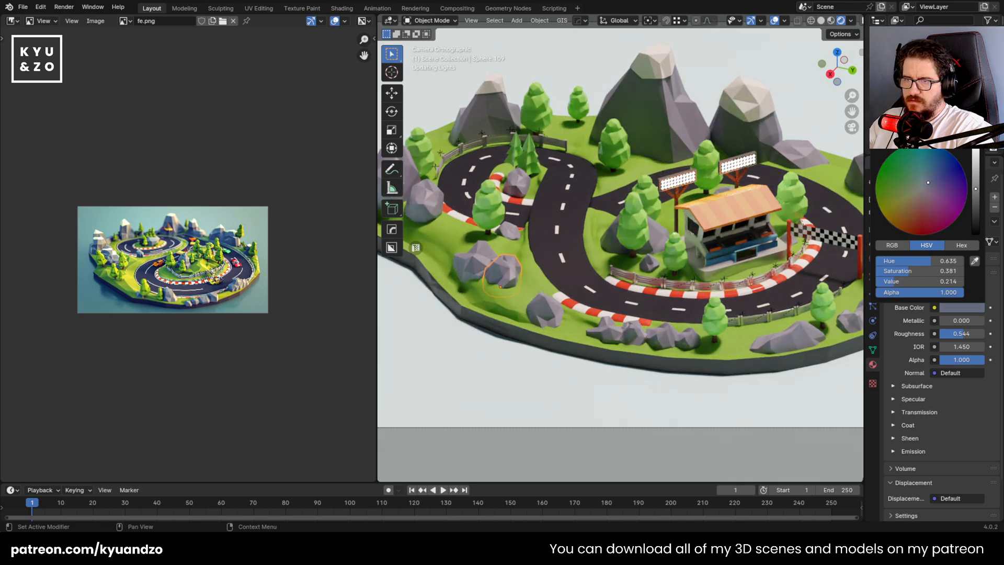
{"action": "scroll", "coordinate": [690, 260], "scroll_direction": "down", "scroll_amount": 3}
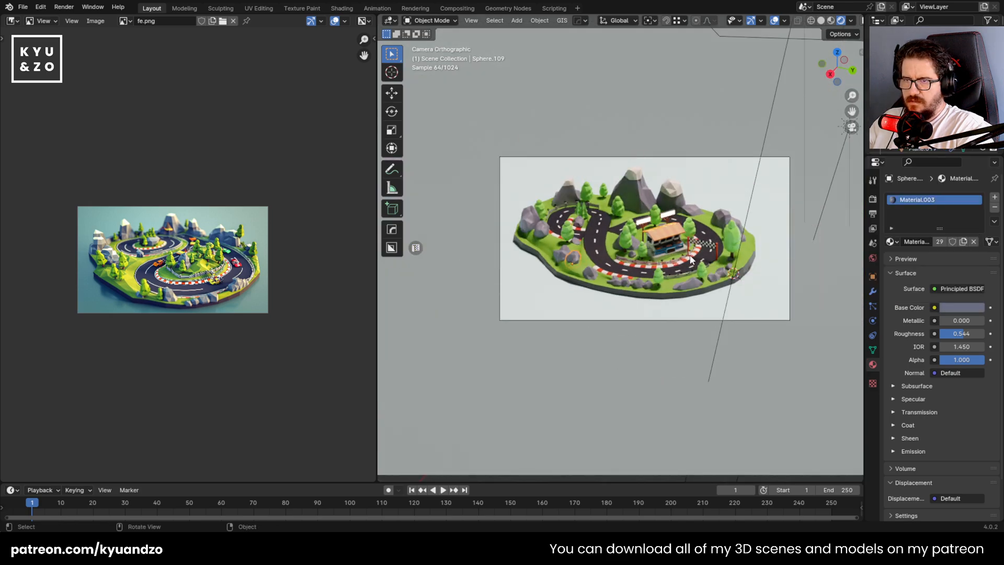
{"action": "scroll", "coordinate": [752, 260], "scroll_direction": "up", "scroll_amount": 2}
{"action": "scroll", "coordinate": [805, 245], "scroll_direction": "up", "scroll_amount": 1}
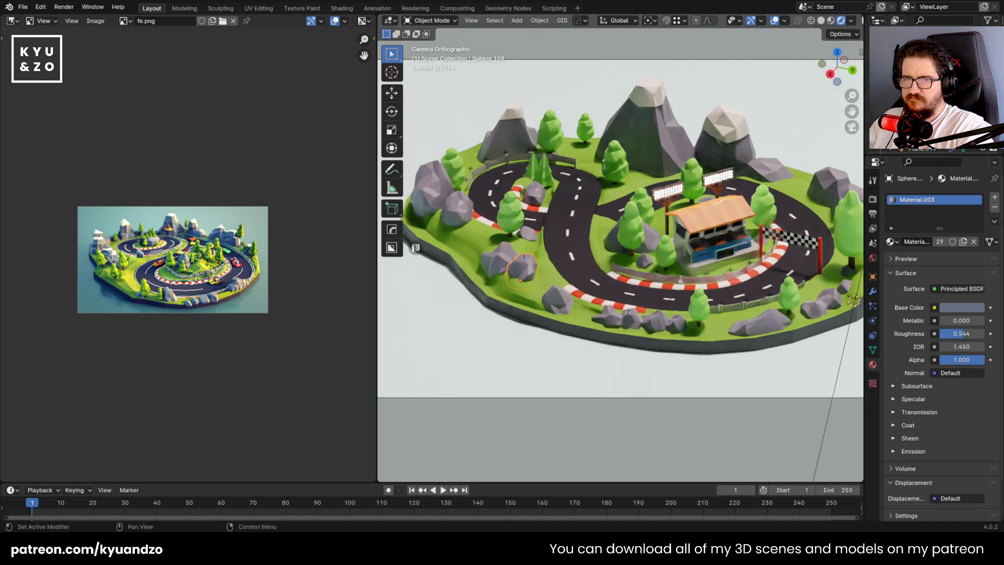
{"action": "left_click", "coordinate": [974, 307]}
{"action": "left_click_drag", "start_coordinate": [974, 189], "coordinate": [975, 178]}
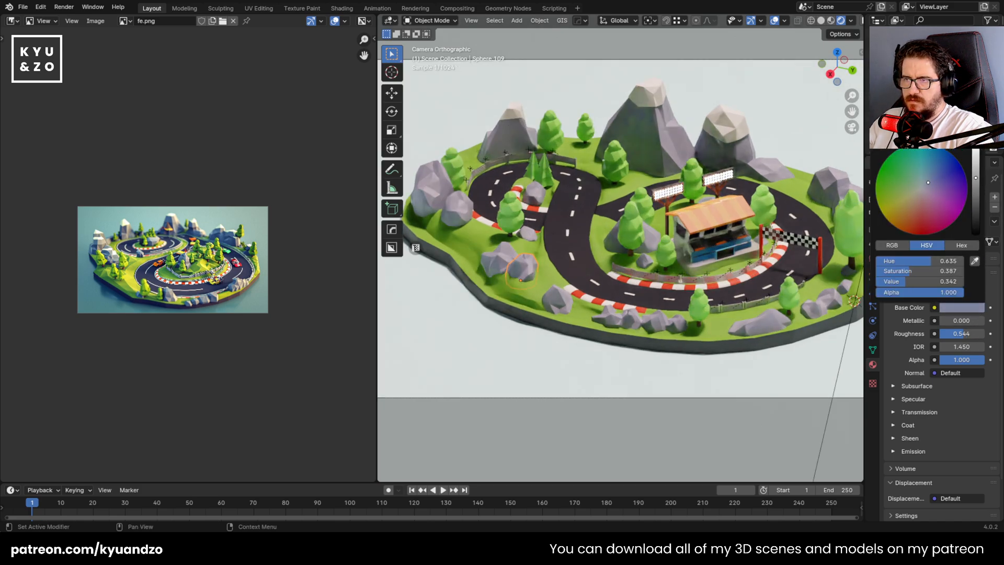
Lower the rounded rock beside the track's small western loop by about 0.046 m along Z
{"action": "left_click", "coordinate": [457, 210]}
{"action": "key", "text": "g"}
{"action": "key", "text": "z"}
{"action": "left_click", "coordinate": [459, 216]}
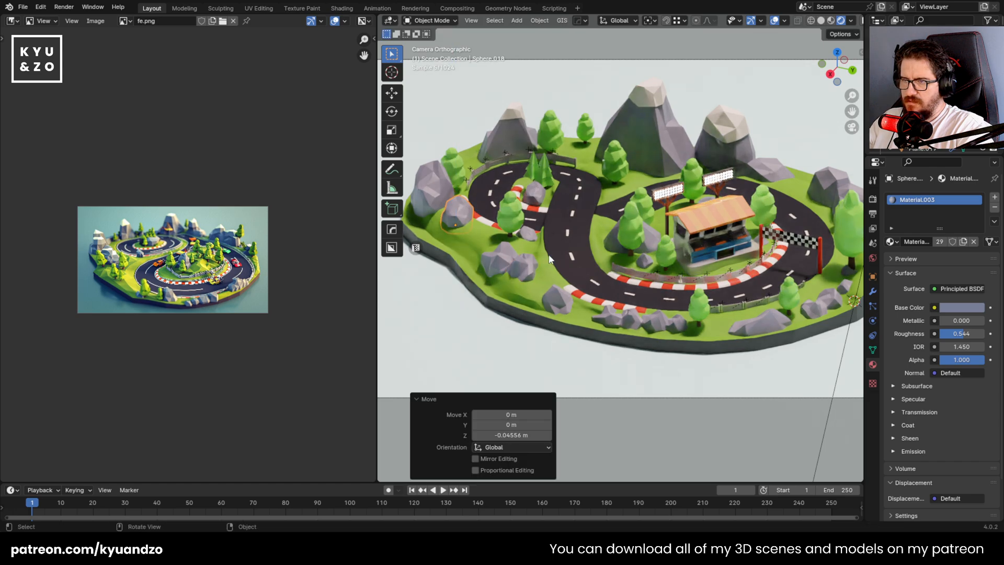
Save the file and raise the rock material's roughness to 0.763
{"action": "key", "text": "ctrl+s"}
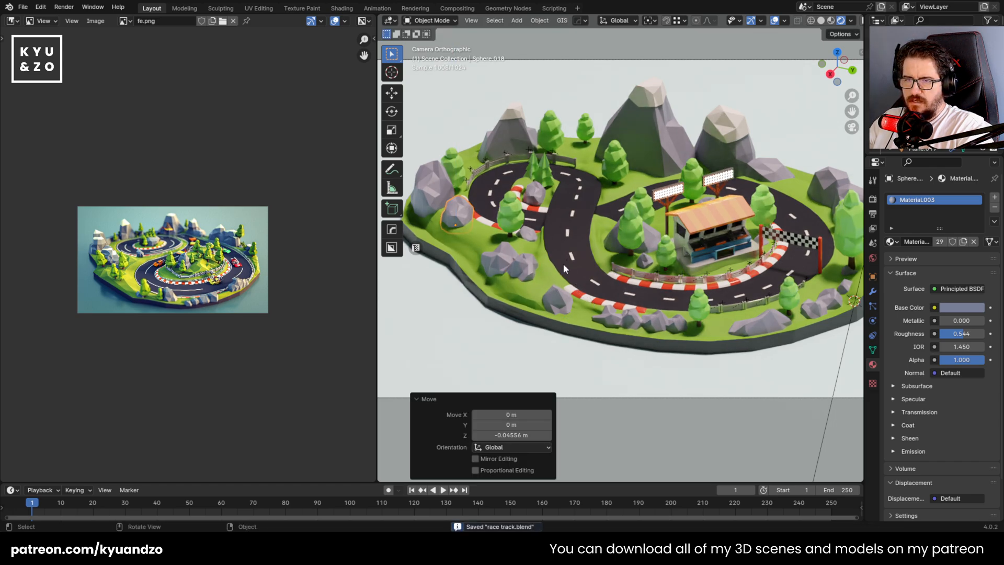
{"action": "left_click", "coordinate": [749, 330]}
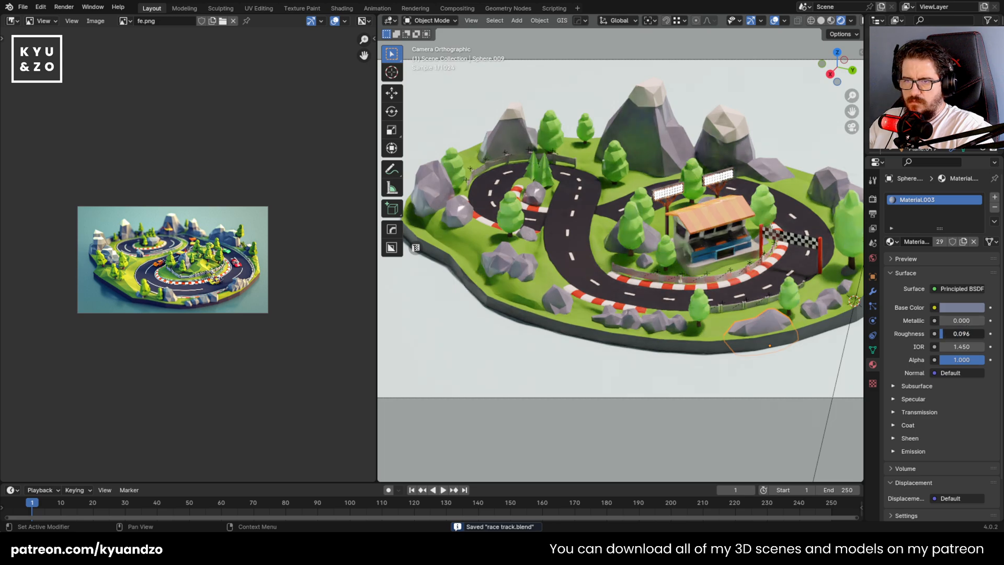
{"action": "left_click_drag", "start_coordinate": [964, 334], "coordinate": [984, 334]}
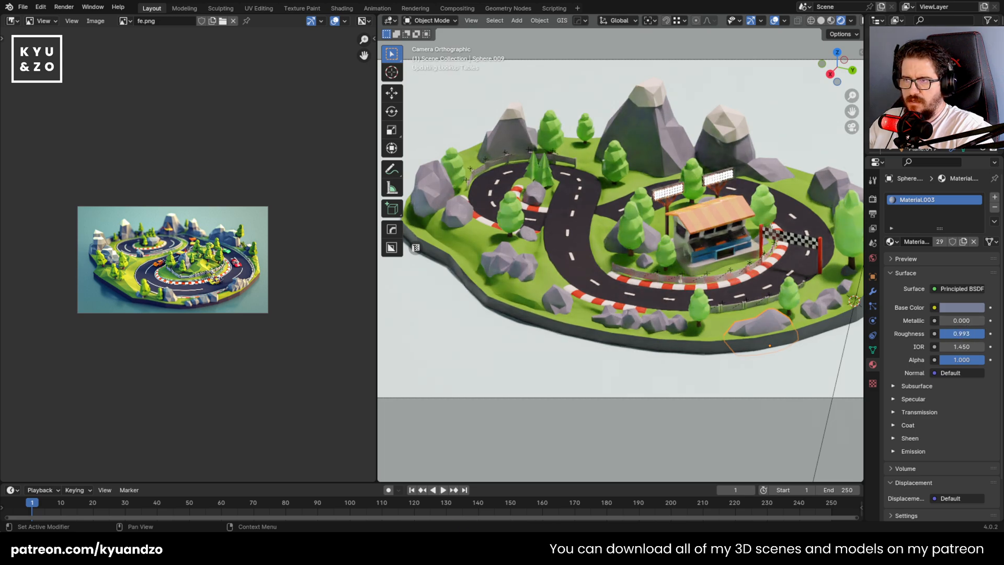
Darken the tree foliage material's base colour to a deeper, slightly muted green with value 0.342
{"action": "left_click", "coordinate": [630, 226]}
{"action": "left_click", "coordinate": [949, 325]}
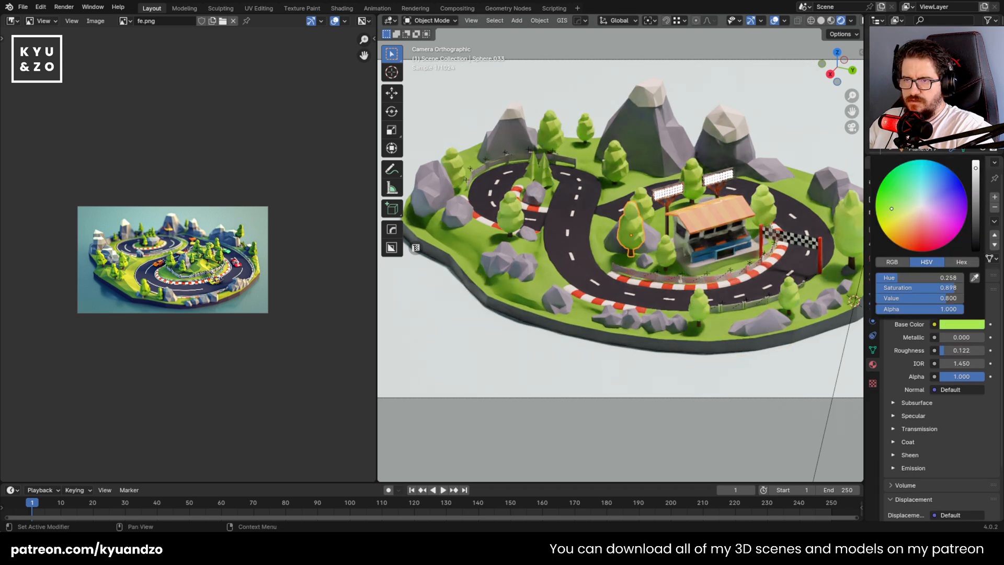
{"action": "left_click_drag", "start_coordinate": [896, 195], "coordinate": [892, 204]}
{"action": "left_click", "coordinate": [975, 190]}
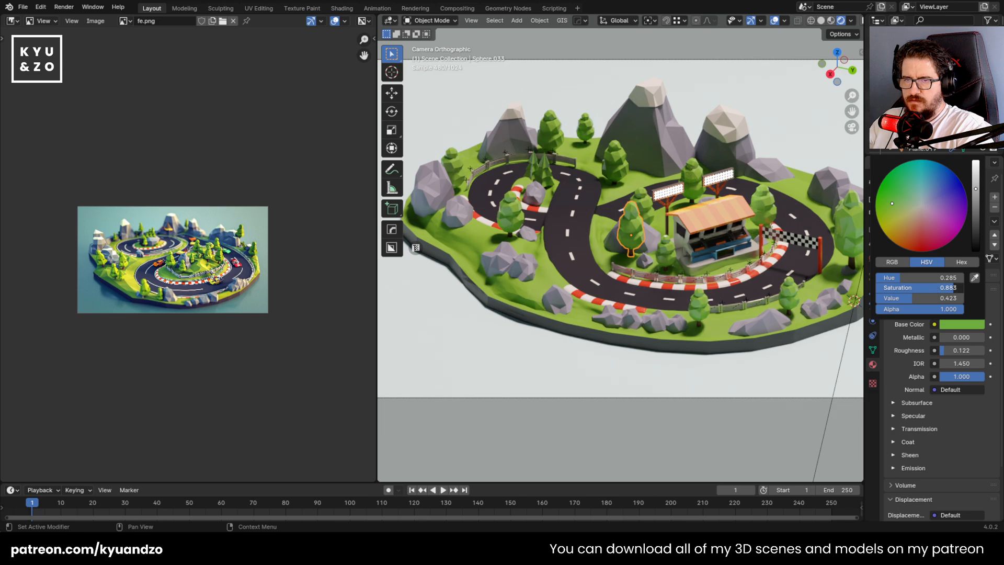
{"action": "left_click_drag", "start_coordinate": [892, 203], "coordinate": [875, 209]}
{"action": "left_click", "coordinate": [975, 225]}
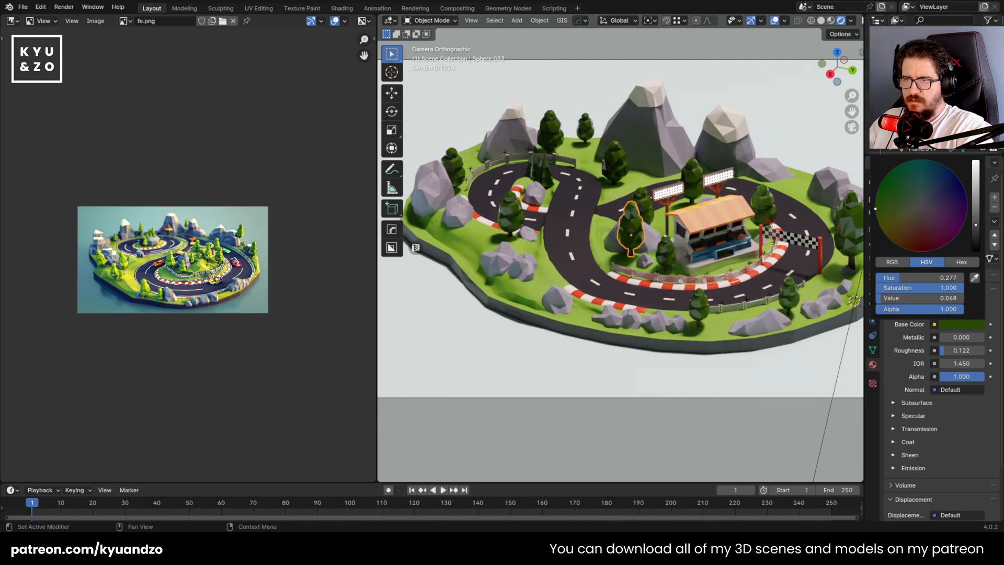
{"action": "left_click", "coordinate": [975, 204]}
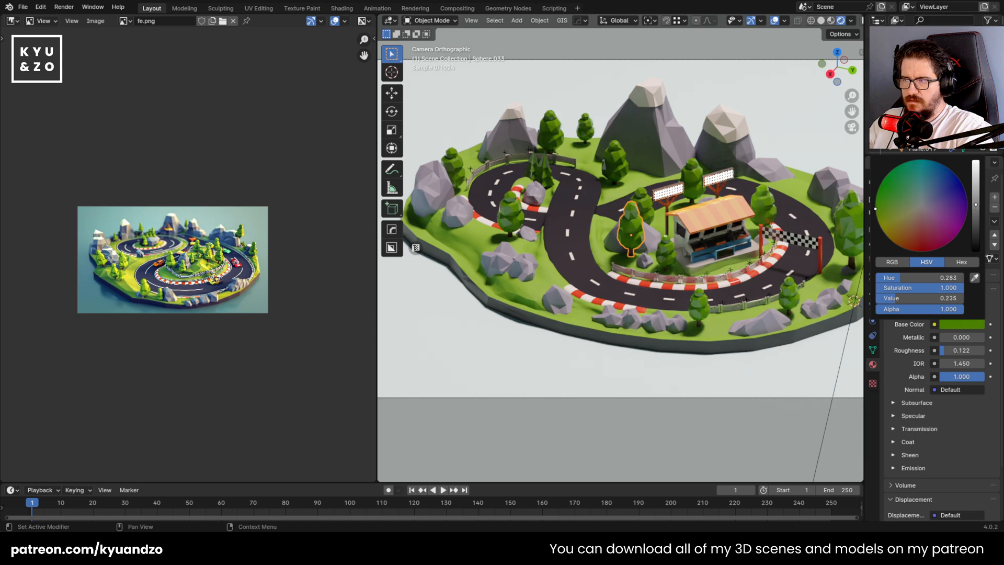
{"action": "left_click", "coordinate": [976, 196]}
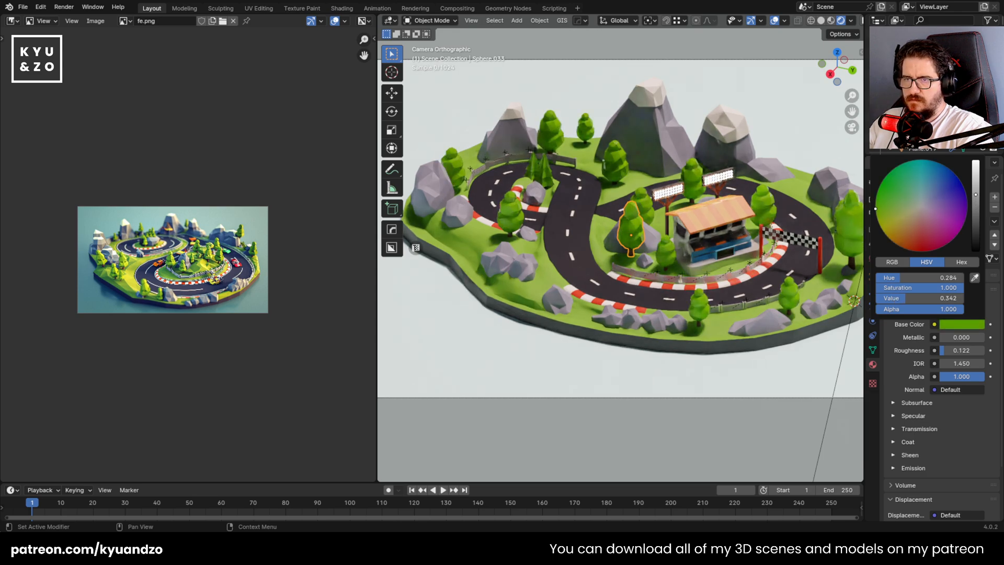
{"action": "left_click", "coordinate": [887, 206]}
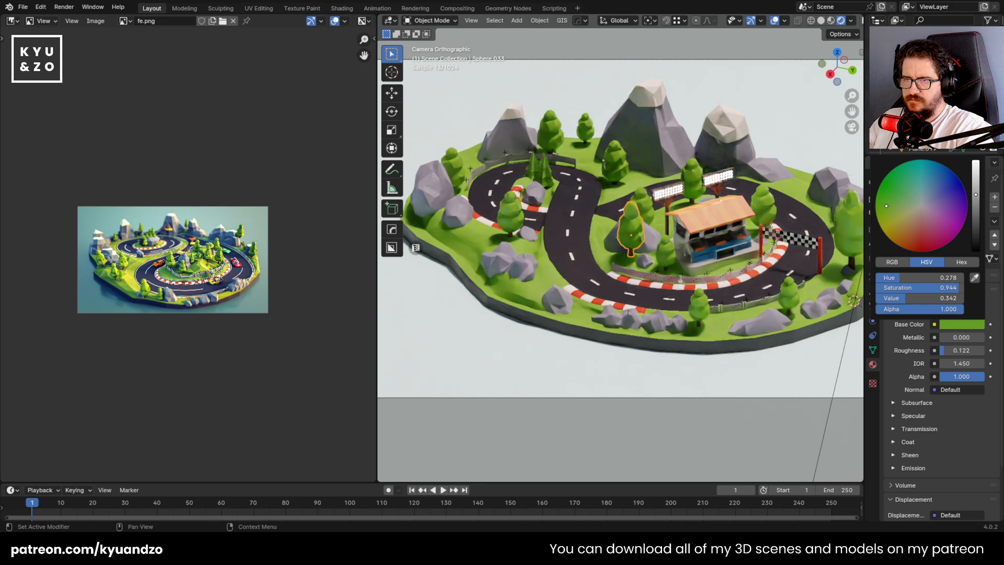
{"action": "mouse_move", "coordinate": [886, 206]}
{"action": "left_mouse_down"}
{"action": "mouse_move", "coordinate": [895, 197]}
{"action": "mouse_move", "coordinate": [891, 218]}
{"action": "mouse_move", "coordinate": [890, 207]}
{"action": "left_mouse_up"}
Brighten the island's grass base colour to hue 0.271, saturation 0.976 and value 0.392
{"action": "scroll", "coordinate": [604, 293], "scroll_direction": "down", "scroll_amount": 4}
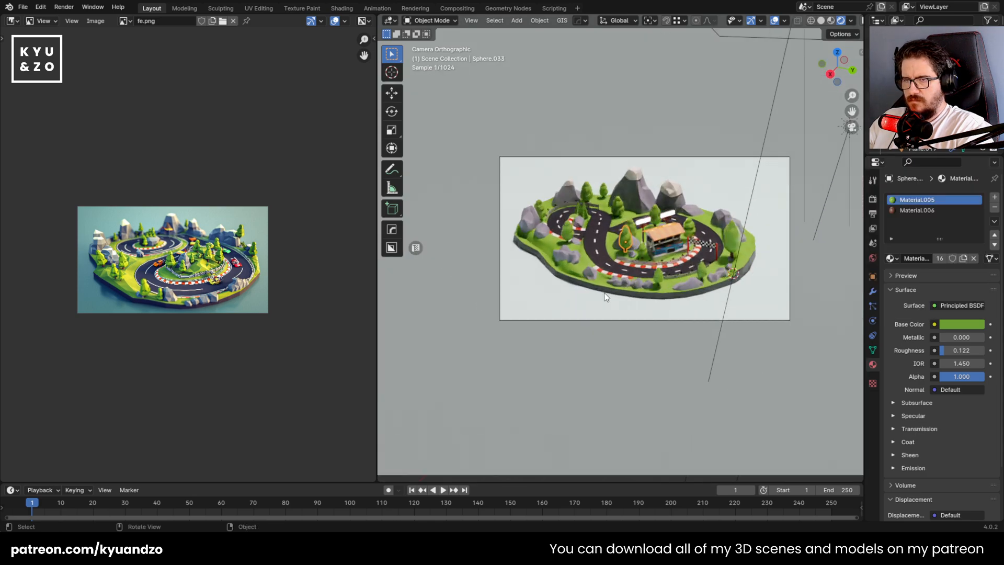
{"action": "scroll", "coordinate": [602, 299], "scroll_direction": "up", "scroll_amount": 1}
{"action": "left_click", "coordinate": [588, 320]}
{"action": "scroll", "coordinate": [613, 254], "scroll_direction": "up", "scroll_amount": 5}
{"action": "left_click", "coordinate": [525, 288]}
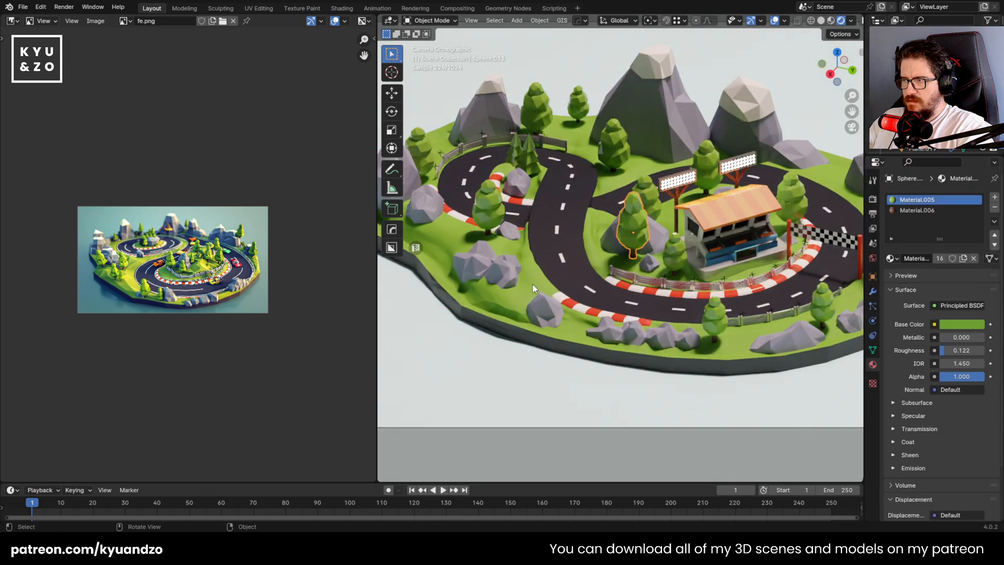
{"action": "left_click", "coordinate": [952, 324]}
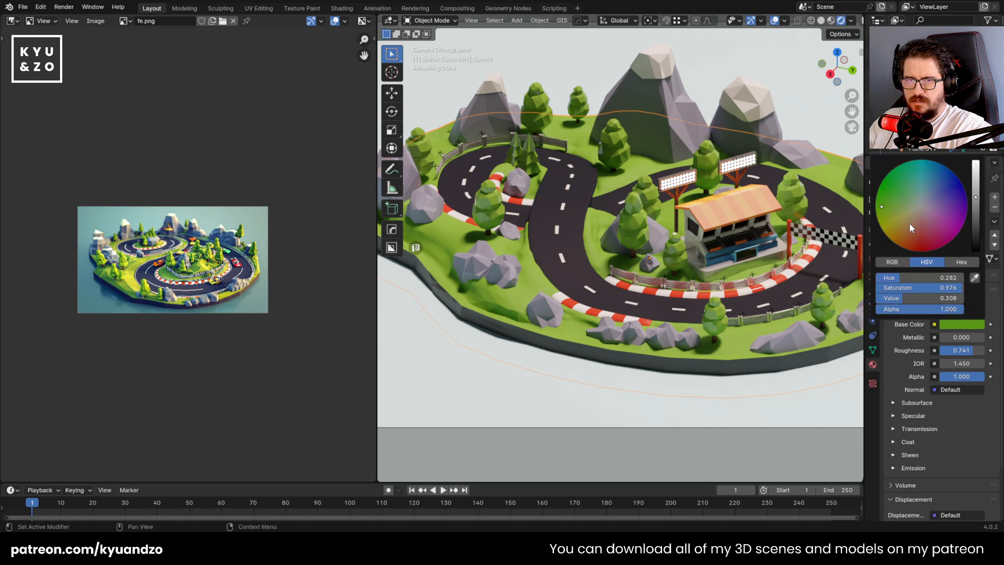
{"action": "left_click_drag", "start_coordinate": [893, 217], "coordinate": [884, 219]}
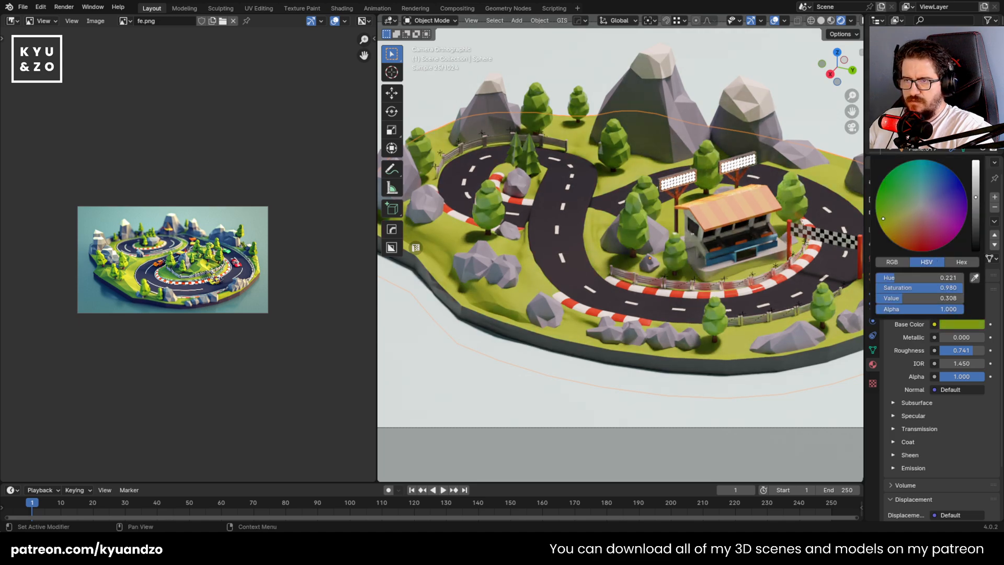
{"action": "left_click_drag", "start_coordinate": [976, 197], "coordinate": [976, 191]}
{"action": "mouse_move", "coordinate": [894, 211]}
{"action": "left_mouse_down"}
{"action": "mouse_move", "coordinate": [879, 218]}
{"action": "mouse_move", "coordinate": [881, 204]}
{"action": "left_mouse_up"}
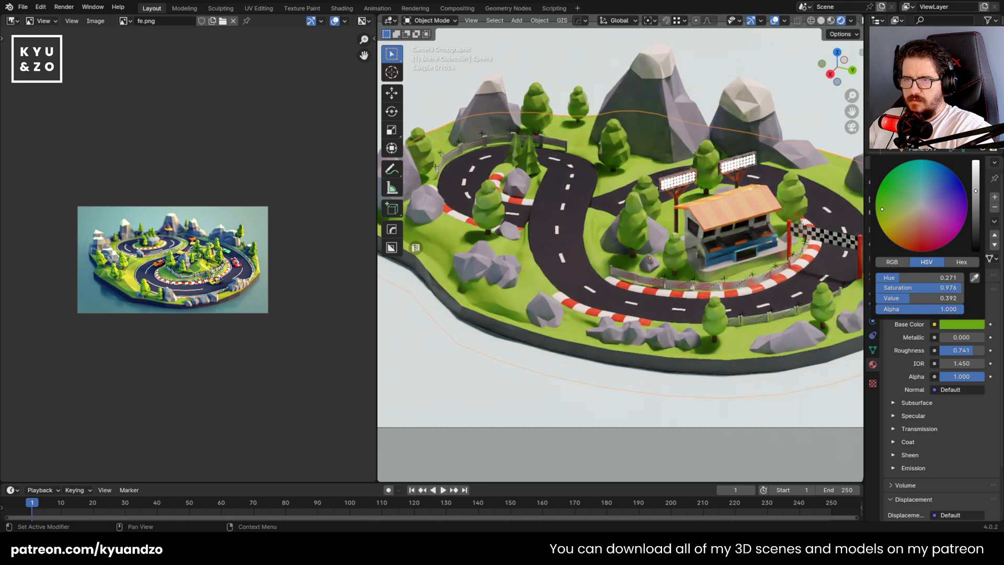
Examine the recoloured island in the camera render against the reference and check the area light's settings
{"action": "scroll", "coordinate": [572, 261], "scroll_direction": "down", "scroll_amount": 1}
{"action": "left_click", "coordinate": [526, 334]}
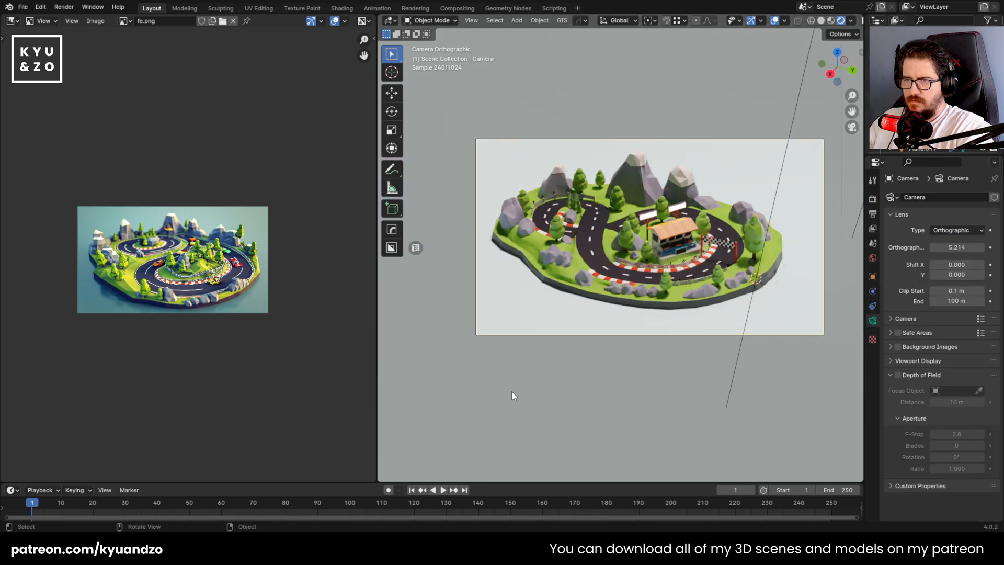
{"action": "scroll", "coordinate": [549, 297], "scroll_direction": "down", "scroll_amount": 1}
{"action": "scroll", "coordinate": [548, 297], "scroll_direction": "up", "scroll_amount": 6}
{"action": "left_click", "coordinate": [621, 350]}
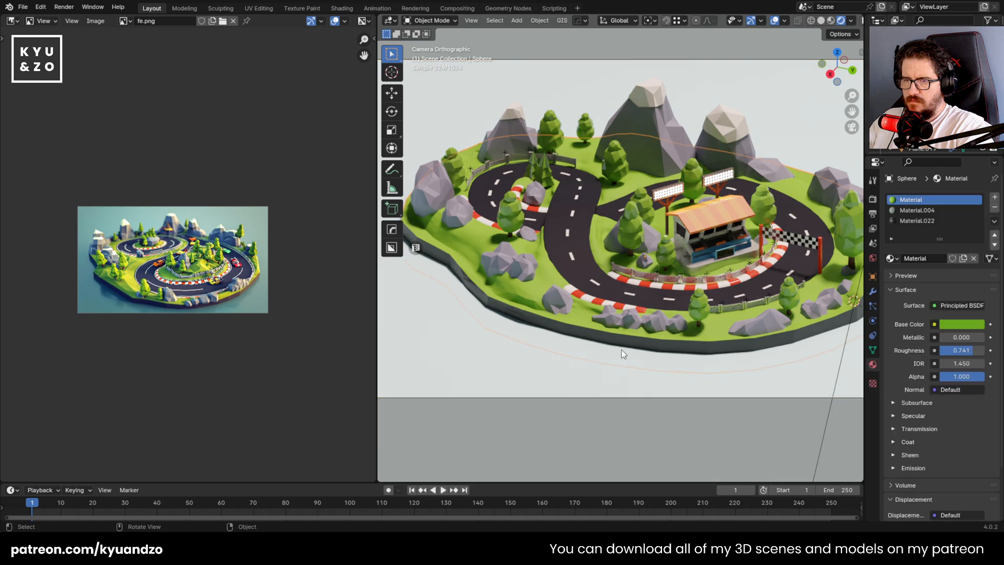
{"action": "scroll", "coordinate": [621, 351], "scroll_direction": "up", "scroll_amount": 2}
{"action": "scroll", "coordinate": [539, 278], "scroll_direction": "down", "scroll_amount": 6}
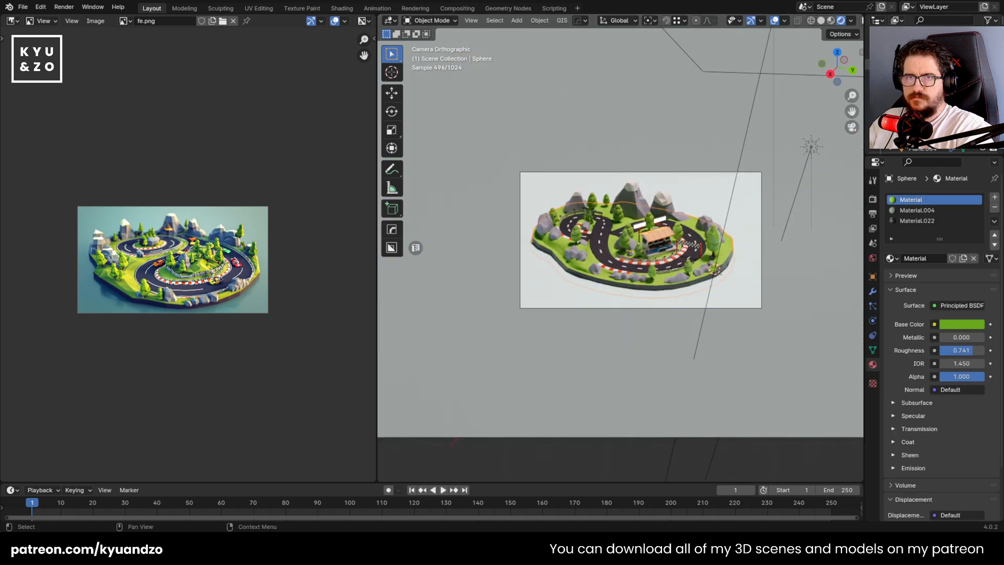
{"action": "left_click", "coordinate": [715, 270]}
{"action": "scroll", "coordinate": [691, 326], "scroll_direction": "up", "scroll_amount": 2}
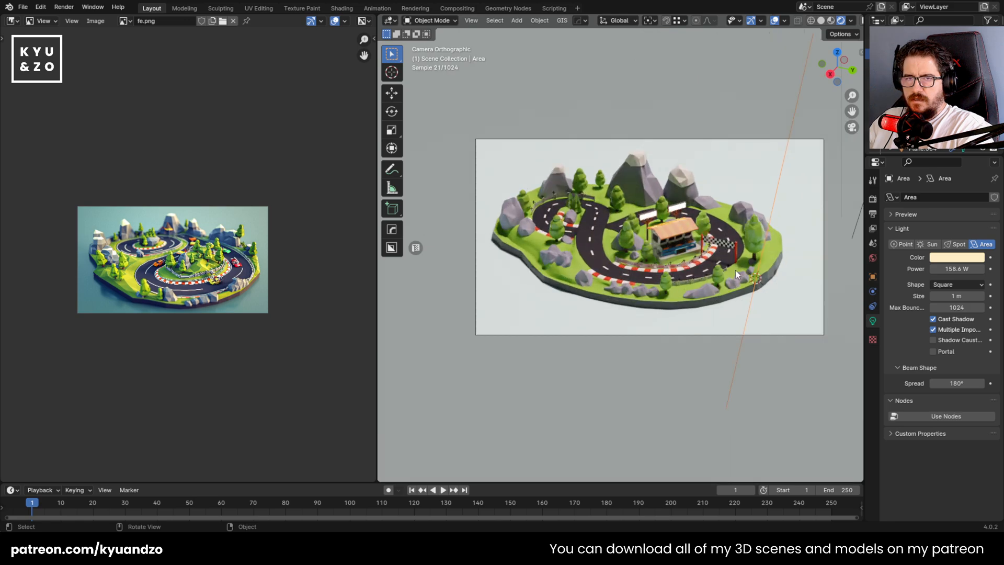
{"action": "middle_click_drag", "start_coordinate": [735, 270], "coordinate": [671, 274], "text": "shift"}
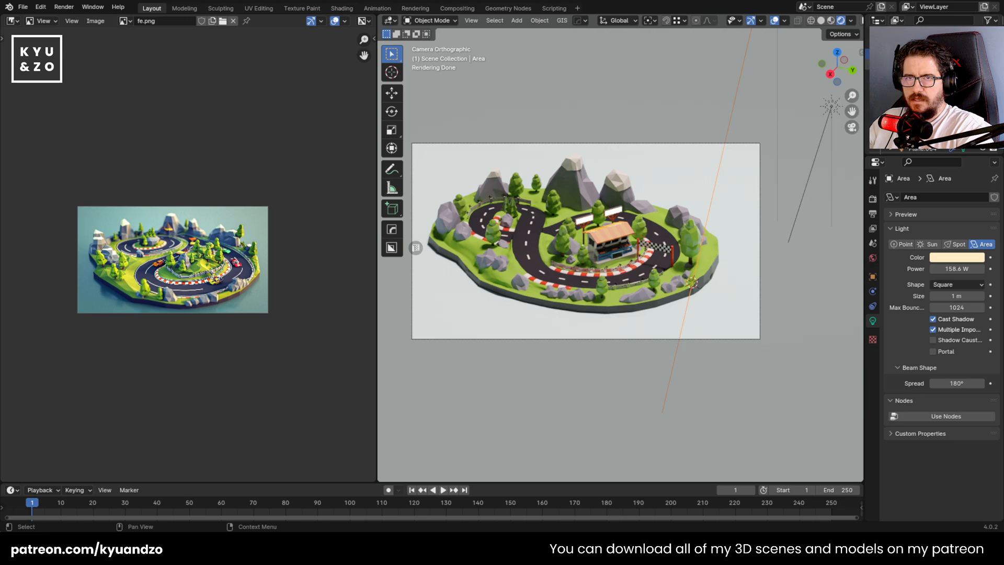
Delete the large area light above the island, keeping the sun light
{"action": "left_click", "coordinate": [830, 107], "text": "shift"}
{"action": "scroll", "coordinate": [741, 189], "scroll_direction": "down", "scroll_amount": 7}
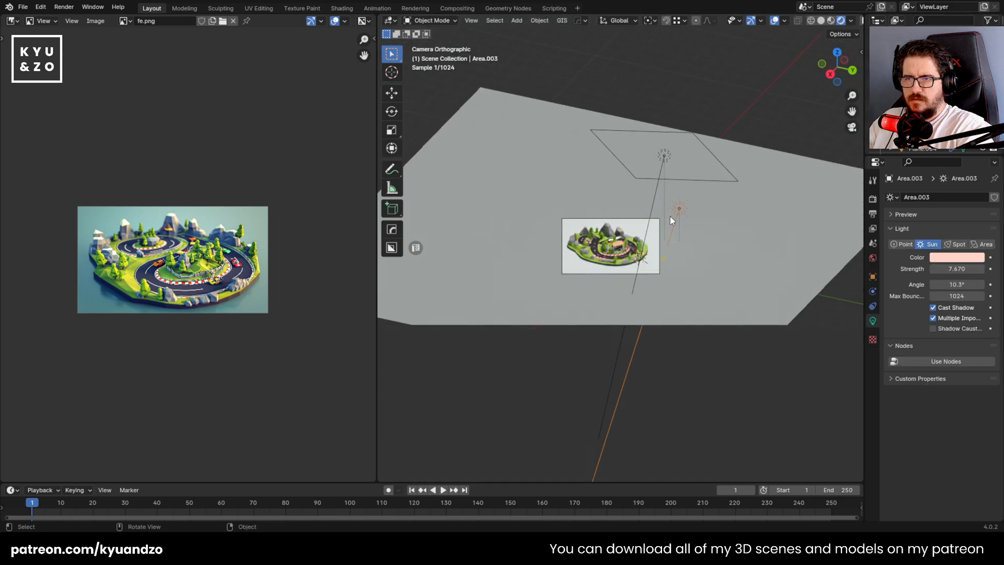
{"action": "left_click", "coordinate": [663, 153]}
{"action": "key", "text": "Delete"}
{"action": "scroll", "coordinate": [701, 203], "scroll_direction": "up", "scroll_amount": 2}
Trackball-rotate the sun light by about -18.9° and -41.8° to change the shadow direction
{"action": "left_click", "coordinate": [704, 192]}
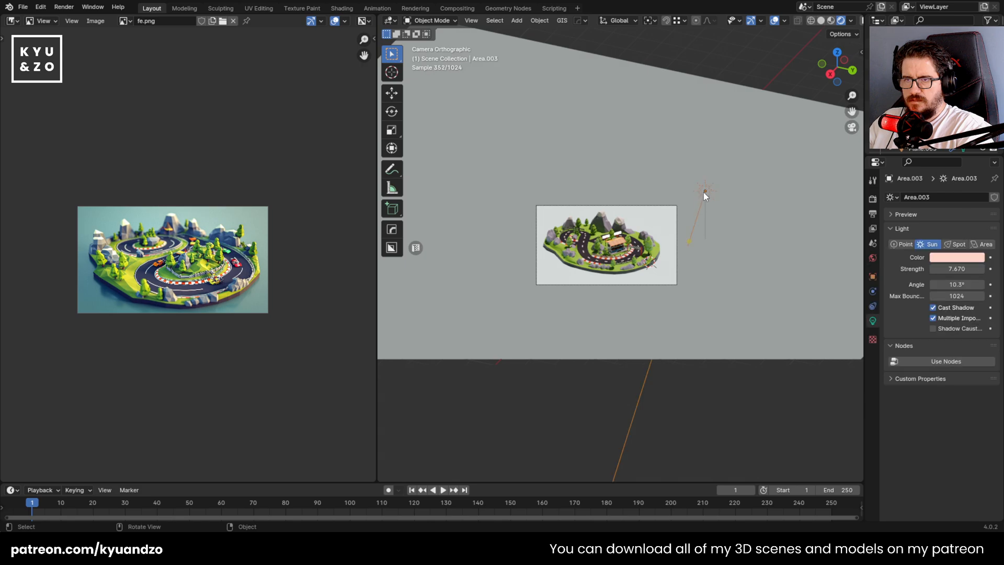
{"action": "scroll", "coordinate": [704, 193], "scroll_direction": "up", "scroll_amount": 5}
{"action": "key", "text": "r"}
{"action": "key", "text": "r"}
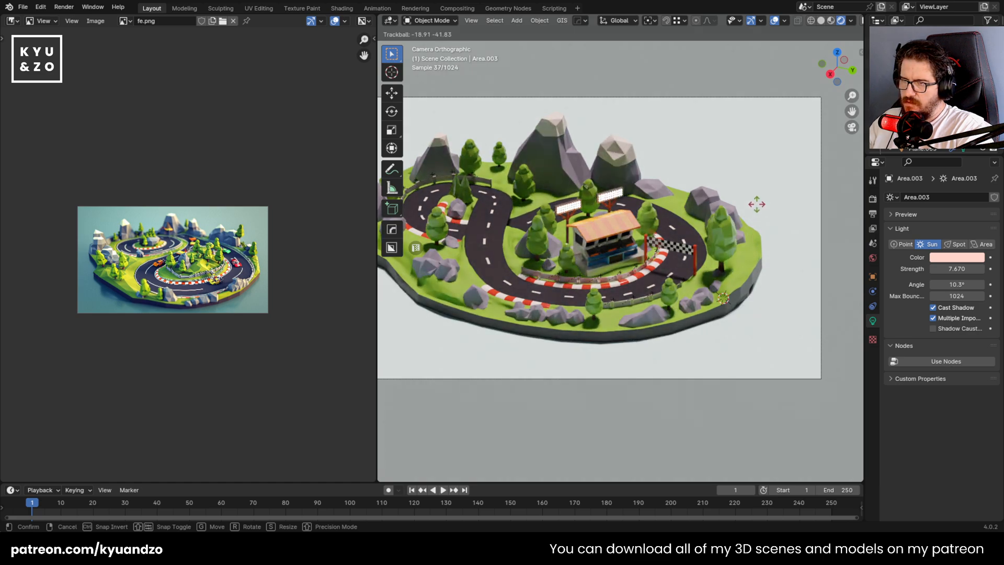
{"action": "left_click", "coordinate": [756, 205]}
Delete the sun light to preview the island without it, and undo the deletion
{"action": "key", "text": "x"}
{"action": "left_click", "coordinate": [755, 207]}
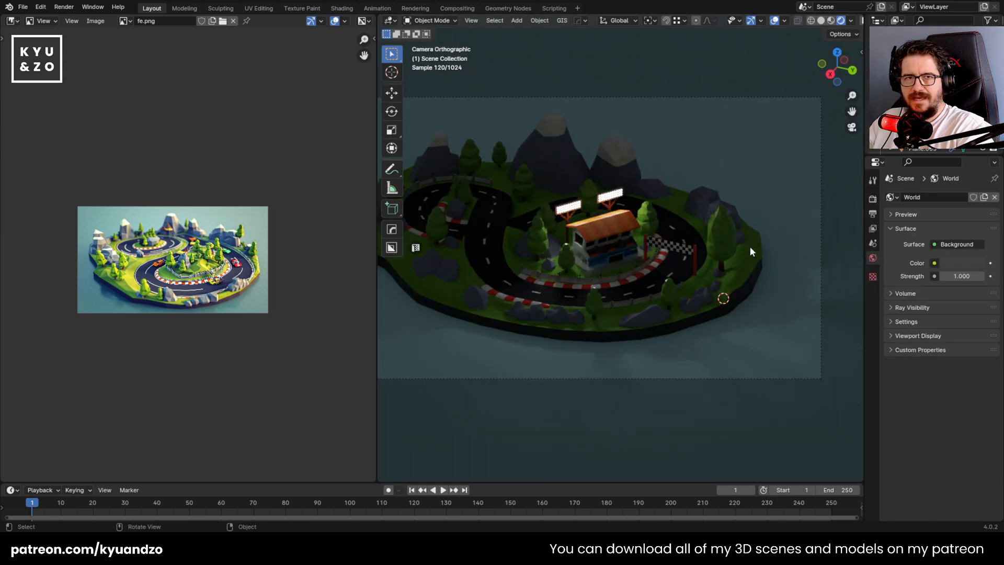
{"action": "scroll", "coordinate": [748, 248], "scroll_direction": "up", "scroll_amount": 3}
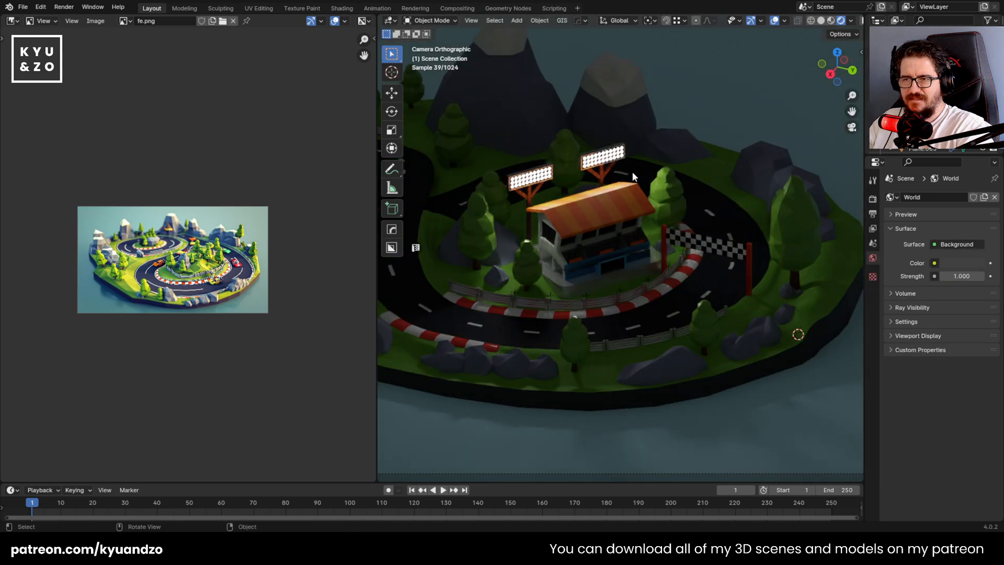
{"action": "scroll", "coordinate": [600, 217], "scroll_direction": "down", "scroll_amount": 3}
{"action": "key", "text": "ctrl+z"}
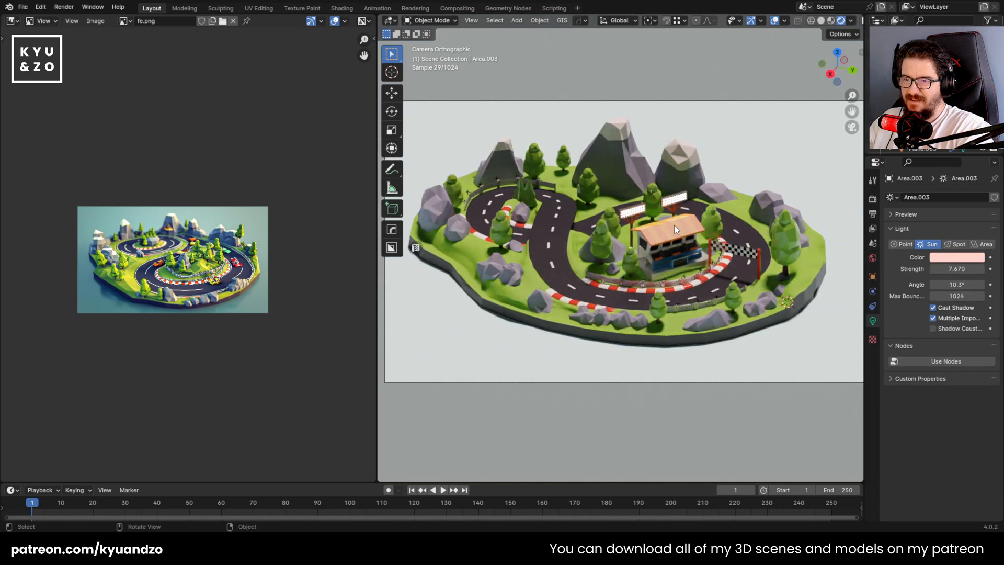
Trackball-rotate the sun light by 22.3° and -84.2° so it lights the grandstand and the track's front side
{"action": "key", "text": "r"}
{"action": "key", "text": "r"}
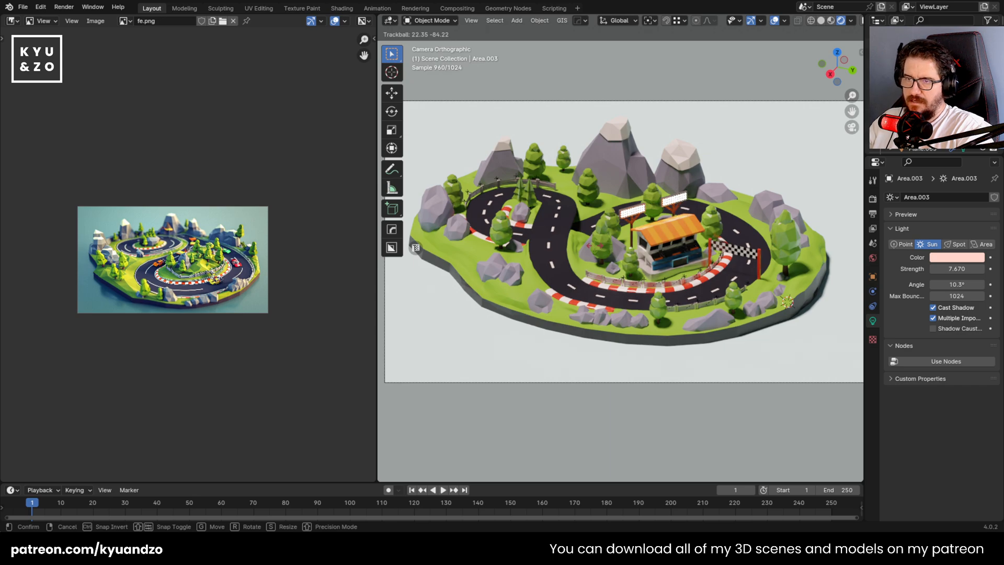
{"action": "left_click", "coordinate": [537, 307]}
{"action": "scroll", "coordinate": [536, 306], "scroll_direction": "down", "scroll_amount": 3}
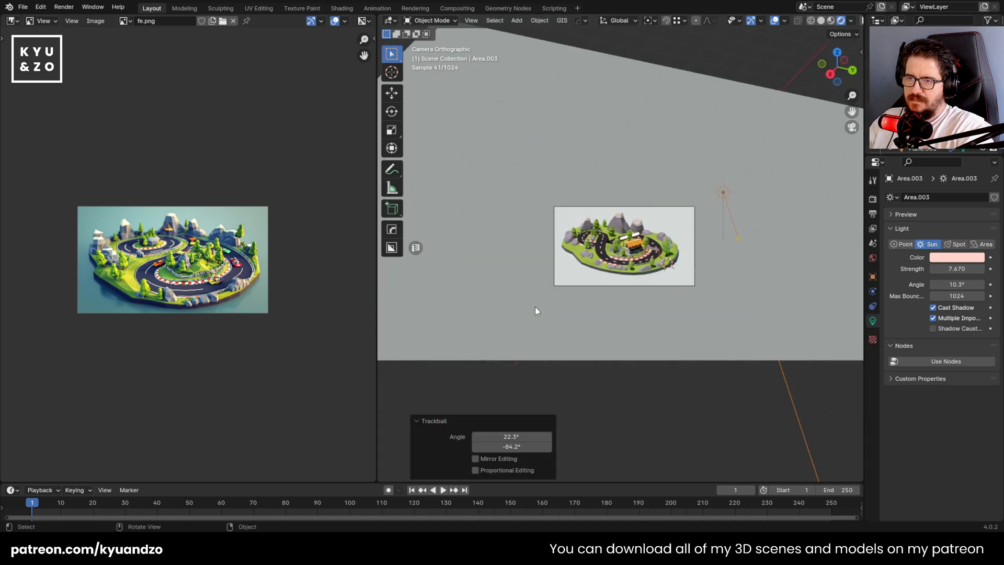
{"action": "scroll", "coordinate": [536, 307], "scroll_direction": "up", "scroll_amount": 8}
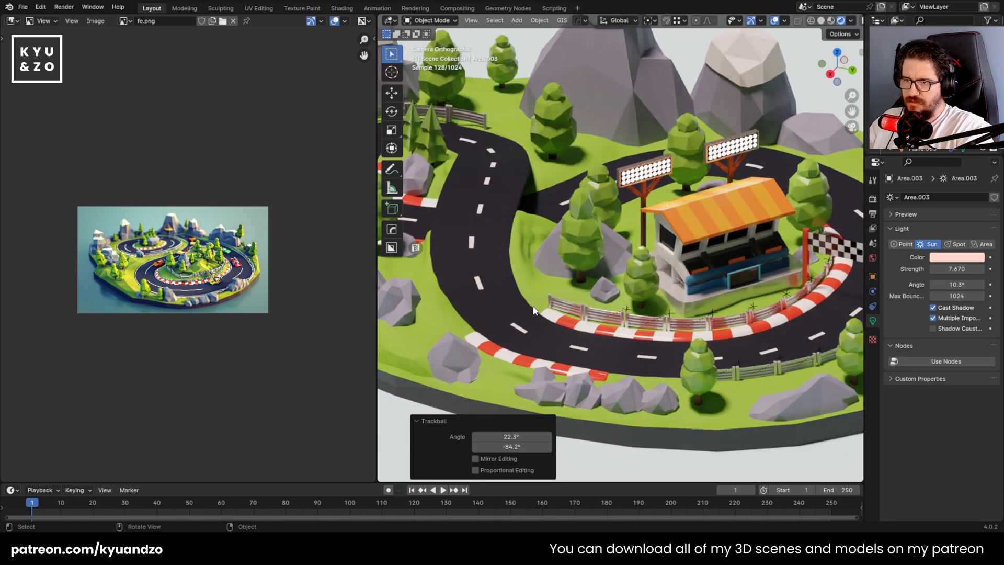
Trackball-rotate the sun light again, judging the shadow direction across the whole island
{"action": "scroll", "coordinate": [534, 310], "scroll_direction": "down", "scroll_amount": 8}
{"action": "key", "text": "r"}
{"action": "key", "text": "r"}
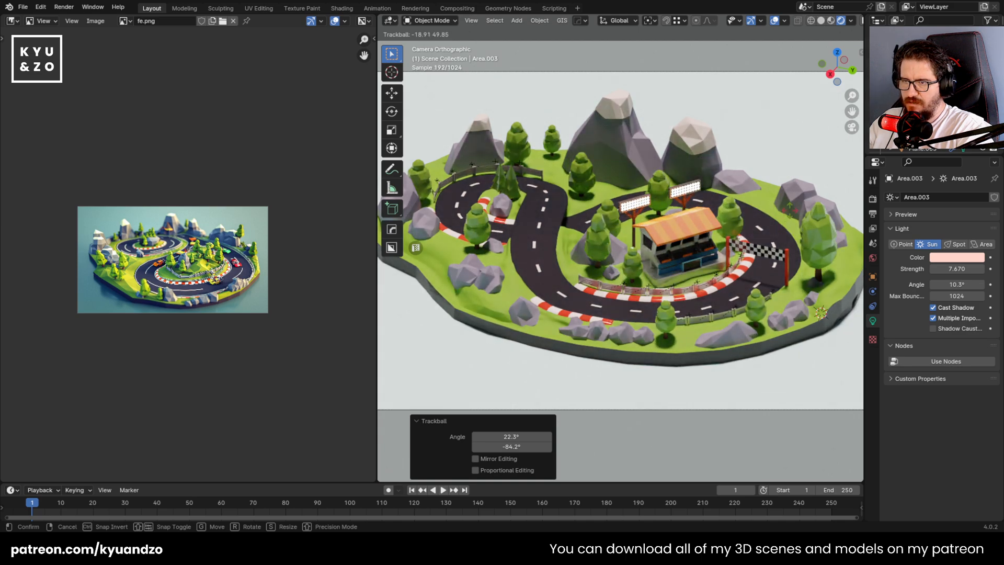
{"action": "left_click", "coordinate": [785, 215]}
{"action": "left_click", "coordinate": [651, 163]}
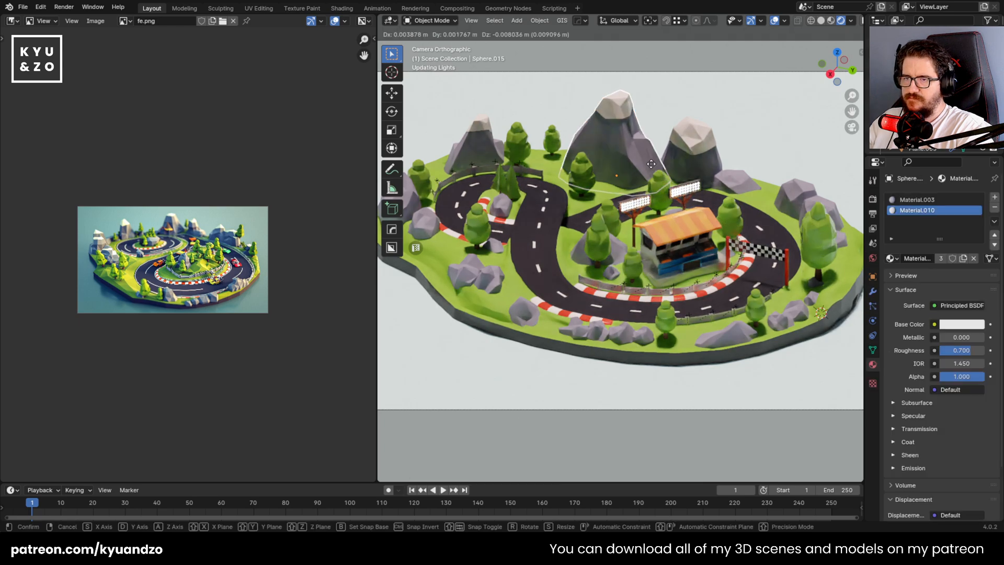
Reselect the sun light and trackball-rotate it by 21.2° and 95.1° to relight the grandstand and track
{"action": "scroll", "coordinate": [659, 235], "scroll_direction": "down", "scroll_amount": 3}
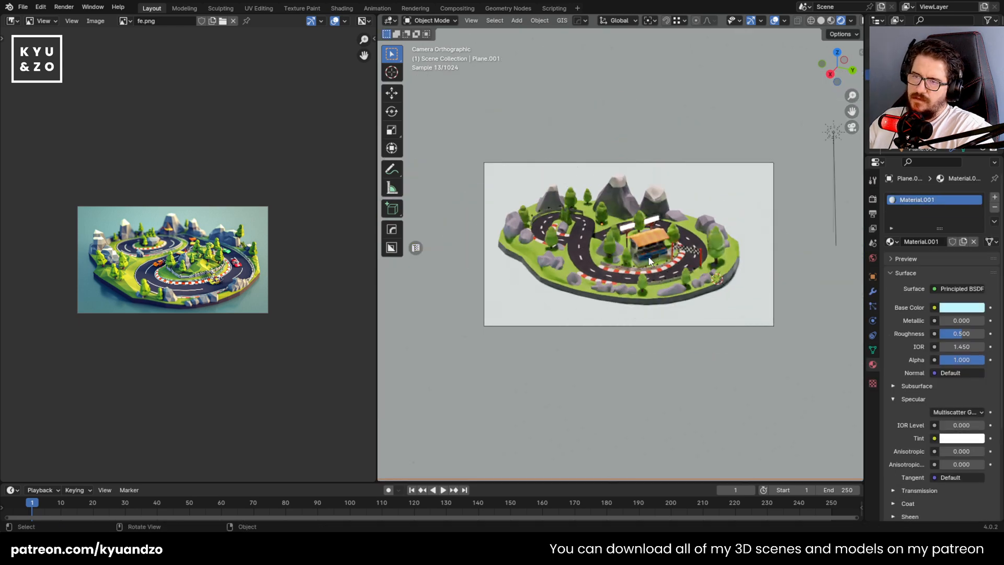
{"action": "scroll", "coordinate": [649, 260], "scroll_direction": "up", "scroll_amount": 1}
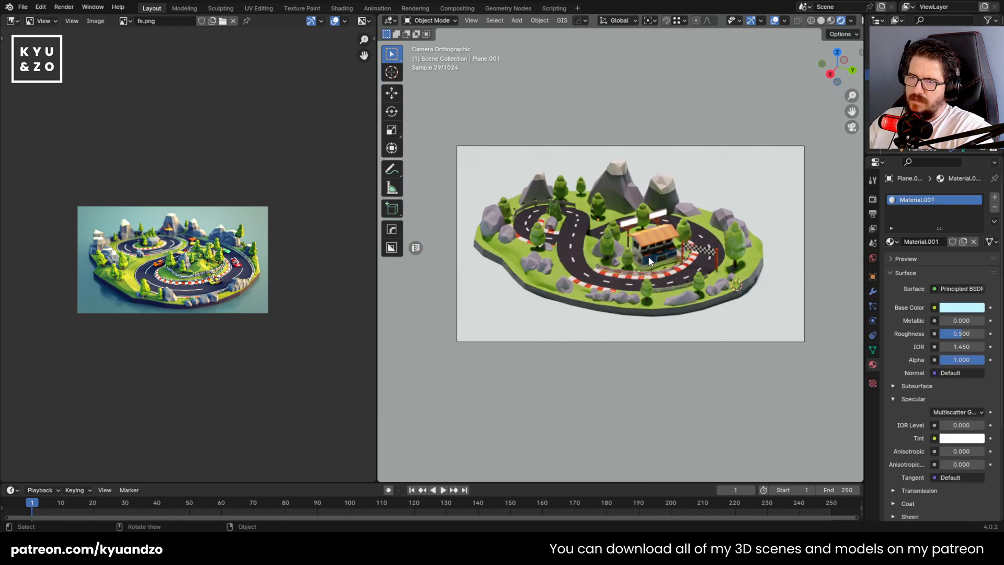
{"action": "scroll", "coordinate": [438, 395], "scroll_direction": "up", "scroll_amount": 1}
{"action": "scroll", "coordinate": [766, 163], "scroll_direction": "down", "scroll_amount": 4}
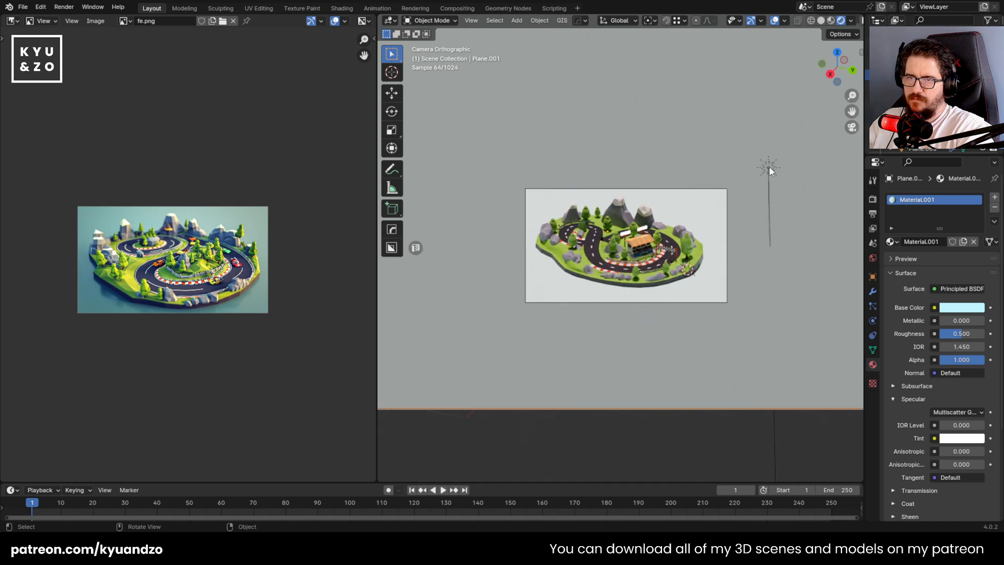
{"action": "left_click", "coordinate": [769, 166]}
{"action": "scroll", "coordinate": [648, 239], "scroll_direction": "up", "scroll_amount": 4}
{"action": "scroll", "coordinate": [649, 235], "scroll_direction": "up", "scroll_amount": 5}
{"action": "key", "text": "r"}
{"action": "key", "text": "r"}
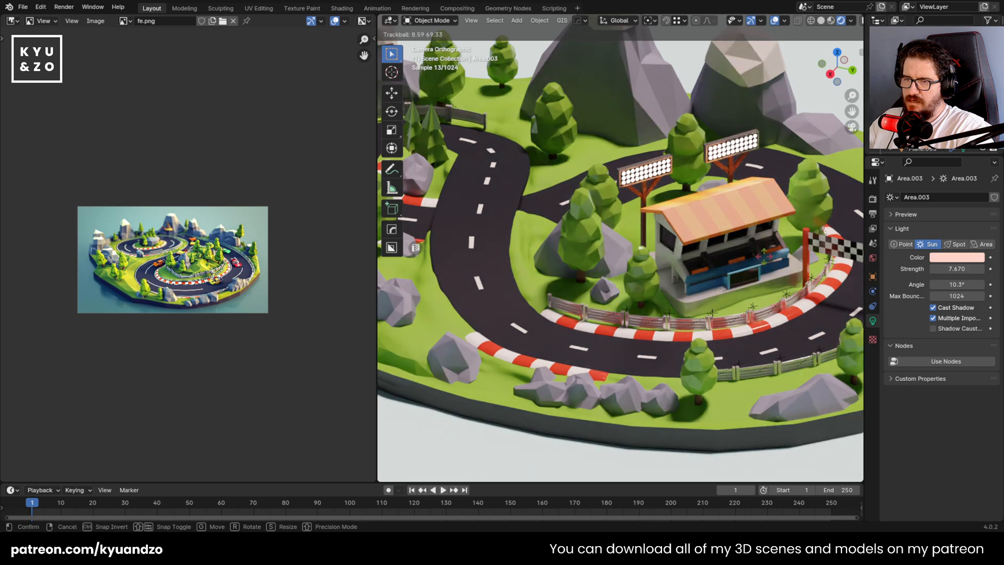
{"action": "left_click", "coordinate": [705, 268]}
{"action": "scroll", "coordinate": [667, 264], "scroll_direction": "down", "scroll_amount": 5}
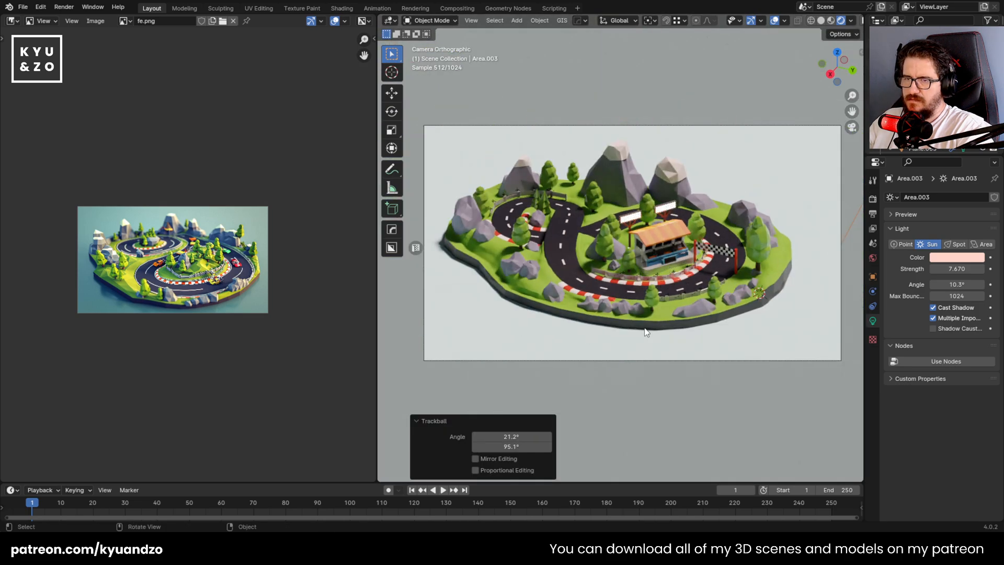
Save the file and set the ground plane's base color to a muted teal with hue 0.516, saturation 0.488 and value 0.462
{"action": "left_click", "coordinate": [647, 333]}
{"action": "key", "text": "ctrl+s"}
{"action": "scroll", "coordinate": [636, 316], "scroll_direction": "down", "scroll_amount": 2}
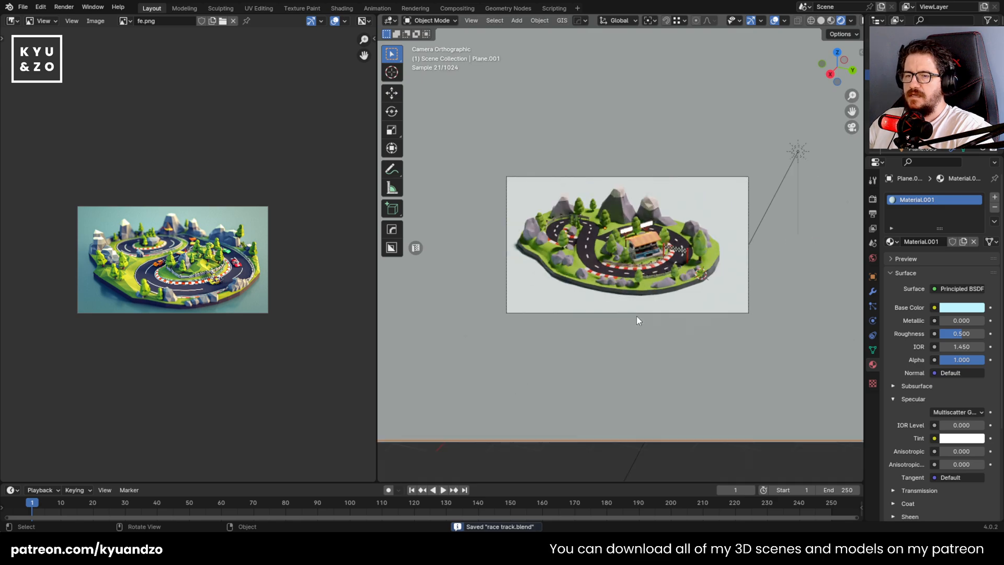
{"action": "left_click", "coordinate": [967, 308]}
{"action": "mouse_move", "coordinate": [933, 271]}
{"action": "left_mouse_down"}
{"action": "mouse_move", "coordinate": [906, 271]}
{"action": "mouse_move", "coordinate": [924, 270]}
{"action": "left_mouse_up"}
{"action": "mouse_move", "coordinate": [974, 167]}
{"action": "left_mouse_down"}
{"action": "mouse_move", "coordinate": [975, 220]}
{"action": "mouse_move", "coordinate": [976, 169]}
{"action": "mouse_move", "coordinate": [922, 177]}
{"action": "left_mouse_up"}
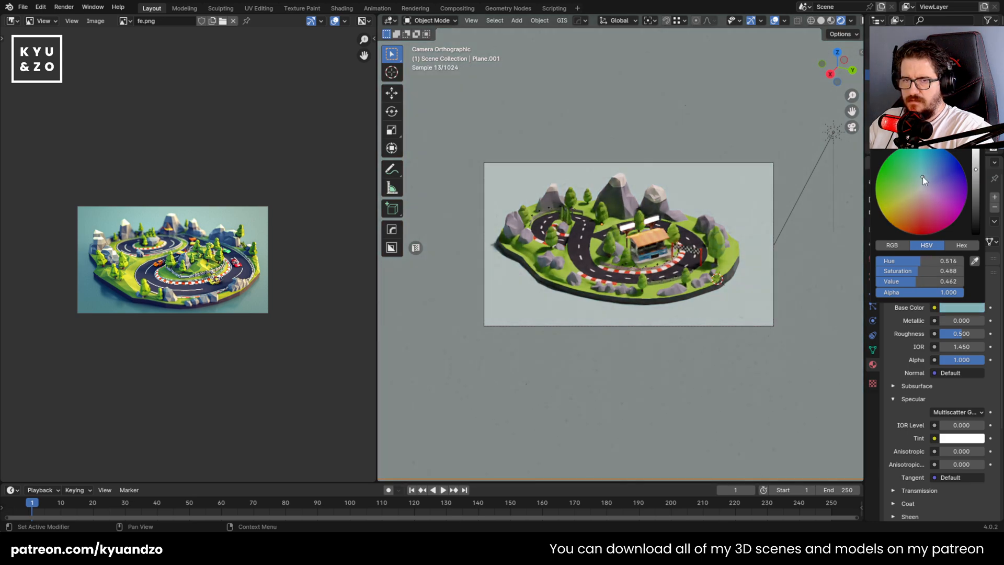
{"action": "scroll", "coordinate": [607, 305], "scroll_direction": "up", "scroll_amount": 2}
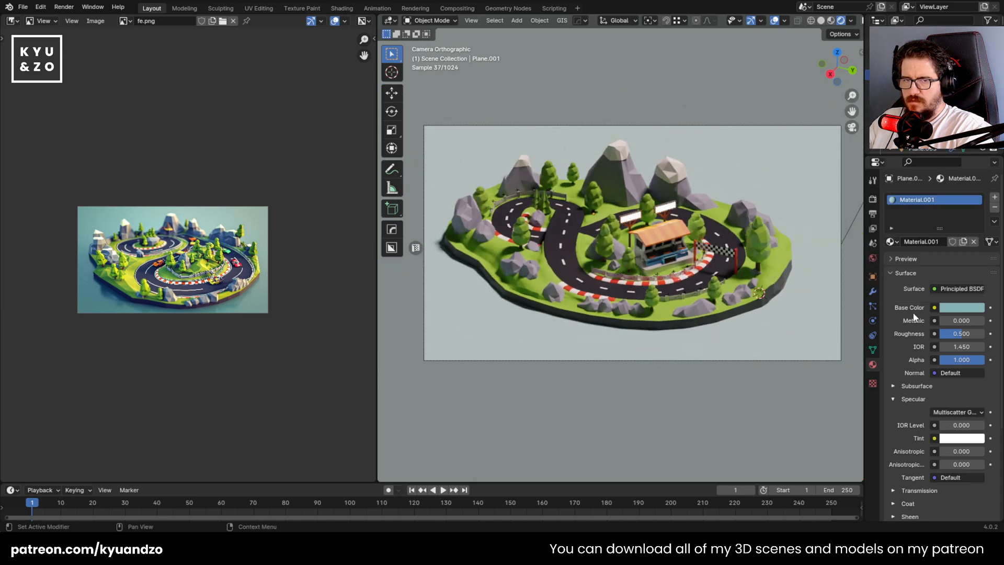
Try metallic 0.207 and roughness 0.339 on the ground plane's material, with a paler, greyer teal base color
{"action": "mouse_move", "coordinate": [949, 334]}
{"action": "left_mouse_down"}
{"action": "mouse_move", "coordinate": [940, 334]}
{"action": "mouse_move", "coordinate": [984, 334]}
{"action": "mouse_move", "coordinate": [939, 320]}
{"action": "mouse_move", "coordinate": [949, 320]}
{"action": "left_mouse_up"}
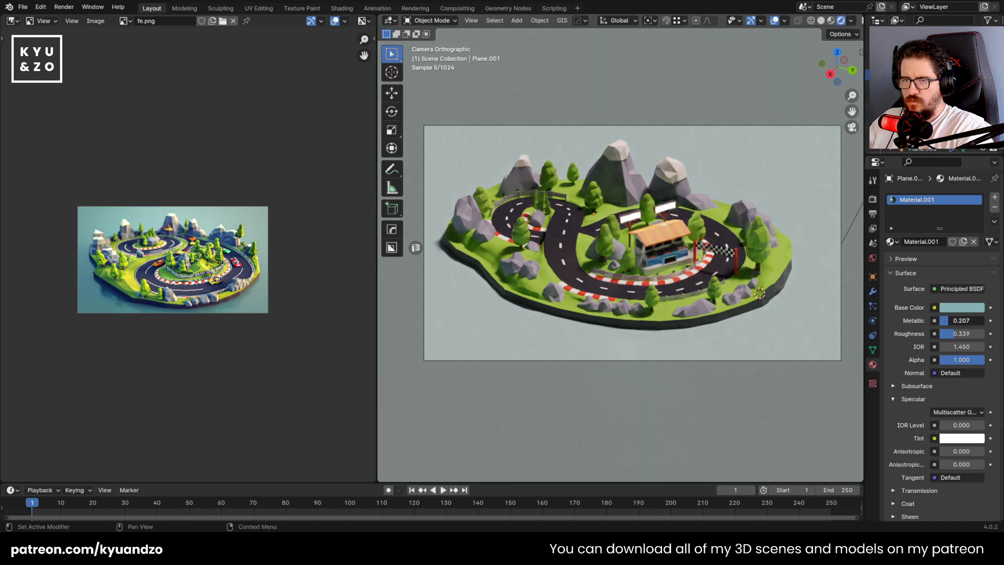
{"action": "left_click", "coordinate": [948, 308]}
{"action": "left_click_drag", "start_coordinate": [976, 169], "coordinate": [916, 181]}
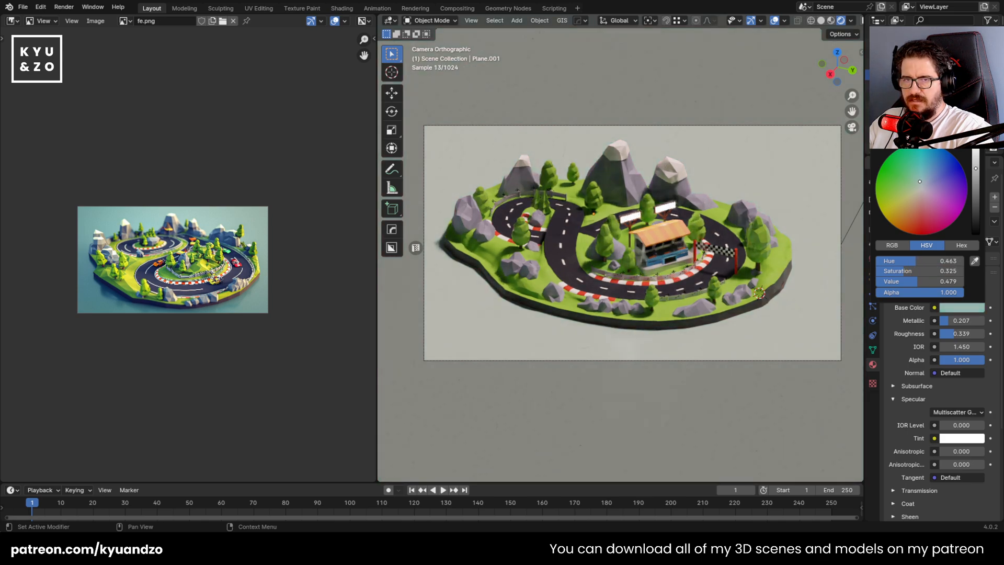
Delete the ground plane several times to compare the island with and without it, undoing each deletion
{"action": "key", "text": "Delete"}
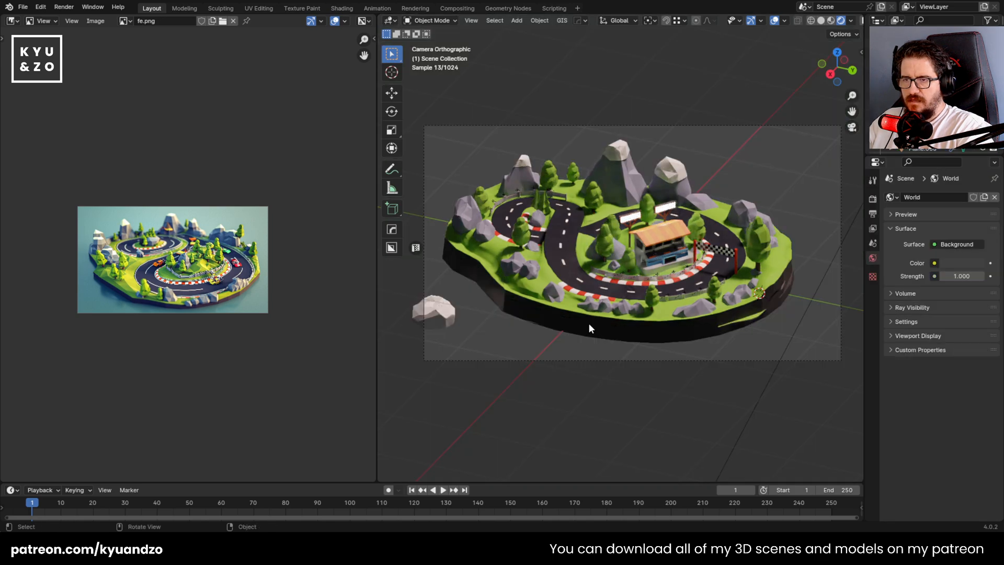
{"action": "key", "text": "ctrl+z"}
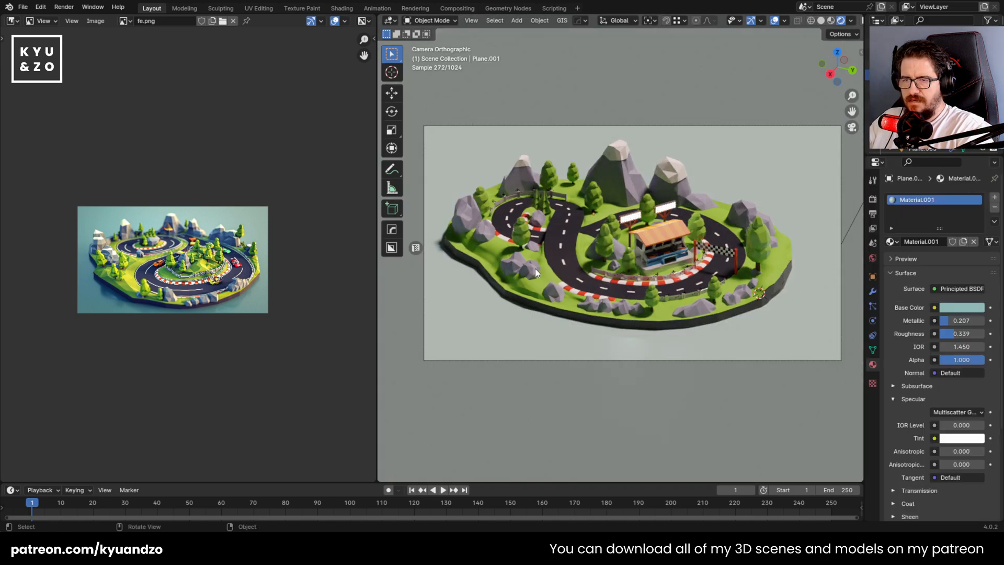
{"action": "key", "text": "Delete"}
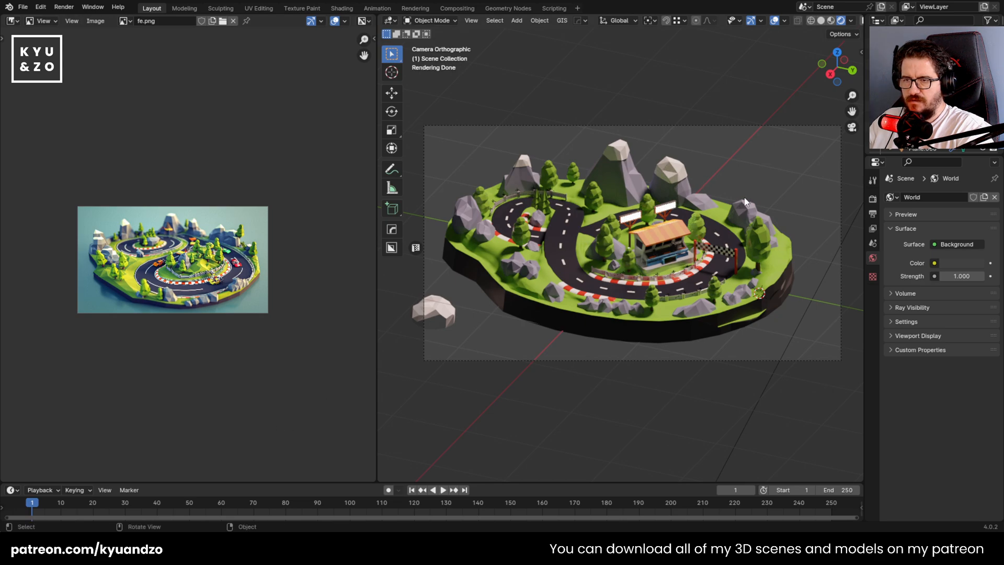
{"action": "key", "text": "ctrl+z"}
{"action": "key", "text": "x"}
{"action": "left_click", "coordinate": [566, 273]}
{"action": "key", "text": "ctrl+z"}
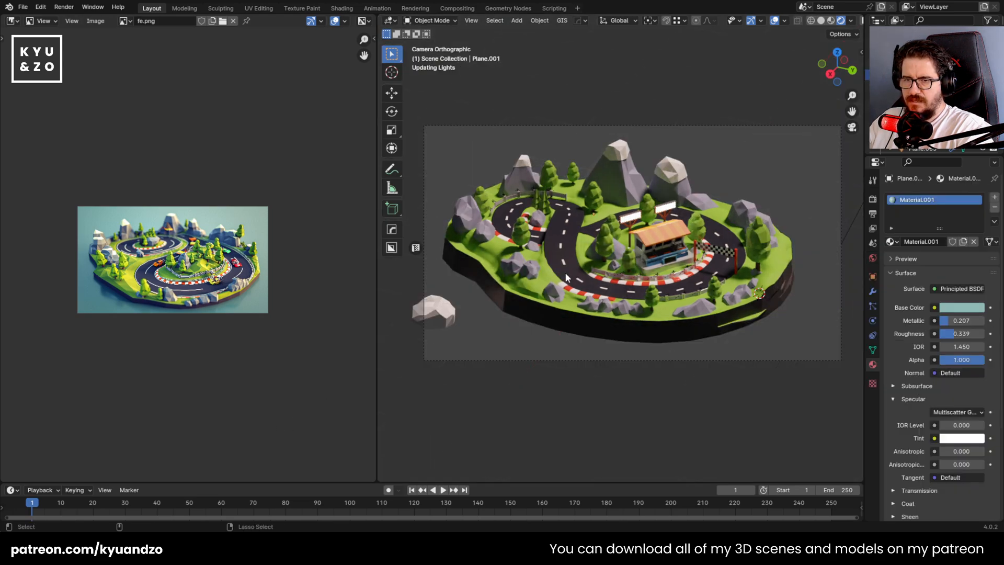
{"action": "key", "text": "x"}
{"action": "left_click", "coordinate": [566, 273]}
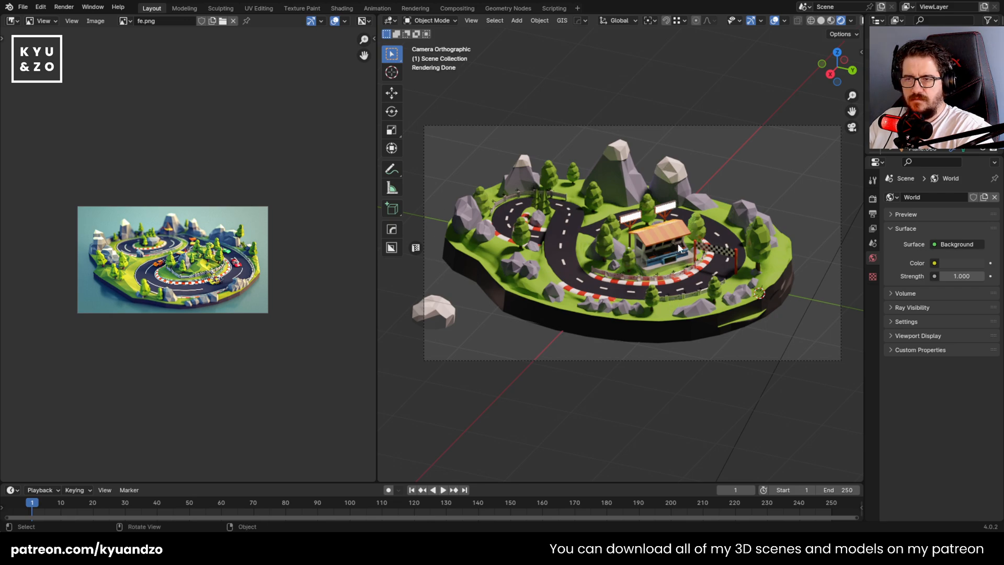
{"action": "key", "text": "ctrl+z"}
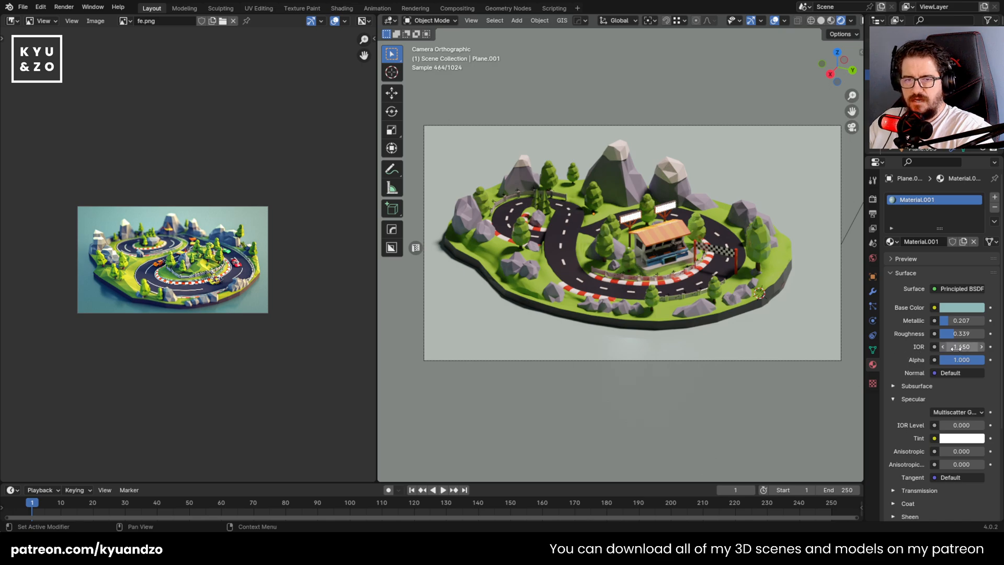
{"action": "scroll", "coordinate": [910, 417], "scroll_direction": "down", "scroll_amount": 1}
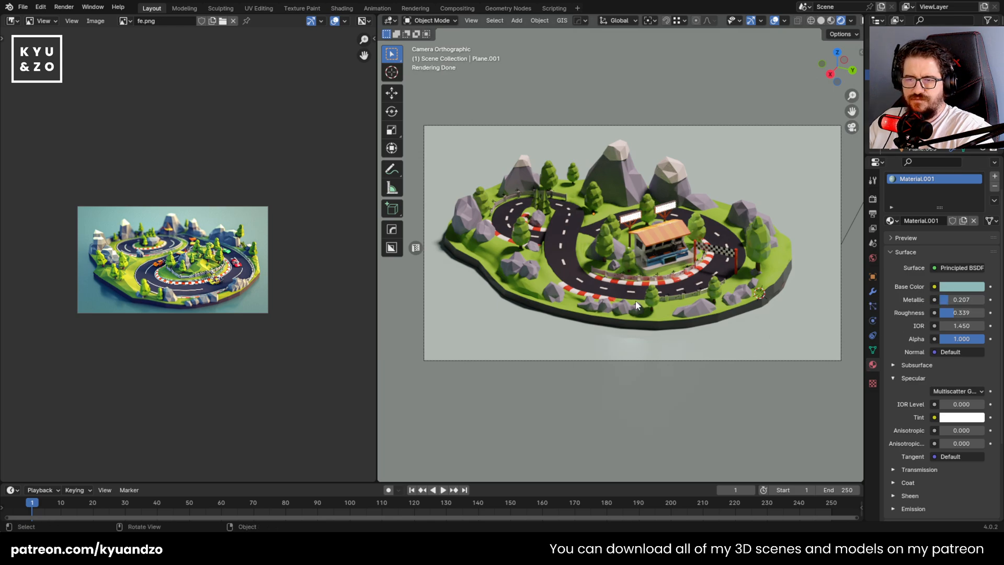
{"action": "key", "text": "Delete"}
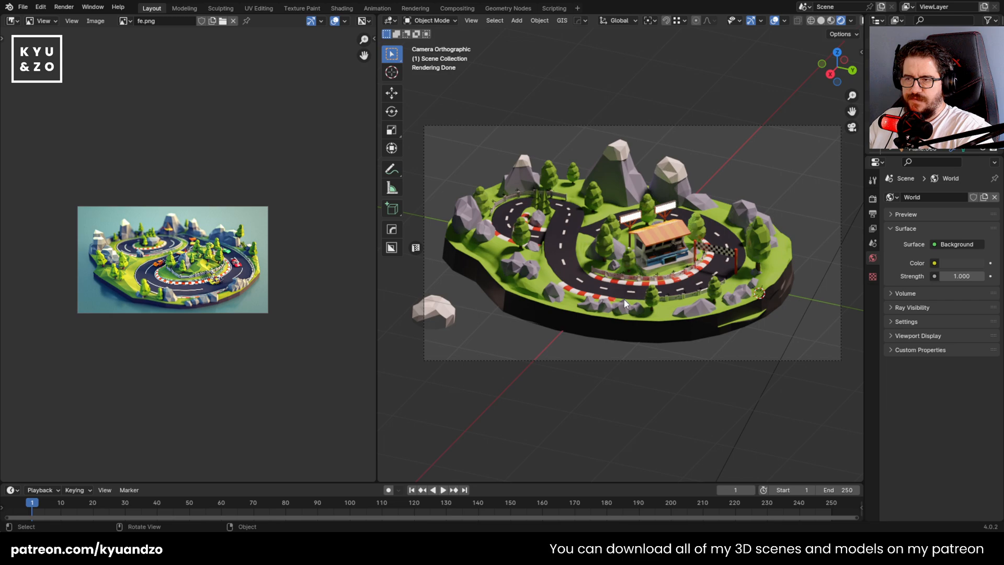
{"action": "key", "text": "ctrl+z"}
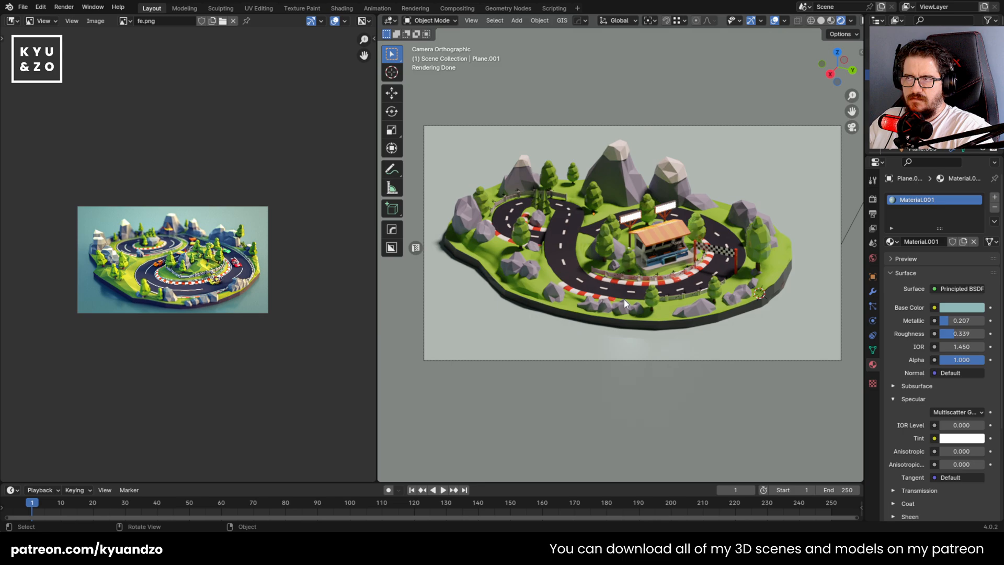
{"action": "key", "text": "Delete"}
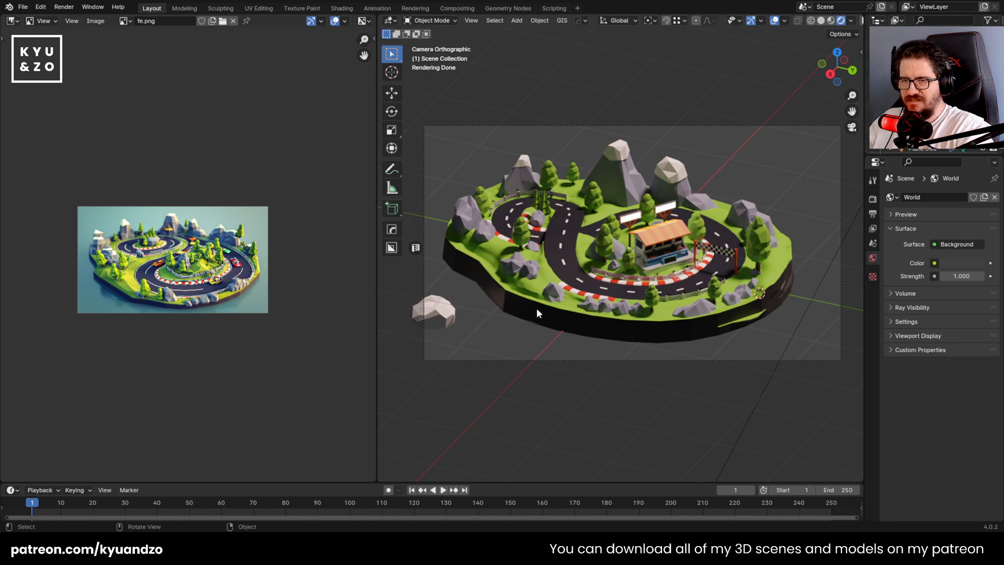
{"action": "scroll", "coordinate": [537, 310], "scroll_direction": "up", "scroll_amount": 1}
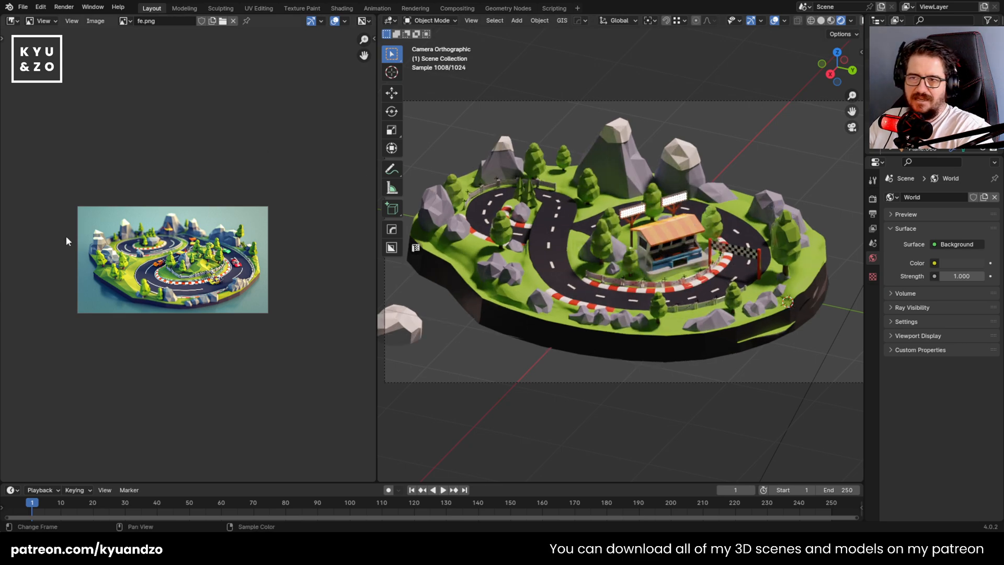
{"action": "scroll", "coordinate": [587, 166], "scroll_direction": "down", "scroll_amount": 3}
{"action": "scroll", "coordinate": [585, 164], "scroll_direction": "up", "scroll_amount": 2}
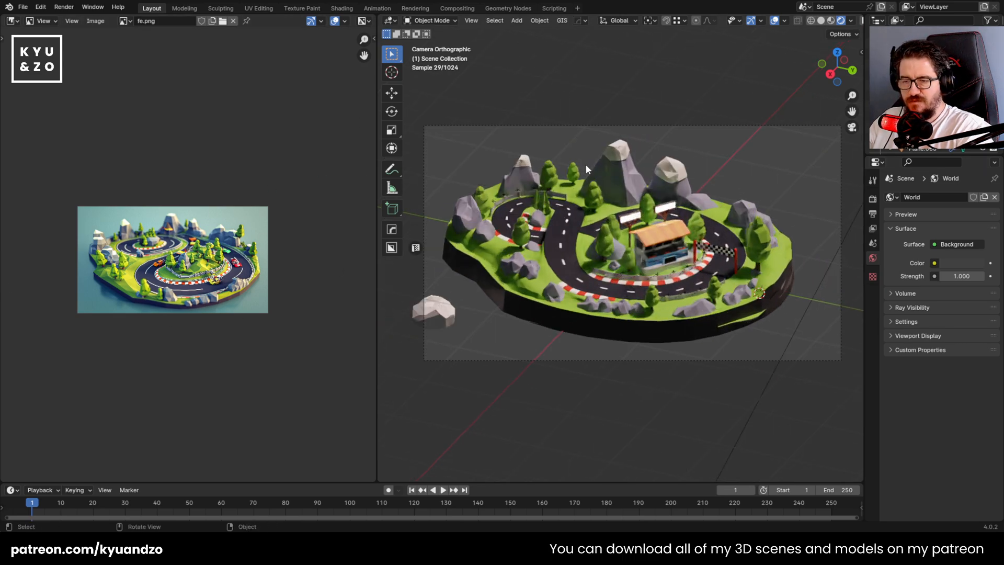
{"action": "scroll", "coordinate": [589, 168], "scroll_direction": "up", "scroll_amount": 1}
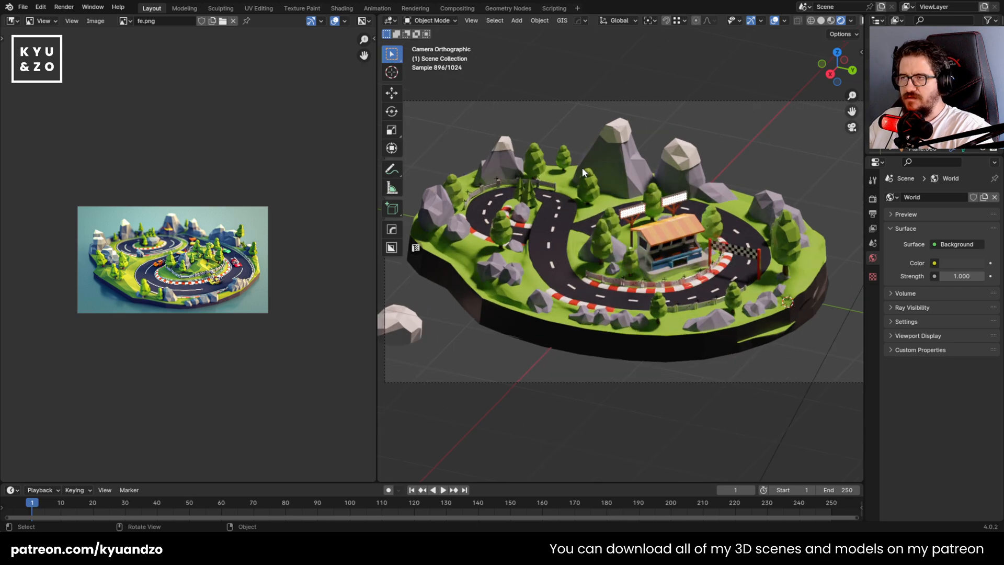
{"action": "key", "text": "ctrl+z"}
{"action": "scroll", "coordinate": [708, 218], "scroll_direction": "down", "scroll_amount": 2}
{"action": "scroll", "coordinate": [763, 169], "scroll_direction": "up", "scroll_amount": 1}
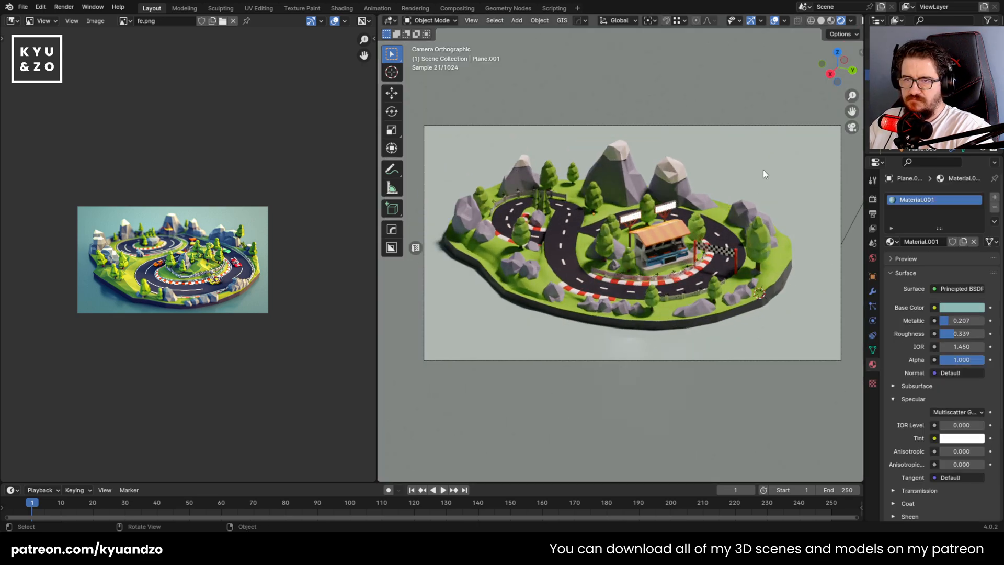
Set the ground plane's material to metallic 0, roughness 1, IOR 34.950 and a black specular tint
{"action": "left_click", "coordinate": [952, 308]}
{"action": "left_click", "coordinate": [934, 334]}
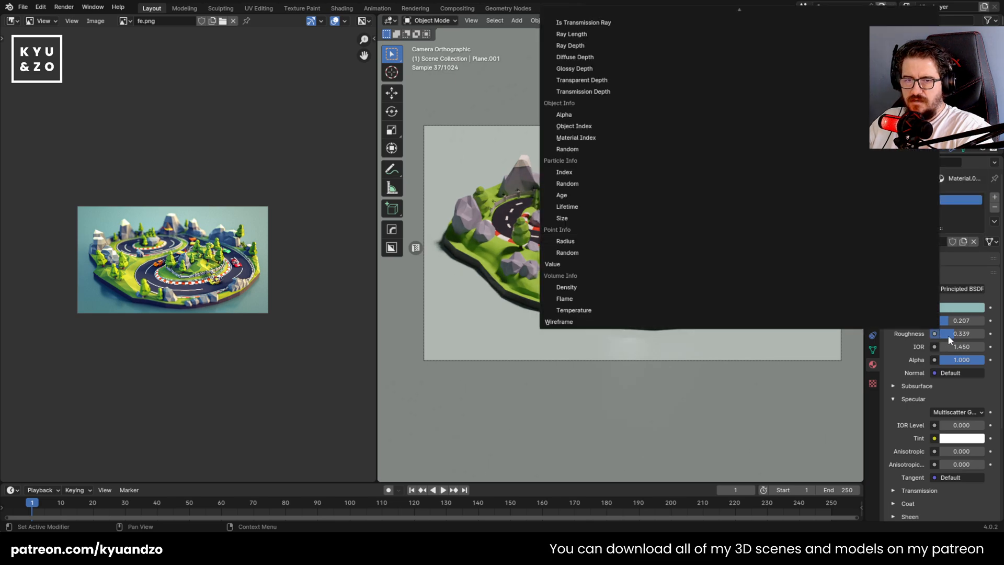
{"action": "left_click_drag", "start_coordinate": [951, 335], "coordinate": [976, 367]}
{"action": "left_click", "coordinate": [968, 438]}
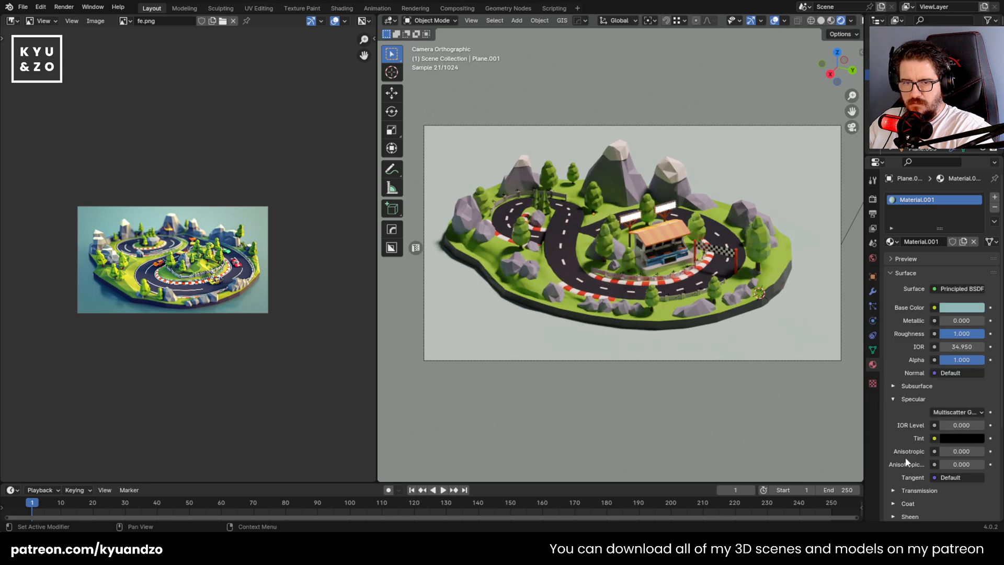
Try black, green and teal base colors on the ground plane, ending on a warm grey with hue 0.072, saturation 0.108 and value 0.342
{"action": "left_click", "coordinate": [960, 308]}
{"action": "left_click_drag", "start_coordinate": [976, 170], "coordinate": [976, 235]}
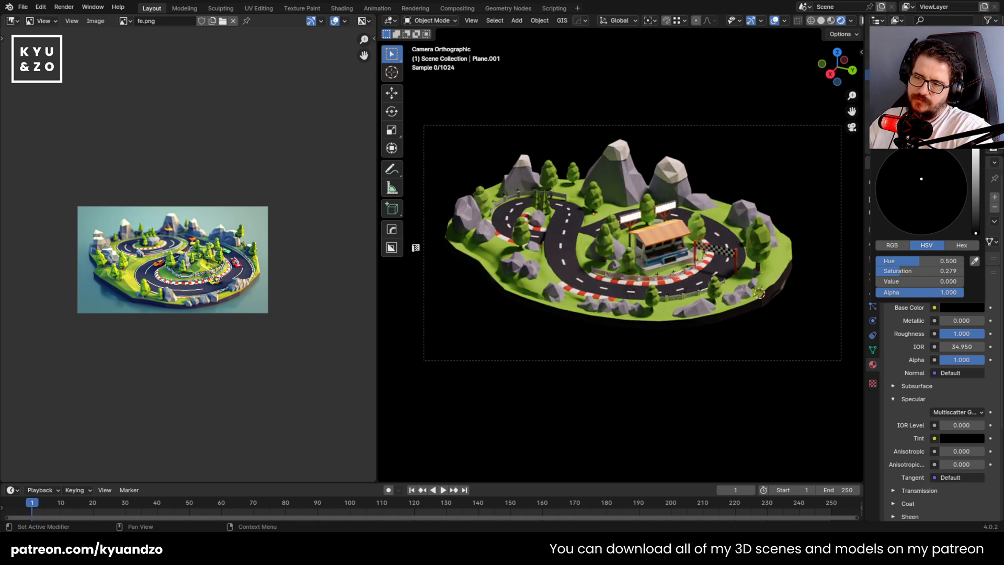
{"action": "left_click_drag", "start_coordinate": [976, 233], "coordinate": [917, 183]}
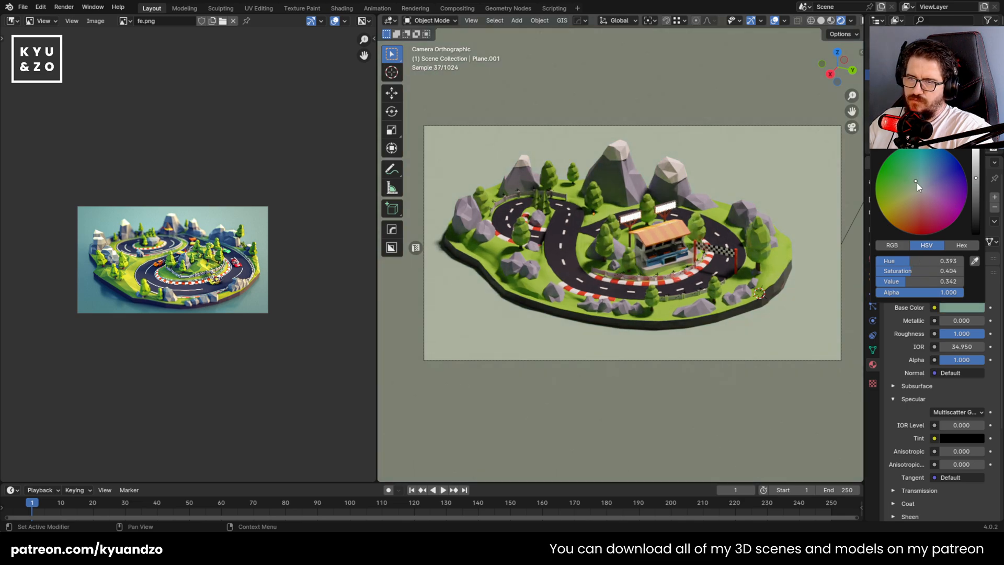
{"action": "left_click", "coordinate": [921, 181]}
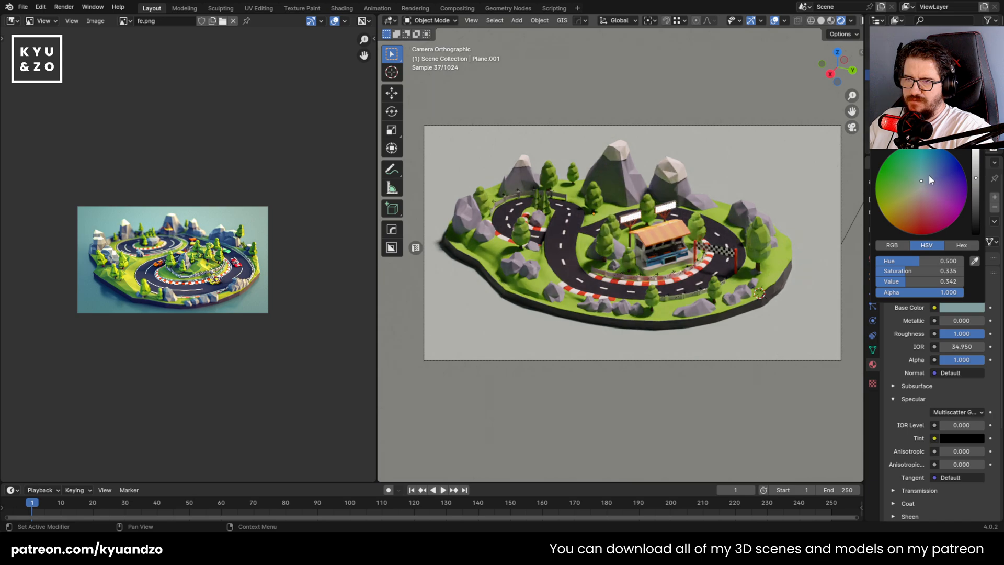
{"action": "left_click", "coordinate": [924, 177]}
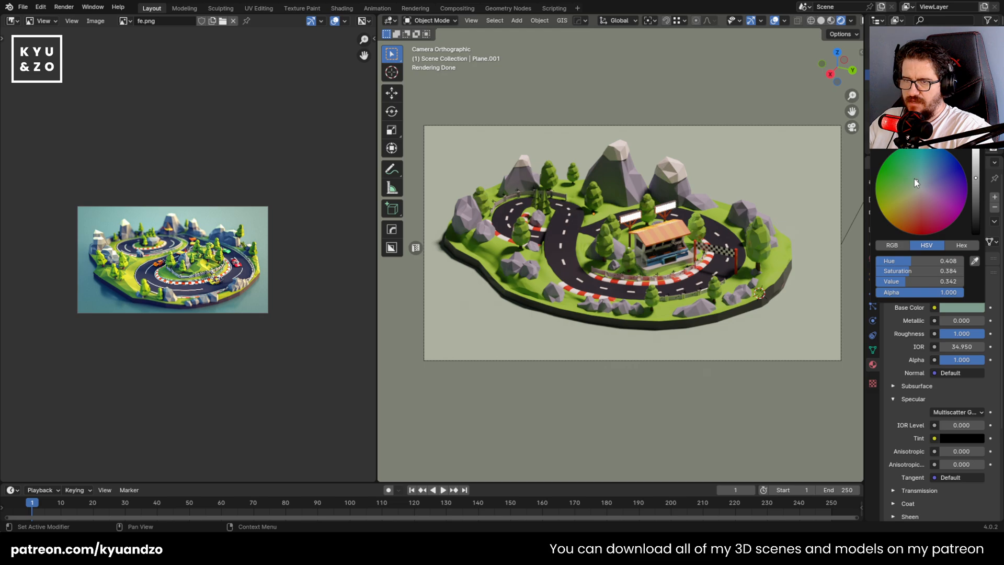
{"action": "left_click", "coordinate": [920, 187]}
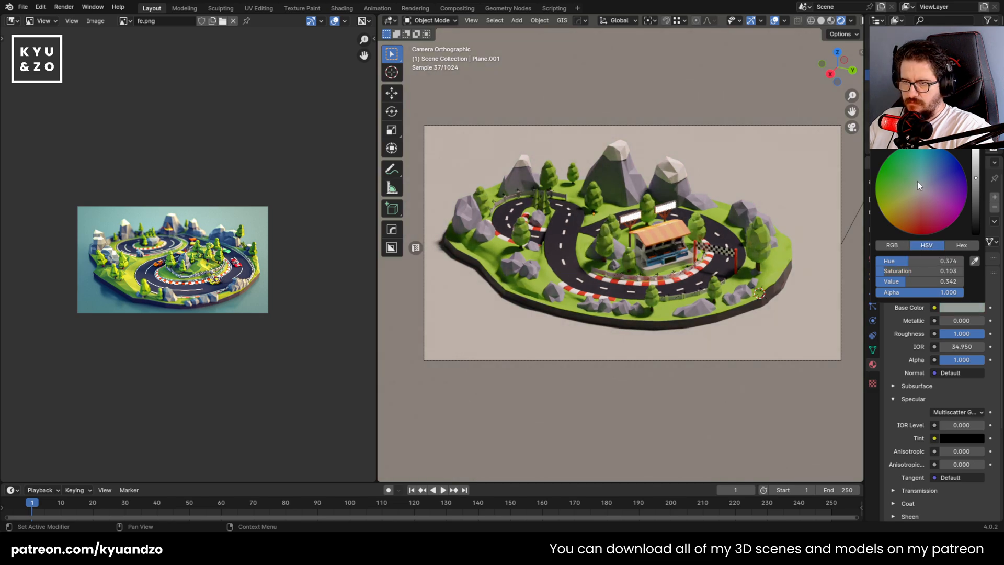
{"action": "left_click", "coordinate": [917, 179]}
{"action": "left_click", "coordinate": [919, 184]}
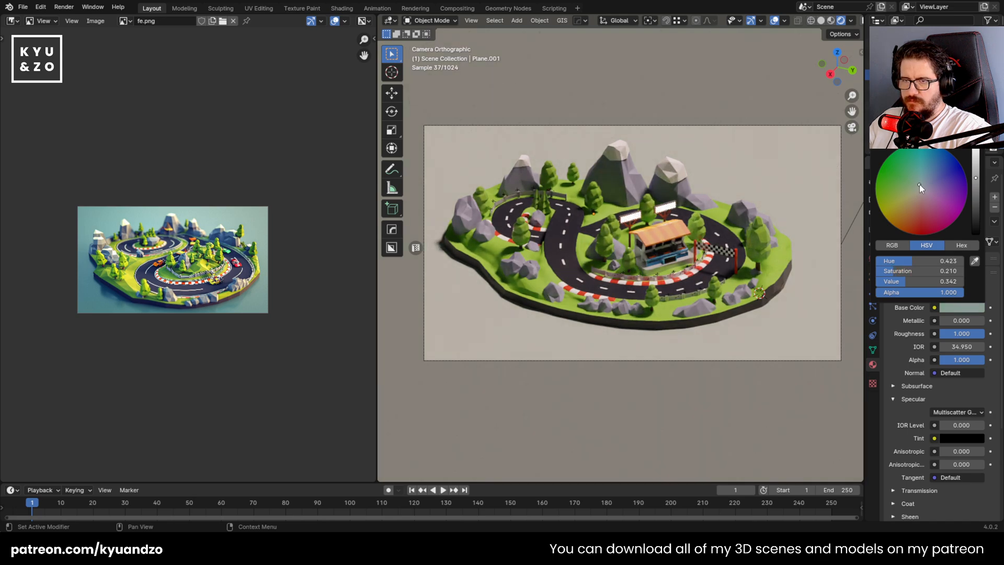
{"action": "left_click", "coordinate": [918, 191]}
{"action": "left_click", "coordinate": [921, 190]}
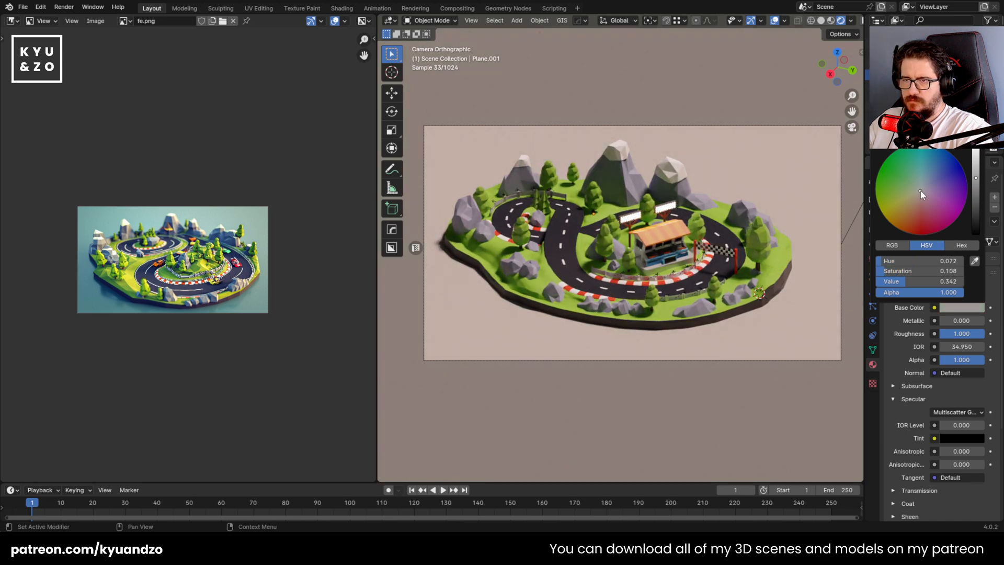
Brighten the ground plane's base color and fine-tune its hue to a light warm beige
{"action": "left_click", "coordinate": [964, 308]}
{"action": "mouse_move", "coordinate": [975, 179]}
{"action": "left_mouse_down"}
{"action": "mouse_move", "coordinate": [976, 146]}
{"action": "mouse_move", "coordinate": [976, 175]}
{"action": "mouse_move", "coordinate": [976, 163]}
{"action": "left_mouse_up"}
{"action": "left_click", "coordinate": [954, 309]}
{"action": "left_click_drag", "start_coordinate": [920, 190], "coordinate": [917, 189]}
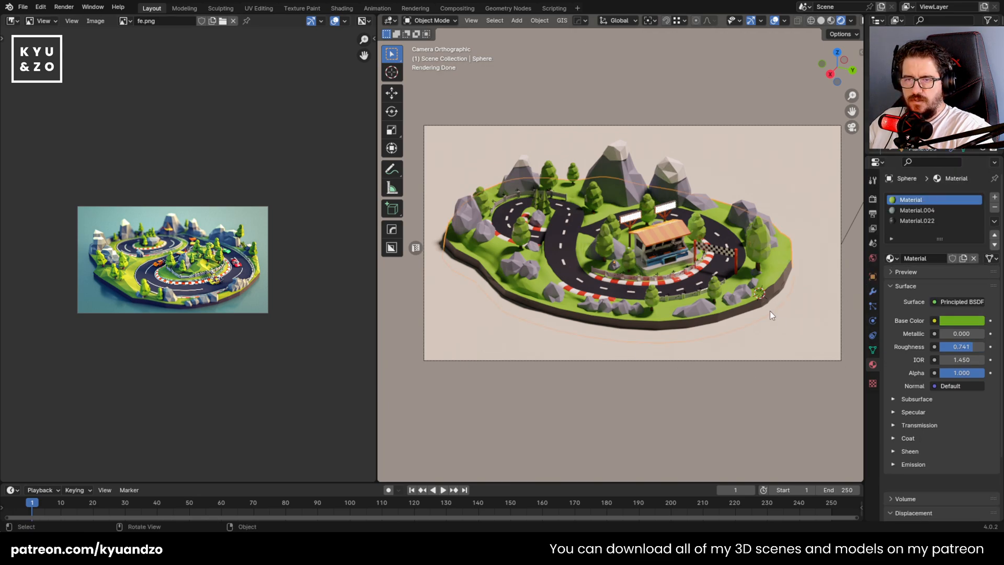
Turn off Glossy ray visibility for the ground plane, toggling it several times to compare the render
{"action": "left_click", "coordinate": [872, 276]}
{"action": "scroll", "coordinate": [926, 316], "scroll_direction": "down", "scroll_amount": 5}
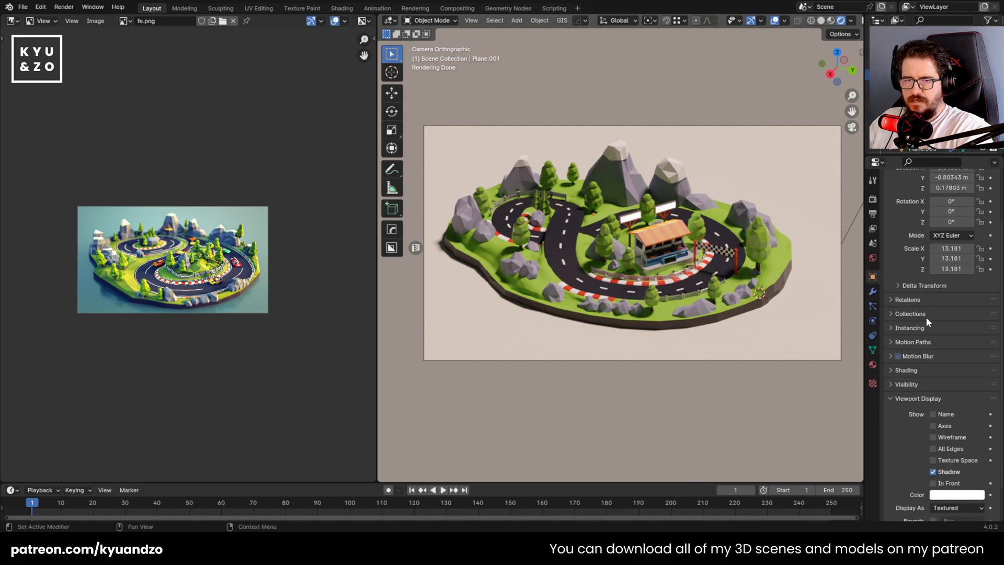
{"action": "left_click", "coordinate": [907, 346]}
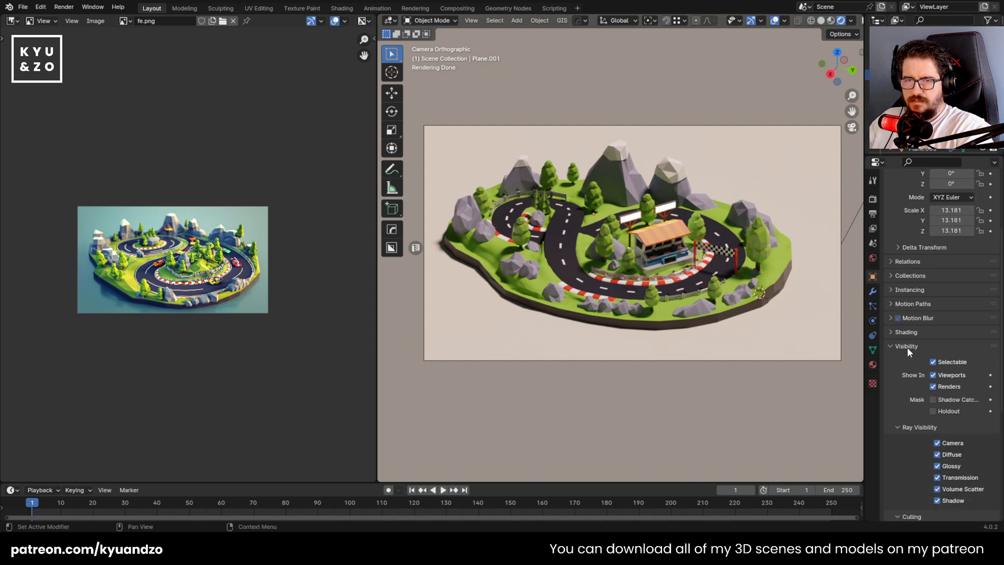
{"action": "scroll", "coordinate": [908, 350], "scroll_direction": "down", "scroll_amount": 4}
{"action": "left_click", "coordinate": [941, 383]}
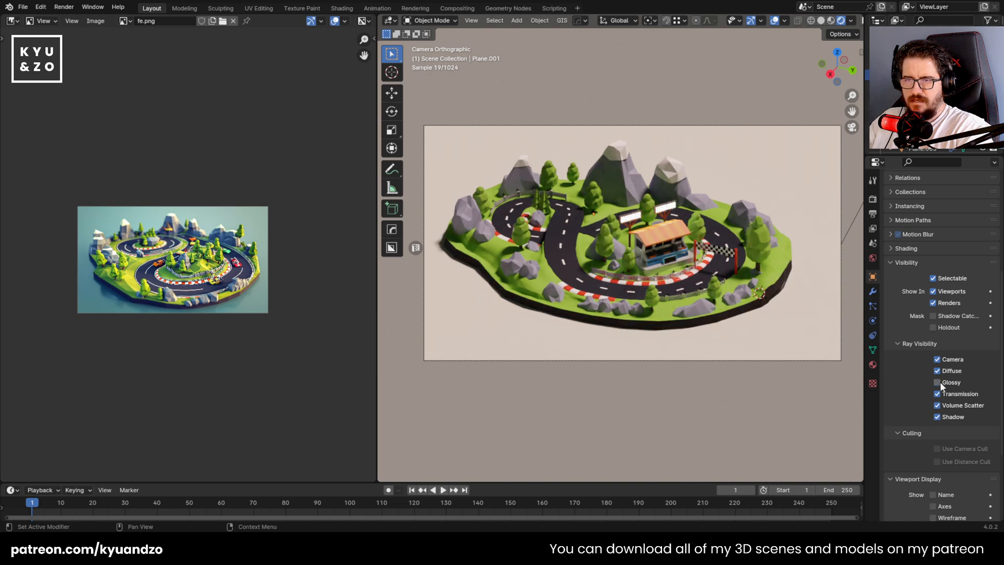
{"action": "left_click", "coordinate": [941, 383]}
{"action": "left_click", "coordinate": [941, 384]}
{"action": "left_click", "coordinate": [941, 383]}
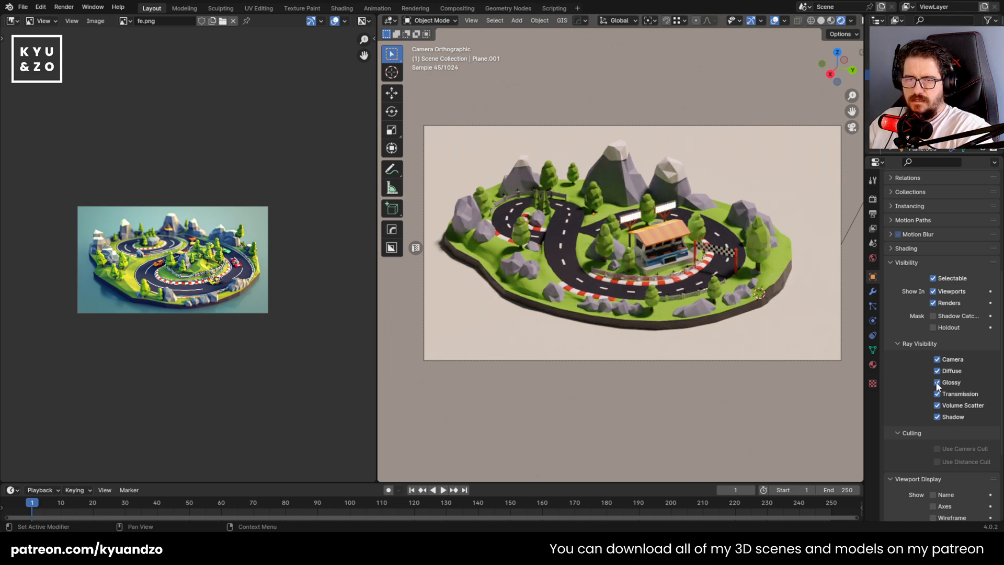
{"action": "key", "text": "g"}
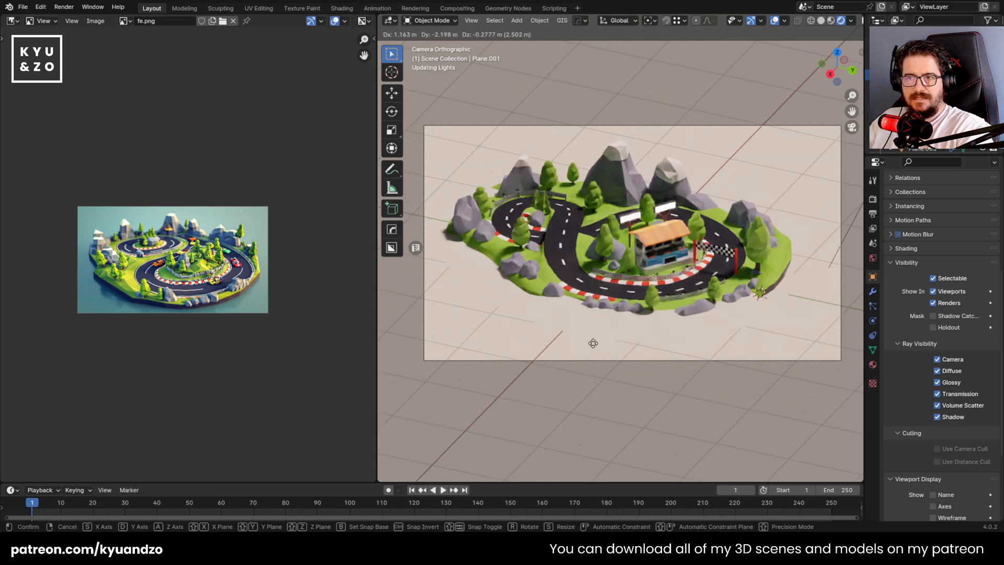
{"action": "key", "text": "Escape"}
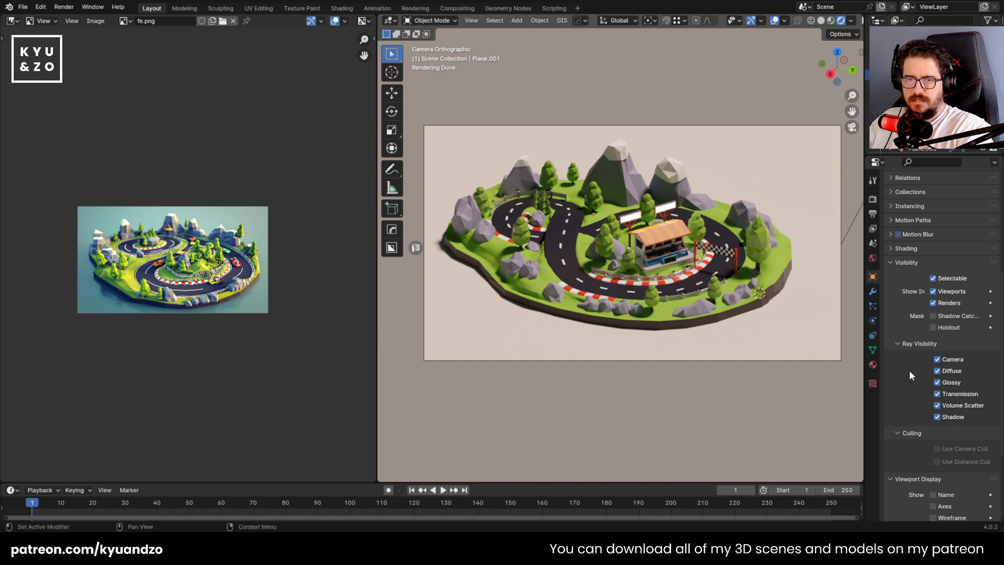
{"action": "left_click", "coordinate": [939, 386]}
{"action": "left_click", "coordinate": [939, 386]}
{"action": "left_click", "coordinate": [940, 385]}
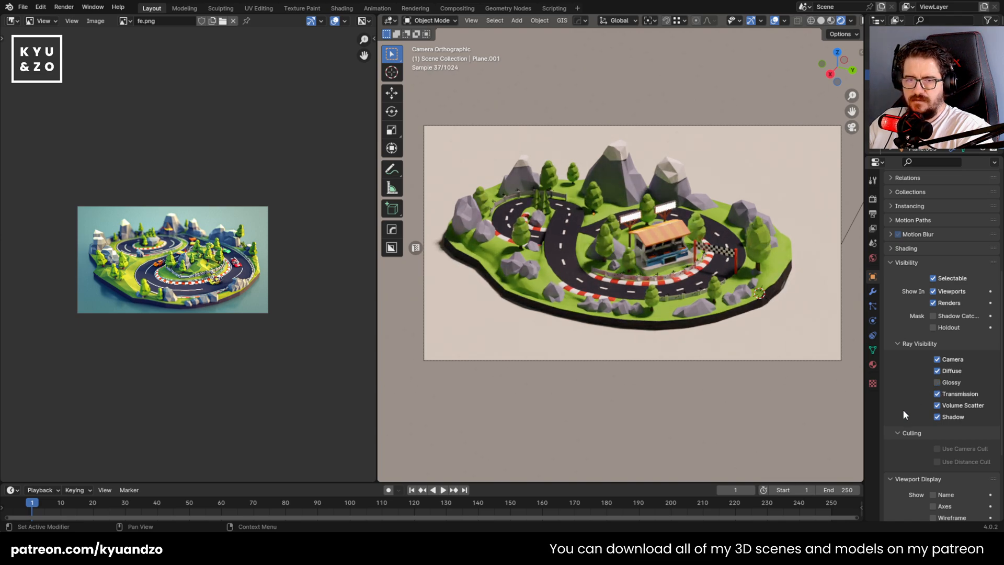
Turn off Diffuse and Volume Scatter ray visibility for the ground plane
{"action": "left_click", "coordinate": [937, 369]}
{"action": "left_click", "coordinate": [937, 369]}
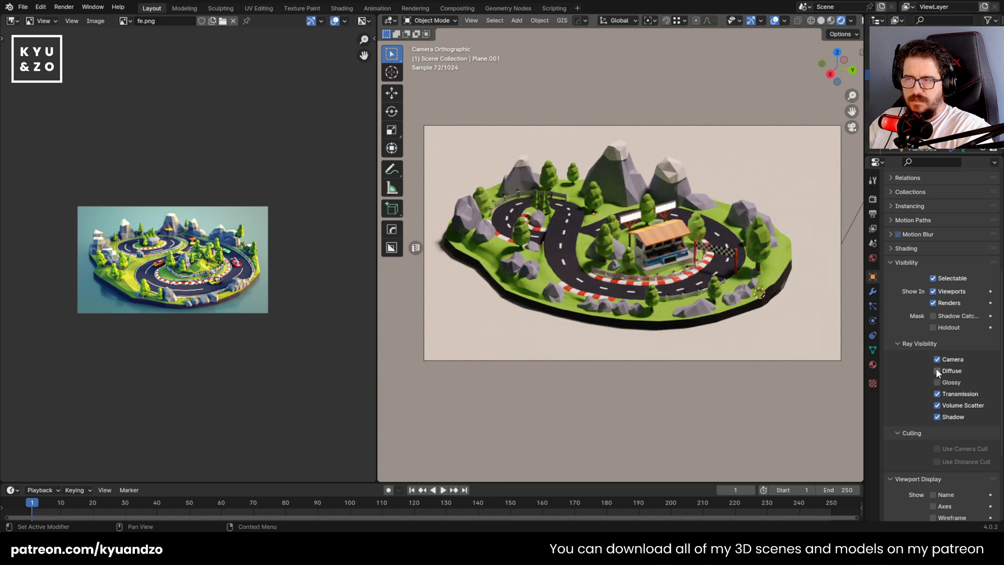
{"action": "left_click", "coordinate": [936, 370]}
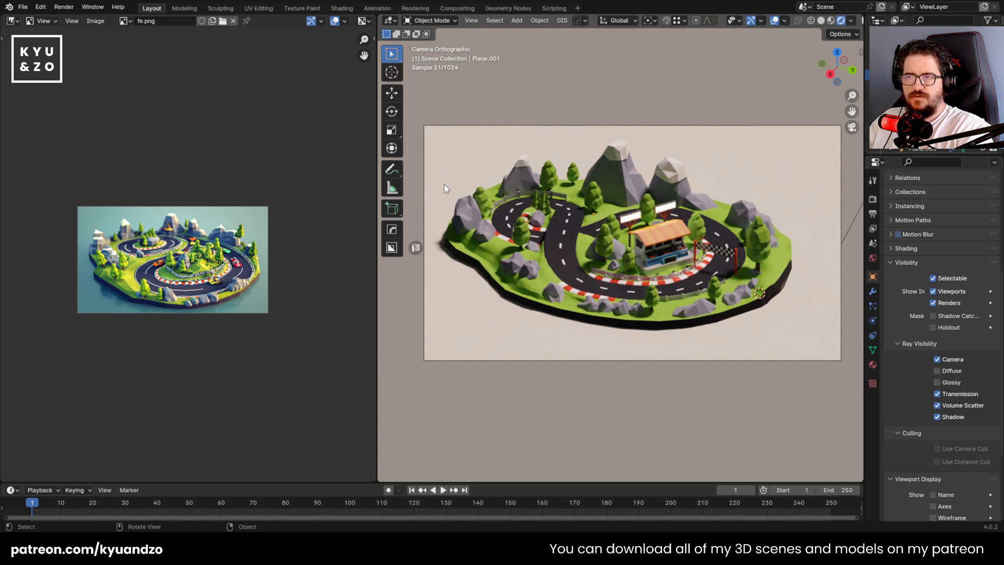
{"action": "left_click", "coordinate": [936, 371]}
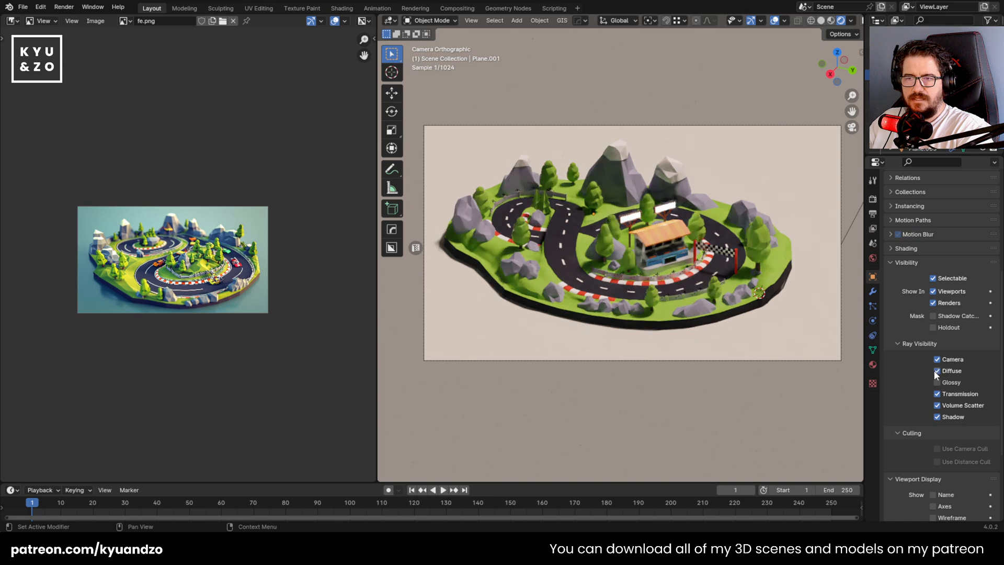
{"action": "left_click", "coordinate": [936, 371]}
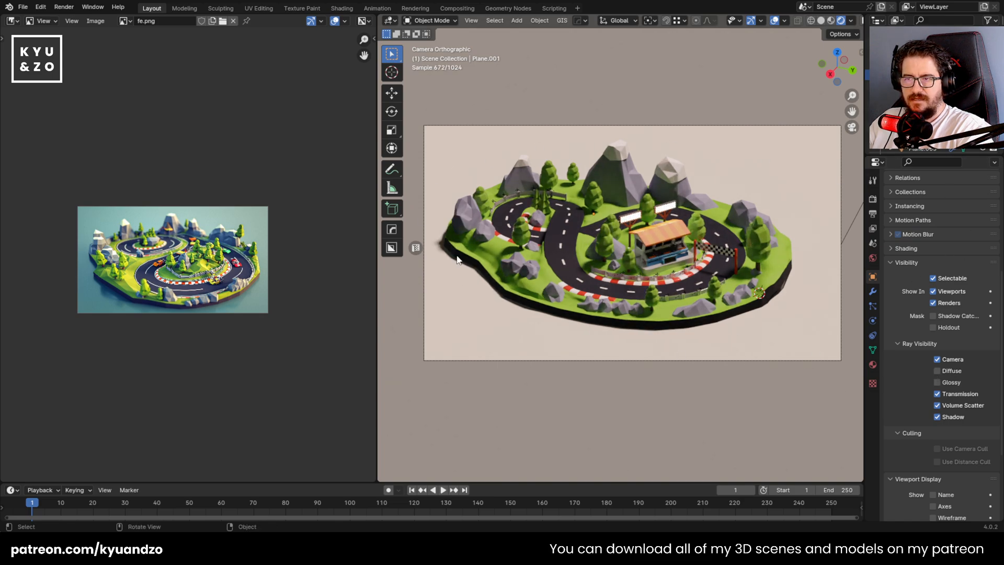
{"action": "left_click", "coordinate": [938, 406]}
{"action": "left_click", "coordinate": [938, 395]}
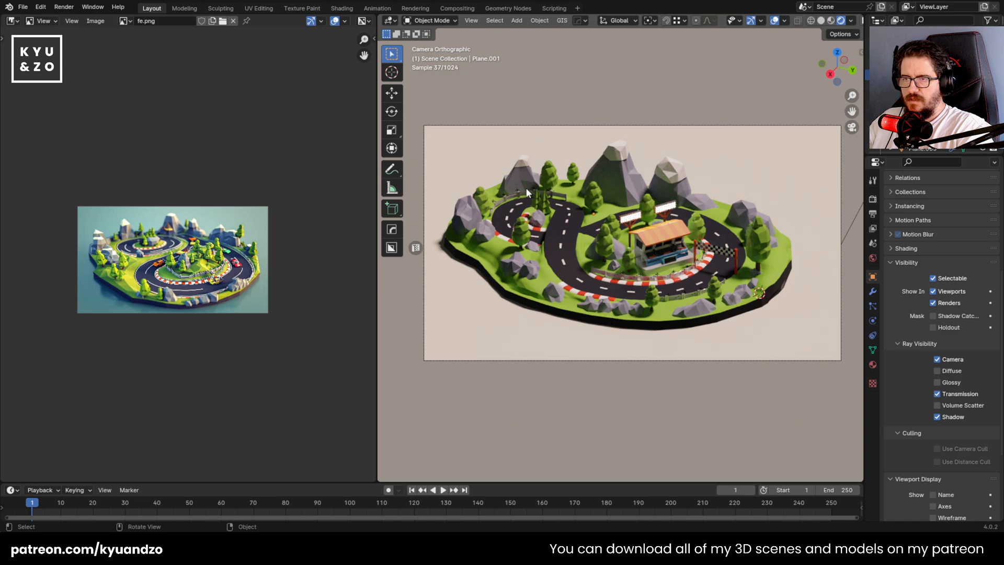
Lower the ground plane along the Z axis by about 0.13 m to expose more of the island's side
{"action": "key", "text": "g"}
{"action": "key", "text": "z"}
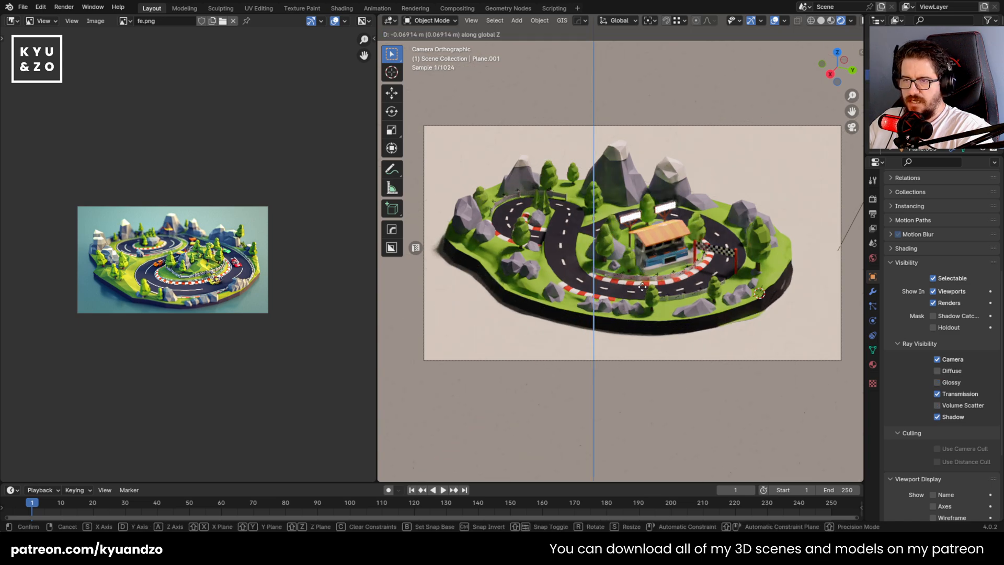
{"action": "left_click", "coordinate": [647, 320]}
Select the island base and examine the green strip along its lower side wall beneath the finish line
{"action": "left_click", "coordinate": [704, 324]}
{"action": "middle_click_drag", "start_coordinate": [706, 326], "coordinate": [701, 319]}
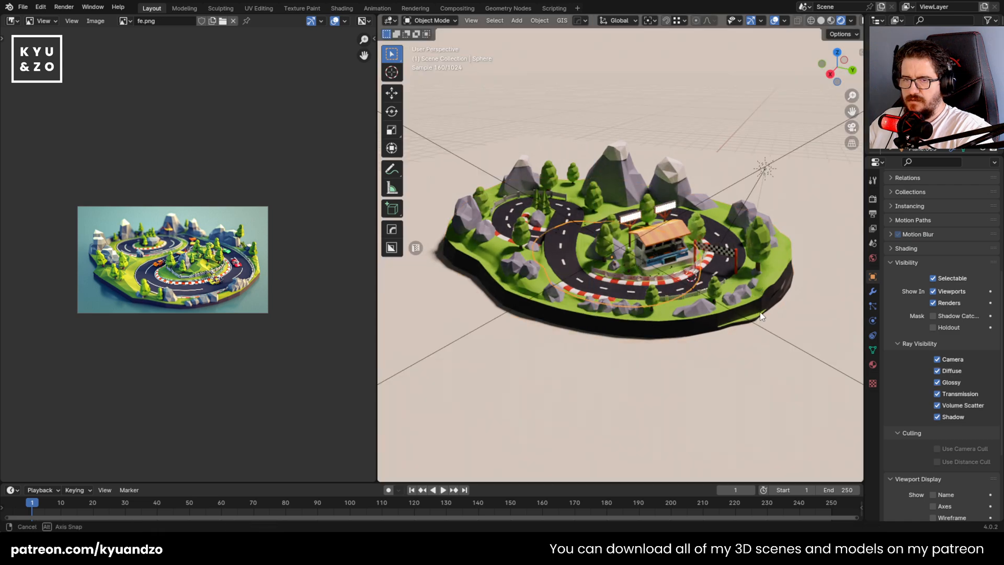
{"action": "scroll", "coordinate": [701, 319], "scroll_direction": "down", "scroll_amount": 4}
{"action": "key", "text": "shift+grave"}
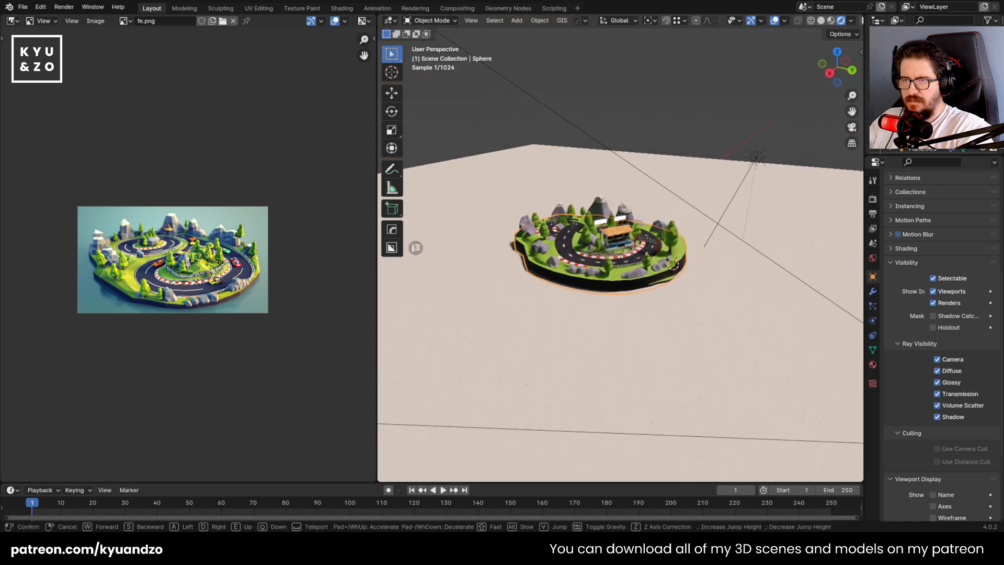
{"action": "key", "text": "w"}
{"action": "key", "text": "w"}
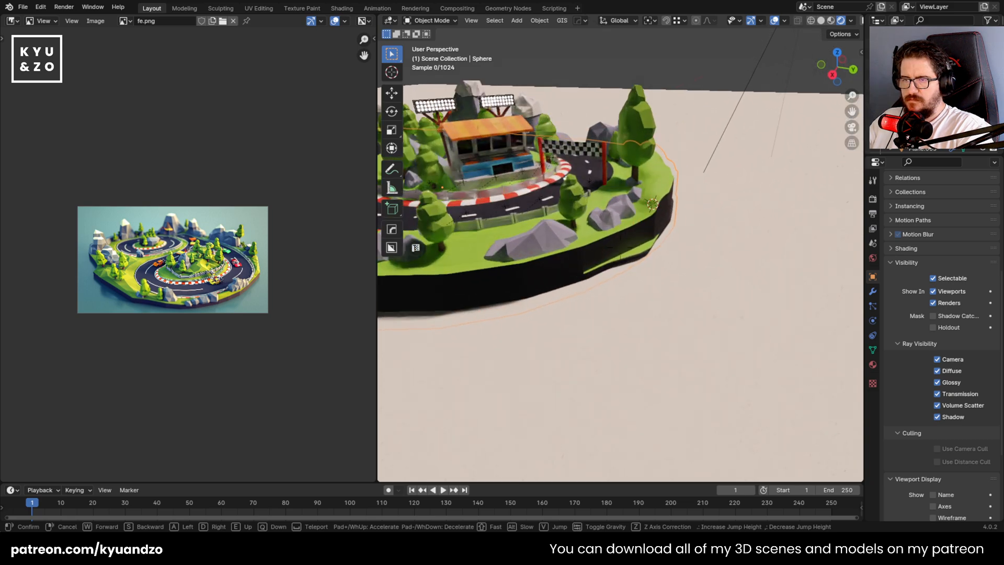
{"action": "key", "text": "w"}
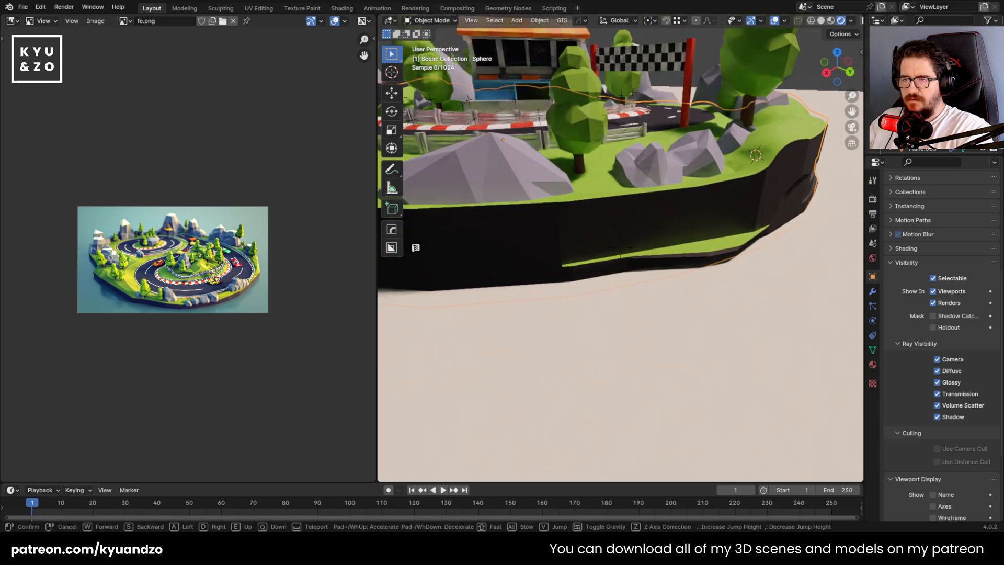
{"action": "left_click", "coordinate": [650, 250]}
Select the side faces around the green strip in Edit Mode and assign the dark Material.022 to them
{"action": "key", "text": "Tab"}
{"action": "mouse_move", "coordinate": [571, 219]}
{"action": "left_mouse_down"}
{"action": "mouse_move", "coordinate": [630, 223]}
{"action": "mouse_move", "coordinate": [760, 197]}
{"action": "left_mouse_up"}
{"action": "left_click_drag", "start_coordinate": [636, 239], "coordinate": [509, 240]}
{"action": "key", "text": "shift+grave"}
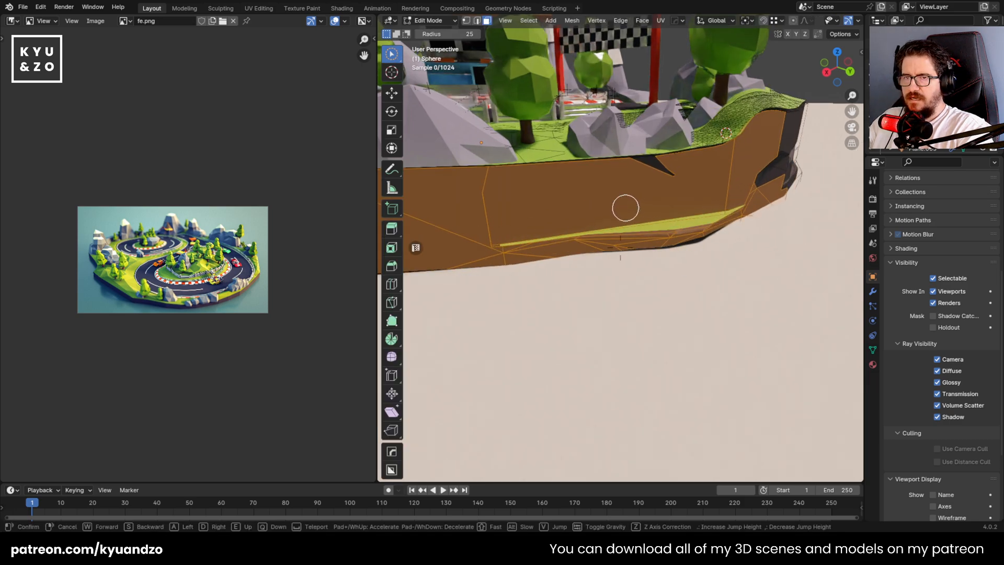
{"action": "key", "text": "d"}
{"action": "key", "text": "s"}
{"action": "key", "text": "w"}
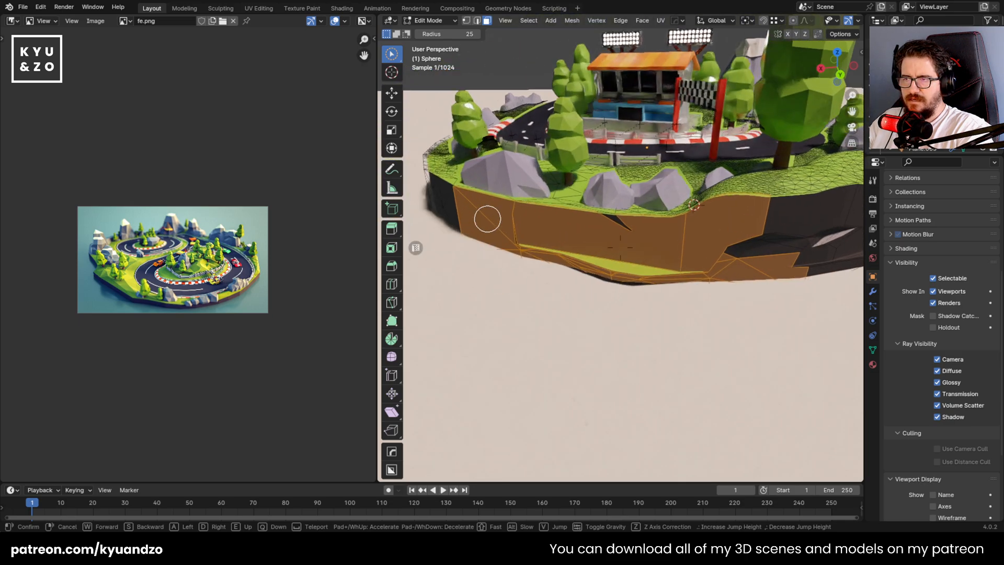
{"action": "left_click", "coordinate": [486, 219]}
{"action": "left_click", "coordinate": [873, 365]}
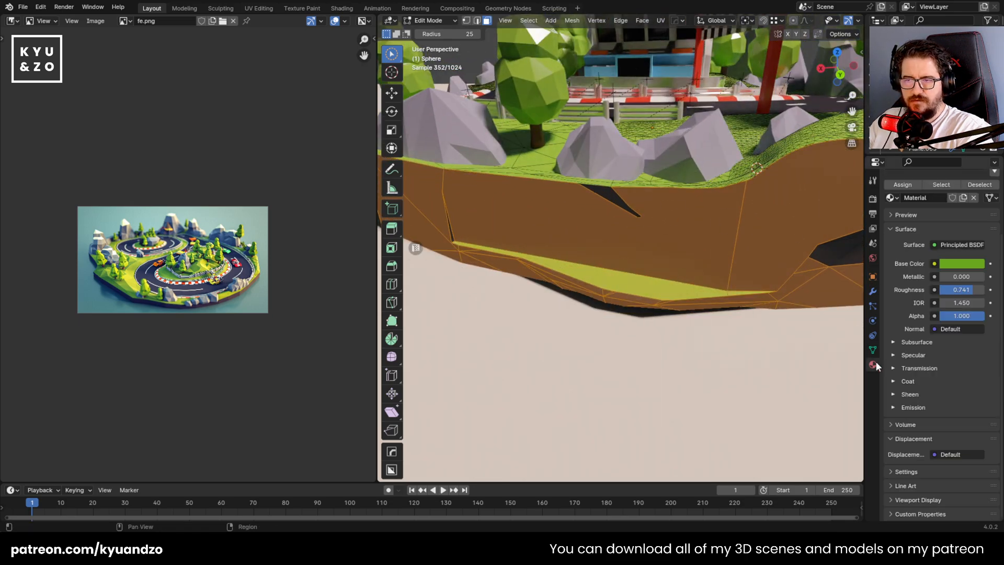
{"action": "scroll", "coordinate": [930, 234], "scroll_direction": "up", "scroll_amount": 4}
{"action": "left_click", "coordinate": [930, 221]}
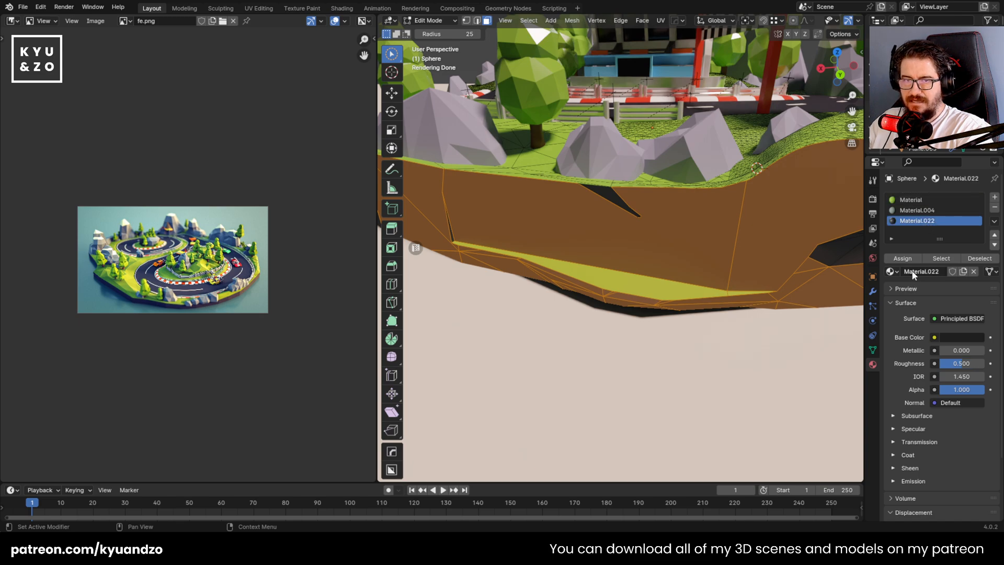
{"action": "key", "text": "Tab"}
{"action": "scroll", "coordinate": [552, 293], "scroll_direction": "down", "scroll_amount": 5}
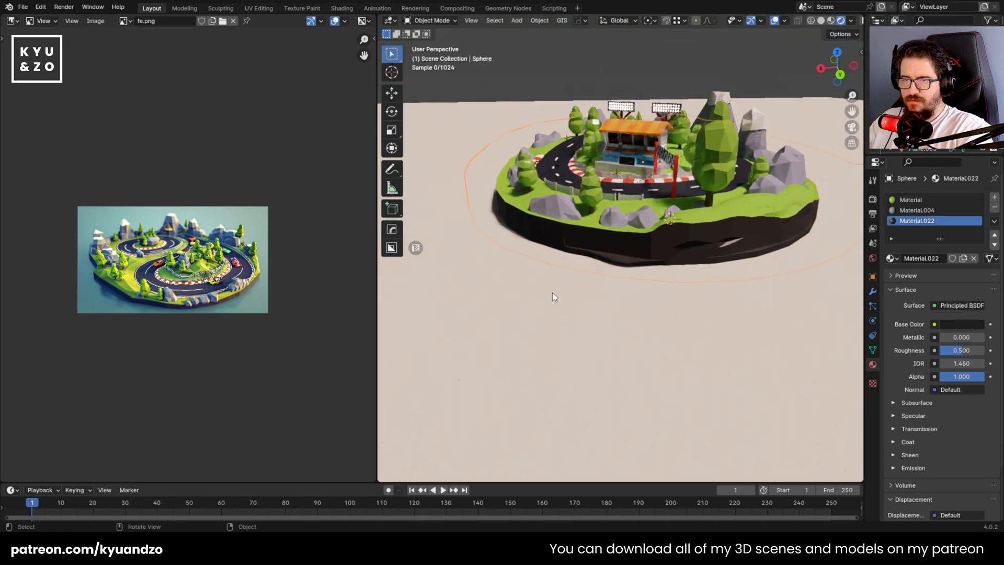
Check the reassigned side faces of the island base in Edit Mode
{"action": "scroll", "coordinate": [553, 293], "scroll_direction": "up", "scroll_amount": 3}
{"action": "key", "text": "Tab"}
{"action": "mouse_move", "coordinate": [637, 273]}
{"action": "left_mouse_down", "text": "shift"}
{"action": "mouse_move", "coordinate": [619, 275]}
{"action": "mouse_move", "coordinate": [695, 264]}
{"action": "left_mouse_up", "text": "shift"}
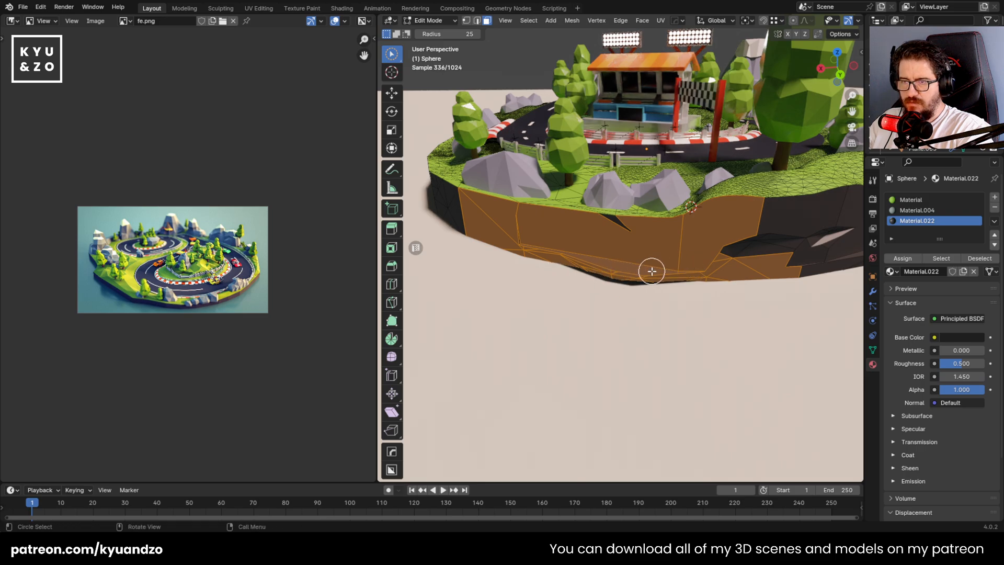
{"action": "scroll", "coordinate": [652, 272], "scroll_direction": "up", "scroll_amount": 1}
{"action": "key", "text": "Tab"}
{"action": "key", "text": "Tab"}
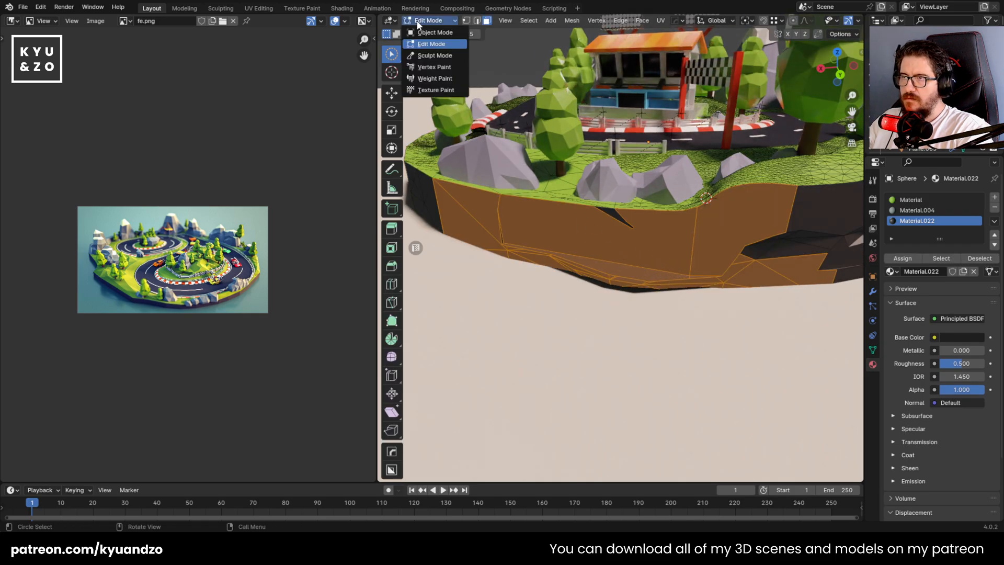
Smooth the uneven lower side wall of the island base in Sculpt Mode
{"action": "left_click", "coordinate": [435, 56]}
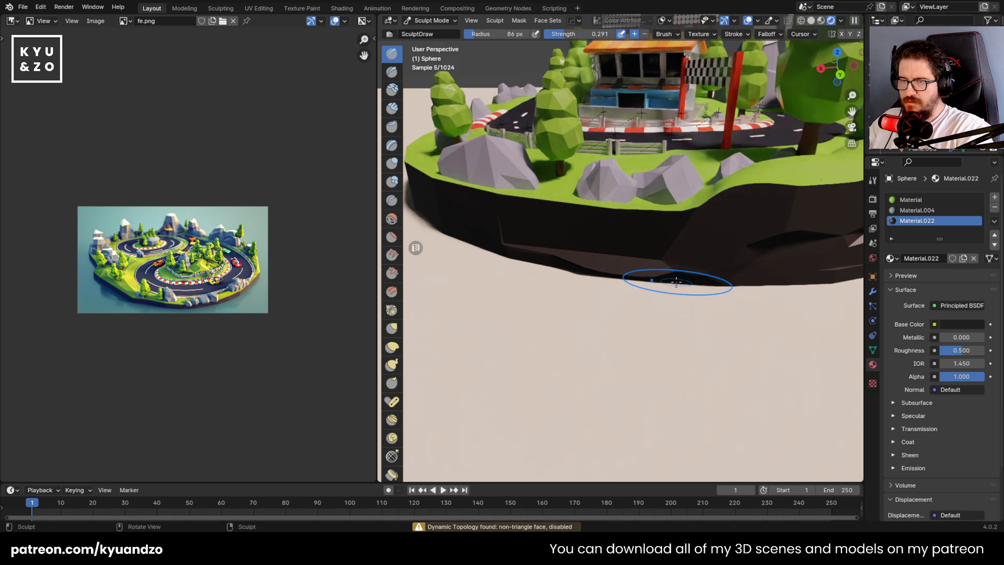
{"action": "mouse_move", "coordinate": [650, 280]}
{"action": "middle_mouse_down"}
{"action": "mouse_move", "coordinate": [647, 255]}
{"action": "mouse_move", "coordinate": [713, 237]}
{"action": "mouse_move", "coordinate": [482, 298]}
{"action": "middle_mouse_up"}
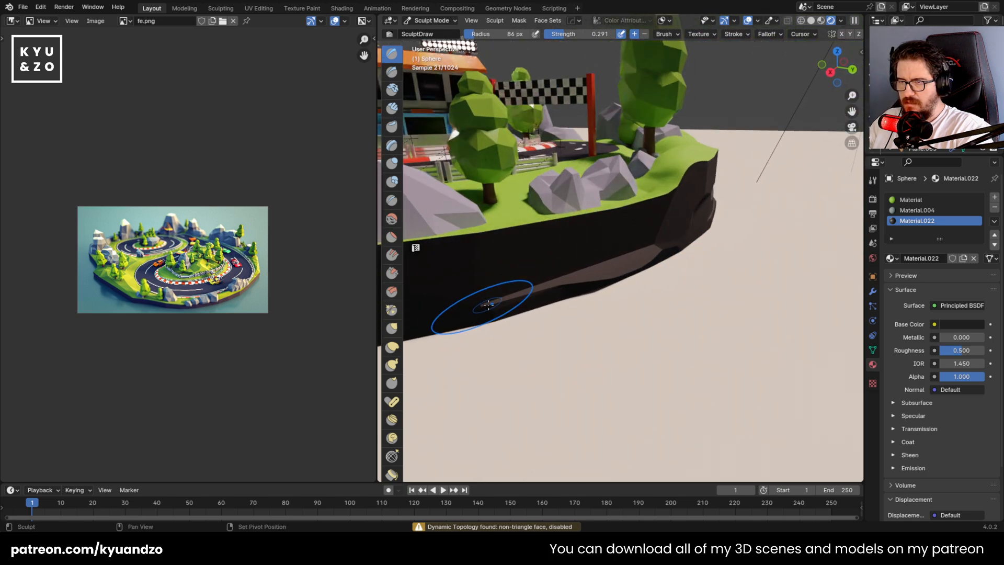
{"action": "left_click_drag", "start_coordinate": [482, 298], "coordinate": [641, 271]}
{"action": "middle_click_drag", "start_coordinate": [647, 268], "coordinate": [564, 279]}
{"action": "middle_click_drag", "start_coordinate": [801, 314], "coordinate": [657, 278], "text": "shift"}
{"action": "left_click_drag", "start_coordinate": [646, 248], "coordinate": [701, 253]}
{"action": "mouse_move", "coordinate": [785, 280]}
{"action": "left_mouse_down", "text": "shift"}
{"action": "mouse_move", "coordinate": [773, 262]}
{"action": "mouse_move", "coordinate": [738, 259]}
{"action": "left_mouse_up", "text": "shift"}
{"action": "left_click_drag", "start_coordinate": [657, 247], "coordinate": [661, 258], "text": "shift"}
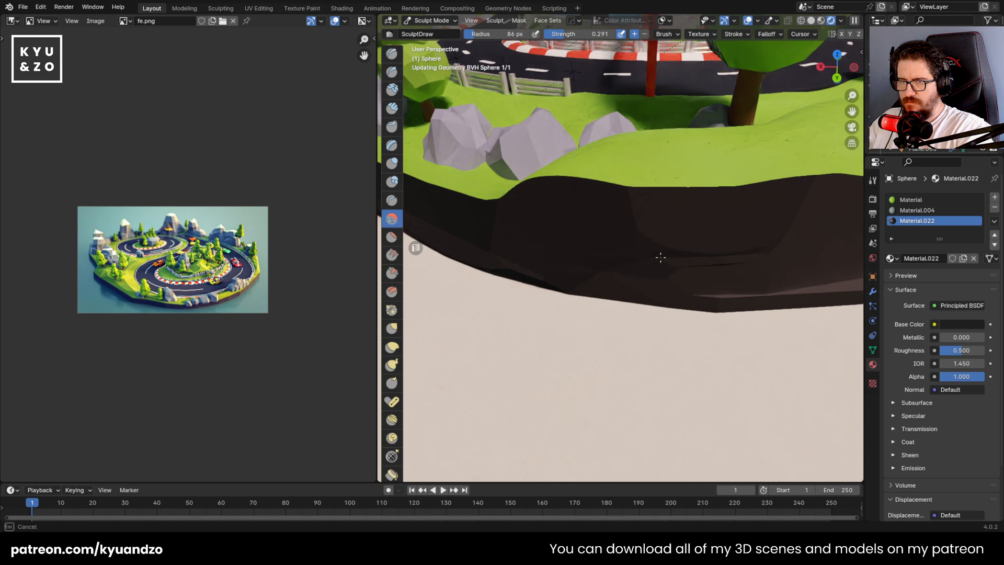
{"action": "middle_click_drag", "start_coordinate": [480, 307], "coordinate": [650, 265]}
{"action": "mouse_move", "coordinate": [650, 265]}
{"action": "left_mouse_down"}
{"action": "mouse_move", "coordinate": [661, 243]}
{"action": "mouse_move", "coordinate": [658, 253]}
{"action": "left_mouse_up"}
{"action": "scroll", "coordinate": [646, 292], "scroll_direction": "down", "scroll_amount": 5}
{"action": "middle_click_drag", "start_coordinate": [646, 291], "coordinate": [615, 301]}
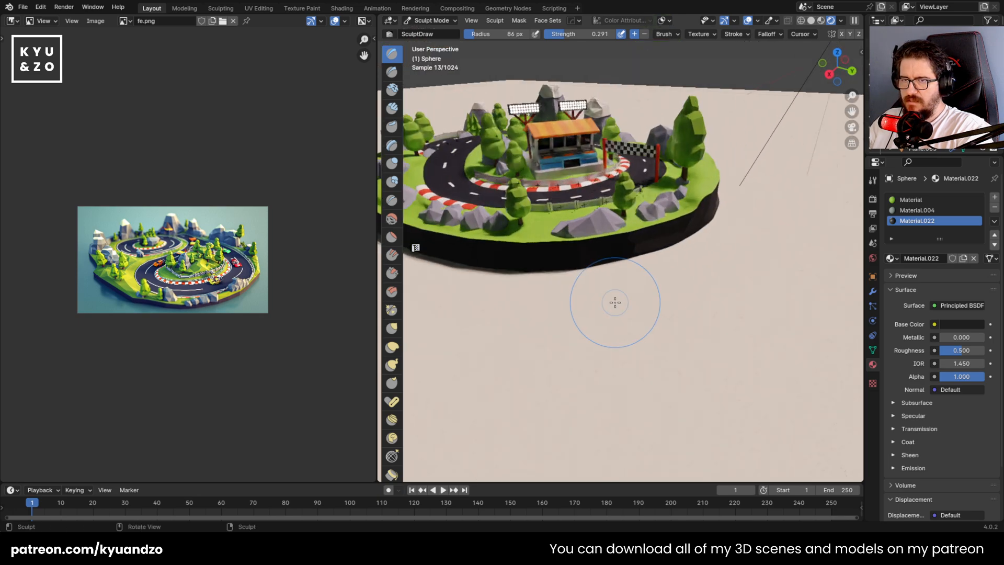
Switch the island base back to Object Mode and save the file
{"action": "scroll", "coordinate": [616, 303], "scroll_direction": "down", "scroll_amount": 3}
{"action": "key", "text": "Tab"}
{"action": "scroll", "coordinate": [617, 303], "scroll_direction": "down", "scroll_amount": 3}
{"action": "key", "text": "Tab"}
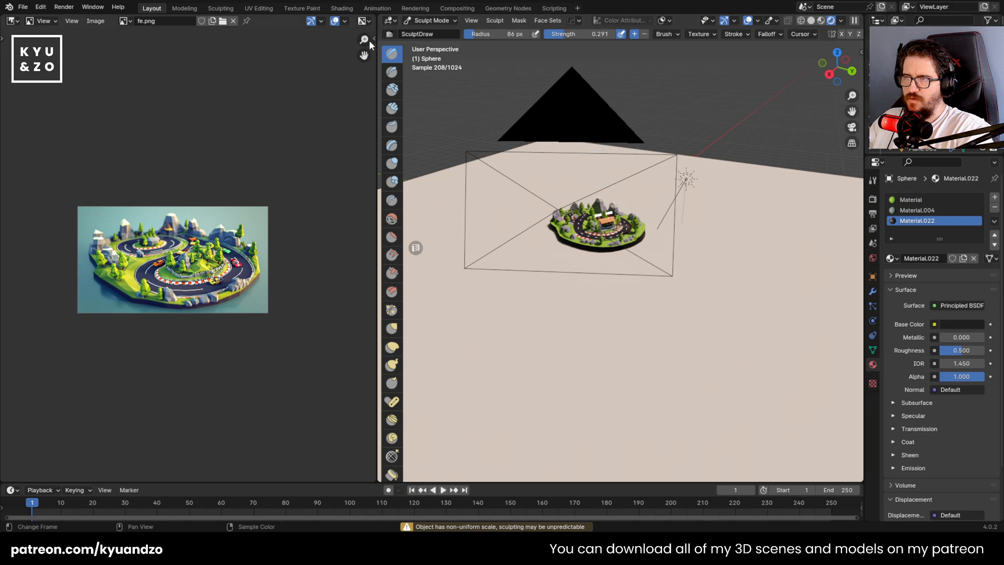
{"action": "left_click", "coordinate": [426, 21]}
{"action": "left_click", "coordinate": [432, 32]}
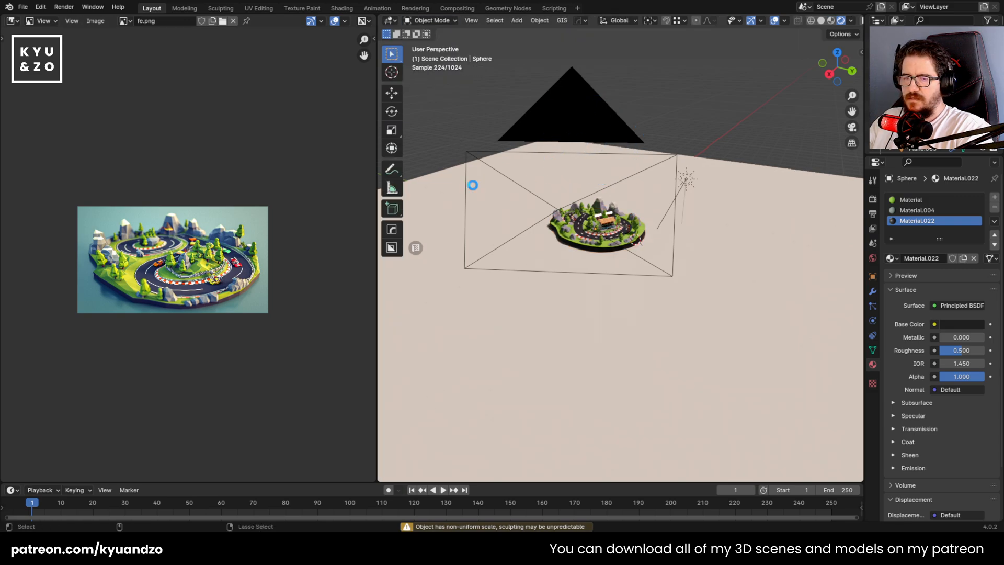
{"action": "key", "text": "ctrl+s"}
Select the camera and look through it to check the island's framing
{"action": "left_click", "coordinate": [555, 127]}
{"action": "key", "text": "KP_0"}
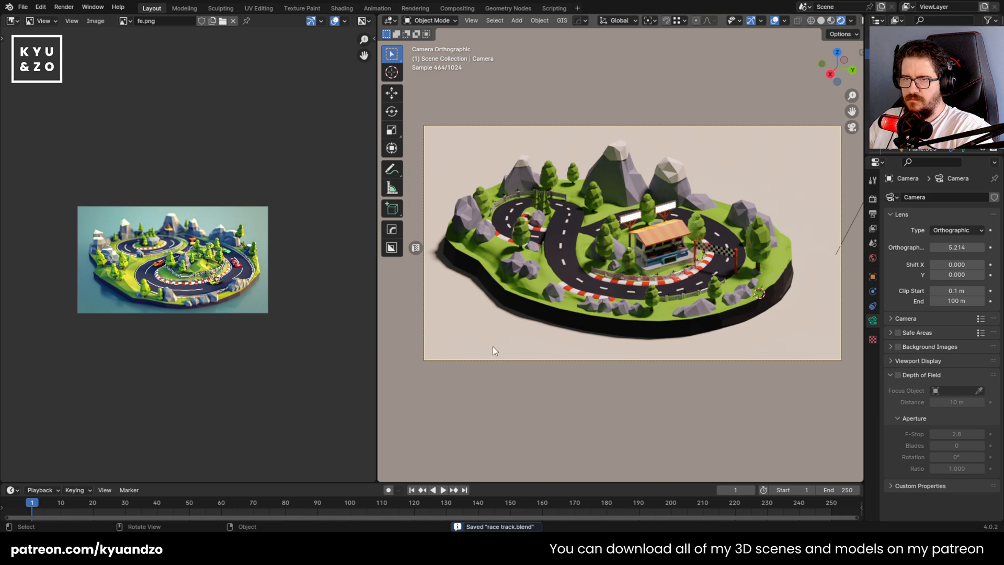
{"action": "scroll", "coordinate": [497, 340], "scroll_direction": "down", "scroll_amount": 2}
{"action": "scroll", "coordinate": [506, 321], "scroll_direction": "up", "scroll_amount": 2}
Change the base color of the island base's Material.022 to a dark brown for the side wall
{"action": "left_click", "coordinate": [562, 314]}
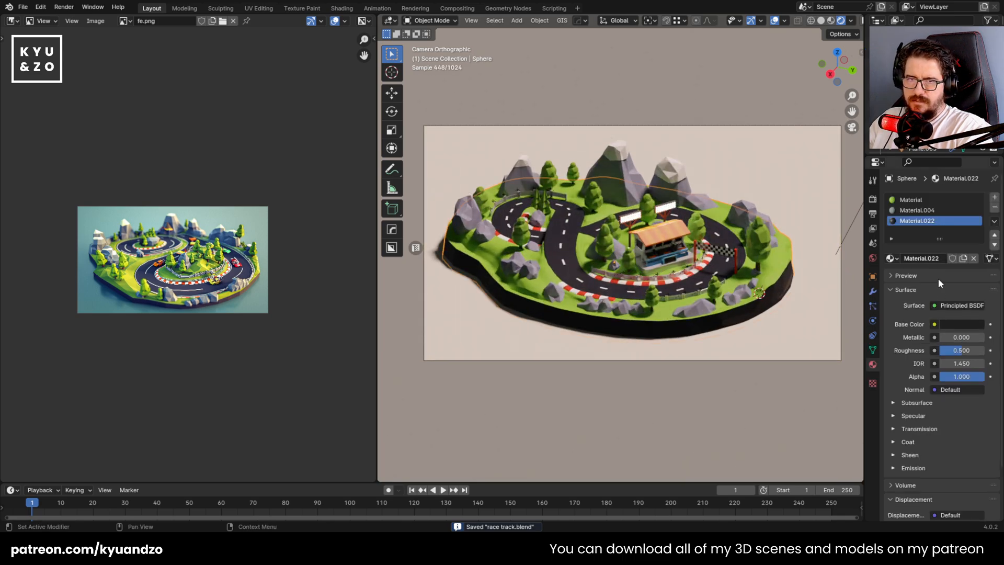
{"action": "left_click", "coordinate": [963, 324]}
{"action": "left_click", "coordinate": [921, 234]}
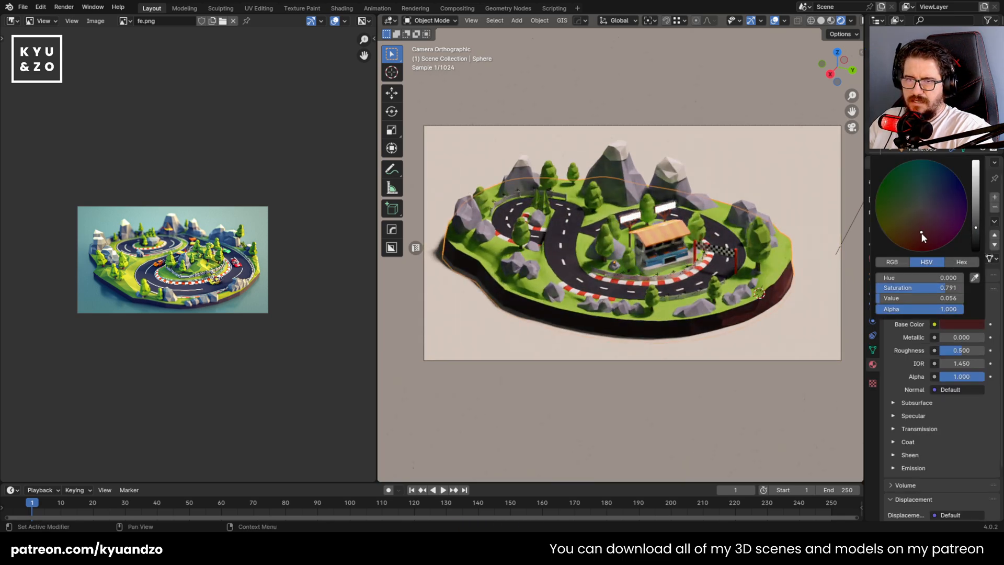
{"action": "left_click_drag", "start_coordinate": [922, 234], "coordinate": [916, 229]}
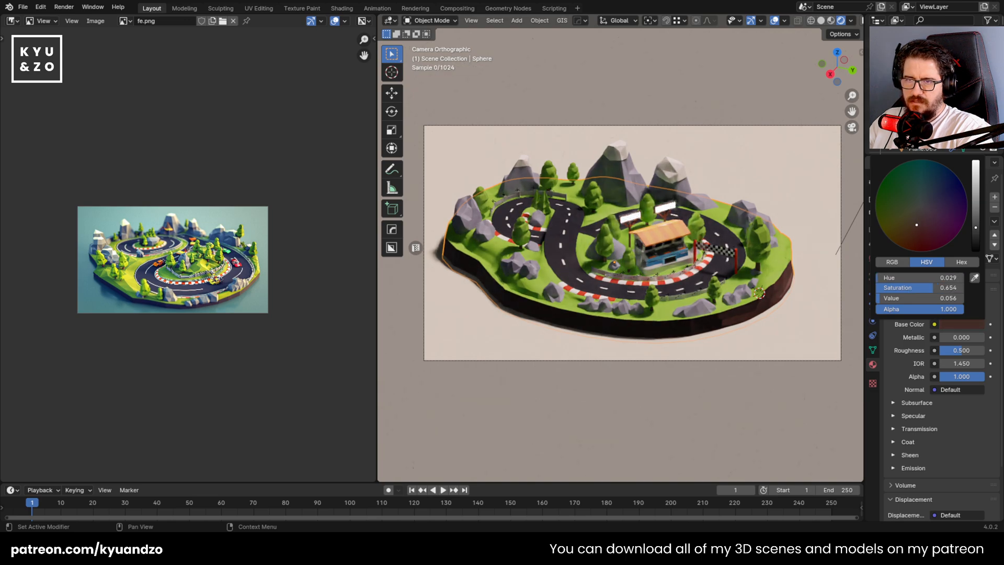
{"action": "left_click_drag", "start_coordinate": [976, 223], "coordinate": [976, 202]}
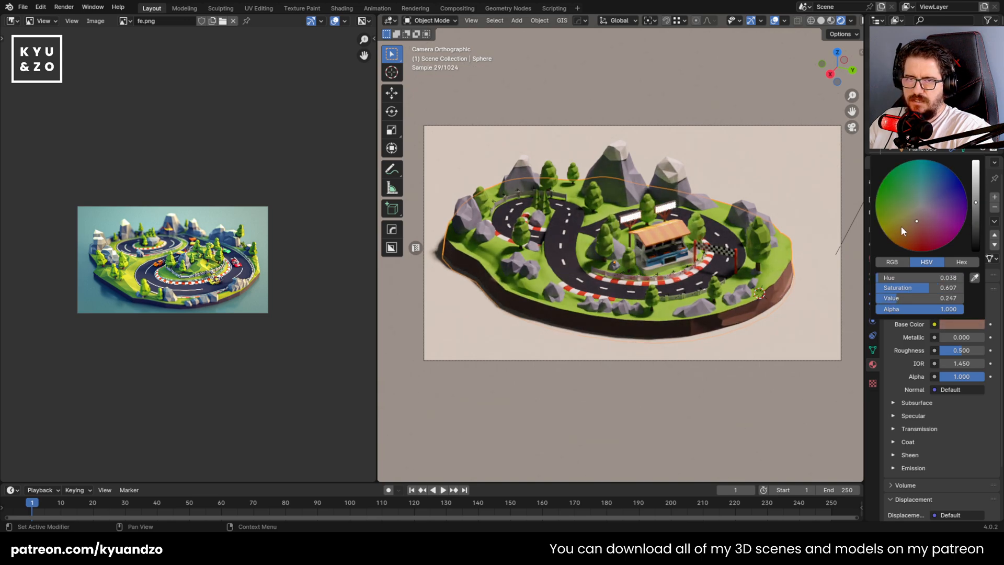
{"action": "left_click_drag", "start_coordinate": [914, 228], "coordinate": [882, 223]}
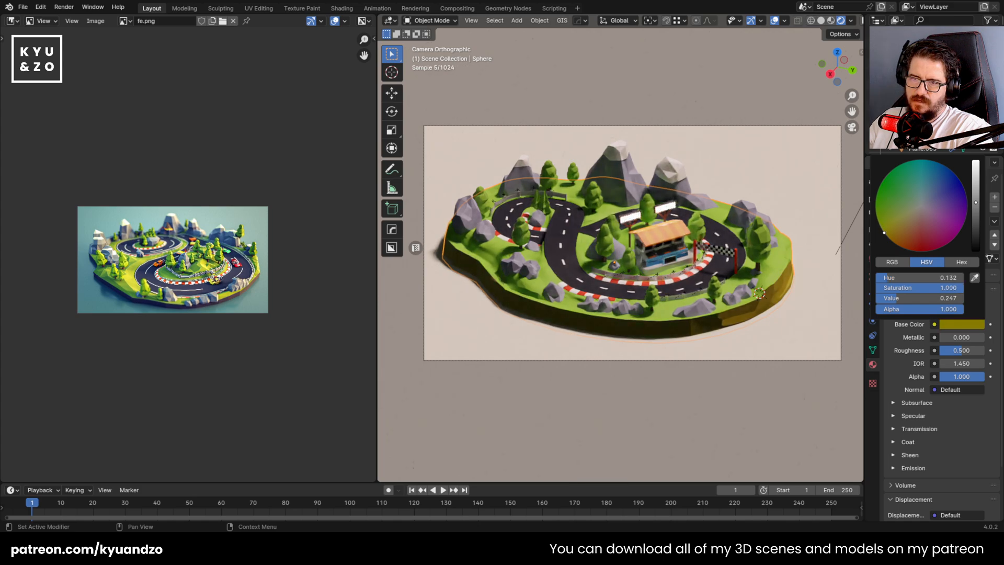
{"action": "left_click_drag", "start_coordinate": [976, 203], "coordinate": [975, 225]}
{"action": "left_click", "coordinate": [886, 203]}
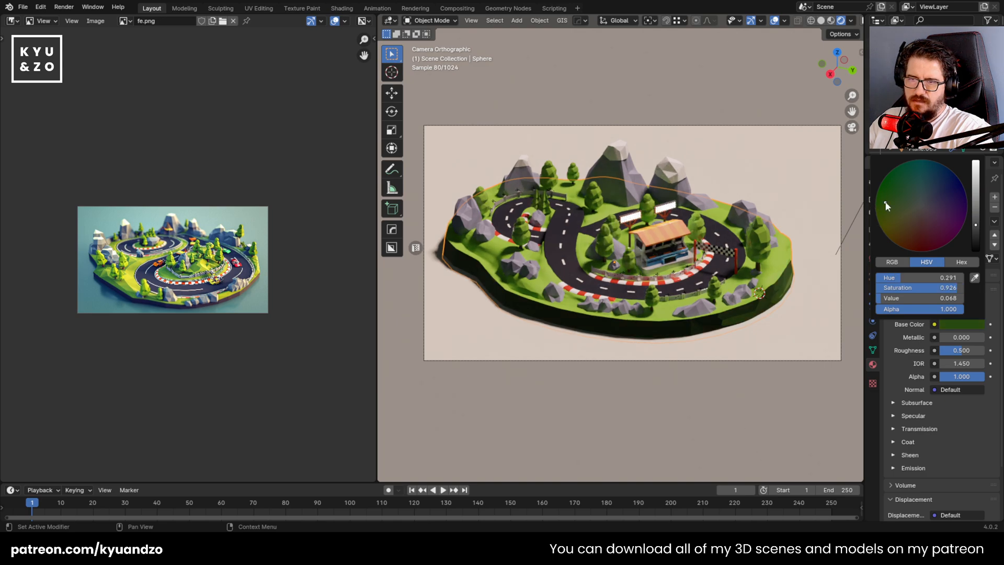
{"action": "mouse_move", "coordinate": [976, 226]}
{"action": "left_mouse_down"}
{"action": "mouse_move", "coordinate": [977, 235]}
{"action": "mouse_move", "coordinate": [976, 227]}
{"action": "left_mouse_up"}
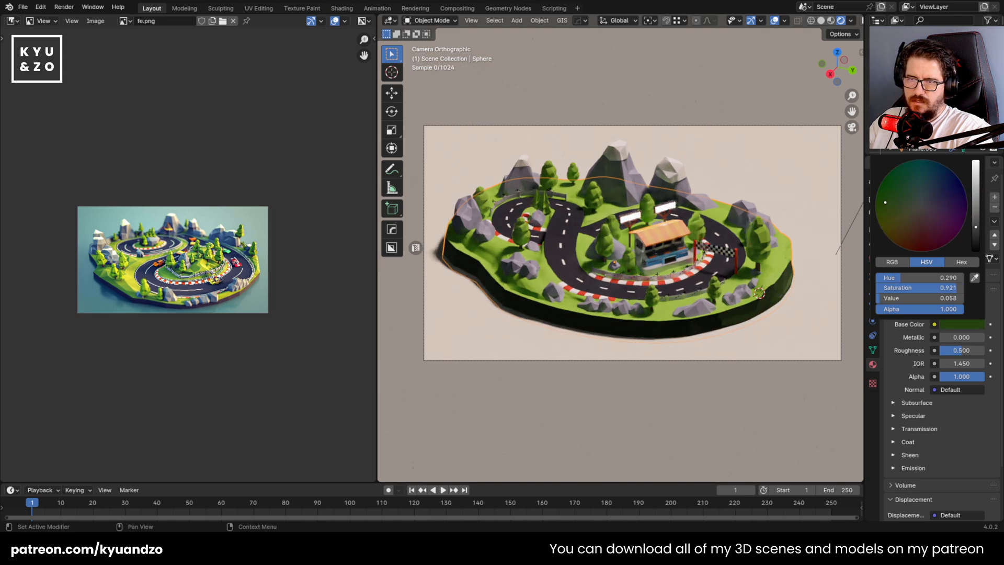
{"action": "left_click", "coordinate": [912, 229]}
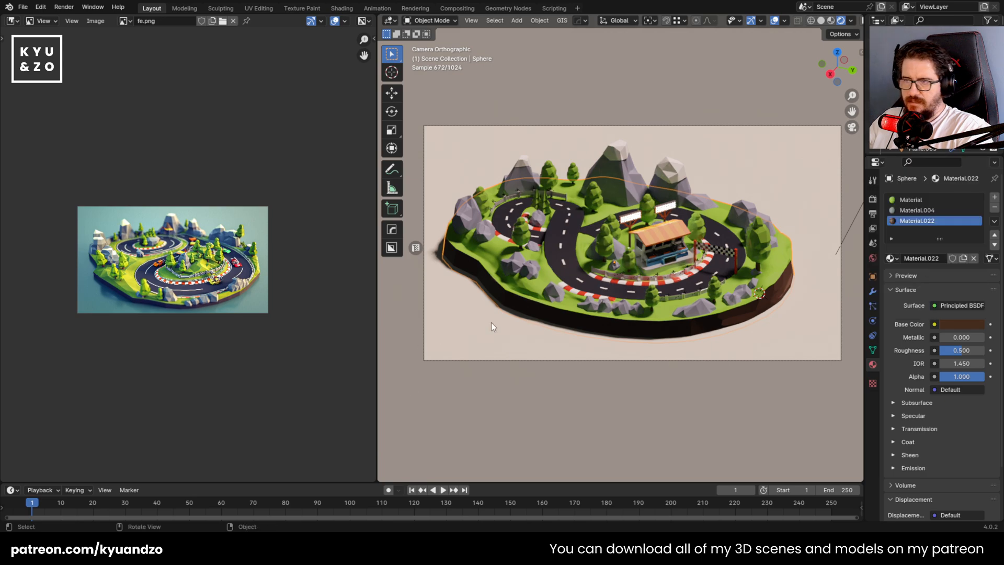
Select the ground plane and save the file
{"action": "scroll", "coordinate": [551, 318], "scroll_direction": "down", "scroll_amount": 3}
{"action": "left_click", "coordinate": [556, 366]}
{"action": "key", "text": "ctrl+s"}
{"action": "scroll", "coordinate": [561, 337], "scroll_direction": "up", "scroll_amount": 2}
{"action": "scroll", "coordinate": [561, 337], "scroll_direction": "up", "scroll_amount": 1}
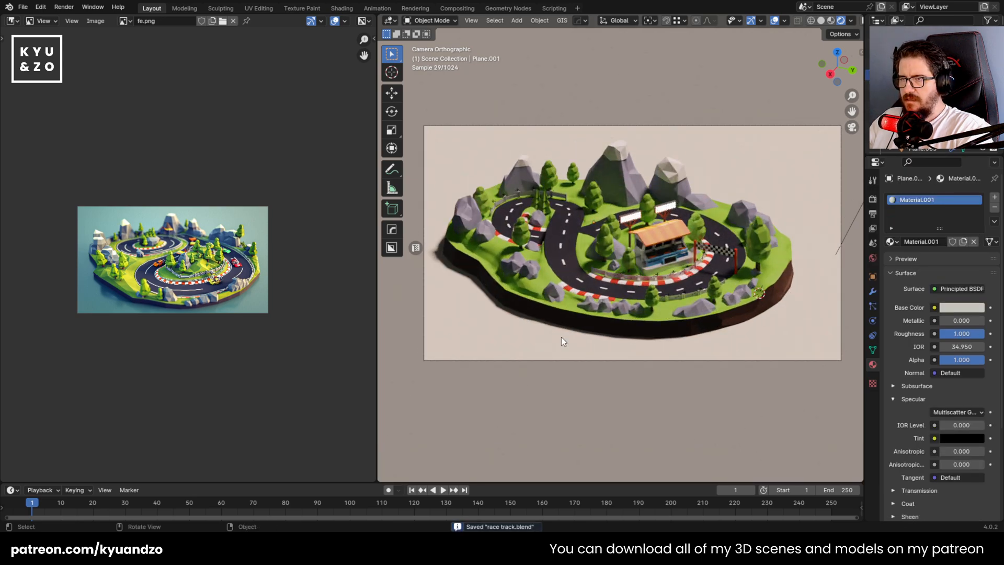
{"action": "scroll", "coordinate": [560, 337], "scroll_direction": "up", "scroll_amount": 1}
{"action": "scroll", "coordinate": [743, 183], "scroll_direction": "down", "scroll_amount": 4}
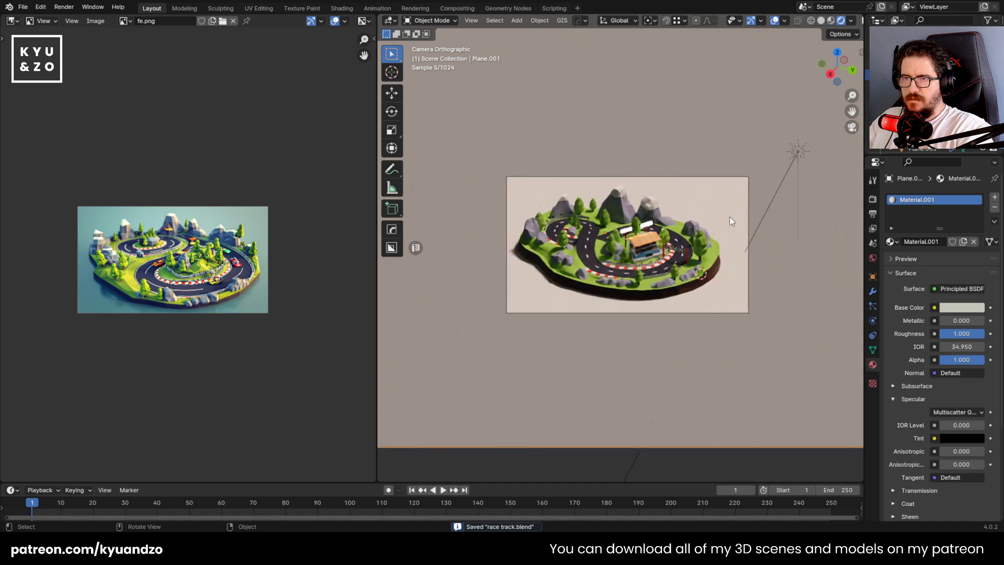
{"action": "scroll", "coordinate": [722, 210], "scroll_direction": "up", "scroll_amount": 1}
{"action": "scroll", "coordinate": [662, 170], "scroll_direction": "down", "scroll_amount": 5}
{"action": "key", "text": "g"}
{"action": "right_click", "coordinate": [570, 267]}
{"action": "scroll", "coordinate": [608, 235], "scroll_direction": "up", "scroll_amount": 7}
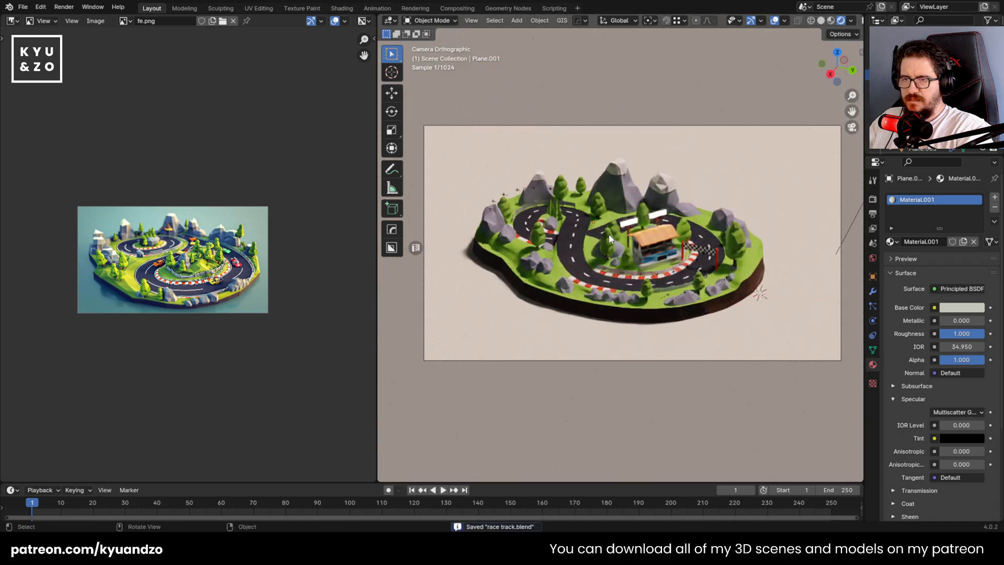
{"action": "scroll", "coordinate": [608, 234], "scroll_direction": "up", "scroll_amount": 4}
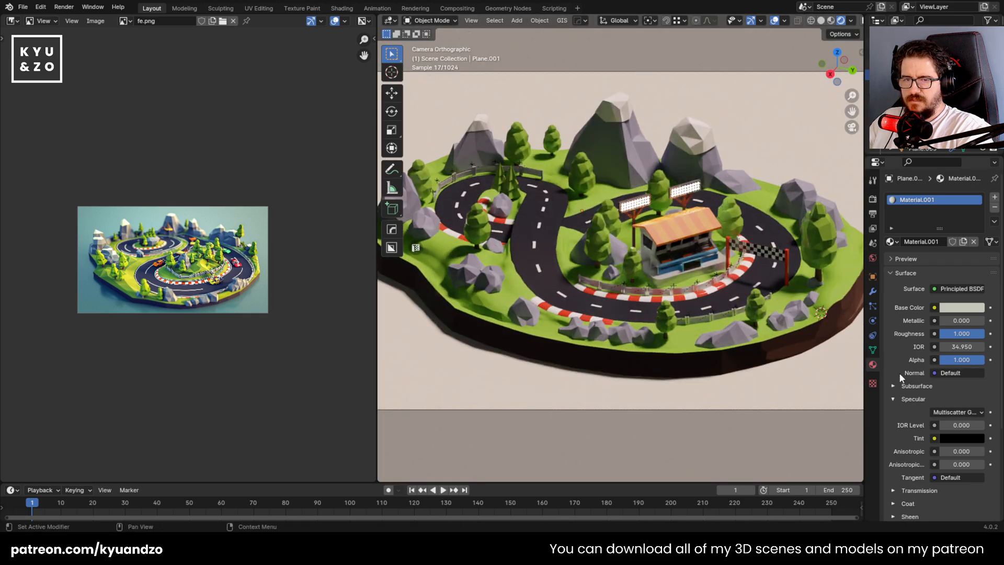
Try a saturated teal-green base color on the ground plane's Material.001
{"action": "left_click", "coordinate": [962, 308]}
{"action": "left_click", "coordinate": [911, 158]}
{"action": "mouse_move", "coordinate": [920, 161]}
{"action": "left_mouse_down"}
{"action": "mouse_move", "coordinate": [925, 174]}
{"action": "mouse_move", "coordinate": [928, 163]}
{"action": "left_mouse_up"}
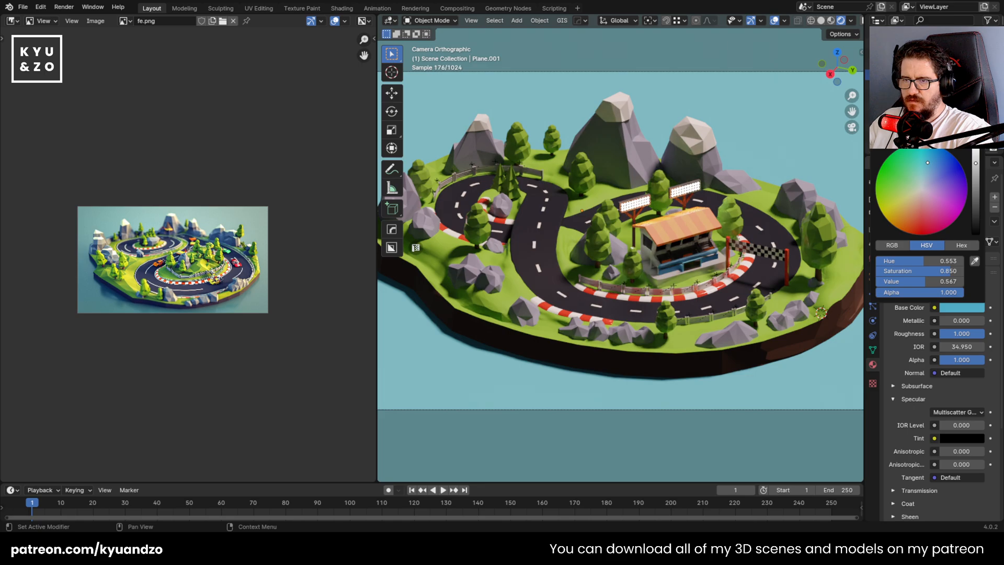
{"action": "mouse_move", "coordinate": [927, 163]}
{"action": "left_mouse_down"}
{"action": "mouse_move", "coordinate": [950, 166]}
{"action": "mouse_move", "coordinate": [908, 161]}
{"action": "left_mouse_up"}
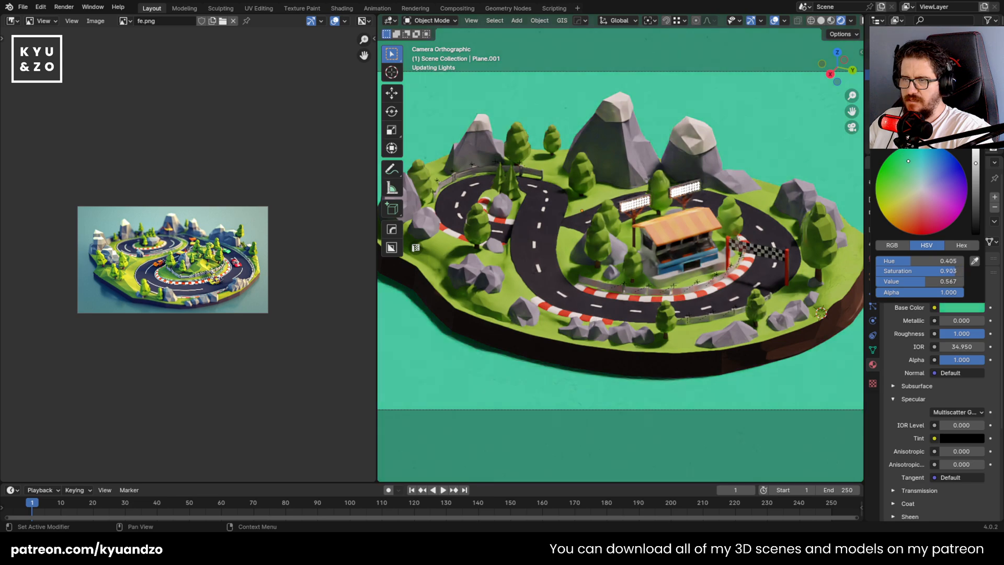
{"action": "scroll", "coordinate": [521, 272], "scroll_direction": "down", "scroll_amount": 3}
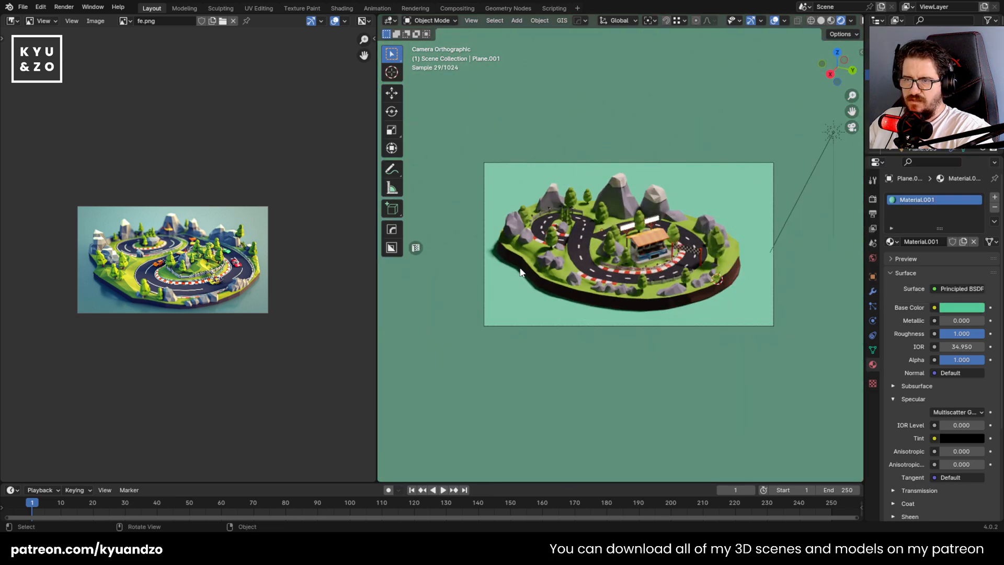
Try a beige base color with hue 0.126 and saturation 0.419 on the ground plane's Material.001
{"action": "left_click", "coordinate": [952, 309]}
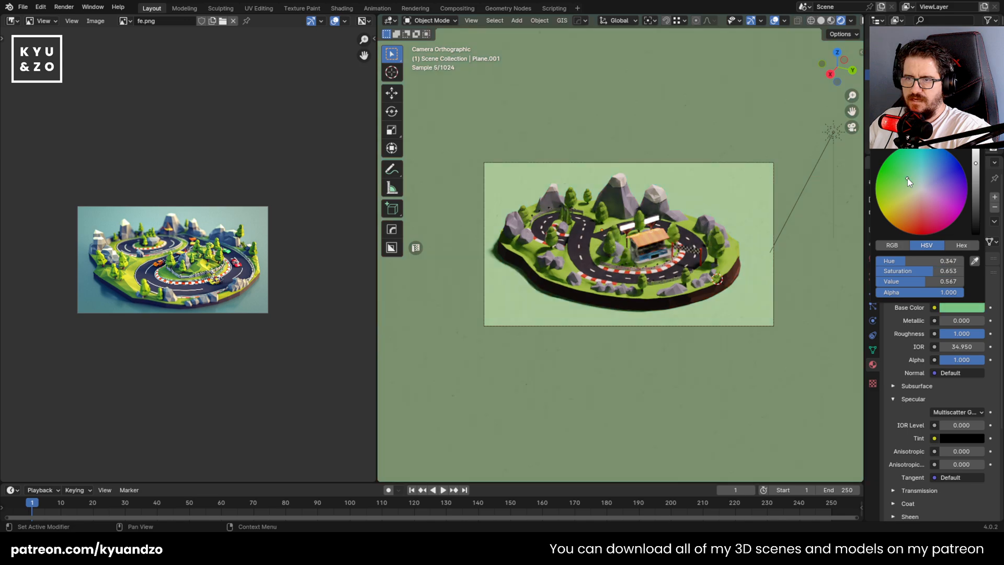
{"action": "mouse_move", "coordinate": [908, 178]}
{"action": "left_mouse_down"}
{"action": "mouse_move", "coordinate": [901, 167]}
{"action": "mouse_move", "coordinate": [919, 167]}
{"action": "mouse_move", "coordinate": [909, 186]}
{"action": "left_mouse_up"}
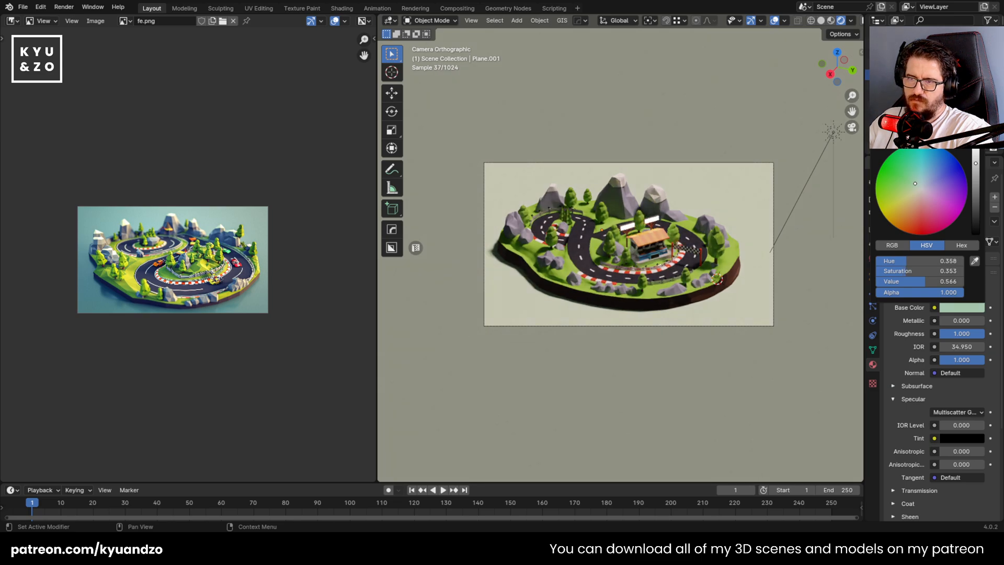
{"action": "mouse_move", "coordinate": [916, 184]}
{"action": "left_mouse_down"}
{"action": "mouse_move", "coordinate": [901, 230]}
{"action": "mouse_move", "coordinate": [915, 193]}
{"action": "left_mouse_up"}
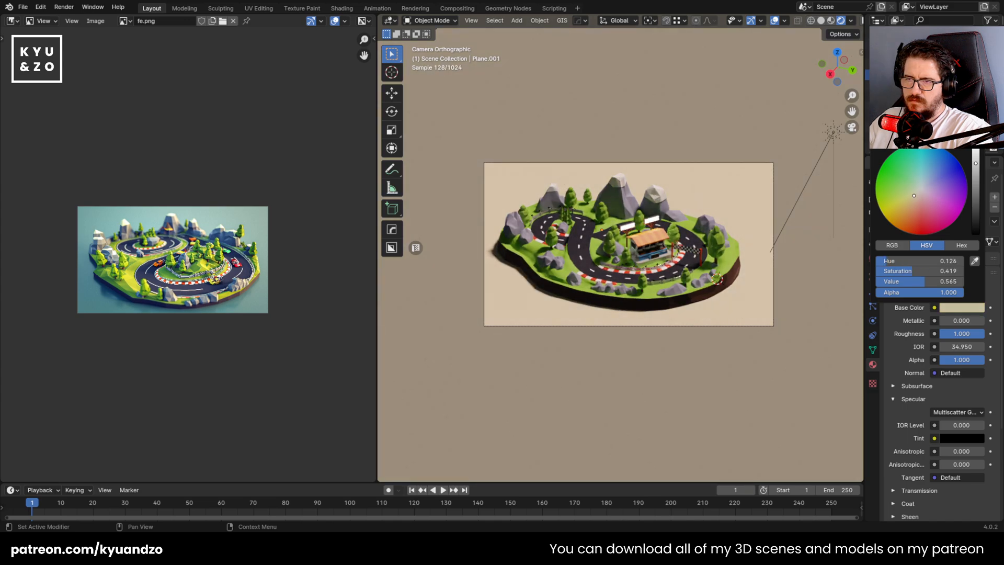
{"action": "scroll", "coordinate": [645, 354], "scroll_direction": "up", "scroll_amount": 8}
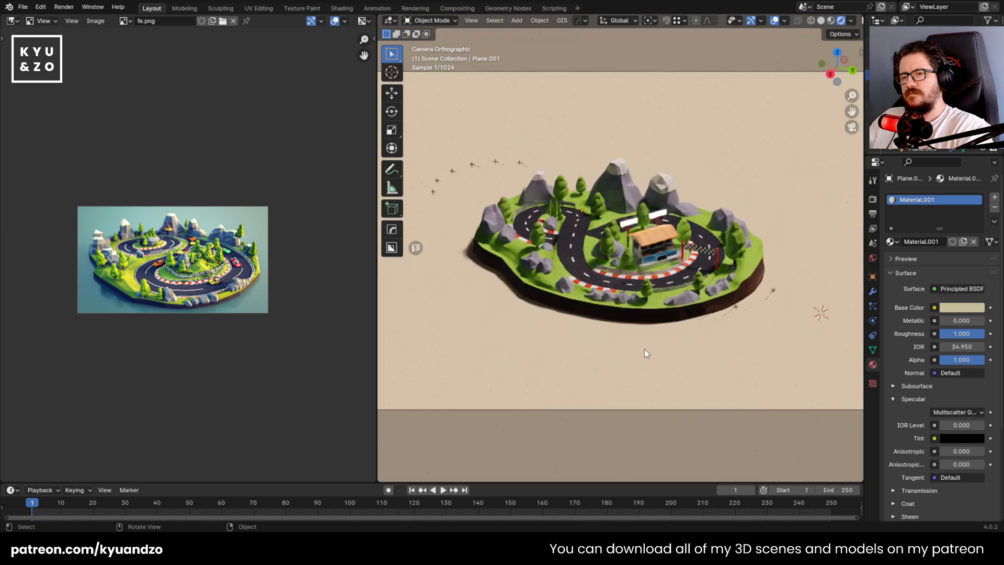
{"action": "scroll", "coordinate": [644, 349], "scroll_direction": "down", "scroll_amount": 8}
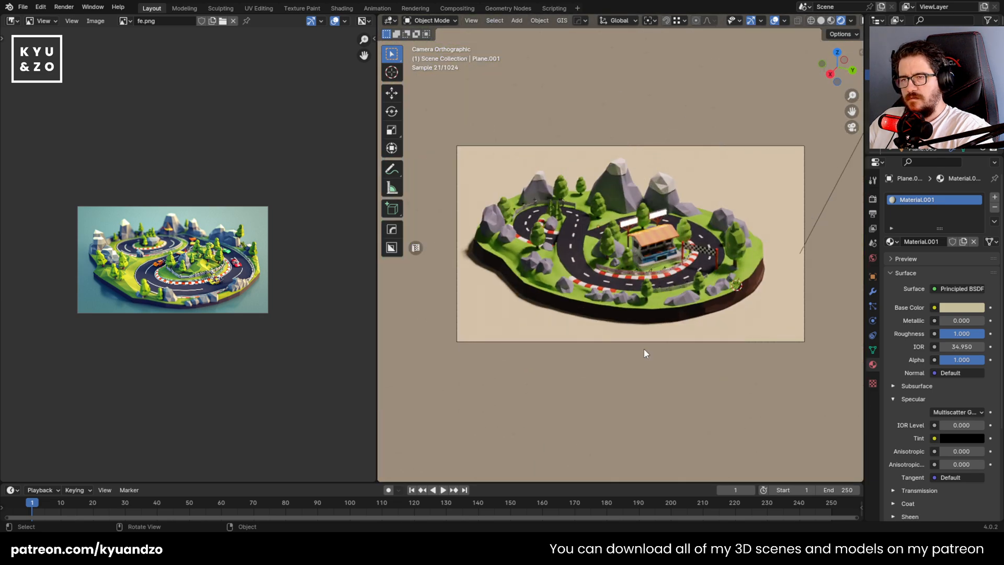
{"action": "scroll", "coordinate": [644, 350], "scroll_direction": "up", "scroll_amount": 1}
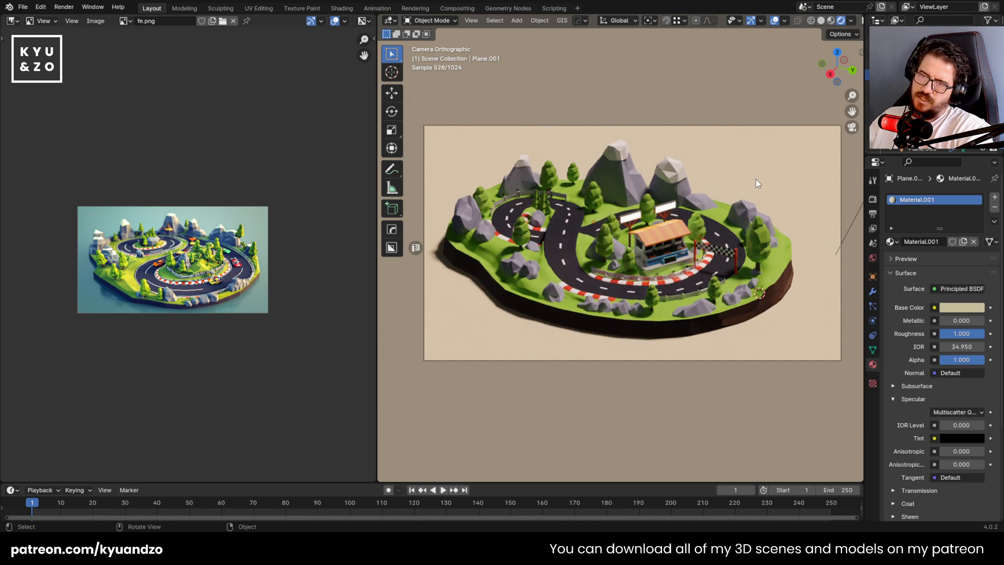
Give the ground plane's material a neutral gray base color with saturation 0.071 and a roughness of 0.276, and save the file
{"action": "left_click", "coordinate": [956, 307]}
{"action": "left_click_drag", "start_coordinate": [924, 197], "coordinate": [920, 189]}
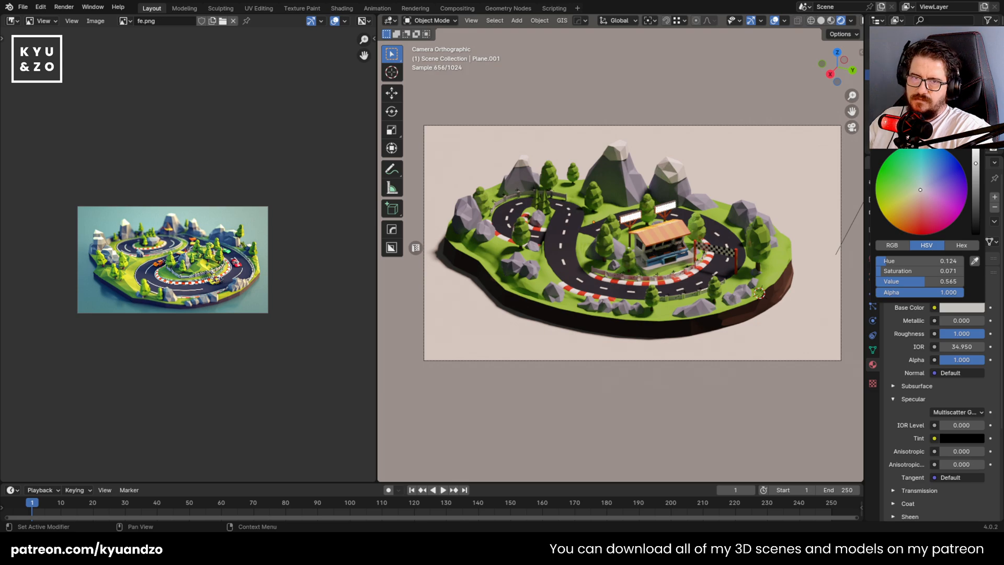
{"action": "left_click_drag", "start_coordinate": [953, 335], "coordinate": [921, 335]}
{"action": "scroll", "coordinate": [601, 266], "scroll_direction": "down", "scroll_amount": 4}
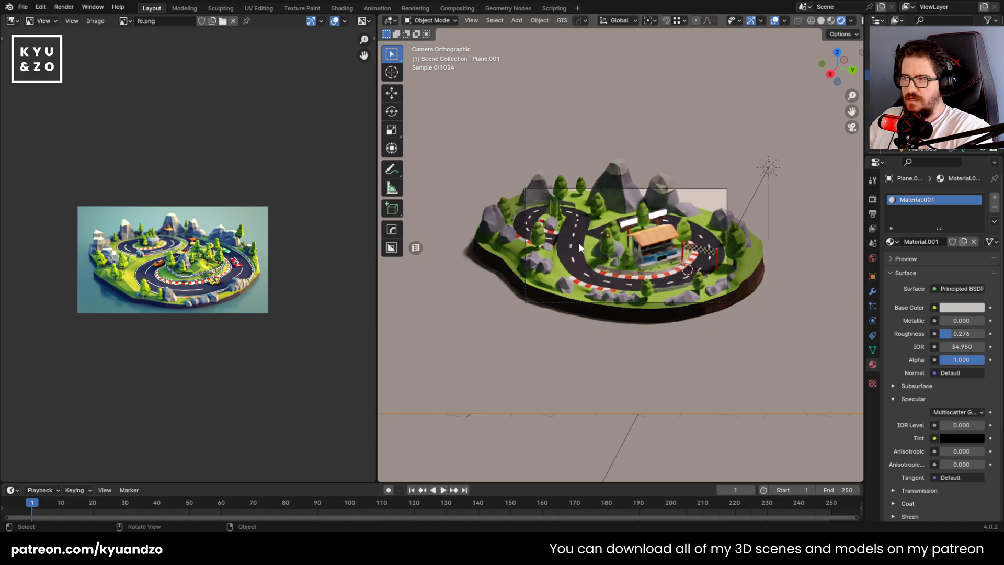
{"action": "key", "text": "ctrl+s"}
{"action": "scroll", "coordinate": [580, 247], "scroll_direction": "up", "scroll_amount": 2}
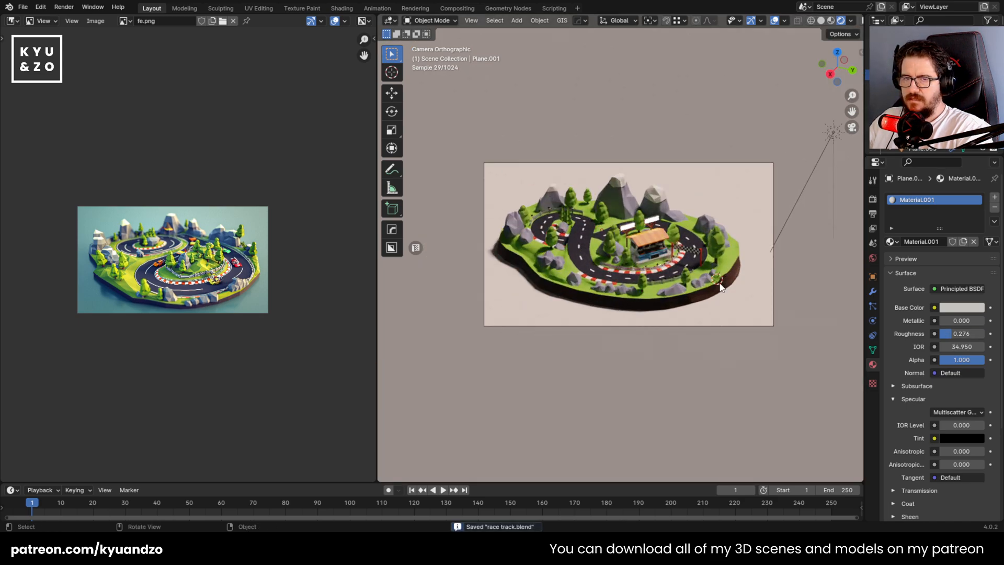
Brighten the ground plane's base color to a value of 0.876 and save the file
{"action": "left_click", "coordinate": [964, 307]}
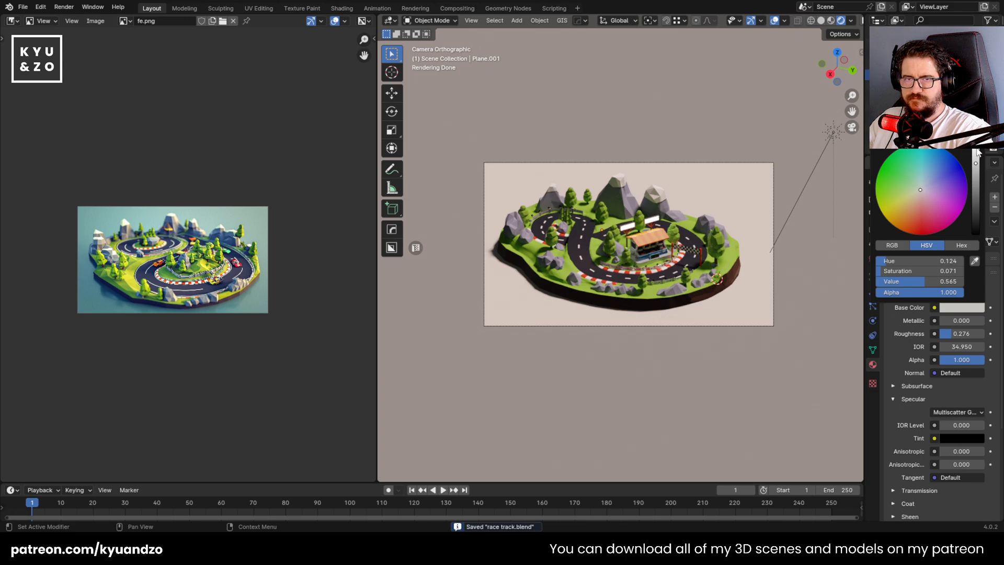
{"action": "left_click", "coordinate": [976, 153]}
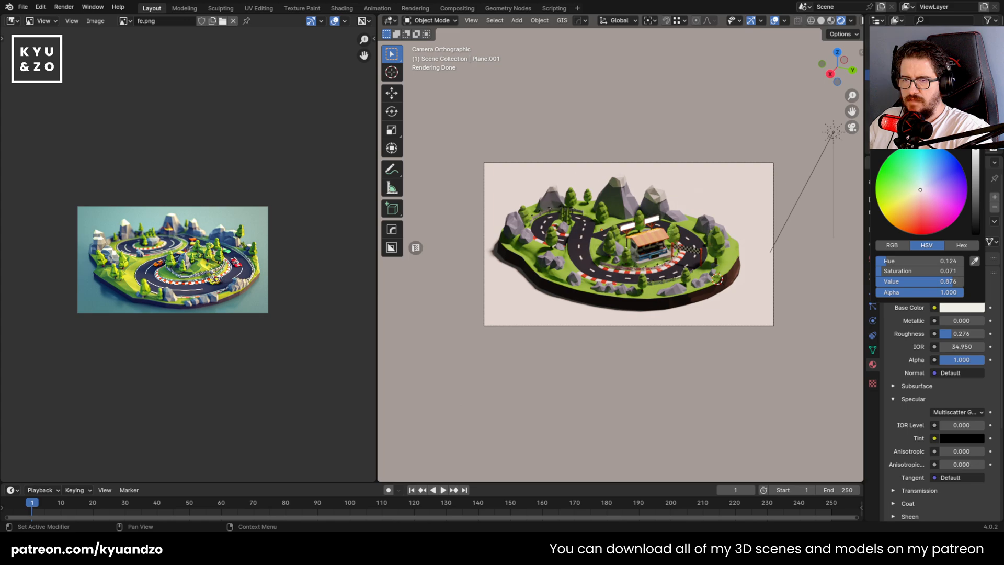
{"action": "scroll", "coordinate": [560, 248], "scroll_direction": "down", "scroll_amount": 6}
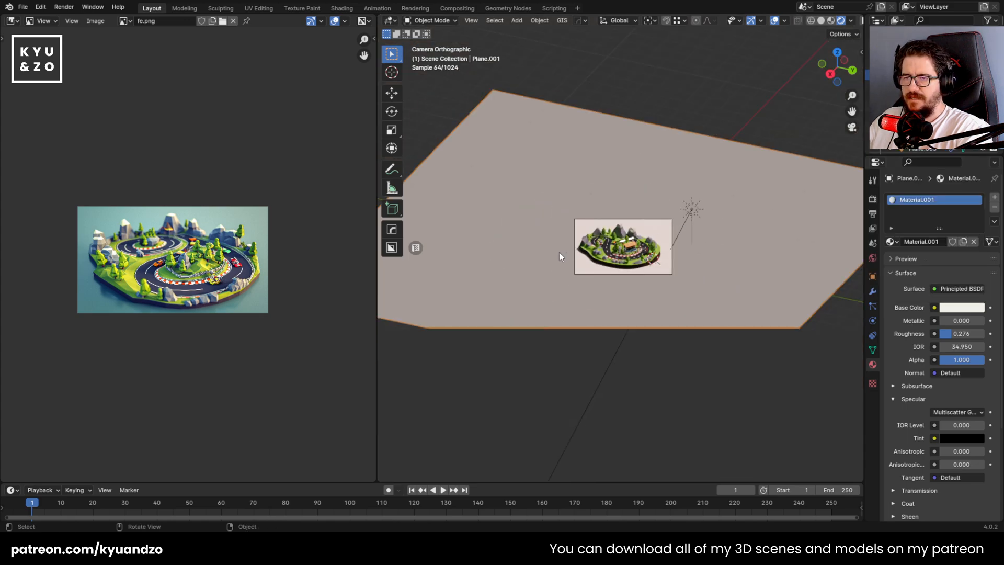
{"action": "scroll", "coordinate": [559, 252], "scroll_direction": "up", "scroll_amount": 5}
{"action": "key", "text": "ctrl+s"}
{"action": "scroll", "coordinate": [559, 252], "scroll_direction": "up", "scroll_amount": 2}
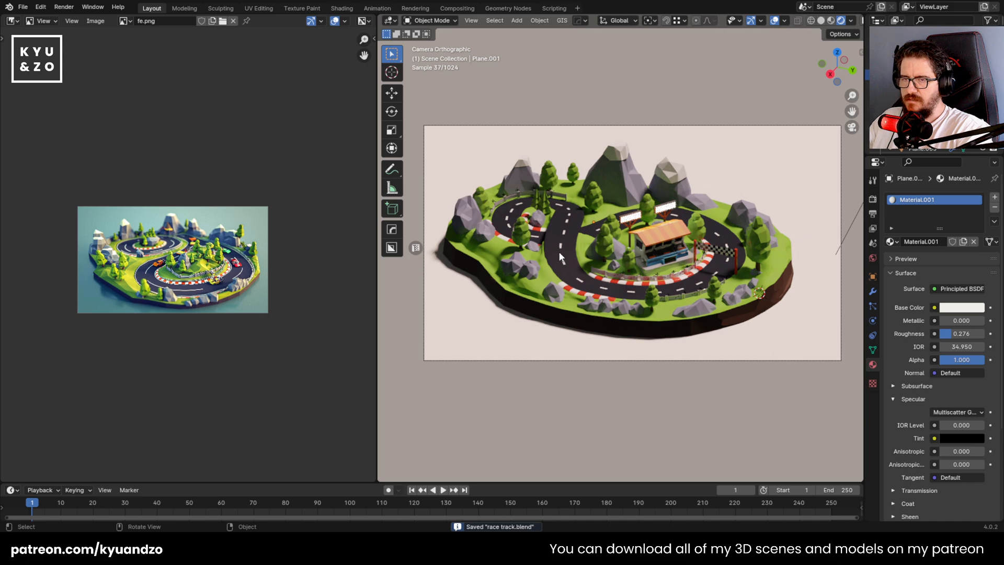
Shift the ground plane's base color to a light cyan like the reference background
{"action": "left_click", "coordinate": [962, 308]}
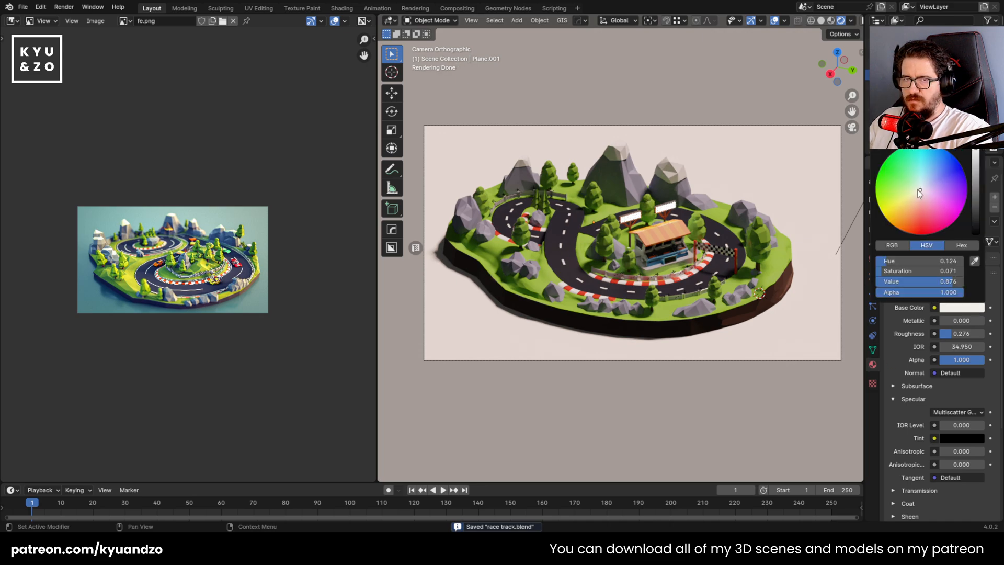
{"action": "mouse_move", "coordinate": [920, 194]}
{"action": "left_mouse_down"}
{"action": "mouse_move", "coordinate": [919, 168]}
{"action": "mouse_move", "coordinate": [931, 169]}
{"action": "mouse_move", "coordinate": [922, 169]}
{"action": "left_mouse_up"}
{"action": "scroll", "coordinate": [780, 161], "scroll_direction": "down", "scroll_amount": 7}
{"action": "scroll", "coordinate": [780, 161], "scroll_direction": "up", "scroll_amount": 4}
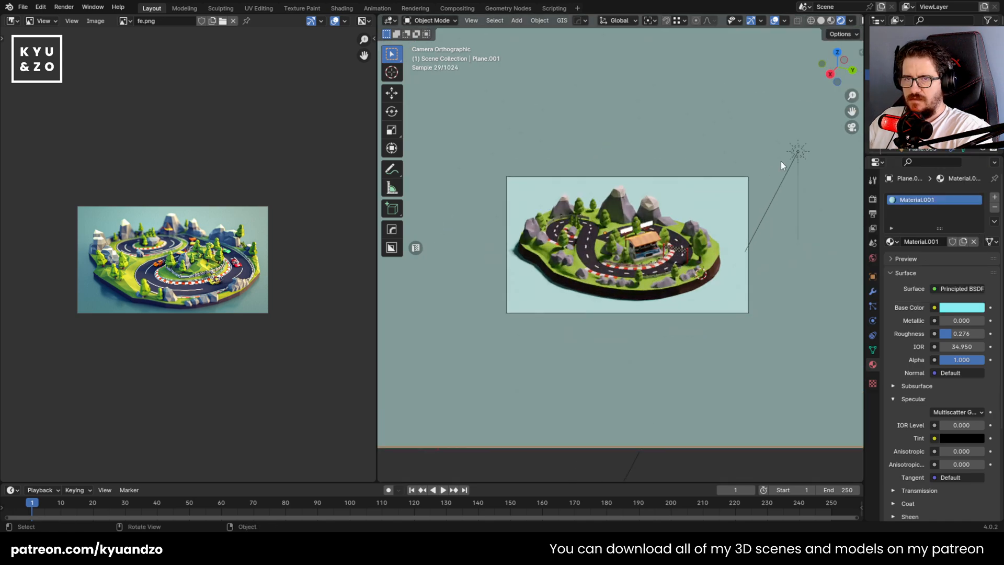
Set the sun light's strength to 7.560 and check the rendered island
{"action": "left_click", "coordinate": [794, 155]}
{"action": "scroll", "coordinate": [795, 157], "scroll_direction": "up", "scroll_amount": 2}
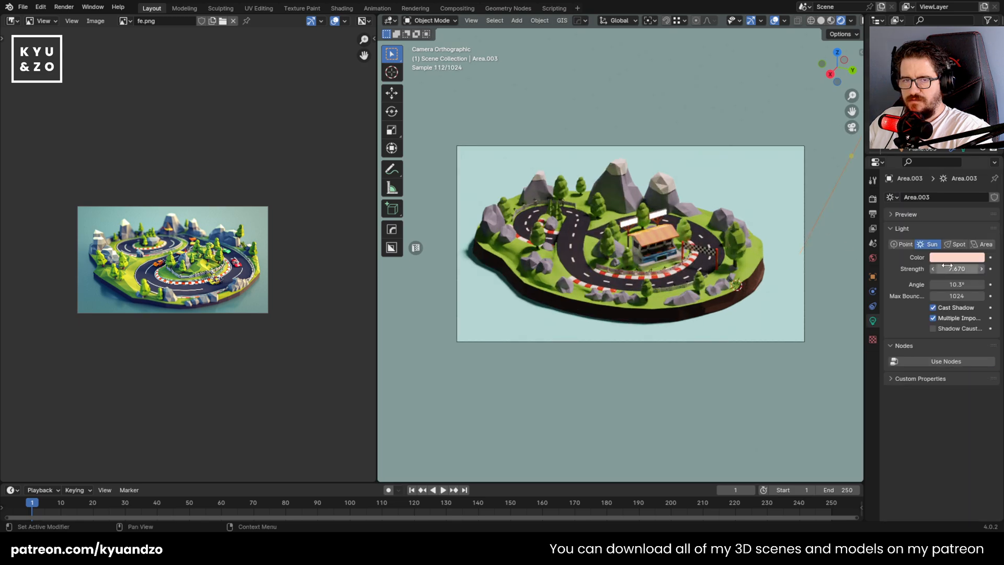
{"action": "mouse_move", "coordinate": [957, 268]}
{"action": "left_mouse_down"}
{"action": "mouse_move", "coordinate": [936, 269]}
{"action": "mouse_move", "coordinate": [967, 269]}
{"action": "mouse_move", "coordinate": [940, 269]}
{"action": "left_mouse_up"}
{"action": "scroll", "coordinate": [686, 286], "scroll_direction": "up", "scroll_amount": 2}
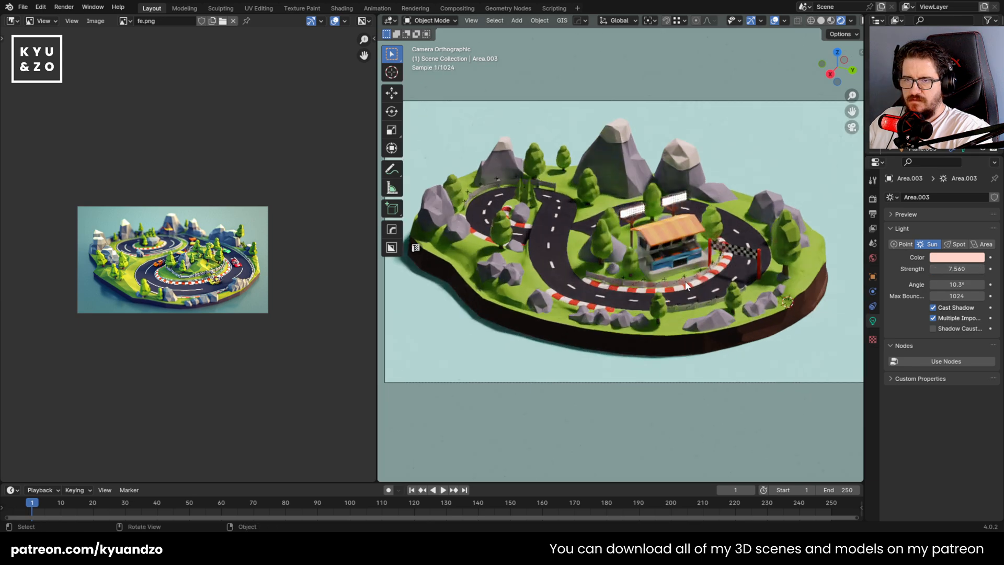
{"action": "scroll", "coordinate": [687, 285], "scroll_direction": "up", "scroll_amount": 2}
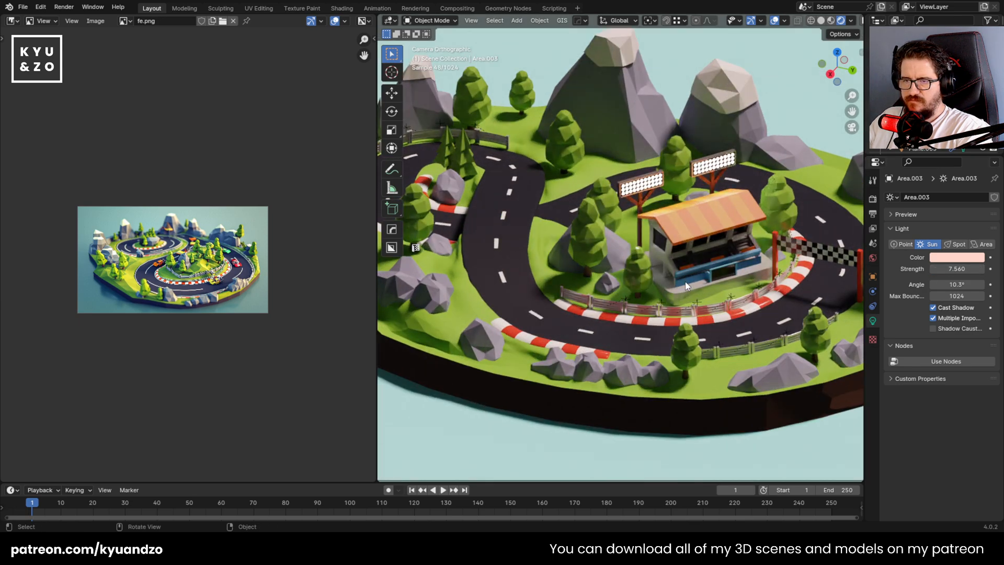
{"action": "scroll", "coordinate": [484, 319], "scroll_direction": "down", "scroll_amount": 5}
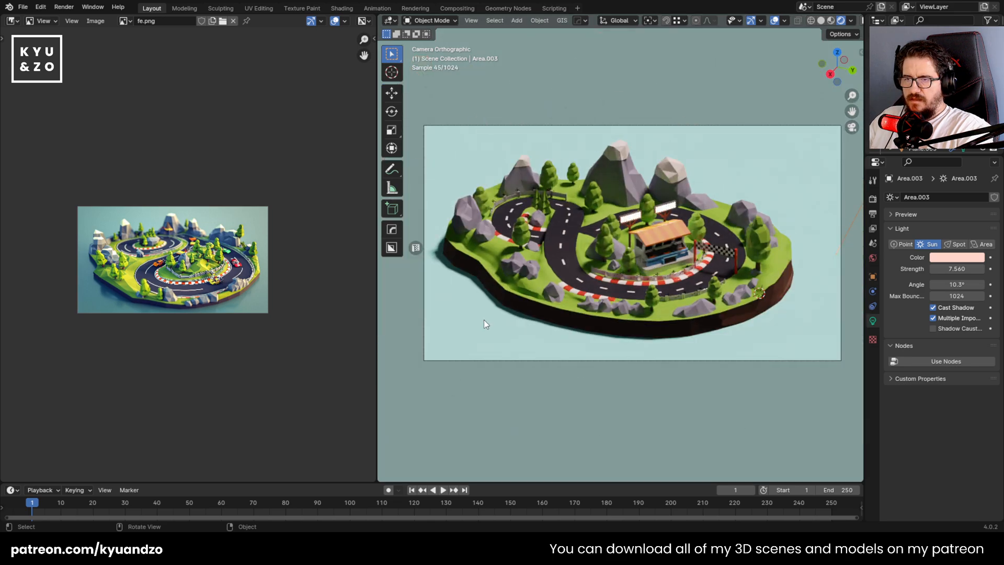
Change the ground plane's base color to a warm cream with hue 0.129 and saturation 0.341, and save the file
{"action": "left_click", "coordinate": [650, 100]}
{"action": "scroll", "coordinate": [651, 100], "scroll_direction": "up", "scroll_amount": 1}
{"action": "left_click", "coordinate": [726, 308]}
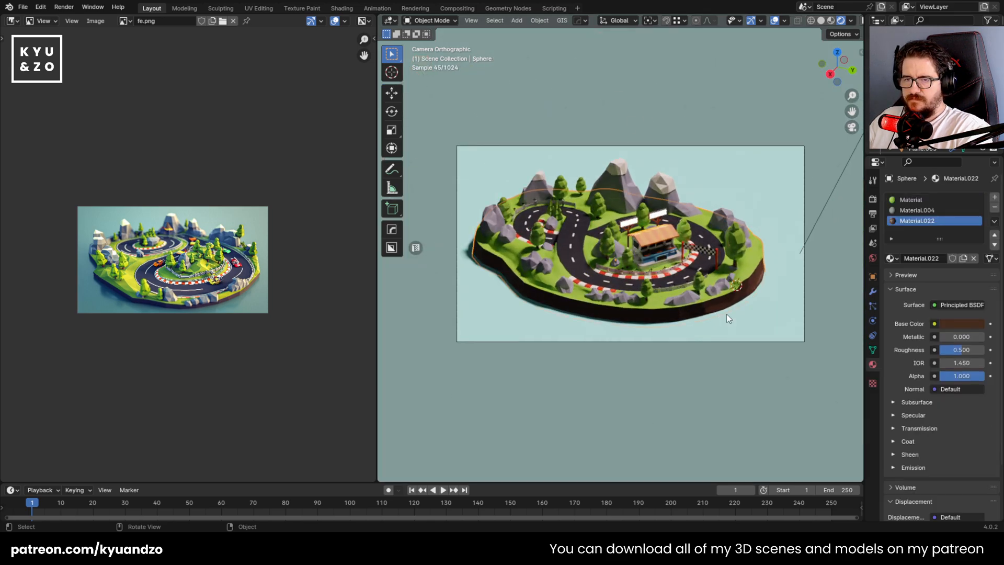
{"action": "left_click", "coordinate": [758, 321]}
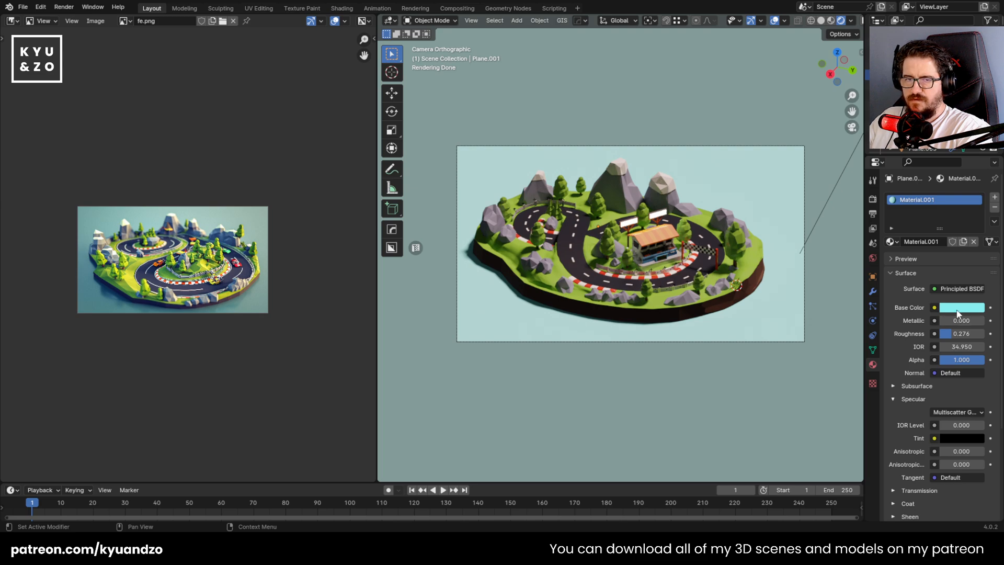
{"action": "left_click", "coordinate": [960, 308]}
{"action": "left_click", "coordinate": [924, 184]}
{"action": "left_click_drag", "start_coordinate": [924, 184], "coordinate": [916, 194]}
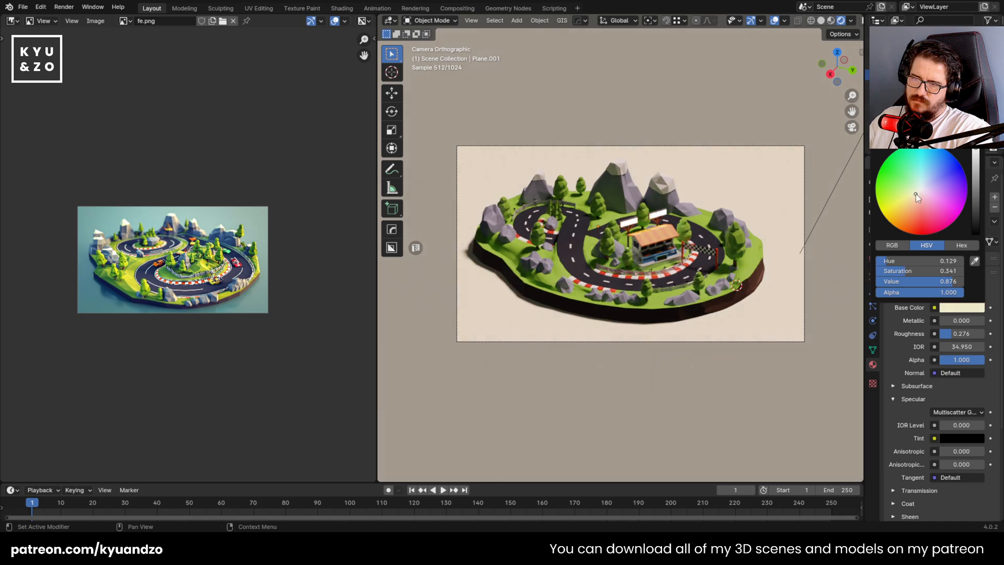
{"action": "scroll", "coordinate": [555, 258], "scroll_direction": "up", "scroll_amount": 3}
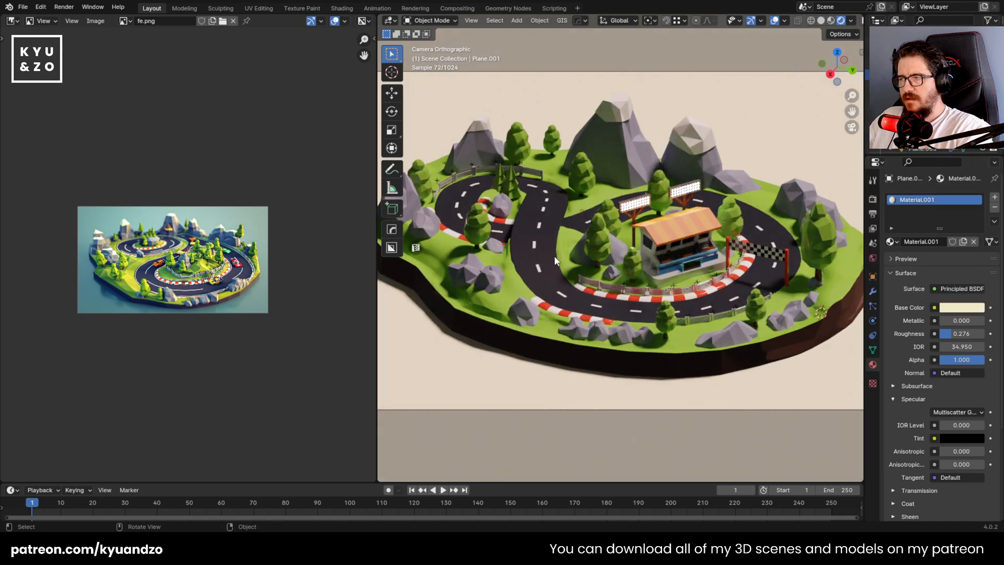
{"action": "scroll", "coordinate": [555, 259], "scroll_direction": "up", "scroll_amount": 1}
{"action": "key", "text": "ctrl+s"}
{"action": "scroll", "coordinate": [554, 255], "scroll_direction": "down", "scroll_amount": 4}
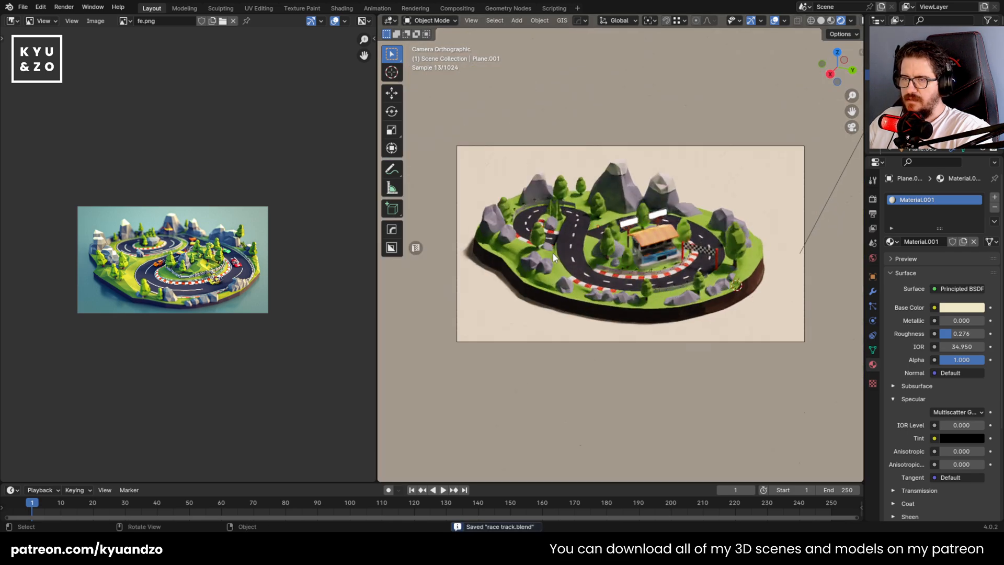
{"action": "scroll", "coordinate": [553, 253], "scroll_direction": "up", "scroll_amount": 2}
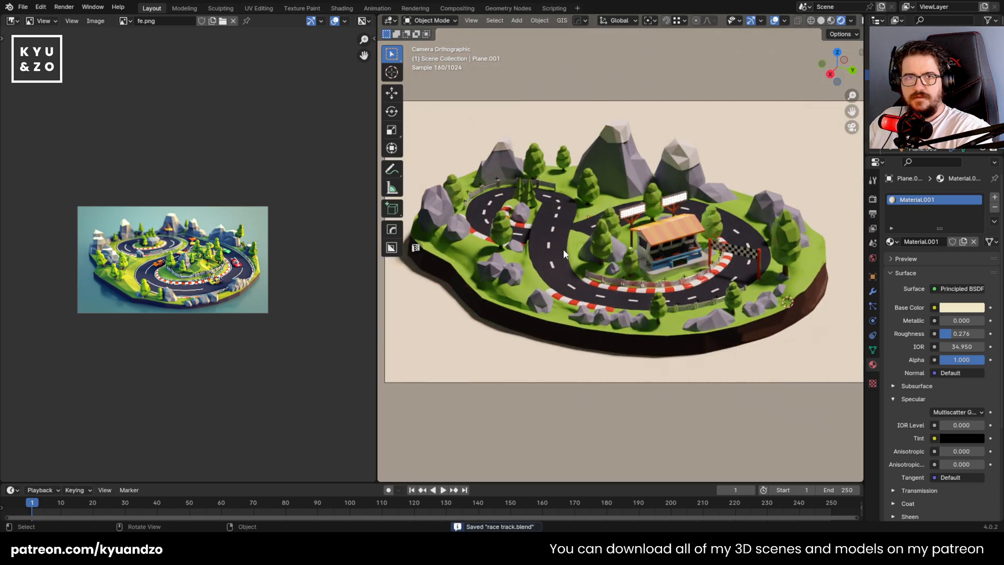
Duplicate the tall tree at the island's right end and move the copy along X and Y to the back edge beside the mountains
{"action": "middle_click_drag", "start_coordinate": [545, 224], "coordinate": [552, 233], "text": "shift"}
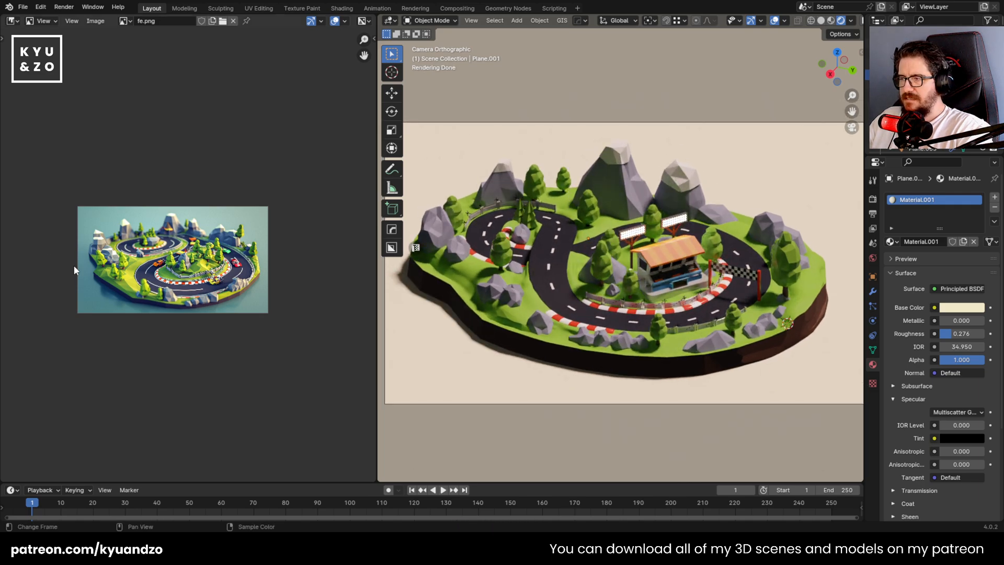
{"action": "scroll", "coordinate": [74, 265], "scroll_direction": "up", "scroll_amount": 3}
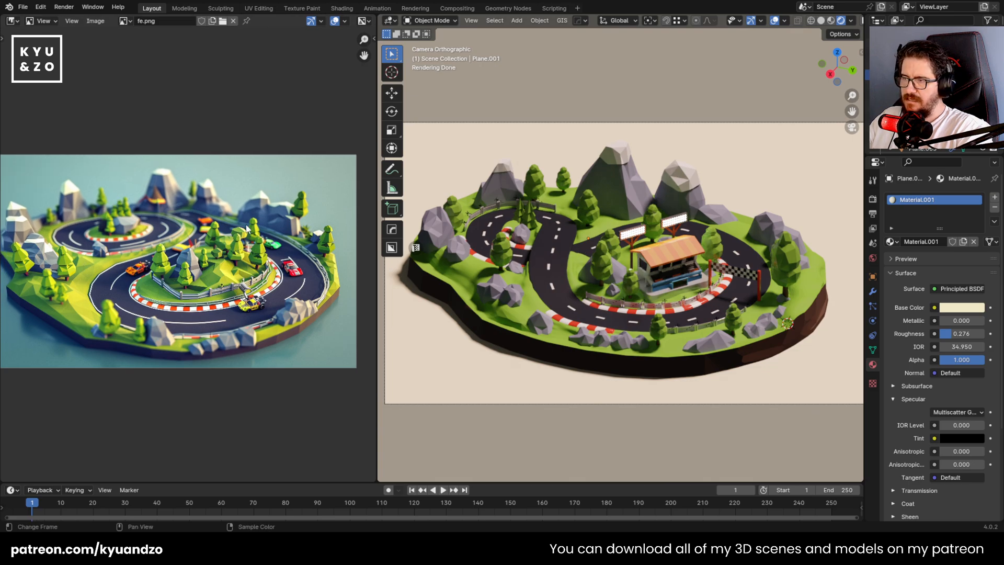
{"action": "left_click", "coordinate": [783, 256]}
{"action": "key", "text": "shift+d"}
{"action": "key", "text": "s"}
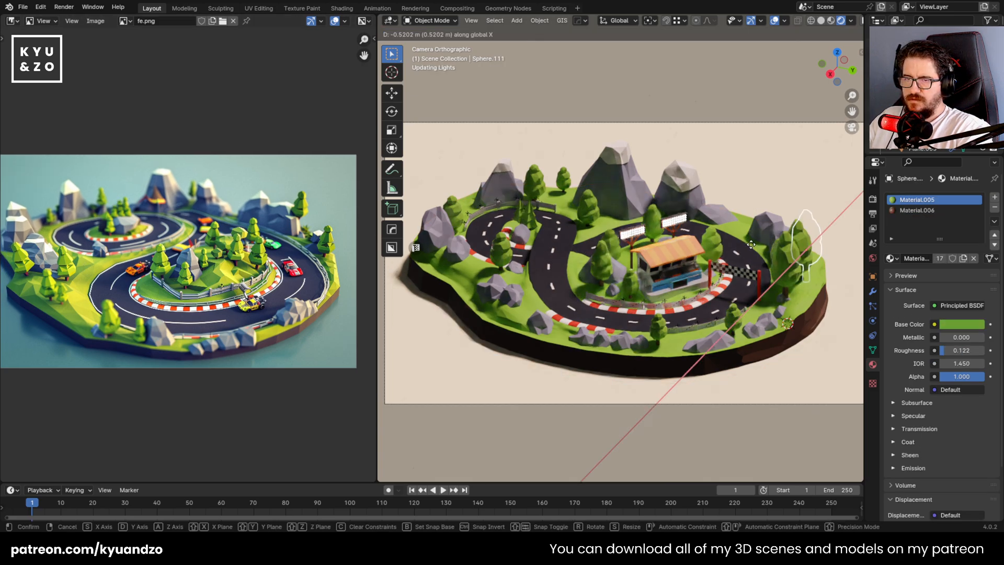
{"action": "key", "text": "d"}
{"action": "left_click", "coordinate": [737, 201]}
{"action": "key", "text": "g"}
{"action": "key", "text": "d"}
{"action": "left_click", "coordinate": [782, 208]}
{"action": "key", "text": "s"}
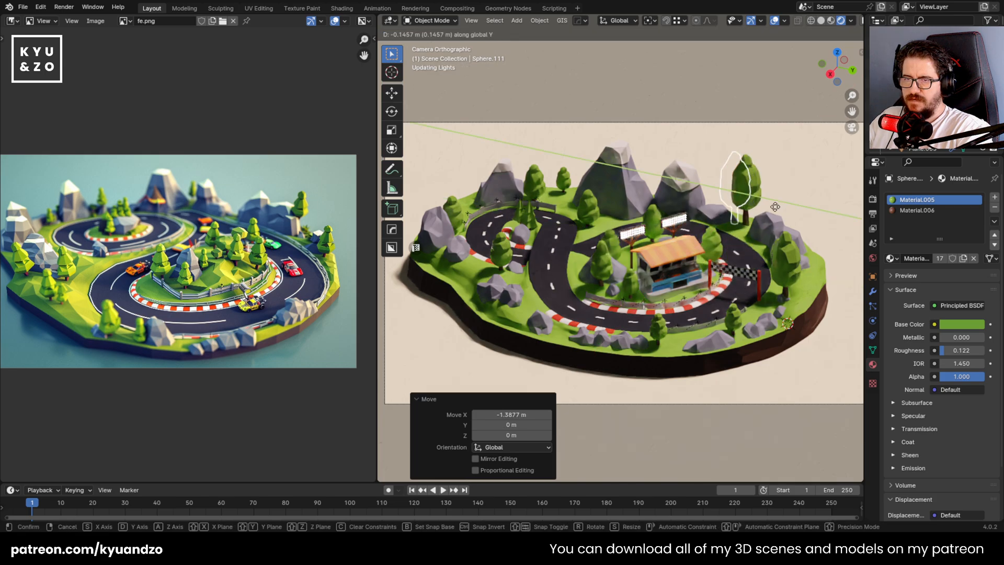
{"action": "left_click", "coordinate": [770, 213]}
Fine-tune the copied tree's height and horizontal position so its trunk sits on the grass at the island's back edge
{"action": "key", "text": "g"}
{"action": "key", "text": "a"}
{"action": "left_click", "coordinate": [771, 222]}
{"action": "key", "text": "g"}
{"action": "key", "text": "d"}
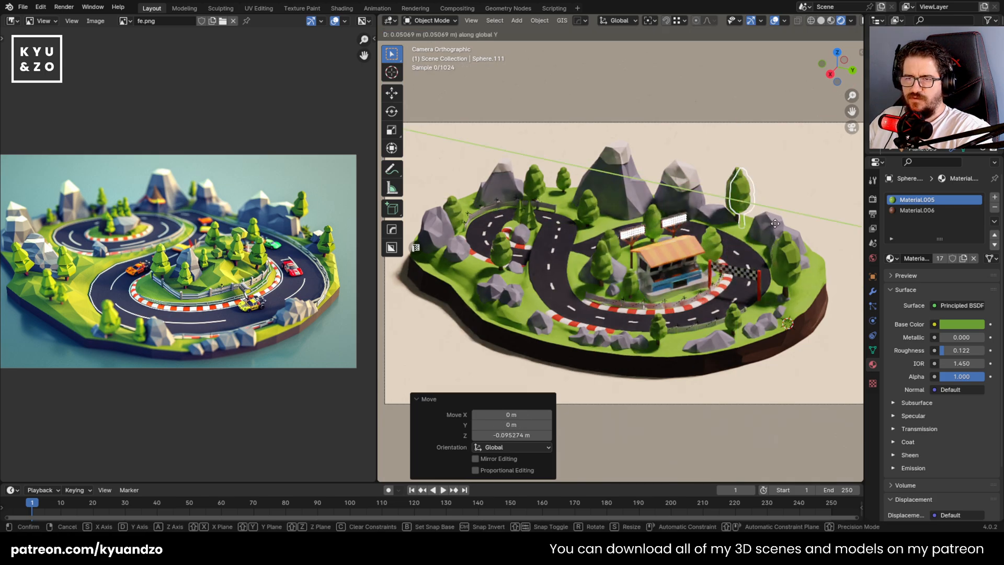
{"action": "key", "text": "s"}
{"action": "key", "text": "d"}
{"action": "key", "text": "s"}
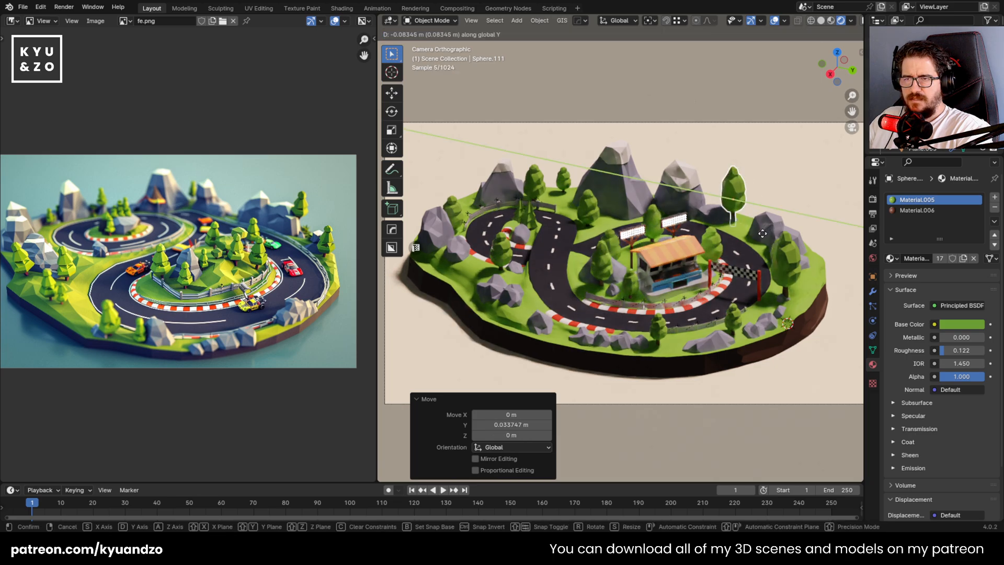
{"action": "left_click", "coordinate": [771, 232]}
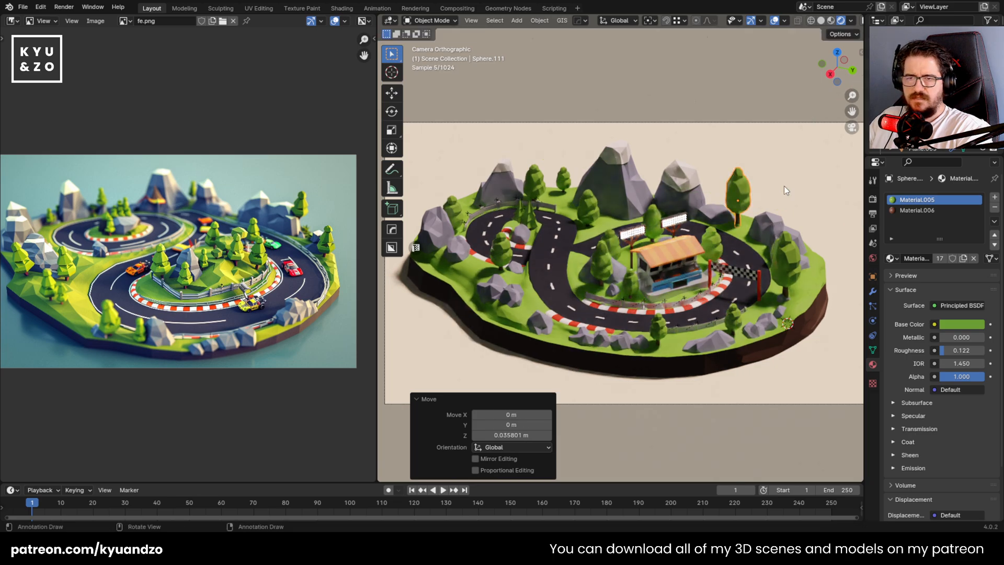
Check the new tree, the grandstand and the checkered banner against the reference image, and save the file
{"action": "left_click", "coordinate": [529, 363]}
{"action": "scroll", "coordinate": [541, 328], "scroll_direction": "down", "scroll_amount": 2}
{"action": "scroll", "coordinate": [162, 256], "scroll_direction": "up", "scroll_amount": 1}
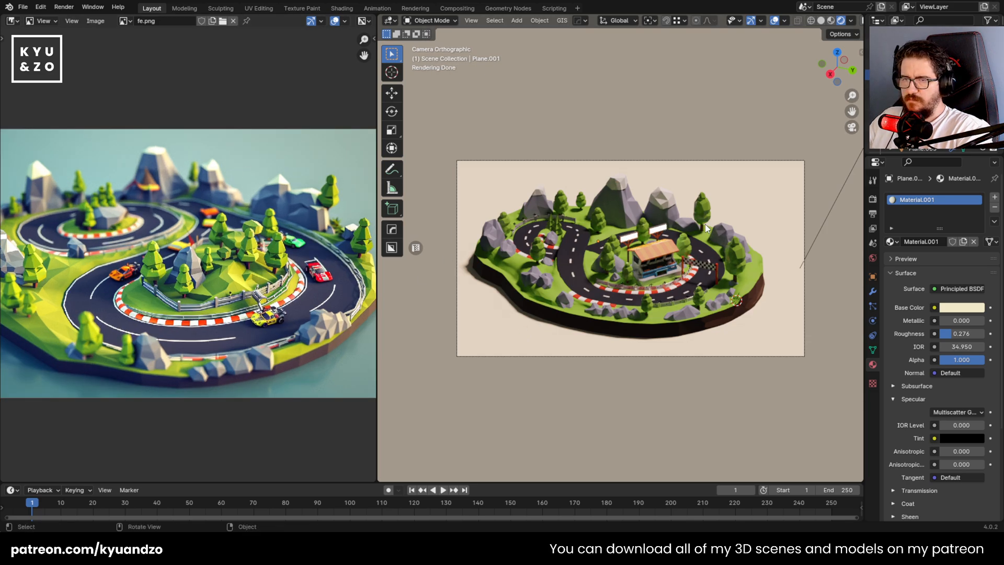
{"action": "scroll", "coordinate": [662, 258], "scroll_direction": "up", "scroll_amount": 5}
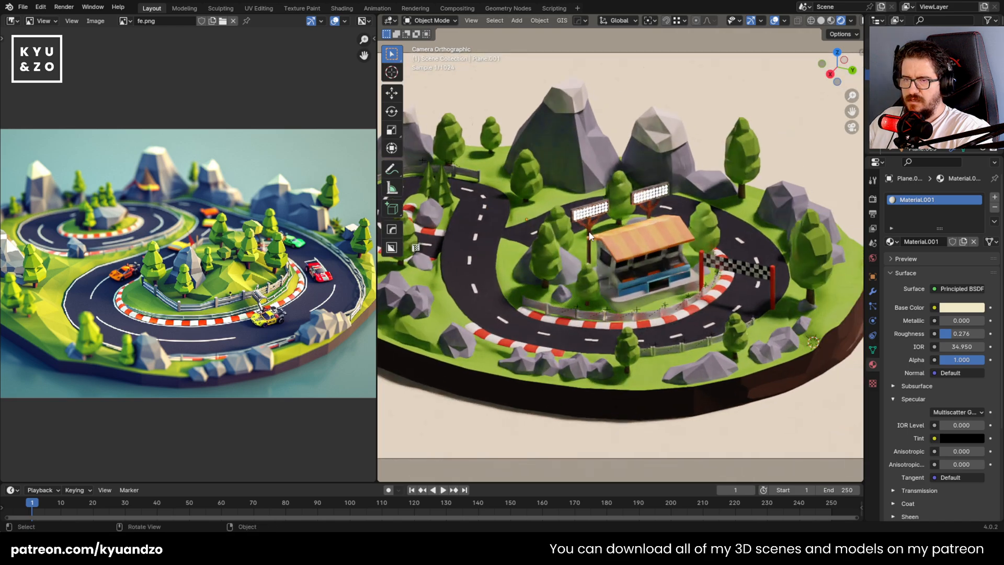
{"action": "scroll", "coordinate": [581, 246], "scroll_direction": "up", "scroll_amount": 1}
{"action": "left_click", "coordinate": [629, 234]}
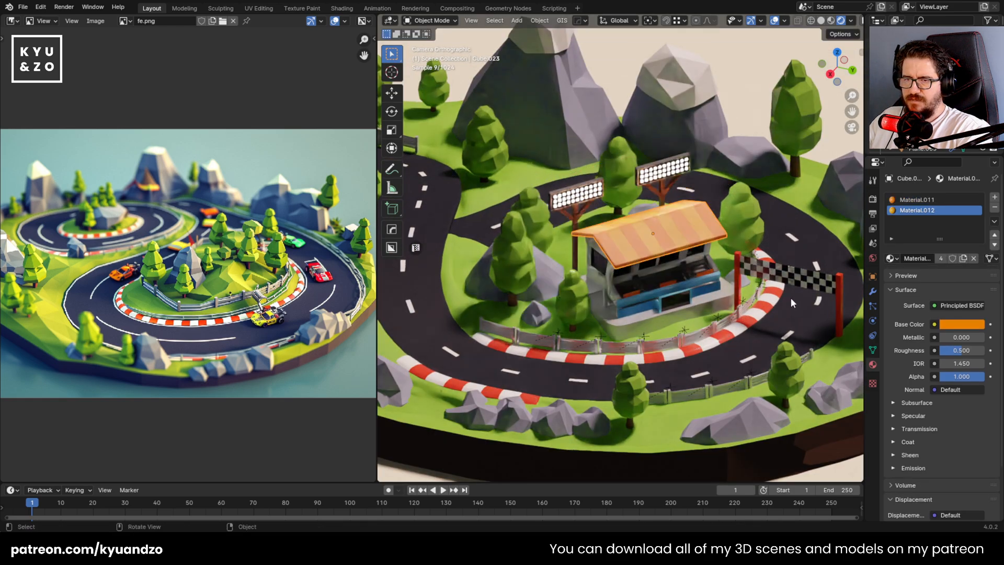
{"action": "scroll", "coordinate": [541, 284], "scroll_direction": "down", "scroll_amount": 3}
{"action": "left_click", "coordinate": [541, 285]}
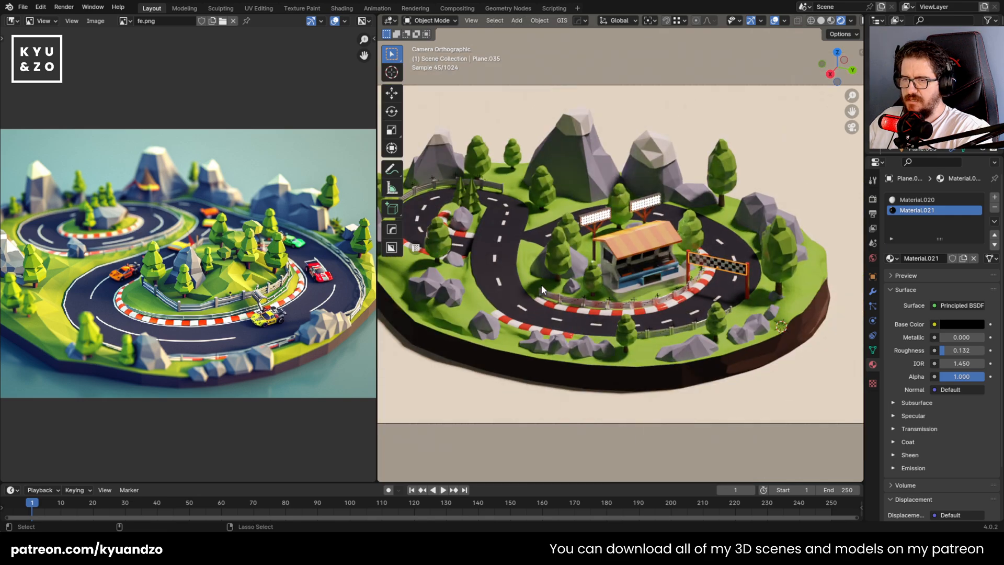
{"action": "key", "text": "ctrl+s"}
{"action": "scroll", "coordinate": [545, 280], "scroll_direction": "up", "scroll_amount": 2}
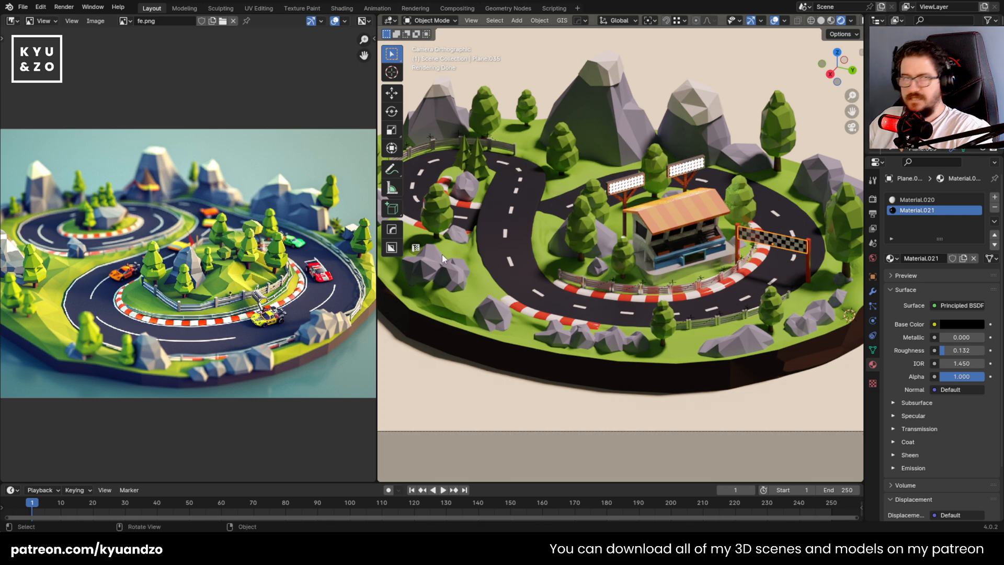
Brighten the tree foliage material's base color to a value of 0.514
{"action": "scroll", "coordinate": [605, 169], "scroll_direction": "up", "scroll_amount": 1}
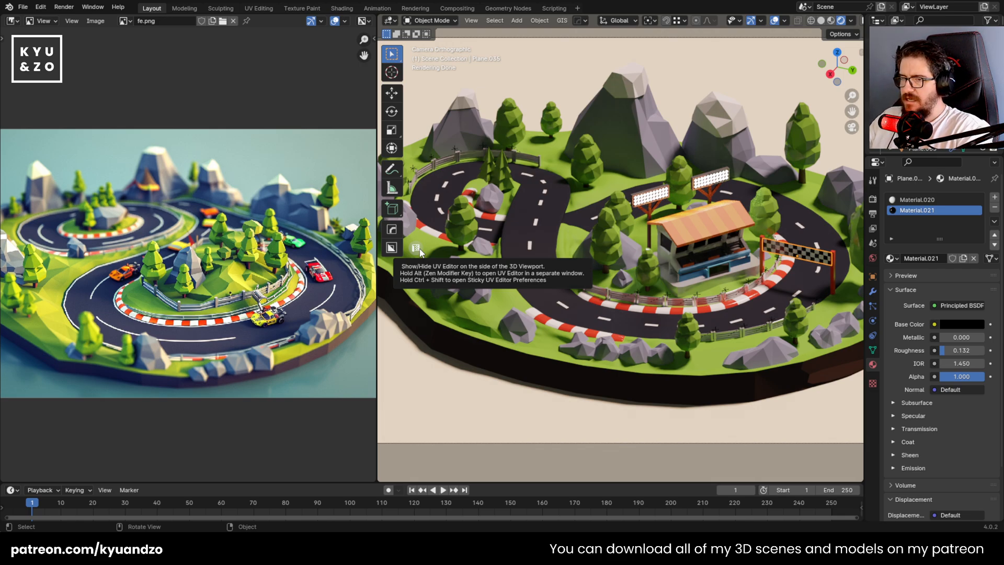
{"action": "left_click", "coordinate": [463, 230]}
{"action": "left_click", "coordinate": [967, 324]}
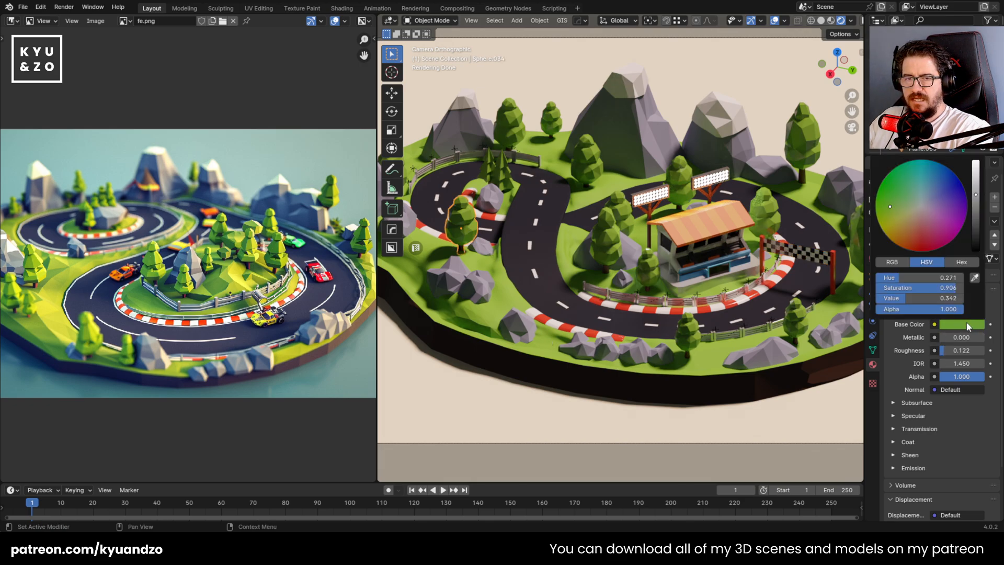
{"action": "left_click_drag", "start_coordinate": [973, 194], "coordinate": [973, 183]}
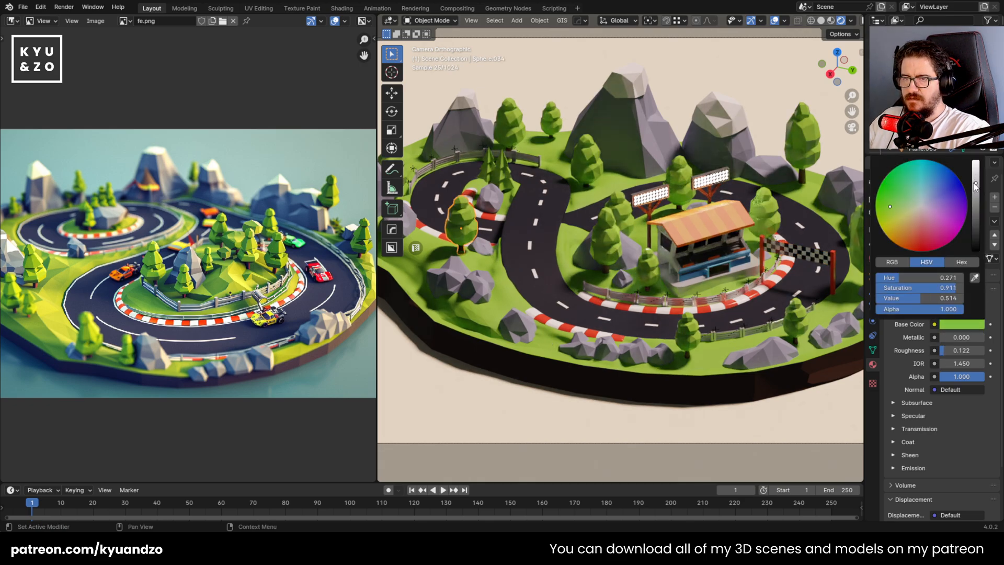
{"action": "scroll", "coordinate": [565, 332], "scroll_direction": "down", "scroll_amount": 2}
{"action": "scroll", "coordinate": [564, 332], "scroll_direction": "down", "scroll_amount": 1}
{"action": "scroll", "coordinate": [513, 360], "scroll_direction": "down", "scroll_amount": 1}
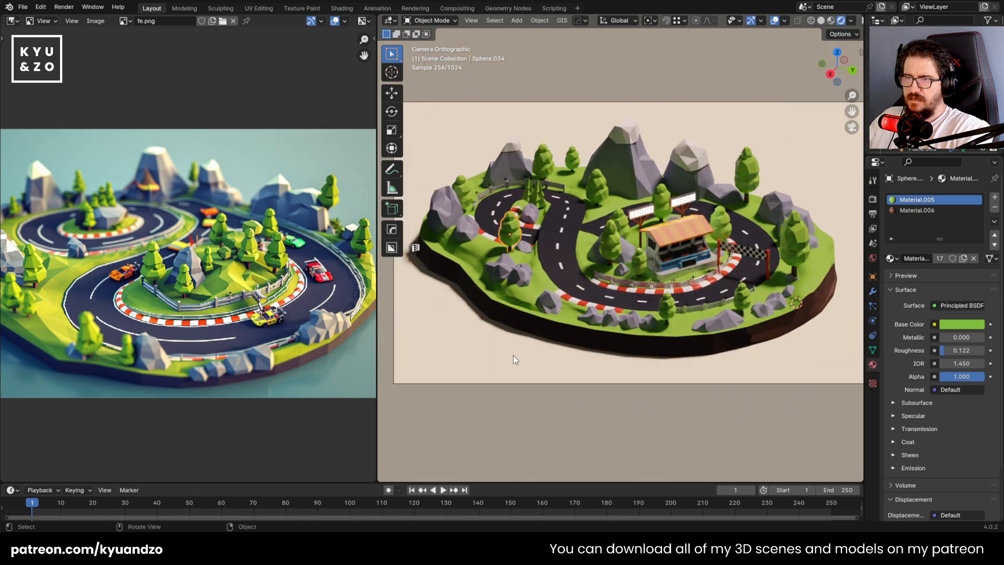
Lower the roughness of the central mountain's white peak material to 0.171 and save the file
{"action": "left_click", "coordinate": [503, 381]}
{"action": "scroll", "coordinate": [503, 380], "scroll_direction": "up", "scroll_amount": 1}
{"action": "left_click", "coordinate": [503, 326]}
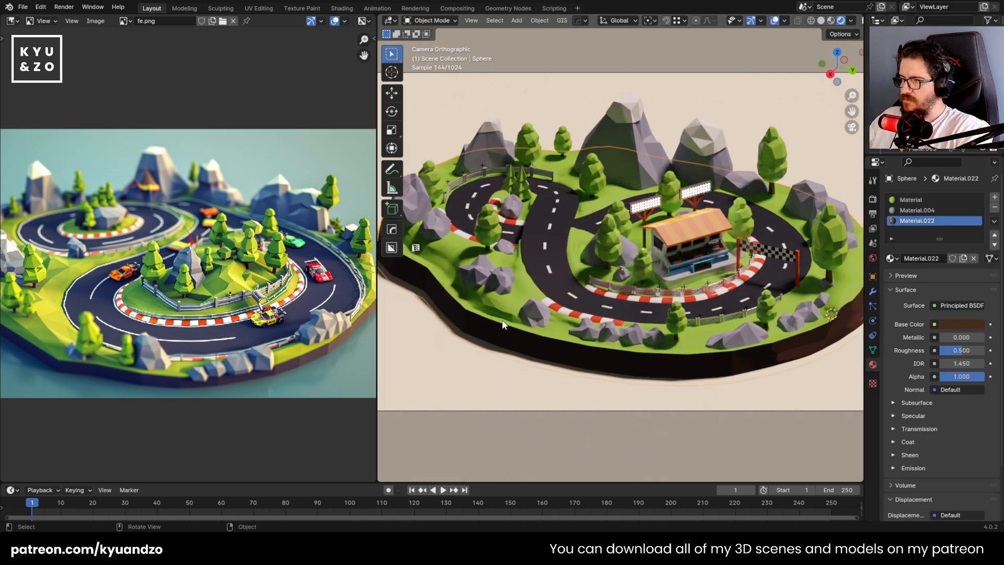
{"action": "middle_click_drag", "start_coordinate": [546, 267], "coordinate": [566, 276], "text": "shift"}
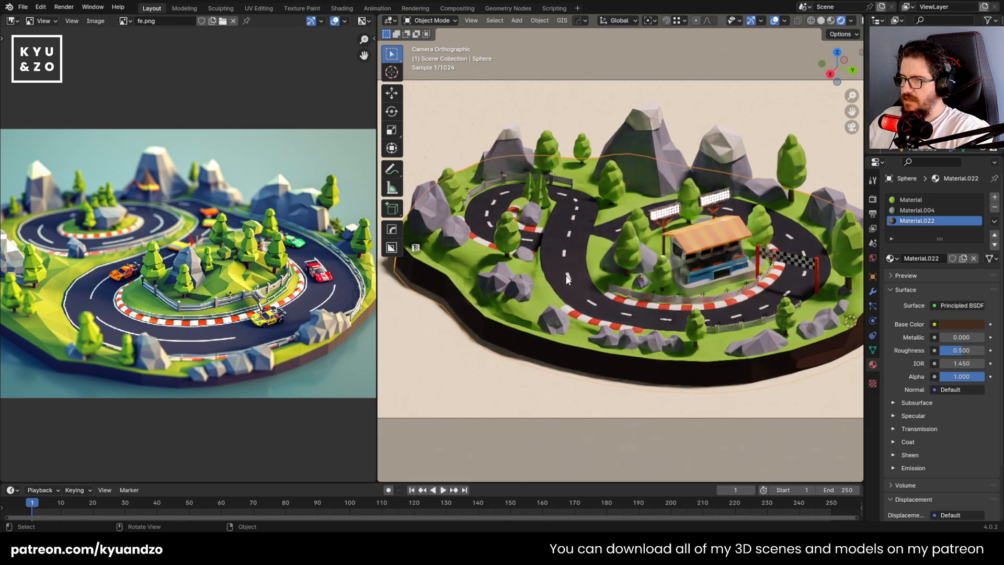
{"action": "left_click", "coordinate": [505, 150]}
{"action": "left_click", "coordinate": [631, 113]}
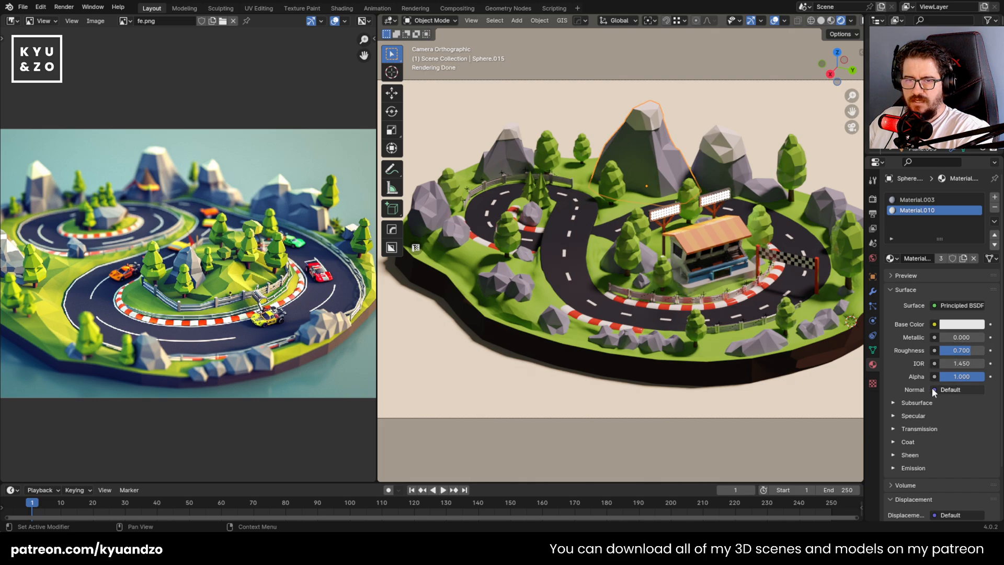
{"action": "left_click_drag", "start_coordinate": [971, 351], "coordinate": [948, 338]}
{"action": "left_click", "coordinate": [968, 325]}
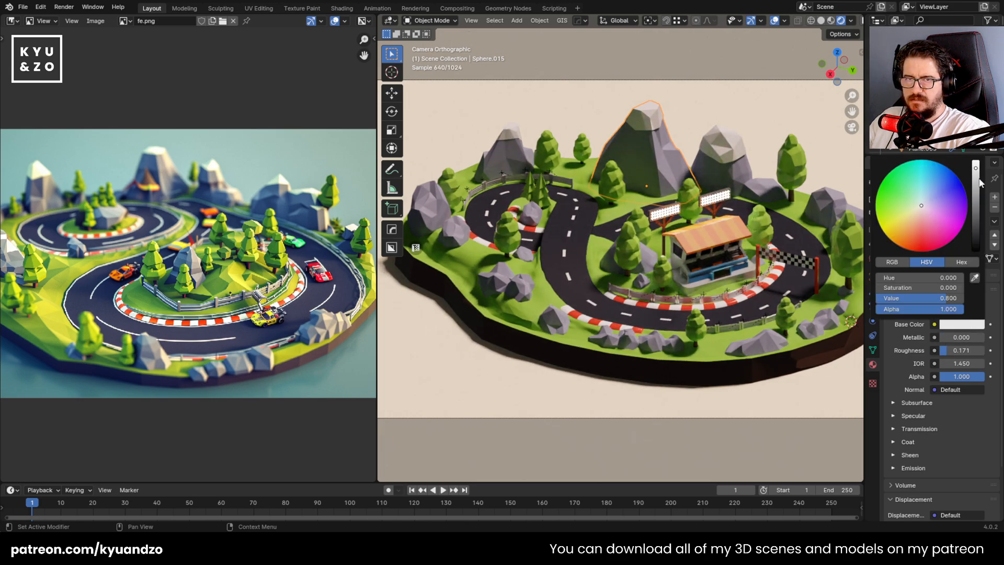
{"action": "left_click", "coordinate": [785, 112]}
{"action": "key", "text": "ctrl+s"}
{"action": "scroll", "coordinate": [671, 189], "scroll_direction": "down", "scroll_amount": 2}
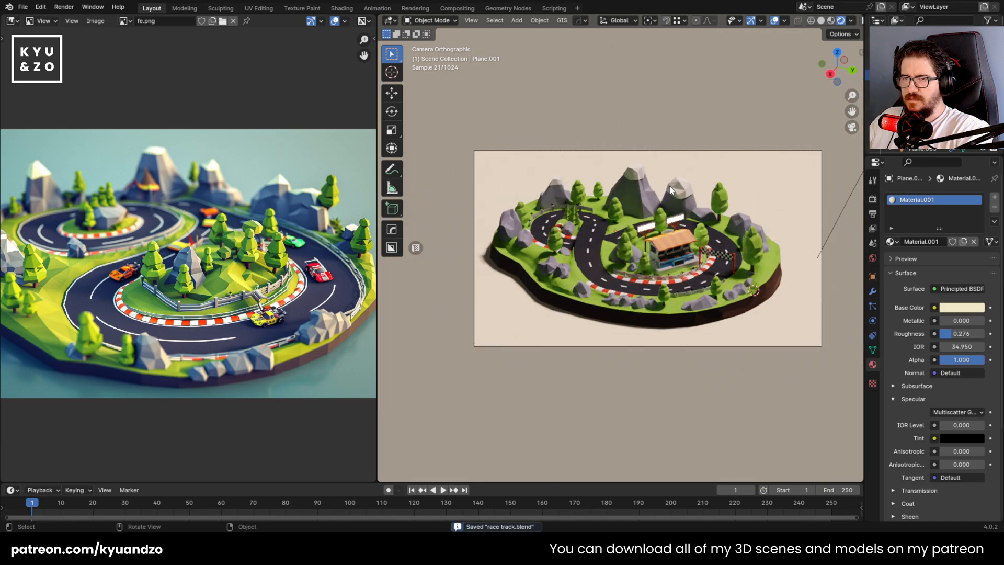
Adjust the position of a white lane dash on the central stretch of the track and save the file
{"action": "scroll", "coordinate": [671, 189], "scroll_direction": "up", "scroll_amount": 2}
{"action": "scroll", "coordinate": [576, 338], "scroll_direction": "up", "scroll_amount": 2}
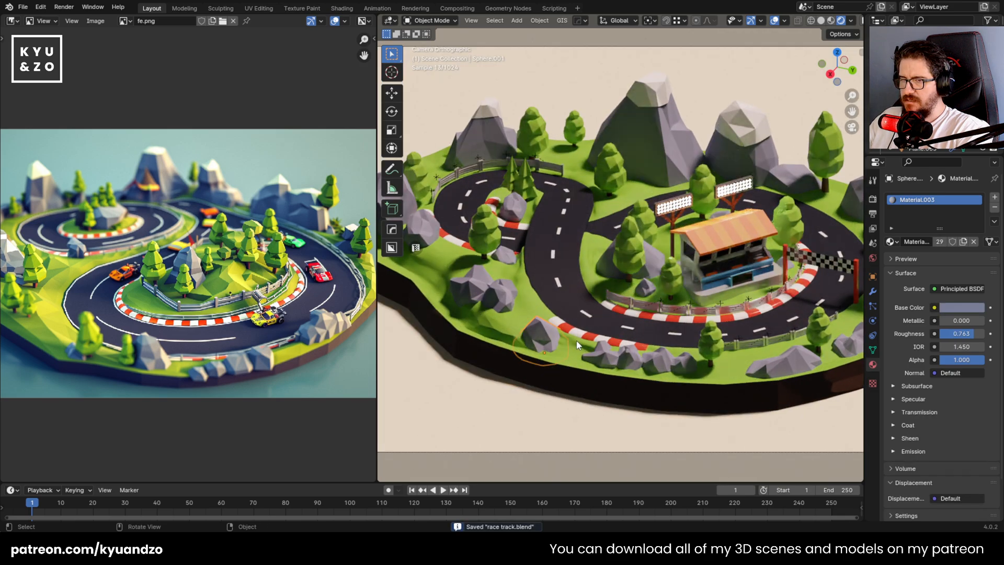
{"action": "left_click", "coordinate": [593, 315]}
{"action": "left_click", "coordinate": [557, 281]}
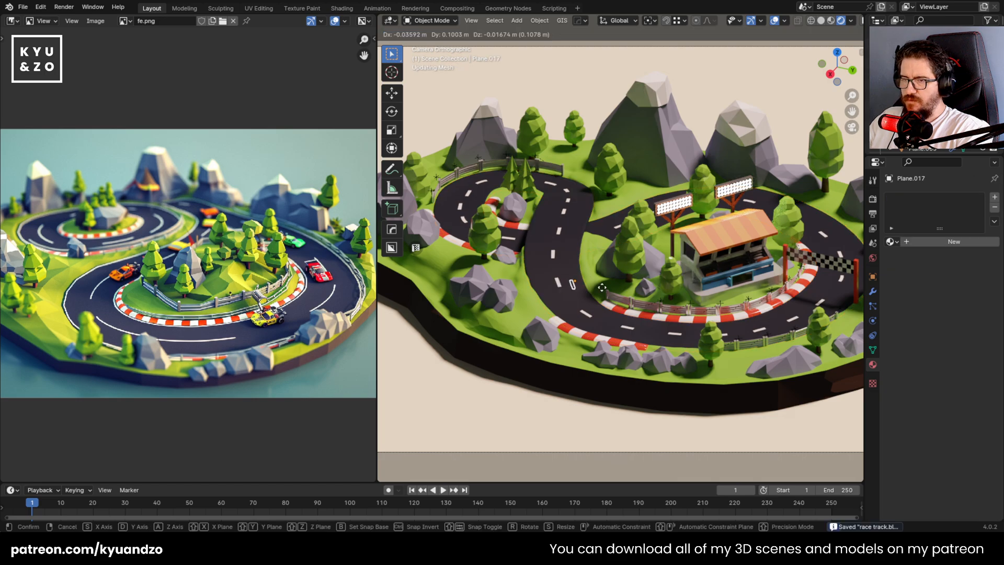
{"action": "key", "text": "g"}
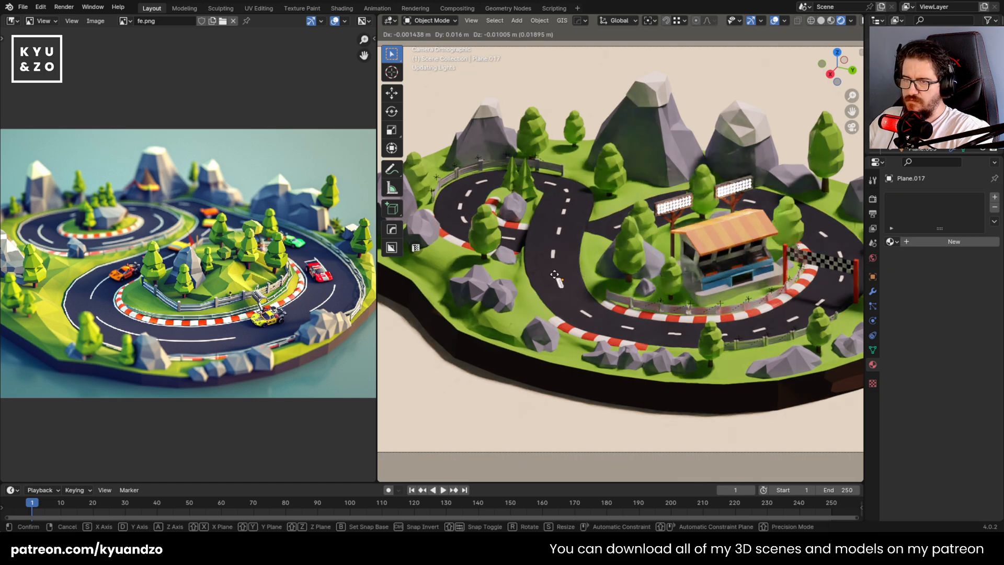
{"action": "left_click", "coordinate": [582, 256]}
{"action": "left_click", "coordinate": [638, 297]}
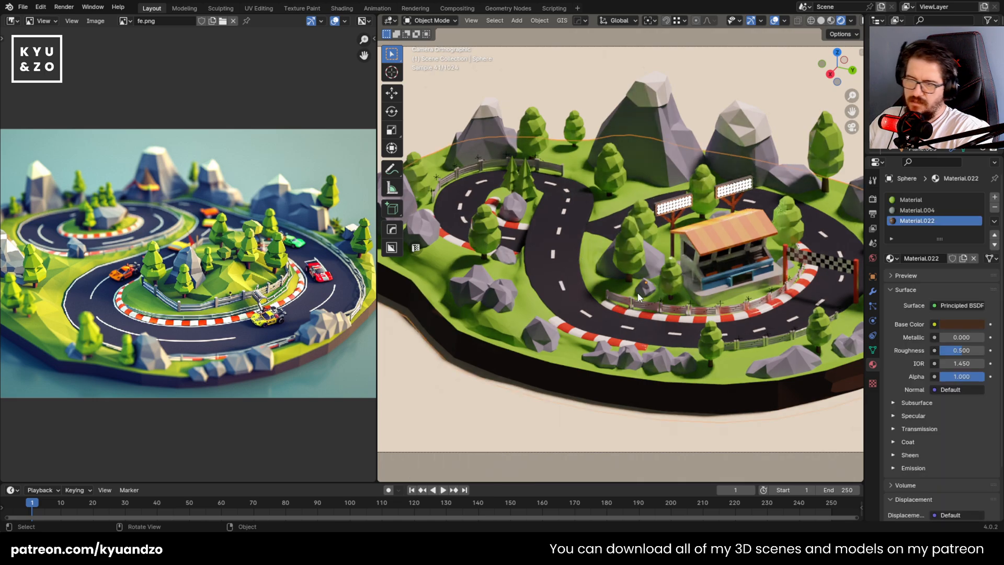
{"action": "scroll", "coordinate": [637, 297], "scroll_direction": "down", "scroll_amount": 3}
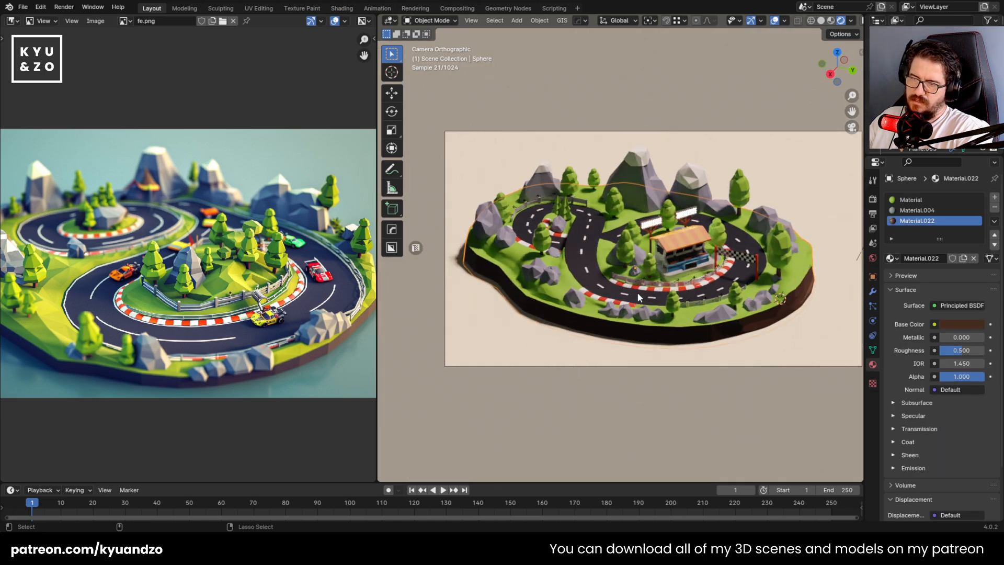
{"action": "key", "text": "ctrl+s"}
{"action": "scroll", "coordinate": [637, 292], "scroll_direction": "up", "scroll_amount": 2}
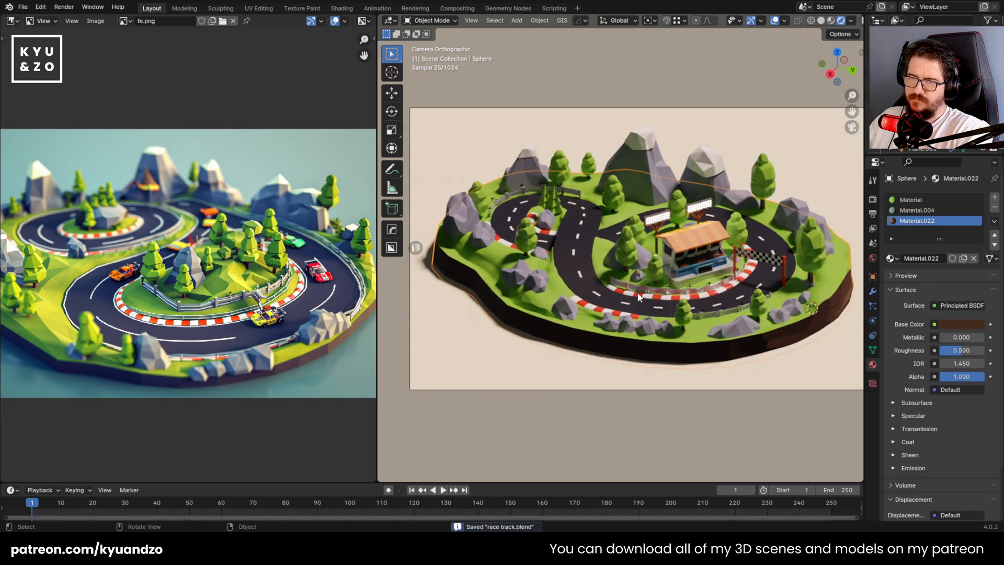
{"action": "left_click", "coordinate": [714, 200]}
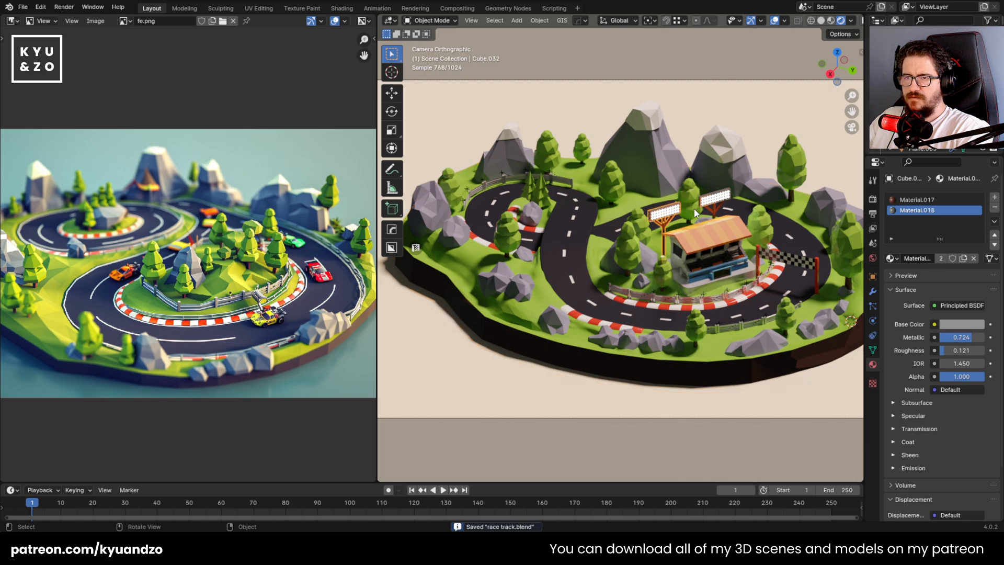
{"action": "key", "text": "g"}
{"action": "right_click", "coordinate": [715, 202]}
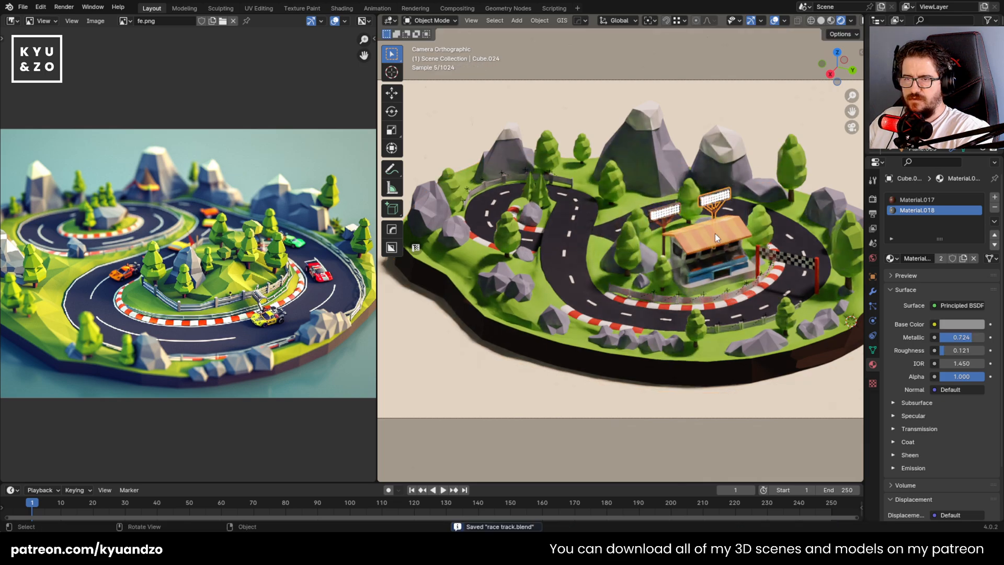
Check the whole island in the rendered camera view and save the file
{"action": "scroll", "coordinate": [684, 253], "scroll_direction": "down", "scroll_amount": 2}
{"action": "scroll", "coordinate": [684, 253], "scroll_direction": "up", "scroll_amount": 2}
{"action": "key", "text": "ctrl+s"}
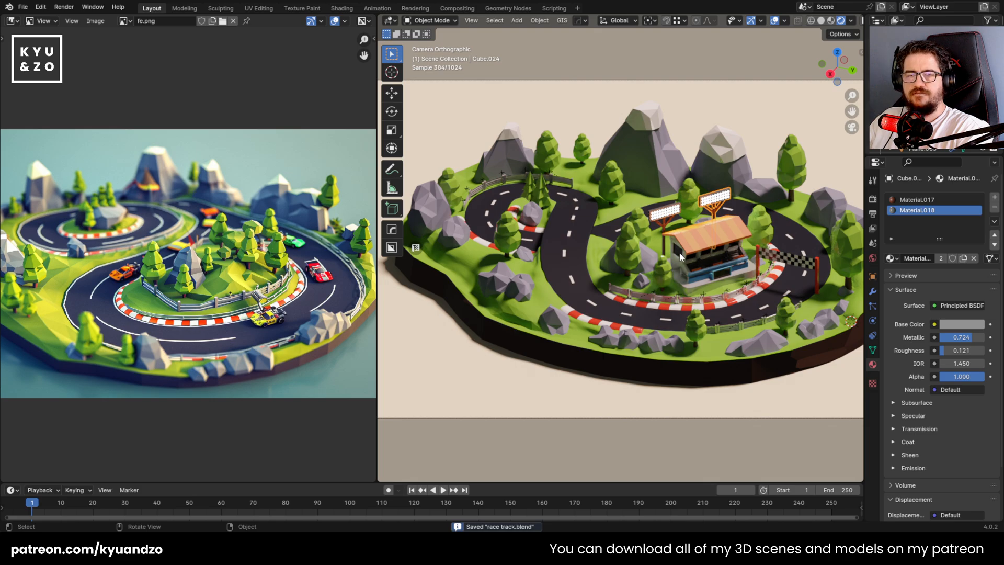